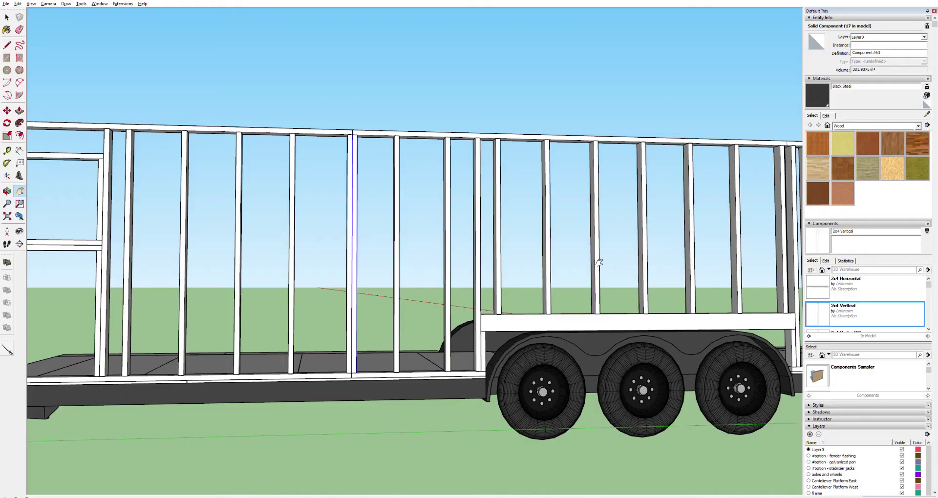
- Place a vertical guide line on the hitch side of the double stud, offset from the next stud toward the wheels
{"action": "left_click_drag", "start_coordinate": [757, 273], "coordinate": [694, 274]}
{"action": "left_click_drag", "start_coordinate": [424, 278], "coordinate": [526, 293]}
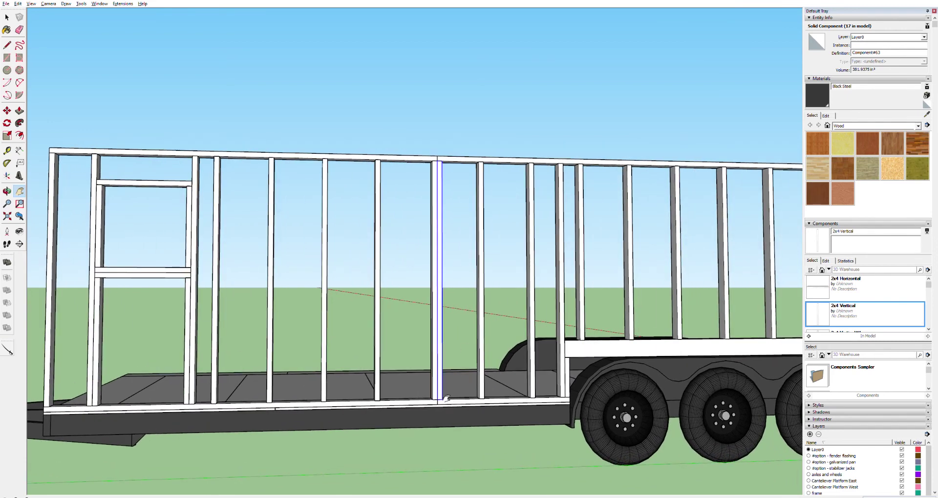
{"action": "key", "text": "space"}
{"action": "left_click", "coordinate": [481, 367]}
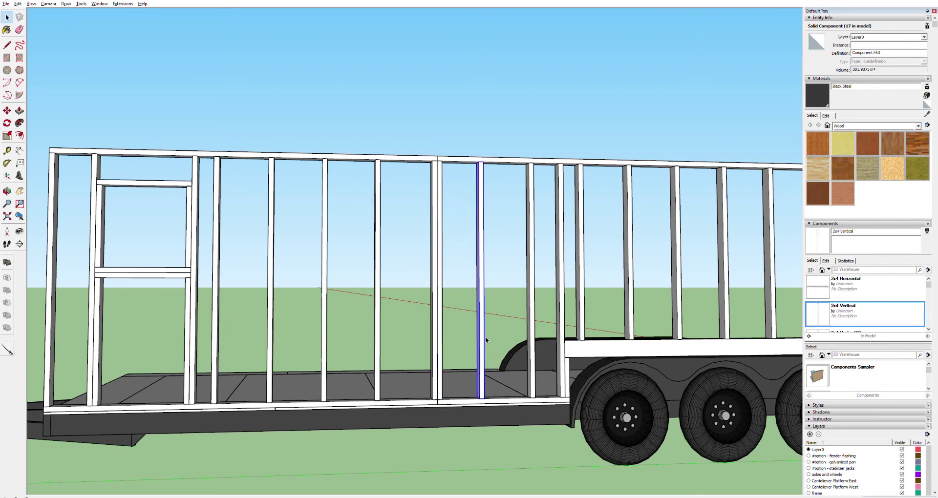
{"action": "key", "text": "t"}
{"action": "left_click", "coordinate": [484, 399]}
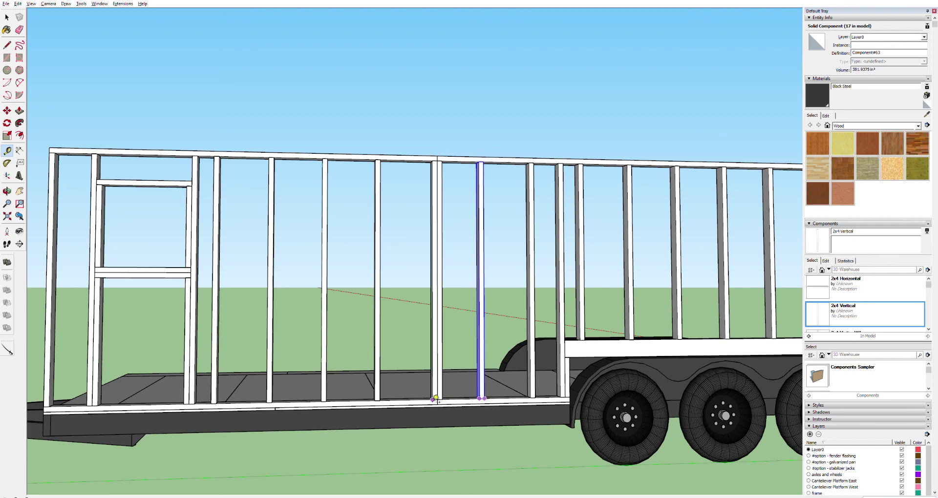
{"action": "scroll", "coordinate": [480, 381], "scroll_direction": "up", "scroll_amount": 3}
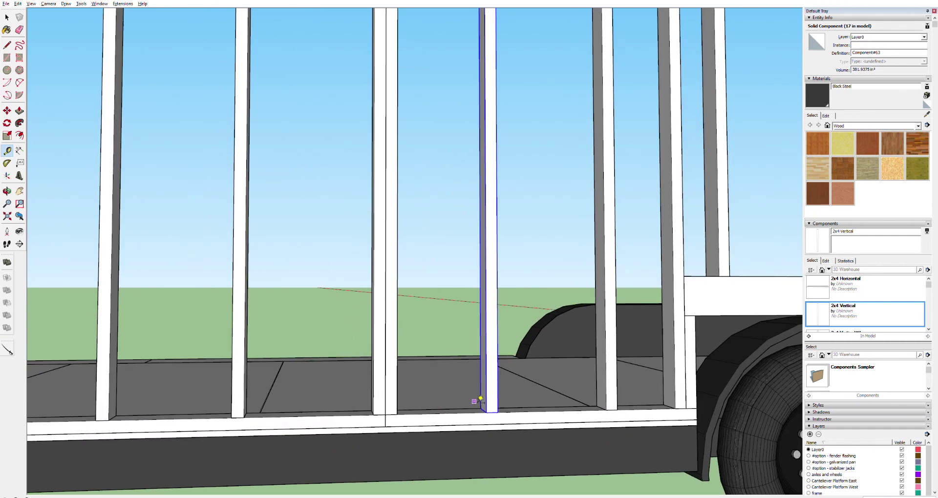
{"action": "left_click", "coordinate": [486, 384]}
{"action": "left_click", "coordinate": [364, 384]}
- Copy the hitch-side stud of the double stud so that its edge lines up with the vertical guide line
{"action": "key", "text": "space"}
{"action": "left_click", "coordinate": [379, 389]}
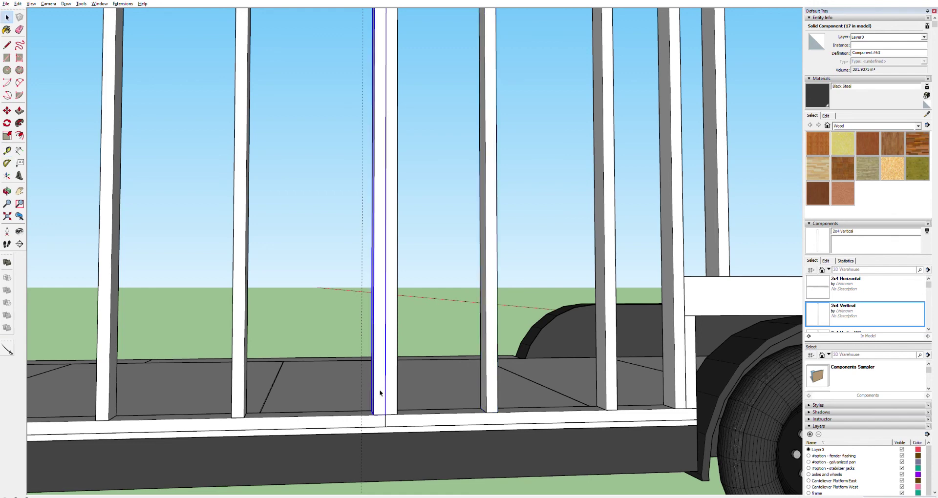
{"action": "key", "text": "m"}
{"action": "left_click", "coordinate": [386, 414]}
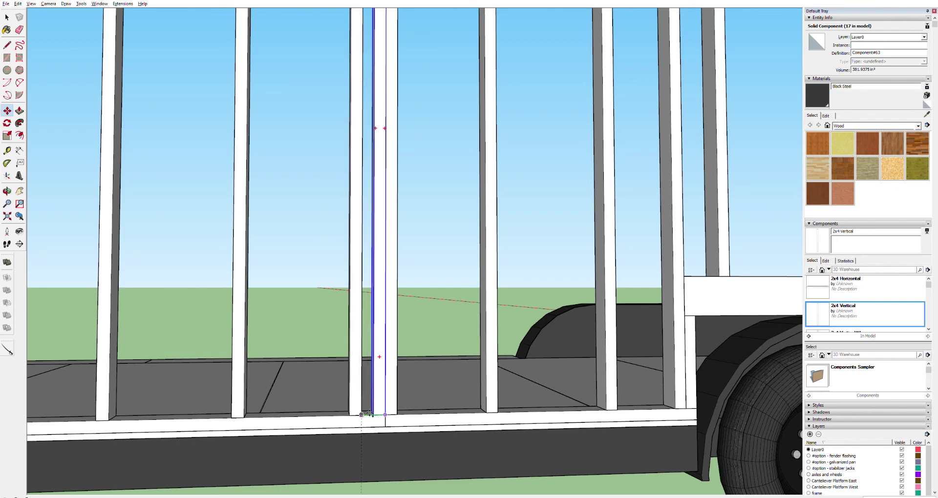
{"action": "left_click", "coordinate": [361, 414]}
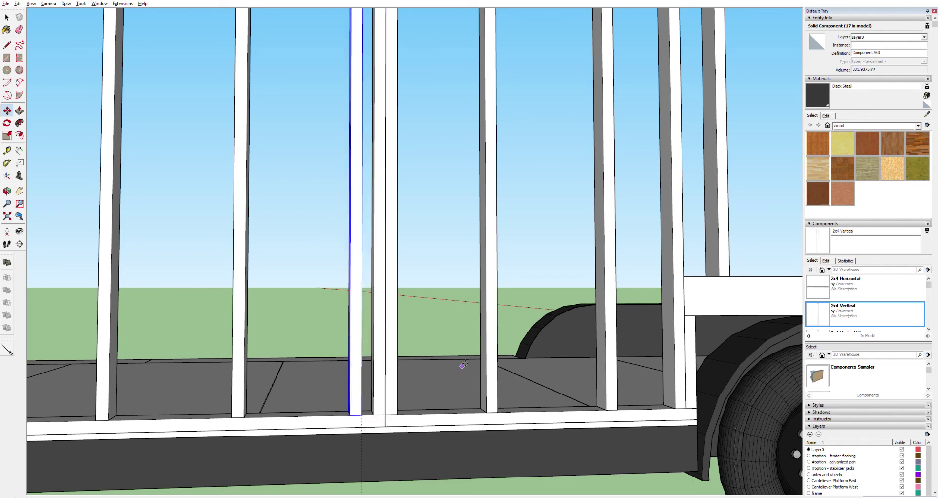
{"action": "scroll", "coordinate": [469, 368], "scroll_direction": "down", "scroll_amount": 5}
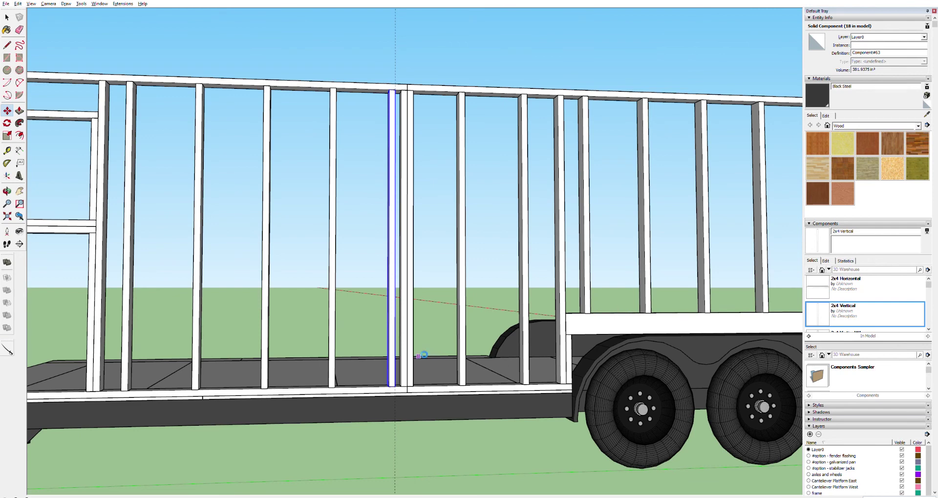
{"action": "scroll", "coordinate": [417, 348], "scroll_direction": "down", "scroll_amount": 3}
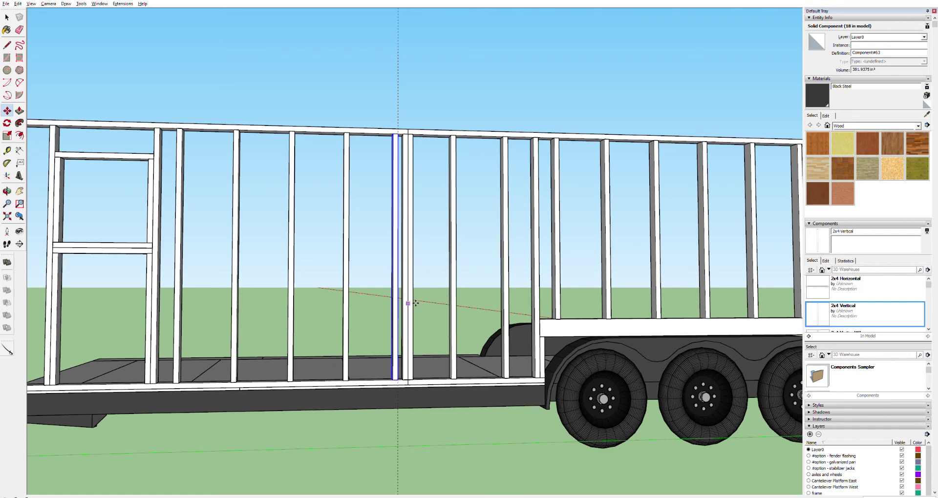
{"action": "scroll", "coordinate": [428, 308], "scroll_direction": "up", "scroll_amount": 3}
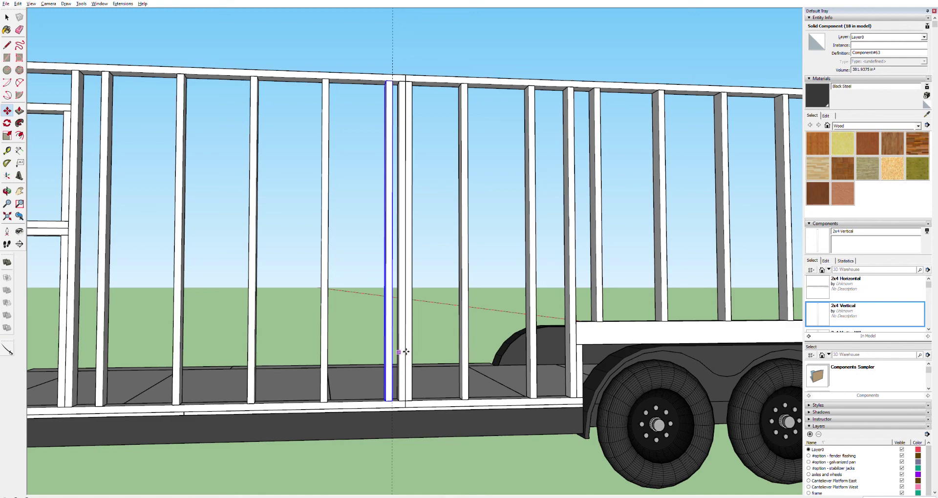
{"action": "scroll", "coordinate": [407, 351], "scroll_direction": "down", "scroll_amount": 4}
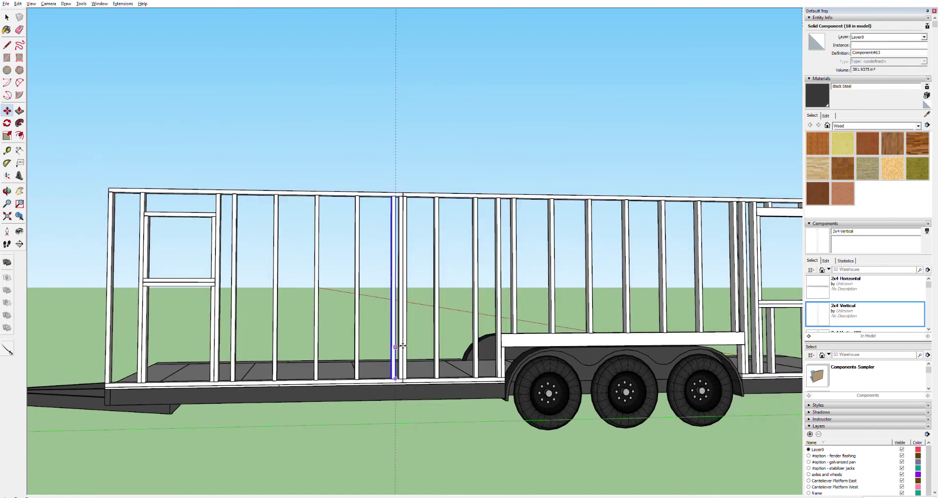
{"action": "scroll", "coordinate": [402, 345], "scroll_direction": "up", "scroll_amount": 1}
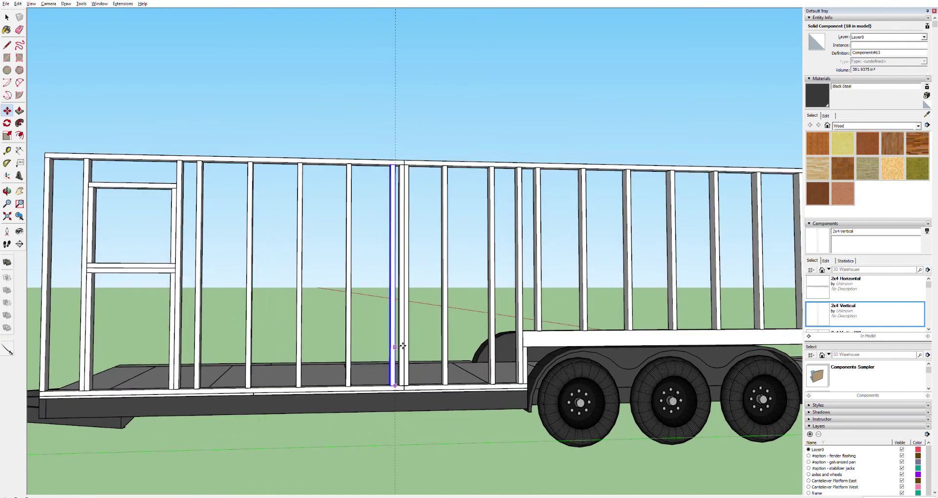
{"action": "scroll", "coordinate": [430, 292], "scroll_direction": "down", "scroll_amount": 1}
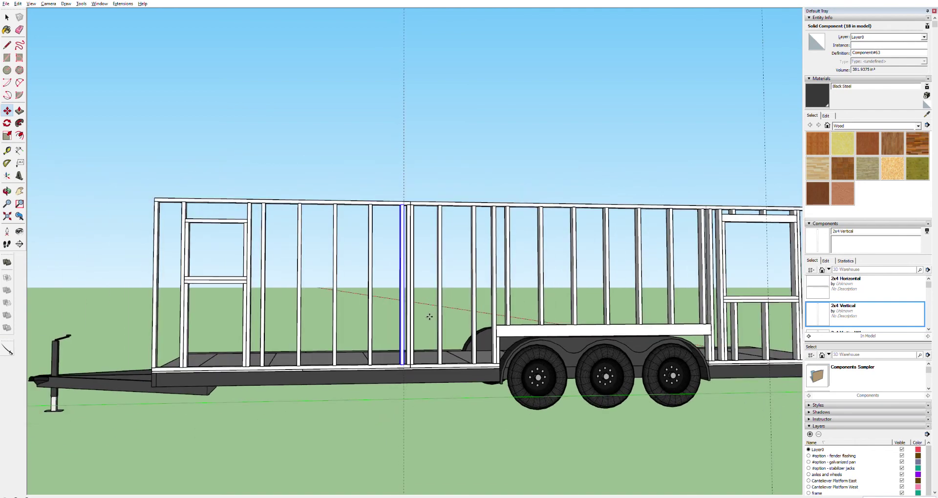
{"action": "scroll", "coordinate": [429, 317], "scroll_direction": "down", "scroll_amount": 1}
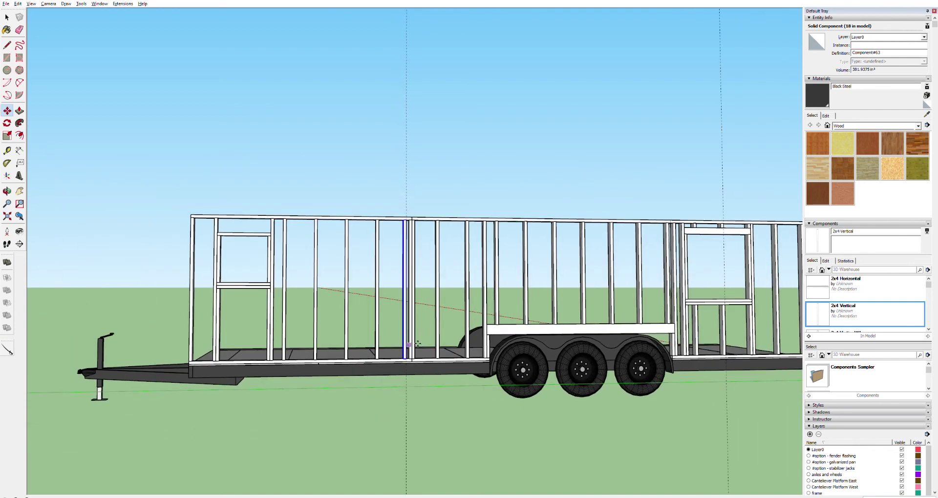
{"action": "scroll", "coordinate": [421, 347], "scroll_direction": "up", "scroll_amount": 1}
{"action": "scroll", "coordinate": [421, 347], "scroll_direction": "up", "scroll_amount": 2}
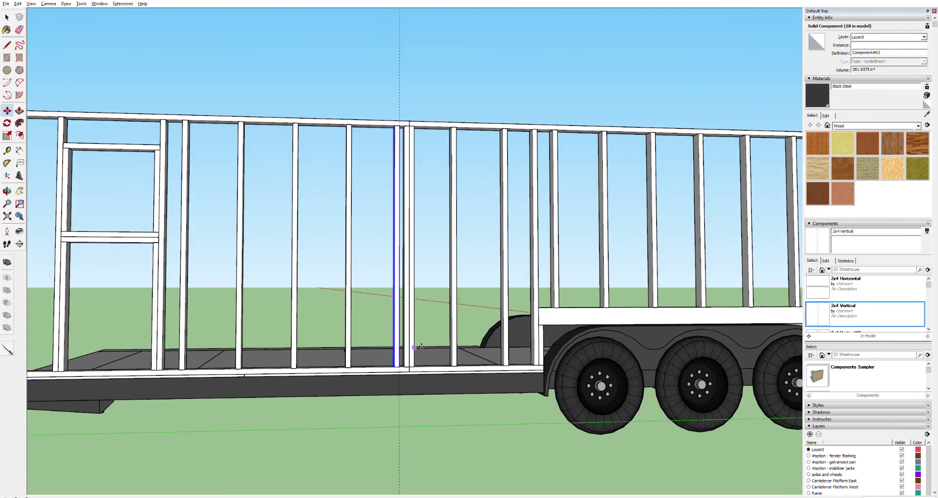
{"action": "key", "text": "space"}
{"action": "left_click", "coordinate": [296, 364]}
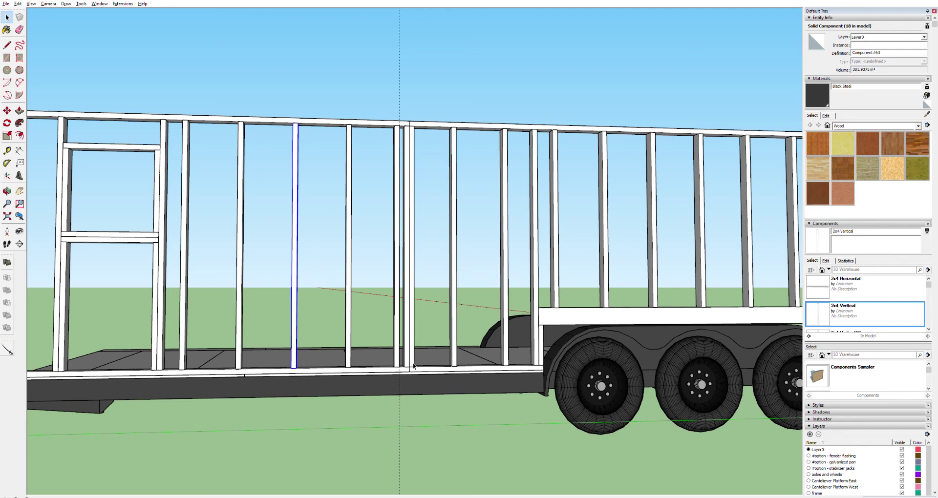
- Examine the reference wood-framed house and its Wall Frame North 3 group to see where the lower wall is divided
{"action": "scroll", "coordinate": [415, 348], "scroll_direction": "down", "scroll_amount": 8}
{"action": "key", "text": "h"}
{"action": "left_click_drag", "start_coordinate": [516, 330], "coordinate": [468, 323]}
{"action": "scroll", "coordinate": [468, 324], "scroll_direction": "up", "scroll_amount": 4}
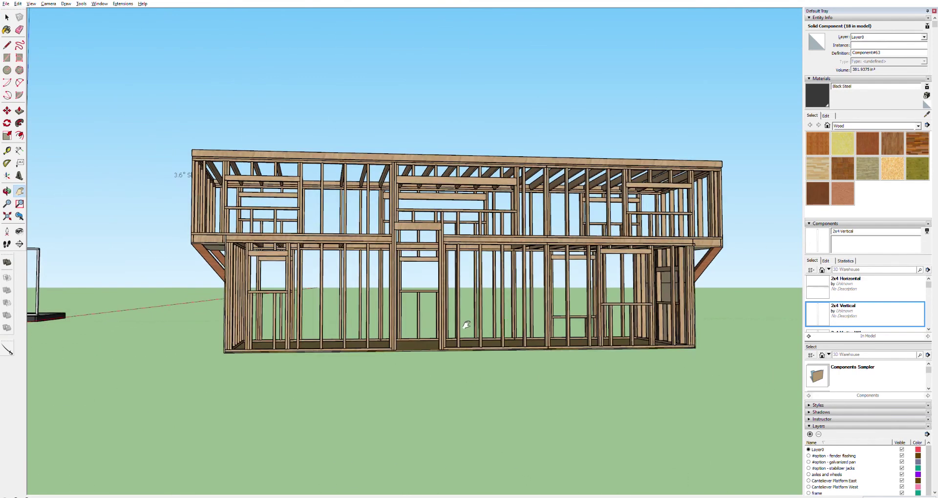
{"action": "scroll", "coordinate": [467, 323], "scroll_direction": "up", "scroll_amount": 5}
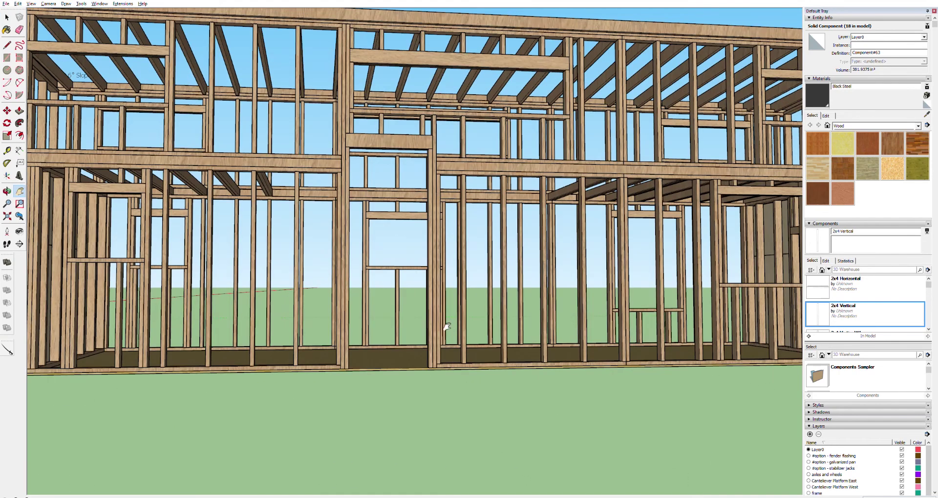
{"action": "key", "text": "space"}
{"action": "left_click", "coordinate": [340, 363]}
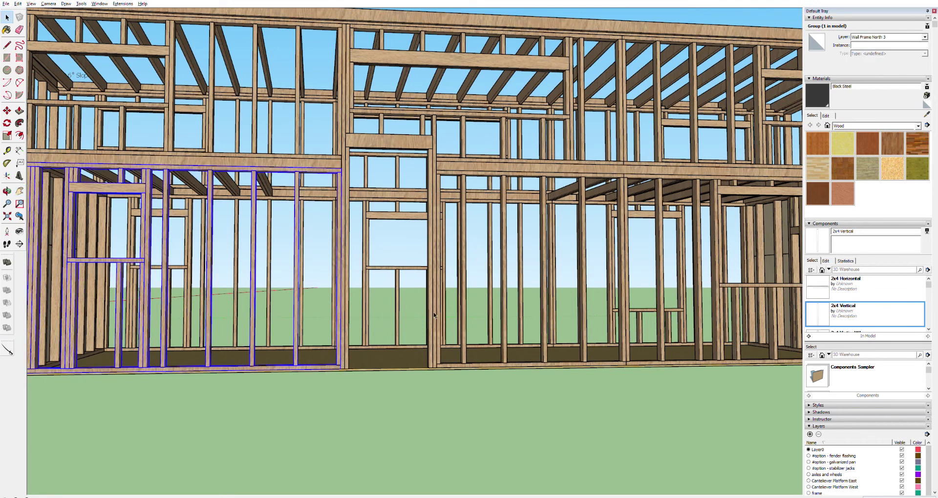
{"action": "scroll", "coordinate": [394, 314], "scroll_direction": "down", "scroll_amount": 8}
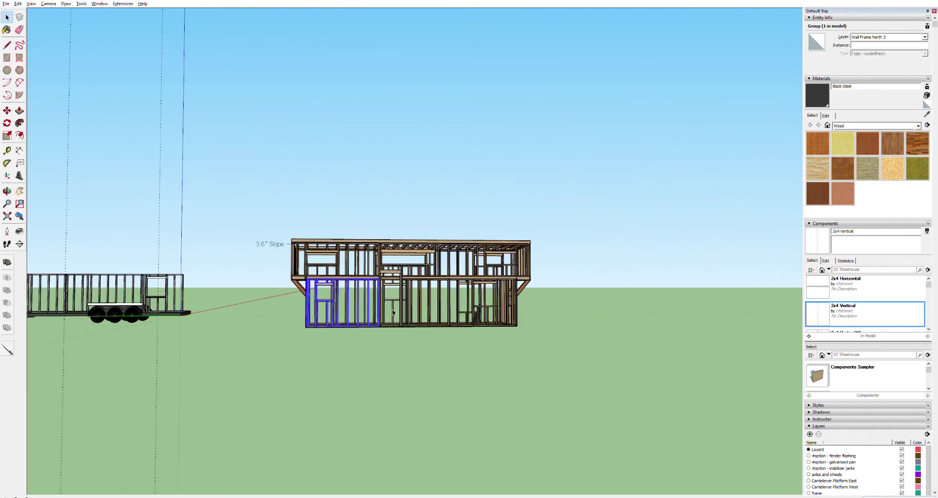
{"action": "scroll", "coordinate": [393, 310], "scroll_direction": "up", "scroll_amount": 6}
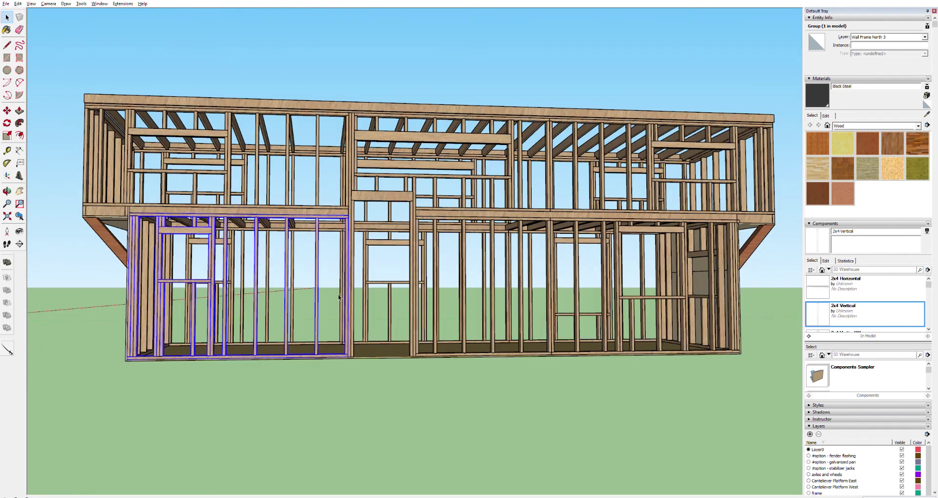
- Hide the top and bottom plates that run from the double stud toward the wheels on the trailer wall
{"action": "key", "text": "h"}
{"action": "left_click_drag", "start_coordinate": [148, 252], "coordinate": [401, 277]}
{"action": "left_click_drag", "start_coordinate": [127, 293], "coordinate": [526, 288]}
{"action": "scroll", "coordinate": [364, 317], "scroll_direction": "up", "scroll_amount": 6}
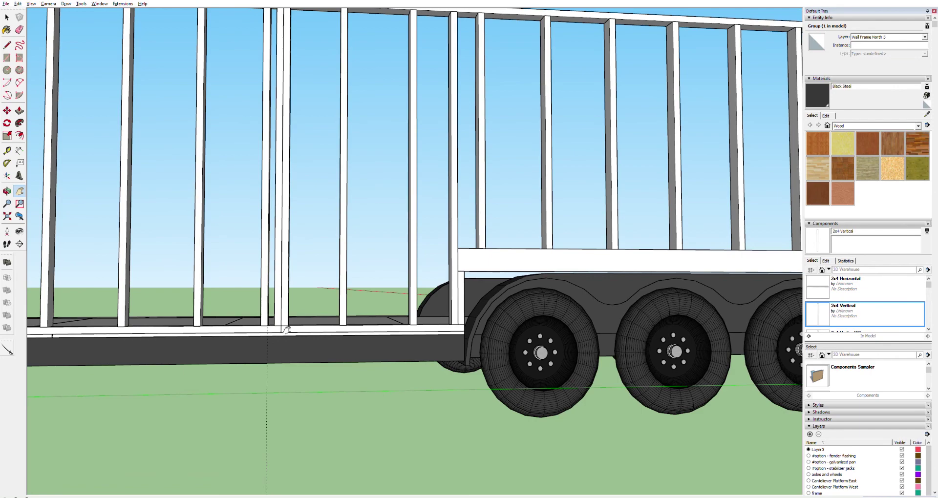
{"action": "left_click_drag", "start_coordinate": [287, 331], "coordinate": [321, 373]}
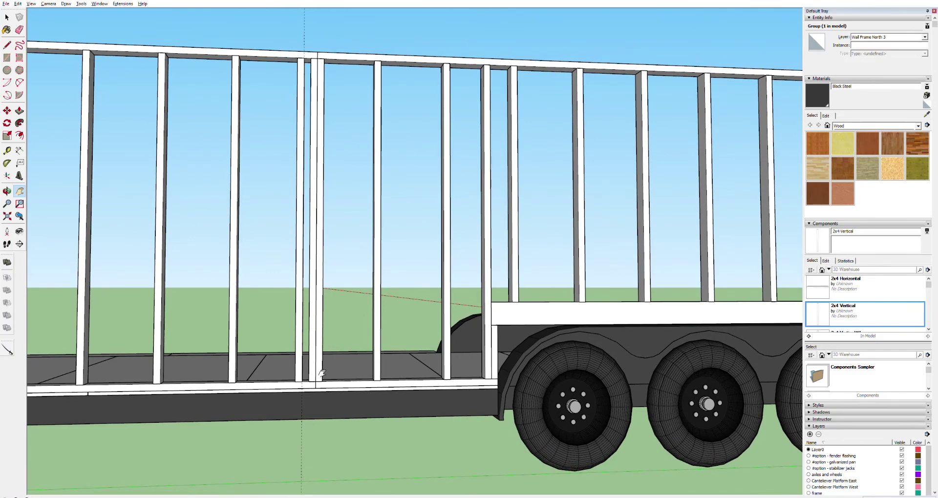
{"action": "key", "text": "space"}
{"action": "left_click", "coordinate": [353, 385]}
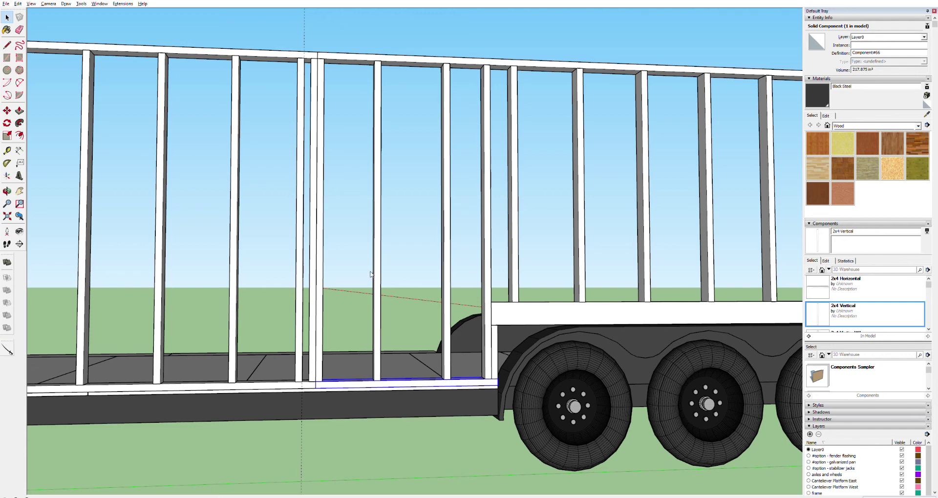
{"action": "left_click", "coordinate": [361, 220]}
{"action": "left_click", "coordinate": [357, 57]}
{"action": "key", "text": "Delete"}
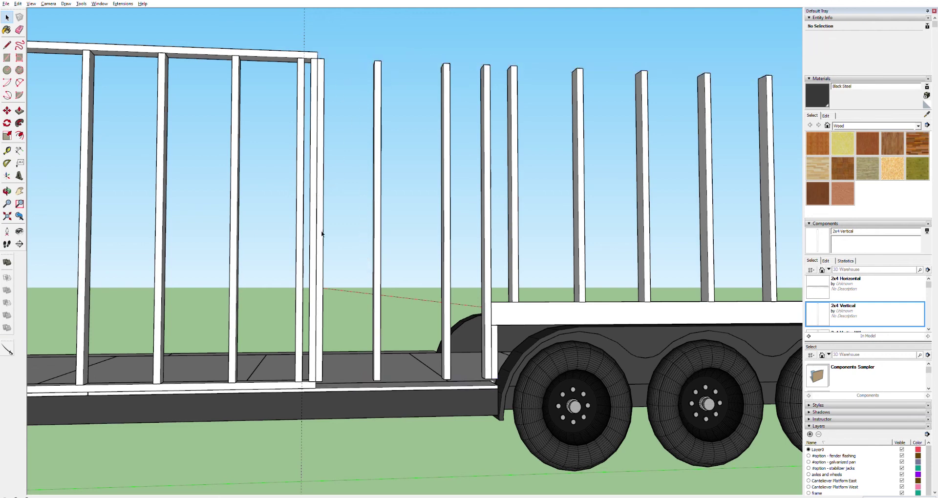
- Shorten the hitch-side wall's plates with Push/Pull on the exposed bottom plate end until they end at the guide line
{"action": "middle_click_drag", "start_coordinate": [307, 351], "coordinate": [187, 373]}
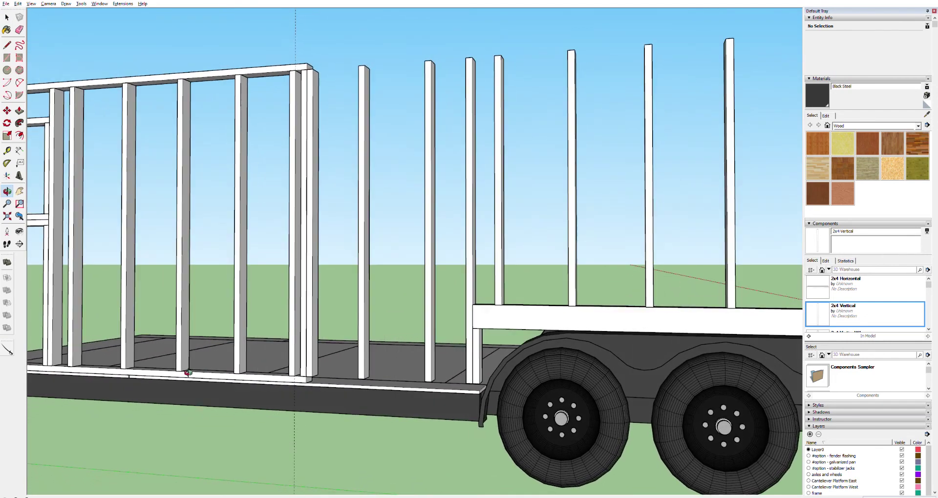
{"action": "scroll", "coordinate": [318, 386], "scroll_direction": "up", "scroll_amount": 3}
{"action": "scroll", "coordinate": [318, 385], "scroll_direction": "up", "scroll_amount": 2}
{"action": "key", "text": "space"}
{"action": "left_click", "coordinate": [307, 375]}
{"action": "double_click", "coordinate": [308, 375]}
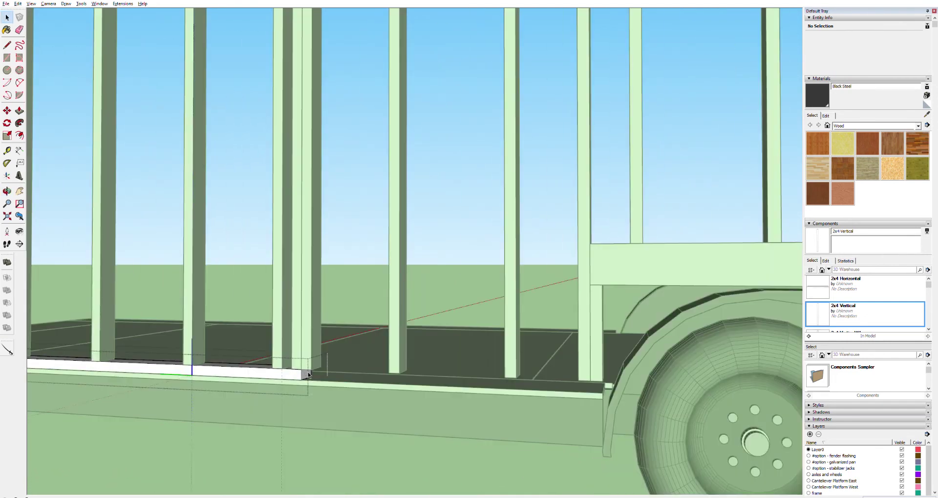
{"action": "left_click", "coordinate": [307, 375]}
{"action": "key", "text": "p"}
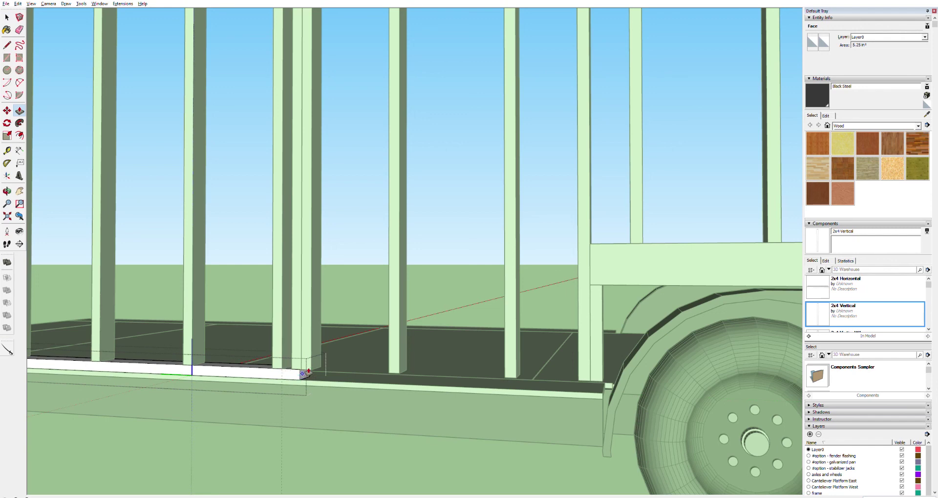
{"action": "left_click_drag", "start_coordinate": [303, 372], "coordinate": [289, 367]}
{"action": "middle_click_drag", "start_coordinate": [381, 176], "coordinate": [378, 321], "text": "shift"}
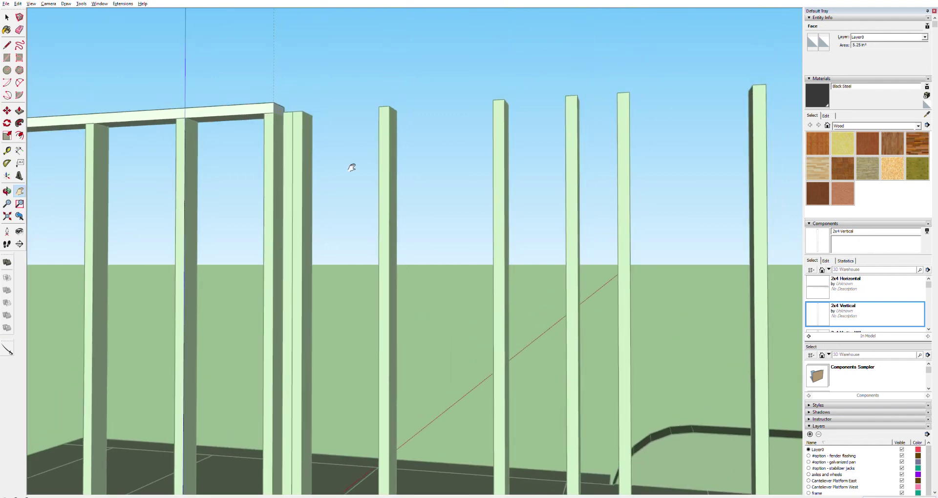
{"action": "left_click_drag", "start_coordinate": [310, 290], "coordinate": [329, 73]}
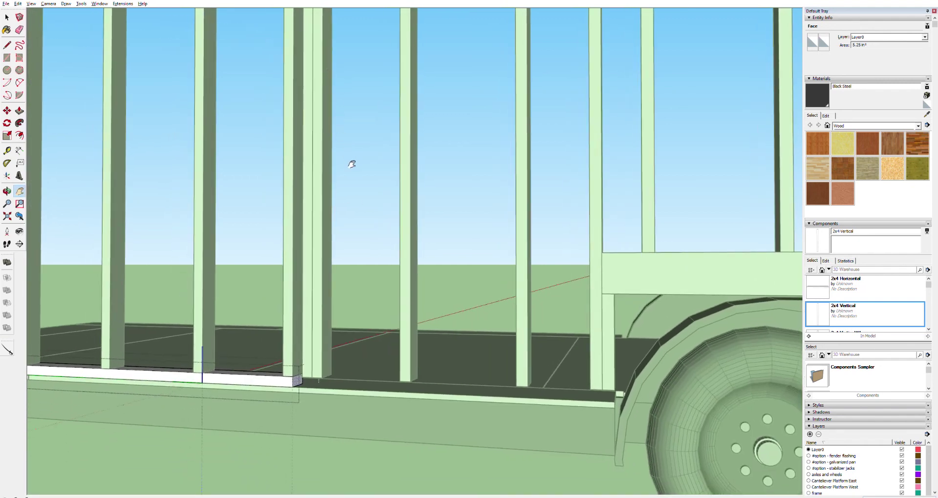
{"action": "key", "text": "space"}
{"action": "left_click", "coordinate": [364, 286]}
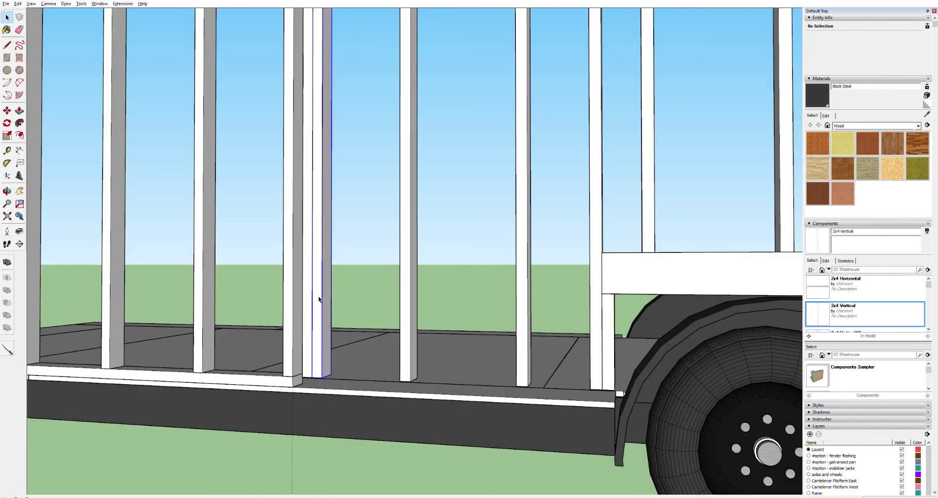
- Delete the wheel-side stud of the double stud and move the remaining one against the copied stud
{"action": "key", "text": "Delete"}
{"action": "left_click", "coordinate": [309, 328]}
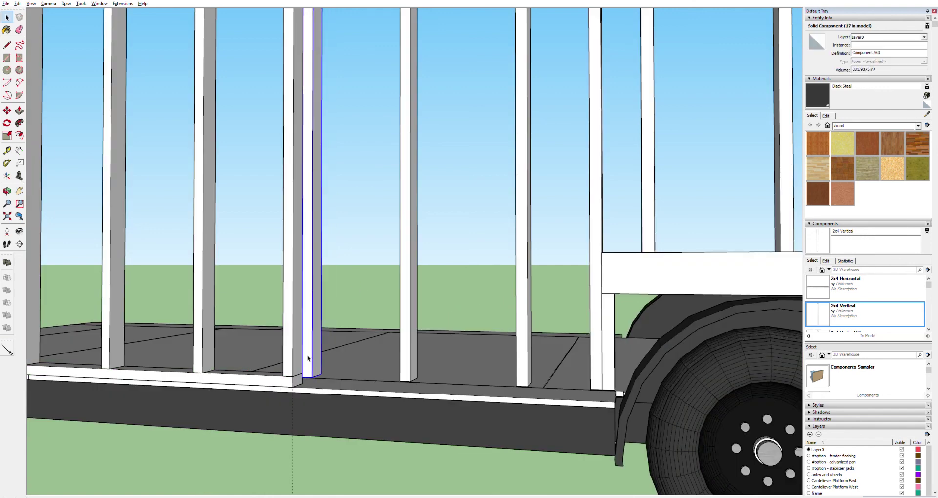
{"action": "key", "text": "m"}
{"action": "left_click", "coordinate": [303, 375]}
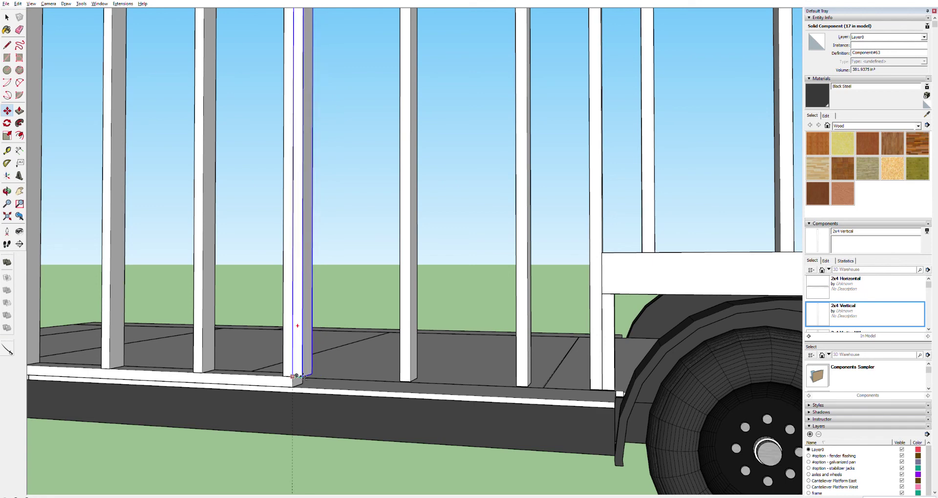
{"action": "left_click", "coordinate": [302, 376]}
- Unhide the top and bottom plates of the adjoining wall section over the wheels
{"action": "scroll", "coordinate": [272, 51], "scroll_direction": "down", "scroll_amount": 5}
{"action": "scroll", "coordinate": [272, 51], "scroll_direction": "up", "scroll_amount": 3}
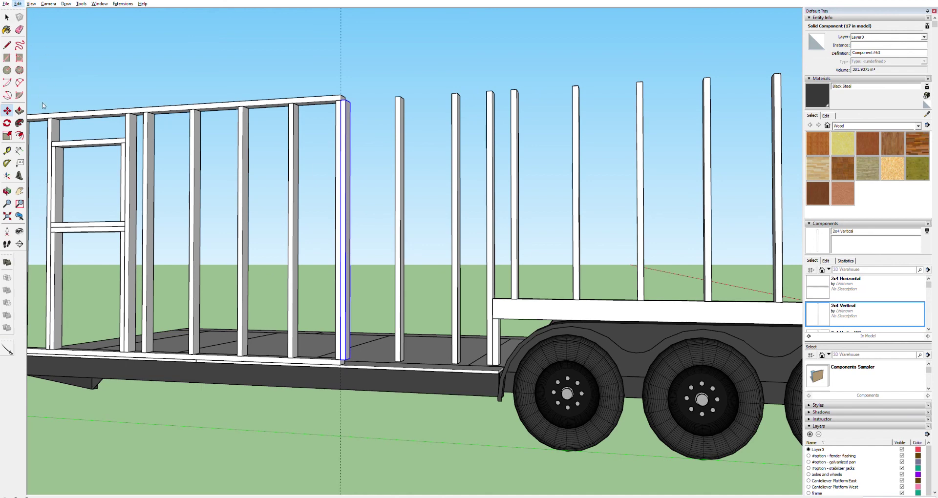
{"action": "left_click", "coordinate": [155, 108]}
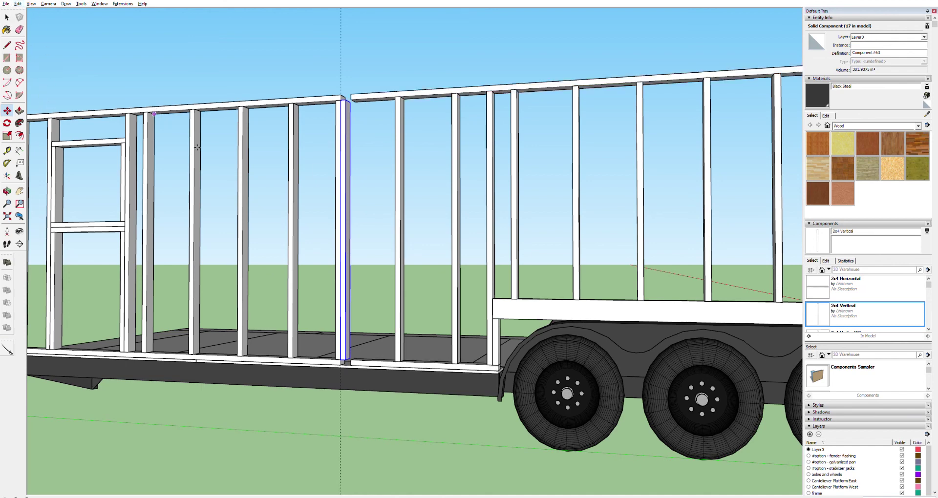
- Extend the wheel-side section's bottom plate with Push/Pull until its end meets the guide line at the joint stud
{"action": "middle_click_drag", "start_coordinate": [368, 364], "coordinate": [410, 365]}
{"action": "scroll", "coordinate": [410, 366], "scroll_direction": "up", "scroll_amount": 5}
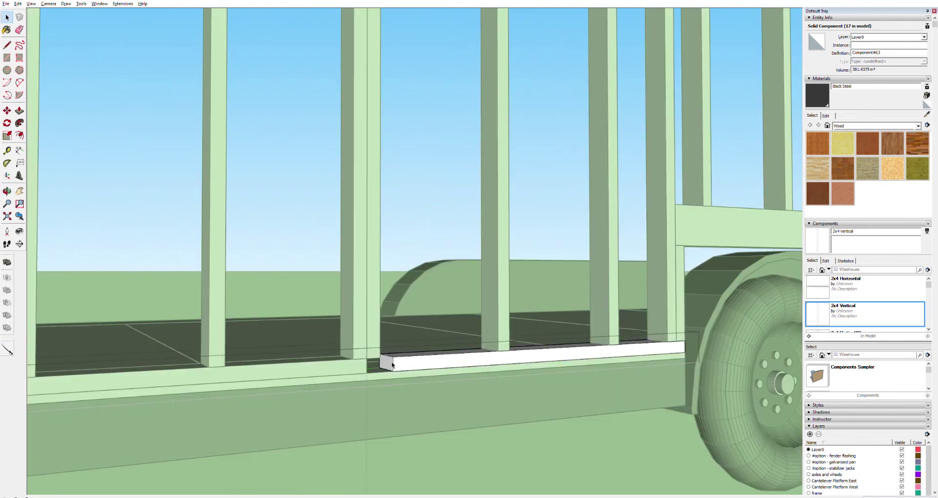
{"action": "triple_click", "coordinate": [392, 364]}
{"action": "key", "text": "p"}
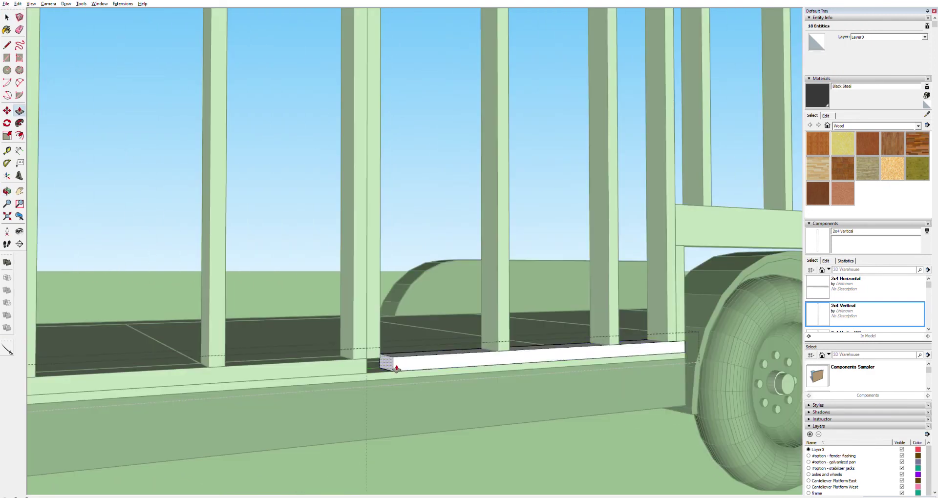
{"action": "left_click", "coordinate": [383, 366]}
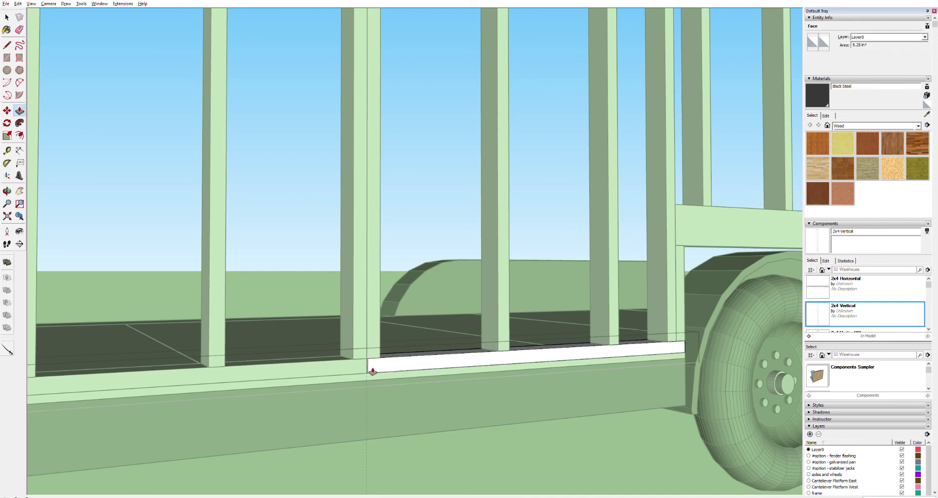
{"action": "scroll", "coordinate": [372, 372], "scroll_direction": "up", "scroll_amount": 6}
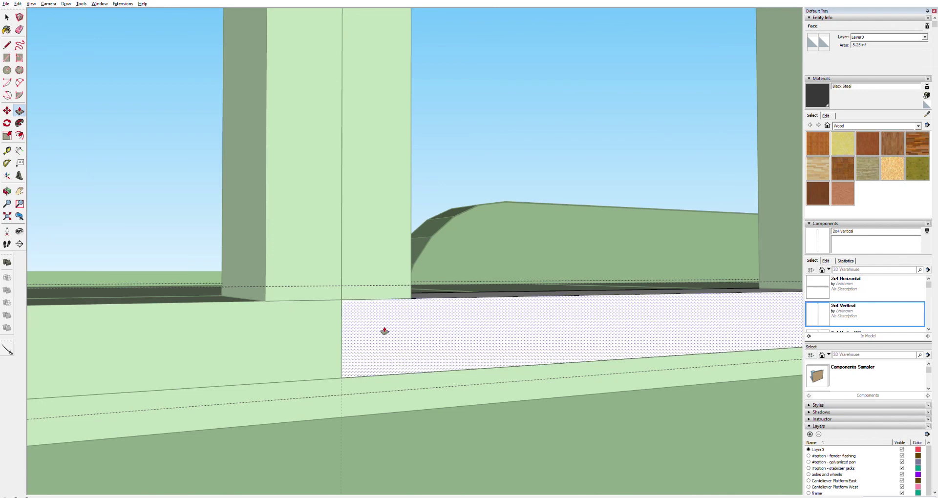
- Extend the wheel-side section's top plate with Push/Pull to meet the hitch-side top plate over the joint stud
{"action": "scroll", "coordinate": [383, 328], "scroll_direction": "down", "scroll_amount": 10}
{"action": "scroll", "coordinate": [413, 100], "scroll_direction": "up", "scroll_amount": 8}
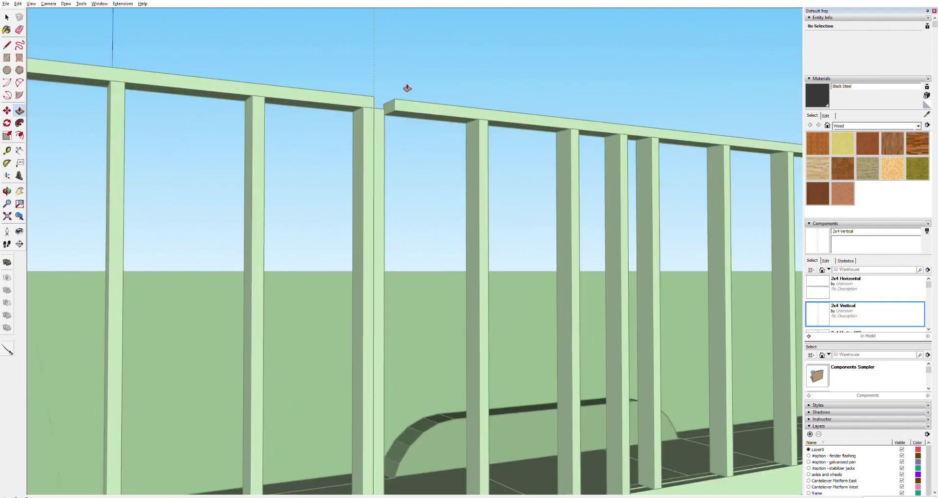
{"action": "key", "text": "space"}
{"action": "double_click", "coordinate": [393, 113]}
{"action": "left_click", "coordinate": [391, 110]}
{"action": "key", "text": "p"}
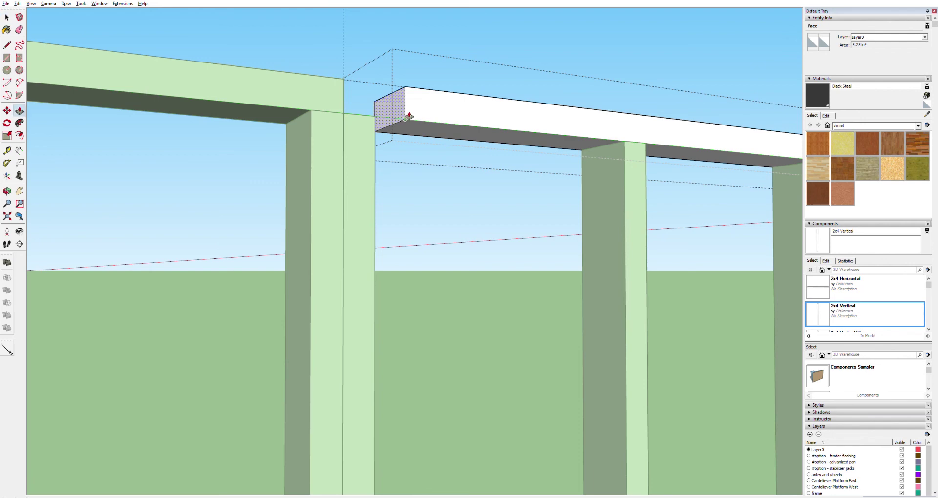
{"action": "left_click", "coordinate": [407, 113]}
{"action": "left_click", "coordinate": [359, 114]}
{"action": "scroll", "coordinate": [433, 164], "scroll_direction": "down", "scroll_amount": 6}
{"action": "scroll", "coordinate": [431, 181], "scroll_direction": "down", "scroll_amount": 5}
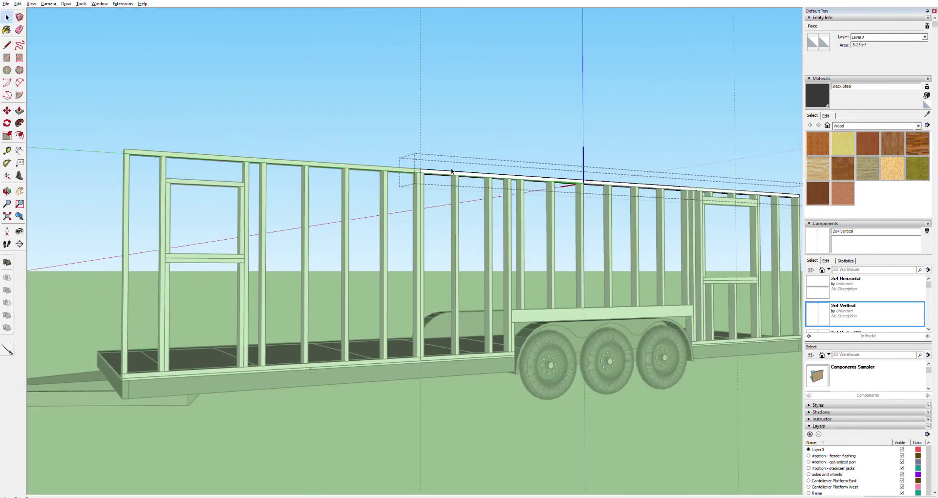
{"action": "key", "text": "space"}
{"action": "left_click", "coordinate": [465, 112]}
- Measure the gaps between neighbouring studs on both sides of the joint with Tape Measure
{"action": "middle_click_drag", "start_coordinate": [472, 255], "coordinate": [364, 235]}
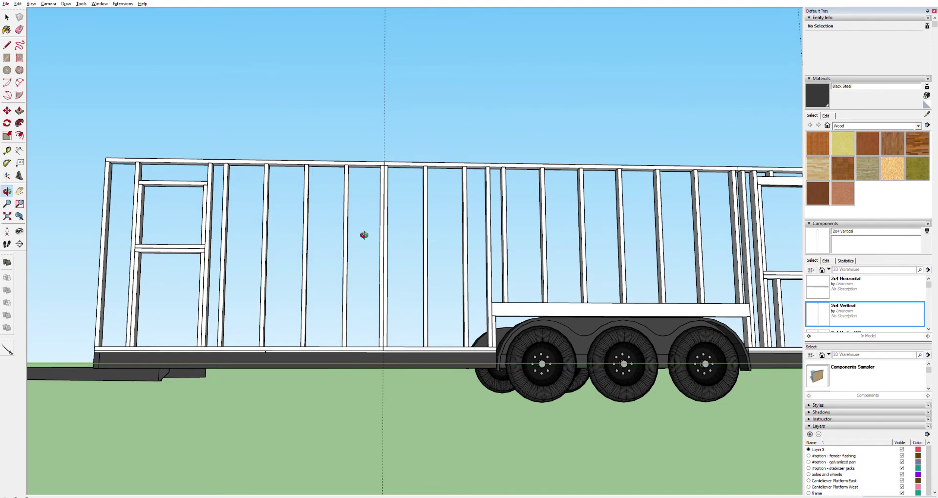
{"action": "left_click_drag", "start_coordinate": [364, 235], "coordinate": [369, 295]}
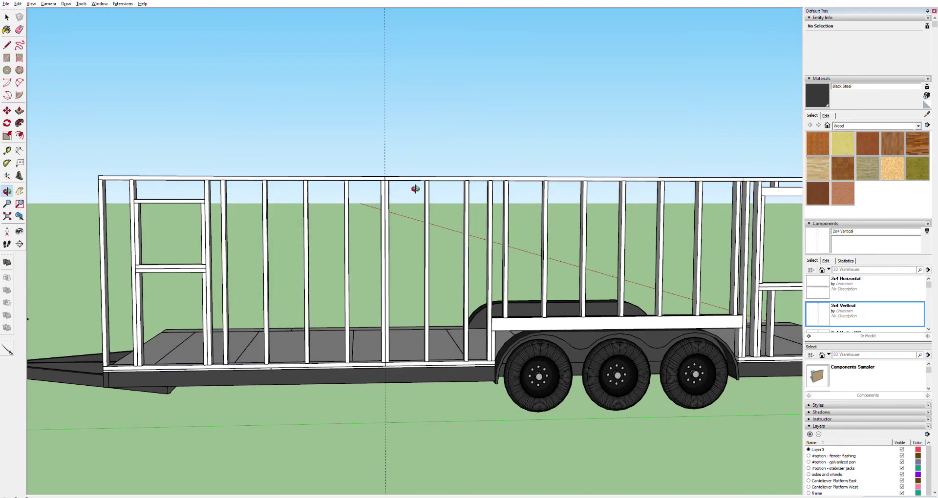
{"action": "scroll", "coordinate": [454, 338], "scroll_direction": "up", "scroll_amount": 3}
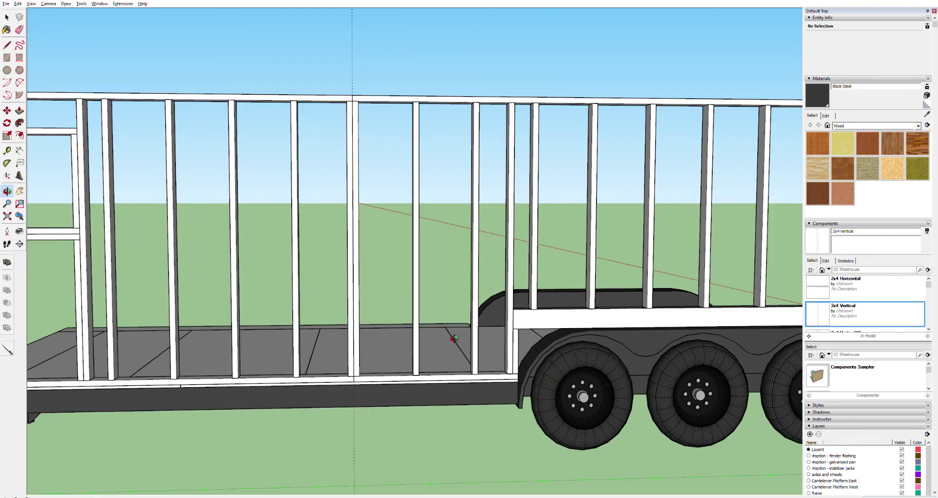
{"action": "key", "text": "t"}
{"action": "left_click", "coordinate": [419, 375]}
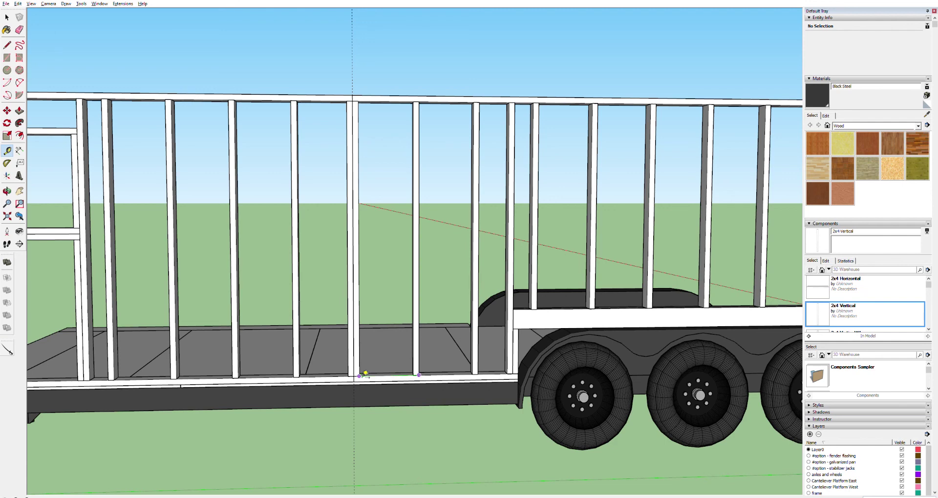
{"action": "left_click", "coordinate": [364, 375]}
{"action": "left_click", "coordinate": [360, 377]}
{"action": "left_click", "coordinate": [306, 374]}
{"action": "left_click", "coordinate": [304, 376]}
{"action": "left_click", "coordinate": [243, 377]}
{"action": "scroll", "coordinate": [421, 337], "scroll_direction": "down", "scroll_amount": 2}
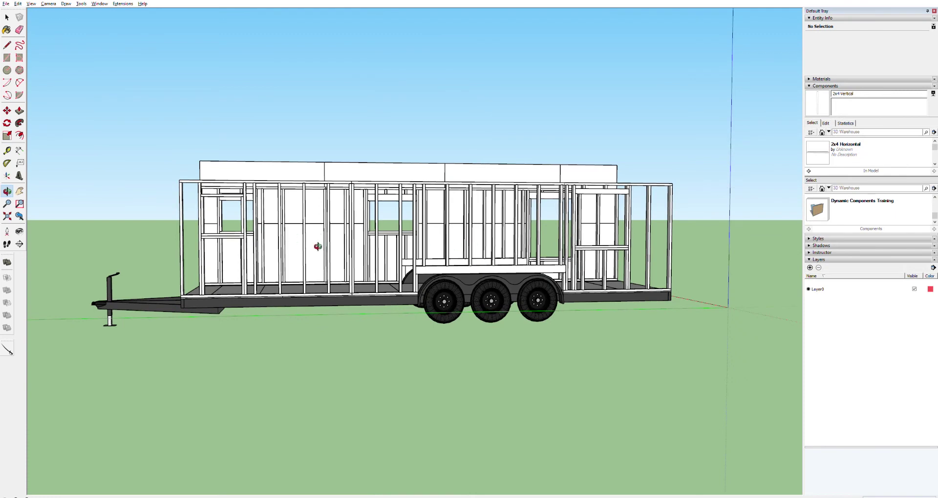
- Draw an upright rectangular plywood sheet beside the hitch-side part of the near wall and make it a solid component
{"action": "key", "text": "h"}
{"action": "left_click_drag", "start_coordinate": [209, 252], "coordinate": [325, 285]}
{"action": "scroll", "coordinate": [366, 270], "scroll_direction": "up", "scroll_amount": 4}
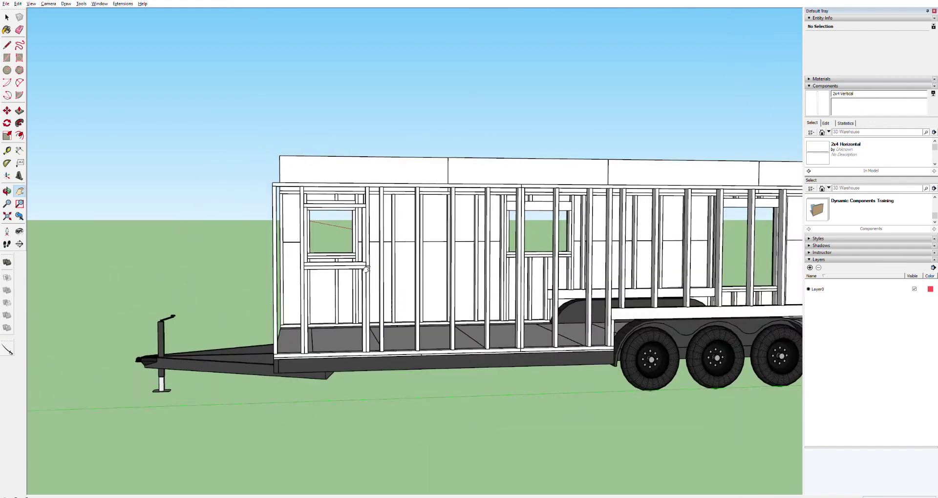
{"action": "scroll", "coordinate": [367, 268], "scroll_direction": "down", "scroll_amount": 1}
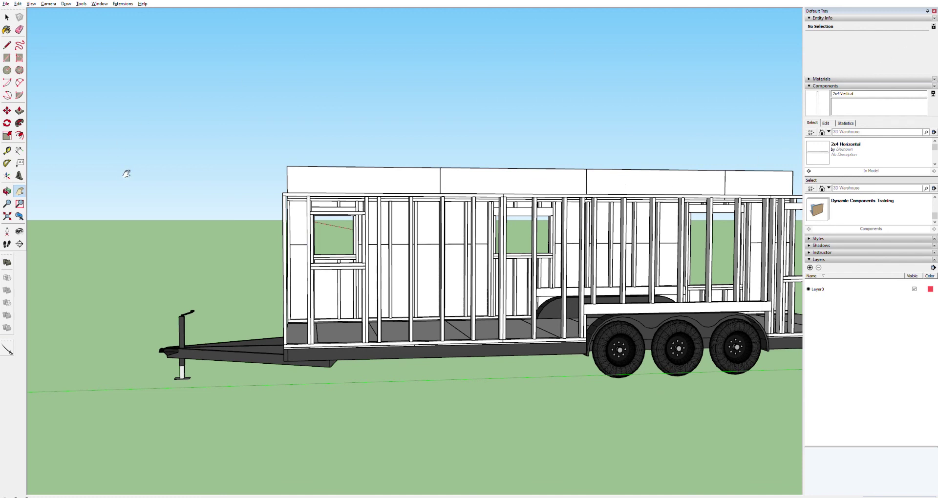
{"action": "left_click", "coordinate": [7, 58]}
{"action": "left_click", "coordinate": [303, 405]}
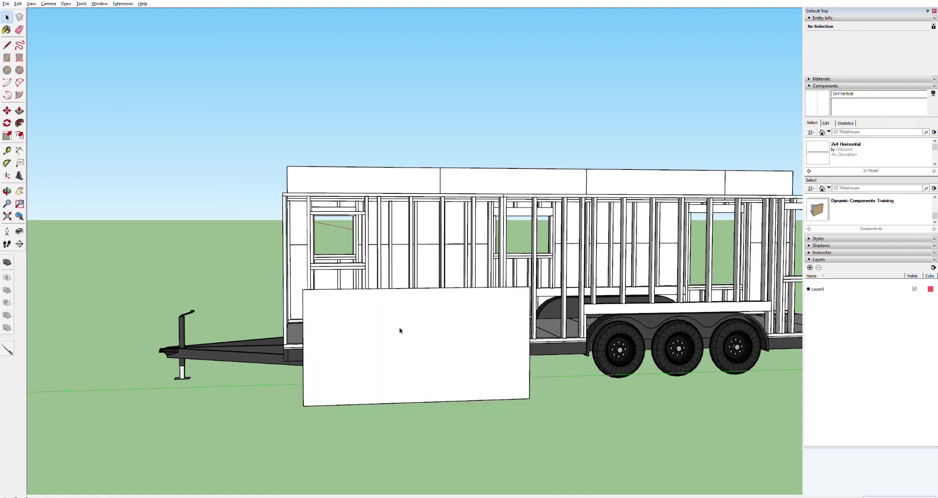
{"action": "left_click", "coordinate": [399, 327]}
- Move the plywood sheet onto the outside of the near stud wall behind the wheels
{"action": "middle_click_drag", "start_coordinate": [325, 300], "coordinate": [555, 343]}
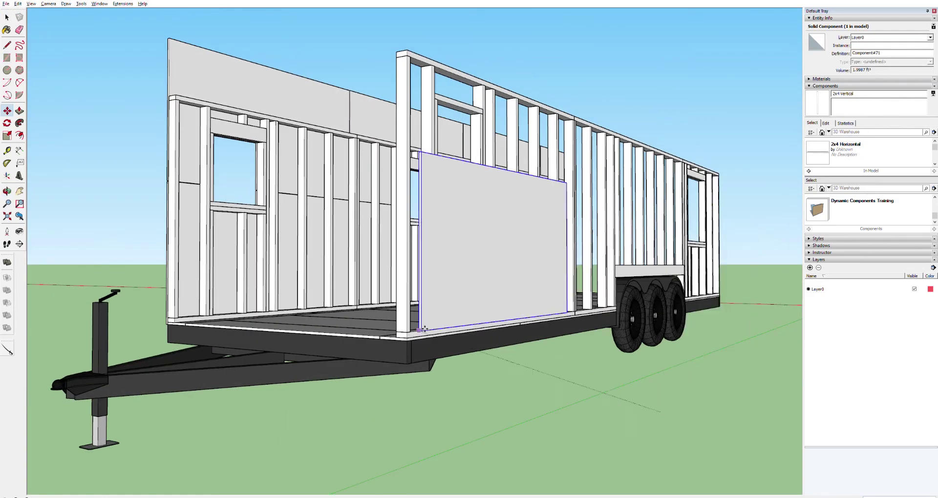
{"action": "scroll", "coordinate": [488, 293], "scroll_direction": "up", "scroll_amount": 5}
{"action": "middle_click_drag", "start_coordinate": [488, 293], "coordinate": [645, 308]}
{"action": "scroll", "coordinate": [645, 308], "scroll_direction": "up", "scroll_amount": 4}
{"action": "middle_click_drag", "start_coordinate": [293, 236], "coordinate": [313, 273]}
{"action": "left_click", "coordinate": [292, 268]}
{"action": "scroll", "coordinate": [732, 259], "scroll_direction": "down", "scroll_amount": 4}
{"action": "middle_click_drag", "start_coordinate": [733, 258], "coordinate": [298, 263]}
{"action": "scroll", "coordinate": [298, 263], "scroll_direction": "up", "scroll_amount": 5}
{"action": "middle_click_drag", "start_coordinate": [298, 264], "coordinate": [373, 277], "text": "shift"}
{"action": "left_click", "coordinate": [456, 262]}
{"action": "scroll", "coordinate": [331, 352], "scroll_direction": "down", "scroll_amount": 6}
{"action": "middle_click_drag", "start_coordinate": [211, 266], "coordinate": [293, 342]}
{"action": "scroll", "coordinate": [293, 342], "scroll_direction": "down", "scroll_amount": 5}
{"action": "middle_click_drag", "start_coordinate": [293, 342], "coordinate": [423, 433], "text": "shift"}
{"action": "scroll", "coordinate": [404, 295], "scroll_direction": "up", "scroll_amount": 3}
{"action": "left_click_drag", "start_coordinate": [718, 328], "coordinate": [130, 259]}
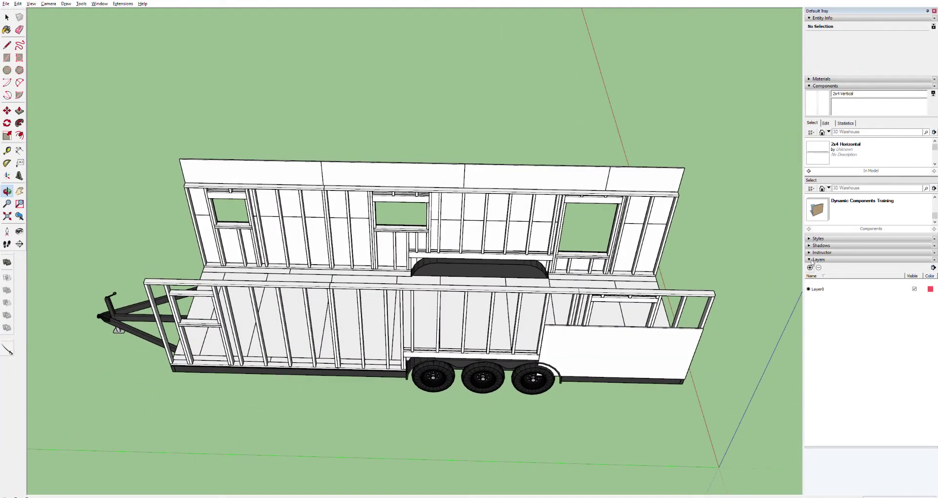
- Create a layer named Wall 1 for the opposite wall and hide that layer
{"action": "left_click", "coordinate": [809, 268]}
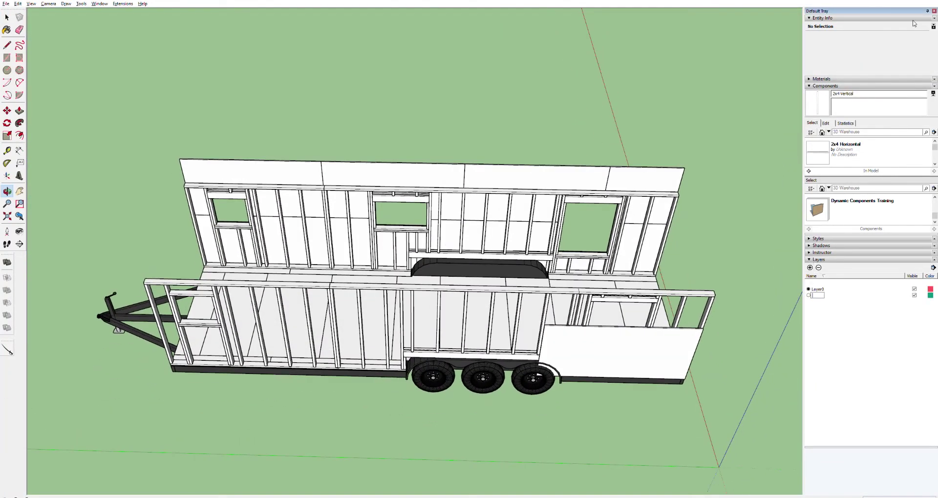
{"action": "type", "text": "Wall 1"}
{"action": "key", "text": "Return"}
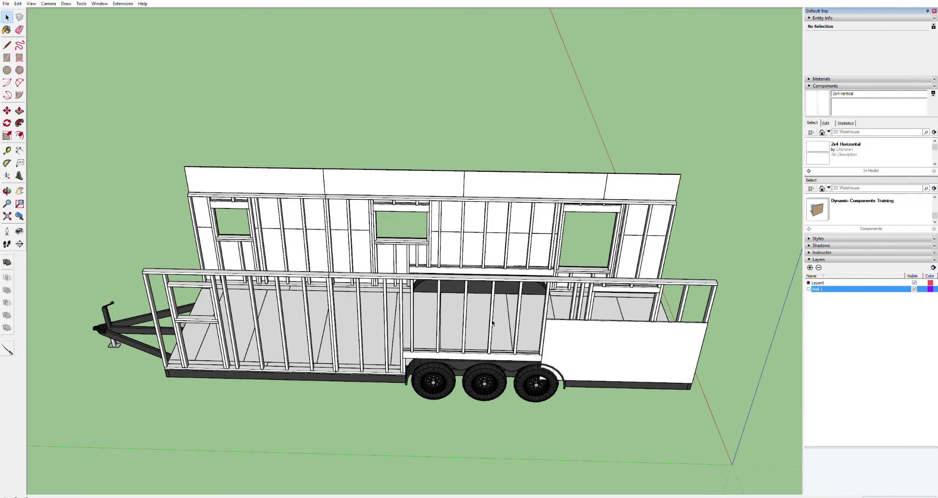
{"action": "key", "text": "o"}
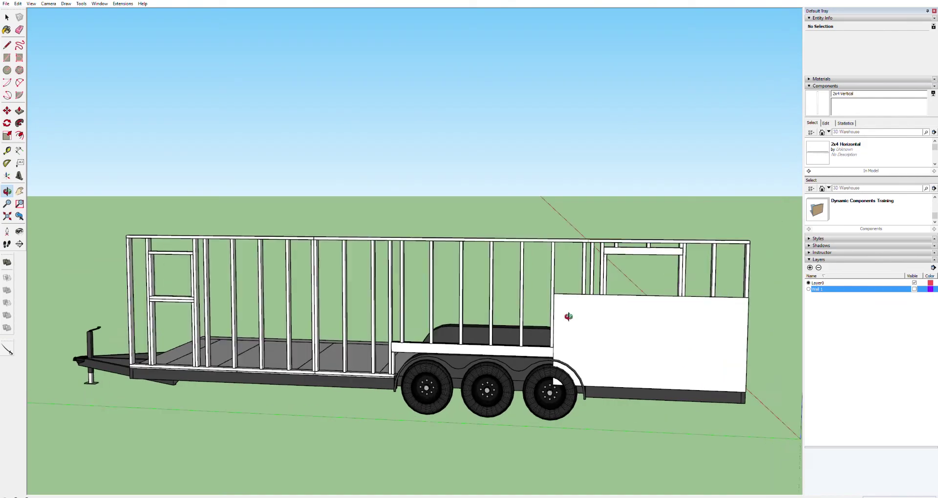
- Adjust the wheel-side edge of the plywood sheet with Push/Pull to line up with the stud beside the wheel well
{"action": "key", "text": "t"}
{"action": "scroll", "coordinate": [557, 318], "scroll_direction": "up", "scroll_amount": 5}
{"action": "key", "text": "p"}
{"action": "scroll", "coordinate": [572, 330], "scroll_direction": "up", "scroll_amount": 5}
{"action": "double_click", "coordinate": [572, 329]}
{"action": "key", "text": "p"}
{"action": "left_click_drag", "start_coordinate": [511, 297], "coordinate": [624, 297]}
{"action": "key", "text": "space"}
{"action": "key", "text": "Escape"}
{"action": "middle_click_drag", "start_coordinate": [737, 201], "coordinate": [471, 159]}
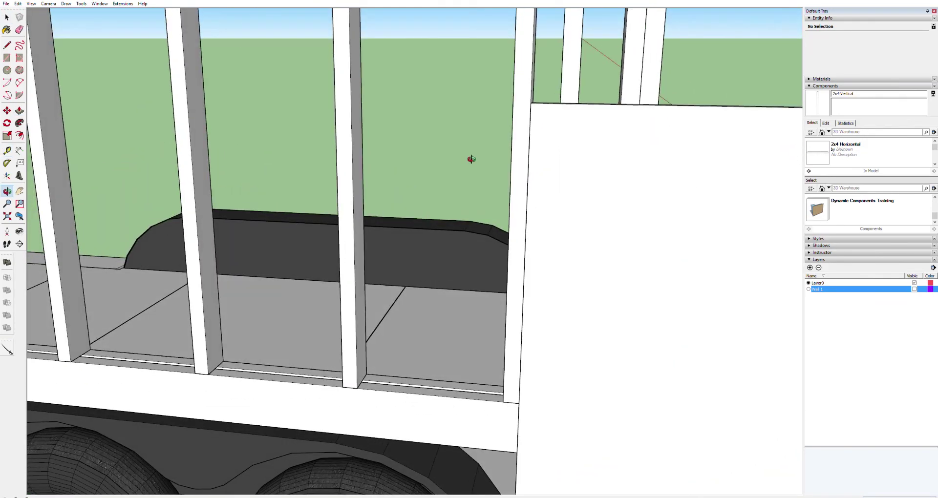
- Delete the plywood sheet from the wall section behind the wheels
{"action": "scroll", "coordinate": [618, 244], "scroll_direction": "down", "scroll_amount": 5}
{"action": "scroll", "coordinate": [651, 233], "scroll_direction": "up", "scroll_amount": 2}
{"action": "left_click", "coordinate": [651, 232]}
{"action": "key", "text": "Delete"}
{"action": "scroll", "coordinate": [651, 232], "scroll_direction": "down", "scroll_amount": 3}
{"action": "scroll", "coordinate": [646, 171], "scroll_direction": "up", "scroll_amount": 5}
{"action": "left_click", "coordinate": [646, 168]}
{"action": "key", "text": "Delete"}
{"action": "scroll", "coordinate": [646, 173], "scroll_direction": "down", "scroll_amount": 5}
{"action": "scroll", "coordinate": [646, 186], "scroll_direction": "up", "scroll_amount": 3}
{"action": "scroll", "coordinate": [674, 321], "scroll_direction": "up", "scroll_amount": 4}
- Measure the stud spacing along the bottom plate behind the wheels and show the Wall 1 layer again
{"action": "key", "text": "t"}
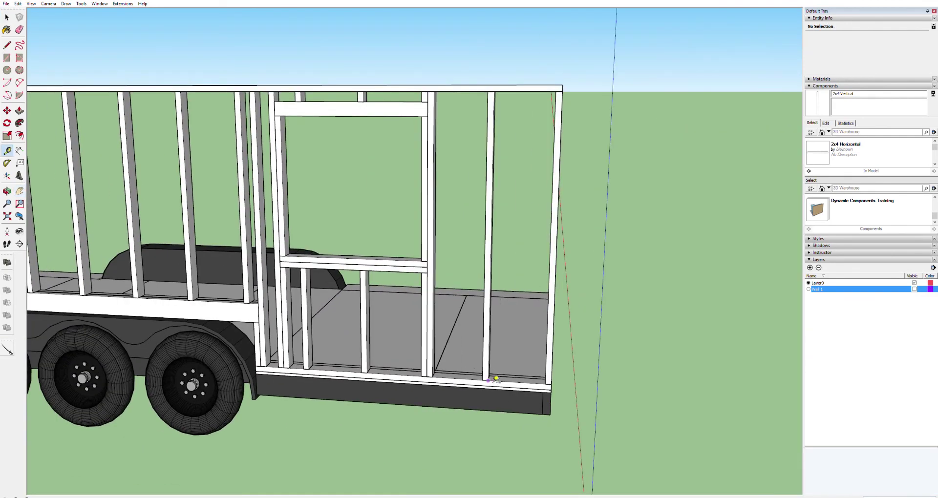
{"action": "left_click", "coordinate": [308, 369]}
{"action": "left_click", "coordinate": [18, 3]}
{"action": "left_click", "coordinate": [914, 289]}
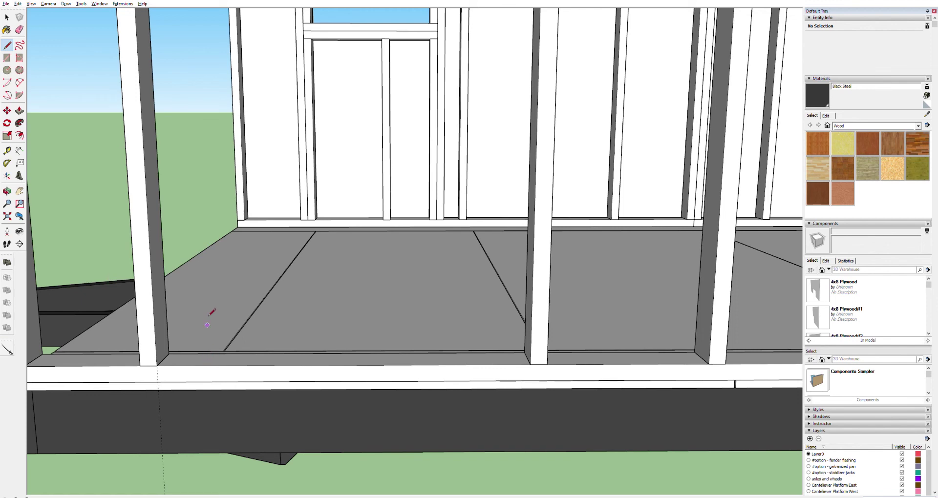
- Outline a stud cross-section on the bottom plate beside the existing stud and pull it up into a short post
{"action": "left_click", "coordinate": [199, 365]}
{"action": "left_click", "coordinate": [209, 353]}
{"action": "left_click", "coordinate": [225, 354]}
{"action": "left_click", "coordinate": [219, 366]}
{"action": "key", "text": "p"}
{"action": "left_click", "coordinate": [218, 358]}
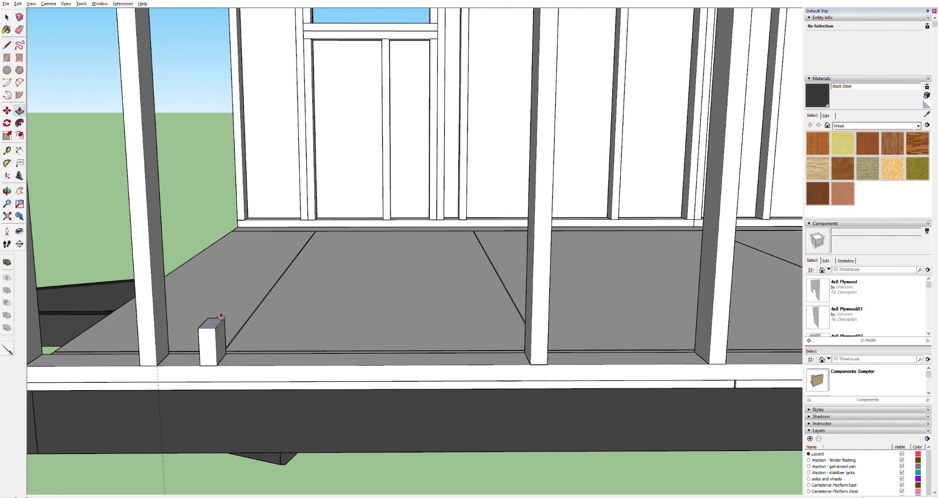
{"action": "left_click", "coordinate": [221, 230]}
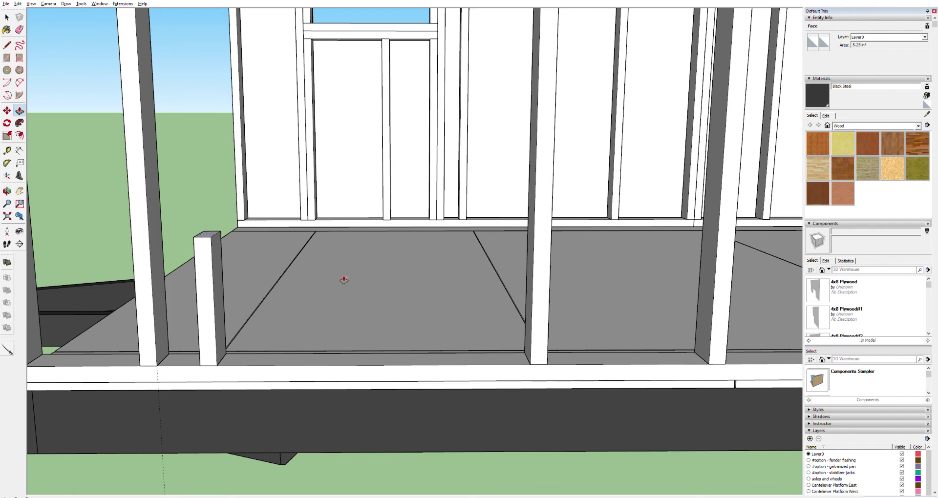
- Push the post's top face down until only a low block remains on the bottom plate
{"action": "left_click", "coordinate": [237, 320]}
{"action": "left_click", "coordinate": [237, 318]}
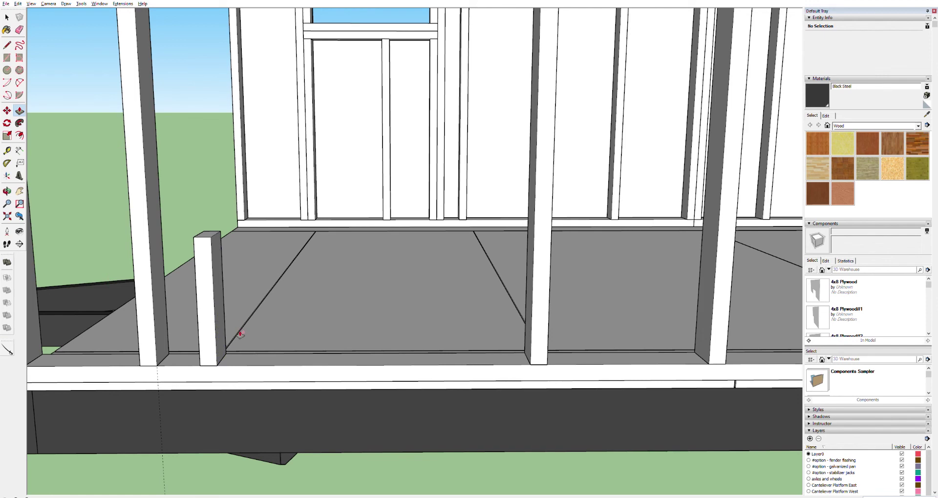
{"action": "key", "text": "space"}
{"action": "triple_click", "coordinate": [213, 335]}
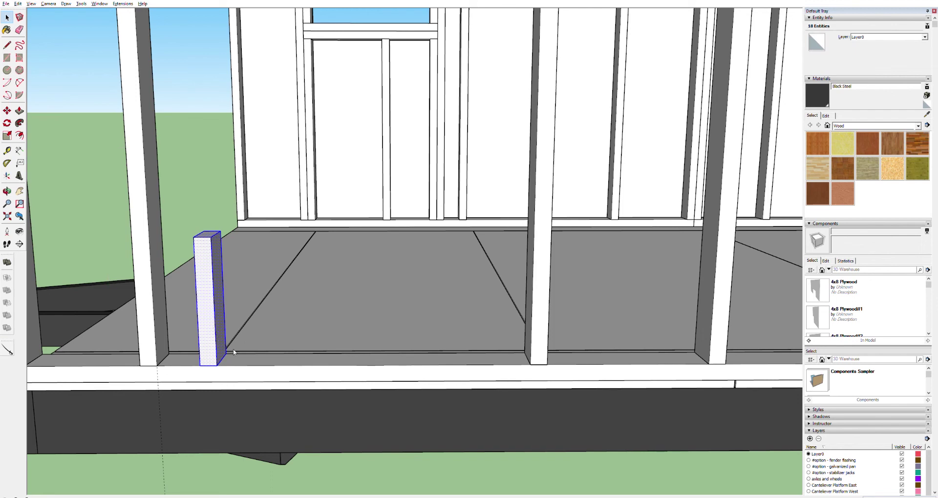
{"action": "left_click", "coordinate": [209, 213]}
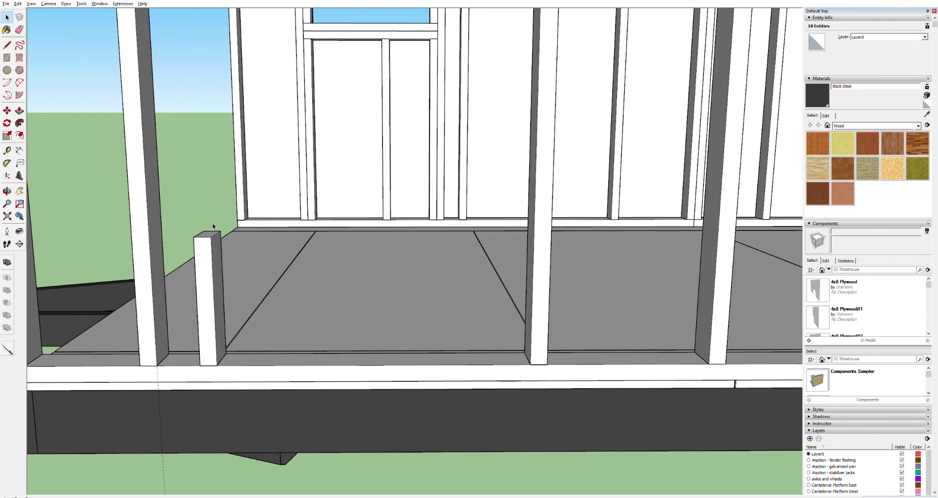
{"action": "key", "text": "p"}
{"action": "left_click_drag", "start_coordinate": [216, 229], "coordinate": [221, 344]}
- Make the whole low block a component named Vertical 2x4
{"action": "key", "text": "space"}
{"action": "triple_click", "coordinate": [208, 347]}
{"action": "key", "text": "g"}
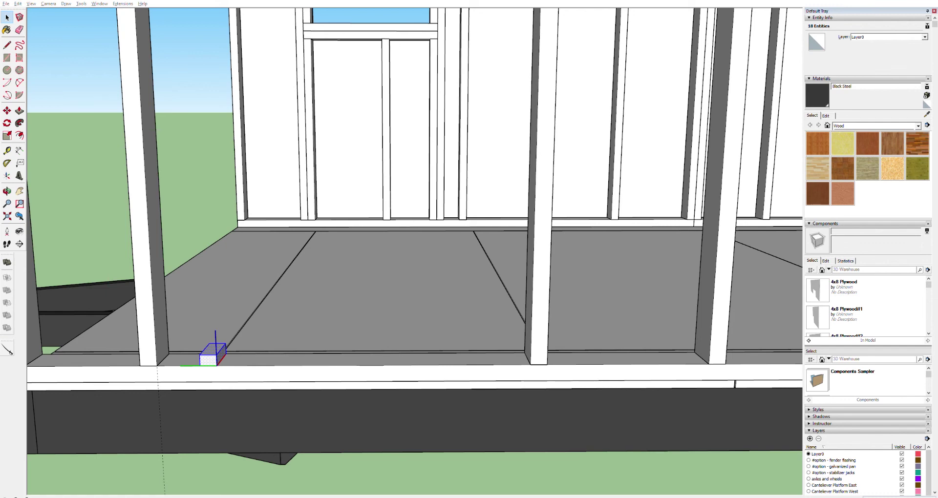
{"action": "key", "text": "Return"}
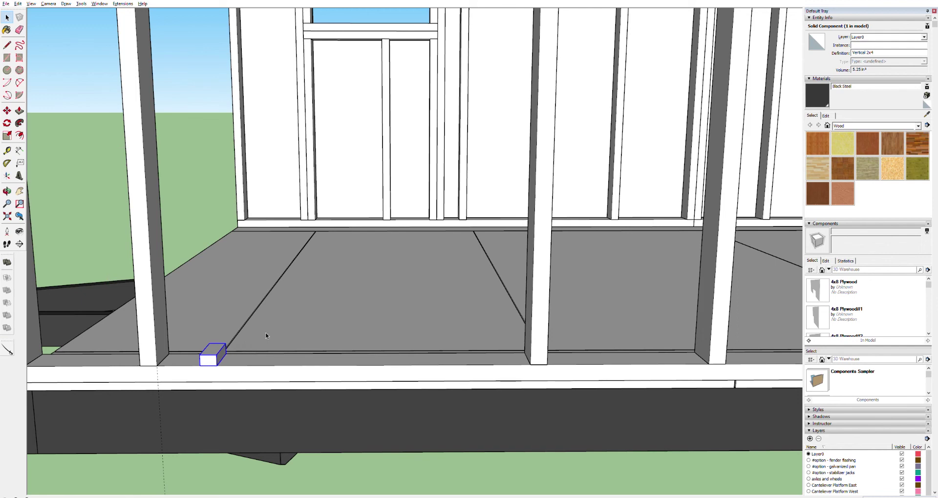
- Draw an upright 2x4 end profile on the bottom plate beside the first block and extrude it along the plate into a short block
{"action": "key", "text": "l"}
{"action": "left_click", "coordinate": [263, 366]}
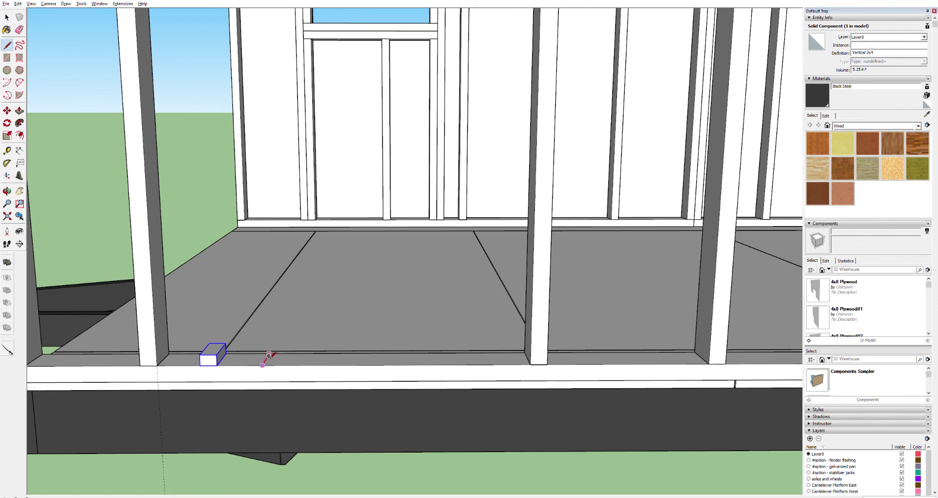
{"action": "scroll", "coordinate": [268, 355], "scroll_direction": "up", "scroll_amount": 4}
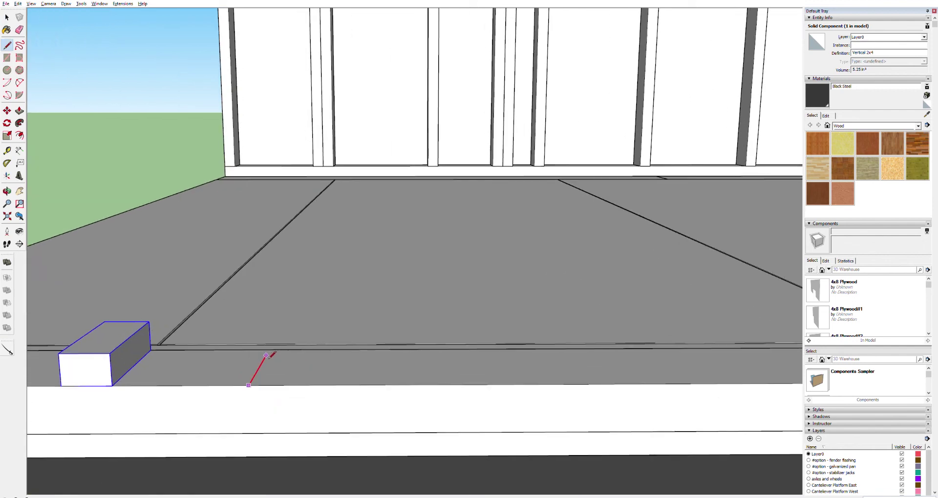
{"action": "left_click", "coordinate": [269, 350]}
{"action": "key", "text": "Return"}
{"action": "left_click", "coordinate": [247, 337]}
{"action": "left_click", "coordinate": [248, 385]}
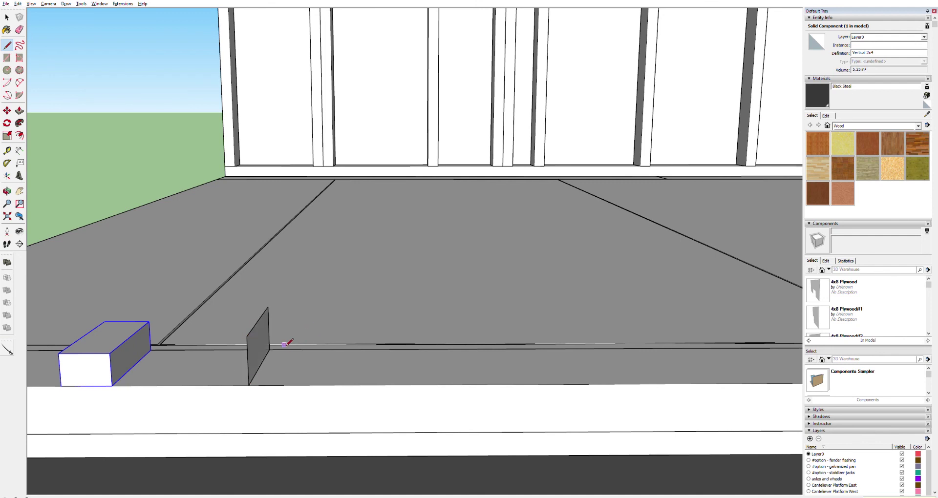
{"action": "key", "text": "p"}
{"action": "left_click", "coordinate": [267, 345]}
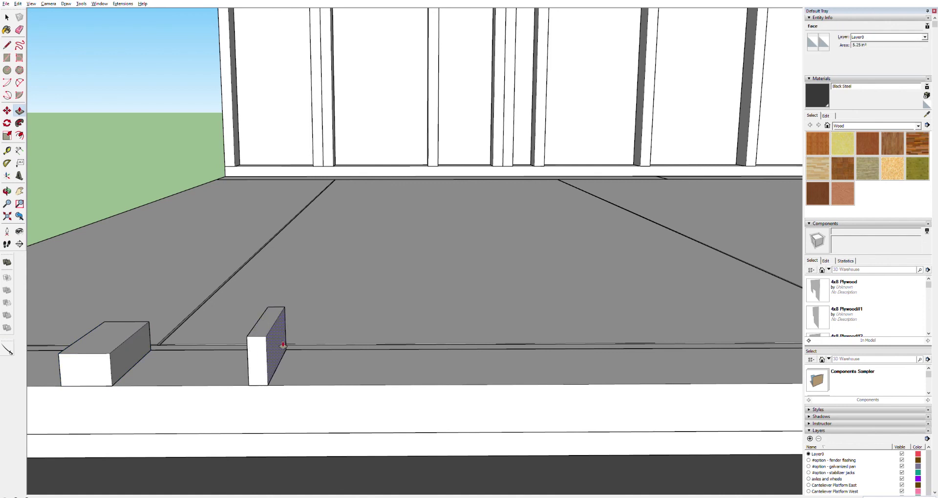
{"action": "left_click", "coordinate": [314, 348]}
- Make the whole second block a component named 2x4 Horizontal
{"action": "key", "text": "space"}
{"action": "left_click", "coordinate": [282, 350]}
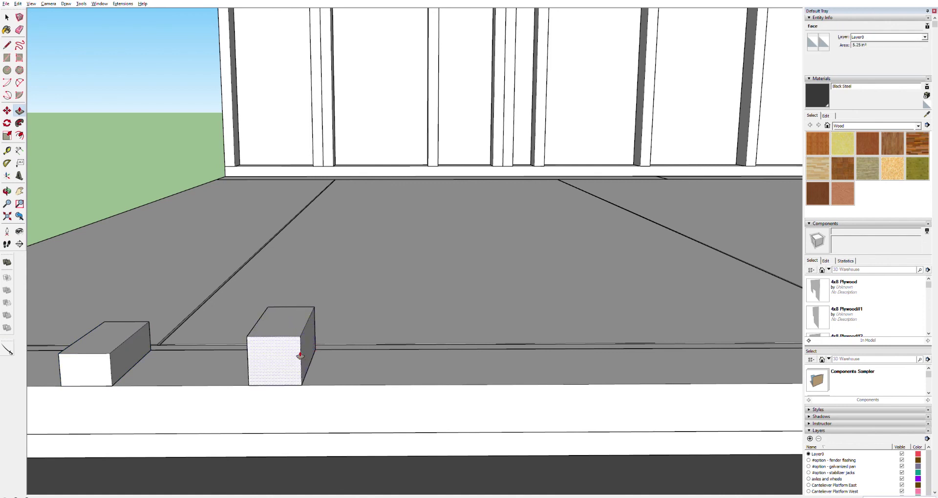
{"action": "triple_click", "coordinate": [282, 350]}
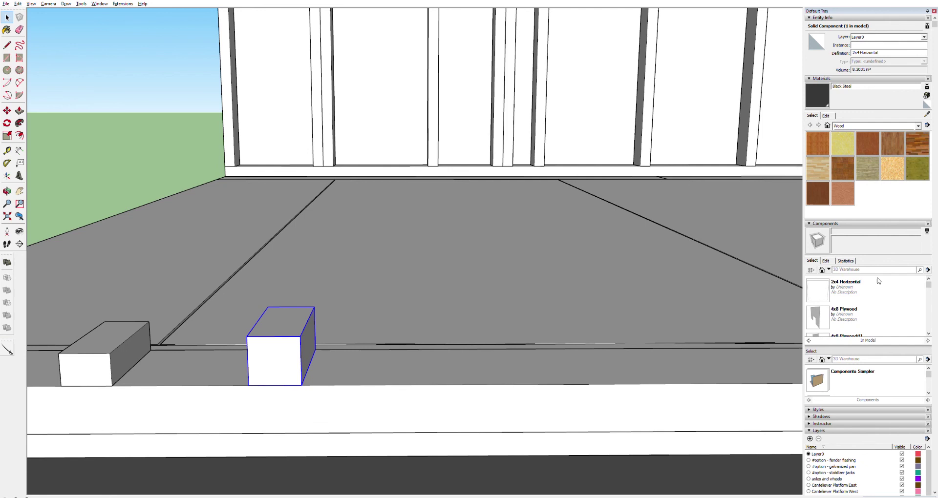
- Rename the Vertical 2x4 component definition as 2x4 Vertical
{"action": "left_click_drag", "start_coordinate": [929, 284], "coordinate": [937, 327]}
{"action": "left_click", "coordinate": [849, 289]}
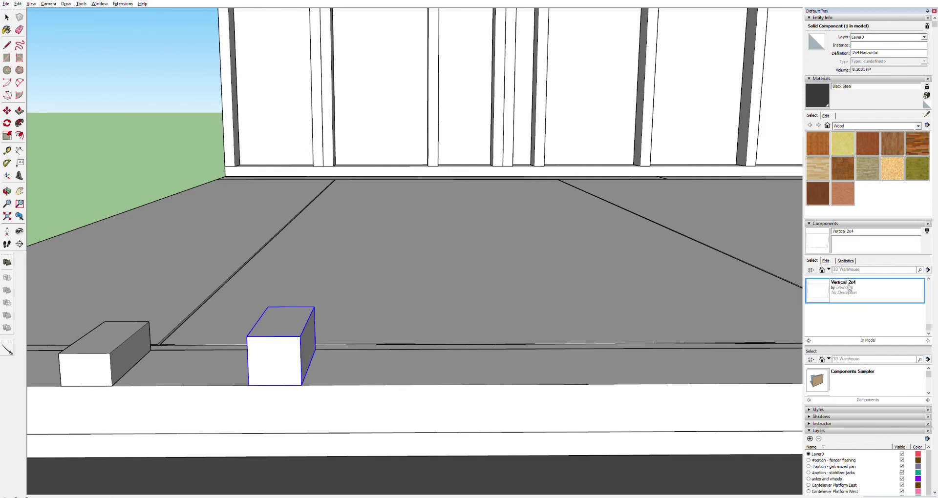
{"action": "double_click", "coordinate": [870, 290]}
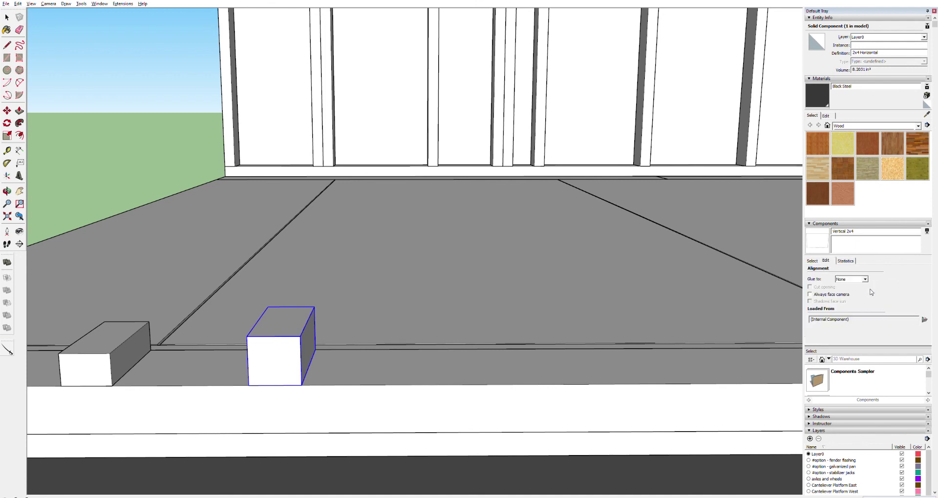
{"action": "double_click", "coordinate": [850, 230]}
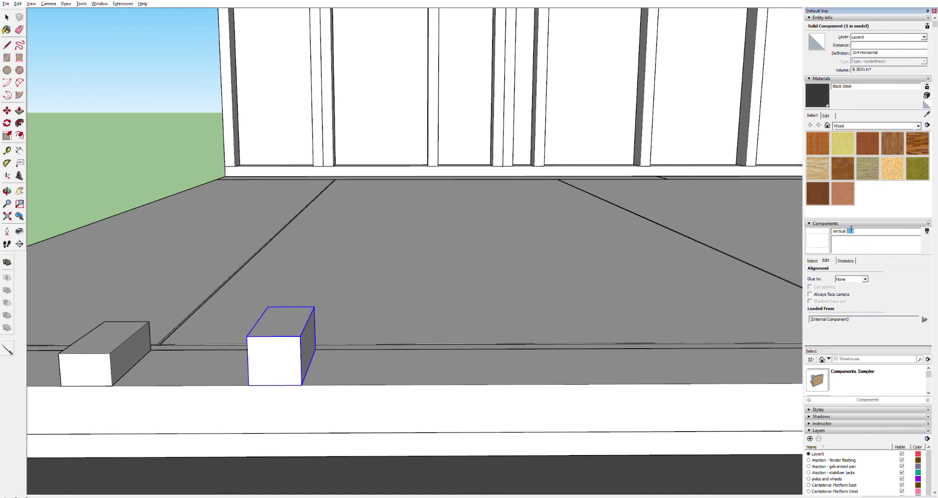
{"action": "key", "text": "BackSpace"}
{"action": "type", "text": "2x4"}
{"action": "key", "text": "Return"}
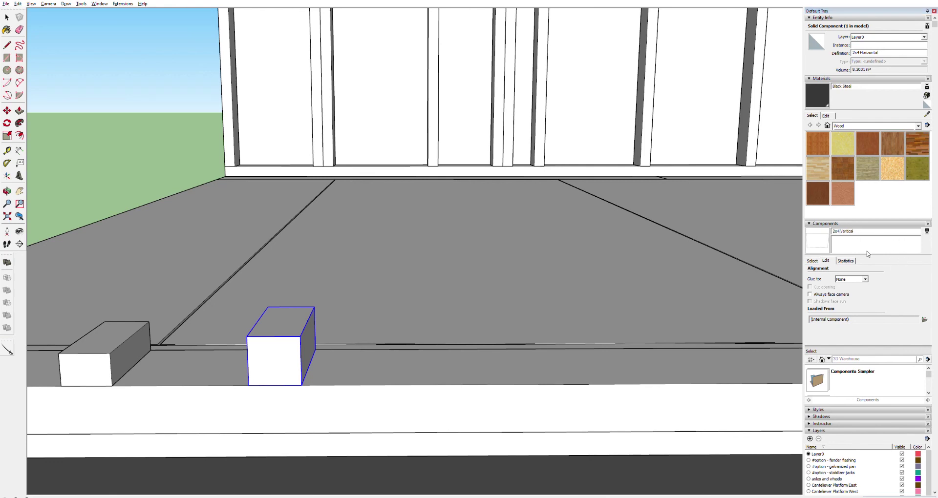
- Find the two 2x4 components in the in-model list and try inserting another 2x4 Horizontal beside the existing block
{"action": "scroll", "coordinate": [868, 254], "scroll_direction": "down", "scroll_amount": 2}
{"action": "left_click", "coordinate": [864, 184]}
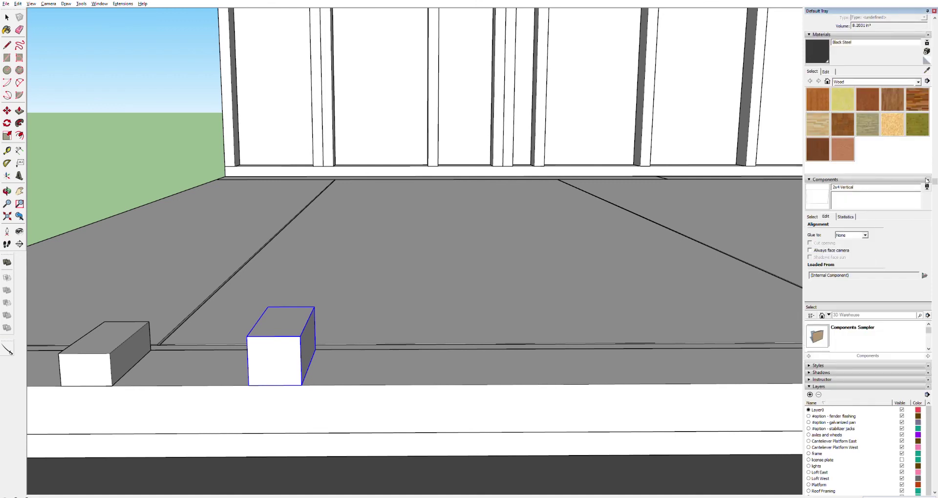
{"action": "left_click", "coordinate": [811, 215]}
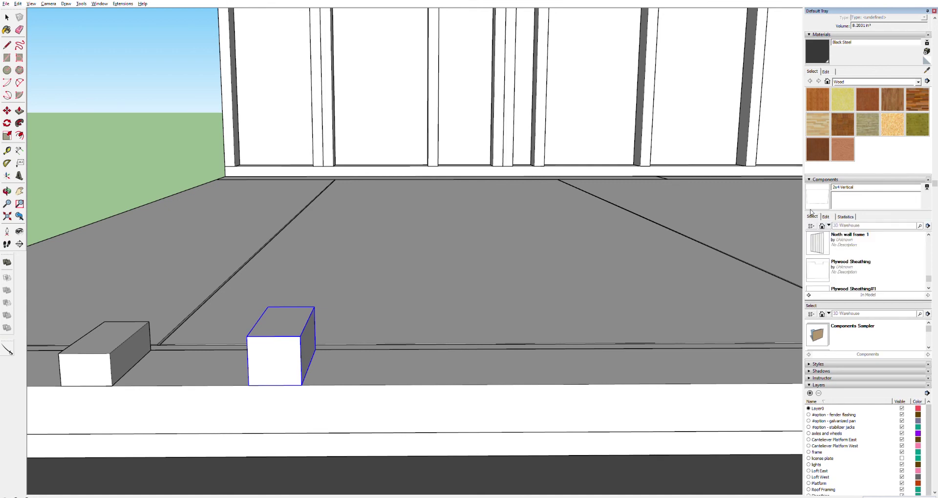
{"action": "scroll", "coordinate": [887, 256], "scroll_direction": "up", "scroll_amount": 5}
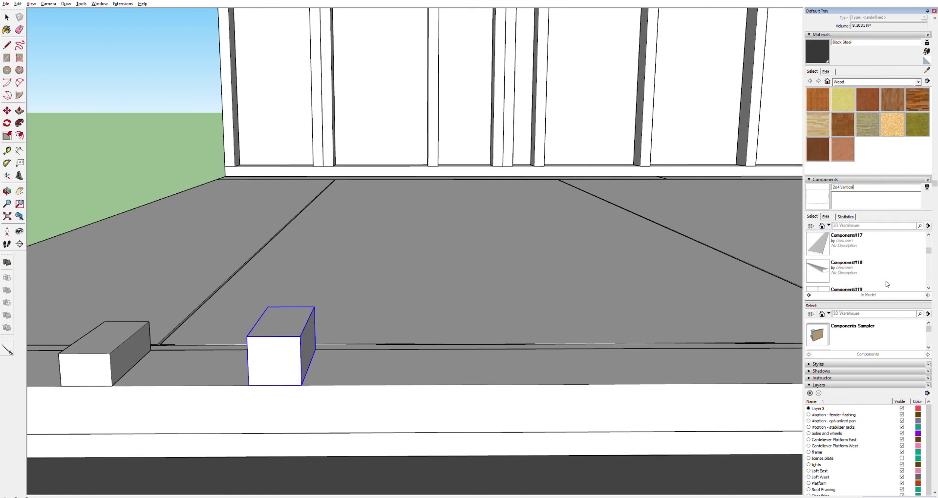
{"action": "left_click", "coordinate": [878, 275]}
{"action": "scroll", "coordinate": [879, 276], "scroll_direction": "down", "scroll_amount": 2}
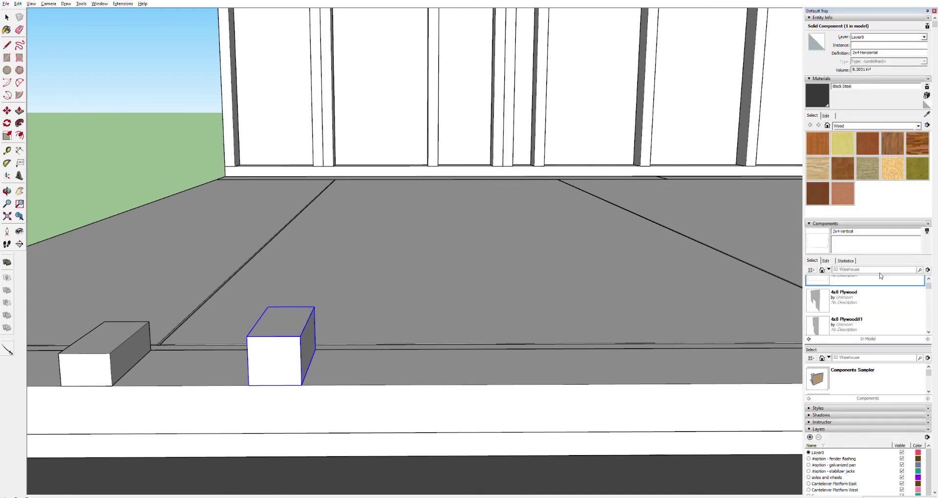
{"action": "left_click", "coordinate": [929, 281]}
{"action": "left_click", "coordinate": [861, 286]}
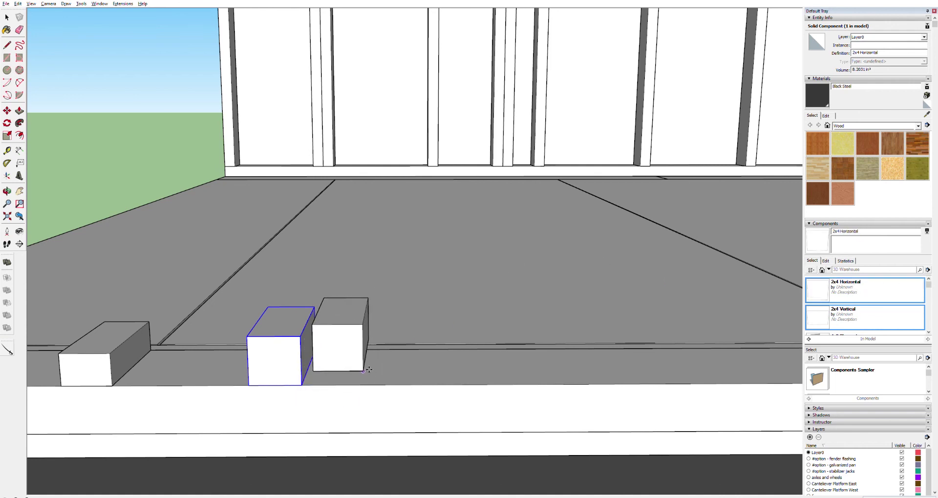
{"action": "key", "text": "space"}
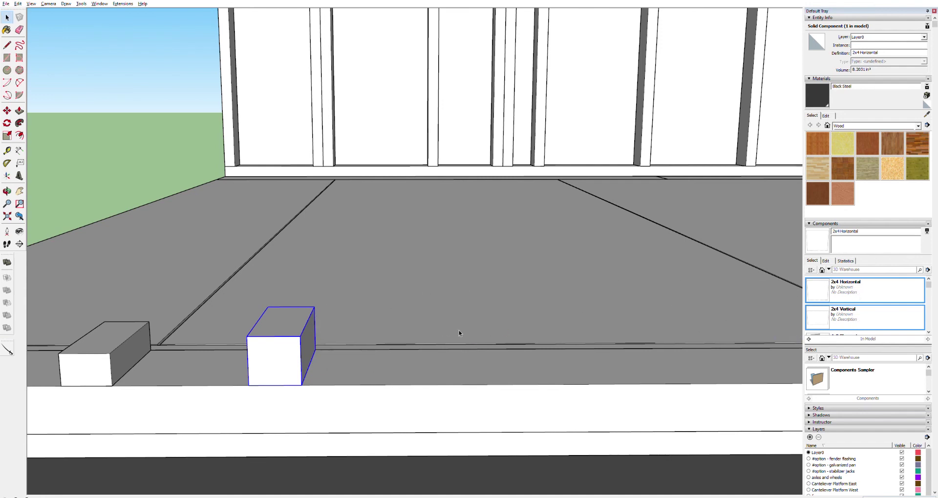
- Delete the 2x4 Horizontal block from the bottom plate
{"action": "left_click", "coordinate": [336, 292]}
{"action": "left_click", "coordinate": [285, 330]}
{"action": "key", "text": "Delete"}
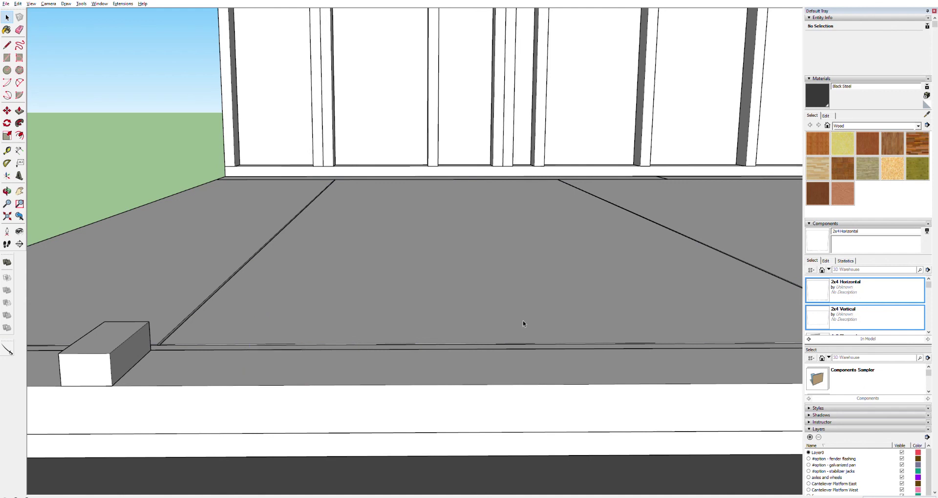
- Look through the in-model component list, comparing the 4x8 Plywood variants and the generically named components
{"action": "scroll", "coordinate": [882, 298], "scroll_direction": "down", "scroll_amount": 2}
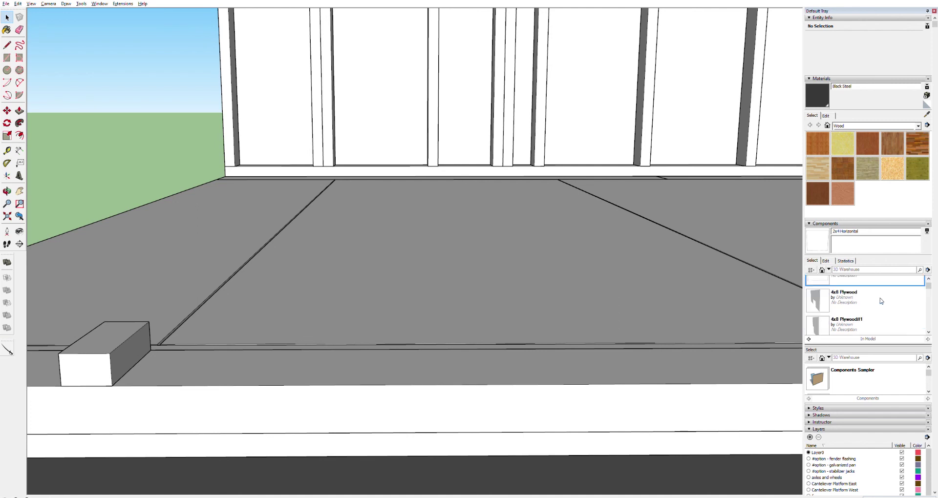
{"action": "left_click", "coordinate": [844, 305]}
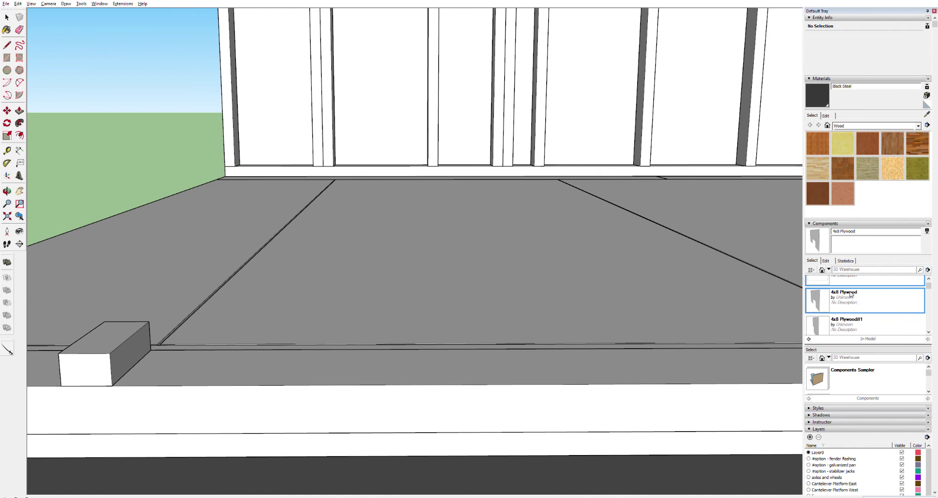
{"action": "scroll", "coordinate": [851, 295], "scroll_direction": "down", "scroll_amount": 2}
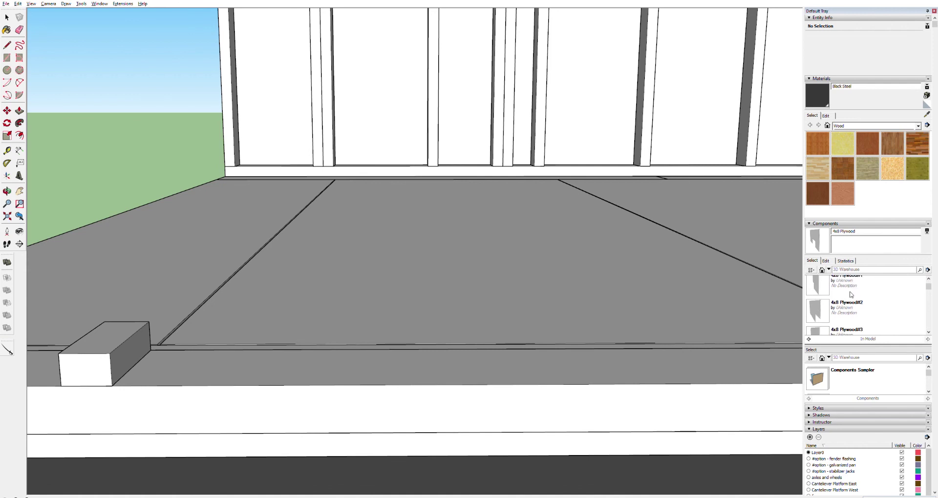
{"action": "scroll", "coordinate": [850, 295], "scroll_direction": "down", "scroll_amount": 2}
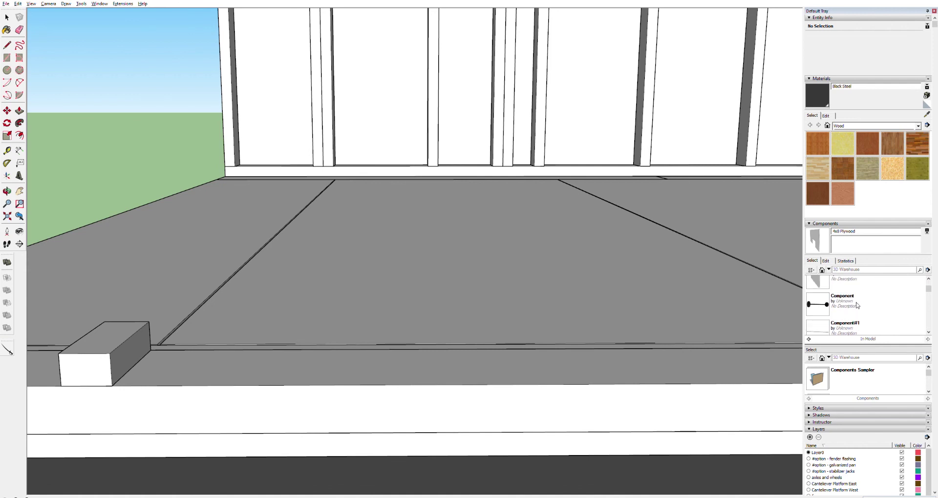
{"action": "scroll", "coordinate": [851, 301], "scroll_direction": "up", "scroll_amount": 1}
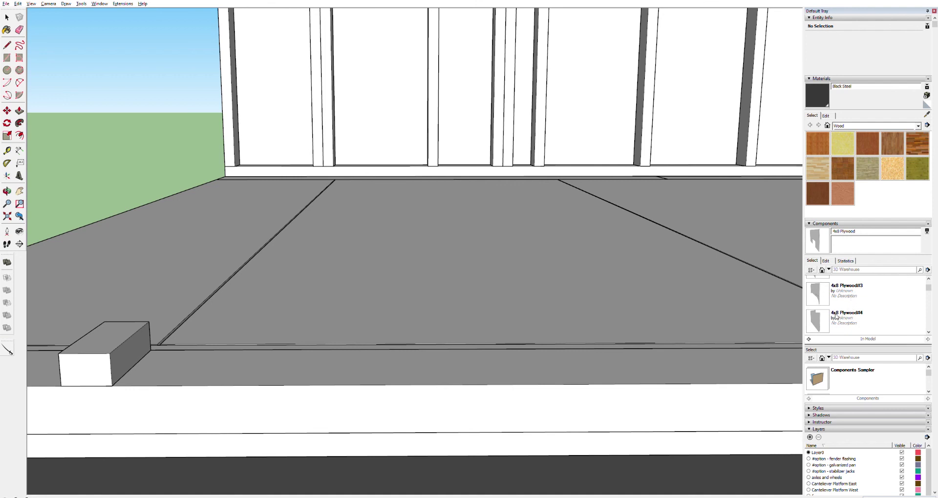
{"action": "scroll", "coordinate": [825, 314], "scroll_direction": "down", "scroll_amount": 1}
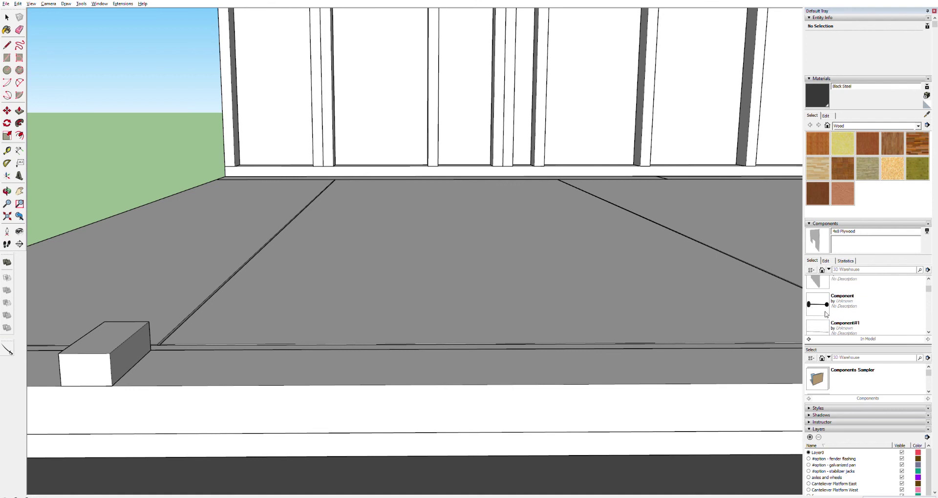
{"action": "scroll", "coordinate": [824, 314], "scroll_direction": "up", "scroll_amount": 2}
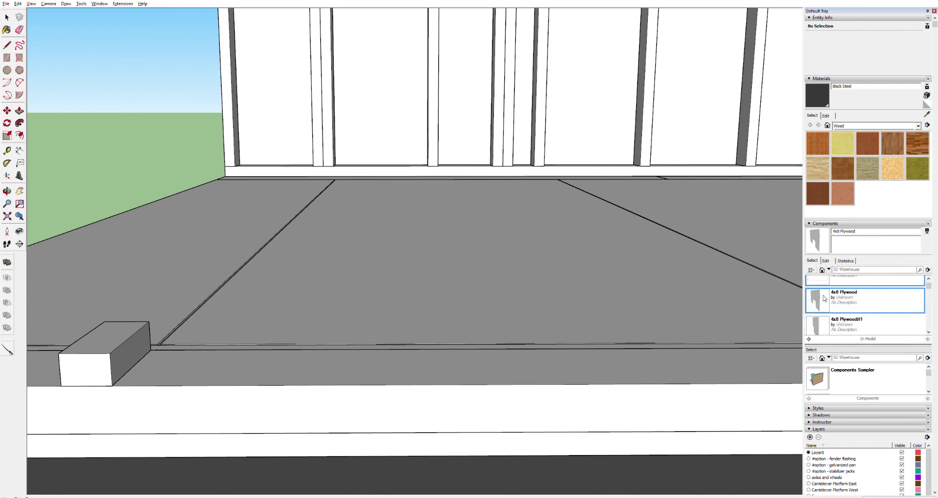
- Try inserting the 4x8 Plywood component over the framed wall at the trailer's tongue end
{"action": "left_click", "coordinate": [837, 305]}
{"action": "scroll", "coordinate": [699, 381], "scroll_direction": "down", "scroll_amount": 6}
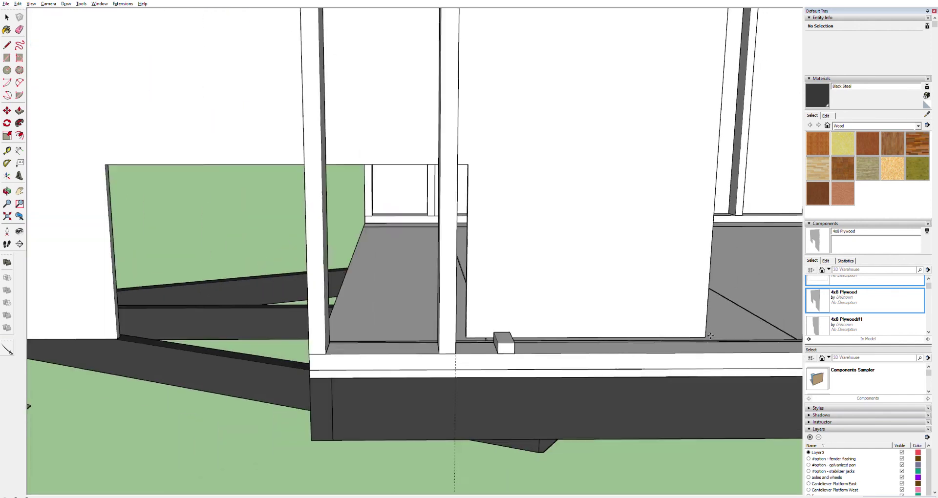
{"action": "scroll", "coordinate": [735, 320], "scroll_direction": "down", "scroll_amount": 3}
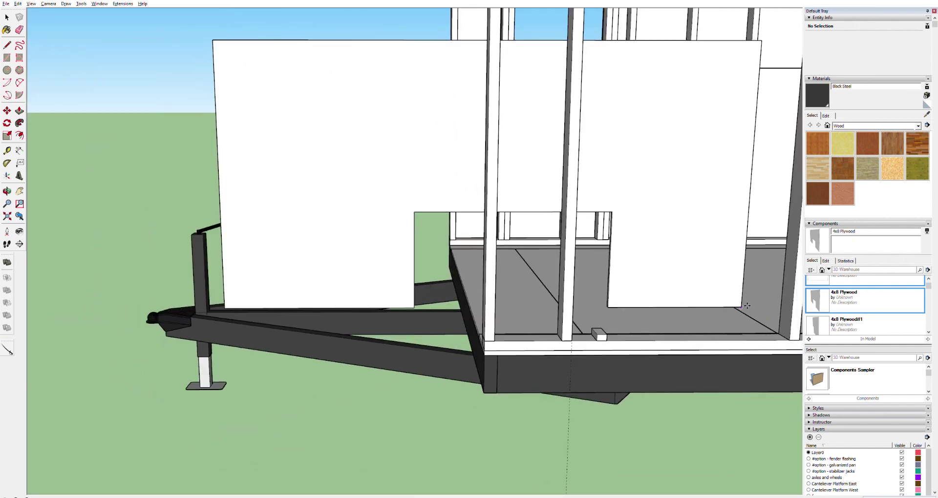
{"action": "key", "text": "Escape"}
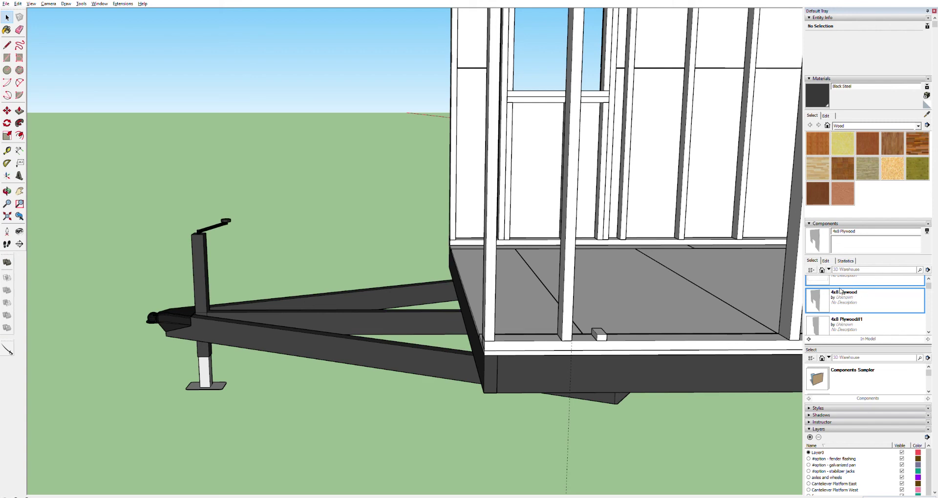
- Try placing a 4x8 Plywood component against the sheathed side of the house, and undo the placement
{"action": "scroll", "coordinate": [737, 280], "scroll_direction": "down", "scroll_amount": 3}
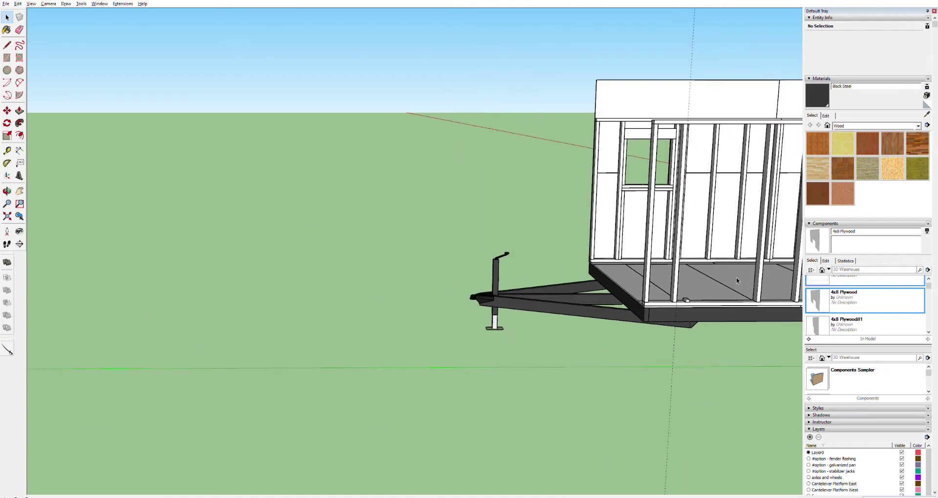
{"action": "scroll", "coordinate": [738, 281], "scroll_direction": "down", "scroll_amount": 3}
{"action": "left_click_drag", "start_coordinate": [746, 303], "coordinate": [385, 307]}
{"action": "key", "text": "o"}
{"action": "left_click_drag", "start_coordinate": [447, 251], "coordinate": [770, 268]}
{"action": "left_click_drag", "start_coordinate": [318, 300], "coordinate": [571, 272]}
{"action": "left_click", "coordinate": [852, 289]}
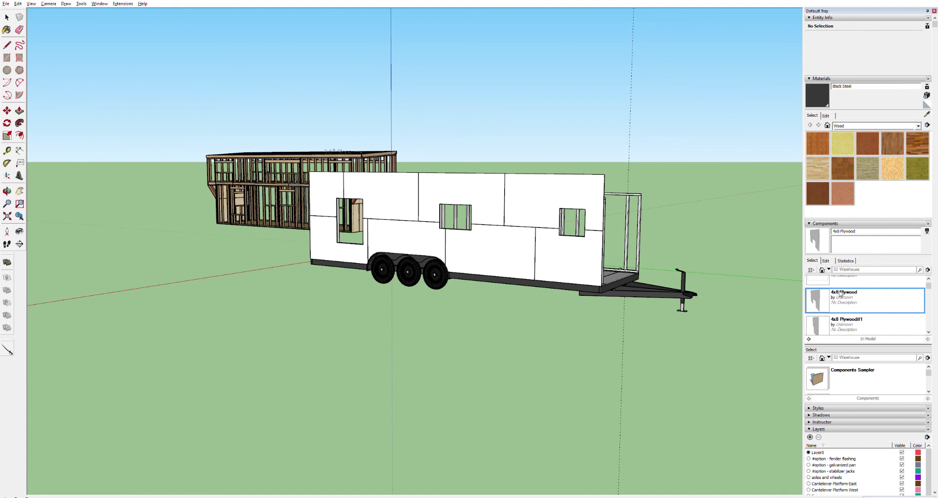
{"action": "left_click_drag", "start_coordinate": [819, 292], "coordinate": [494, 197]}
{"action": "key", "text": "ctrl+t"}
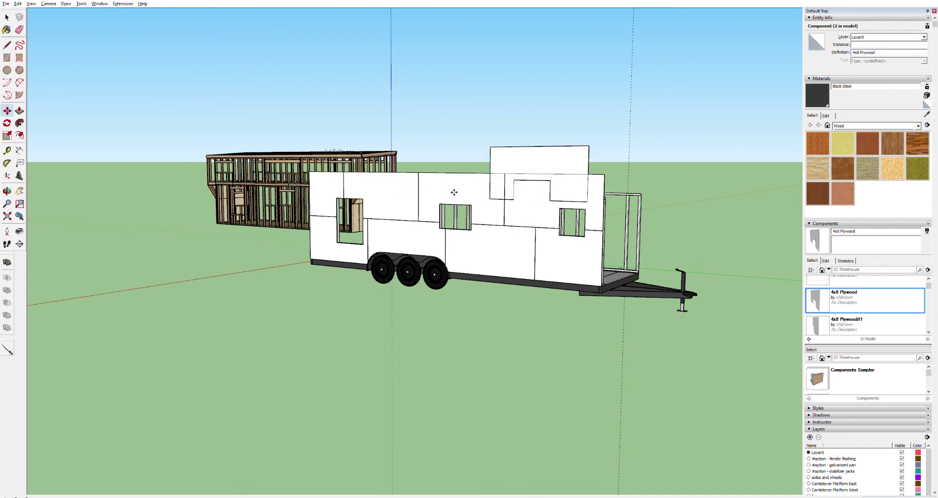
{"action": "key", "text": "ctrl+z"}
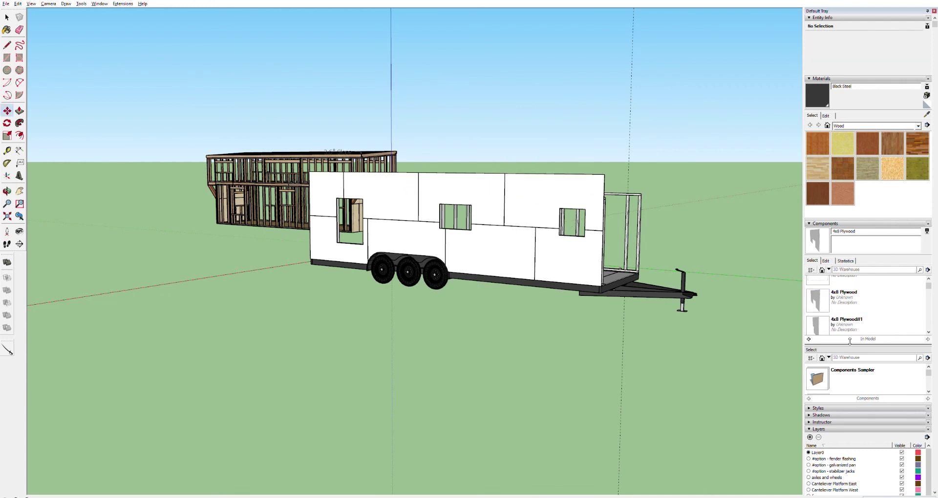
- Examine the 4x8 Plywood component's alignment and source settings
{"action": "right_click", "coordinate": [846, 291]}
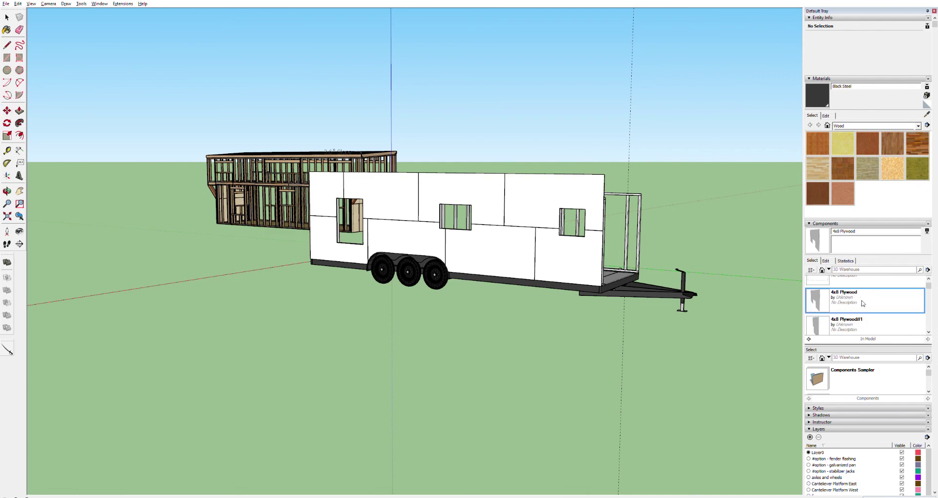
{"action": "left_click", "coordinate": [868, 296]}
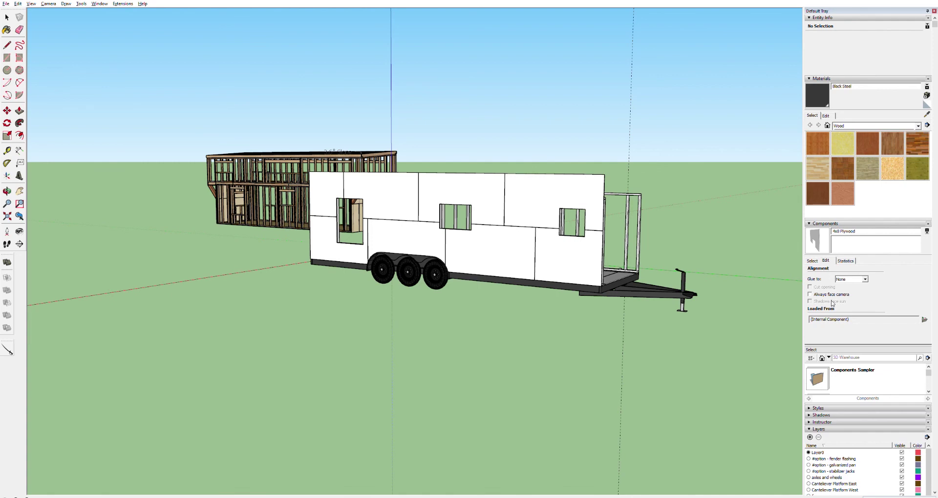
{"action": "left_click", "coordinate": [812, 261]}
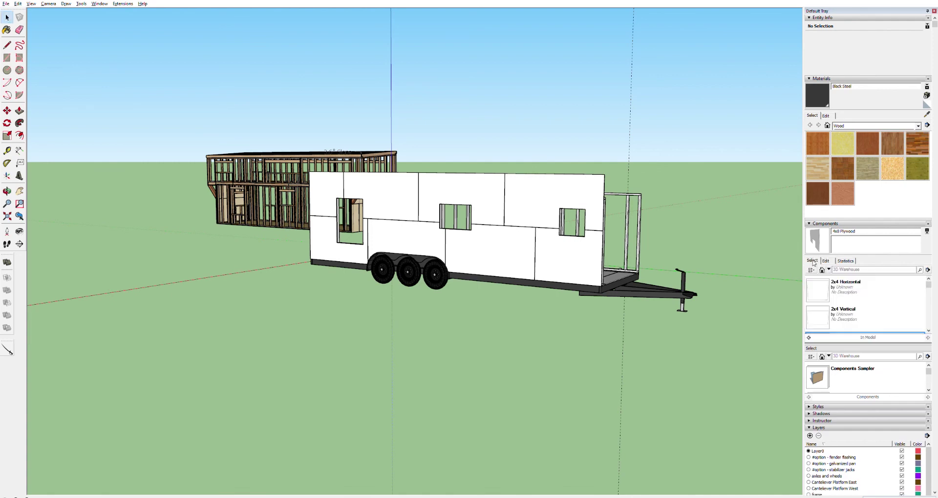
{"action": "scroll", "coordinate": [849, 293], "scroll_direction": "down", "scroll_amount": 2}
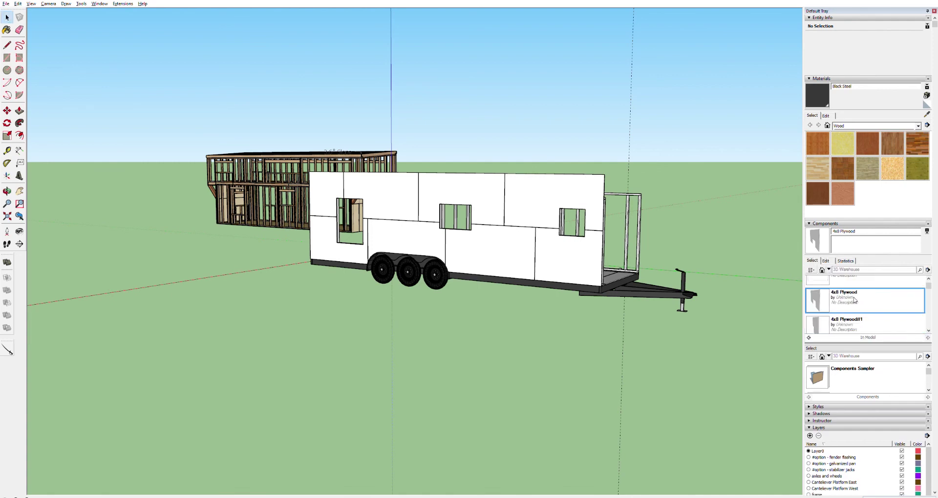
{"action": "left_click", "coordinate": [842, 293]}
{"action": "left_click", "coordinate": [826, 262]}
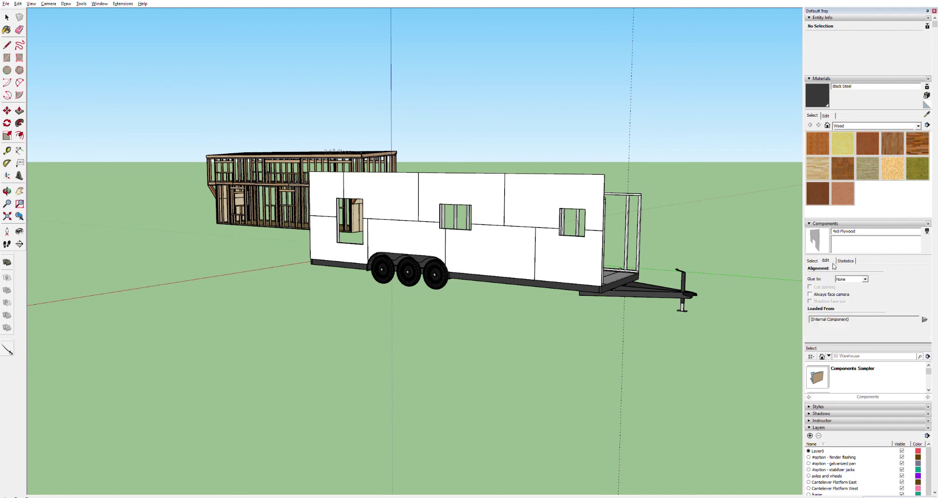
{"action": "left_click", "coordinate": [861, 277]}
{"action": "left_click", "coordinate": [812, 260]}
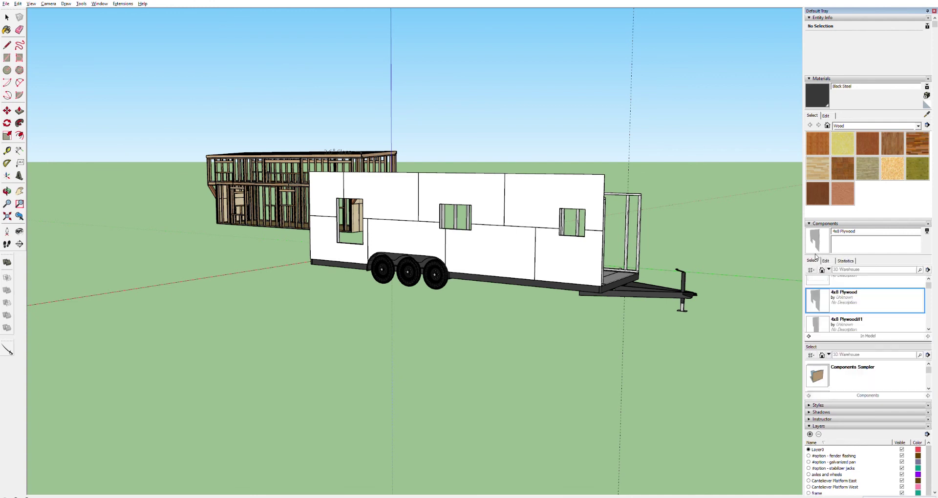
- Review the plywood entries and return to the 2x4 Horizontal and 2x4 Vertical components in the in-model list
{"action": "key", "text": "space"}
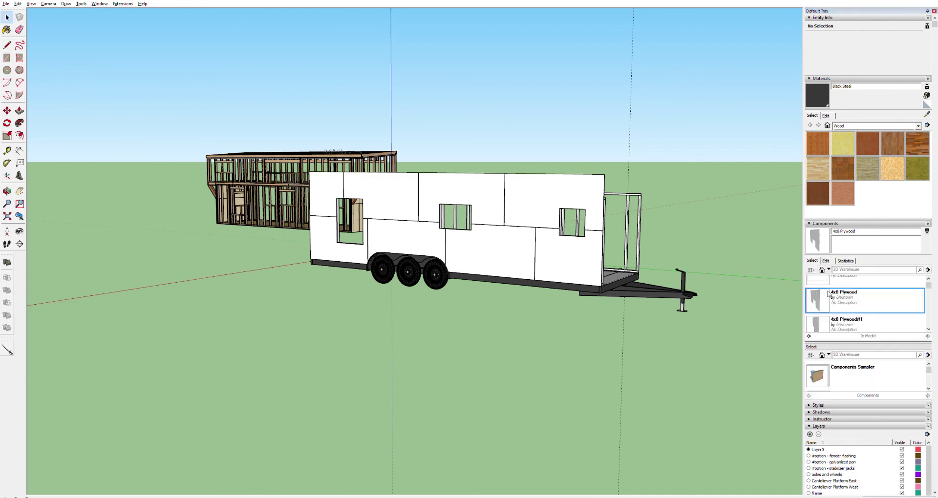
{"action": "left_click", "coordinate": [838, 315]}
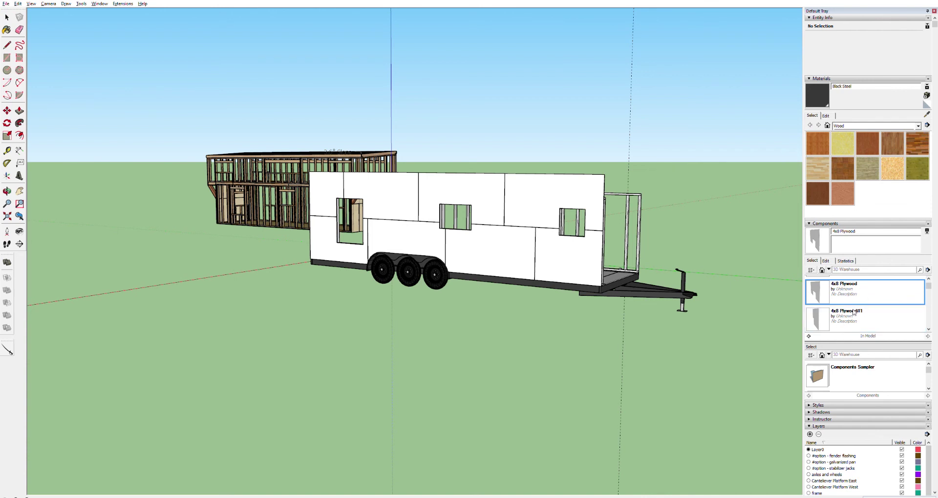
{"action": "left_click", "coordinate": [852, 294]}
{"action": "key", "text": "space"}
{"action": "mouse_move", "coordinate": [929, 285]}
{"action": "left_mouse_down"}
{"action": "mouse_move", "coordinate": [933, 314]}
{"action": "mouse_move", "coordinate": [928, 279]}
{"action": "left_mouse_up"}
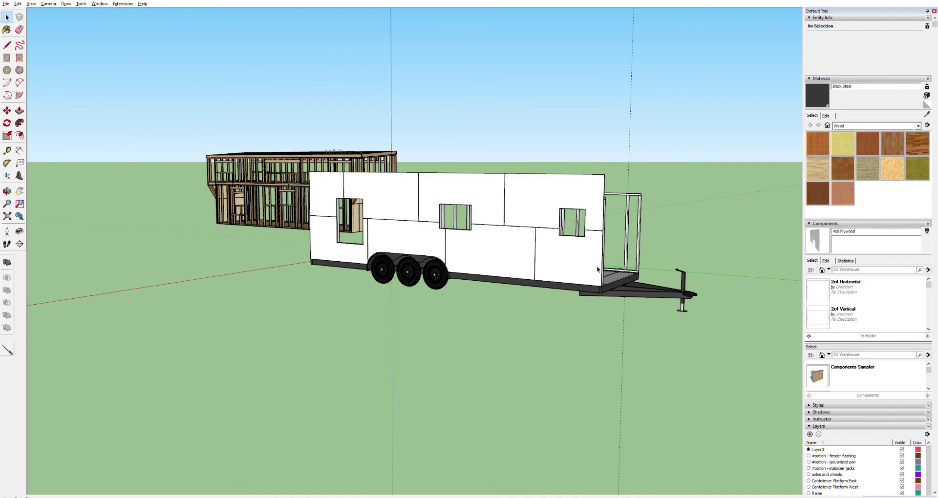
- Copy the short 2x4 Vertical block a short distance along the bottom plate near the trailer's tongue end
{"action": "middle_click_drag", "start_coordinate": [596, 269], "coordinate": [153, 247]}
{"action": "scroll", "coordinate": [153, 247], "scroll_direction": "up", "scroll_amount": 3}
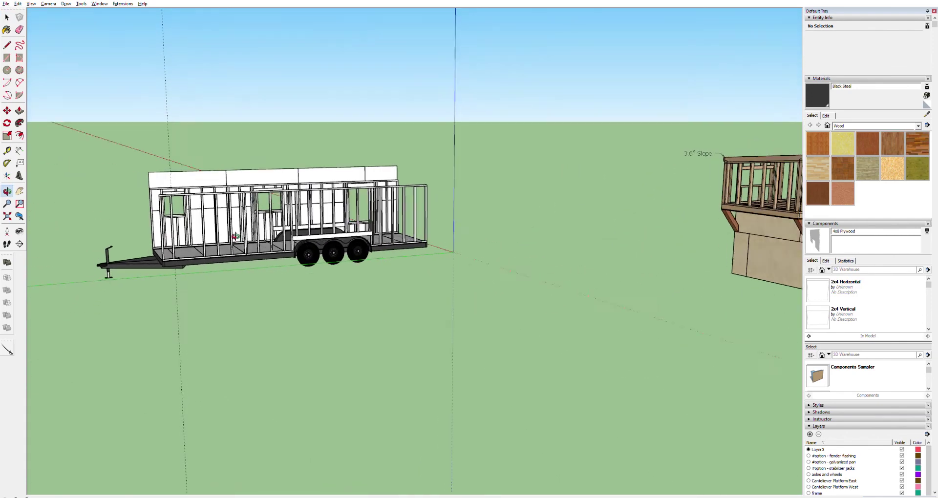
{"action": "scroll", "coordinate": [196, 235], "scroll_direction": "up", "scroll_amount": 2}
{"action": "scroll", "coordinate": [196, 234], "scroll_direction": "up", "scroll_amount": 6}
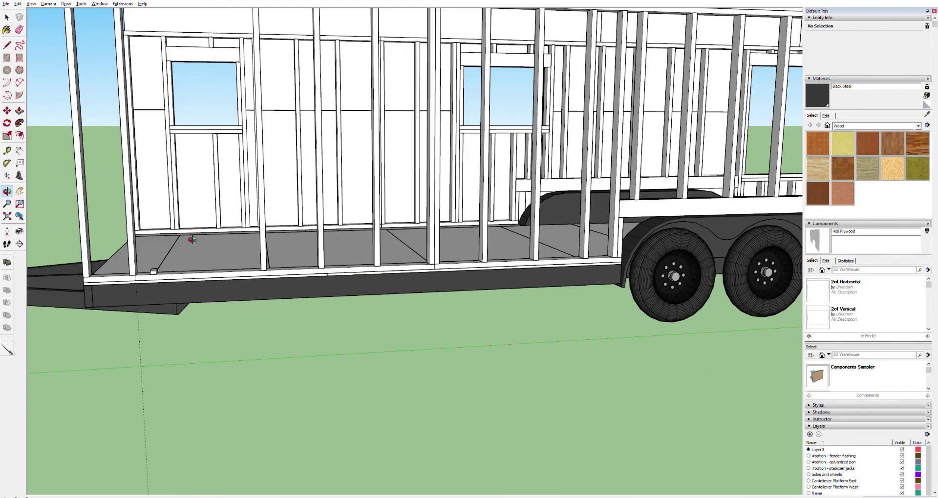
{"action": "key", "text": "space"}
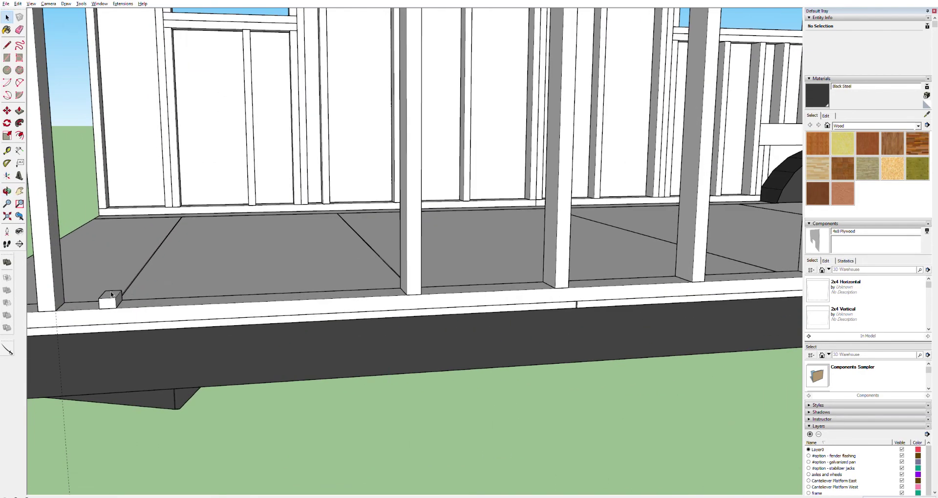
{"action": "left_click", "coordinate": [110, 299]}
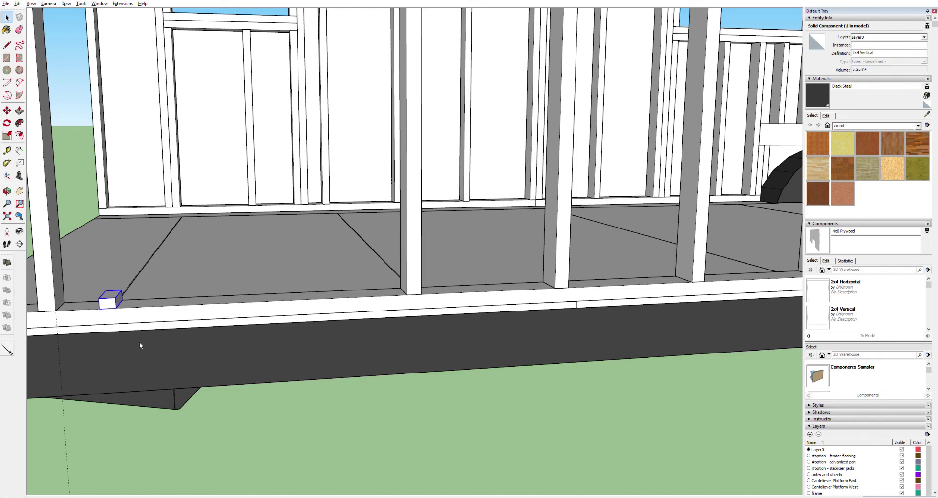
{"action": "left_click", "coordinate": [162, 274]}
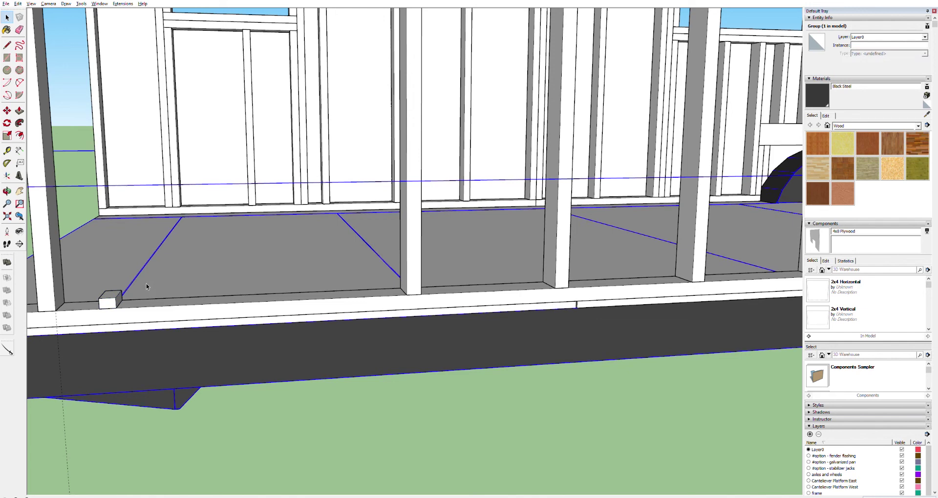
{"action": "left_click", "coordinate": [110, 295]}
{"action": "key", "text": "m"}
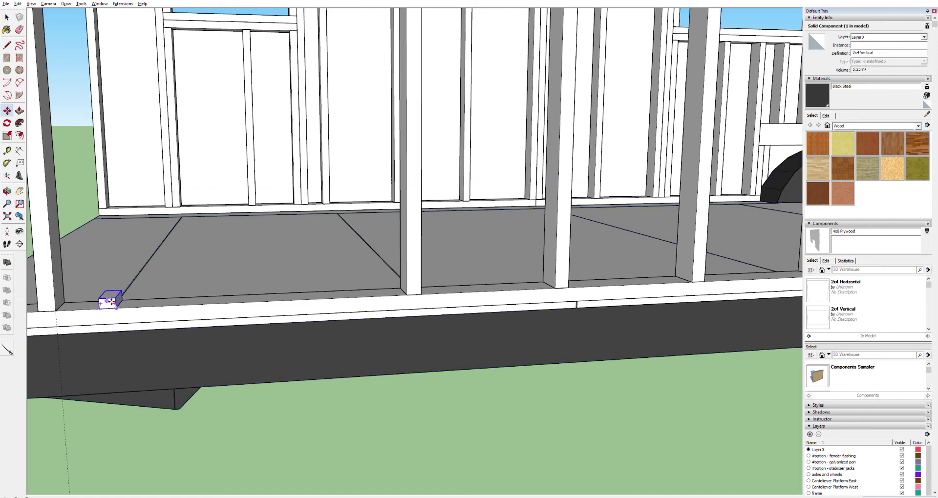
{"action": "left_click", "coordinate": [106, 306]}
{"action": "key", "text": "ctrl"}
{"action": "left_click", "coordinate": [135, 306]}
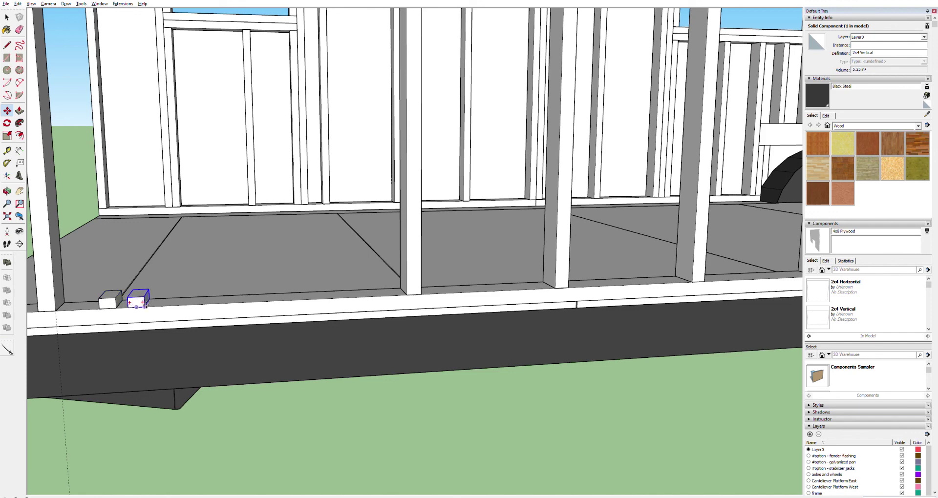
- Delete the original short 2x4 Vertical block and make the remaining copy a unique component
{"action": "key", "text": "space"}
{"action": "left_click", "coordinate": [105, 296]}
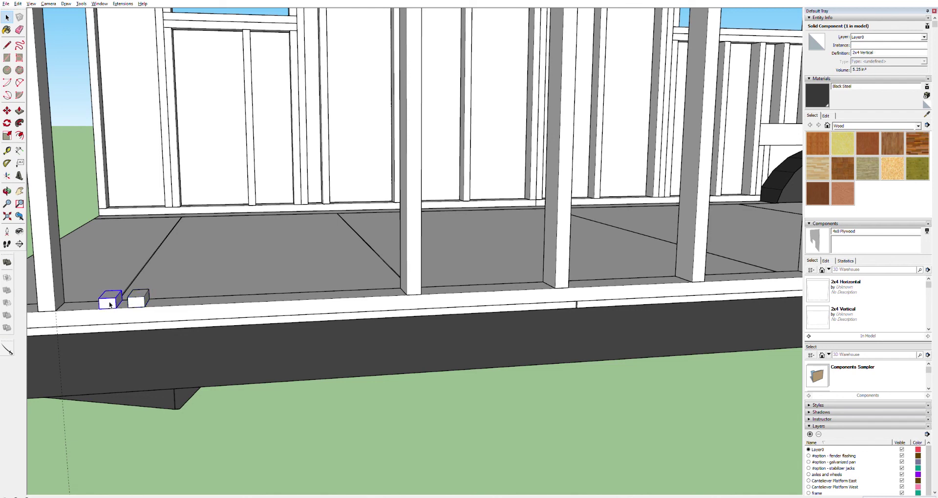
{"action": "key", "text": "Delete"}
{"action": "left_click", "coordinate": [135, 300]}
{"action": "scroll", "coordinate": [880, 295], "scroll_direction": "down", "scroll_amount": 2}
{"action": "left_click", "coordinate": [847, 296]}
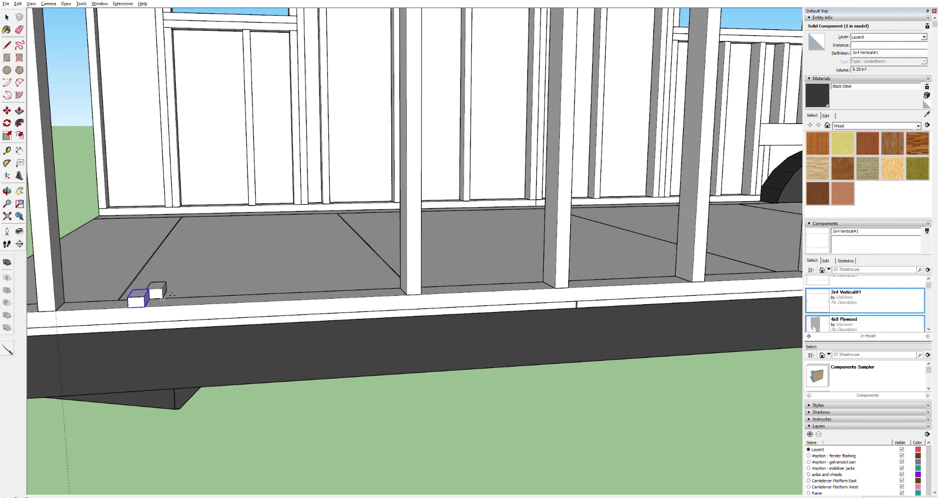
{"action": "key", "text": "Escape"}
- Move the unique short block along the bottom plate toward the tongue, near the first floor seam
{"action": "key", "text": "m"}
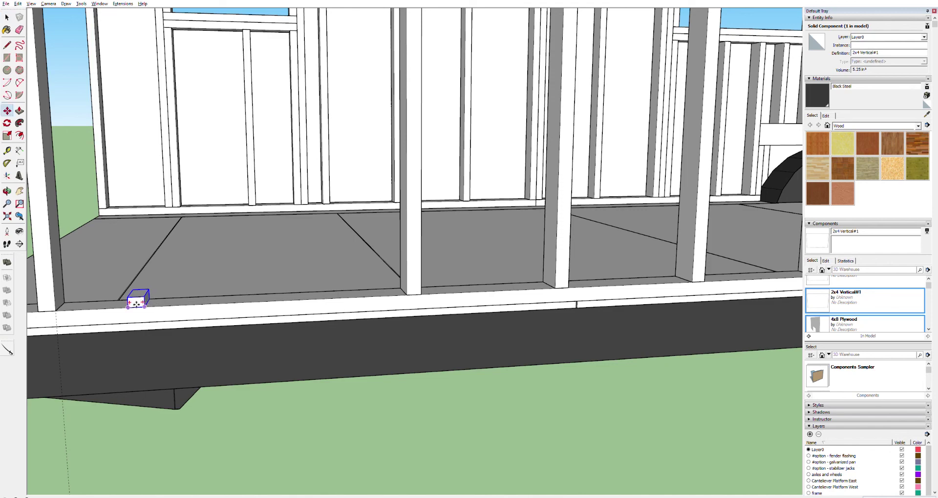
{"action": "left_click", "coordinate": [129, 307]}
{"action": "left_click", "coordinate": [107, 308]}
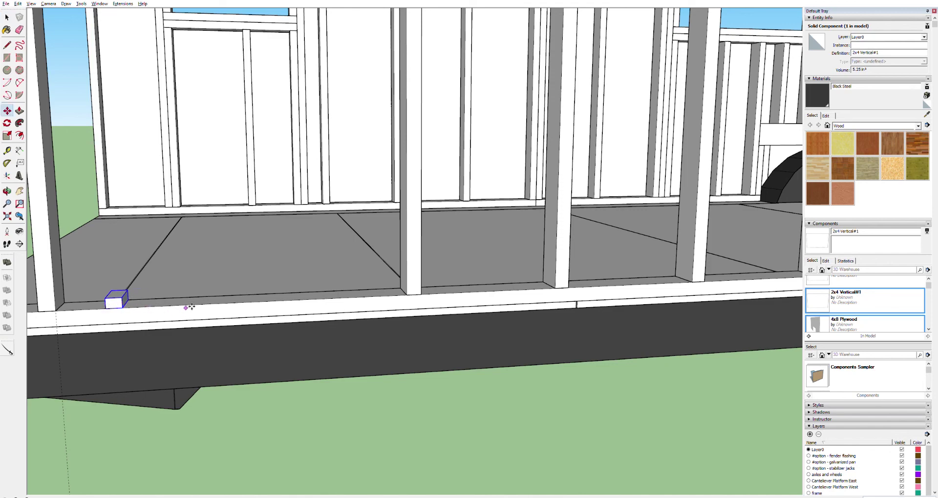
- Delete the dashed vertical guide line at the trailer's tongue end
{"action": "scroll", "coordinate": [191, 307], "scroll_direction": "down", "scroll_amount": 4}
{"action": "scroll", "coordinate": [189, 307], "scroll_direction": "down", "scroll_amount": 5}
{"action": "scroll", "coordinate": [191, 305], "scroll_direction": "up", "scroll_amount": 3}
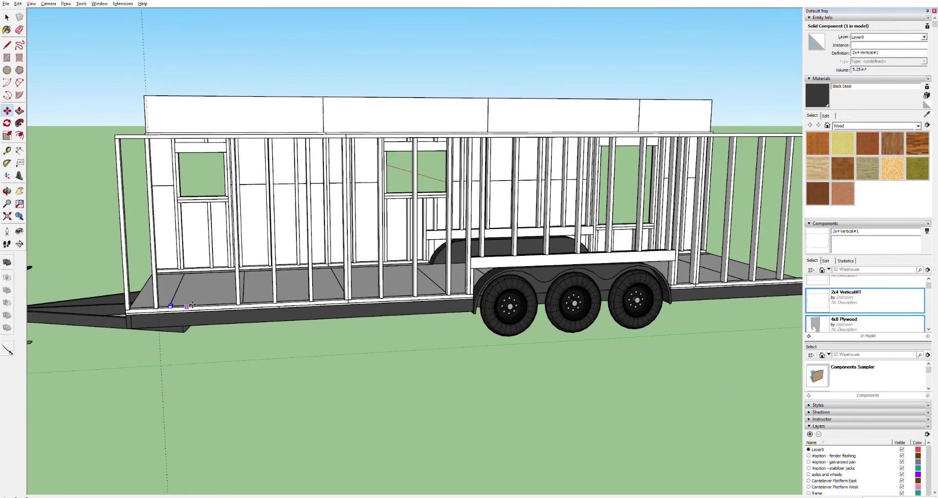
{"action": "scroll", "coordinate": [192, 305], "scroll_direction": "up", "scroll_amount": 2}
{"action": "key", "text": "space"}
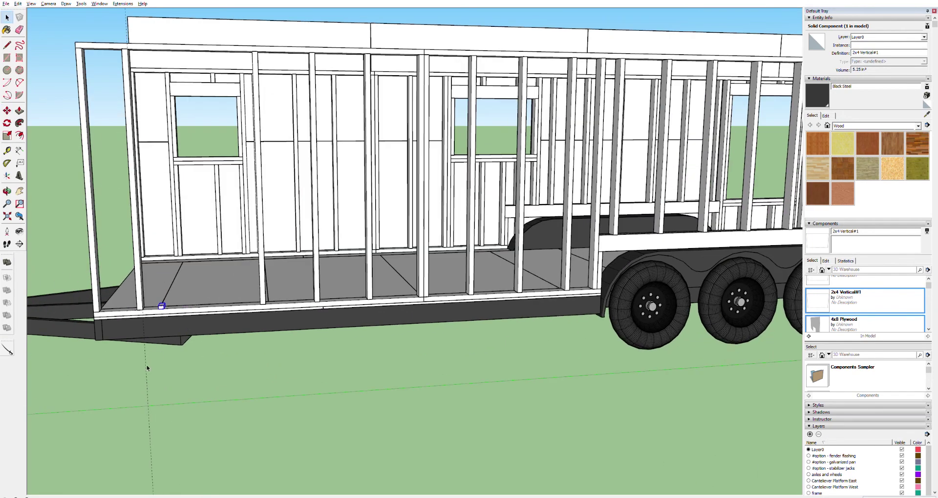
{"action": "left_click", "coordinate": [147, 368]}
{"action": "key", "text": "Delete"}
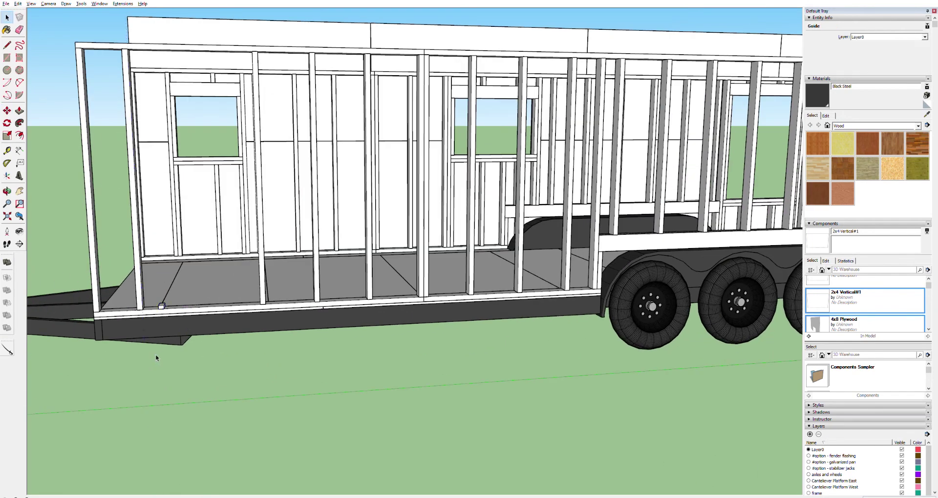
- Measure the stud beneath the lower window sill at the near corner of the wood-textured reference house
{"action": "scroll", "coordinate": [623, 356], "scroll_direction": "down", "scroll_amount": 5}
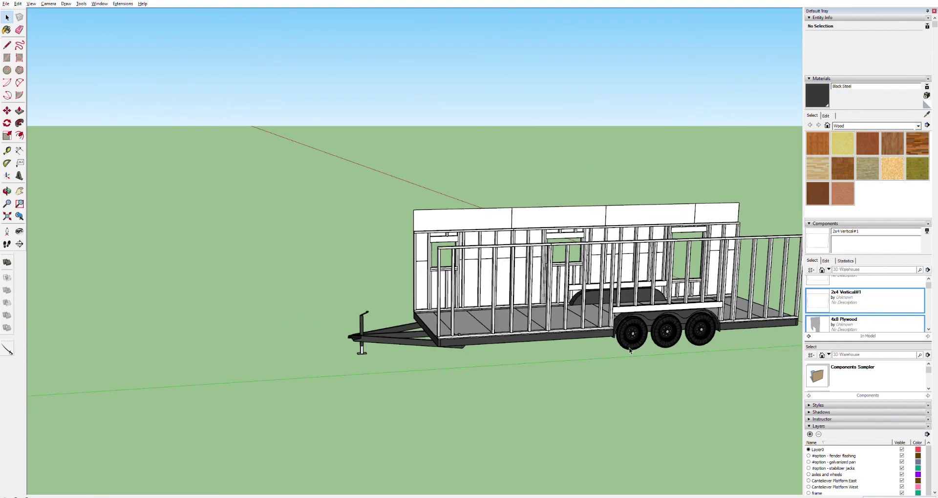
{"action": "key", "text": "h"}
{"action": "left_click_drag", "start_coordinate": [724, 406], "coordinate": [244, 278]}
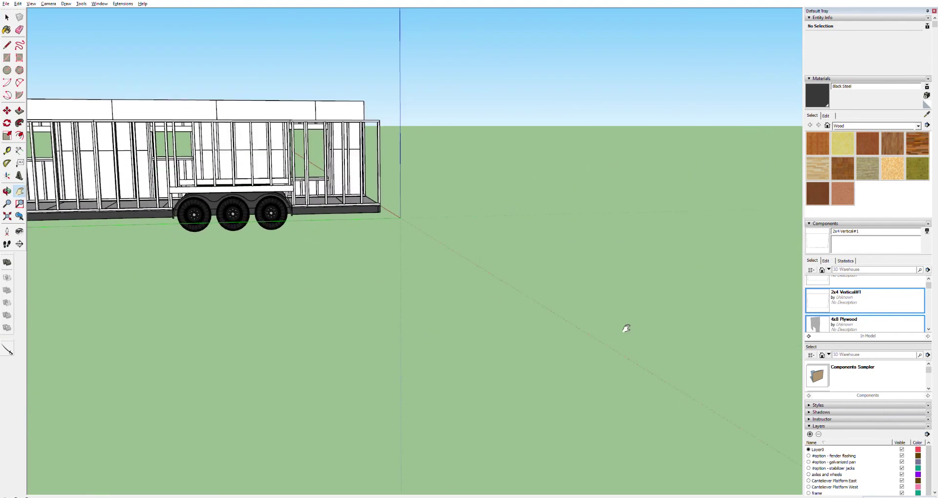
{"action": "left_click_drag", "start_coordinate": [592, 323], "coordinate": [259, 306]}
{"action": "left_click_drag", "start_coordinate": [570, 296], "coordinate": [373, 286]}
{"action": "key", "text": "o"}
{"action": "left_click_drag", "start_coordinate": [397, 194], "coordinate": [359, 231]}
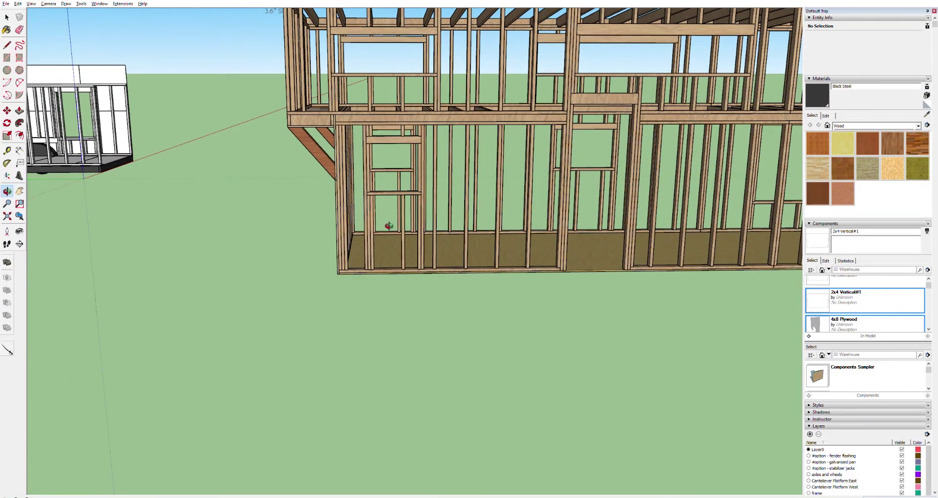
{"action": "scroll", "coordinate": [389, 226], "scroll_direction": "up", "scroll_amount": 5}
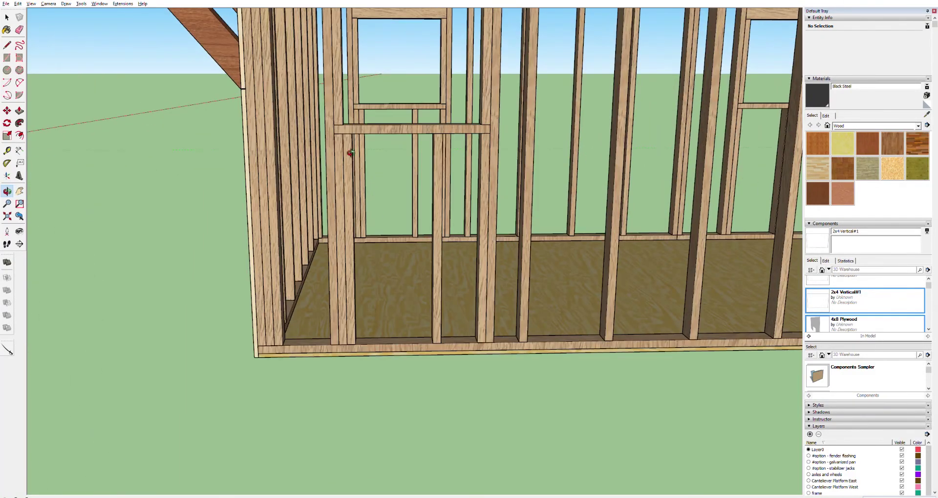
{"action": "key", "text": "t"}
{"action": "left_click", "coordinate": [355, 133]}
{"action": "key", "text": "h"}
{"action": "left_click_drag", "start_coordinate": [227, 185], "coordinate": [530, 179]}
{"action": "left_click_drag", "start_coordinate": [179, 185], "coordinate": [409, 194]}
{"action": "left_click_drag", "start_coordinate": [41, 129], "coordinate": [361, 148]}
{"action": "left_click_drag", "start_coordinate": [217, 126], "coordinate": [380, 142]}
{"action": "scroll", "coordinate": [338, 174], "scroll_direction": "up", "scroll_amount": 3}
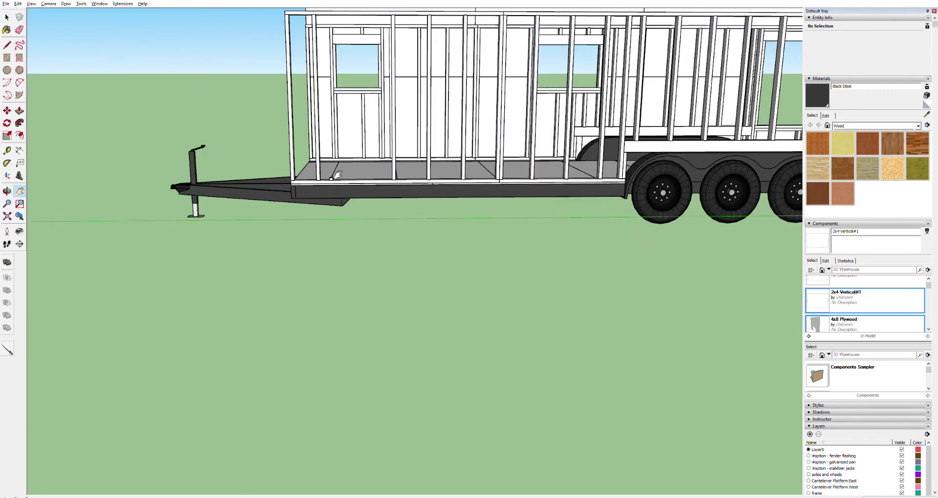
{"action": "scroll", "coordinate": [337, 175], "scroll_direction": "up", "scroll_amount": 6}
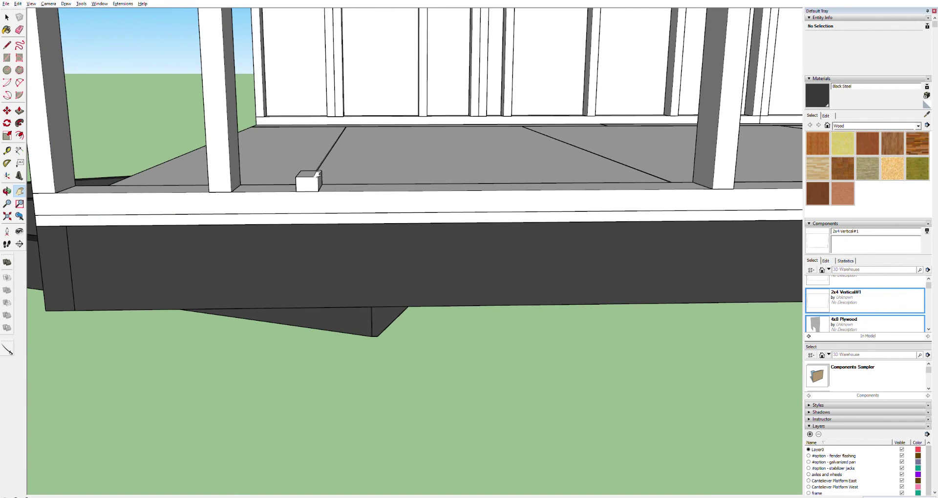
{"action": "key", "text": "space"}
{"action": "double_click", "coordinate": [315, 174]}
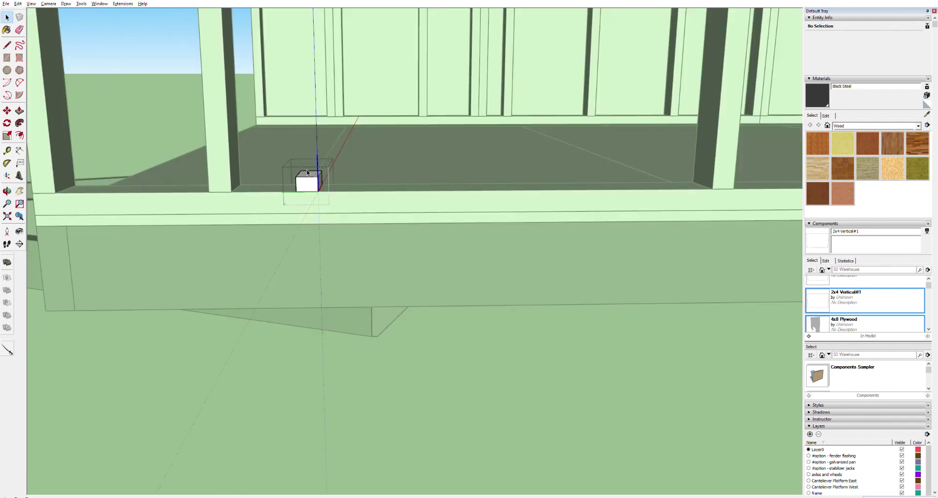
{"action": "left_click", "coordinate": [309, 173]}
{"action": "key", "text": "p"}
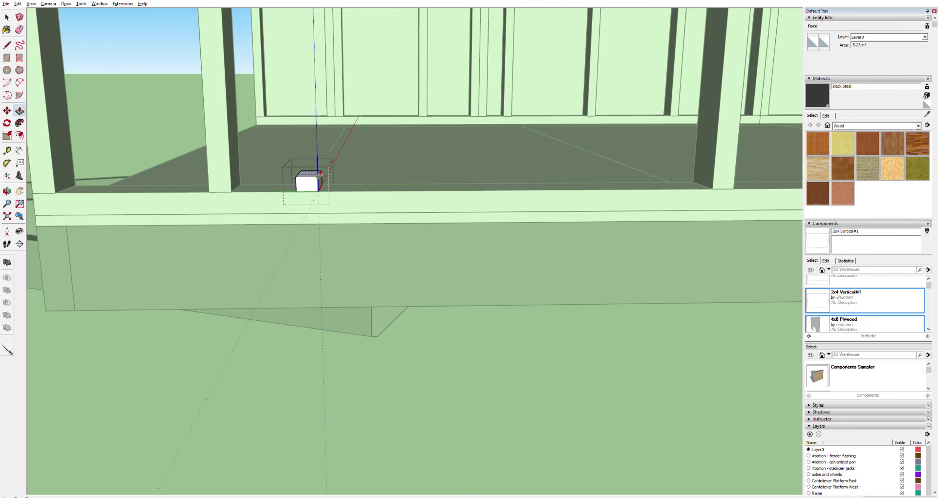
{"action": "key", "text": "Escape"}
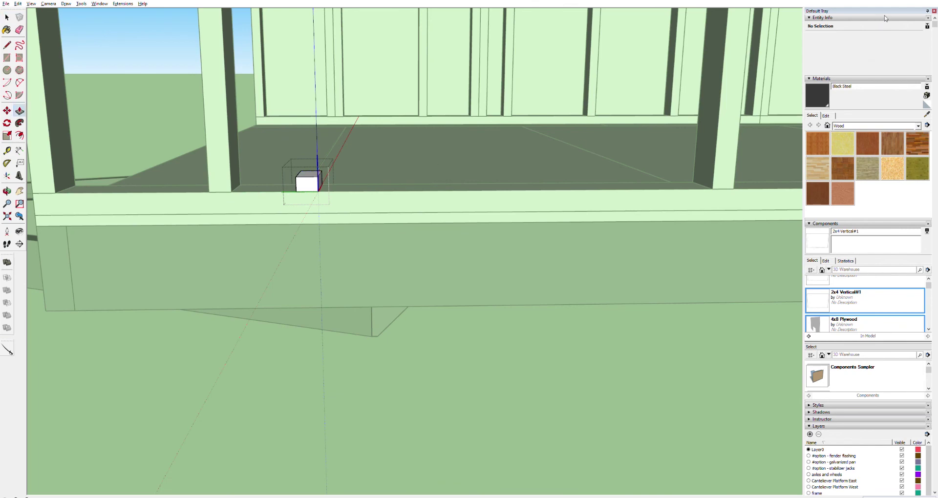
- Add a vertical guide rising from the short block's lower outside corner on the trailer's bottom plate
{"action": "scroll", "coordinate": [362, 180], "scroll_direction": "down", "scroll_amount": 5}
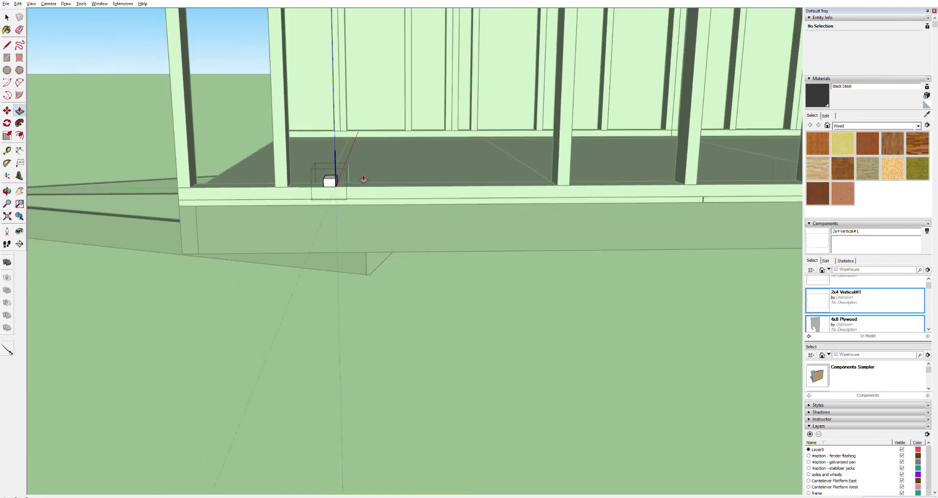
{"action": "scroll", "coordinate": [359, 182], "scroll_direction": "up", "scroll_amount": 3}
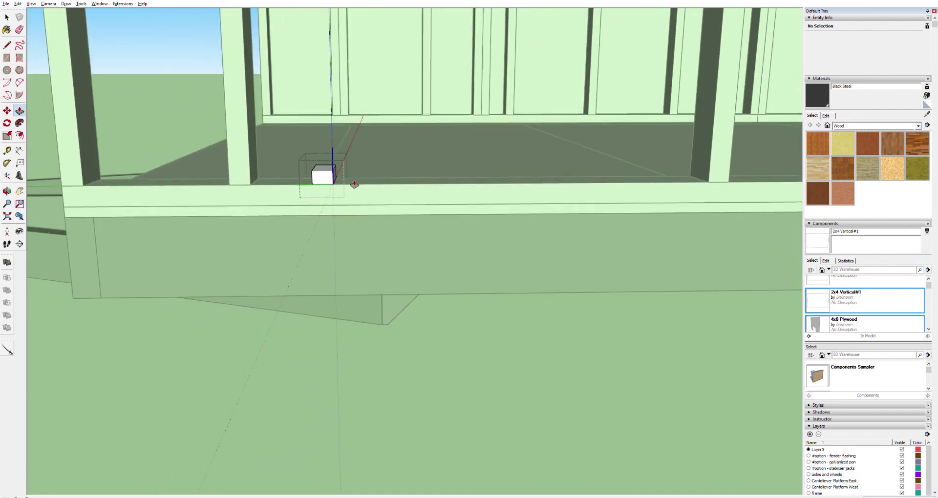
{"action": "key", "text": "o"}
{"action": "mouse_move", "coordinate": [364, 178]}
{"action": "left_mouse_down"}
{"action": "mouse_move", "coordinate": [348, 197]}
{"action": "mouse_move", "coordinate": [335, 195]}
{"action": "mouse_move", "coordinate": [356, 175]}
{"action": "left_mouse_up"}
{"action": "scroll", "coordinate": [356, 175], "scroll_direction": "up", "scroll_amount": 2}
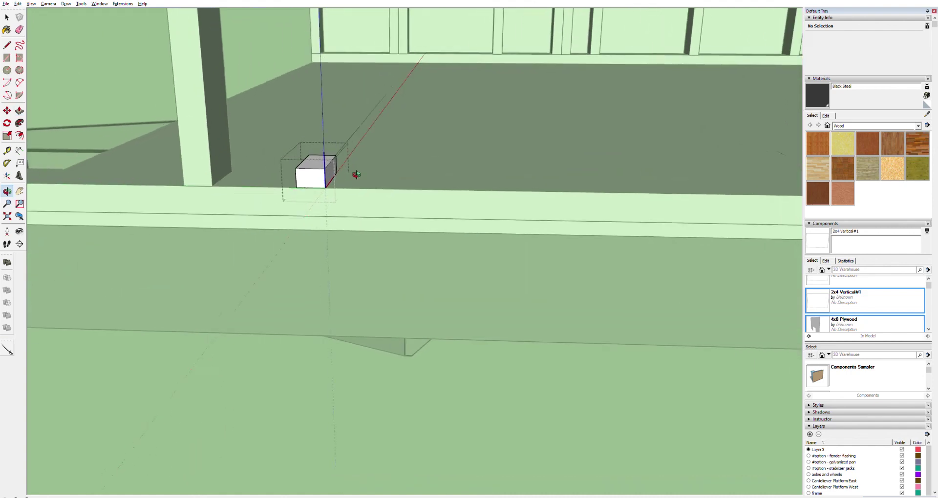
{"action": "scroll", "coordinate": [356, 174], "scroll_direction": "down", "scroll_amount": 3}
{"action": "key", "text": "space"}
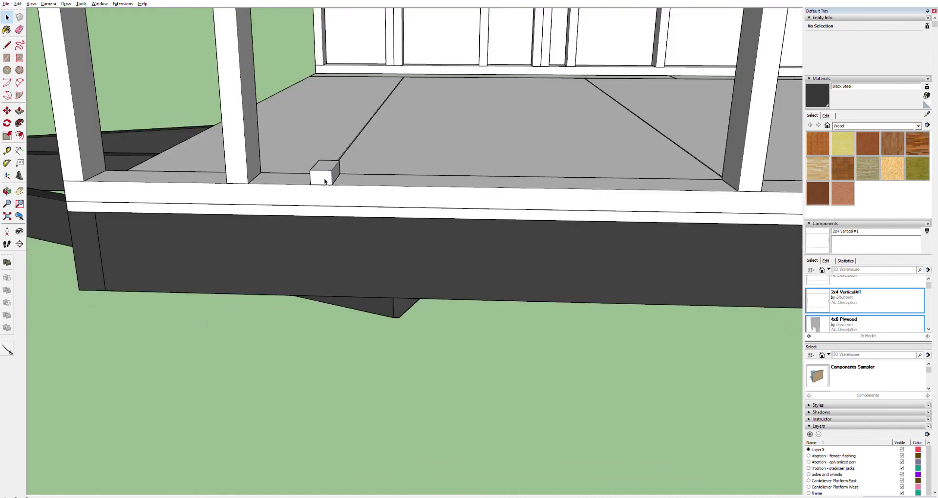
{"action": "scroll", "coordinate": [385, 141], "scroll_direction": "up", "scroll_amount": 3}
{"action": "key", "text": "h"}
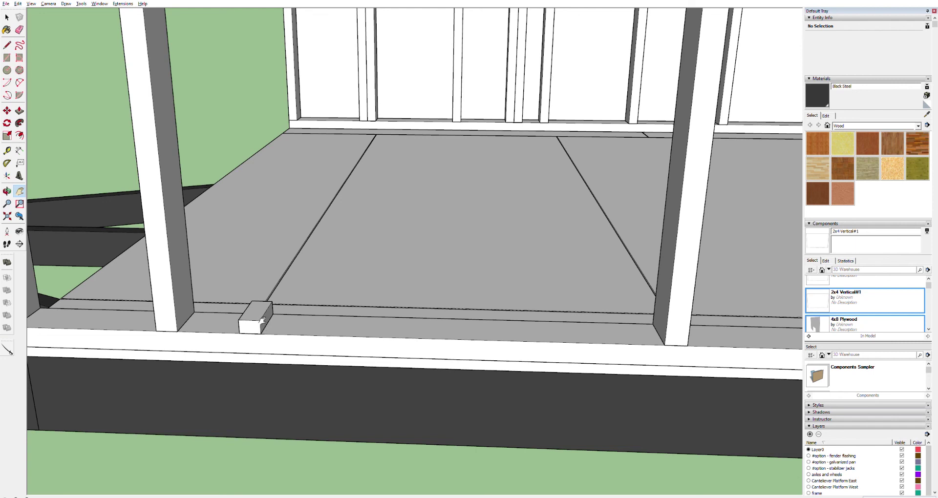
{"action": "key", "text": "t"}
{"action": "left_click", "coordinate": [260, 334]}
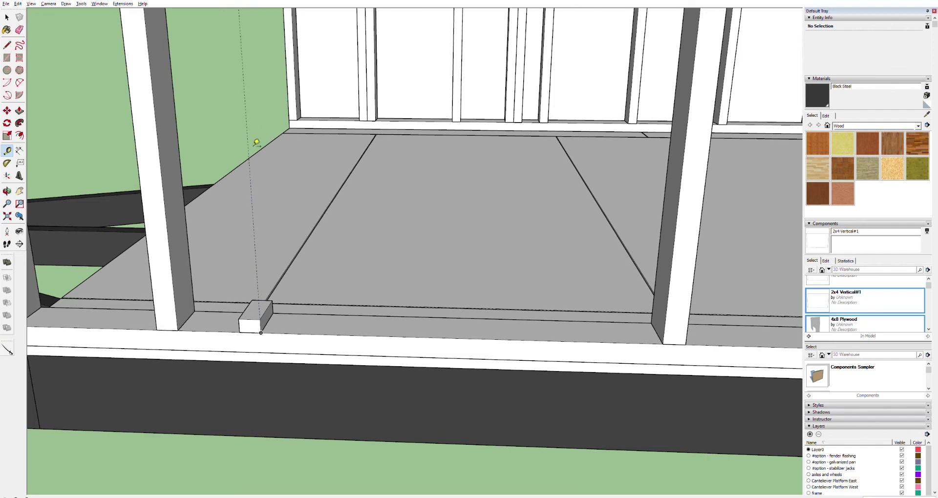
- Edit the short block's component and Push/Pull its top face upward into a partial-height stud
{"action": "scroll", "coordinate": [302, 243], "scroll_direction": "down", "scroll_amount": 3}
{"action": "scroll", "coordinate": [301, 243], "scroll_direction": "down", "scroll_amount": 2}
{"action": "scroll", "coordinate": [295, 232], "scroll_direction": "up", "scroll_amount": 5}
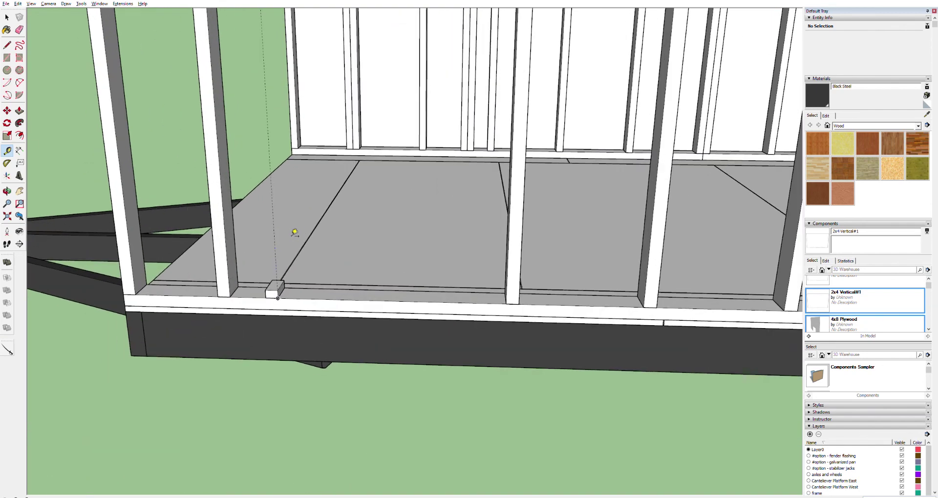
{"action": "key", "text": "space"}
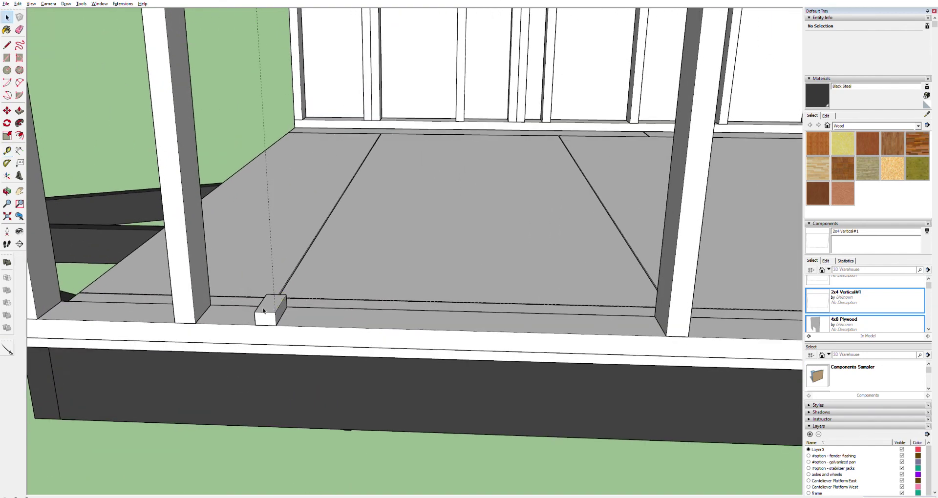
{"action": "double_click", "coordinate": [266, 305]}
{"action": "key", "text": "p"}
{"action": "left_click_drag", "start_coordinate": [269, 305], "coordinate": [257, 36]}
{"action": "middle_click_drag", "start_coordinate": [257, 36], "coordinate": [320, 216], "text": "shift"}
{"action": "scroll", "coordinate": [320, 217], "scroll_direction": "down", "scroll_amount": 5}
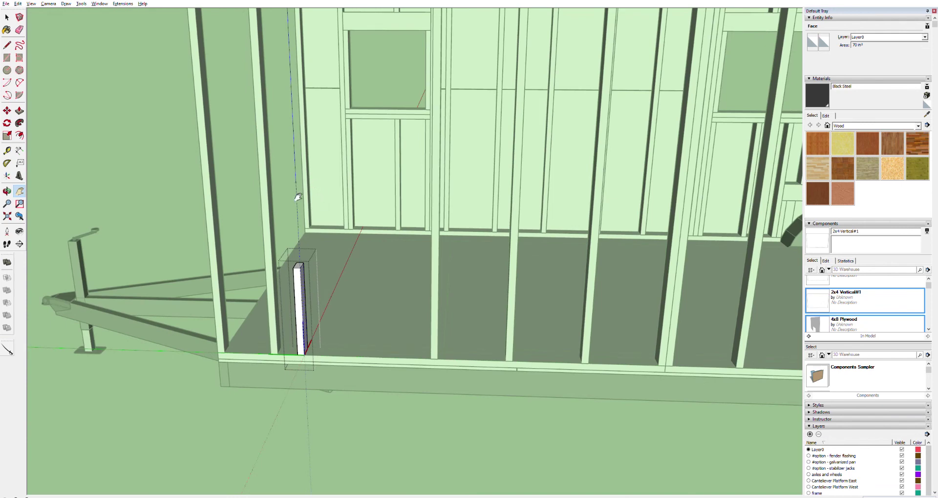
- Push/Pull the partial stud's top face up to the end of the vertical guide and finish editing the component
{"action": "key", "text": "p"}
{"action": "left_click_drag", "start_coordinate": [299, 258], "coordinate": [314, 187]}
{"action": "scroll", "coordinate": [301, 183], "scroll_direction": "up", "scroll_amount": 1}
{"action": "scroll", "coordinate": [314, 185], "scroll_direction": "up", "scroll_amount": 1}
{"action": "scroll", "coordinate": [293, 178], "scroll_direction": "up", "scroll_amount": 1}
{"action": "scroll", "coordinate": [304, 180], "scroll_direction": "up", "scroll_amount": 1}
{"action": "left_click_drag", "start_coordinate": [307, 177], "coordinate": [198, 113]}
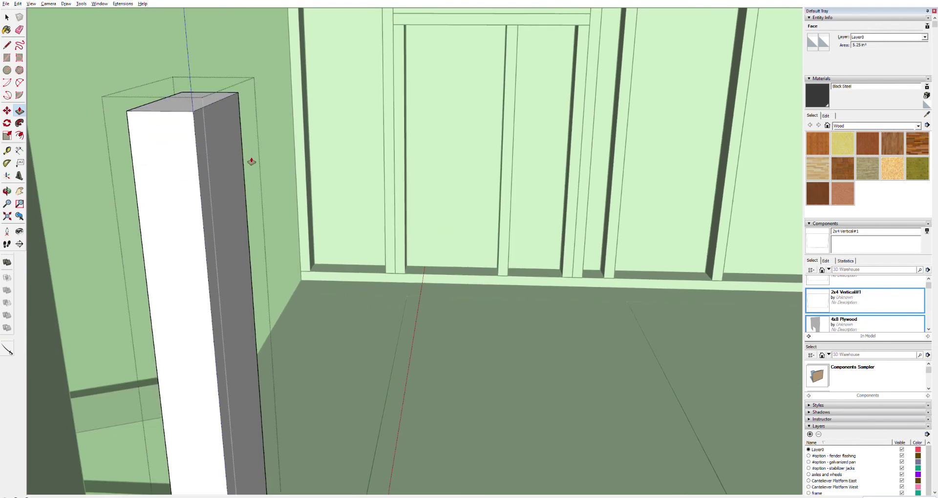
{"action": "scroll", "coordinate": [337, 155], "scroll_direction": "down", "scroll_amount": 4}
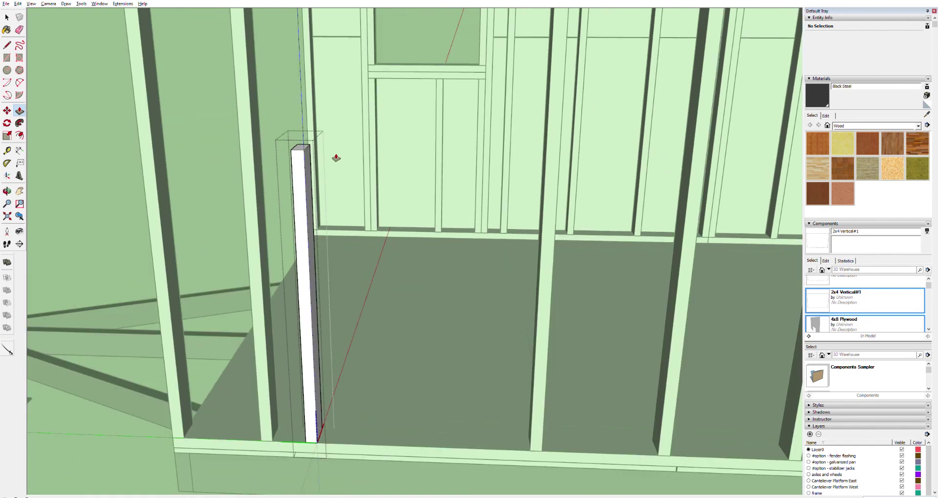
{"action": "key", "text": "space"}
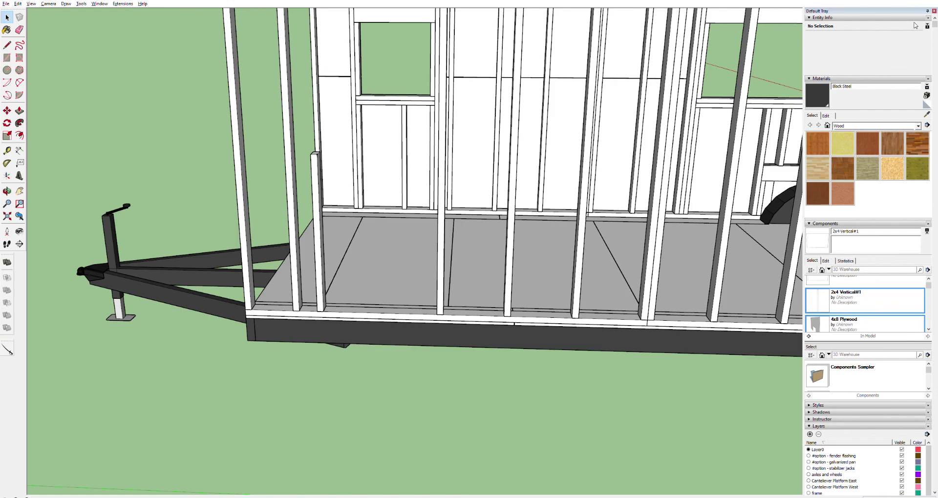
- Place a 2x4 Horizontal component block on top of the partial-height stud at the near wall's front window
{"action": "scroll", "coordinate": [495, 330], "scroll_direction": "down", "scroll_amount": 3}
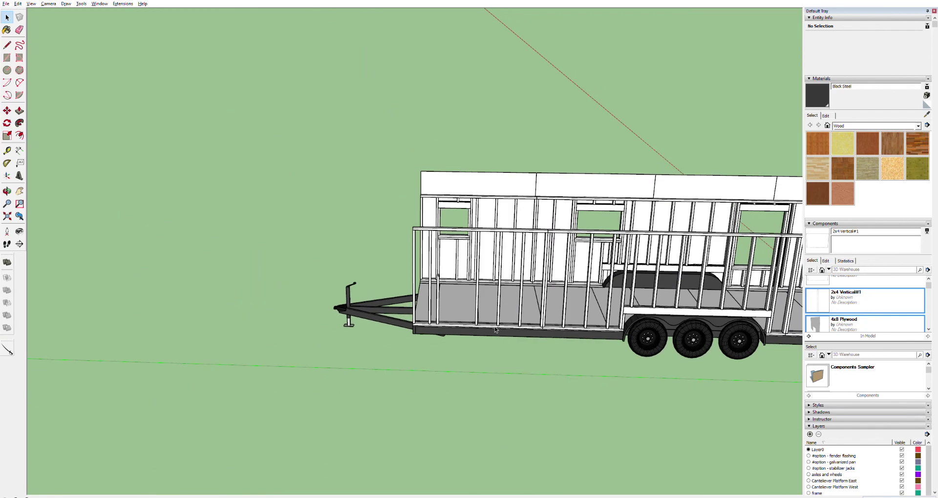
{"action": "key", "text": "h"}
{"action": "left_click_drag", "start_coordinate": [544, 356], "coordinate": [279, 238]}
{"action": "left_click_drag", "start_coordinate": [534, 256], "coordinate": [120, 173]}
{"action": "left_click_drag", "start_coordinate": [497, 258], "coordinate": [144, 137]}
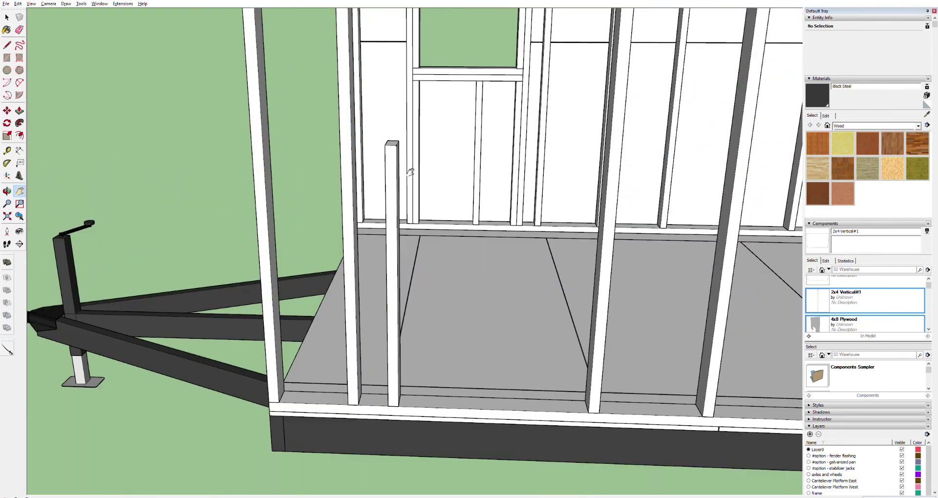
{"action": "key", "text": "m"}
{"action": "left_click", "coordinate": [397, 229]}
{"action": "scroll", "coordinate": [890, 283], "scroll_direction": "up", "scroll_amount": 2}
{"action": "left_click", "coordinate": [891, 283]}
{"action": "left_click", "coordinate": [351, 145]}
- Add a horizontal guide from the block's lower corner along the wall to mark the sill length
{"action": "key", "text": "t"}
{"action": "left_click", "coordinate": [363, 145]}
{"action": "key", "text": "Return"}
{"action": "key", "text": "space"}
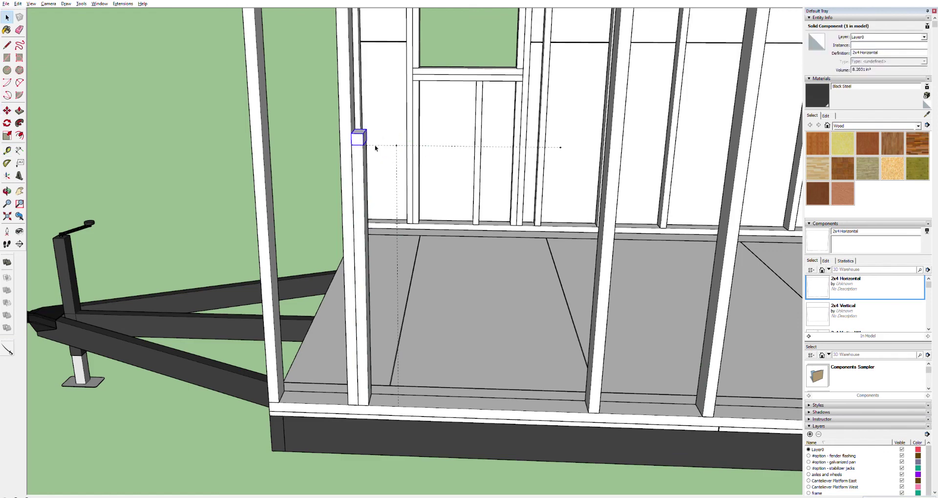
- Push/Pull the horizontal block to the guide's end as a window sill and copy the partial-height stud beneath its far end
{"action": "double_click", "coordinate": [360, 138]}
{"action": "key", "text": "p"}
{"action": "left_click", "coordinate": [365, 137]}
{"action": "left_click", "coordinate": [562, 147]}
{"action": "key", "text": "space"}
{"action": "left_click", "coordinate": [360, 245]}
{"action": "key", "text": "m"}
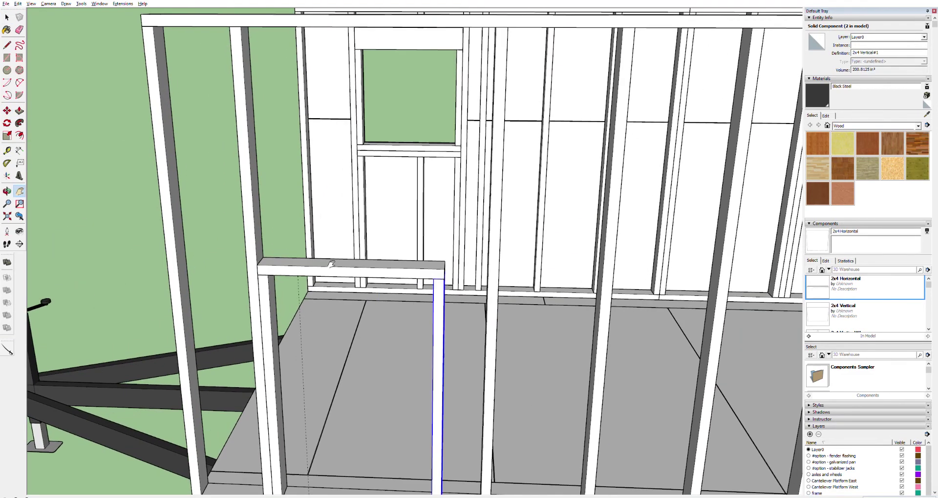
- Measure across the two partial-height studs and add a vertical guide rising from the sill's far end
{"action": "key", "text": "t"}
{"action": "left_click", "coordinate": [269, 283]}
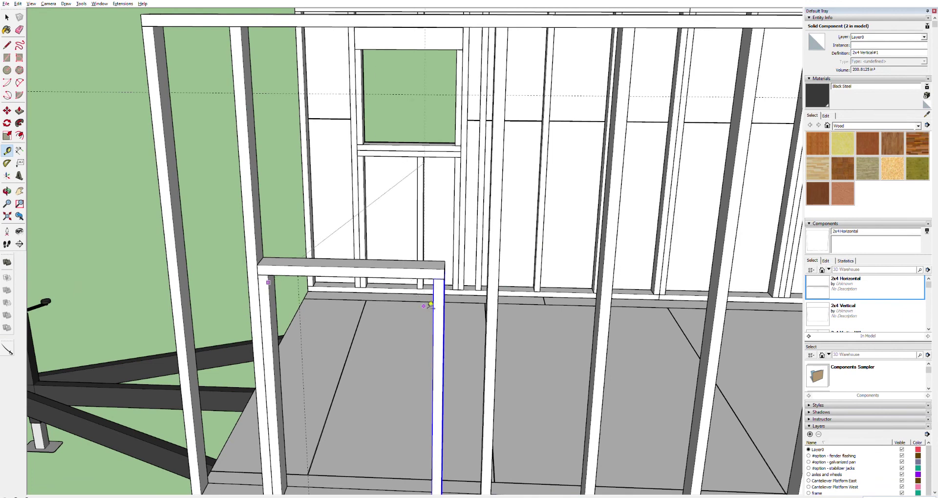
{"action": "left_click", "coordinate": [433, 280]}
{"action": "key", "text": "space"}
- Place a 2x4 Vertical component block on top of the sill's near end
{"action": "left_click", "coordinate": [818, 313]}
{"action": "left_click", "coordinate": [265, 253]}
{"action": "key", "text": "space"}
- Try to Push/Pull the vertical block's top face upward, then undo the change
{"action": "double_click", "coordinate": [263, 263]}
{"action": "key", "text": "p"}
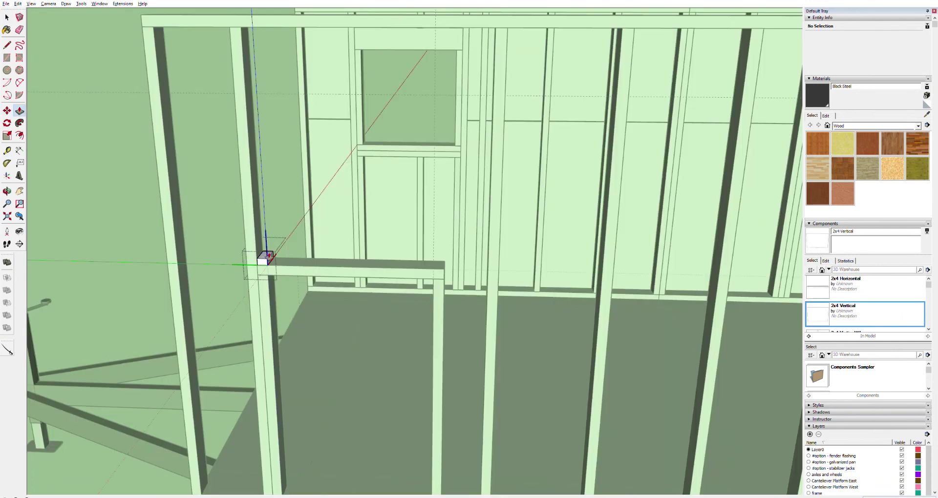
{"action": "double_click", "coordinate": [267, 256]}
{"action": "key", "text": "space"}
{"action": "left_click", "coordinate": [385, 262]}
{"action": "key", "text": "ctrl+z"}
{"action": "key", "text": "ctrl+z"}
- Copy the vertical block onto the opposite end of the window sill
{"action": "key", "text": "m"}
{"action": "left_click", "coordinate": [272, 264]}
{"action": "key", "text": "space"}
{"action": "key", "text": "Escape"}
{"action": "key", "text": "m"}
{"action": "left_click", "coordinate": [269, 265]}
{"action": "key", "text": "ctrl"}
{"action": "left_click", "coordinate": [446, 268]}
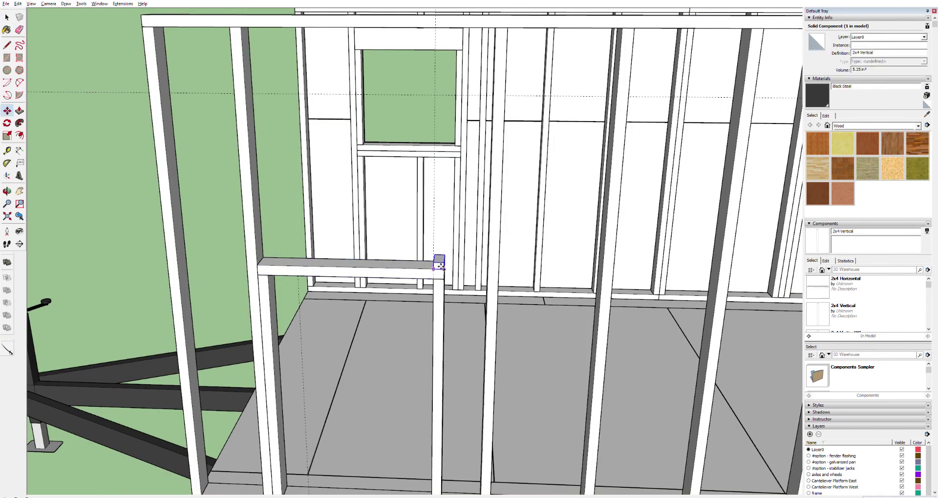
- Edit the vertical block's component and Push/Pull its top face up along the guide to form the studs flanking the window
{"action": "key", "text": "p"}
{"action": "key", "text": "space"}
{"action": "double_click", "coordinate": [266, 259]}
{"action": "key", "text": "p"}
{"action": "double_click", "coordinate": [267, 256]}
{"action": "scroll", "coordinate": [481, 280], "scroll_direction": "down", "scroll_amount": 5}
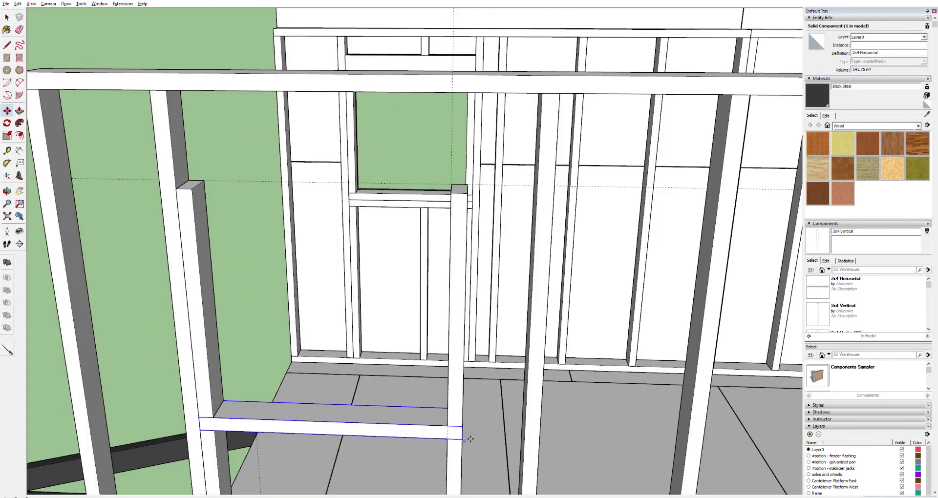
{"action": "left_click", "coordinate": [472, 187]}
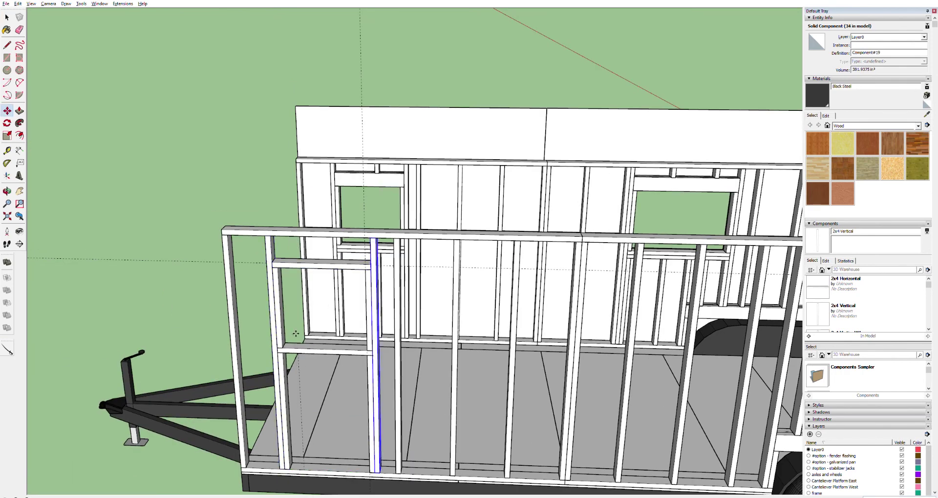
- Push/Pull the top face of the partial-height studs down to make room for a second sill
{"action": "scroll", "coordinate": [296, 334], "scroll_direction": "up", "scroll_amount": 4}
{"action": "middle_click_drag", "start_coordinate": [337, 362], "coordinate": [367, 288]}
{"action": "scroll", "coordinate": [366, 289], "scroll_direction": "up", "scroll_amount": 5}
{"action": "key", "text": "space"}
{"action": "double_click", "coordinate": [268, 322]}
{"action": "key", "text": "p"}
{"action": "left_click", "coordinate": [268, 307]}
- Copy the sill directly beneath itself and add another copy as the header above the window opening
{"action": "left_click", "coordinate": [17, 3]}
{"action": "left_click", "coordinate": [419, 283]}
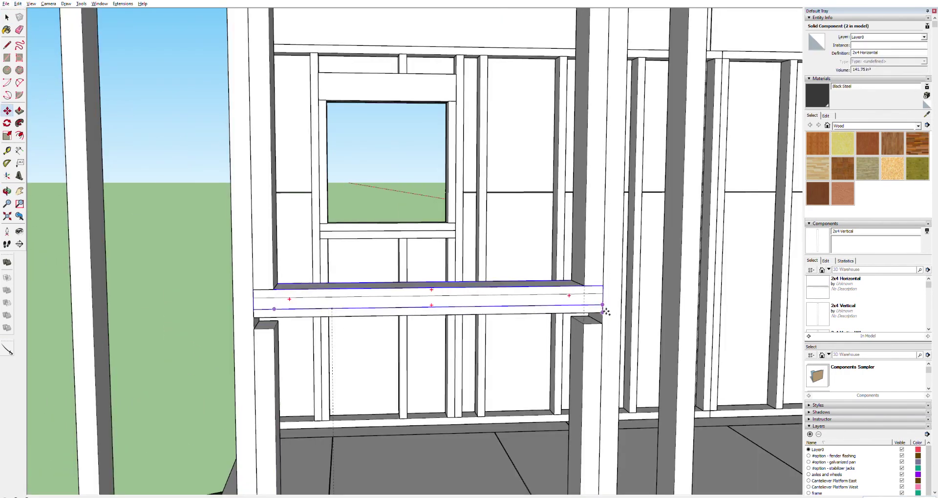
{"action": "scroll", "coordinate": [436, 253], "scroll_direction": "down", "scroll_amount": 4}
{"action": "left_click", "coordinate": [17, 4]}
{"action": "scroll", "coordinate": [573, 232], "scroll_direction": "down", "scroll_amount": 5}
{"action": "middle_click_drag", "start_coordinate": [589, 218], "coordinate": [543, 210]}
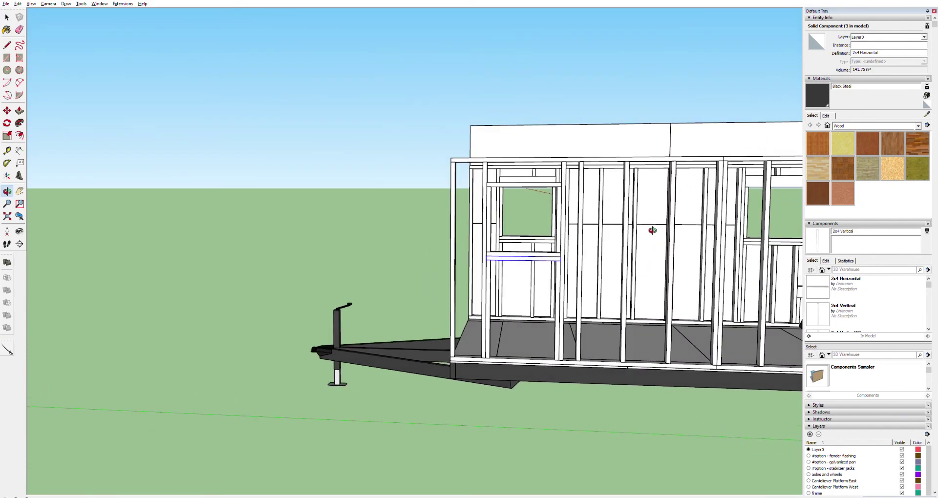
{"action": "middle_click_drag", "start_coordinate": [684, 235], "coordinate": [547, 221], "text": "shift"}
{"action": "left_click_drag", "start_coordinate": [547, 222], "coordinate": [567, 218]}
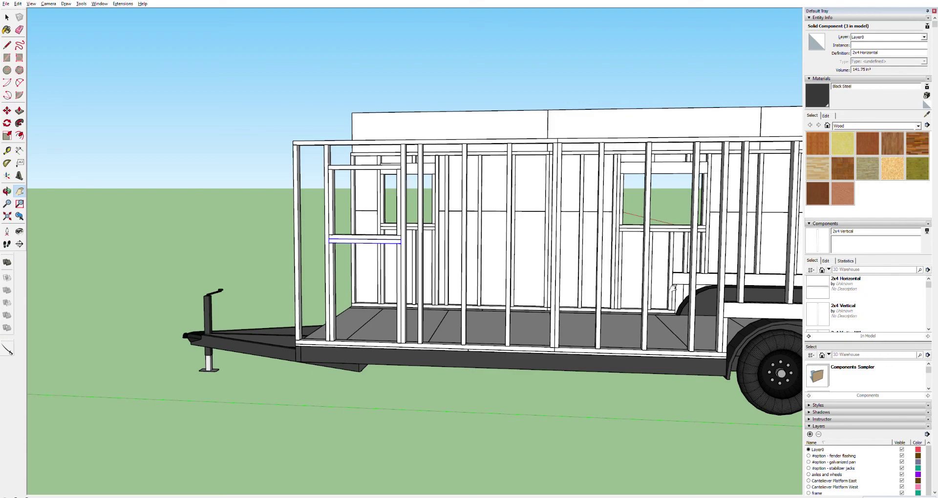
{"action": "left_click_drag", "start_coordinate": [511, 211], "coordinate": [337, 247]}
{"action": "scroll", "coordinate": [533, 270], "scroll_direction": "down", "scroll_amount": 10}
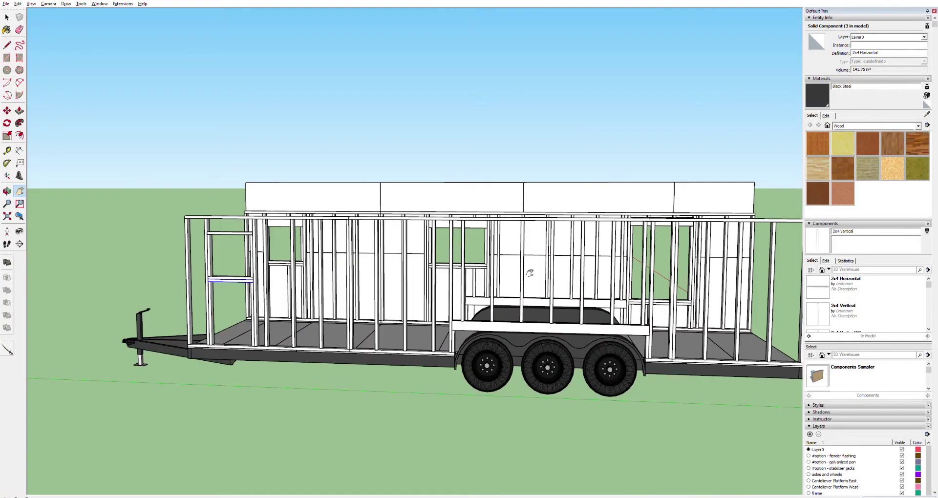
{"action": "middle_click_drag", "start_coordinate": [524, 251], "coordinate": [563, 417]}
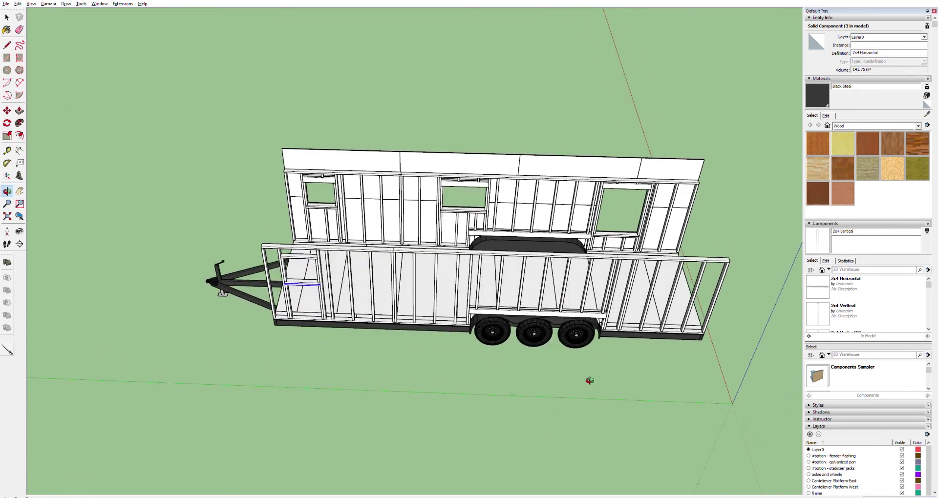
- Select the plywood sheets on the far wall one by one and lock them
{"action": "key", "text": "space"}
{"action": "left_click_drag", "start_coordinate": [225, 219], "coordinate": [218, 219]}
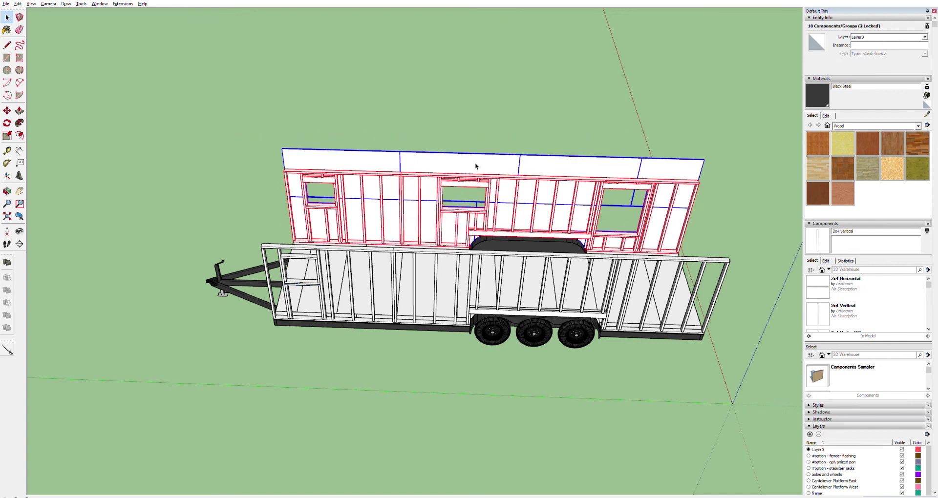
{"action": "left_click", "coordinate": [601, 120]}
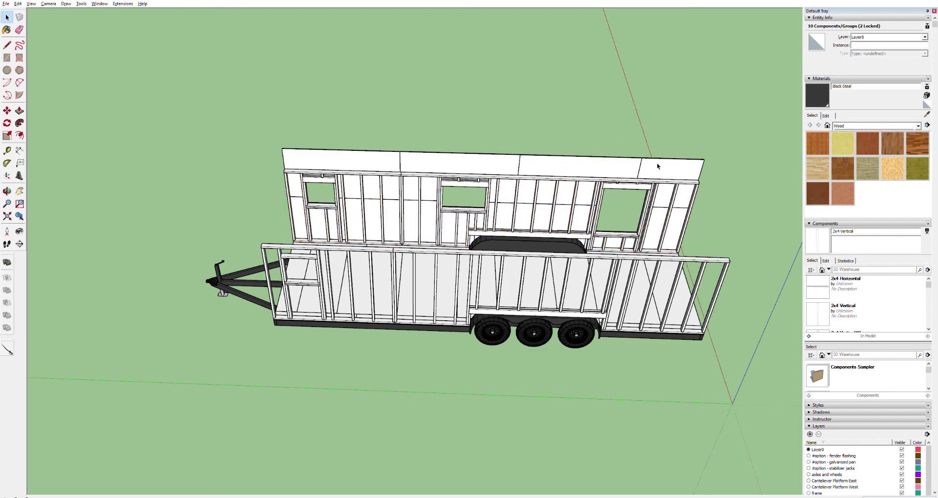
{"action": "left_click", "coordinate": [664, 168]}
{"action": "left_click", "coordinate": [579, 166], "text": "shift"}
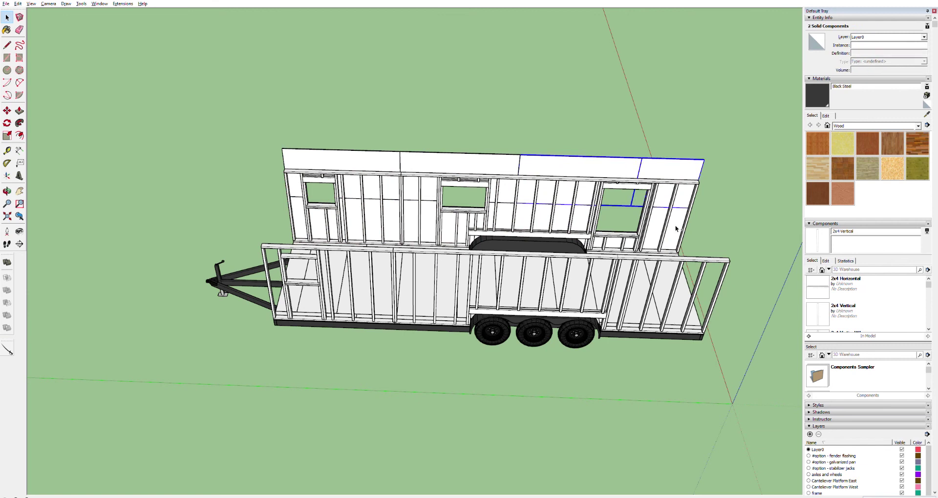
{"action": "left_click", "coordinate": [557, 219], "text": "shift"}
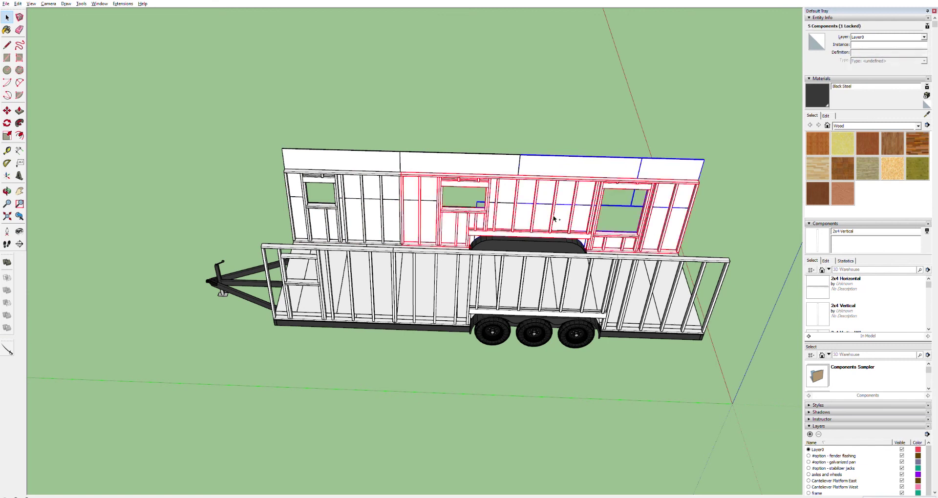
{"action": "left_click", "coordinate": [553, 218], "text": "shift"}
{"action": "left_click", "coordinate": [445, 162], "text": "shift"}
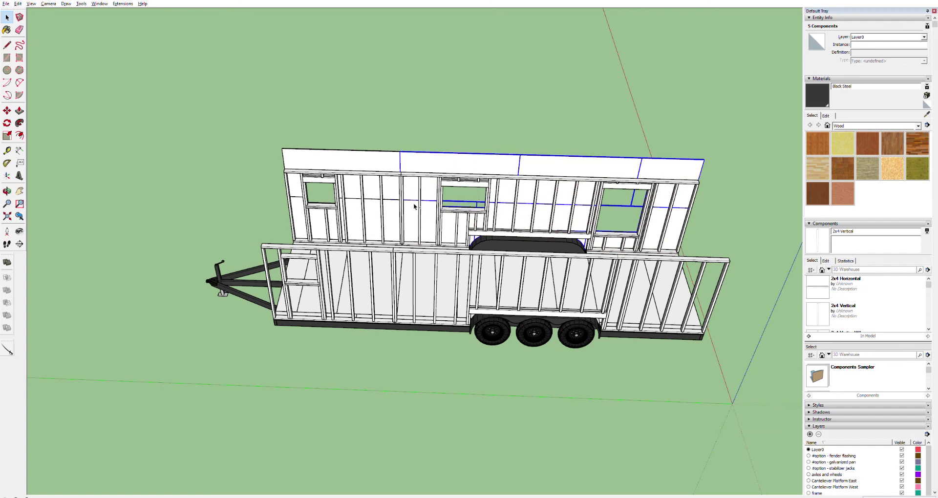
{"action": "left_click", "coordinate": [379, 162], "text": "shift"}
{"action": "left_click", "coordinate": [581, 188]}
{"action": "left_click", "coordinate": [535, 84]}
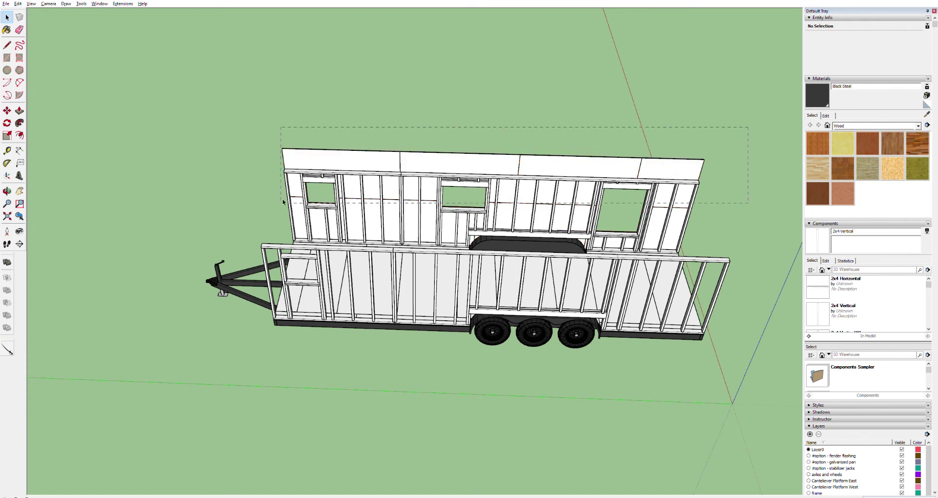
- Select the whole far wall with its plywood sheets, unlock it and clear it from view
{"action": "left_click_drag", "start_coordinate": [188, 227], "coordinate": [188, 227]}
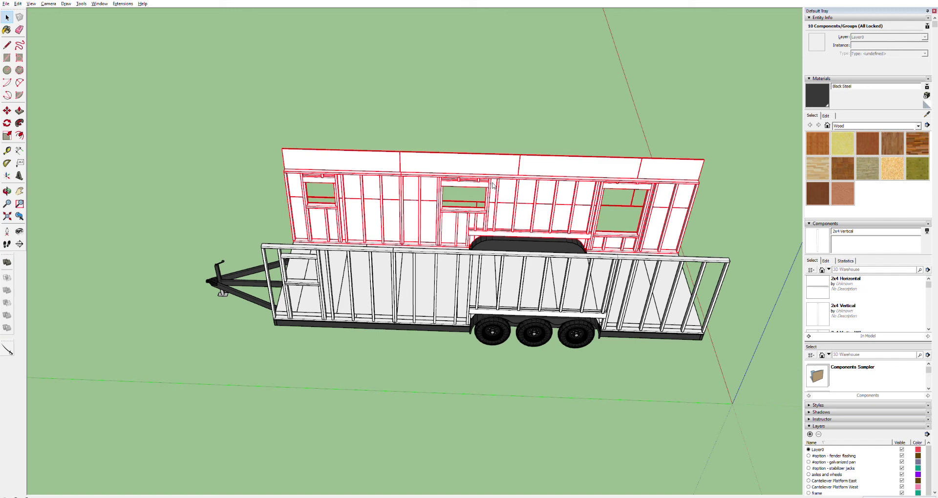
{"action": "right_click", "coordinate": [492, 184]}
{"action": "left_click", "coordinate": [491, 197]}
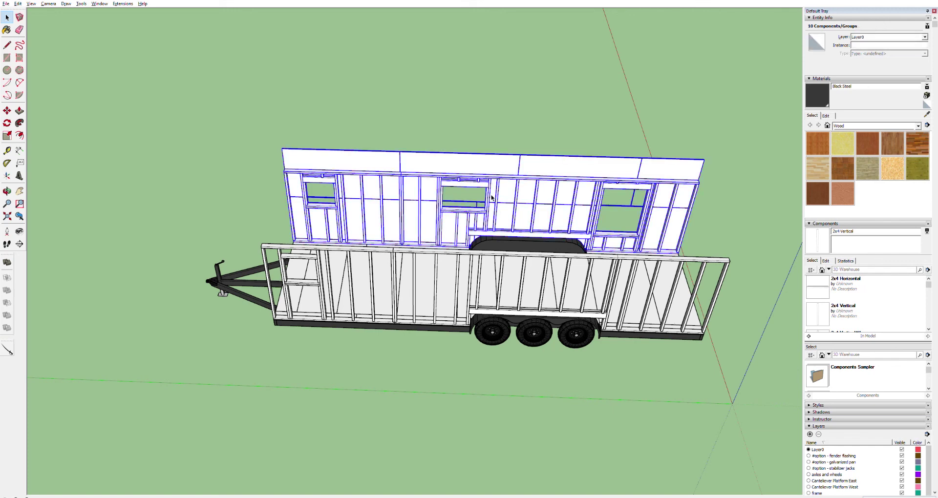
{"action": "key", "text": "Delete"}
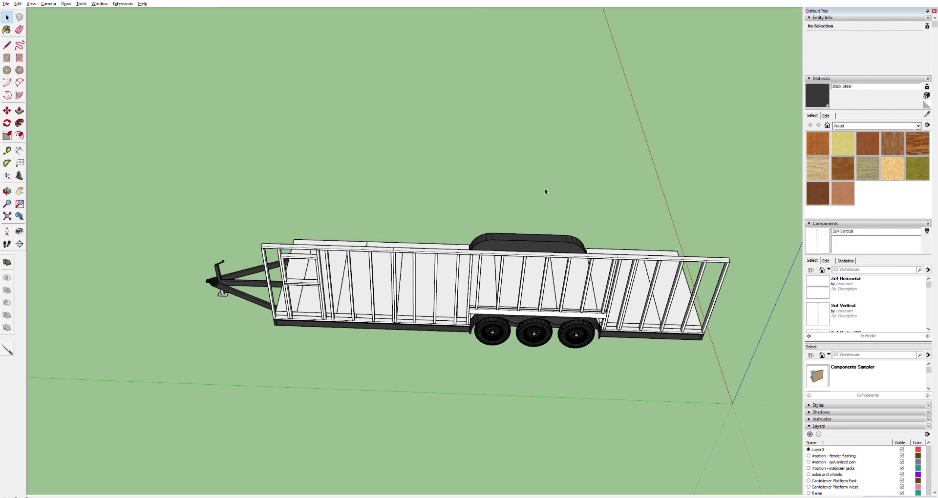
- Examine the framed front window opening and the stud layout of the near wall
{"action": "key", "text": "o"}
{"action": "left_click_drag", "start_coordinate": [556, 243], "coordinate": [734, 183]}
{"action": "mouse_move", "coordinate": [356, 299]}
{"action": "left_mouse_down"}
{"action": "mouse_move", "coordinate": [412, 289]}
{"action": "mouse_move", "coordinate": [376, 280]}
{"action": "mouse_move", "coordinate": [371, 265]}
{"action": "mouse_move", "coordinate": [348, 283]}
{"action": "mouse_move", "coordinate": [373, 307]}
{"action": "left_mouse_up"}
{"action": "scroll", "coordinate": [284, 281], "scroll_direction": "up", "scroll_amount": 8}
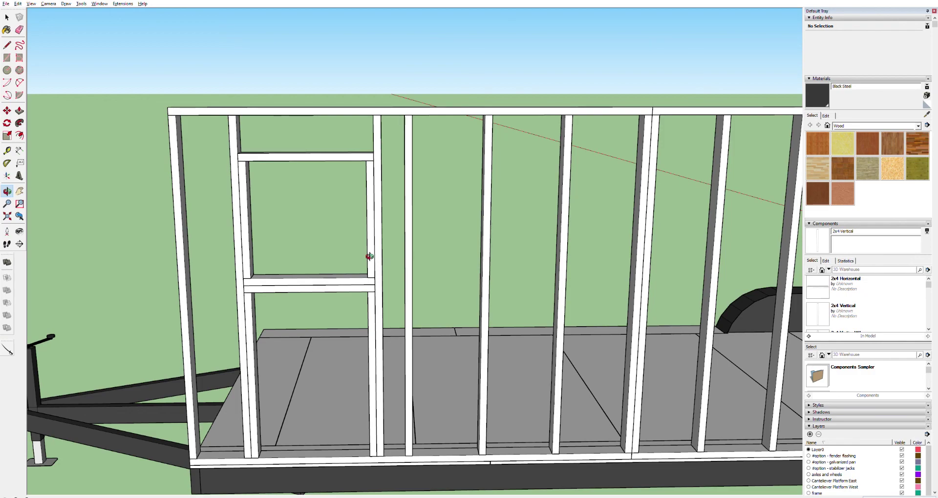
{"action": "mouse_move", "coordinate": [313, 288]}
{"action": "left_mouse_down"}
{"action": "mouse_move", "coordinate": [455, 245]}
{"action": "mouse_move", "coordinate": [584, 226]}
{"action": "mouse_move", "coordinate": [616, 285]}
{"action": "mouse_move", "coordinate": [697, 295]}
{"action": "mouse_move", "coordinate": [327, 293]}
{"action": "left_mouse_up"}
{"action": "scroll", "coordinate": [412, 278], "scroll_direction": "down", "scroll_amount": 6}
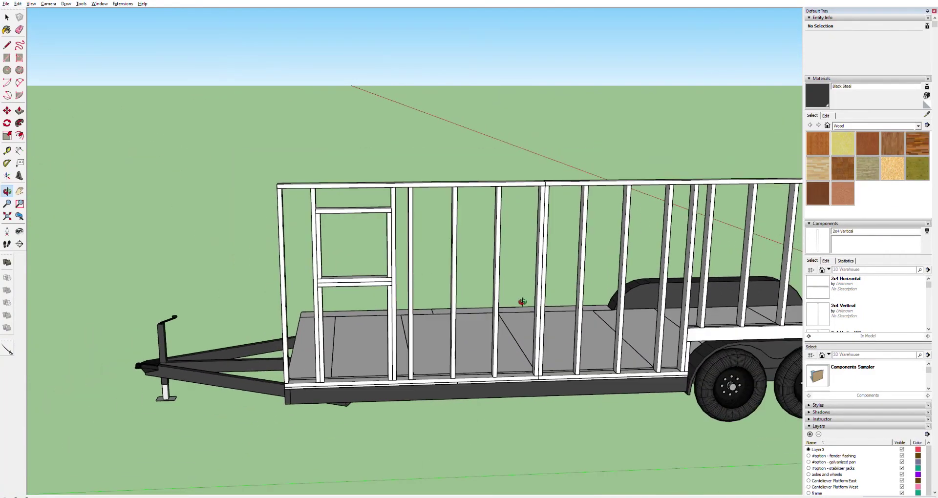
{"action": "left_click_drag", "start_coordinate": [349, 302], "coordinate": [226, 286]}
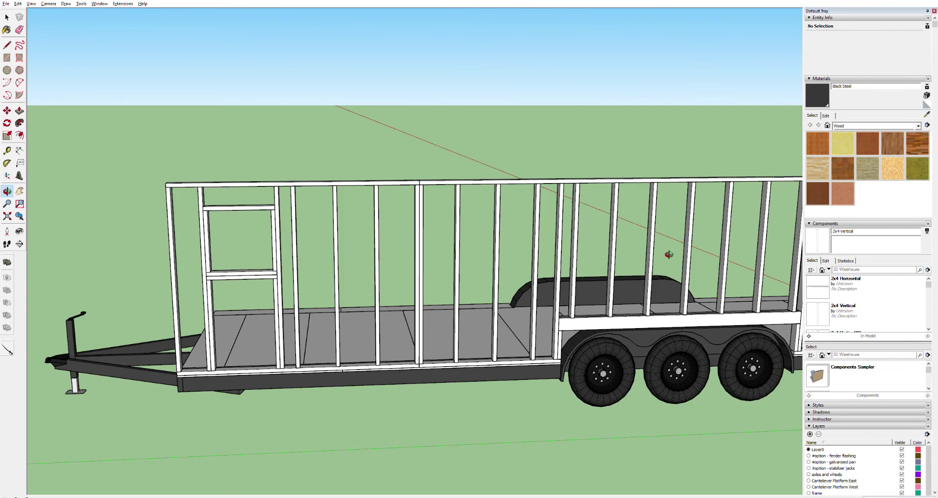
- Measure along the wood-textured reference house's bottom plate from its near corner to a stud beyond the first window
{"action": "scroll", "coordinate": [668, 255], "scroll_direction": "down", "scroll_amount": 4}
{"action": "left_click_drag", "start_coordinate": [712, 356], "coordinate": [199, 286], "text": "shift"}
{"action": "left_click_drag", "start_coordinate": [486, 286], "coordinate": [241, 291]}
{"action": "scroll", "coordinate": [400, 288], "scroll_direction": "up", "scroll_amount": 2}
{"action": "scroll", "coordinate": [151, 324], "scroll_direction": "up", "scroll_amount": 3}
{"action": "key", "text": "t"}
{"action": "left_click", "coordinate": [149, 328]}
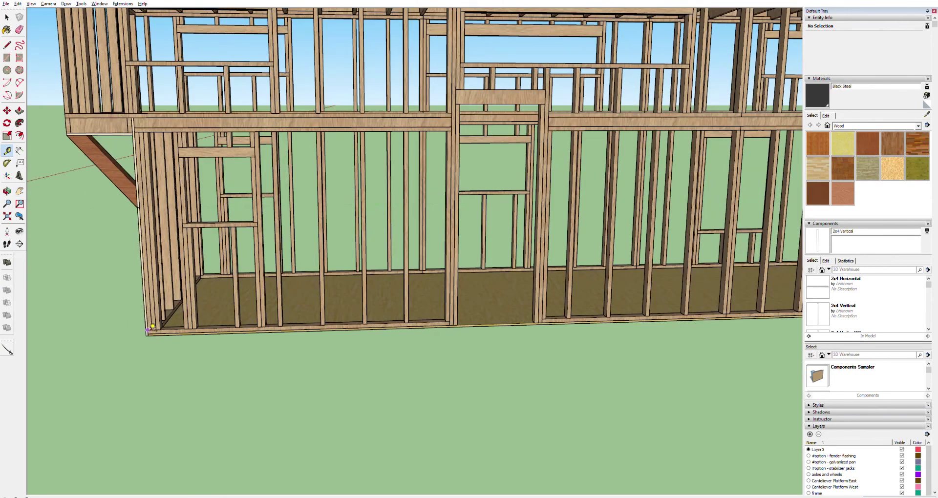
{"action": "middle_click_drag", "start_coordinate": [149, 328], "coordinate": [368, 321], "text": "shift"}
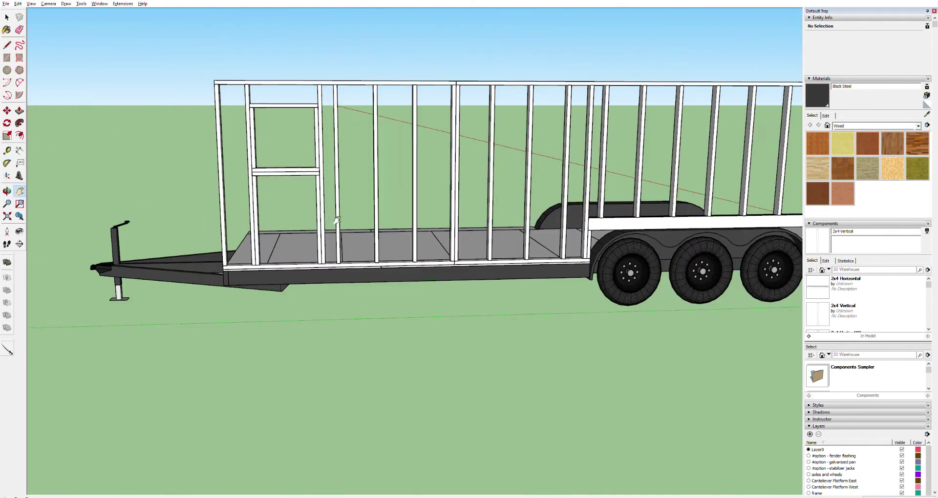
{"action": "scroll", "coordinate": [340, 214], "scroll_direction": "up", "scroll_amount": 2}
{"action": "key", "text": "space"}
{"action": "left_click", "coordinate": [459, 56], "text": "shift"}
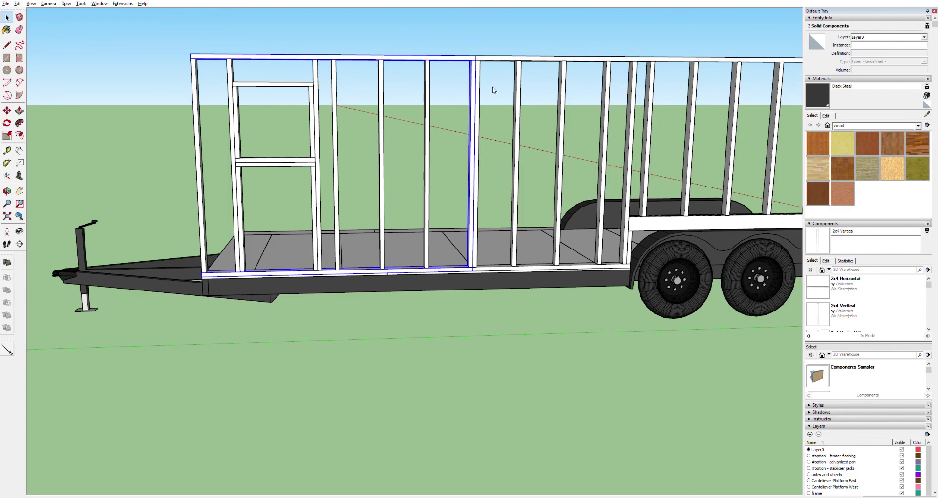
{"action": "key", "text": "Delete"}
{"action": "scroll", "coordinate": [482, 256], "scroll_direction": "up", "scroll_amount": 3}
{"action": "left_click", "coordinate": [483, 249]}
{"action": "key", "text": "Delete"}
{"action": "middle_click_drag", "start_coordinate": [483, 249], "coordinate": [515, 237]}
{"action": "double_click", "coordinate": [516, 263]}
{"action": "scroll", "coordinate": [516, 259], "scroll_direction": "down", "scroll_amount": 4}
{"action": "double_click", "coordinate": [515, 105]}
{"action": "left_click", "coordinate": [504, 105]}
{"action": "key", "text": "m"}
{"action": "left_click_drag", "start_coordinate": [503, 105], "coordinate": [517, 106]}
{"action": "key", "text": "space"}
{"action": "left_click", "coordinate": [40, 63]}
{"action": "left_click", "coordinate": [18, 4]}
{"action": "left_click", "coordinate": [143, 123]}
{"action": "key", "text": "ctrl+z"}
{"action": "key", "text": "ctrl+z"}
{"action": "key", "text": "ctrl+z"}
{"action": "key", "text": "ctrl+z"}
{"action": "key", "text": "ctrl+z"}
- Select all the near wall's framing components and unhide the far wall
{"action": "middle_click_drag", "start_coordinate": [589, 113], "coordinate": [503, 142]}
{"action": "scroll", "coordinate": [503, 141], "scroll_direction": "down", "scroll_amount": 2}
{"action": "left_click_drag", "start_coordinate": [708, 93], "coordinate": [237, 177]}
{"action": "scroll", "coordinate": [457, 297], "scroll_direction": "up", "scroll_amount": 3}
{"action": "scroll", "coordinate": [456, 297], "scroll_direction": "down", "scroll_amount": 2}
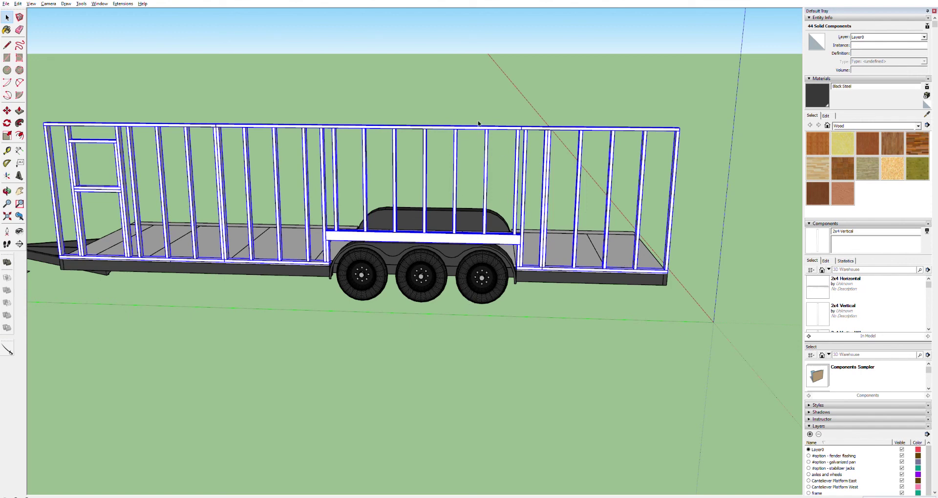
{"action": "key", "text": "Right"}
{"action": "left_click", "coordinate": [146, 121]}
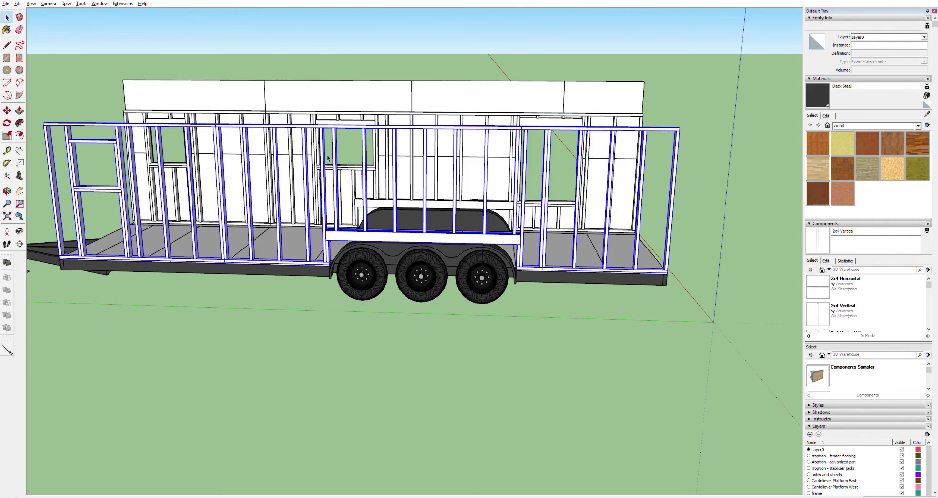
- Check the individual bottom plate sections of the near wall ahead of the wheels
{"action": "key", "text": "h"}
{"action": "middle_click_drag", "start_coordinate": [354, 146], "coordinate": [264, 146]}
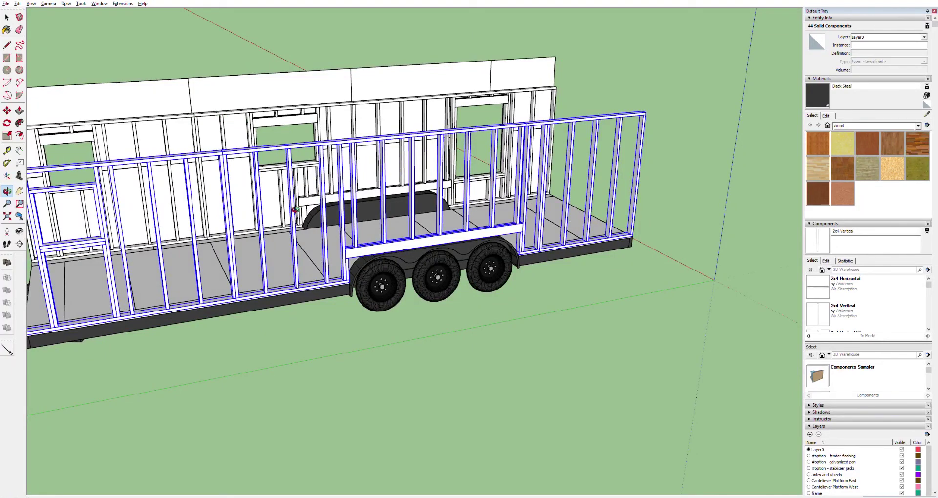
{"action": "key", "text": "space"}
{"action": "left_click", "coordinate": [234, 338]}
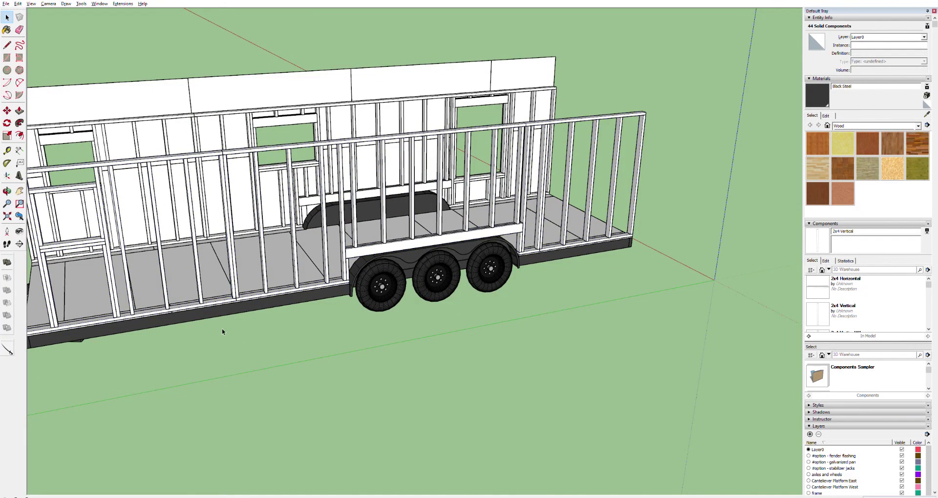
{"action": "left_click", "coordinate": [211, 302]}
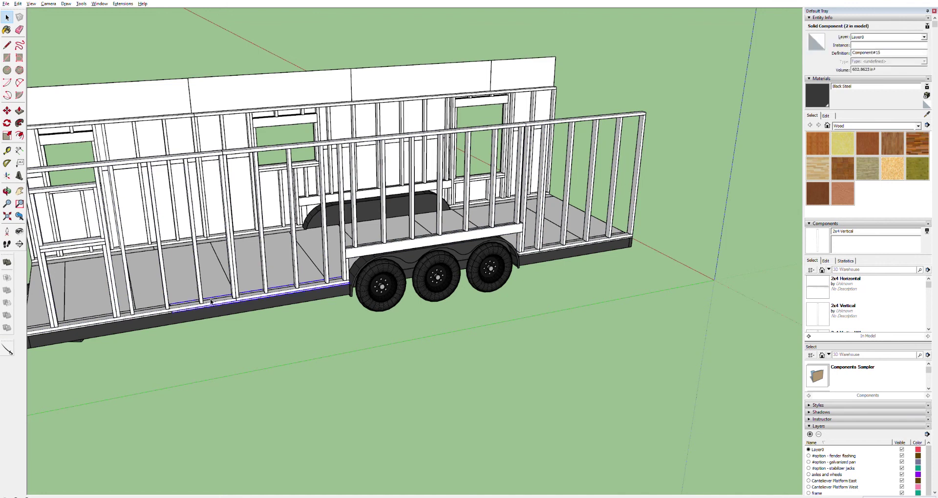
{"action": "left_click", "coordinate": [169, 306]}
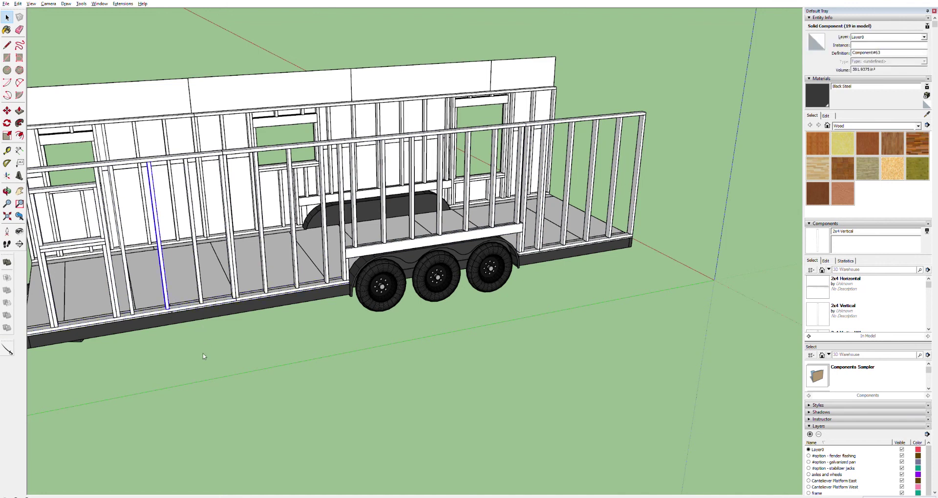
{"action": "left_click", "coordinate": [192, 327]}
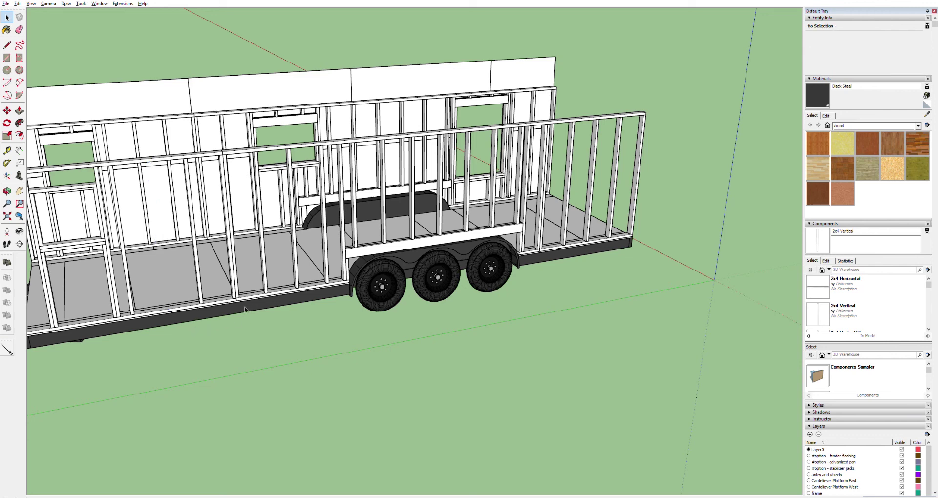
- Remove the near wall's front bottom plate section and shorten the section ahead of the wheels back to the next stud with Push/Pull
{"action": "left_click", "coordinate": [199, 302]}
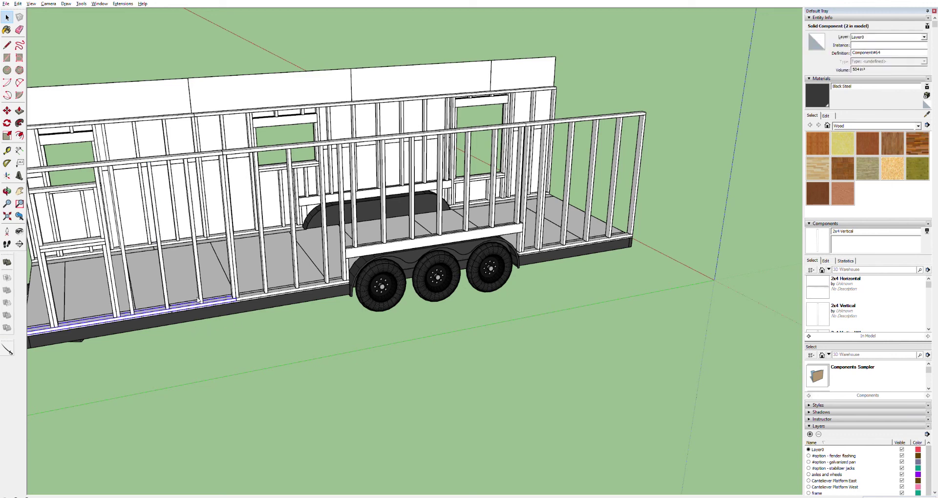
{"action": "left_click", "coordinate": [214, 322]}
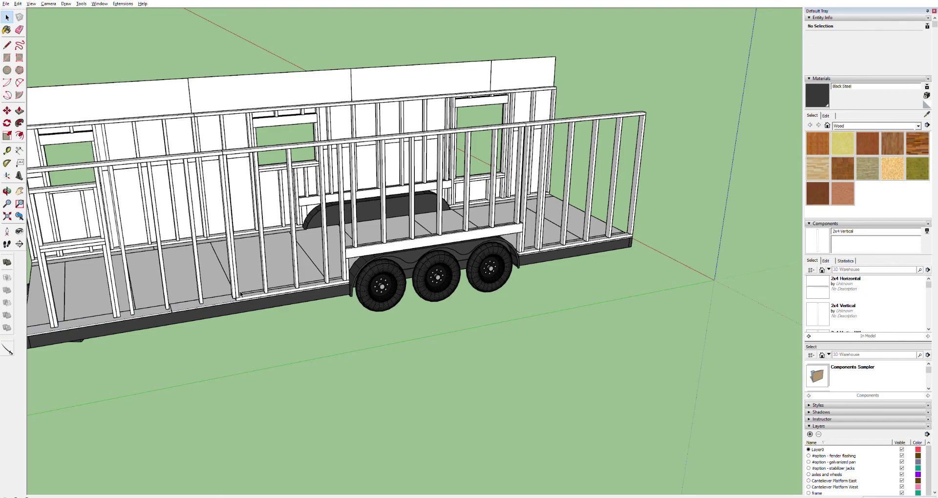
{"action": "scroll", "coordinate": [240, 295], "scroll_direction": "up", "scroll_amount": 5}
{"action": "middle_click_drag", "start_coordinate": [224, 326], "coordinate": [314, 268]}
{"action": "double_click", "coordinate": [285, 288]}
{"action": "left_click", "coordinate": [285, 288]}
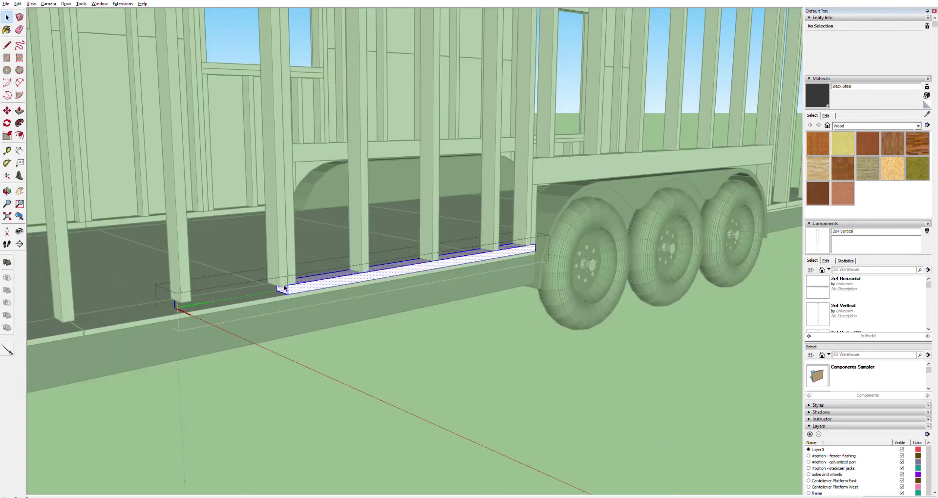
{"action": "key", "text": "p"}
{"action": "left_click_drag", "start_coordinate": [289, 287], "coordinate": [344, 282]}
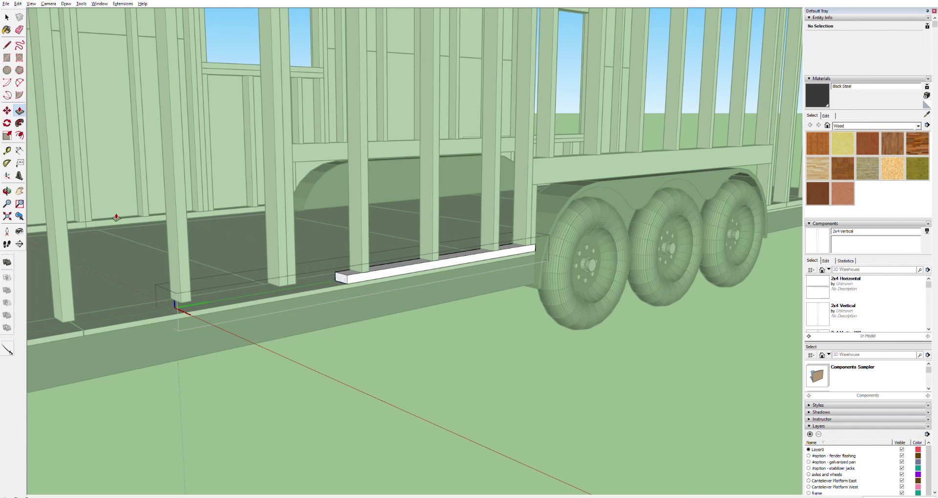
- Adjust the near wall's split top and bottom plates so their ends align with the studs ahead of the wheels
{"action": "scroll", "coordinate": [127, 210], "scroll_direction": "down", "scroll_amount": 6}
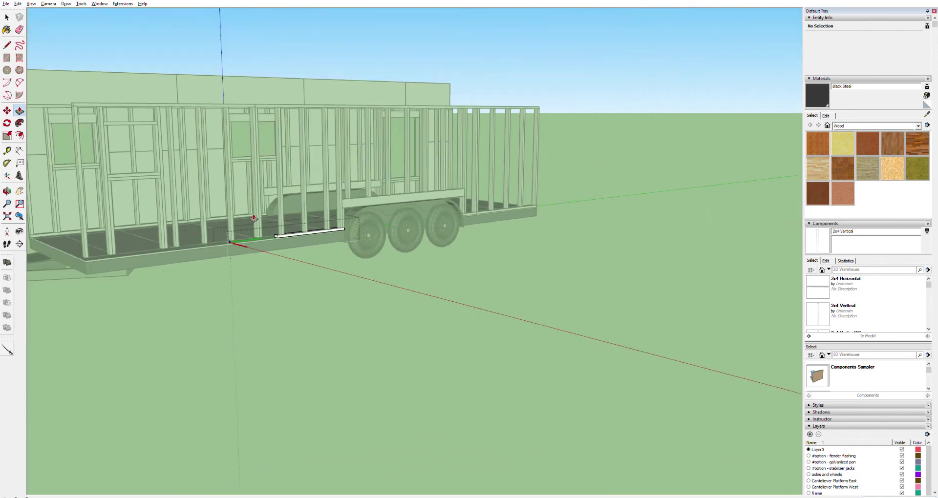
{"action": "middle_click_drag", "start_coordinate": [239, 217], "coordinate": [414, 279]}
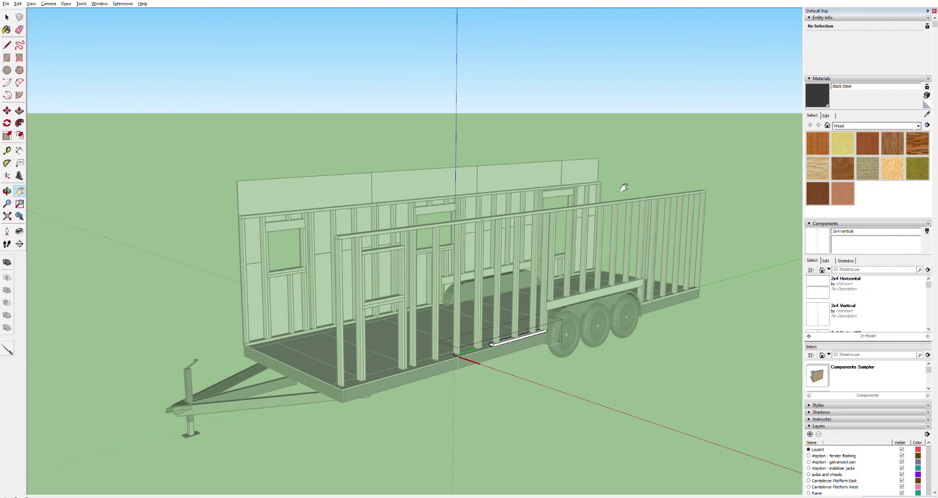
{"action": "key", "text": "space"}
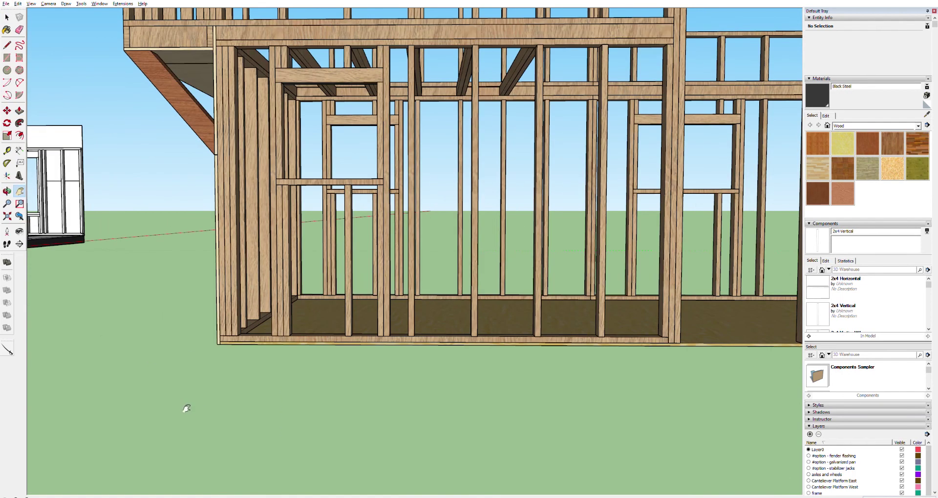
{"action": "key", "text": "t"}
{"action": "left_click", "coordinate": [220, 341]}
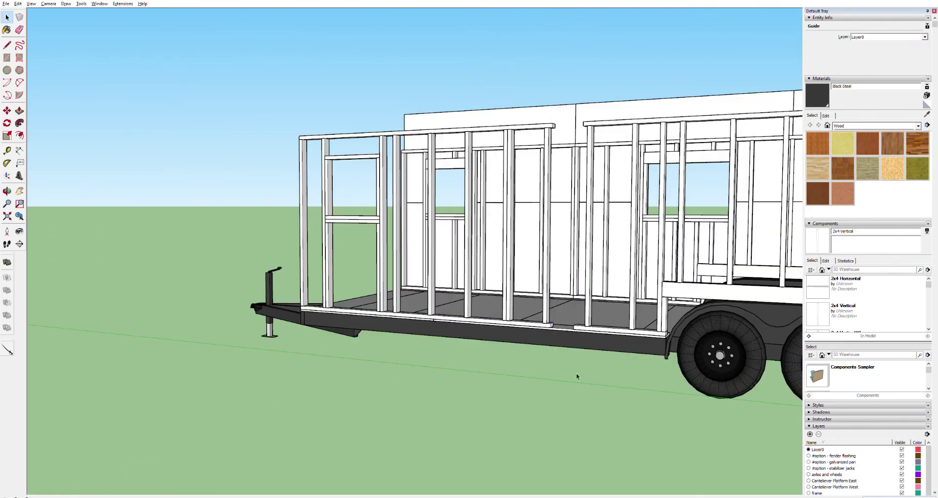
{"action": "middle_click_drag", "start_coordinate": [576, 377], "coordinate": [562, 304]}
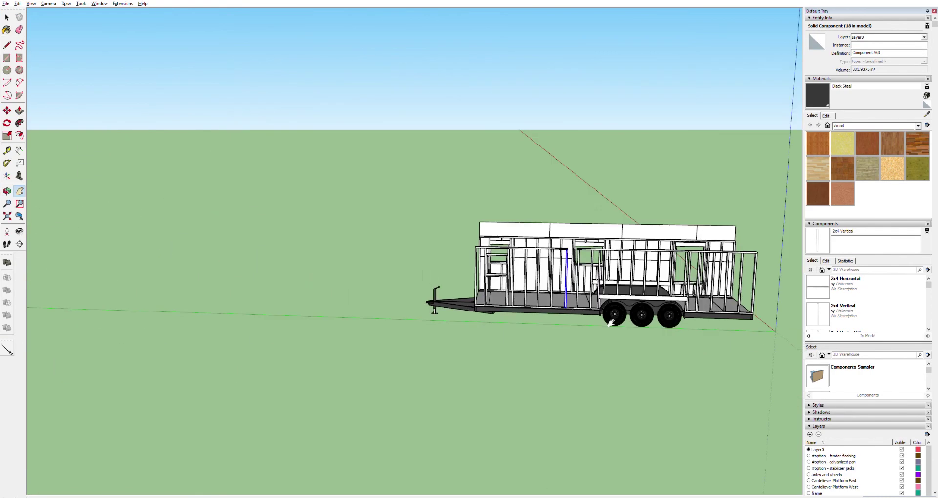
- Place a vertical guide beside the front window's jack stud on the near wall
{"action": "middle_click_drag", "start_coordinate": [611, 323], "coordinate": [506, 267], "text": "shift"}
{"action": "scroll", "coordinate": [394, 247], "scroll_direction": "up", "scroll_amount": 7}
{"action": "scroll", "coordinate": [447, 185], "scroll_direction": "down", "scroll_amount": 2}
{"action": "scroll", "coordinate": [395, 215], "scroll_direction": "up", "scroll_amount": 2}
{"action": "key", "text": "t"}
{"action": "left_click", "coordinate": [408, 259]}
- Try to place a cripple stud under the front window sill, against the jack stud on the bottom plate
{"action": "key", "text": "space"}
{"action": "left_click", "coordinate": [401, 244]}
{"action": "key", "text": "m"}
{"action": "left_click", "coordinate": [396, 270], "text": "ctrl"}
{"action": "scroll", "coordinate": [412, 269], "scroll_direction": "up", "scroll_amount": 5}
{"action": "left_click", "coordinate": [412, 272]}
{"action": "scroll", "coordinate": [452, 227], "scroll_direction": "down", "scroll_amount": 2}
- Try to copy the cripple stud 16 inches along the bottom plate under the front window
{"action": "key", "text": "space"}
{"action": "key", "text": "m"}
{"action": "left_click", "coordinate": [450, 229], "text": "ctrl"}
{"action": "type", "text": "16"}
{"action": "key", "text": "Return"}
- Try to place a second guide on the bottom plate just past the front window for the next full-height stud
{"action": "scroll", "coordinate": [555, 205], "scroll_direction": "down", "scroll_amount": 4}
{"action": "middle_click_drag", "start_coordinate": [555, 203], "coordinate": [430, 230], "text": "shift"}
{"action": "scroll", "coordinate": [413, 231], "scroll_direction": "up", "scroll_amount": 3}
{"action": "key", "text": "t"}
{"action": "left_click", "coordinate": [409, 242]}
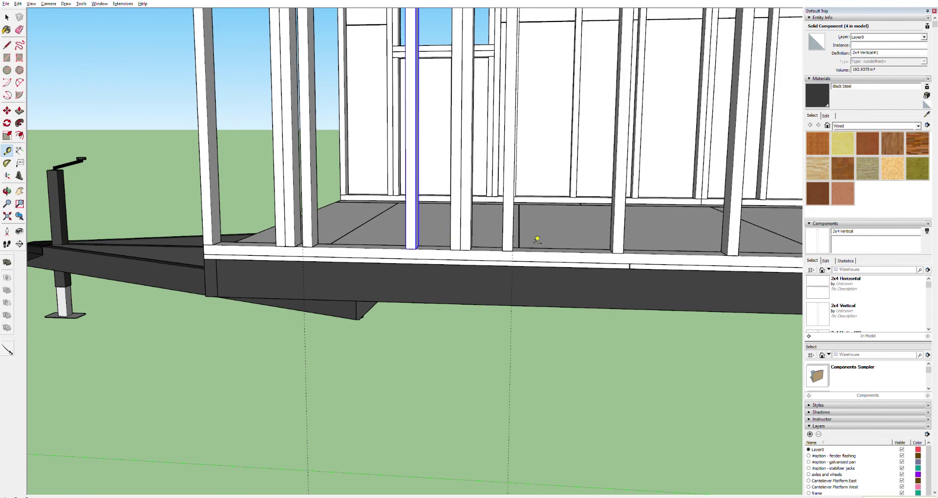
{"action": "scroll", "coordinate": [537, 240], "scroll_direction": "down", "scroll_amount": 4}
{"action": "scroll", "coordinate": [489, 239], "scroll_direction": "up", "scroll_amount": 4}
- Try to move the full-height stud just past the front window to the second guide
{"action": "key", "text": "space"}
{"action": "left_click", "coordinate": [525, 233]}
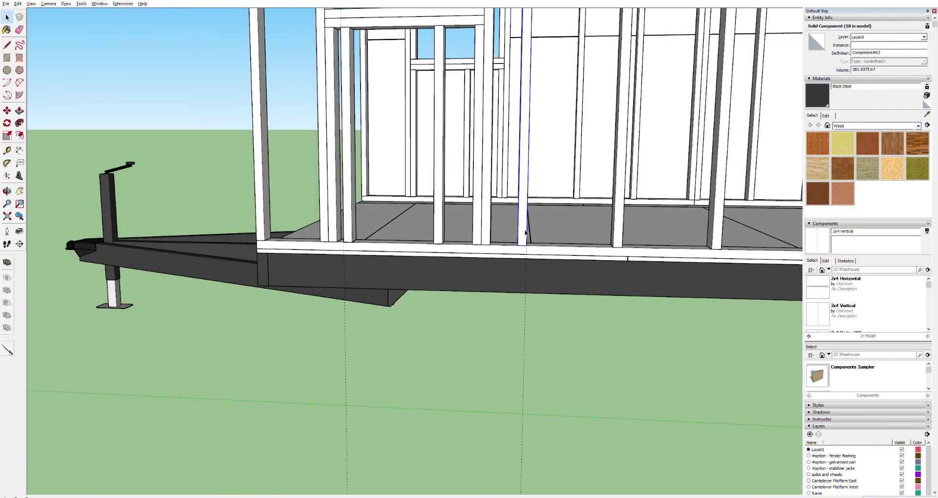
{"action": "key", "text": "m"}
{"action": "scroll", "coordinate": [525, 234], "scroll_direction": "down", "scroll_amount": 4}
{"action": "scroll", "coordinate": [429, 205], "scroll_direction": "up", "scroll_amount": 8}
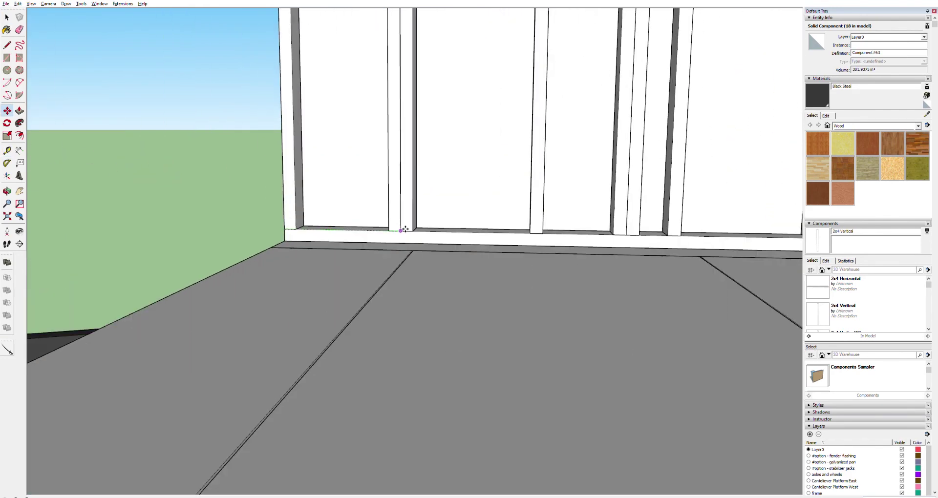
{"action": "left_click", "coordinate": [405, 229]}
- Undo the stud move, the second guide and the cripple studs under the front window
{"action": "scroll", "coordinate": [404, 229], "scroll_direction": "down", "scroll_amount": 5}
{"action": "key", "text": "ctrl+z"}
{"action": "key", "text": "ctrl+z"}
{"action": "key", "text": "ctrl+z"}
{"action": "key", "text": "ctrl+z"}
{"action": "key", "text": "ctrl+z"}
{"action": "scroll", "coordinate": [604, 234], "scroll_direction": "down", "scroll_amount": 3}
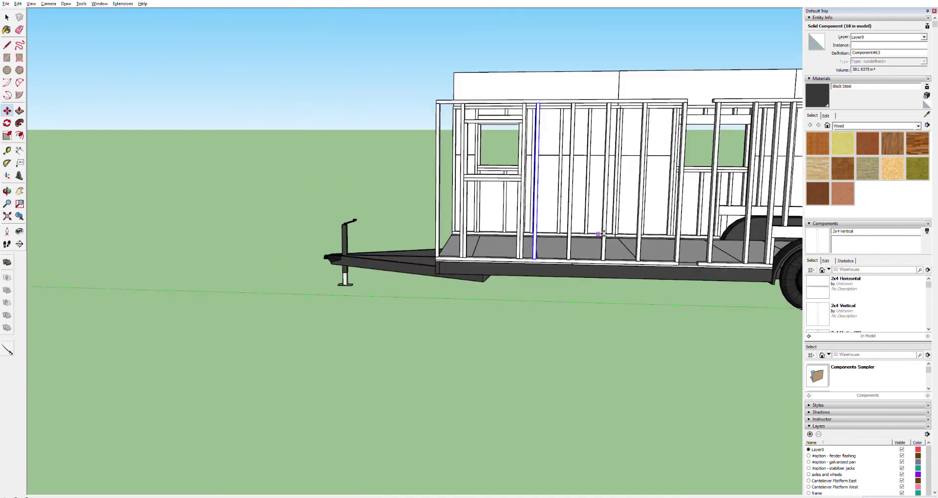
{"action": "scroll", "coordinate": [603, 234], "scroll_direction": "down", "scroll_amount": 4}
{"action": "middle_click_drag", "start_coordinate": [570, 228], "coordinate": [550, 231], "text": "shift"}
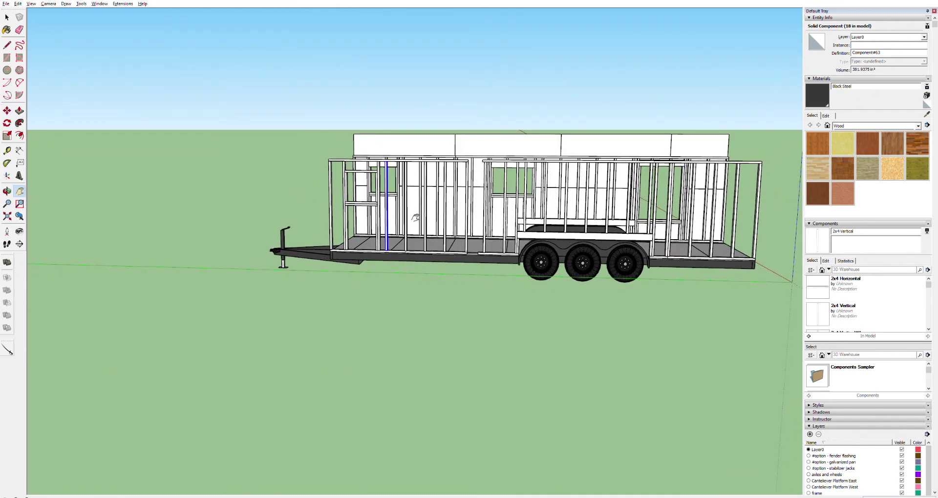
{"action": "scroll", "coordinate": [388, 220], "scroll_direction": "up", "scroll_amount": 5}
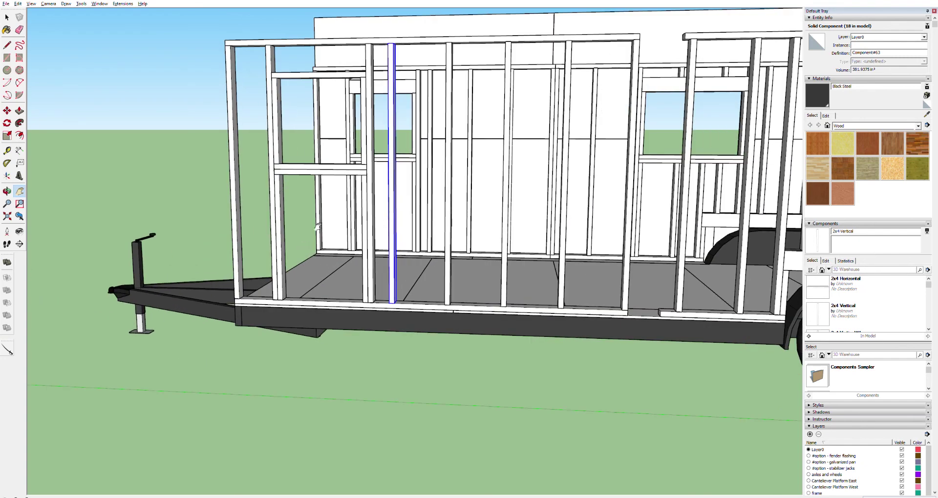
- Redo the cripple studs, the second guide and the stud move at the front window
{"action": "key", "text": "ctrl+y"}
{"action": "key", "text": "ctrl+y"}
{"action": "key", "text": "ctrl+y"}
{"action": "key", "text": "ctrl+y"}
{"action": "key", "text": "ctrl+y"}
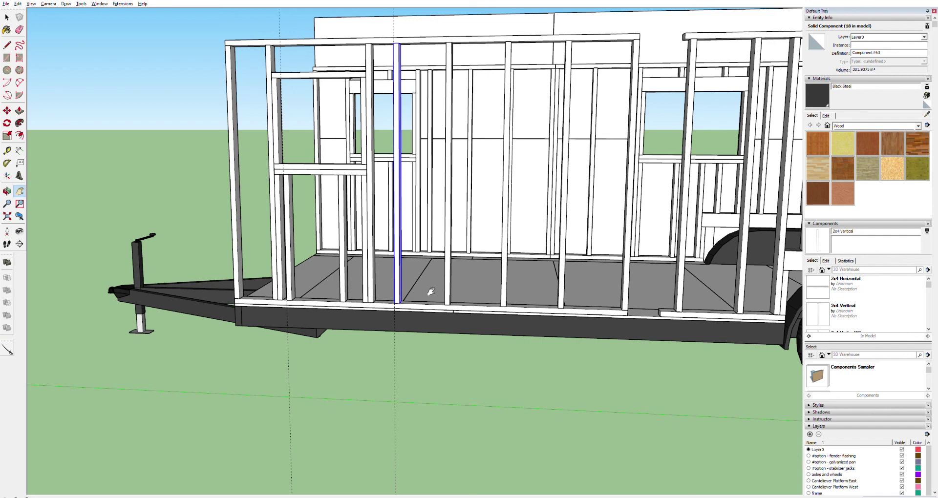
- Undo the stud move, second guide and cripple studs again, keeping only the guide beside the window's jack stud
{"action": "key", "text": "ctrl+z"}
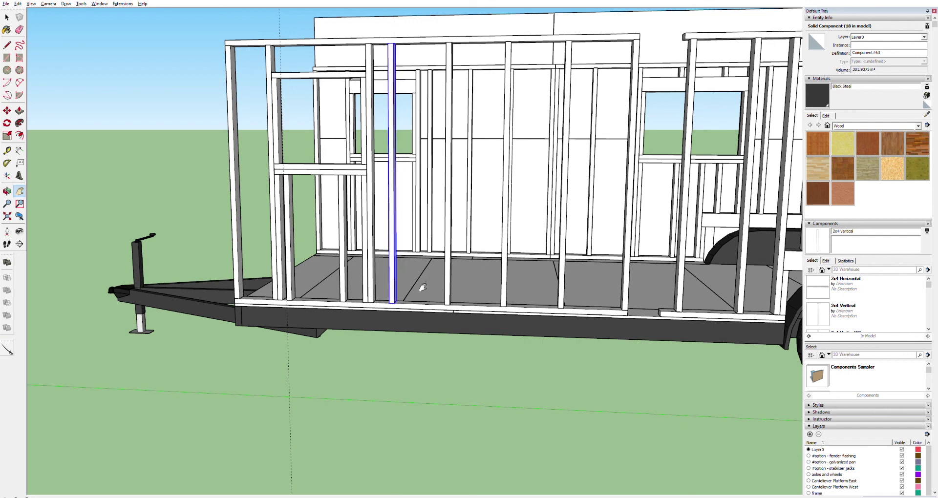
{"action": "key", "text": "ctrl+z"}
{"action": "key", "text": "ctrl+z"}
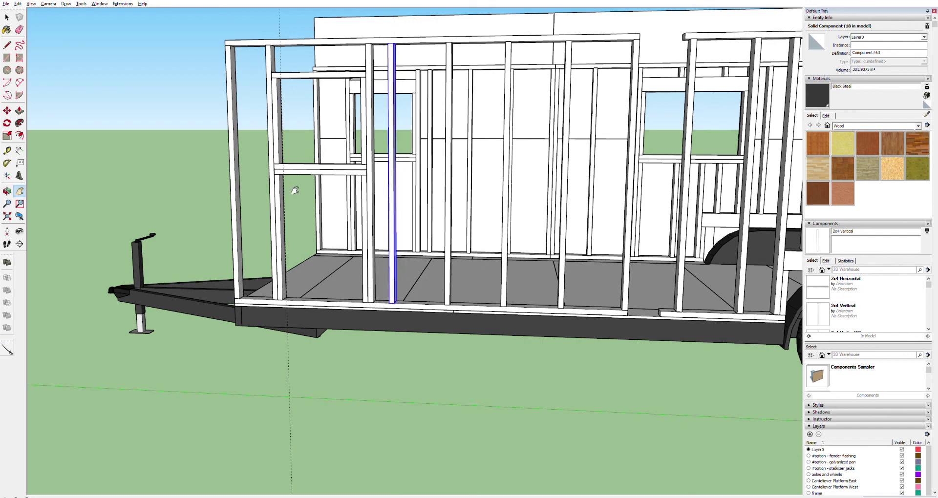
{"action": "key", "text": "ctrl+z"}
{"action": "key", "text": "ctrl+y"}
- Examine the near wall's stud layout from the front window to the bottom plate behind the wheels
{"action": "scroll", "coordinate": [446, 211], "scroll_direction": "down", "scroll_amount": 6}
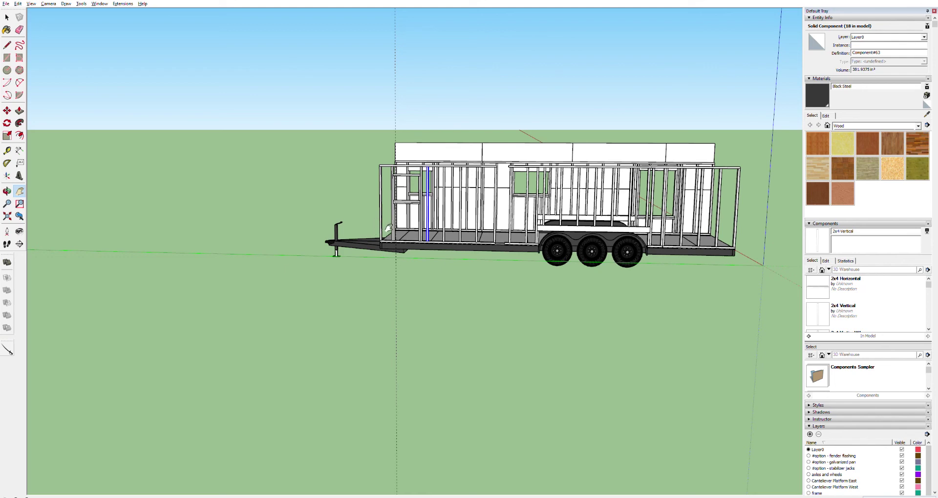
{"action": "scroll", "coordinate": [388, 227], "scroll_direction": "up", "scroll_amount": 5}
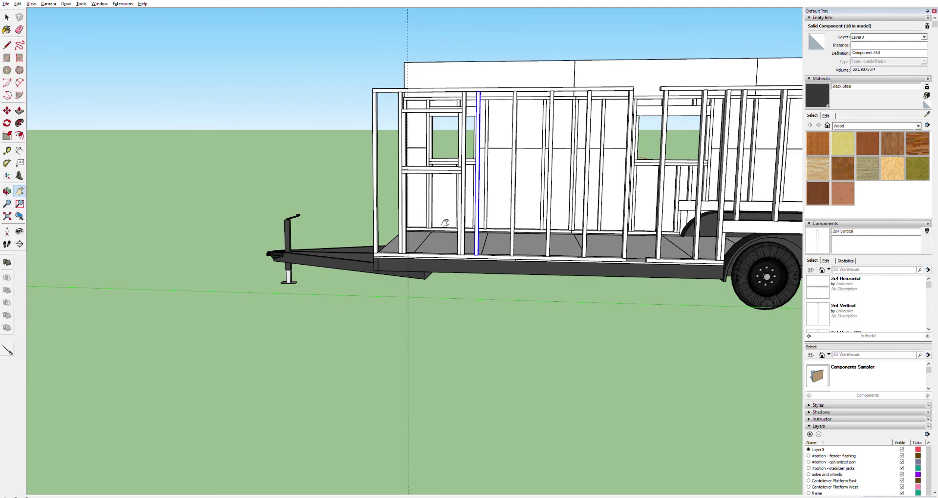
{"action": "left_click_drag", "start_coordinate": [633, 188], "coordinate": [378, 189]}
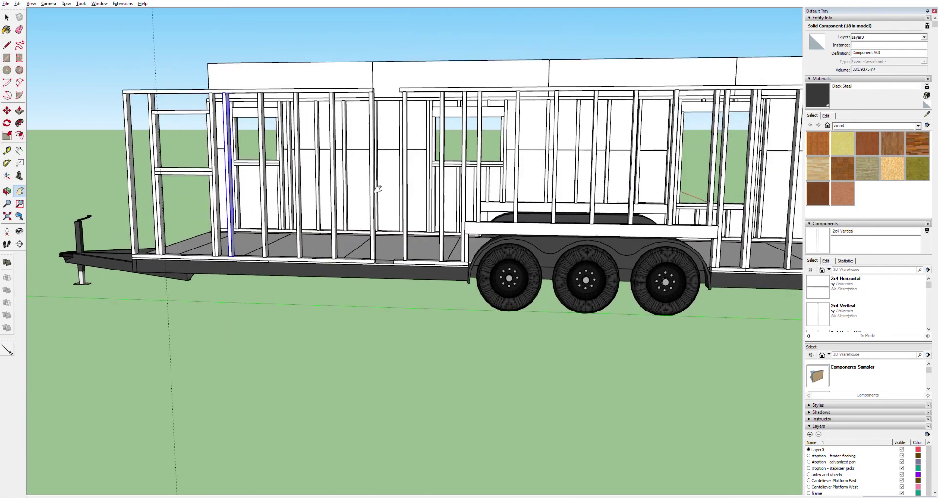
{"action": "left_click_drag", "start_coordinate": [610, 204], "coordinate": [454, 194]}
{"action": "left_click_drag", "start_coordinate": [551, 186], "coordinate": [443, 192]}
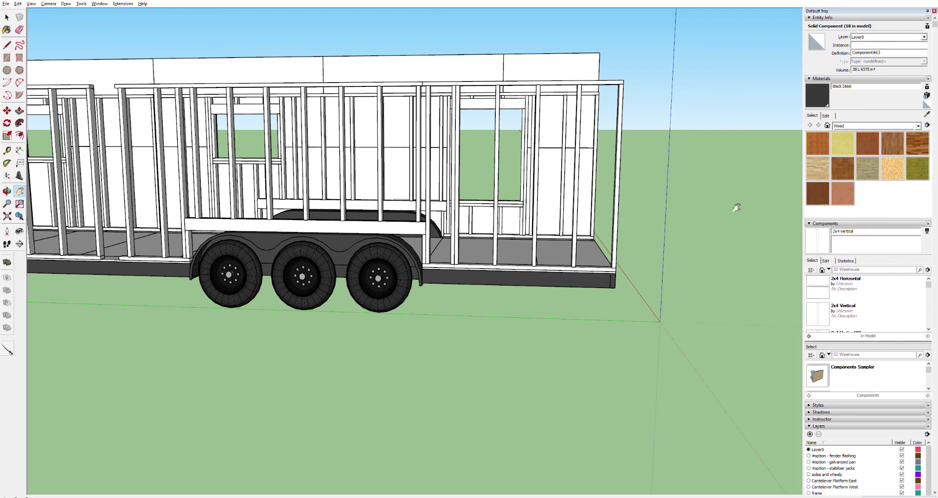
{"action": "key", "text": "space"}
{"action": "scroll", "coordinate": [423, 219], "scroll_direction": "down", "scroll_amount": 3}
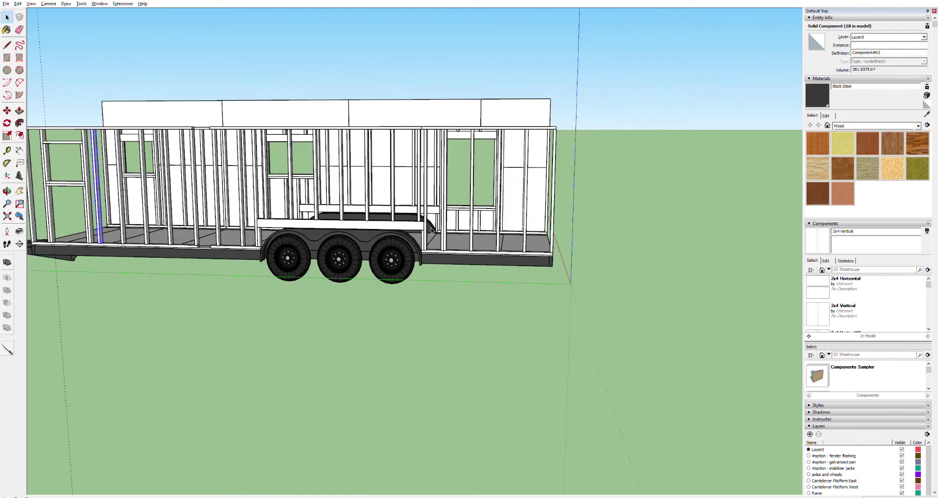
{"action": "scroll", "coordinate": [455, 245], "scroll_direction": "up", "scroll_amount": 5}
{"action": "left_click", "coordinate": [415, 262]}
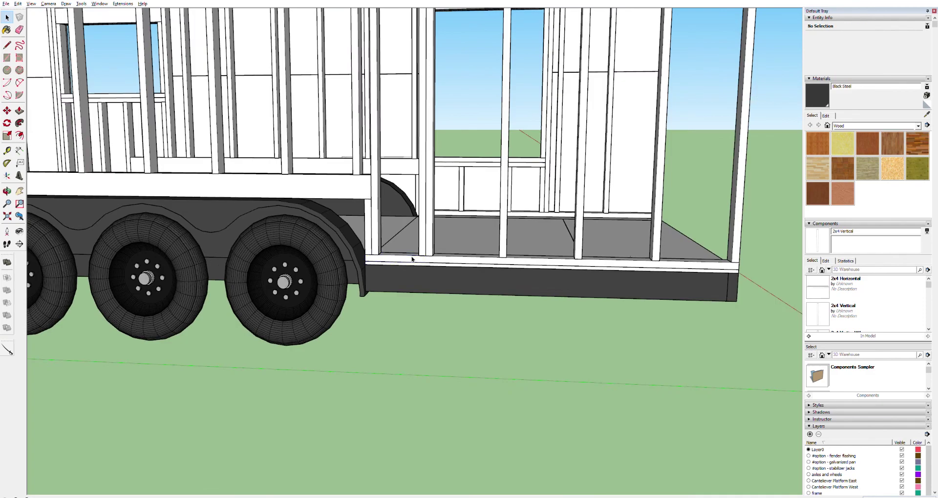
- Move the studs near the near wall's rear corner to guides set from the reference house's stud spacing
{"action": "middle_click_drag", "start_coordinate": [504, 215], "coordinate": [559, 224]}
{"action": "scroll", "coordinate": [506, 245], "scroll_direction": "down", "scroll_amount": 10}
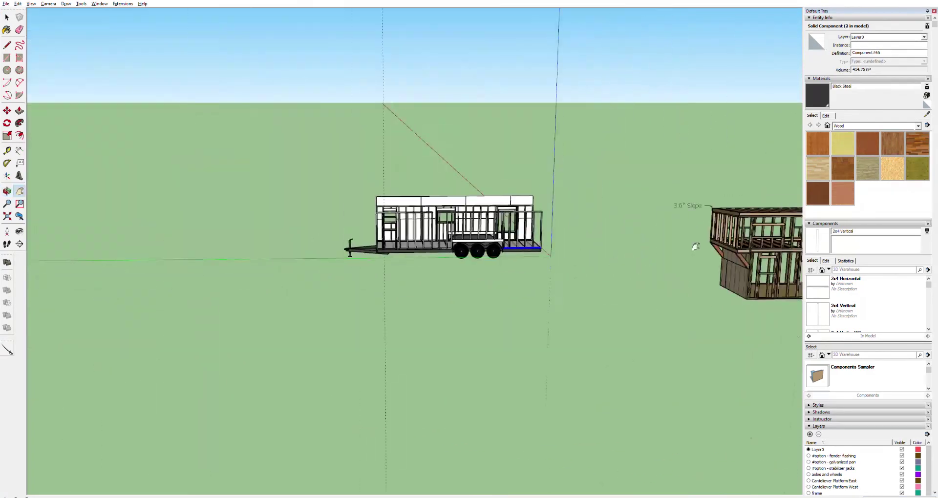
{"action": "middle_click_drag", "start_coordinate": [695, 245], "coordinate": [439, 253], "text": "shift"}
{"action": "scroll", "coordinate": [562, 312], "scroll_direction": "up", "scroll_amount": 8}
{"action": "key", "text": "t"}
{"action": "scroll", "coordinate": [300, 259], "scroll_direction": "up", "scroll_amount": 4}
{"action": "key", "text": "t"}
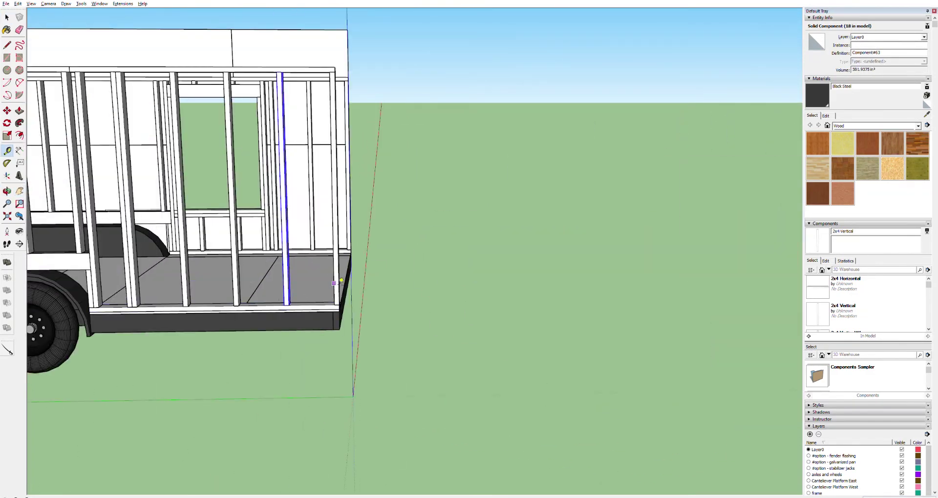
{"action": "scroll", "coordinate": [263, 285], "scroll_direction": "down", "scroll_amount": 2}
{"action": "scroll", "coordinate": [262, 284], "scroll_direction": "up", "scroll_amount": 3}
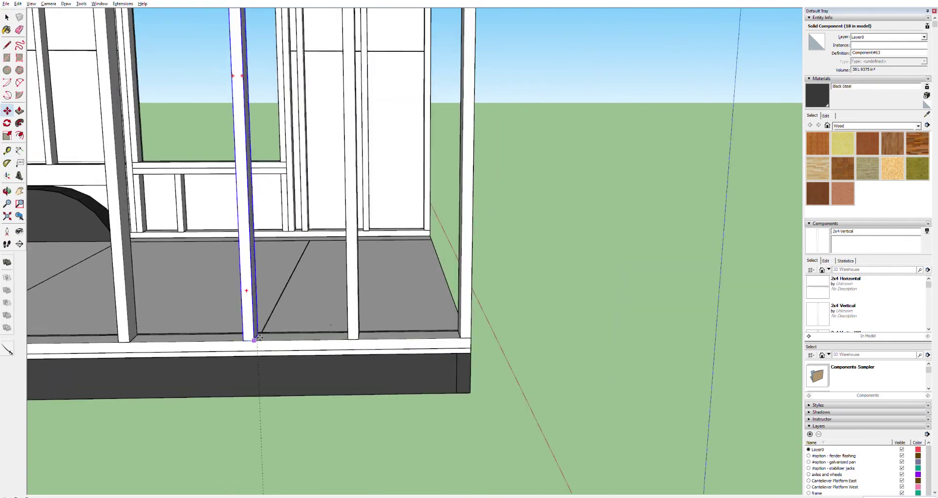
- Measure along the reference house's bottom plate from its corner to the studs at the window
{"action": "scroll", "coordinate": [263, 284], "scroll_direction": "down", "scroll_amount": 3}
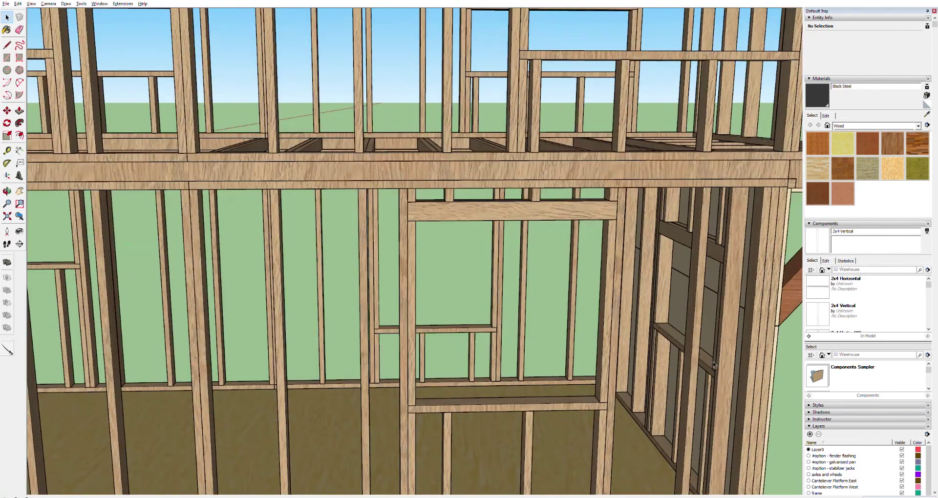
{"action": "key", "text": "t"}
{"action": "scroll", "coordinate": [623, 183], "scroll_direction": "down", "scroll_amount": 2}
{"action": "scroll", "coordinate": [684, 421], "scroll_direction": "up", "scroll_amount": 5}
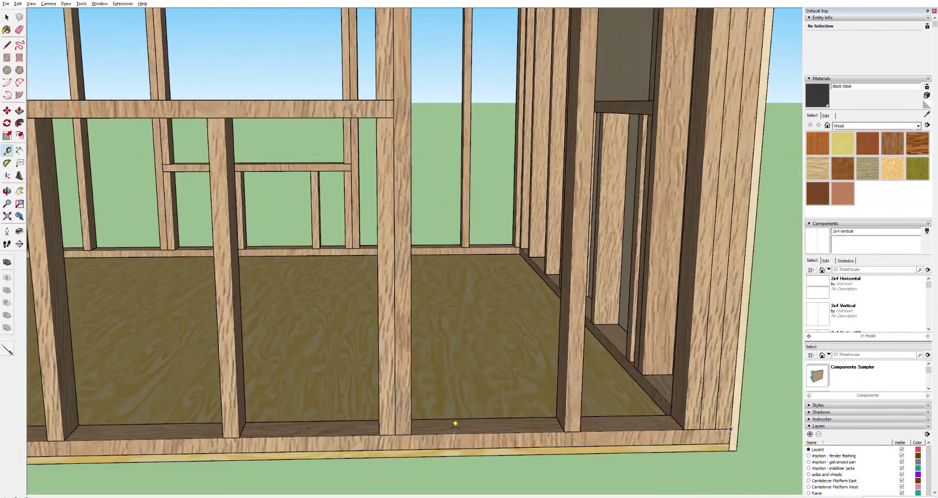
{"action": "scroll", "coordinate": [387, 279], "scroll_direction": "down", "scroll_amount": 4}
{"action": "left_click", "coordinate": [380, 210]}
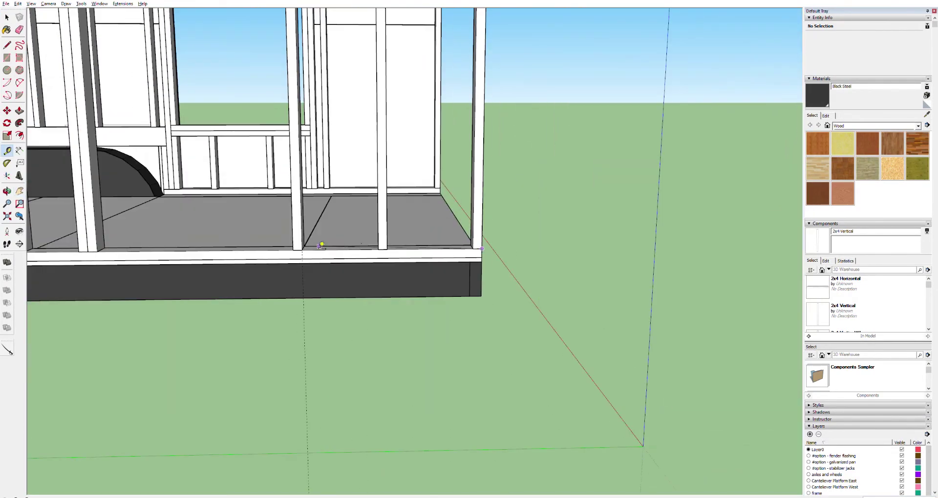
- Create a short cripple stud on the near wall's bottom plate behind the wheels
{"action": "key", "text": "space"}
{"action": "left_click", "coordinate": [292, 244]}
{"action": "key", "text": "m"}
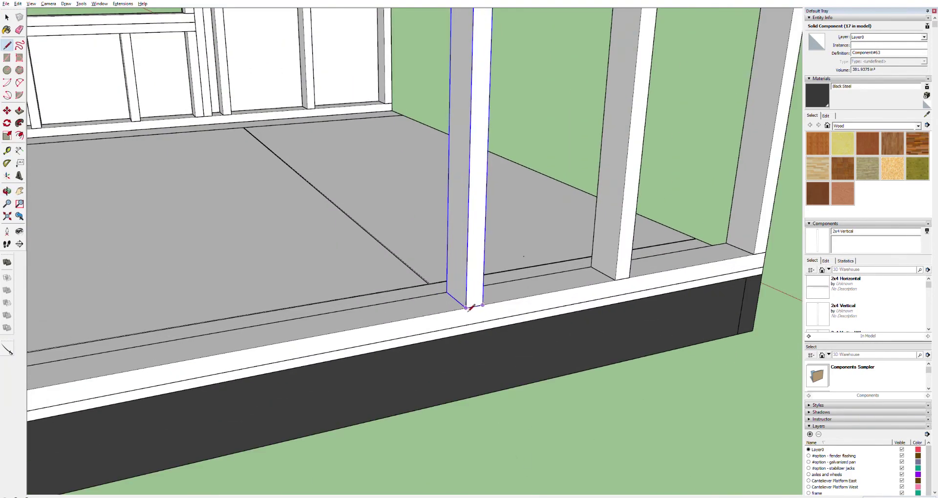
{"action": "key", "text": "p"}
{"action": "left_click_drag", "start_coordinate": [446, 296], "coordinate": [456, 273]}
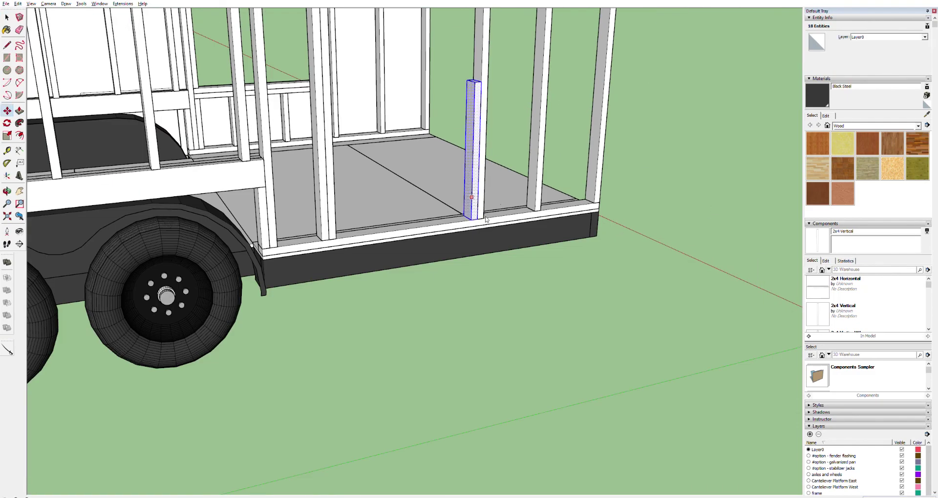
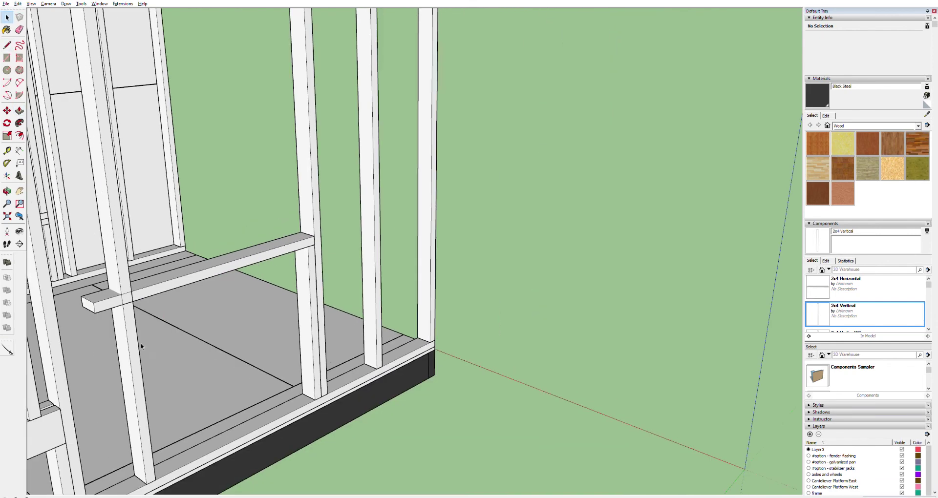
- Extend the window's horizontal 2x4 sill to the opposite stud and copy it up to the top of the opening
{"action": "left_click", "coordinate": [122, 305]}
{"action": "key", "text": "m"}
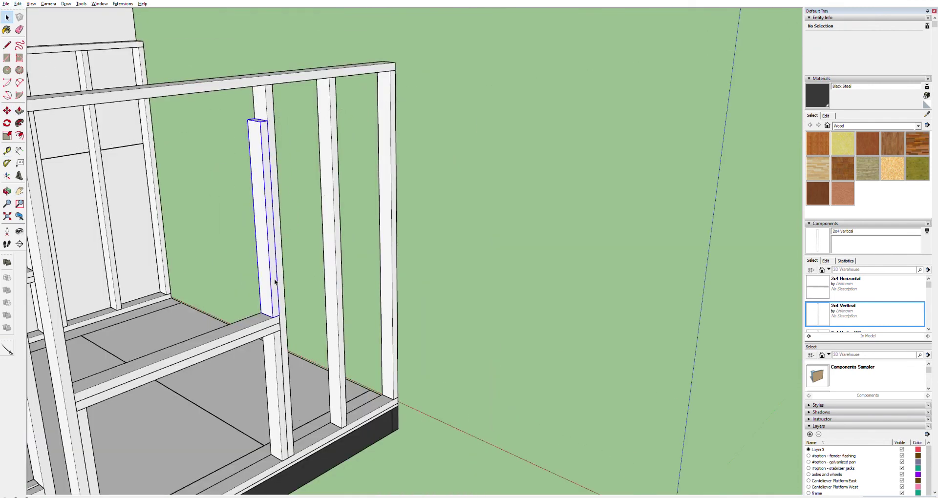
{"action": "left_click", "coordinate": [176, 352]}
{"action": "key", "text": "m"}
{"action": "left_click", "coordinate": [269, 320]}
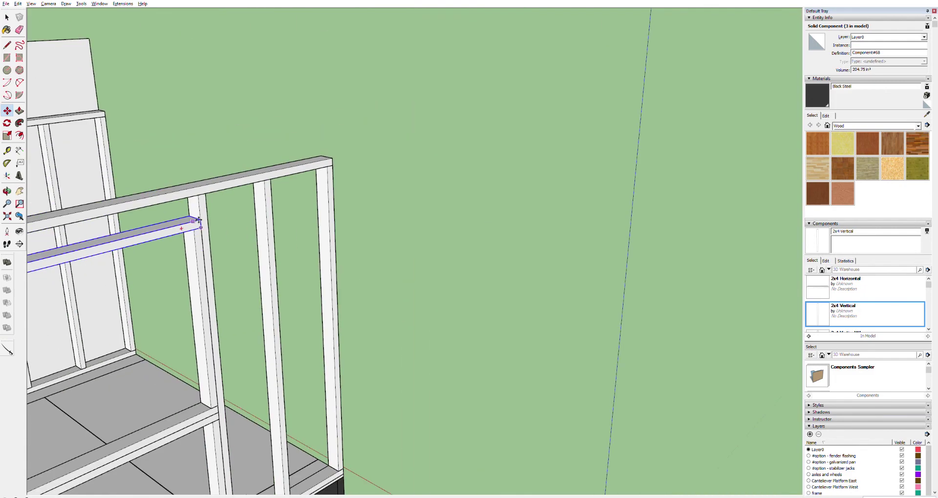
- Rotate the board above the window on edge and double it to form the header
{"action": "scroll", "coordinate": [199, 222], "scroll_direction": "up", "scroll_amount": 5}
{"action": "key", "text": "q"}
{"action": "left_click", "coordinate": [198, 228]}
{"action": "left_click", "coordinate": [210, 220]}
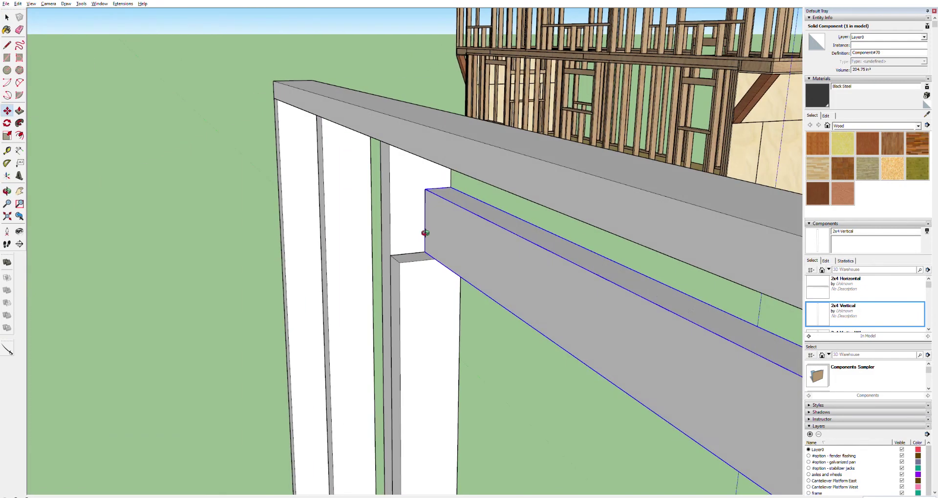
{"action": "scroll", "coordinate": [425, 233], "scroll_direction": "down", "scroll_amount": 3}
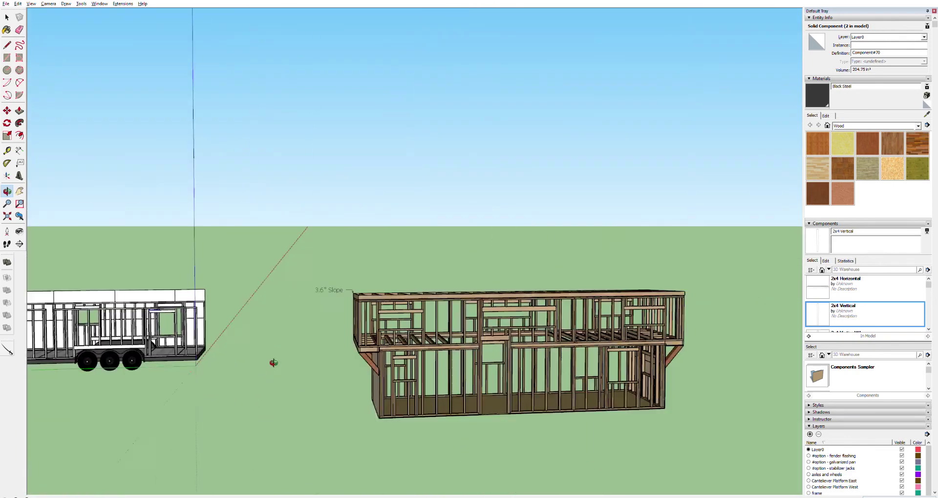
{"action": "scroll", "coordinate": [274, 363], "scroll_direction": "down", "scroll_amount": 2}
{"action": "scroll", "coordinate": [151, 332], "scroll_direction": "up", "scroll_amount": 4}
{"action": "middle_click_drag", "start_coordinate": [151, 332], "coordinate": [240, 330], "text": "shift"}
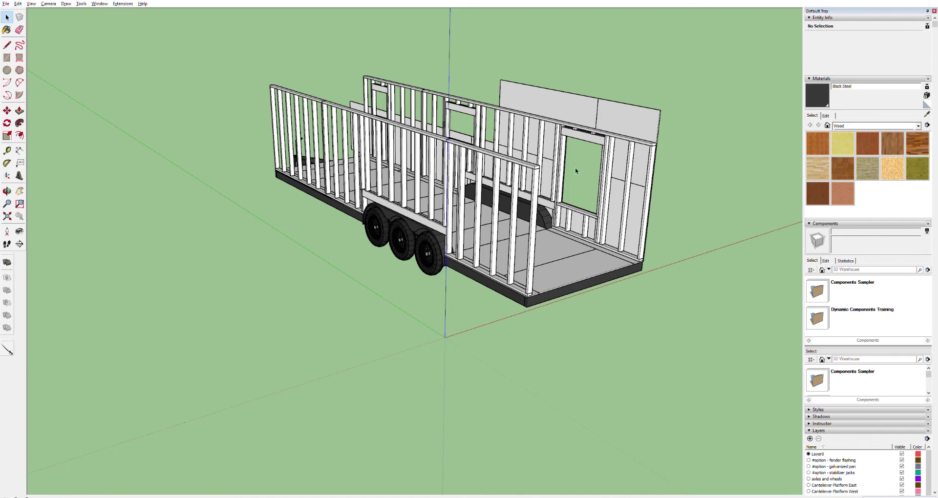
- Examine the sill and cripple studs of the large window beside the wheel well from inside the house
{"action": "scroll", "coordinate": [575, 167], "scroll_direction": "up", "scroll_amount": 8}
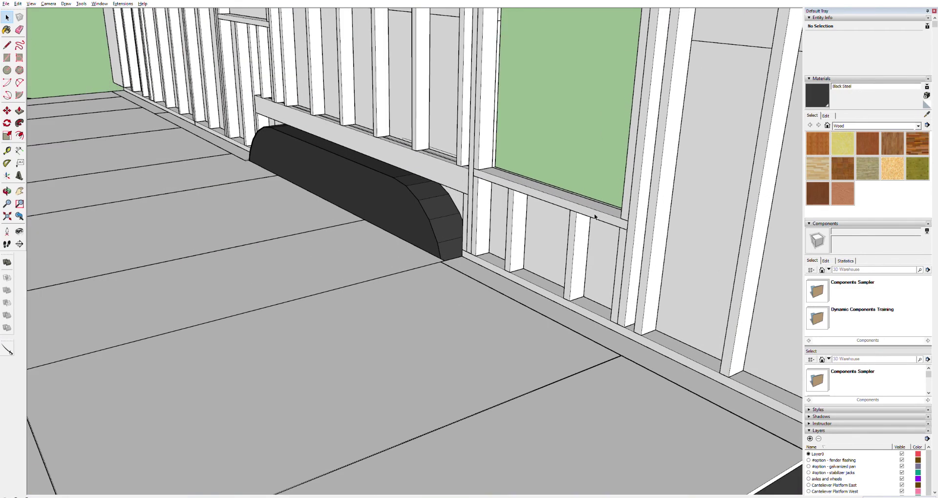
{"action": "middle_click_drag", "start_coordinate": [603, 198], "coordinate": [653, 185]}
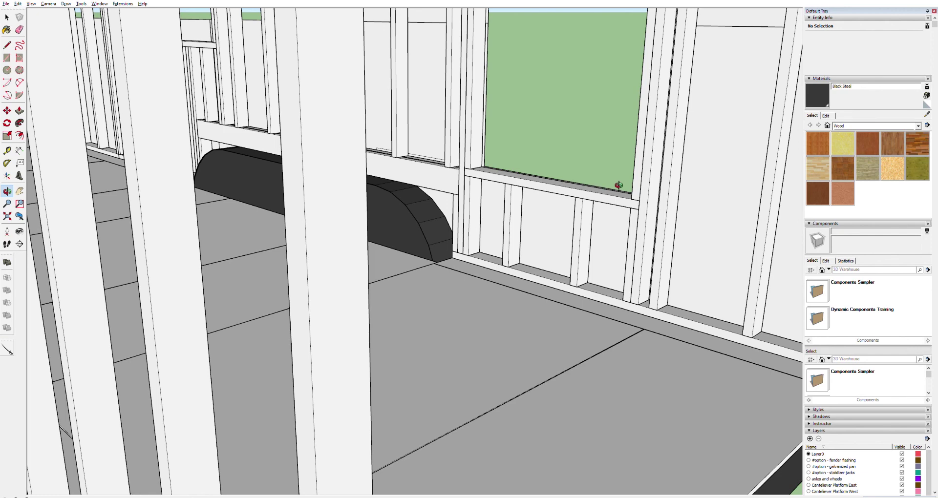
{"action": "scroll", "coordinate": [594, 191], "scroll_direction": "up", "scroll_amount": 6}
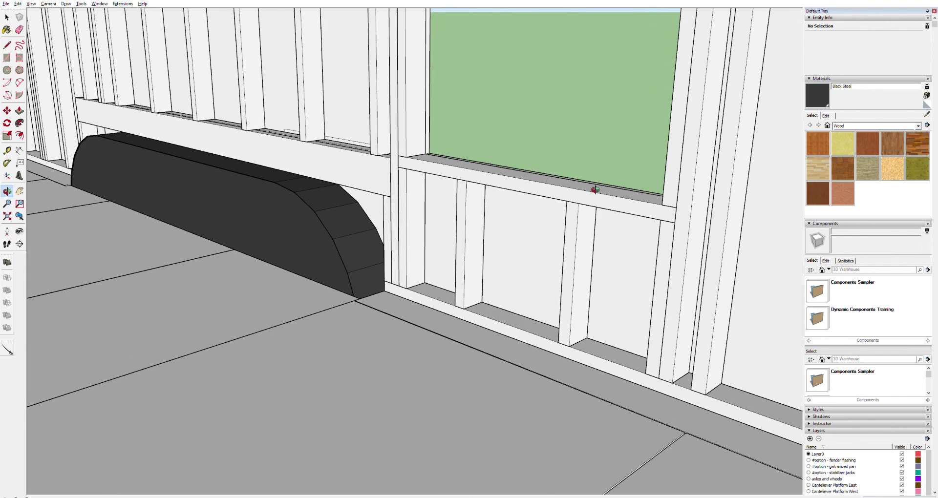
{"action": "left_click_drag", "start_coordinate": [583, 195], "coordinate": [680, 172]}
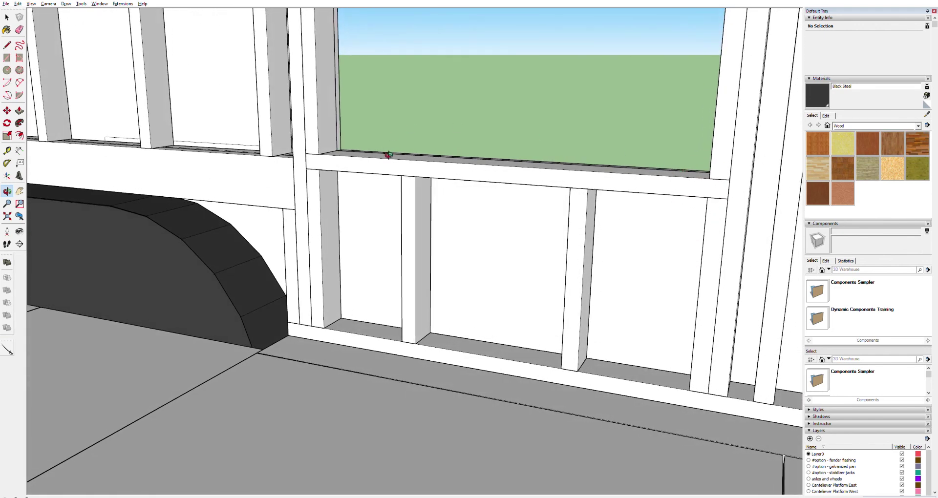
{"action": "scroll", "coordinate": [360, 154], "scroll_direction": "up", "scroll_amount": 2}
{"action": "key", "text": "space"}
{"action": "left_click", "coordinate": [440, 172]}
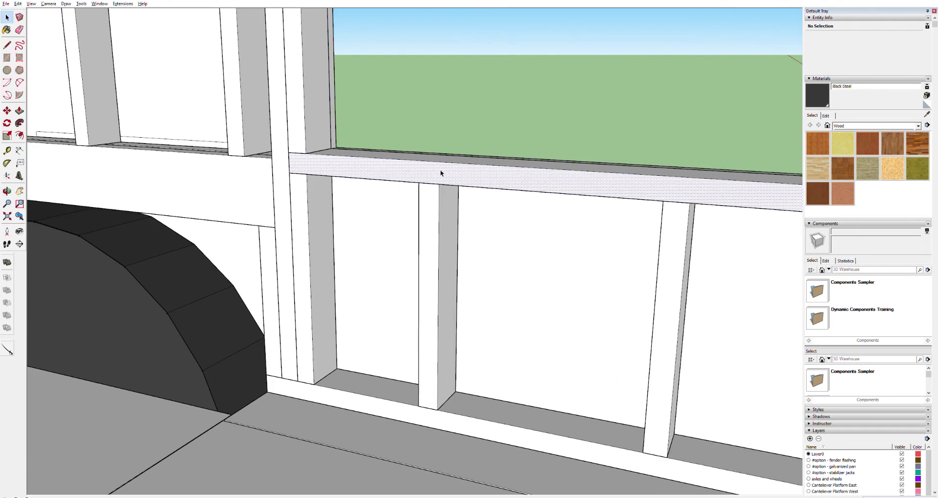
{"action": "scroll", "coordinate": [461, 168], "scroll_direction": "down", "scroll_amount": 5}
{"action": "left_click", "coordinate": [557, 111]}
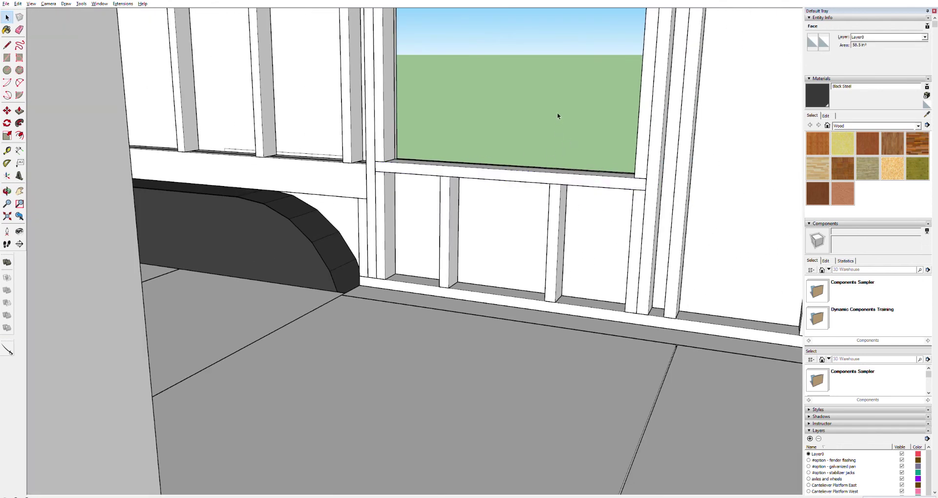
{"action": "left_click", "coordinate": [542, 171]}
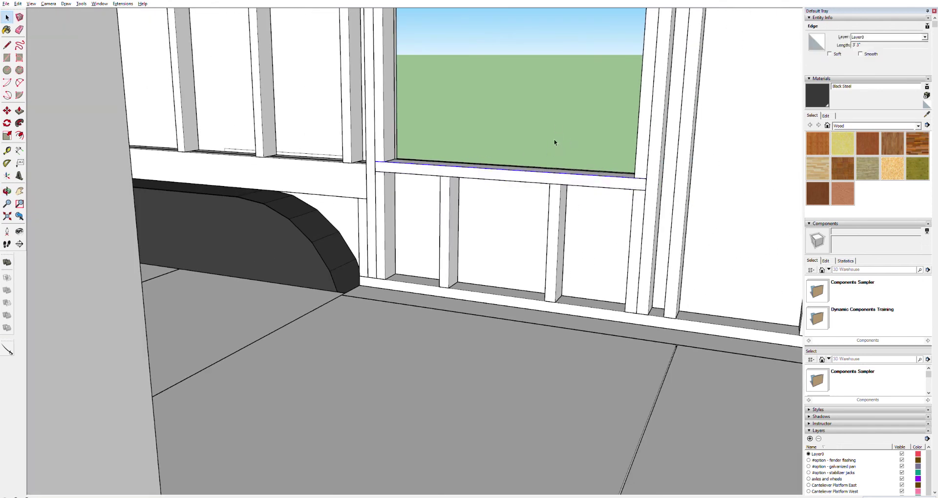
- Select the large window's sill with all its connected geometry to check what it consists of
{"action": "scroll", "coordinate": [537, 170], "scroll_direction": "up", "scroll_amount": 2}
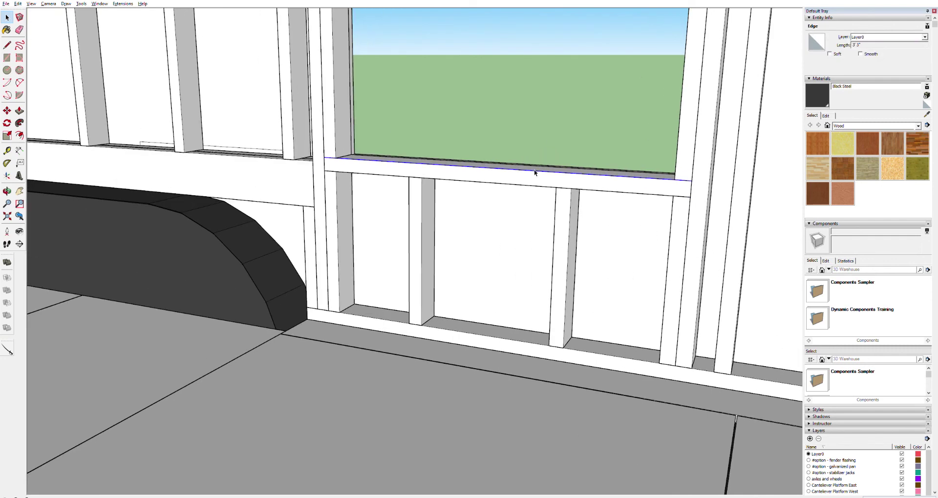
{"action": "triple_click", "coordinate": [515, 173]}
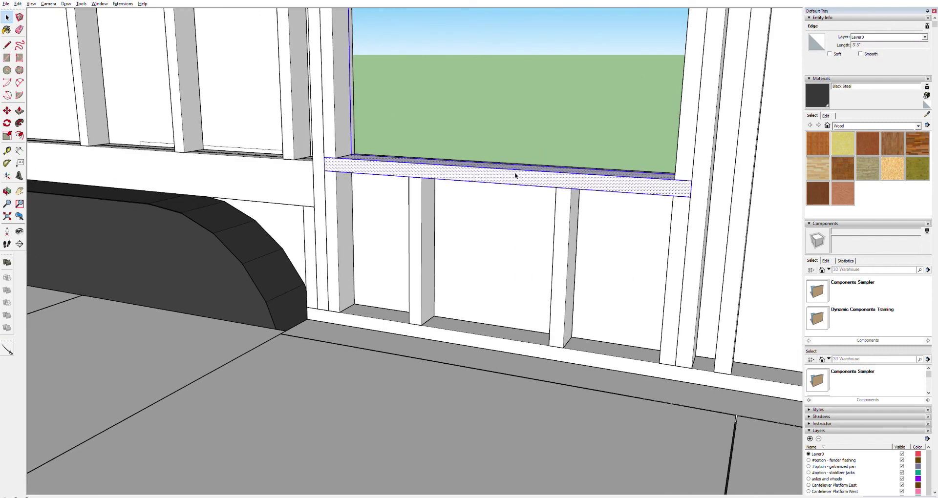
{"action": "left_click", "coordinate": [641, 119]}
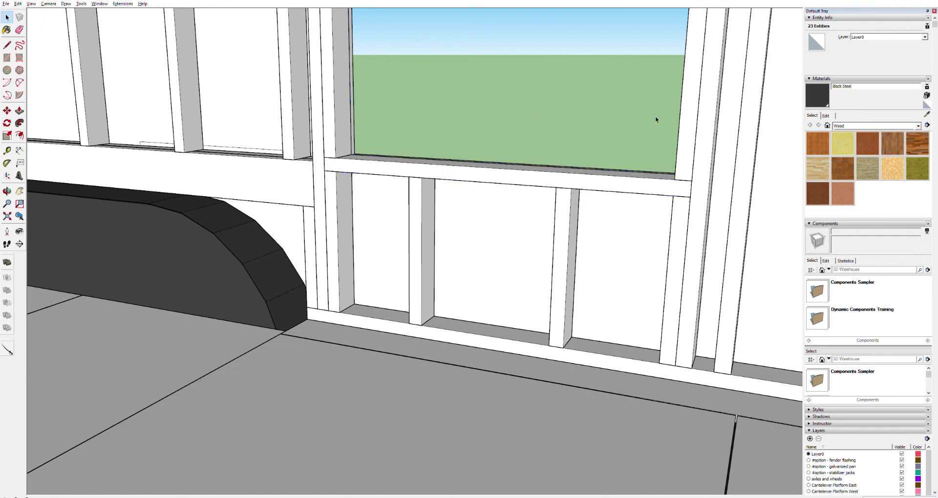
{"action": "left_click", "coordinate": [614, 184]}
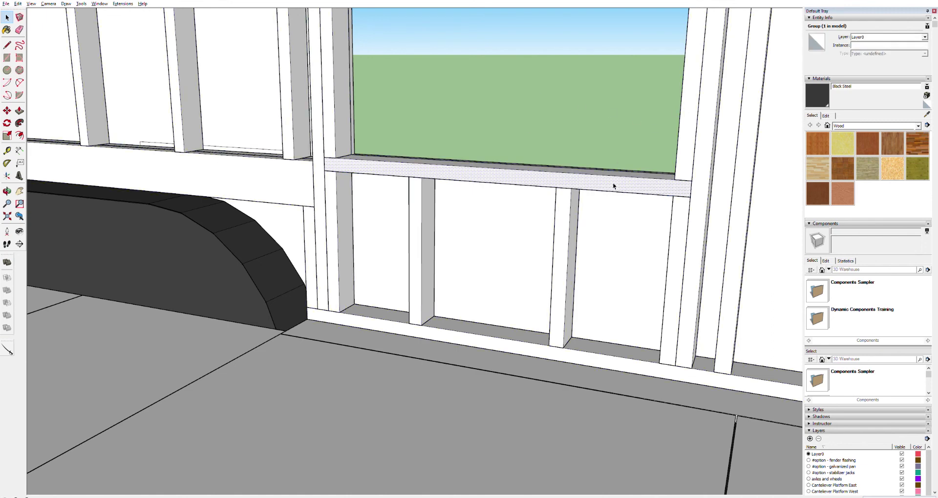
{"action": "left_click", "coordinate": [553, 128]}
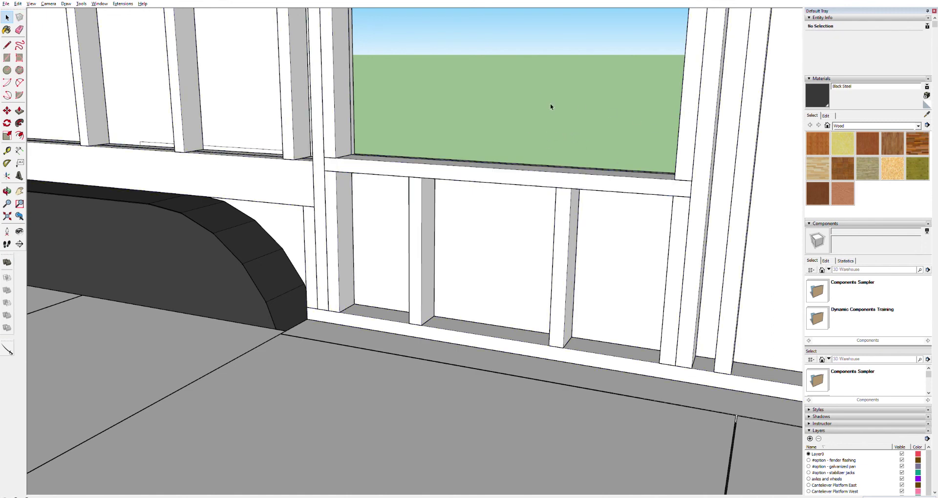
{"action": "scroll", "coordinate": [511, 186], "scroll_direction": "up", "scroll_amount": 2}
{"action": "left_click", "coordinate": [511, 173]}
{"action": "scroll", "coordinate": [518, 181], "scroll_direction": "up", "scroll_amount": 2}
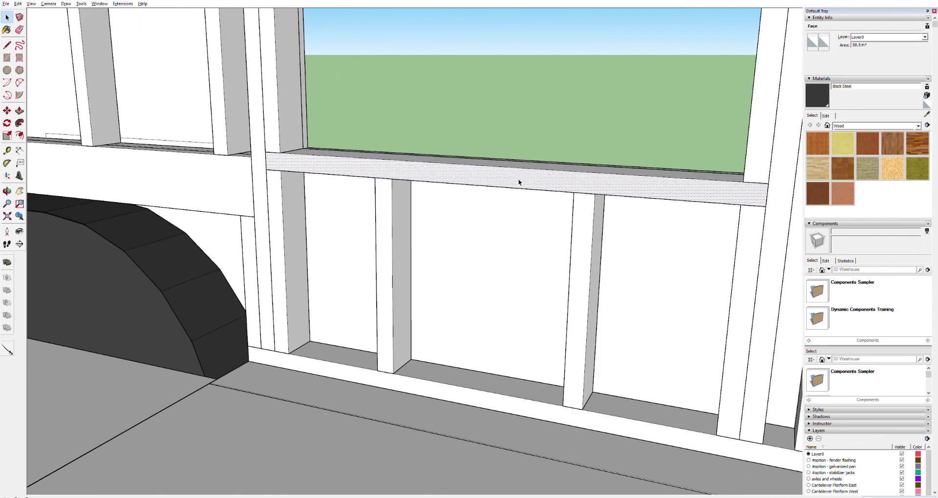
{"action": "triple_click", "coordinate": [518, 180]}
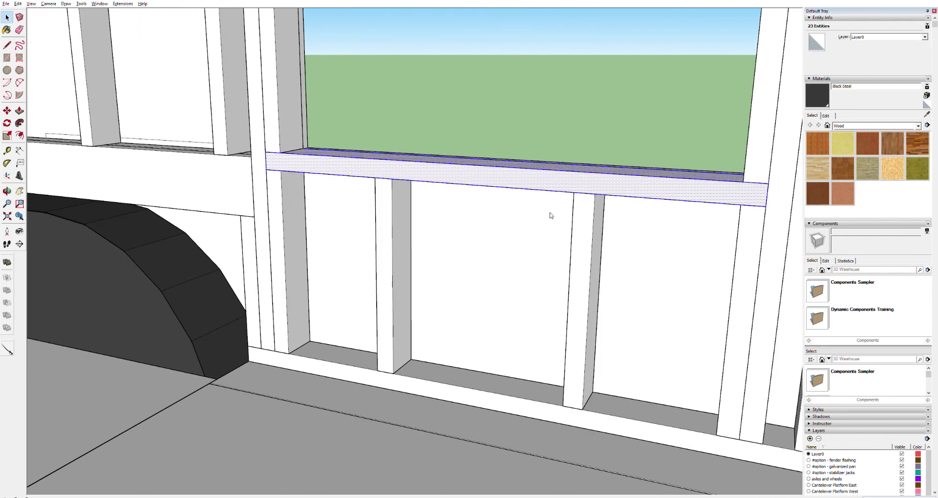
{"action": "left_click", "coordinate": [598, 31]}
{"action": "scroll", "coordinate": [622, 242], "scroll_direction": "down", "scroll_amount": 7}
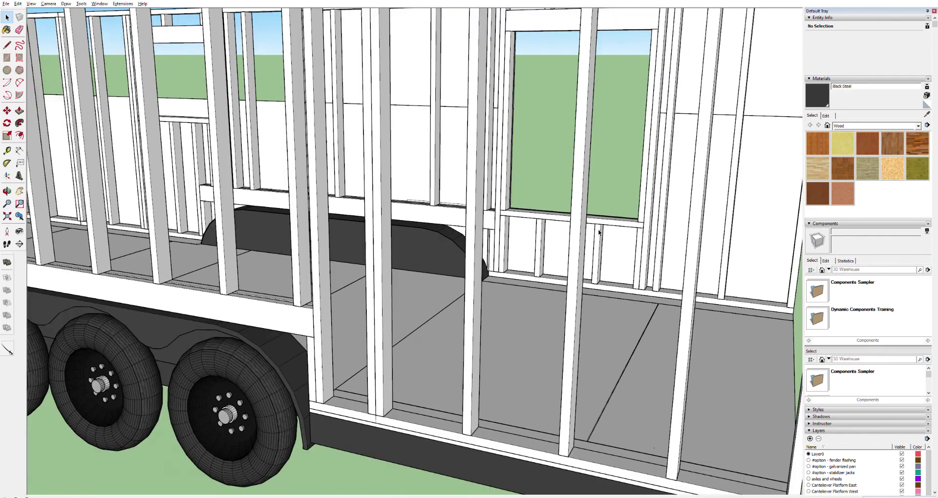
{"action": "scroll", "coordinate": [599, 232], "scroll_direction": "down", "scroll_amount": 4}
{"action": "middle_click_drag", "start_coordinate": [608, 228], "coordinate": [478, 158]}
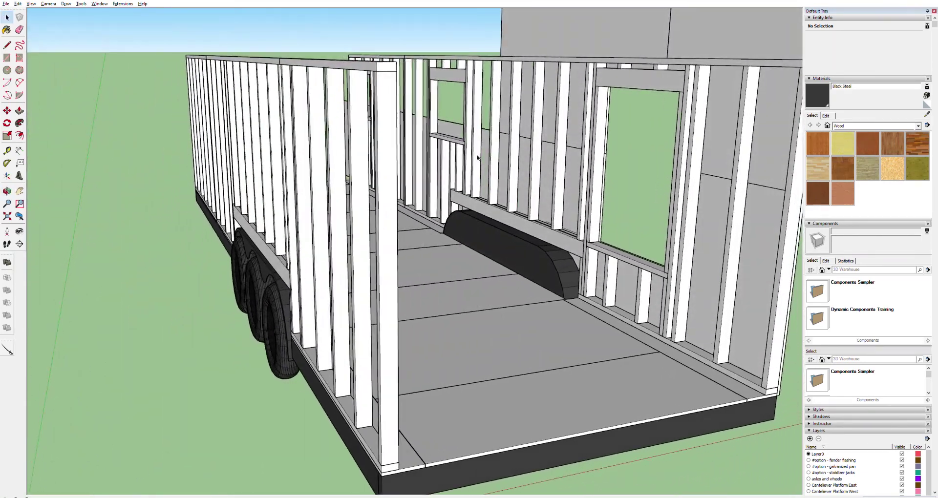
- Check inside the wall group whether the small window's sill is a separate component
{"action": "left_click", "coordinate": [455, 139]}
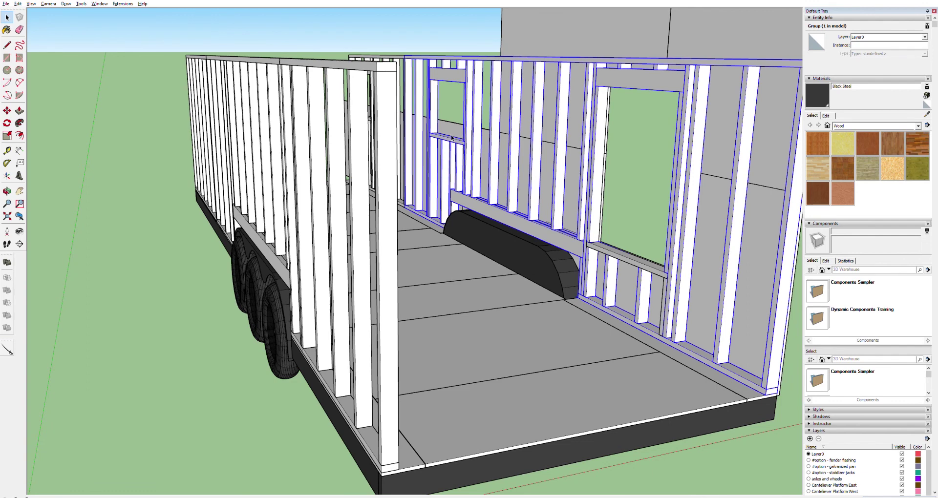
{"action": "double_click", "coordinate": [451, 138]}
{"action": "left_click", "coordinate": [452, 138]}
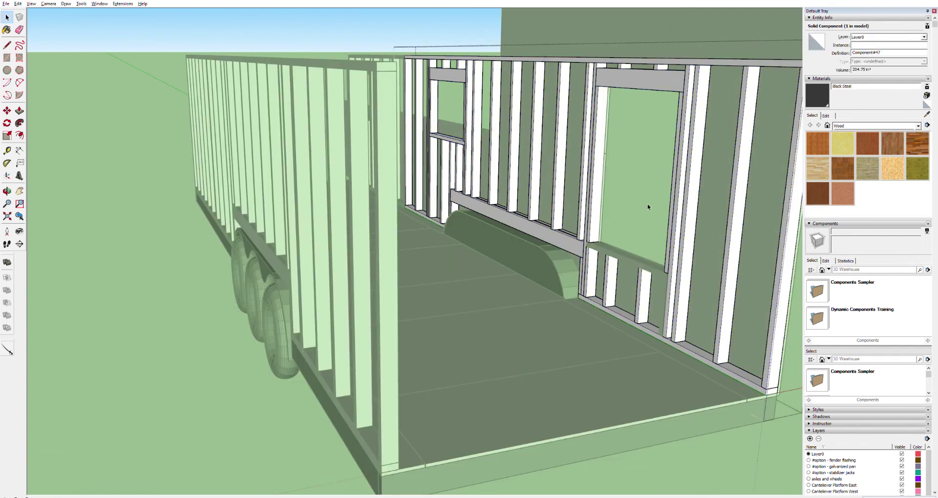
{"action": "left_click", "coordinate": [636, 236]}
{"action": "left_click", "coordinate": [729, 43]}
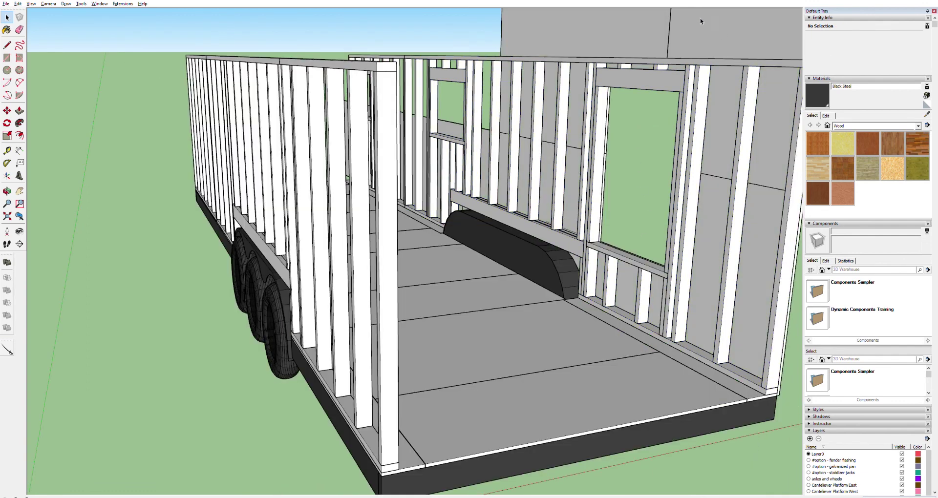
- Turn the large window's loose sill and its connected geometry into a component
{"action": "left_click", "coordinate": [636, 255]}
{"action": "left_click", "coordinate": [645, 193]}
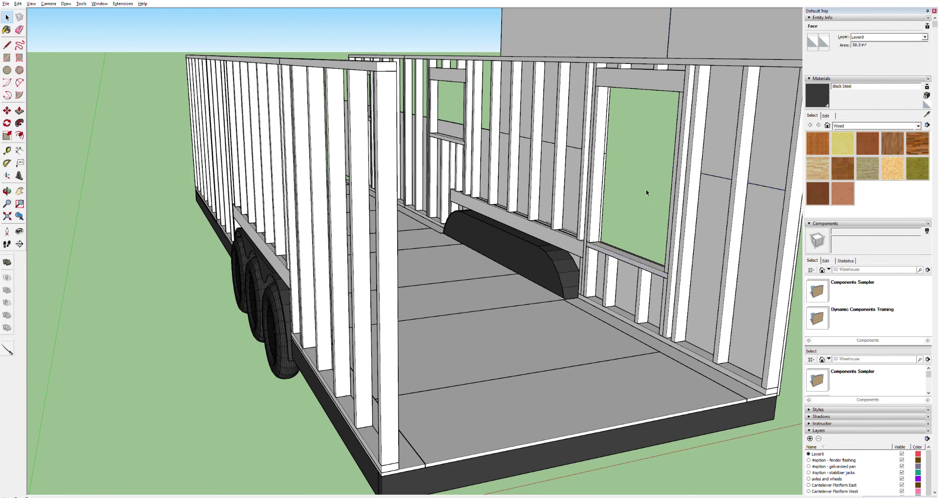
{"action": "left_click", "coordinate": [644, 257]}
{"action": "left_click", "coordinate": [736, 259]}
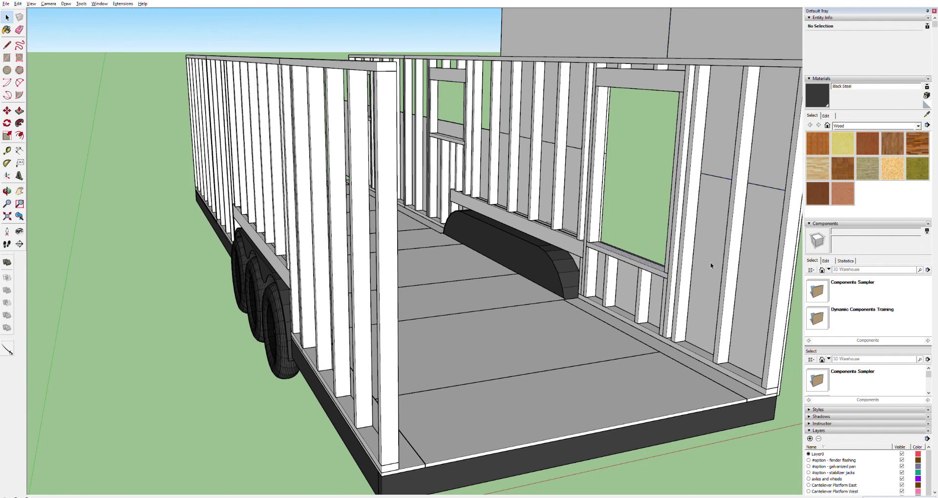
{"action": "left_click", "coordinate": [736, 259]}
{"action": "left_click", "coordinate": [651, 162]}
{"action": "left_click", "coordinate": [629, 255]}
{"action": "left_click", "coordinate": [629, 256]}
{"action": "left_click", "coordinate": [644, 168]}
{"action": "left_click", "coordinate": [630, 258]}
{"action": "triple_click", "coordinate": [630, 258]}
{"action": "key", "text": "g"}
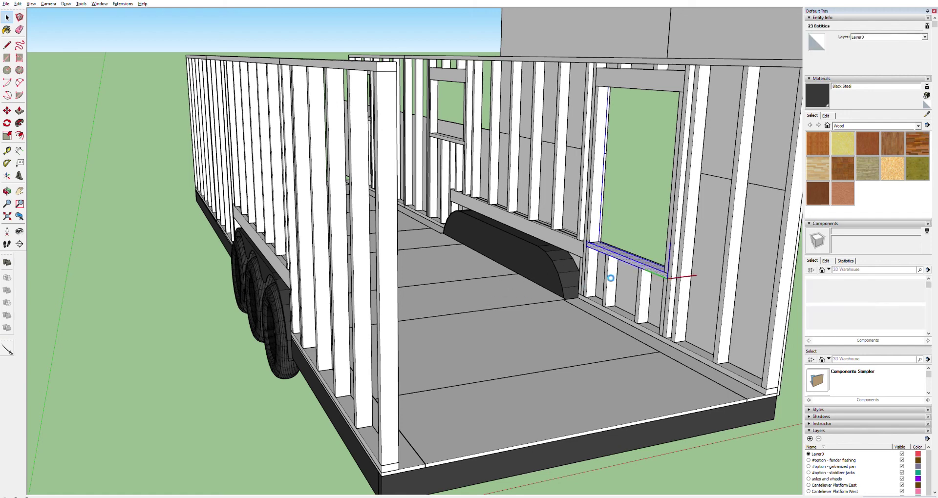
{"action": "left_click", "coordinate": [633, 251]}
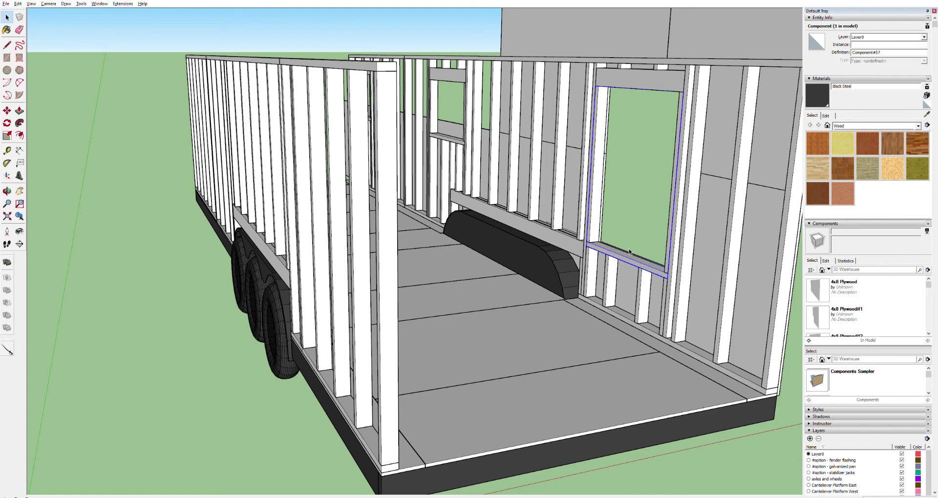
- Inspect the large window's sill component from within, and delete it from the wall
{"action": "scroll", "coordinate": [629, 250], "scroll_direction": "up", "scroll_amount": 5}
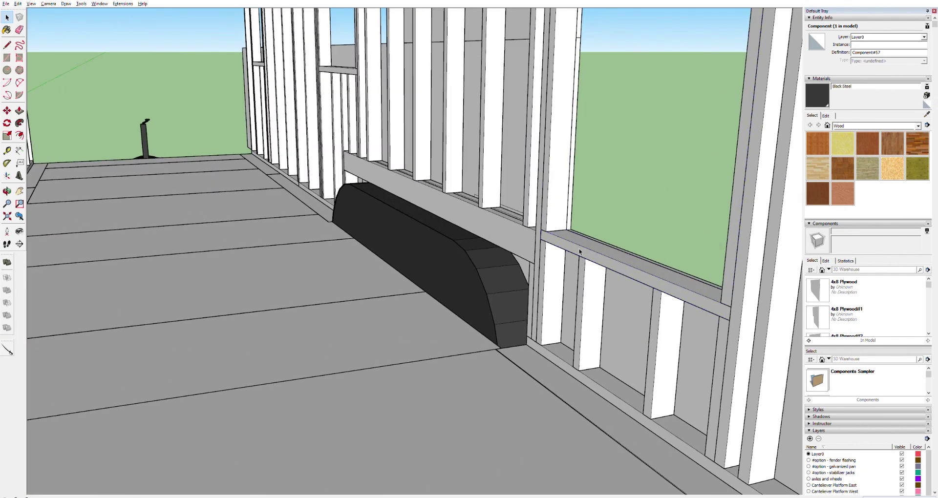
{"action": "double_click", "coordinate": [588, 251]}
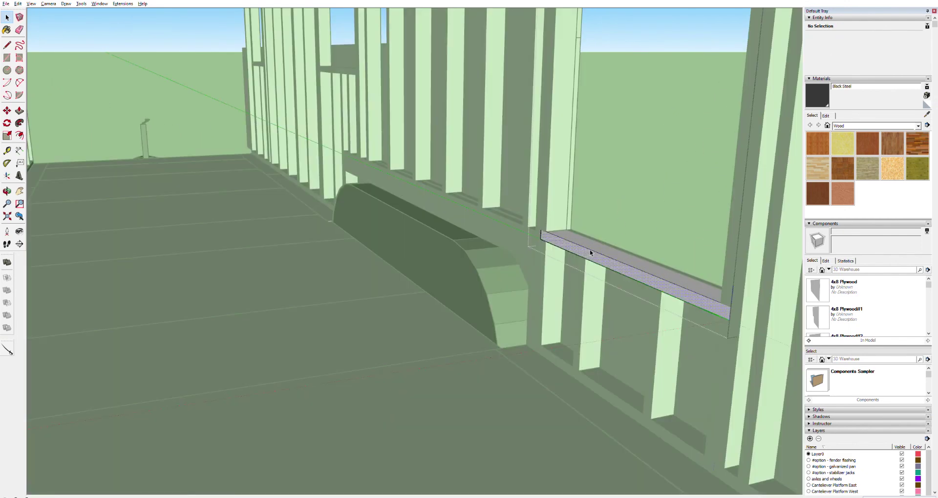
{"action": "left_click", "coordinate": [631, 227]}
{"action": "middle_click_drag", "start_coordinate": [628, 226], "coordinate": [746, 231]}
{"action": "scroll", "coordinate": [744, 230], "scroll_direction": "up", "scroll_amount": 3}
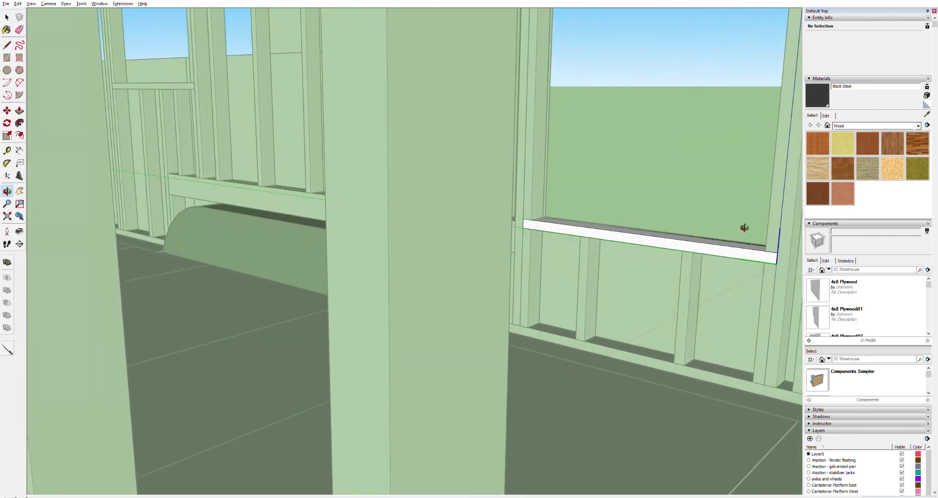
{"action": "scroll", "coordinate": [639, 242], "scroll_direction": "up", "scroll_amount": 4}
{"action": "middle_click_drag", "start_coordinate": [647, 236], "coordinate": [488, 211]}
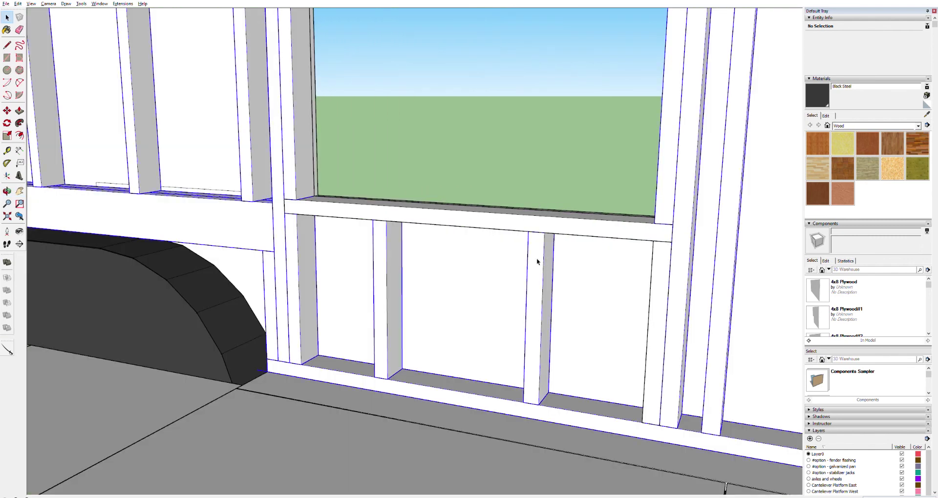
{"action": "left_click", "coordinate": [548, 218]}
{"action": "key", "text": "g"}
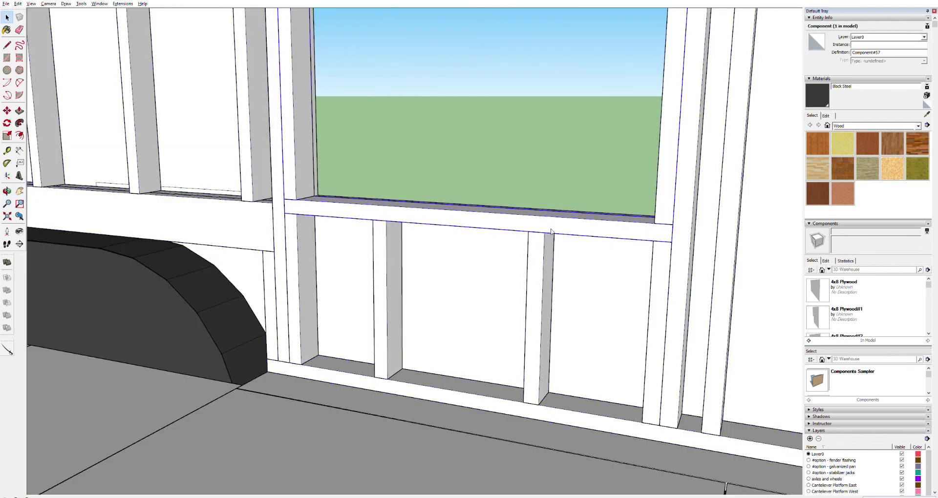
{"action": "key", "text": "Delete"}
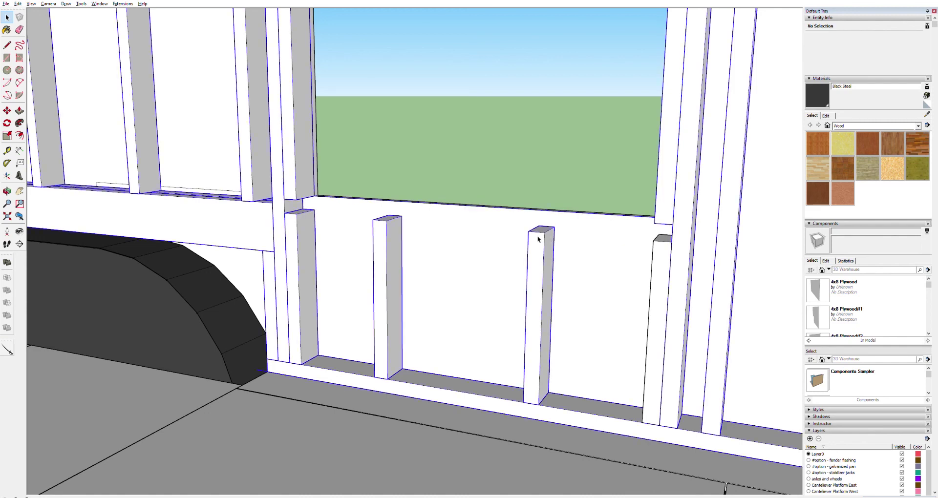
- Shorten the matching cripple studs below the large window by lowering one stud's top face with Push/Pull
{"action": "left_click", "coordinate": [541, 233]}
{"action": "double_click", "coordinate": [542, 230]}
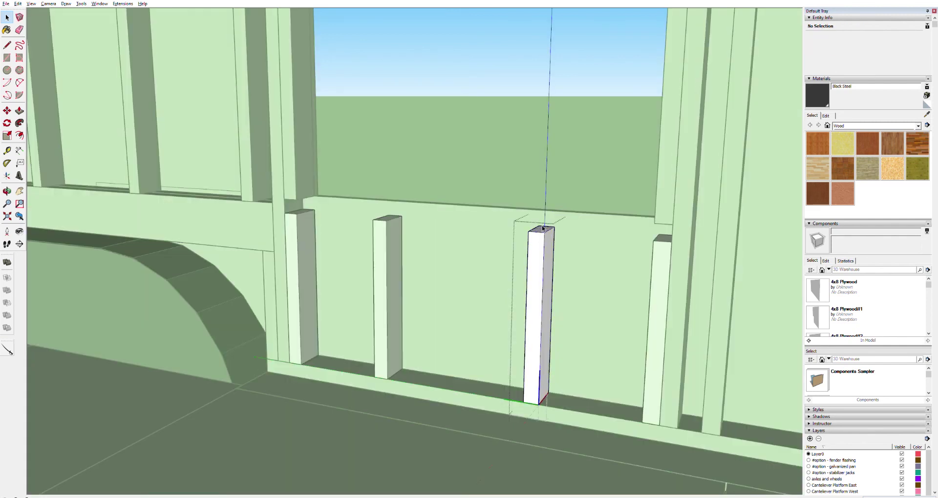
{"action": "left_click", "coordinate": [542, 227]}
{"action": "key", "text": "p"}
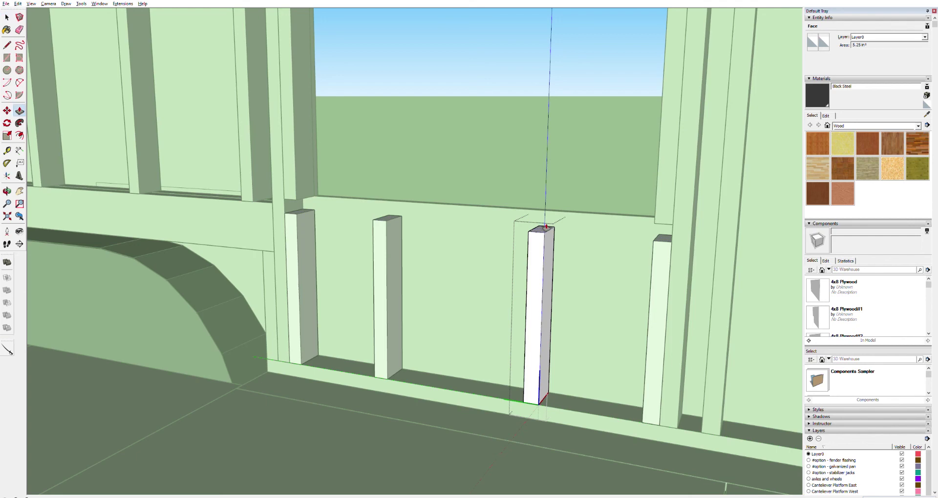
{"action": "left_click_drag", "start_coordinate": [547, 226], "coordinate": [547, 234]}
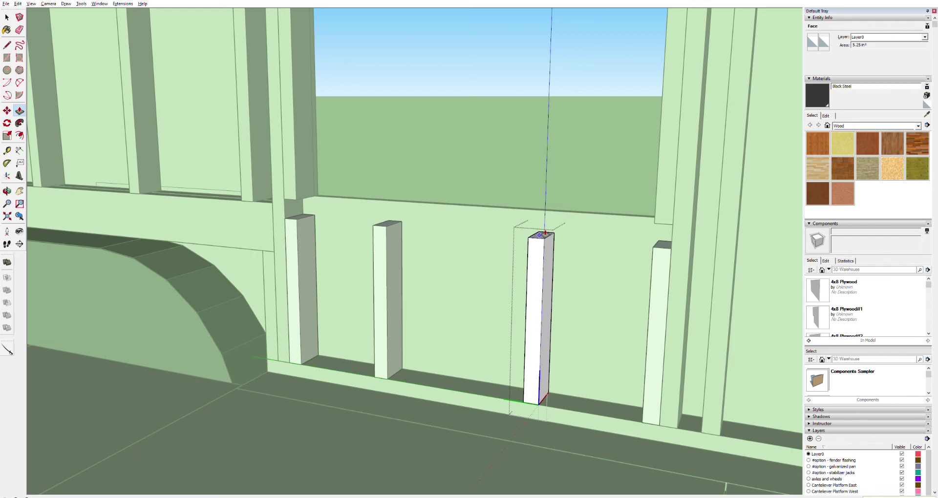
- Lower the cripple studs' top faces further with Push/Pull and leave the stud's component
{"action": "left_click_drag", "start_coordinate": [546, 233], "coordinate": [544, 234]}
{"action": "key", "text": "space"}
{"action": "left_click", "coordinate": [510, 170]}
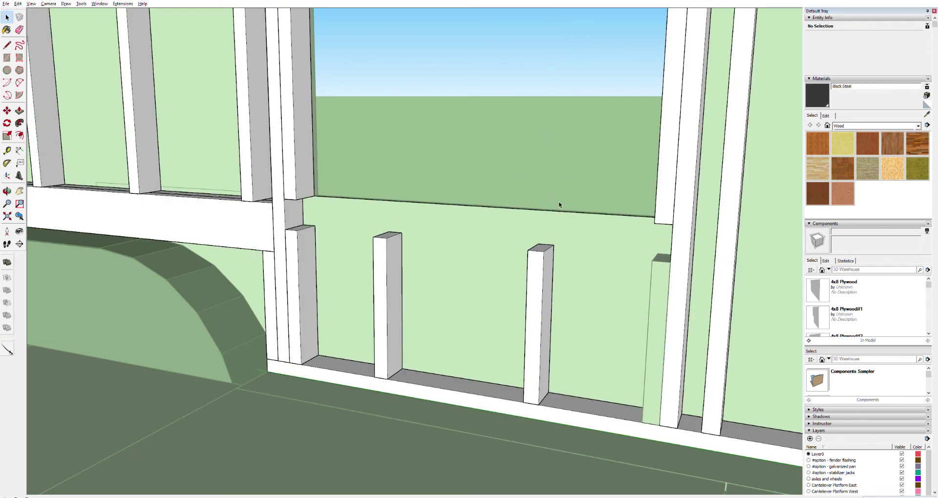
- Undo the shortening of the cripple studs and the removal of the large window's sill
{"action": "key", "text": "Right"}
{"action": "key", "text": "Escape"}
{"action": "key", "text": "ctrl+z"}
{"action": "key", "text": "ctrl+z"}
{"action": "key", "text": "ctrl+z"}
{"action": "key", "text": "ctrl+z"}
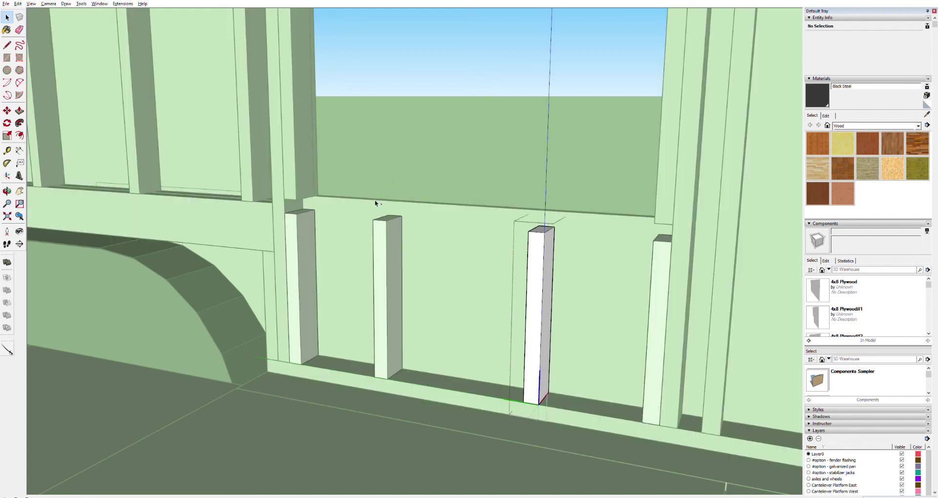
{"action": "key", "text": "ctrl+z"}
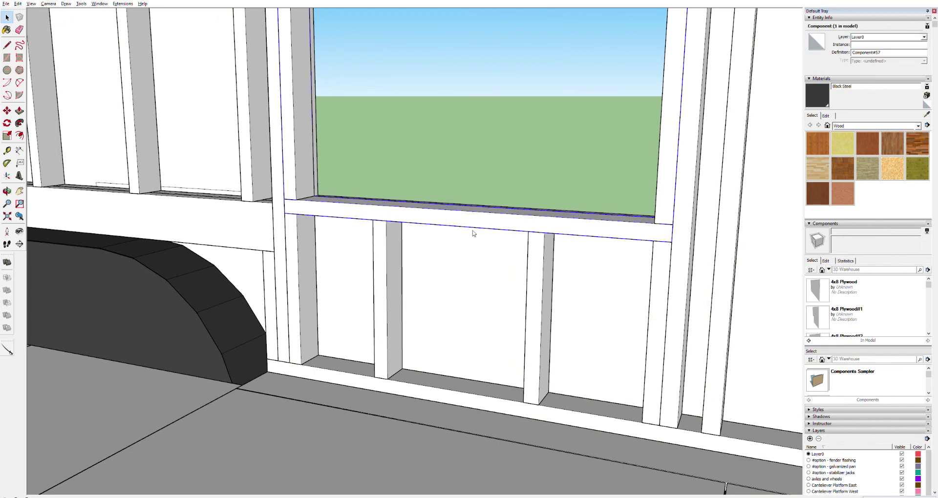
- Remove the large window's sill component and shorten the cripple studs below it by 1.5 inches with Push/Pull
{"action": "key", "text": "Delete"}
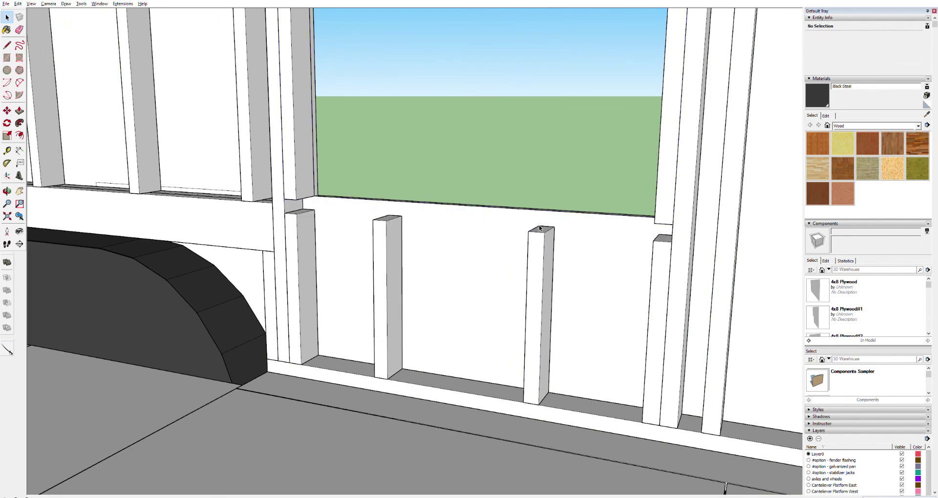
{"action": "double_click", "coordinate": [540, 228]}
{"action": "left_click", "coordinate": [541, 229]}
{"action": "key", "text": "p"}
{"action": "left_click_drag", "start_coordinate": [543, 225], "coordinate": [543, 233]}
{"action": "type", "text": "1.5"}
{"action": "key", "text": "Return"}
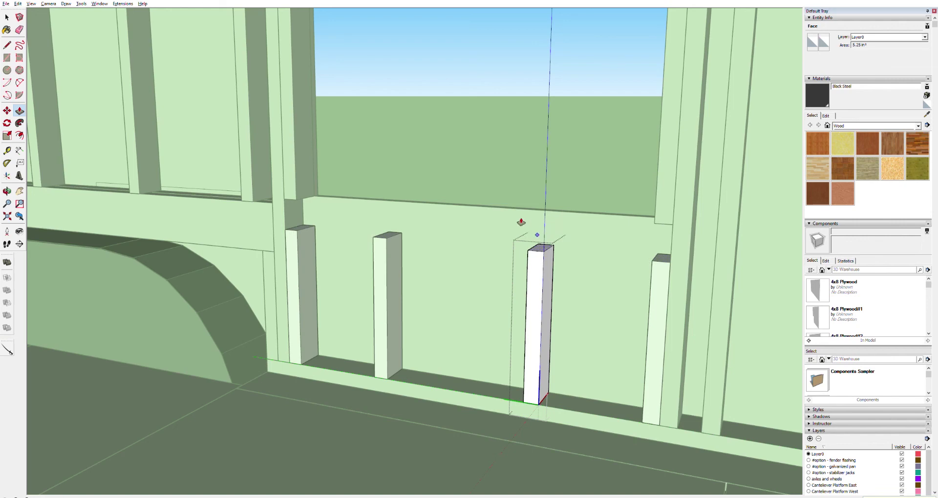
{"action": "key", "text": "space"}
{"action": "left_click", "coordinate": [461, 150]}
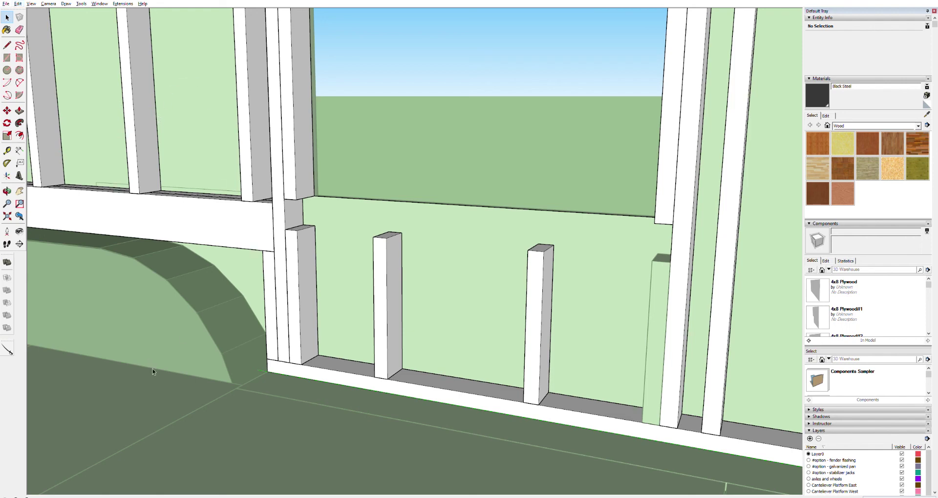
- Paste the large window's sill back in its original place and try to copy it directly underneath from its lower corner
{"action": "left_click", "coordinate": [151, 402]}
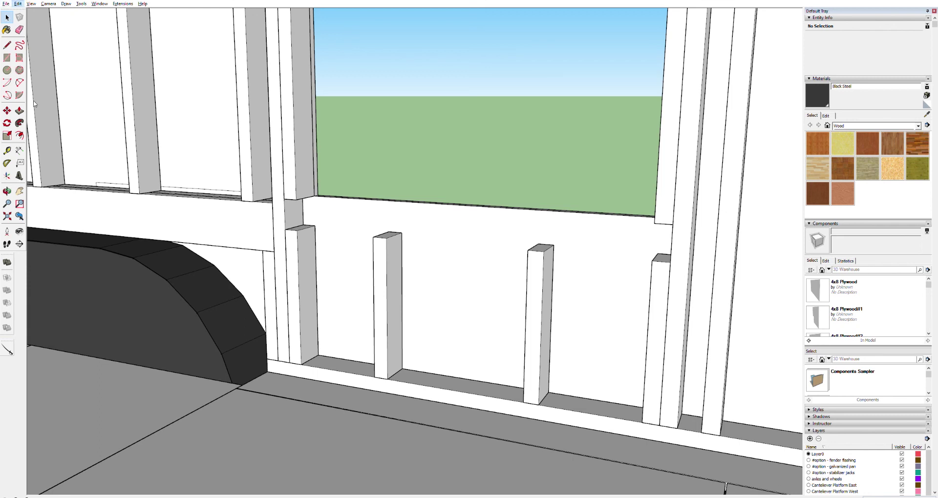
{"action": "left_click", "coordinate": [154, 117]}
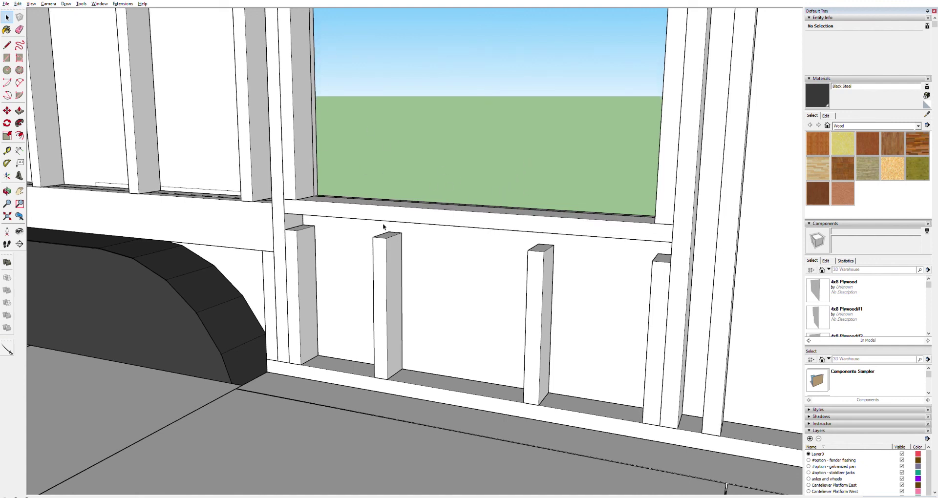
{"action": "left_click", "coordinate": [395, 210]}
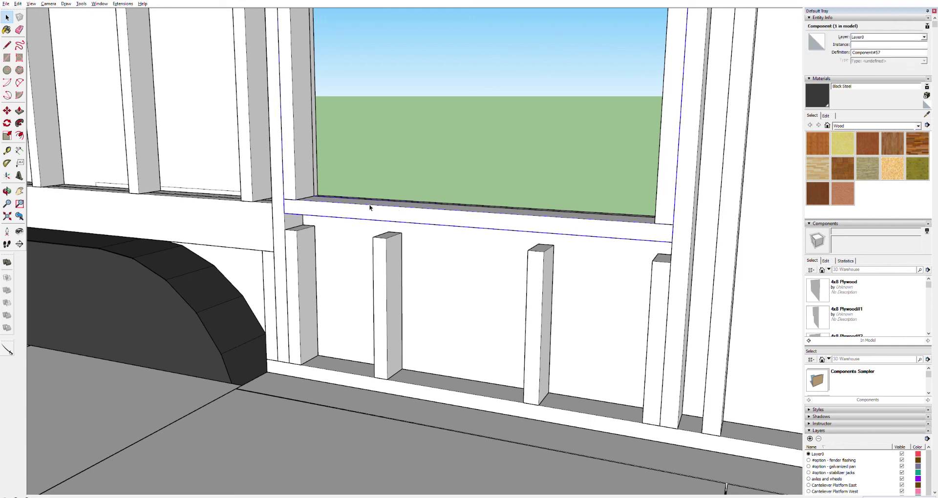
{"action": "key", "text": "m"}
{"action": "left_click", "coordinate": [672, 241]}
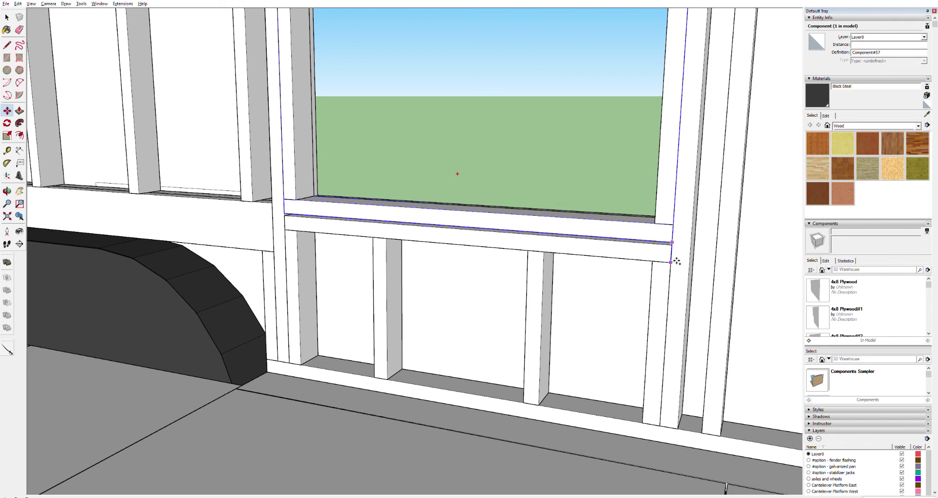
{"action": "key", "text": "Escape"}
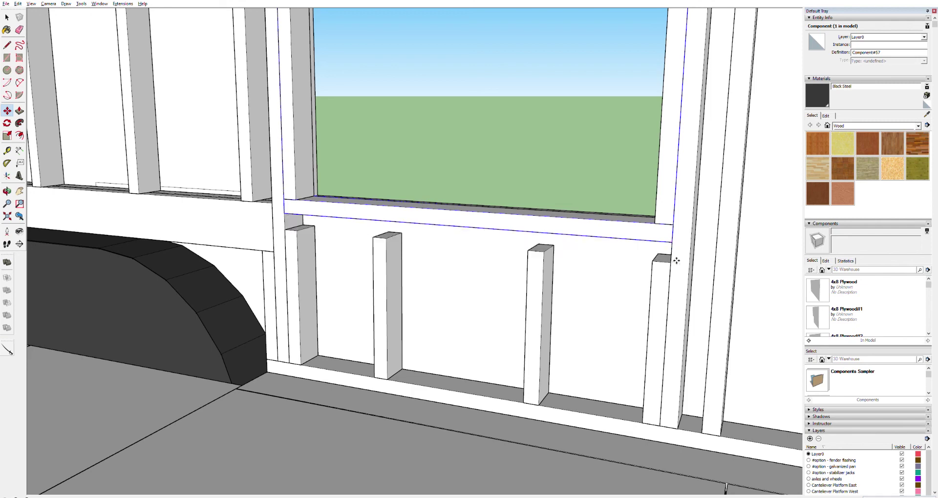
- Undo the sill's paste and the 1.5-inch shortening of the cripple studs, leaving the stud's component
{"action": "key", "text": "ctrl+z"}
{"action": "key", "text": "ctrl+z"}
{"action": "key", "text": "ctrl+z"}
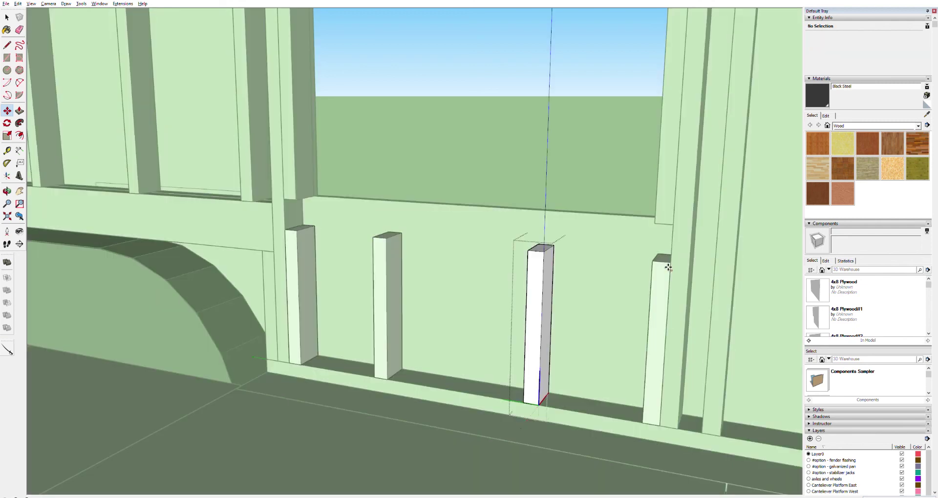
{"action": "key", "text": "ctrl+z"}
{"action": "key", "text": "space"}
{"action": "left_click", "coordinate": [493, 160]}
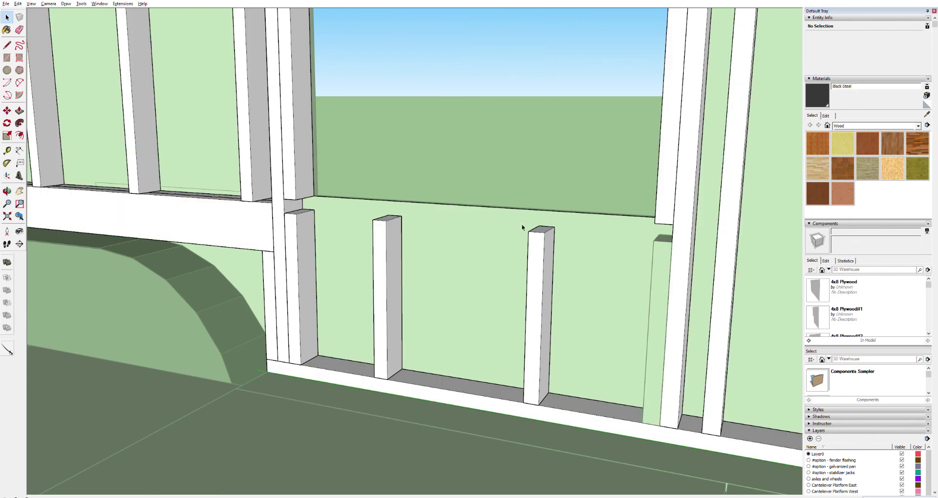
- Shorten the matching cripple studs by repeating the last Push/Pull distance twice on one stud's top face
{"action": "triple_click", "coordinate": [542, 231]}
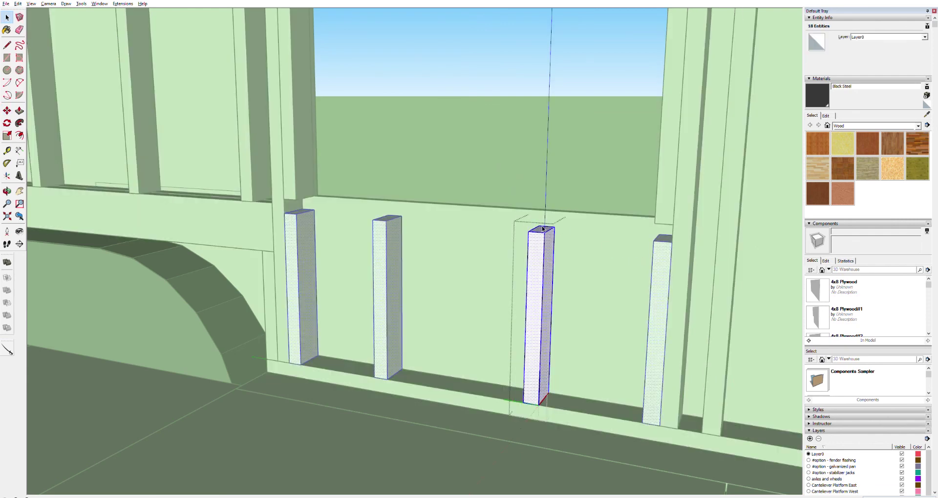
{"action": "key", "text": "p"}
{"action": "double_click", "coordinate": [545, 228]}
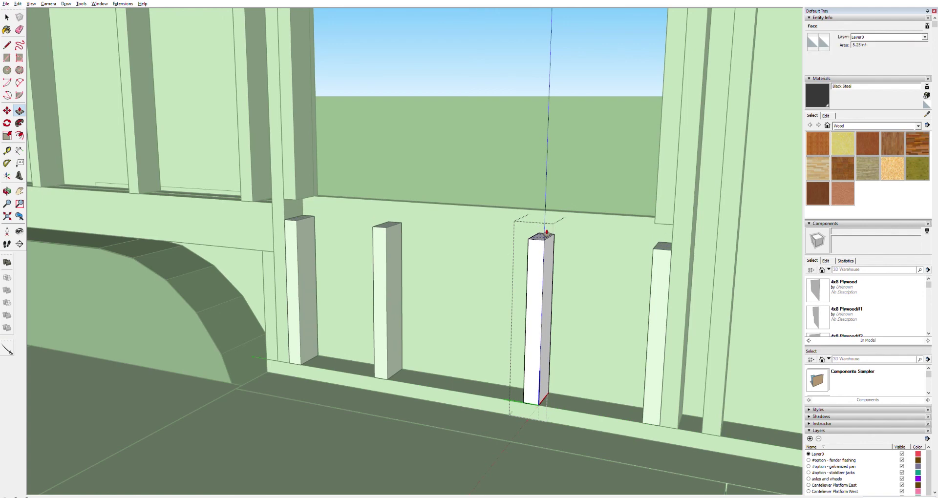
{"action": "double_click", "coordinate": [543, 225]}
{"action": "key", "text": "space"}
{"action": "left_click", "coordinate": [495, 126]}
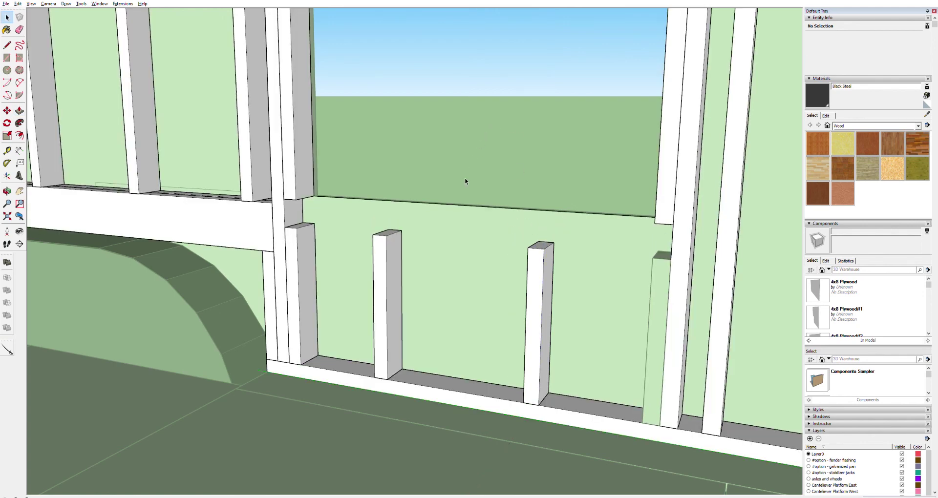
- Leave the wall group and paste the large window's sill back in its original place
{"action": "left_click", "coordinate": [18, 4]}
{"action": "left_click", "coordinate": [54, 359]}
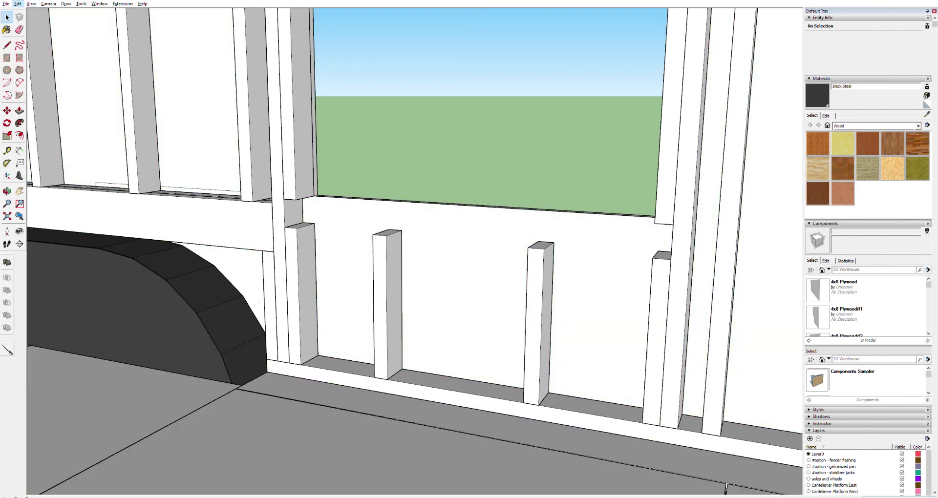
{"action": "left_click", "coordinate": [149, 117]}
- Inspect the front face and upper edge inside the large window's sill component
{"action": "left_click", "coordinate": [669, 232]}
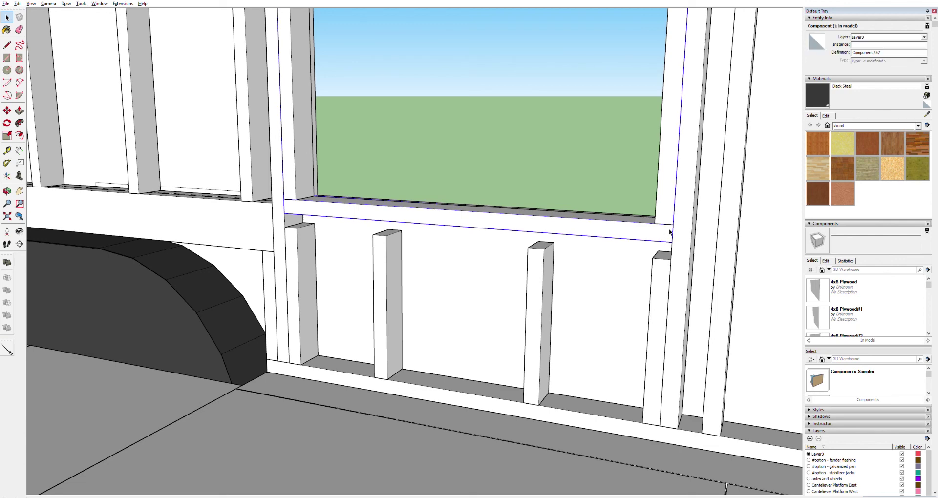
{"action": "double_click", "coordinate": [660, 232]}
{"action": "left_click", "coordinate": [644, 230]}
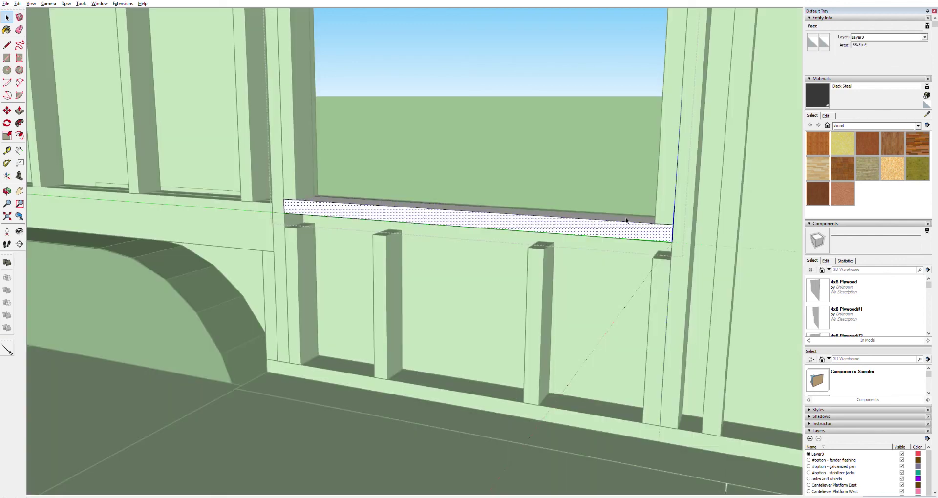
{"action": "left_click", "coordinate": [589, 216]}
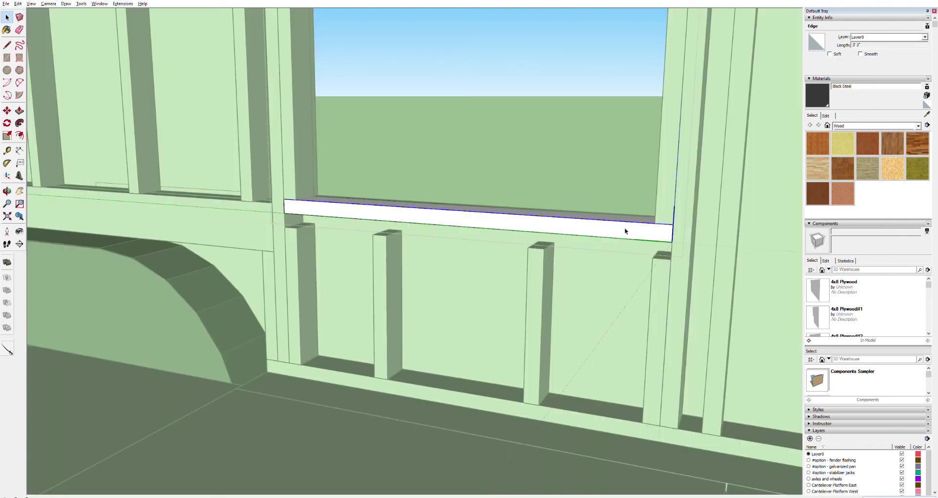
{"action": "key", "text": "m"}
{"action": "key", "text": "space"}
{"action": "left_click", "coordinate": [489, 88]}
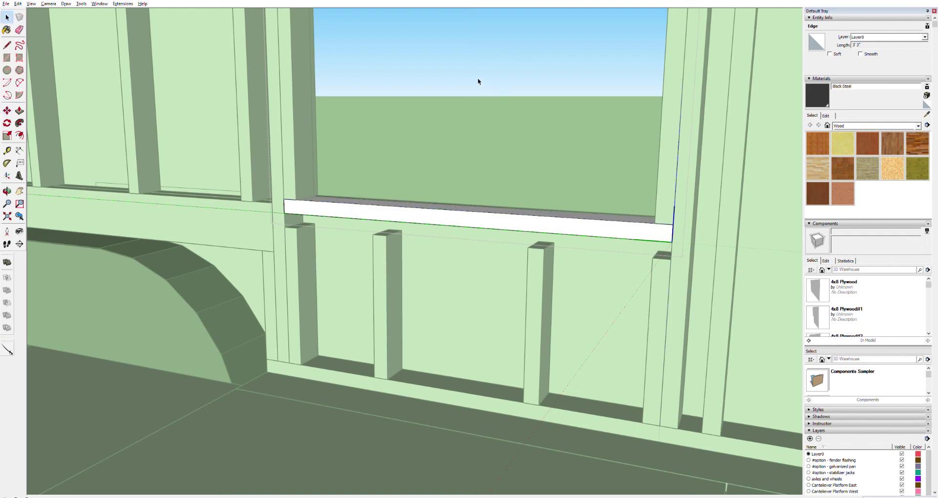
{"action": "left_click", "coordinate": [95, 326]}
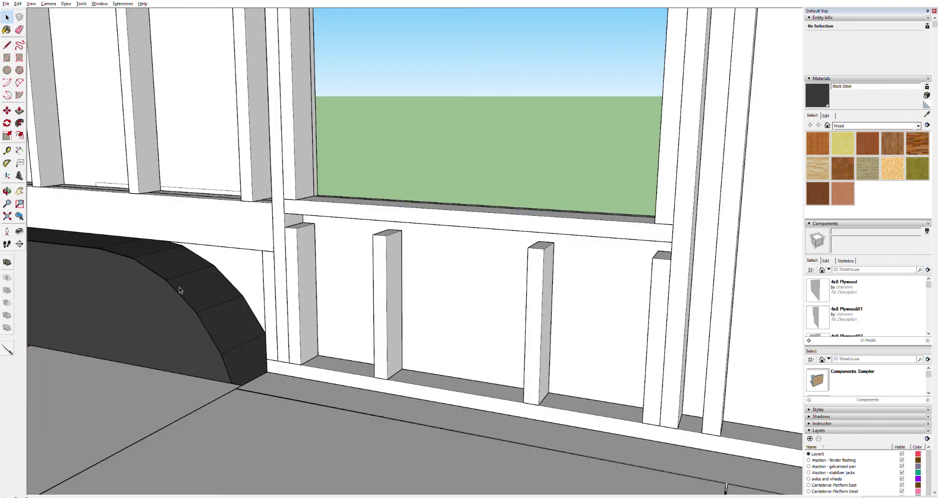
- Check which pieces around the large window belong to the sill component and which to the wall framing group
{"action": "left_click", "coordinate": [378, 208]}
{"action": "scroll", "coordinate": [657, 227], "scroll_direction": "down", "scroll_amount": 8}
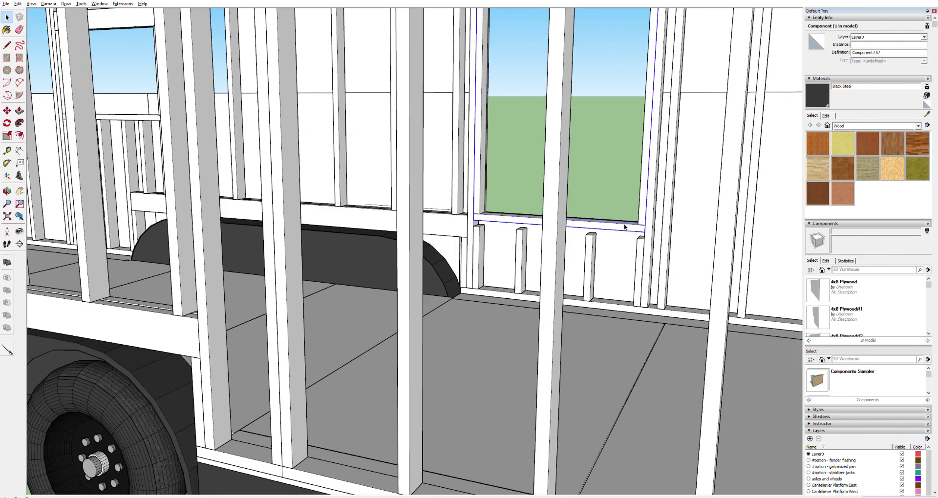
{"action": "scroll", "coordinate": [641, 224], "scroll_direction": "up", "scroll_amount": 2}
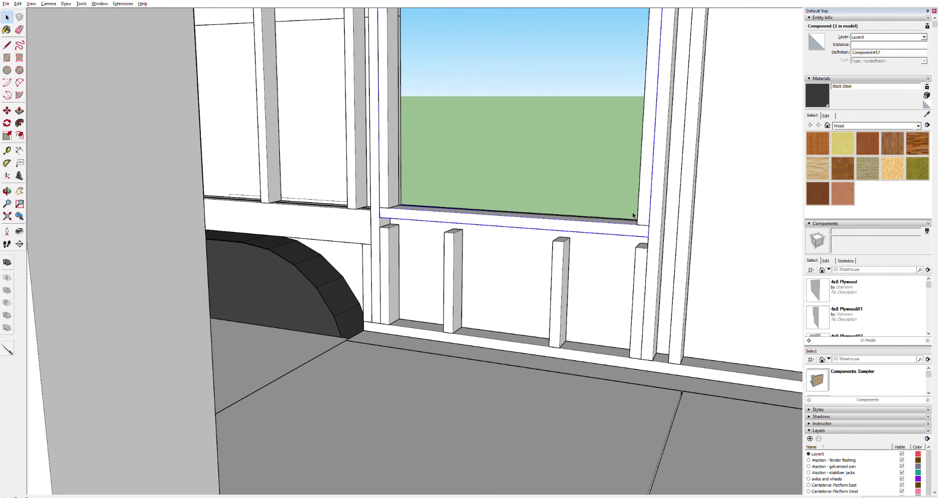
{"action": "scroll", "coordinate": [609, 198], "scroll_direction": "up", "scroll_amount": 4}
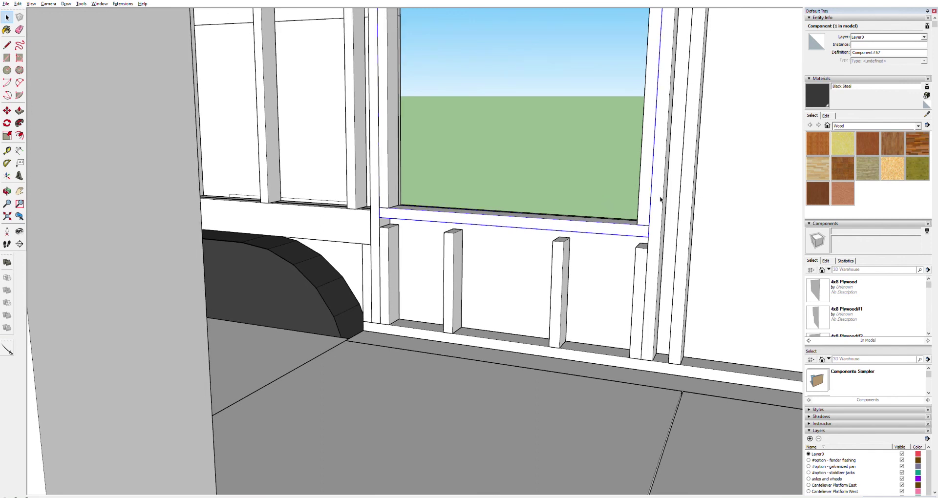
{"action": "left_click", "coordinate": [655, 156]}
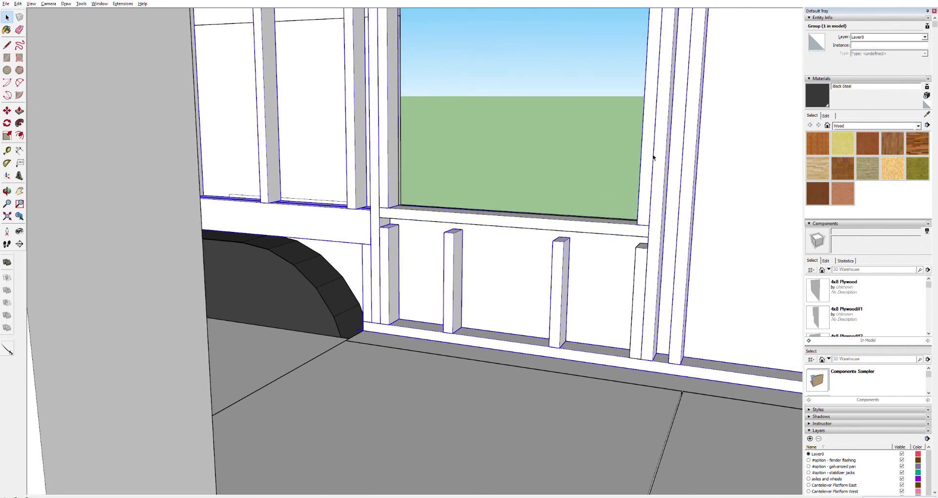
{"action": "left_click", "coordinate": [587, 203]}
{"action": "left_click", "coordinate": [658, 189]}
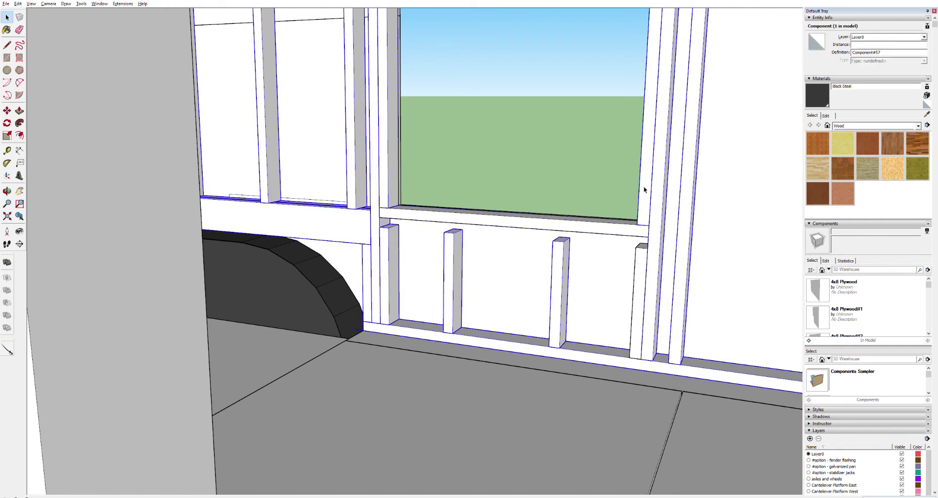
{"action": "left_click", "coordinate": [612, 226]}
{"action": "scroll", "coordinate": [386, 91], "scroll_direction": "up", "scroll_amount": 4}
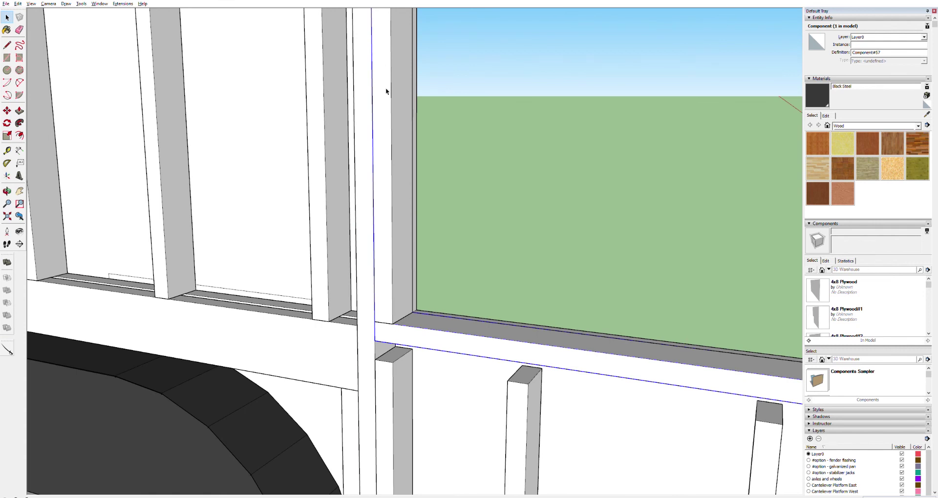
{"action": "left_click", "coordinate": [394, 105]}
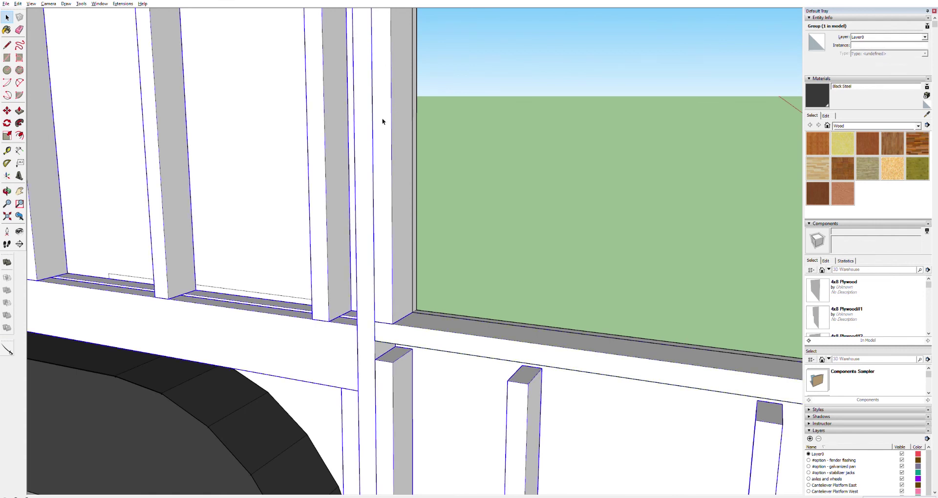
{"action": "left_click", "coordinate": [516, 343]}
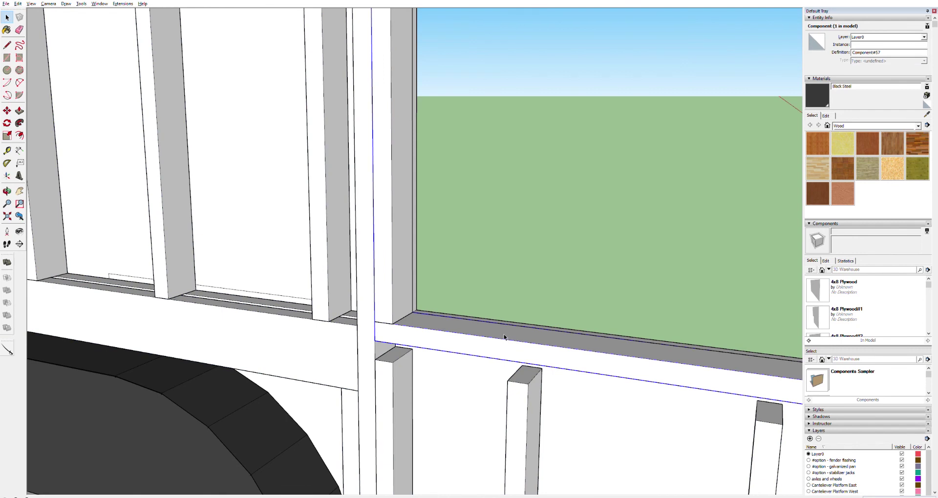
{"action": "left_click", "coordinate": [394, 294]}
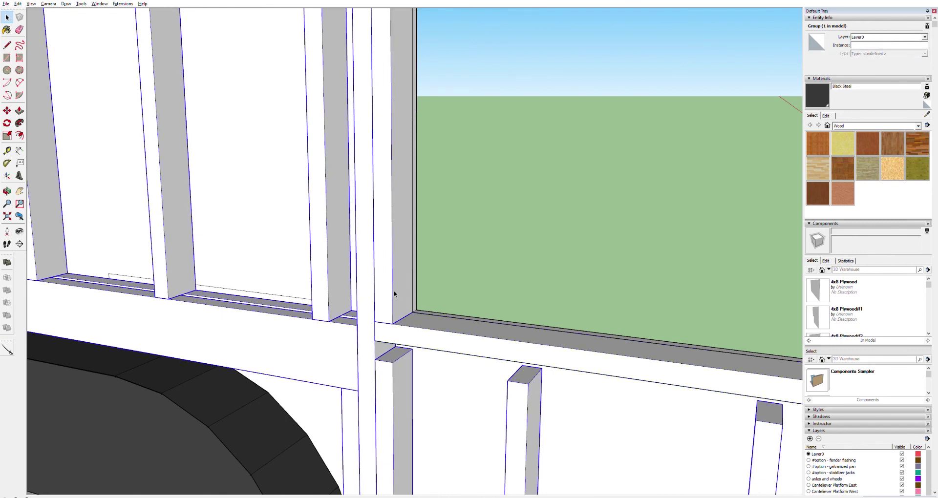
- Delete the wall framing group around the large window and select the sill component
{"action": "left_click", "coordinate": [394, 295]}
{"action": "left_click", "coordinate": [425, 347]}
{"action": "key", "text": "Delete"}
{"action": "left_click", "coordinate": [411, 327]}
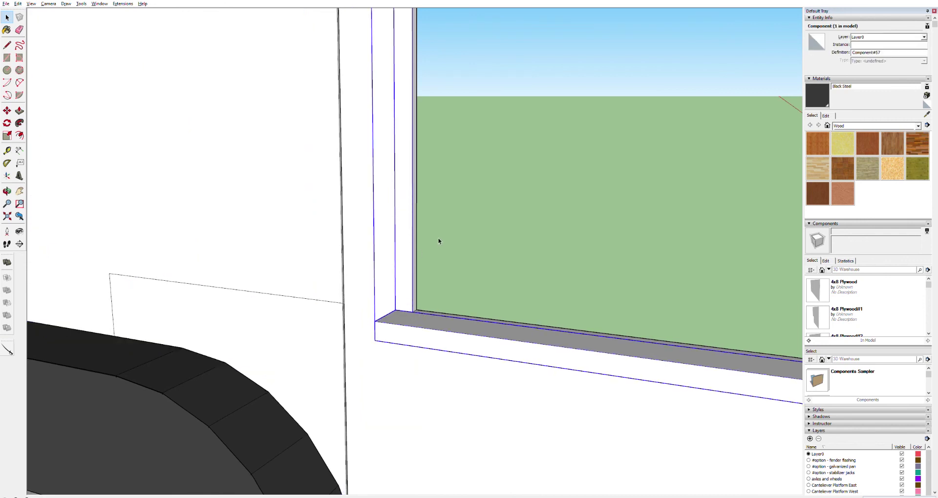
- Move the large window's sill component out of the wall opening into the clear space inside the house
{"action": "key", "text": "h"}
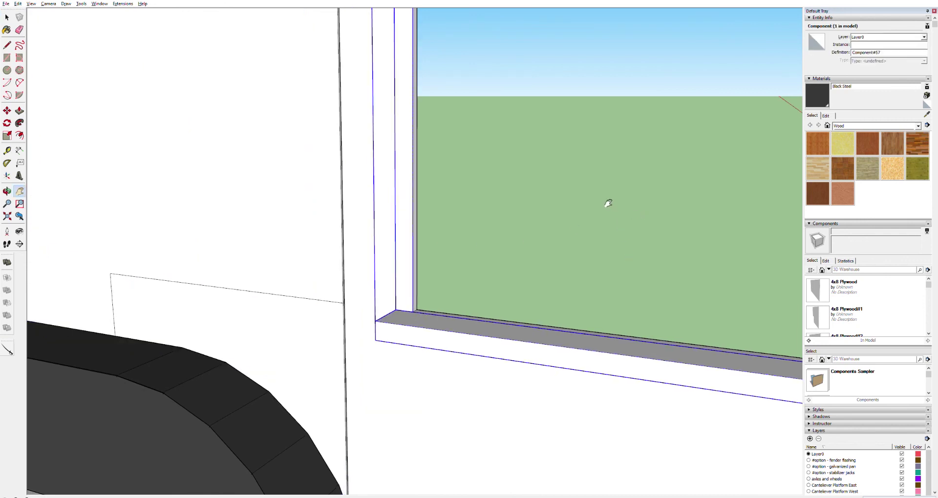
{"action": "scroll", "coordinate": [595, 362], "scroll_direction": "down", "scroll_amount": 5}
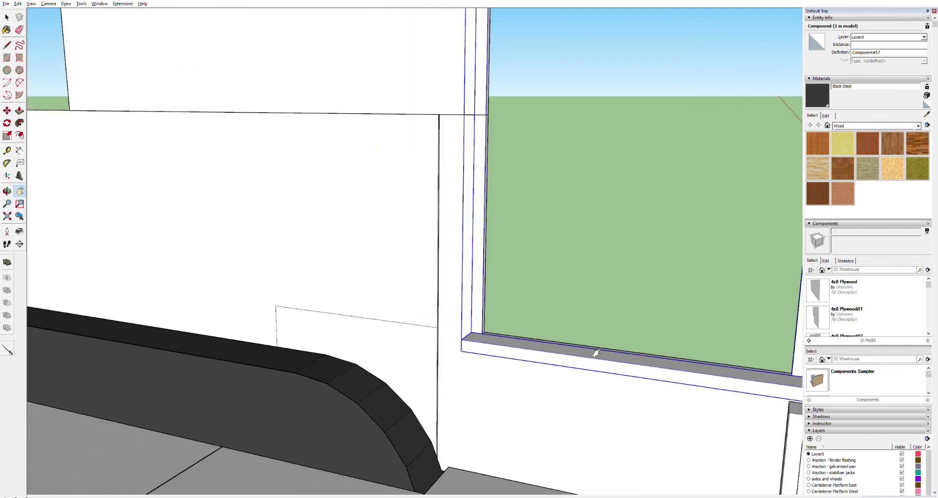
{"action": "left_click_drag", "start_coordinate": [659, 287], "coordinate": [328, 281]}
{"action": "middle_click_drag", "start_coordinate": [328, 281], "coordinate": [745, 220], "text": "shift"}
{"action": "key", "text": "m"}
{"action": "left_click_drag", "start_coordinate": [287, 422], "coordinate": [533, 409]}
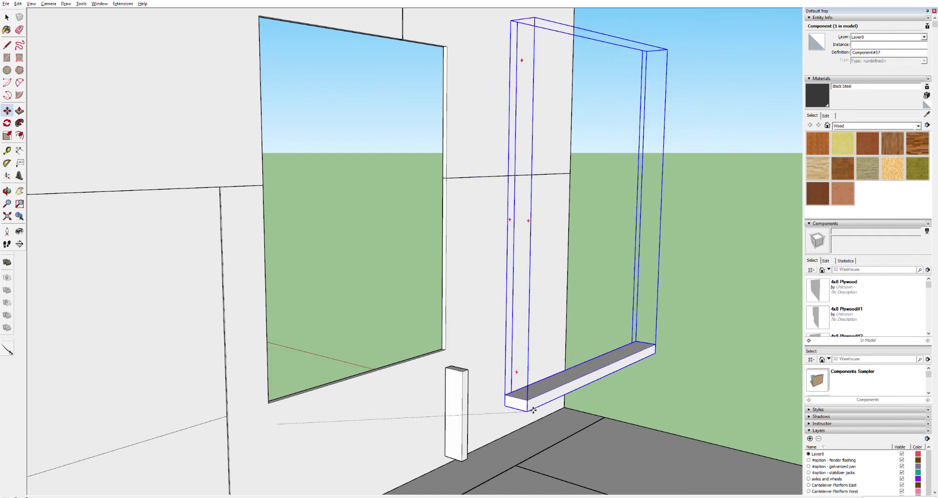
{"action": "key", "text": "space"}
{"action": "left_click", "coordinate": [684, 318]}
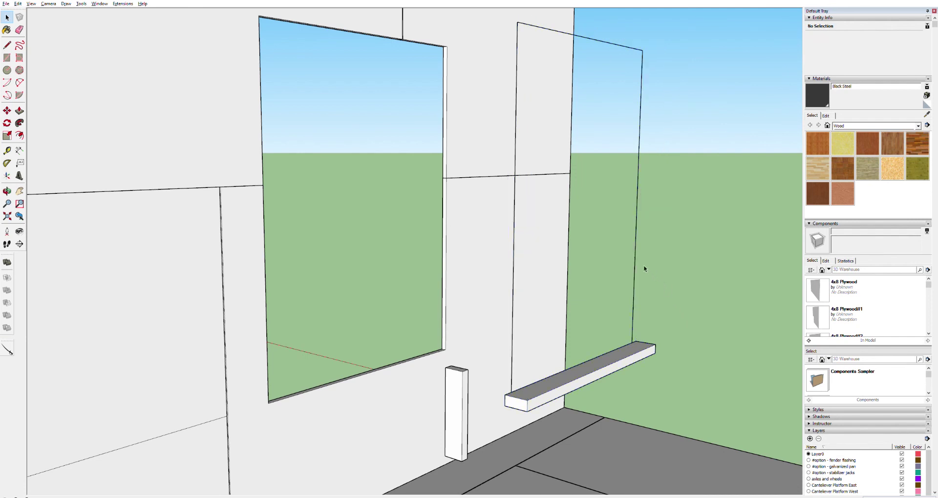
- Try to erase the leftover window outline above the loose sill without opening its component, and undo the erasure
{"action": "key", "text": "o"}
{"action": "left_click_drag", "start_coordinate": [601, 318], "coordinate": [166, 289]}
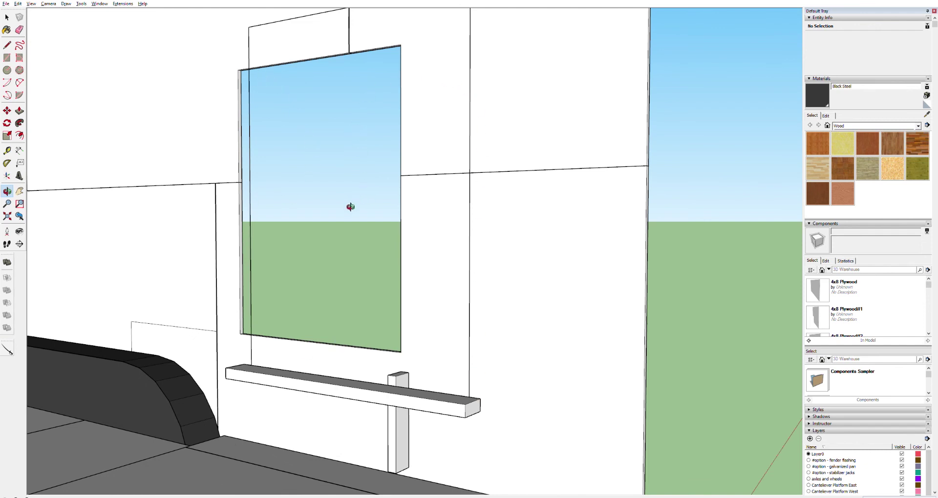
{"action": "key", "text": "space"}
{"action": "key", "text": "e"}
{"action": "left_click", "coordinate": [471, 276]}
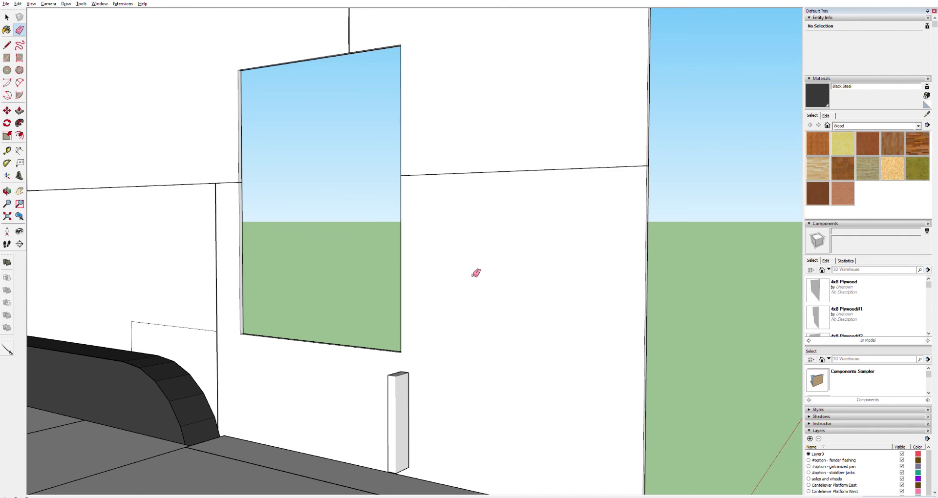
{"action": "key", "text": "ctrl+z"}
- Erase the leftover window outline edges inside the loose sill component, close it and select the cleaned sill
{"action": "key", "text": "space"}
{"action": "triple_click", "coordinate": [436, 402]}
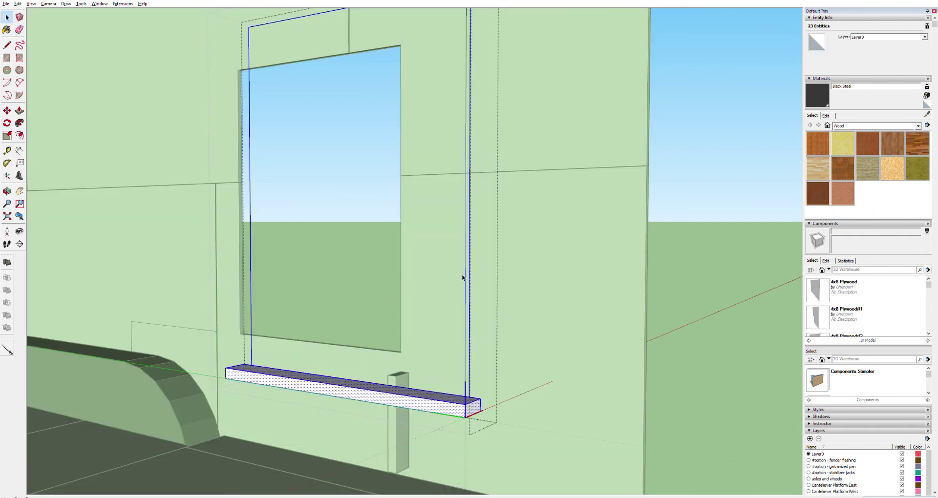
{"action": "key", "text": "e"}
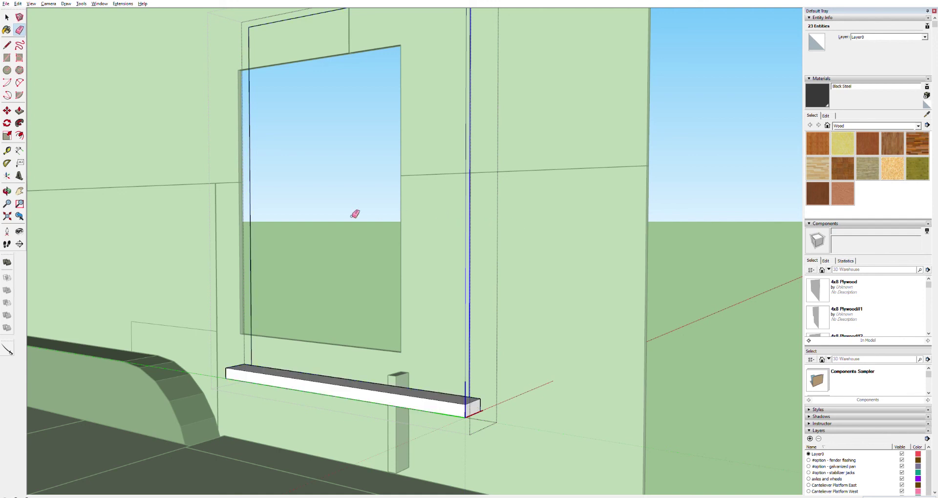
{"action": "left_click_drag", "start_coordinate": [224, 221], "coordinate": [223, 221]}
{"action": "left_click_drag", "start_coordinate": [265, 19], "coordinate": [289, 49]}
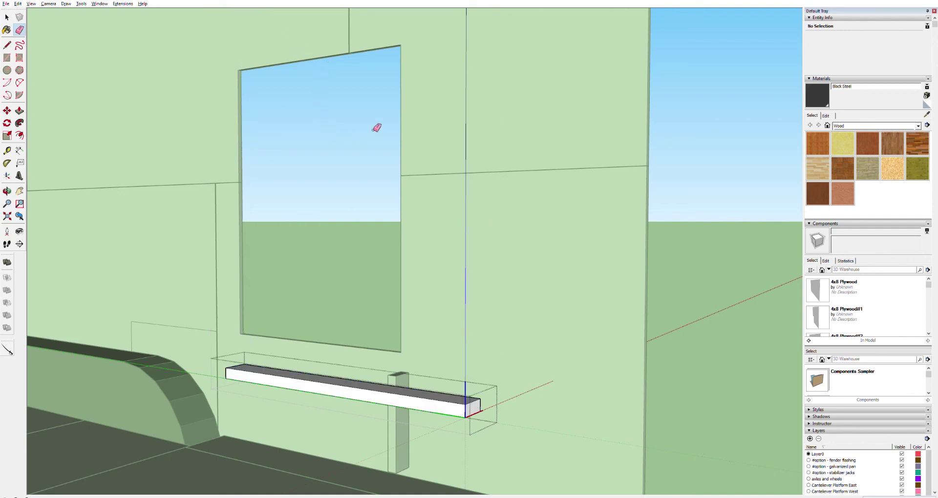
{"action": "key", "text": "space"}
{"action": "left_click", "coordinate": [654, 154]}
{"action": "left_click", "coordinate": [385, 402]}
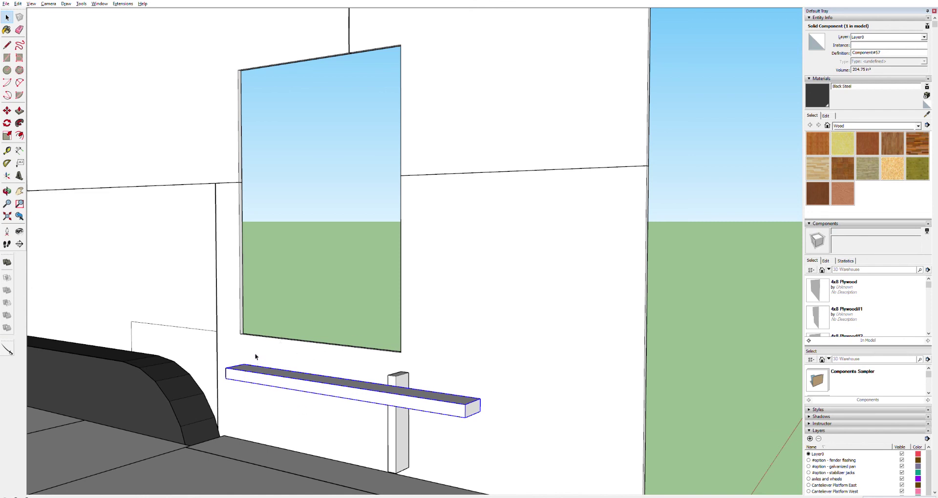
- Undo the sill clean-up and relocation and the deletion of the wall framing group
{"action": "middle_click_drag", "start_coordinate": [276, 324], "coordinate": [156, 306]}
{"action": "key", "text": "Return"}
{"action": "key", "text": "ctrl+z"}
{"action": "key", "text": "ctrl+z"}
{"action": "key", "text": "ctrl+z"}
{"action": "key", "text": "ctrl+z"}
{"action": "key", "text": "ctrl+z"}
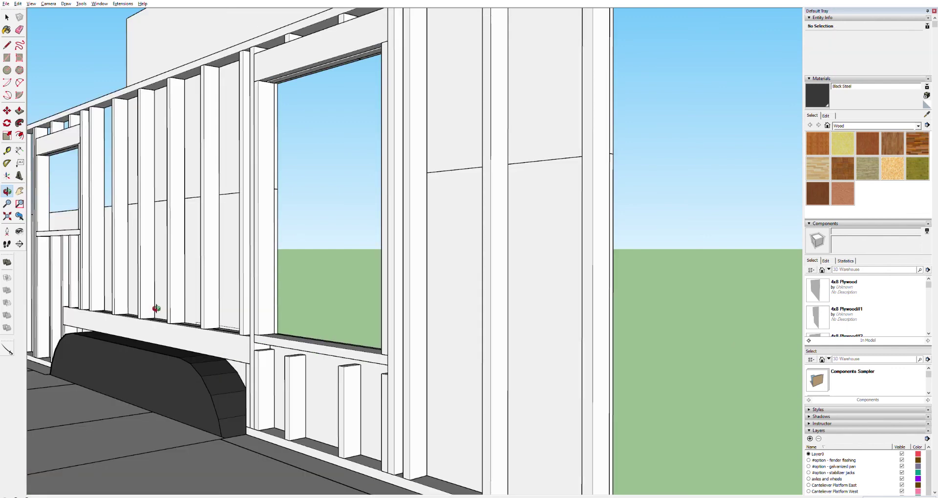
- Try deleting the wall framing group around the large window, and undo the deletion
{"action": "key", "text": "space"}
{"action": "left_click", "coordinate": [400, 351]}
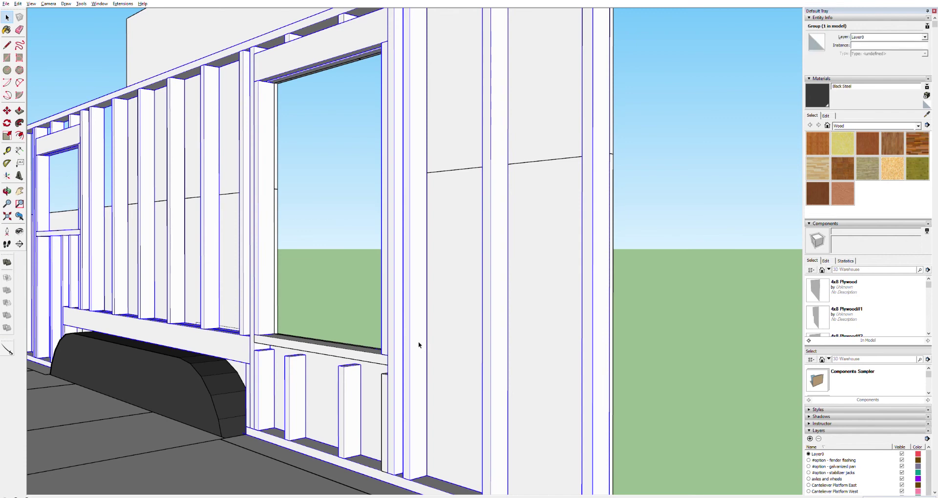
{"action": "key", "text": "Delete"}
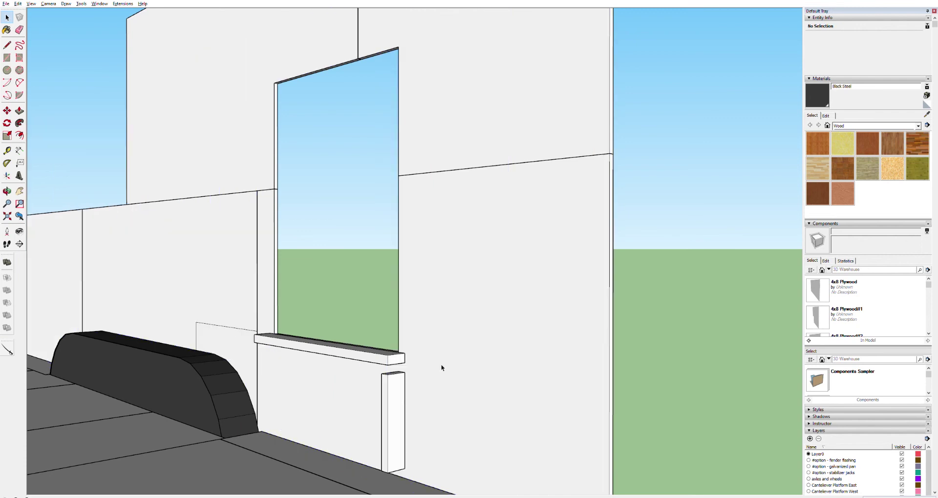
{"action": "key", "text": "ctrl+z"}
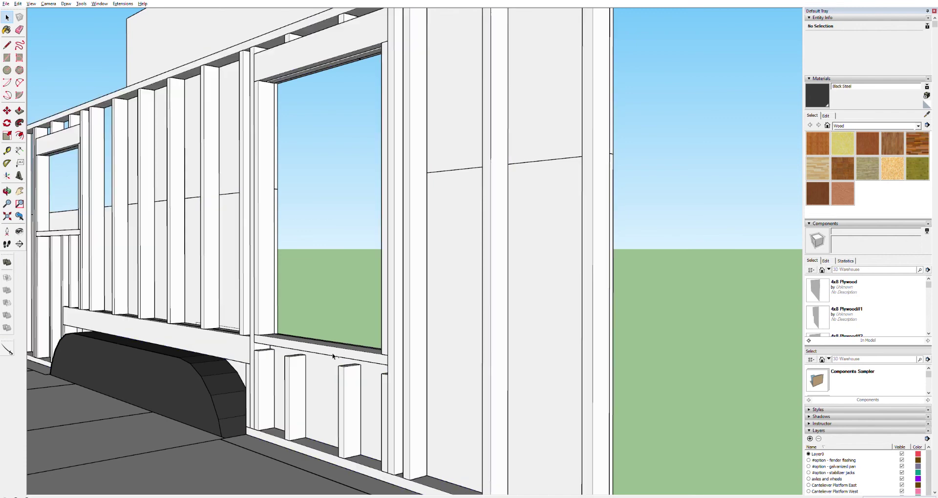
- Select the large window's sill component and move it out of the wall into the open space near the wheel well
{"action": "left_click", "coordinate": [387, 389]}
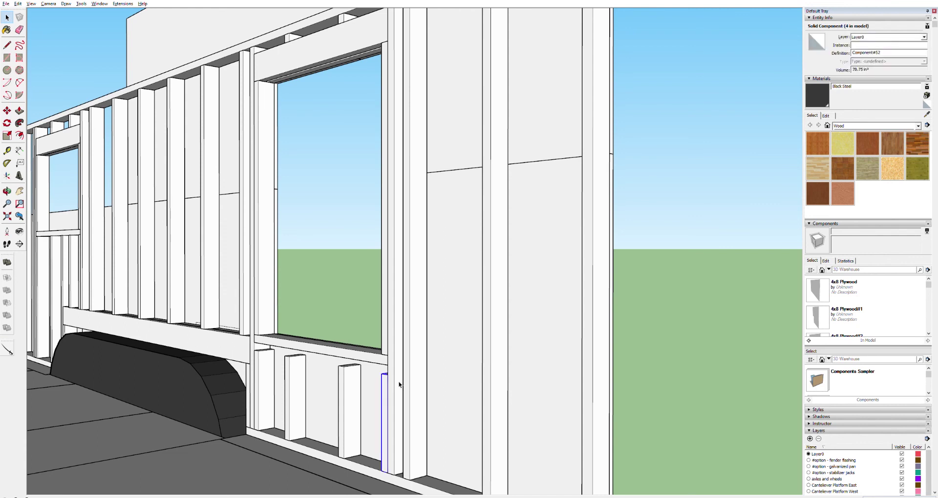
{"action": "left_click", "coordinate": [405, 368]}
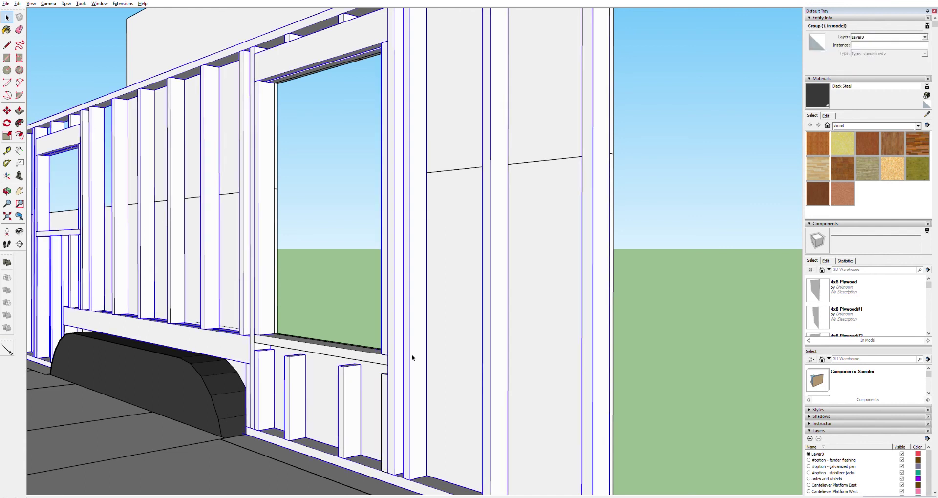
{"action": "key", "text": "shift+e"}
{"action": "left_click", "coordinate": [352, 350]}
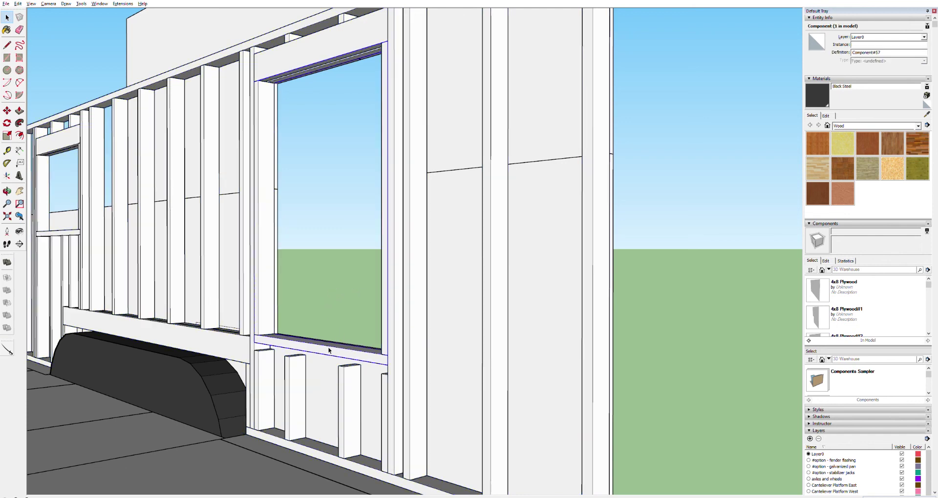
{"action": "key", "text": "m"}
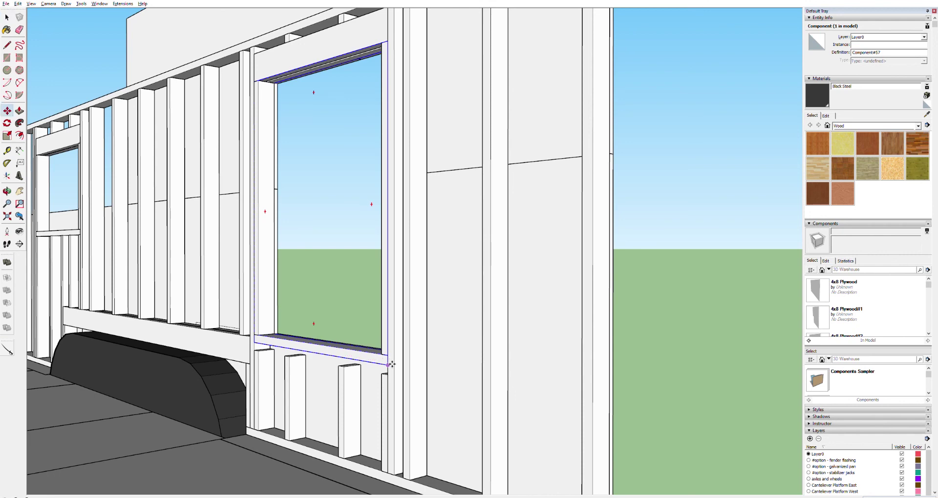
{"action": "left_click", "coordinate": [392, 364]}
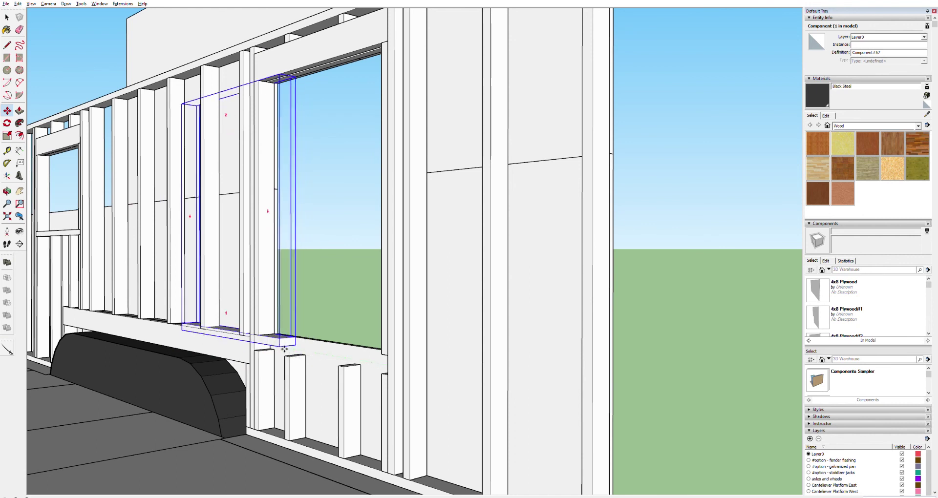
{"action": "key", "text": "Up"}
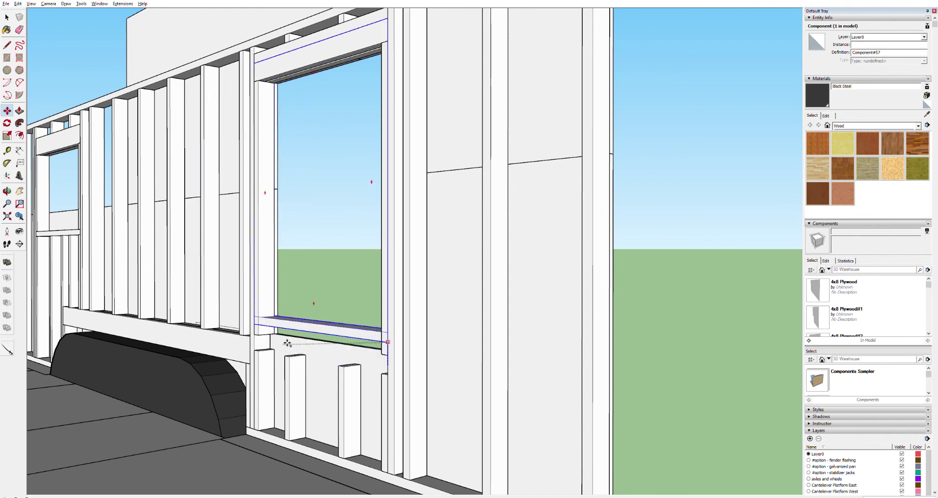
{"action": "key", "text": "Up"}
{"action": "key", "text": "Up"}
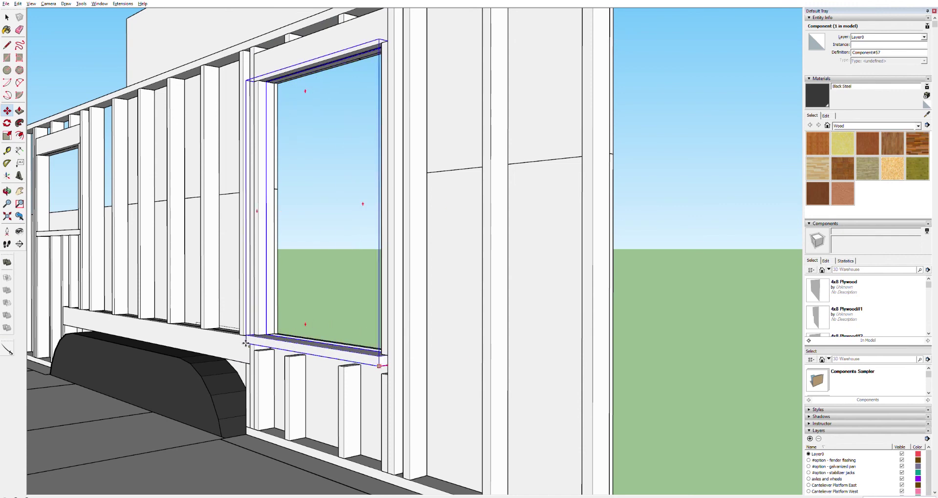
{"action": "left_click", "coordinate": [119, 467]}
{"action": "key", "text": "space"}
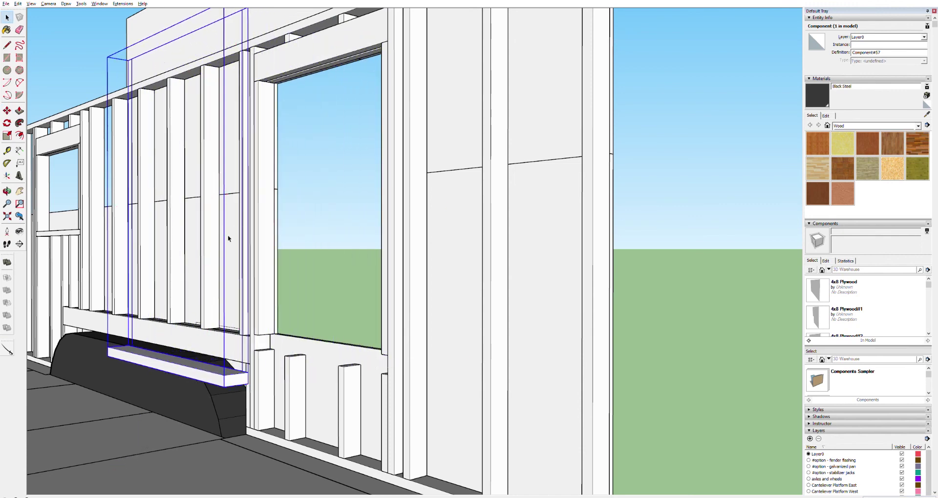
- Erase the leftover window outline edges inside the sill component, keeping only the solid board, and close the component
{"action": "triple_click", "coordinate": [198, 371]}
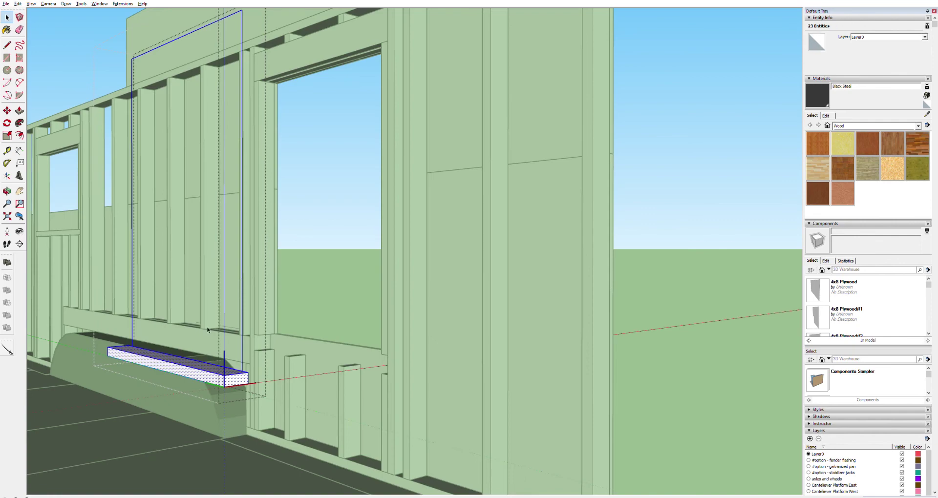
{"action": "middle_click_drag", "start_coordinate": [198, 274], "coordinate": [290, 255]}
{"action": "left_click_drag", "start_coordinate": [290, 255], "coordinate": [263, 252]}
{"action": "key", "text": "e"}
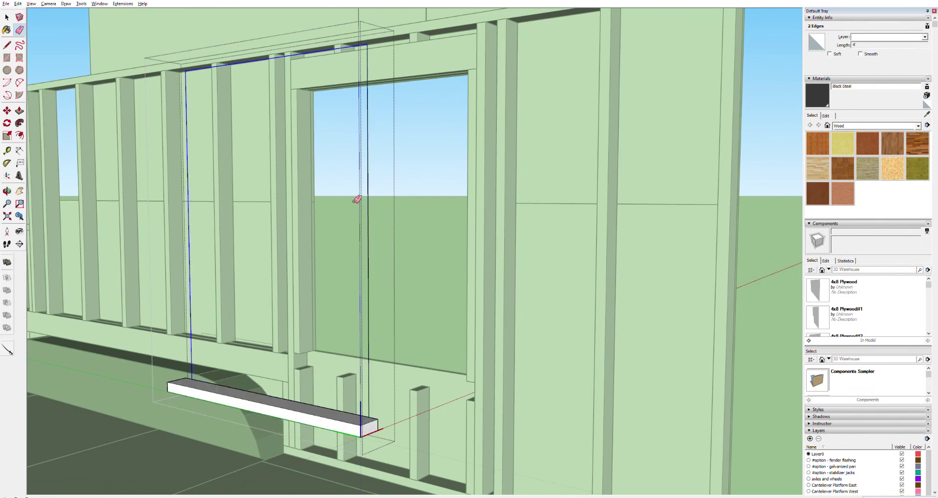
{"action": "left_click_drag", "start_coordinate": [325, 199], "coordinate": [379, 203]}
{"action": "key", "text": "space"}
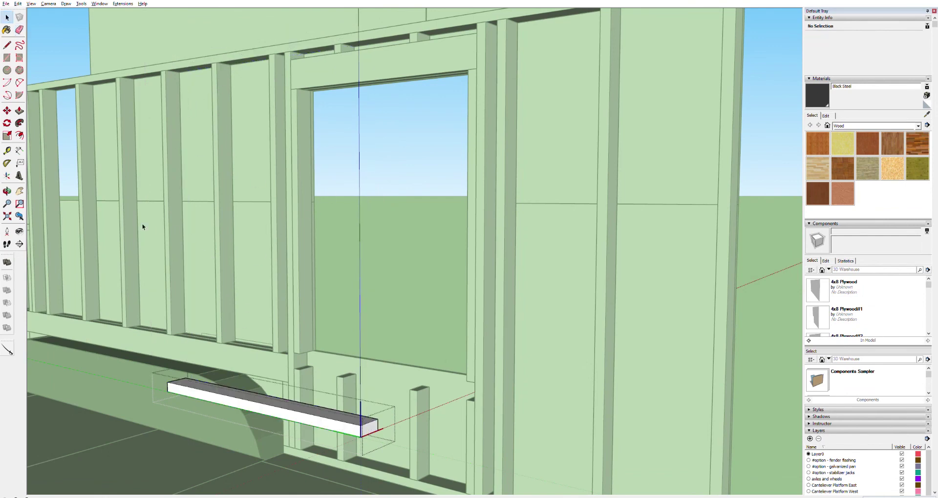
{"action": "left_click", "coordinate": [142, 223]}
- Move the cleaned sill board from the wheel well toward the first cripple stud below the large window
{"action": "left_click", "coordinate": [275, 412]}
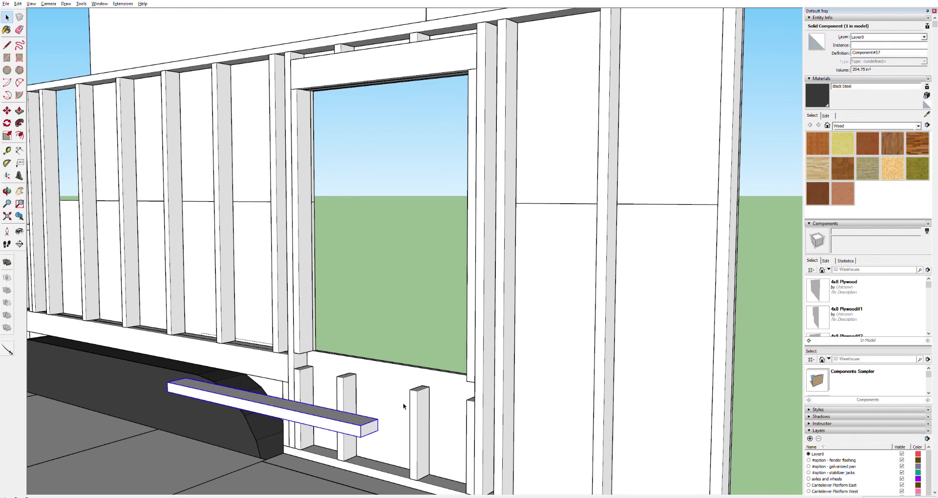
{"action": "key", "text": "m"}
{"action": "left_click_drag", "start_coordinate": [173, 391], "coordinate": [299, 366]}
{"action": "scroll", "coordinate": [299, 365], "scroll_direction": "up", "scroll_amount": 6}
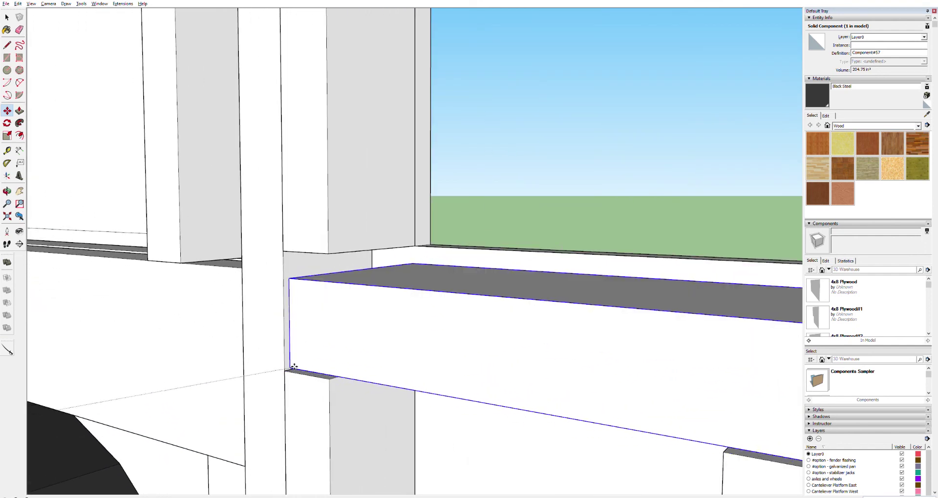
{"action": "left_click_drag", "start_coordinate": [290, 368], "coordinate": [365, 398]}
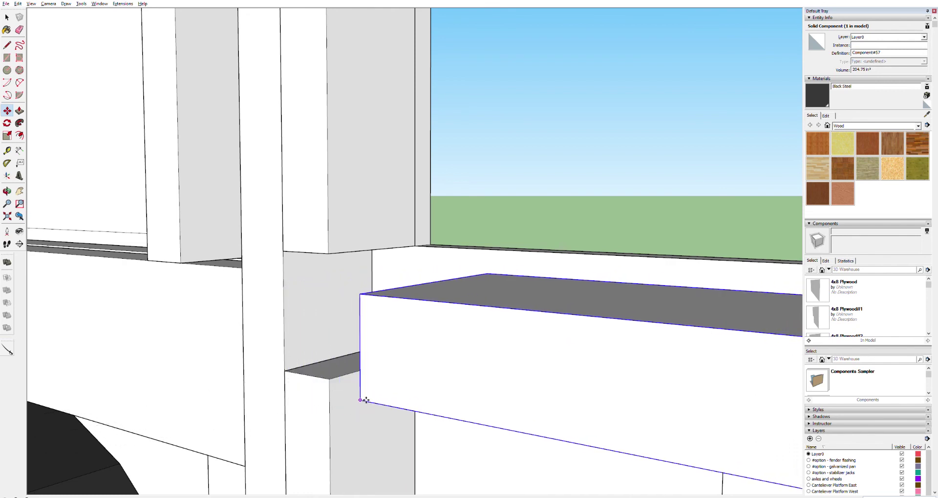
{"action": "scroll", "coordinate": [303, 370], "scroll_direction": "up", "scroll_amount": 3}
{"action": "scroll", "coordinate": [484, 442], "scroll_direction": "down", "scroll_amount": 2}
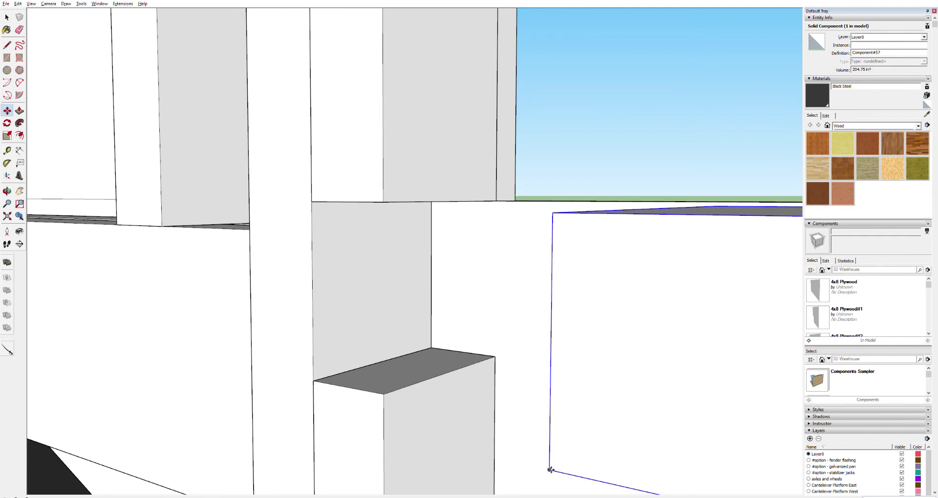
- Snap the sill's end corner to the first cripple stud so the board rests on the cripples, flush with the wall framing
{"action": "left_click_drag", "start_coordinate": [553, 470], "coordinate": [315, 386]}
{"action": "middle_click_drag", "start_coordinate": [315, 386], "coordinate": [456, 356]}
{"action": "scroll", "coordinate": [433, 350], "scroll_direction": "up", "scroll_amount": 3}
{"action": "left_click_drag", "start_coordinate": [434, 350], "coordinate": [401, 392]}
{"action": "scroll", "coordinate": [537, 393], "scroll_direction": "down", "scroll_amount": 6}
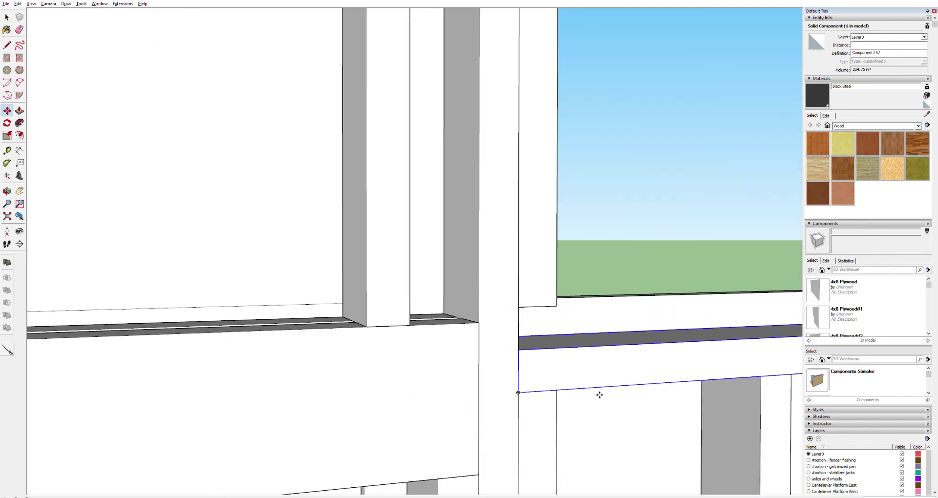
{"action": "middle_click_drag", "start_coordinate": [502, 399], "coordinate": [505, 486]}
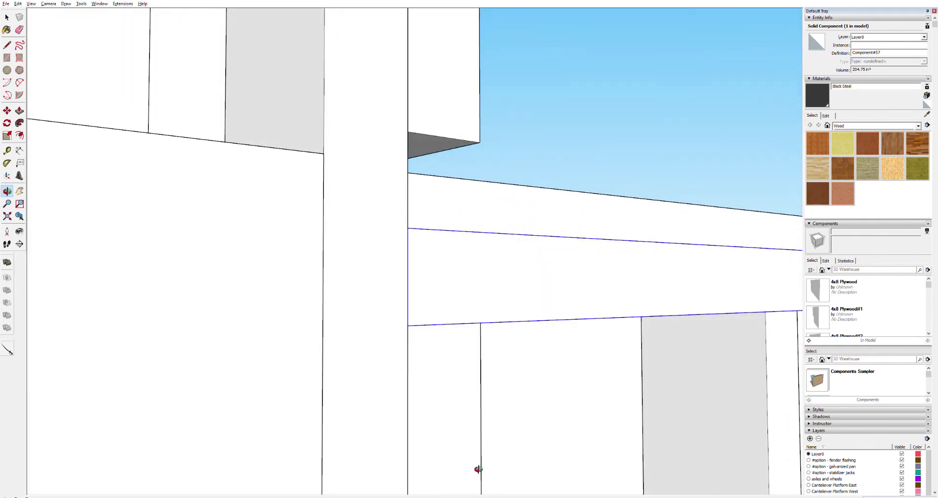
{"action": "key", "text": "h"}
{"action": "left_click_drag", "start_coordinate": [646, 375], "coordinate": [419, 468]}
{"action": "scroll", "coordinate": [419, 468], "scroll_direction": "down", "scroll_amount": 8}
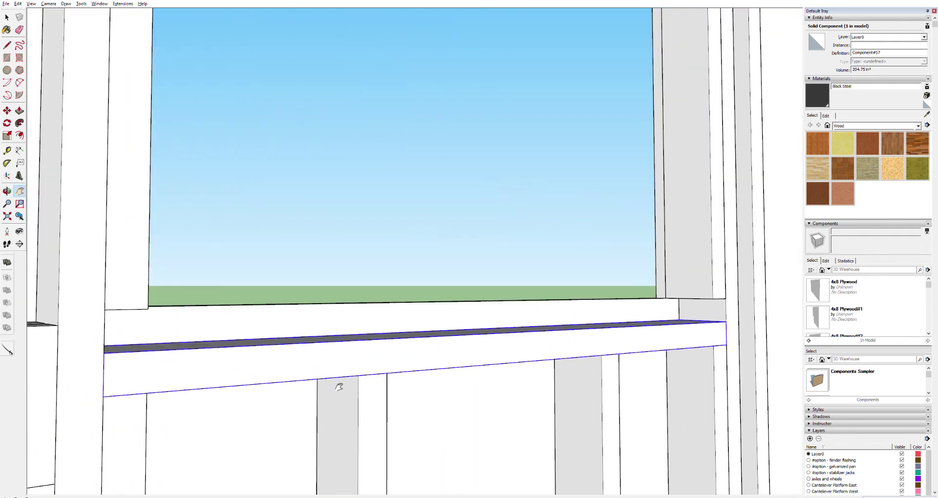
{"action": "scroll", "coordinate": [335, 371], "scroll_direction": "down", "scroll_amount": 2}
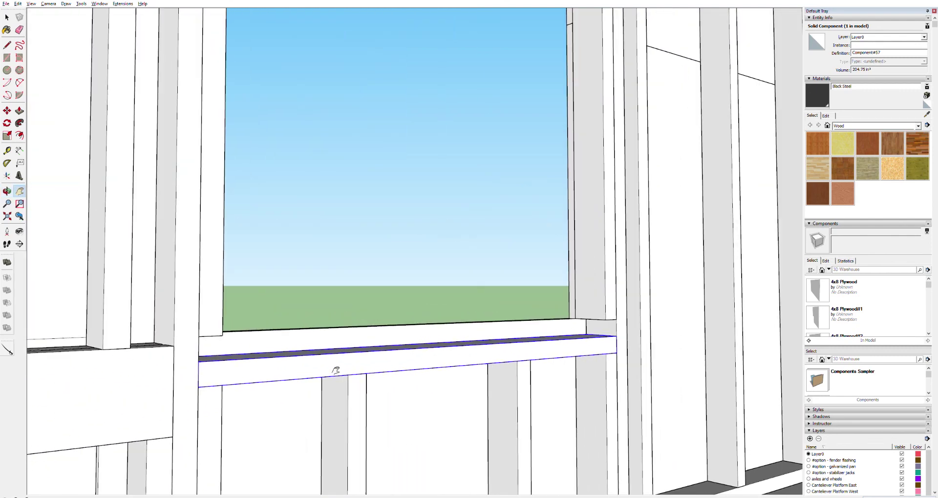
{"action": "scroll", "coordinate": [619, 350], "scroll_direction": "up", "scroll_amount": 3}
- Copy the sill board upward by its own thickness, stacking the duplicate on top to double the large window's sill
{"action": "key", "text": "space"}
{"action": "left_click", "coordinate": [426, 184]}
{"action": "left_click", "coordinate": [574, 338]}
{"action": "key", "text": "m"}
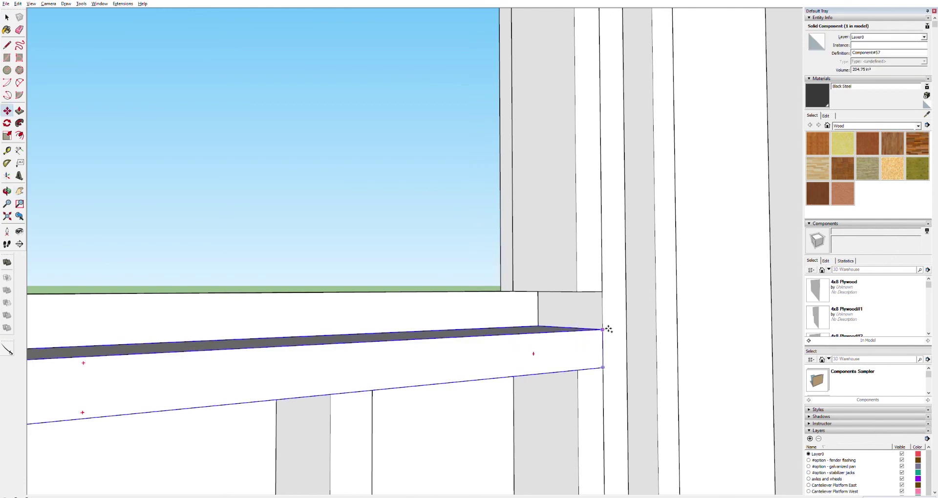
{"action": "left_click", "coordinate": [608, 330]}
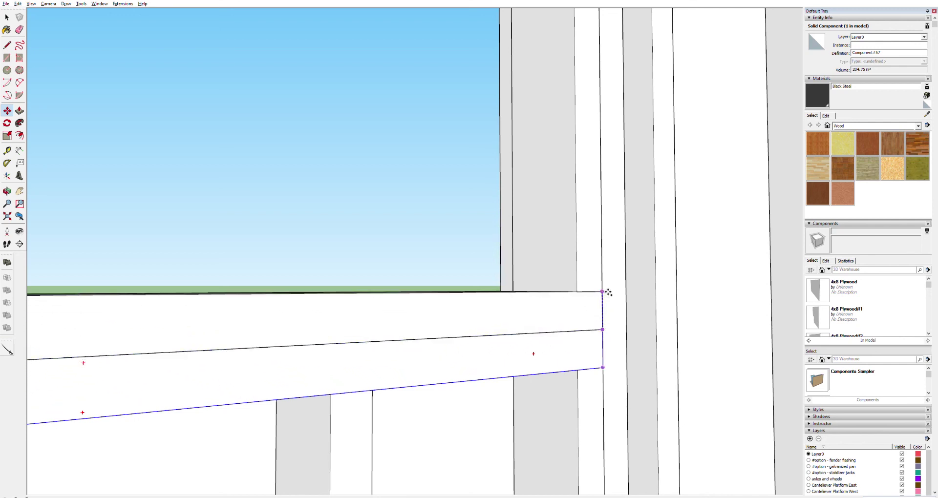
{"action": "scroll", "coordinate": [608, 292], "scroll_direction": "up", "scroll_amount": 5}
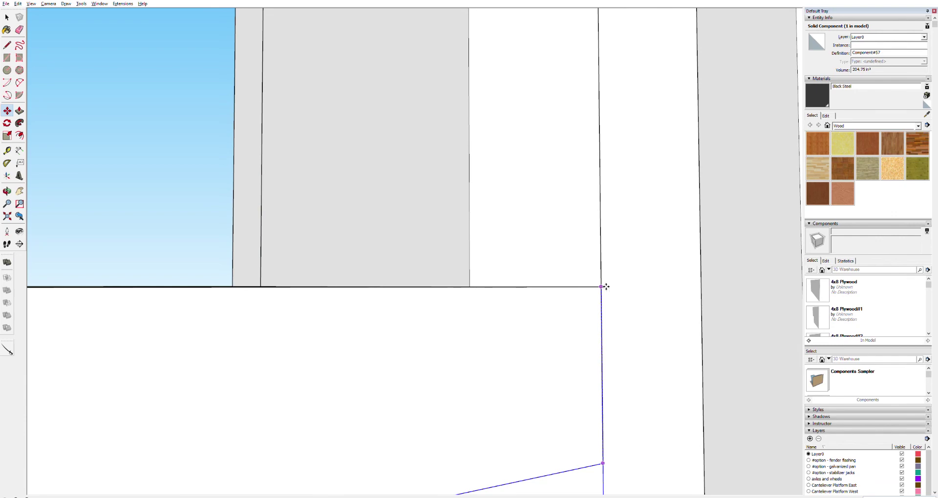
{"action": "scroll", "coordinate": [508, 339], "scroll_direction": "down", "scroll_amount": 6}
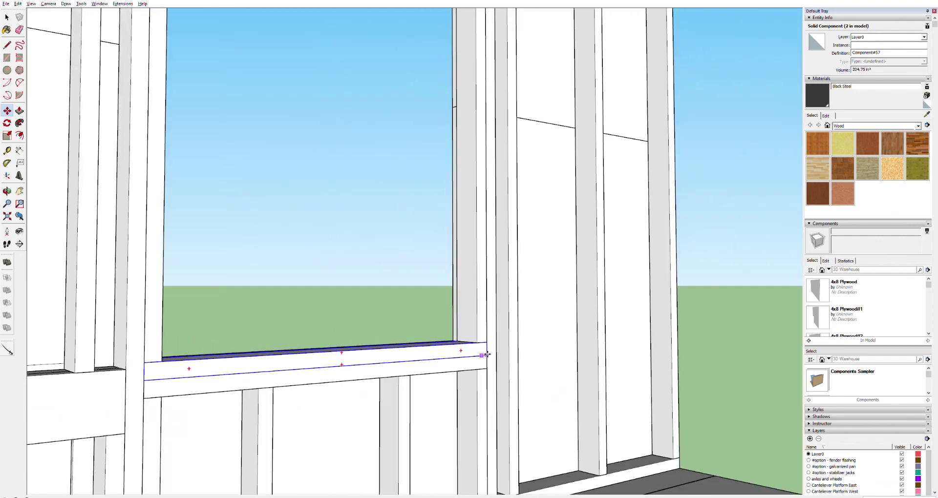
{"action": "scroll", "coordinate": [472, 357], "scroll_direction": "down", "scroll_amount": 6}
{"action": "key", "text": "space"}
{"action": "left_click", "coordinate": [560, 310]}
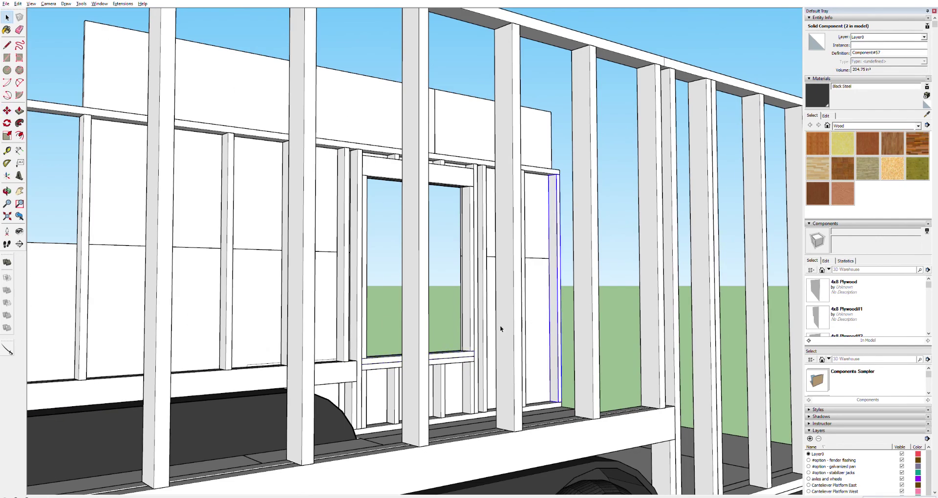
{"action": "scroll", "coordinate": [502, 324], "scroll_direction": "down", "scroll_amount": 10}
{"action": "scroll", "coordinate": [554, 360], "scroll_direction": "down", "scroll_amount": 2}
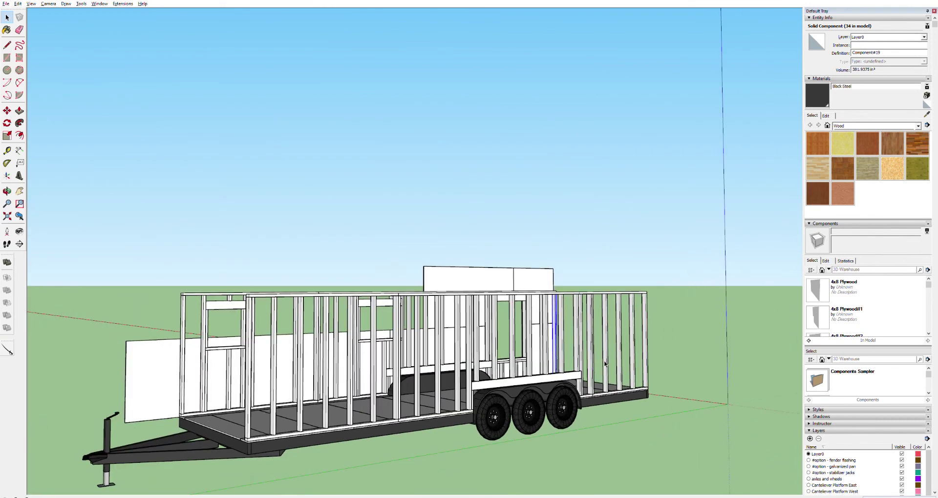
{"action": "middle_click_drag", "start_coordinate": [491, 344], "coordinate": [630, 420]}
{"action": "middle_click_drag", "start_coordinate": [658, 394], "coordinate": [616, 191], "text": "shift"}
{"action": "key", "text": "space"}
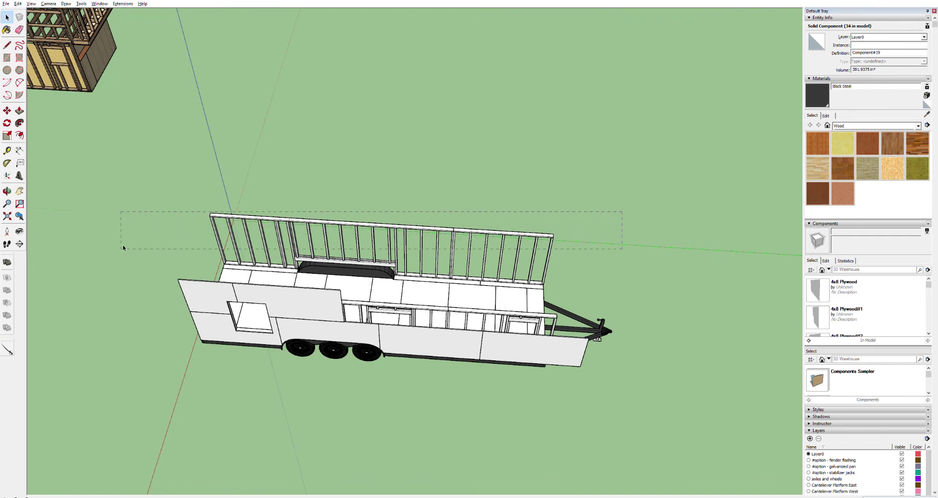
{"action": "left_click_drag", "start_coordinate": [106, 256], "coordinate": [106, 256]}
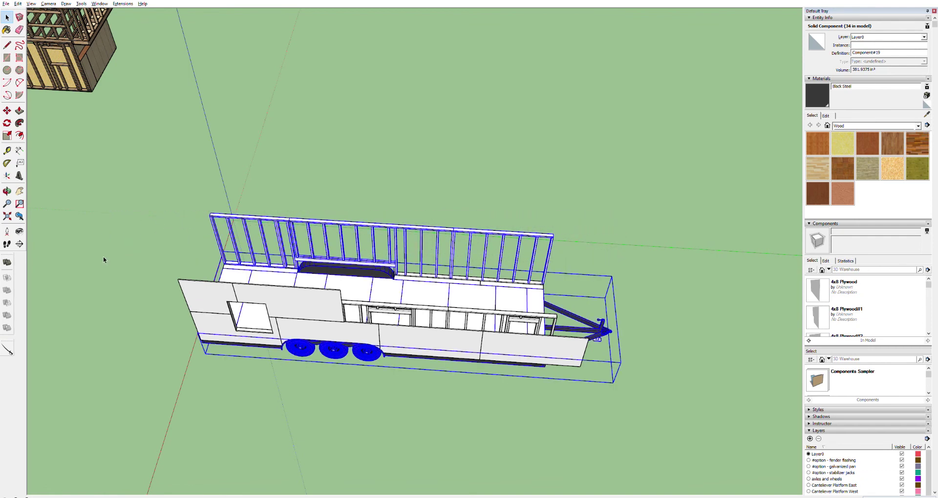
{"action": "left_click", "coordinate": [547, 186]}
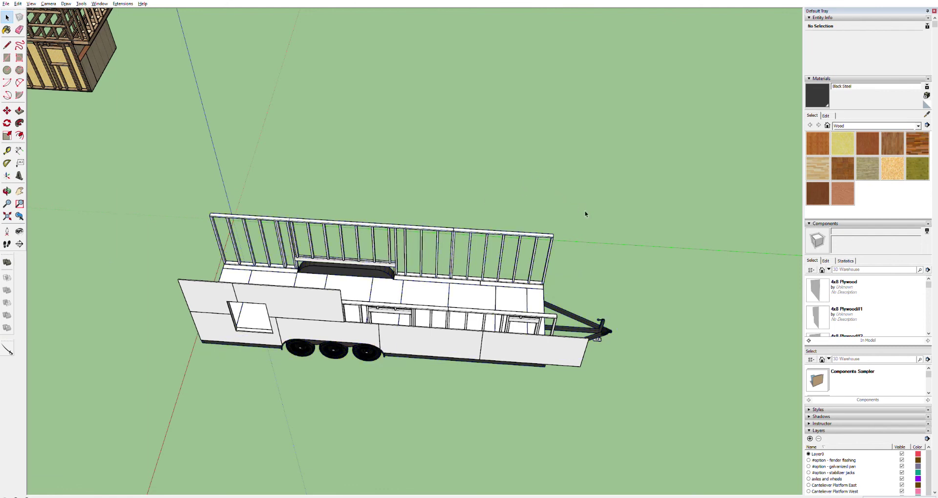
{"action": "key", "text": "o"}
{"action": "left_click_drag", "start_coordinate": [519, 197], "coordinate": [542, 225]}
{"action": "key", "text": "space"}
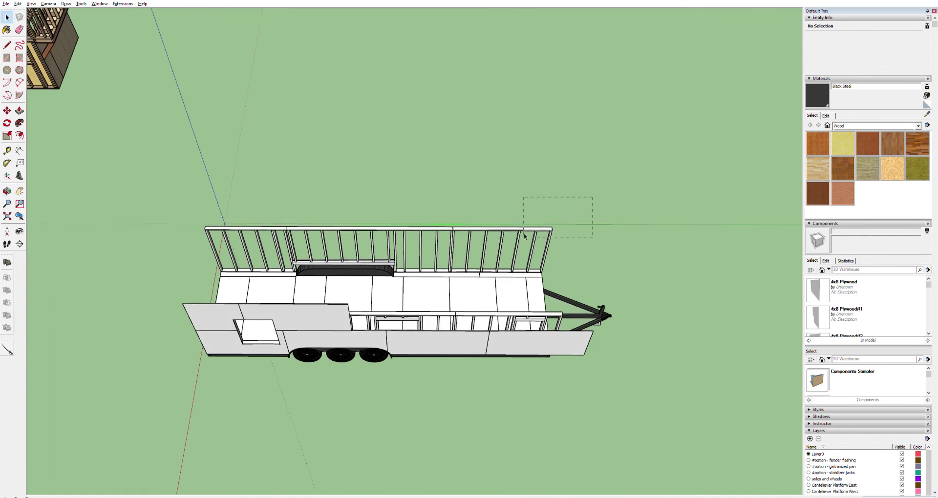
{"action": "left_click_drag", "start_coordinate": [172, 260], "coordinate": [171, 262]}
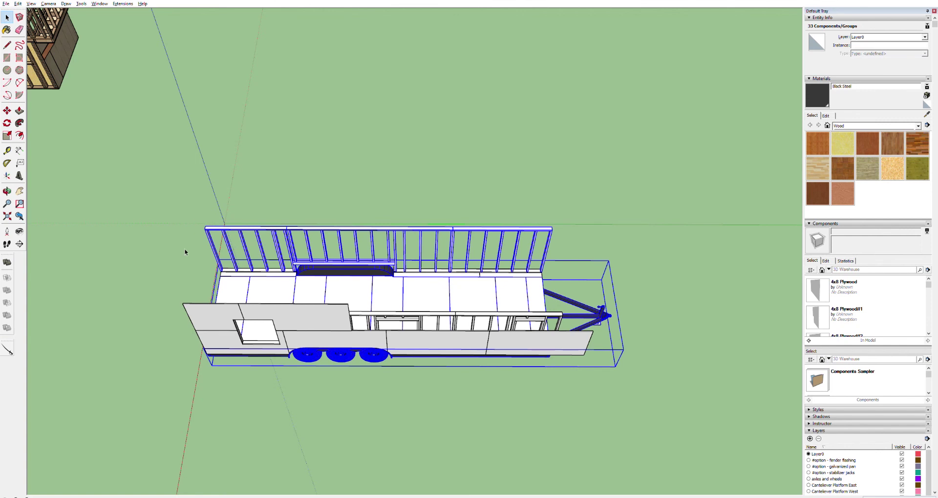
{"action": "left_click", "coordinate": [504, 165]}
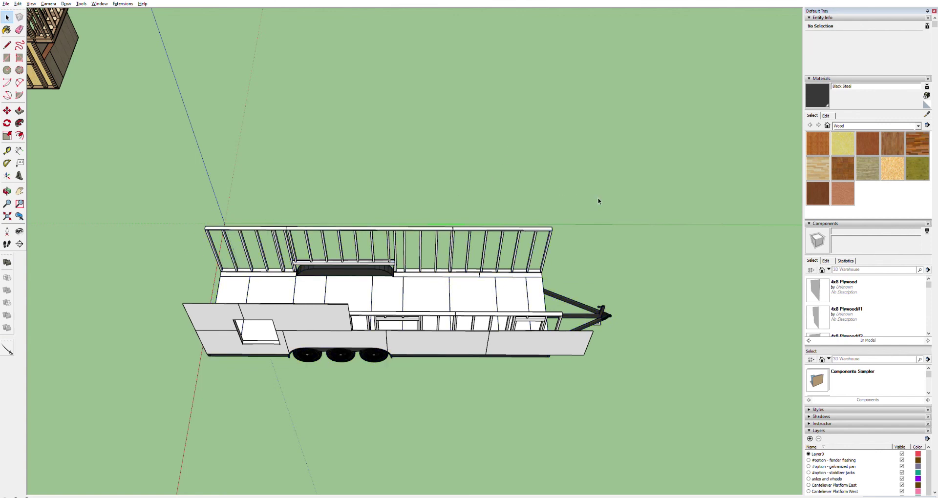
- Delete the windowless long wall's studs and top plates, leaving the trailer, the bottom plates and the wheel well header
{"action": "left_click_drag", "start_coordinate": [168, 192], "coordinate": [645, 261]}
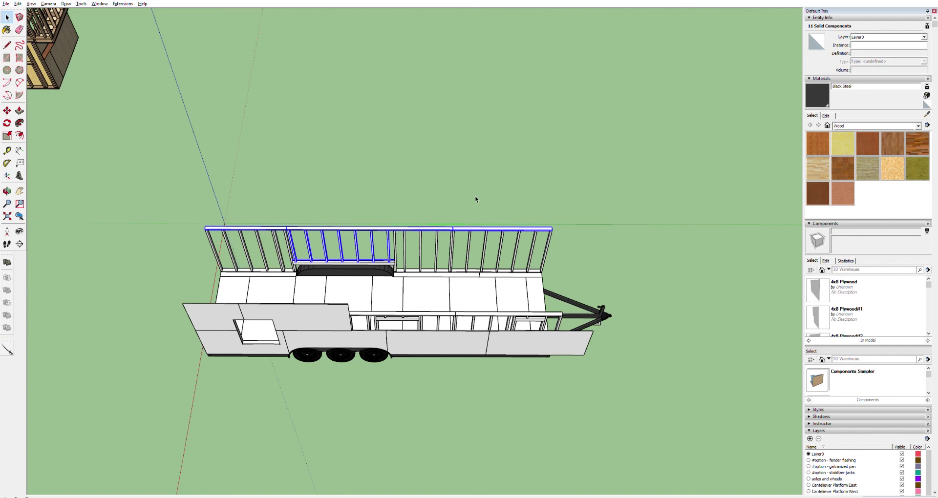
{"action": "middle_click_drag", "start_coordinate": [437, 186], "coordinate": [441, 88]}
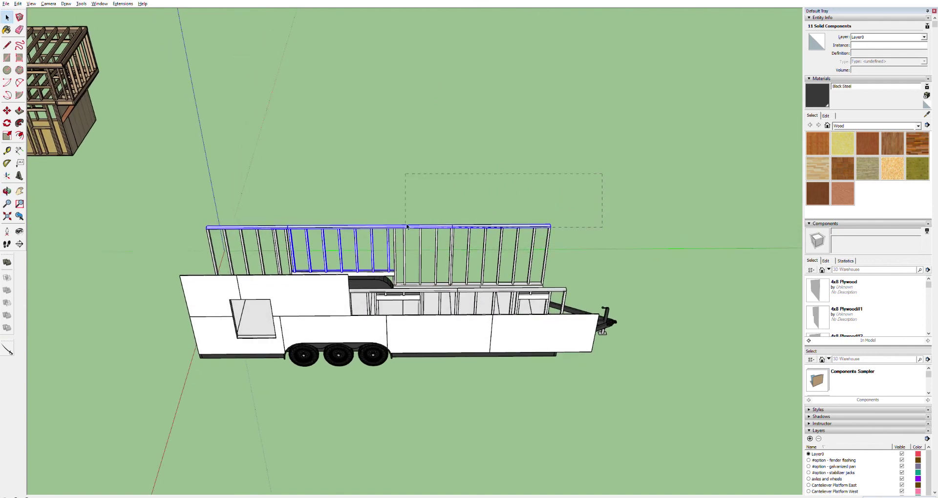
{"action": "left_click_drag", "start_coordinate": [125, 259], "coordinate": [124, 261]}
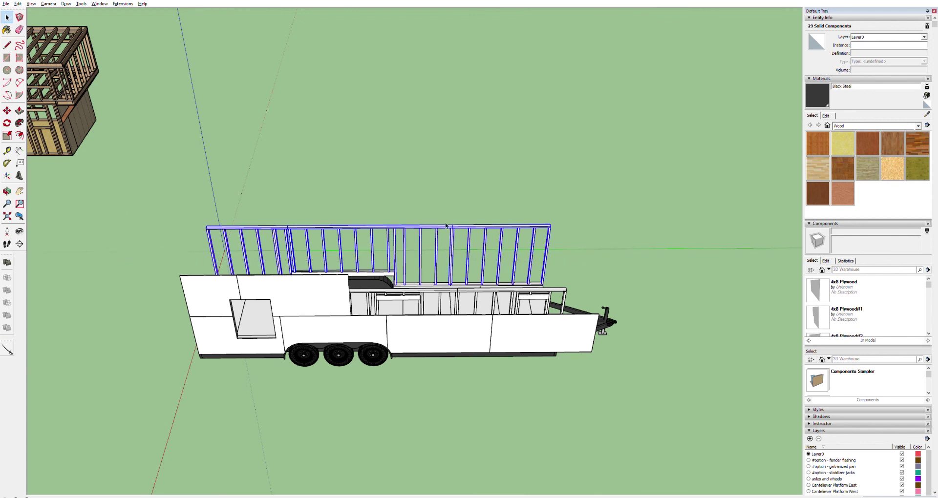
{"action": "key", "text": "Delete"}
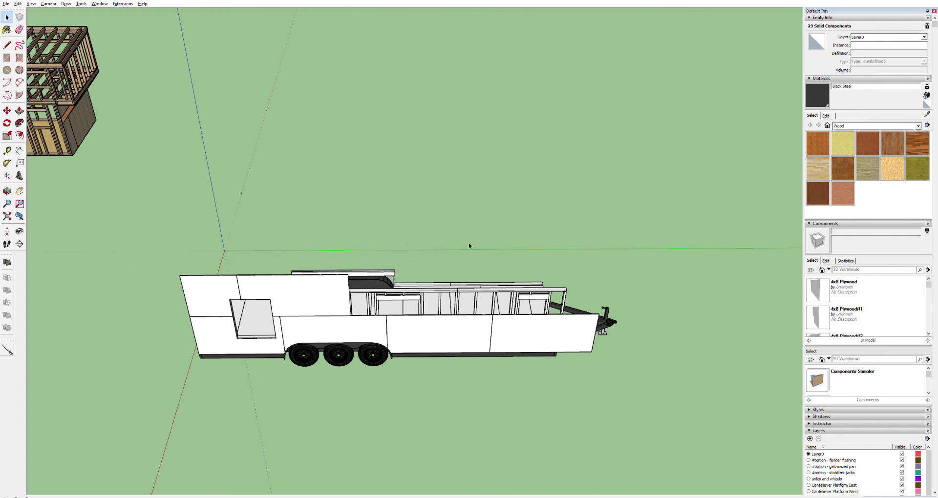
- Inspect the window framing on the remaining long wall, checking the header and single sill of the middle window beside the wheel well
{"action": "middle_click_drag", "start_coordinate": [382, 267], "coordinate": [386, 157]}
{"action": "scroll", "coordinate": [386, 157], "scroll_direction": "up", "scroll_amount": 6}
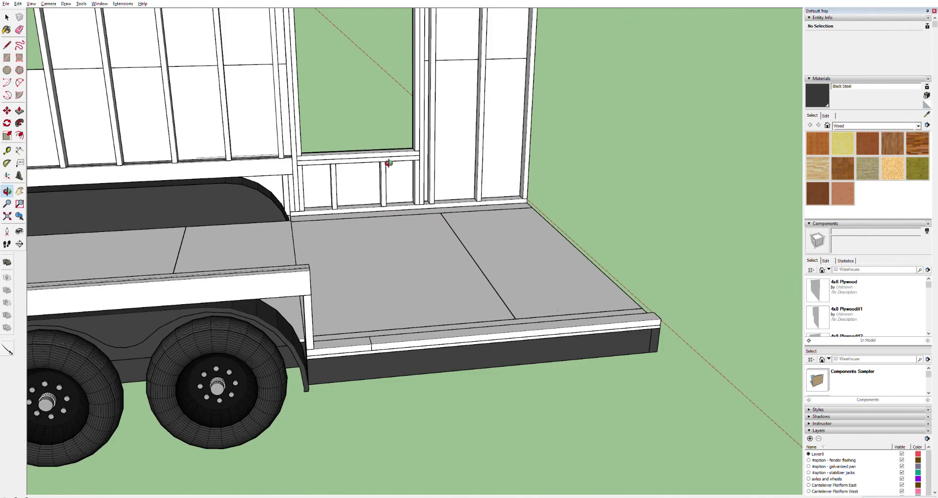
{"action": "scroll", "coordinate": [377, 168], "scroll_direction": "down", "scroll_amount": 6}
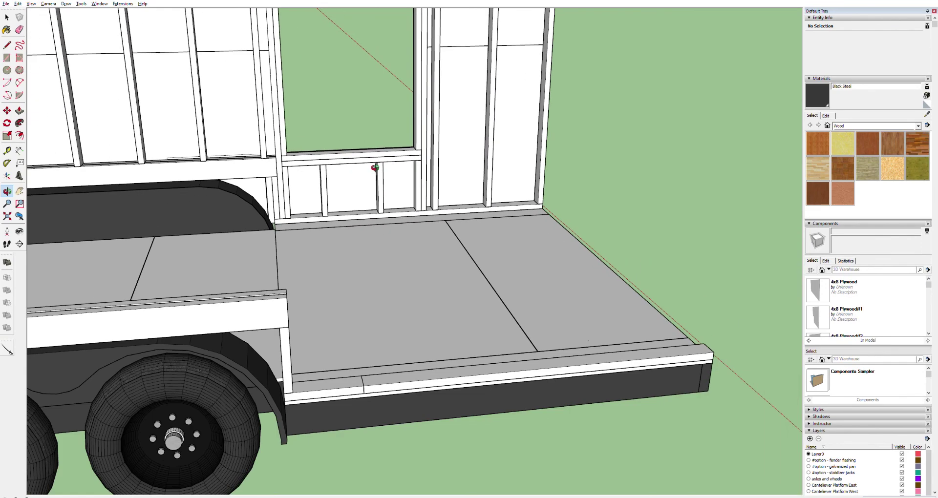
{"action": "scroll", "coordinate": [362, 172], "scroll_direction": "down", "scroll_amount": 1}
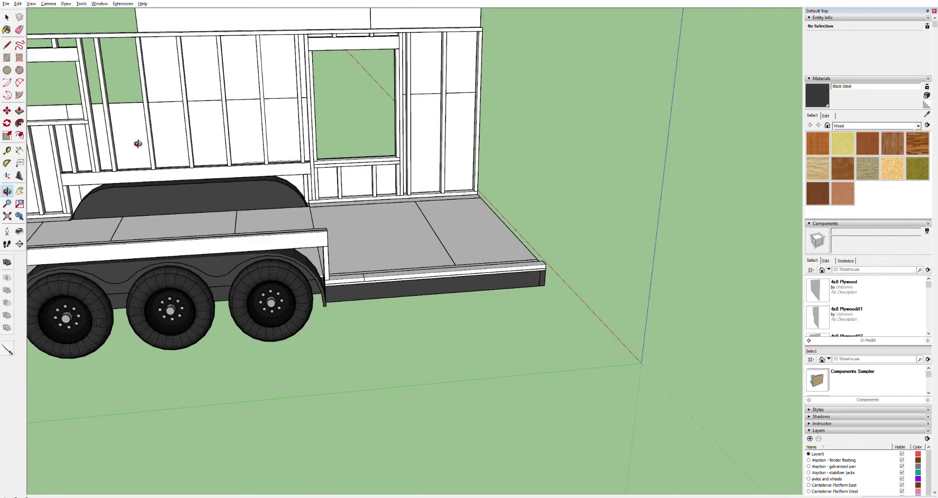
{"action": "key", "text": "h"}
{"action": "left_click_drag", "start_coordinate": [73, 121], "coordinate": [335, 166]}
{"action": "scroll", "coordinate": [324, 138], "scroll_direction": "up", "scroll_amount": 4}
{"action": "scroll", "coordinate": [291, 171], "scroll_direction": "up", "scroll_amount": 5}
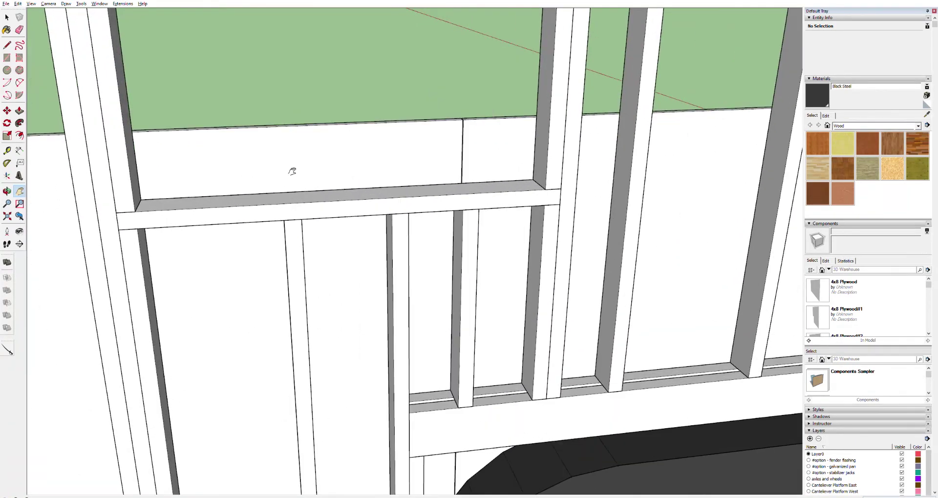
{"action": "left_click_drag", "start_coordinate": [309, 146], "coordinate": [297, 253]}
{"action": "key", "text": "space"}
{"action": "left_click", "coordinate": [364, 288]}
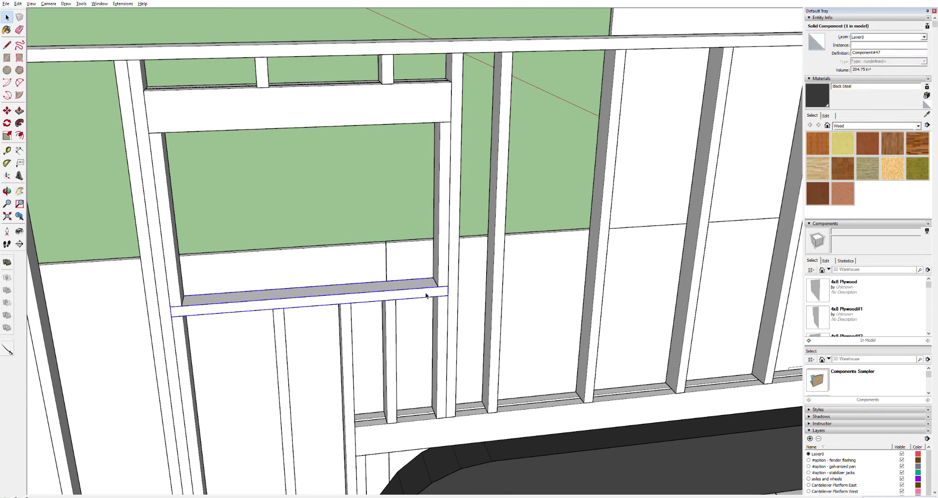
{"action": "scroll", "coordinate": [426, 295], "scroll_direction": "down", "scroll_amount": 5}
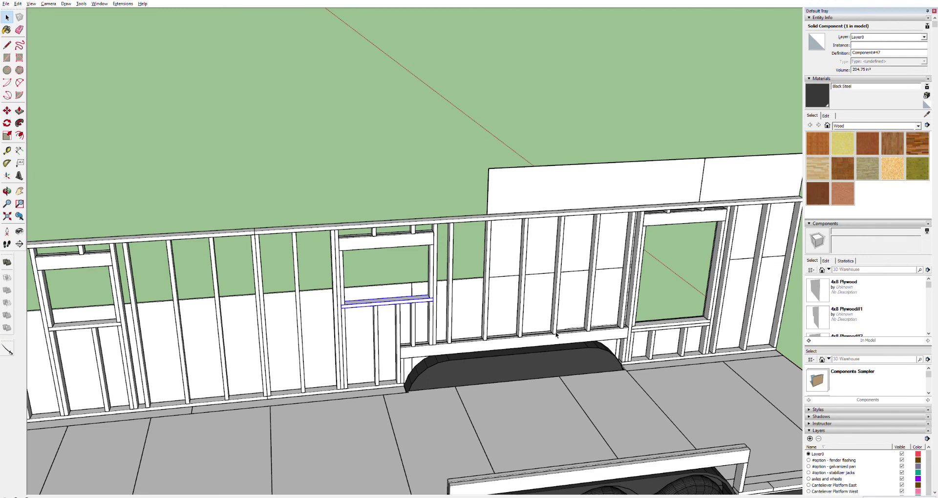
{"action": "left_click", "coordinate": [408, 237]}
{"action": "scroll", "coordinate": [424, 291], "scroll_direction": "up", "scroll_amount": 3}
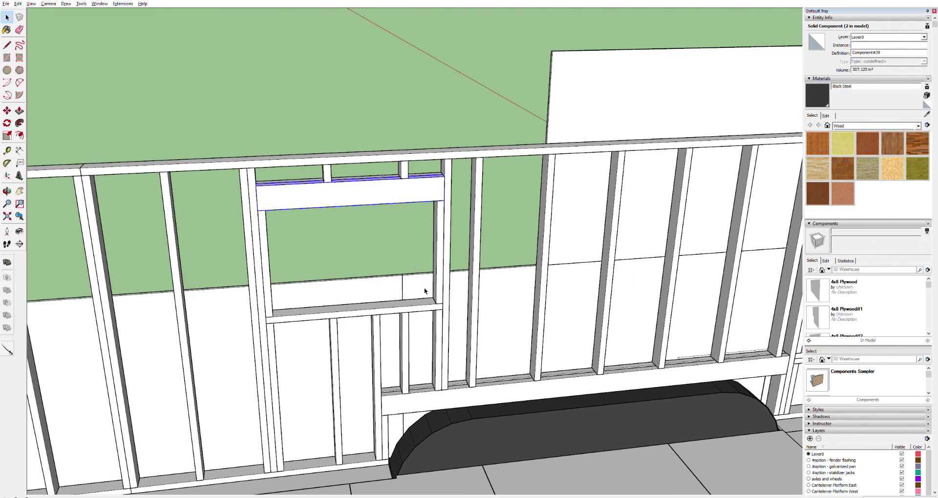
{"action": "left_click", "coordinate": [388, 307]}
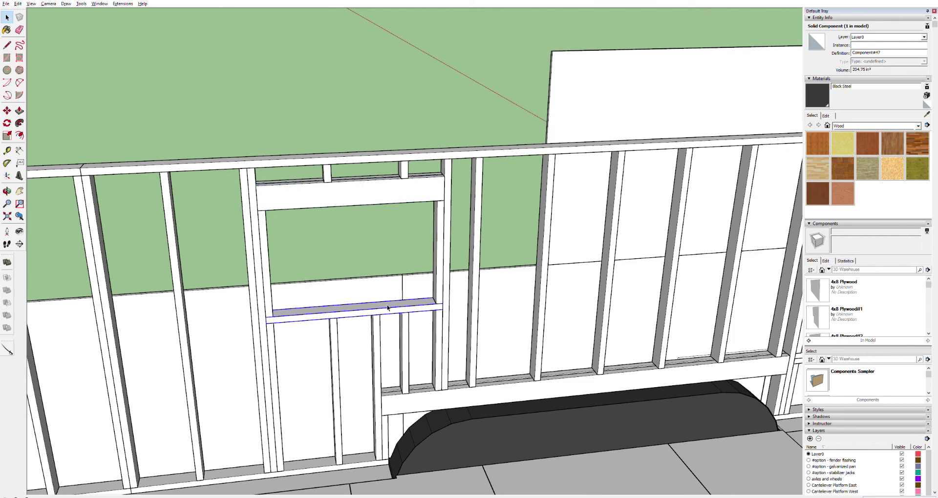
{"action": "scroll", "coordinate": [387, 307], "scroll_direction": "up", "scroll_amount": 2}
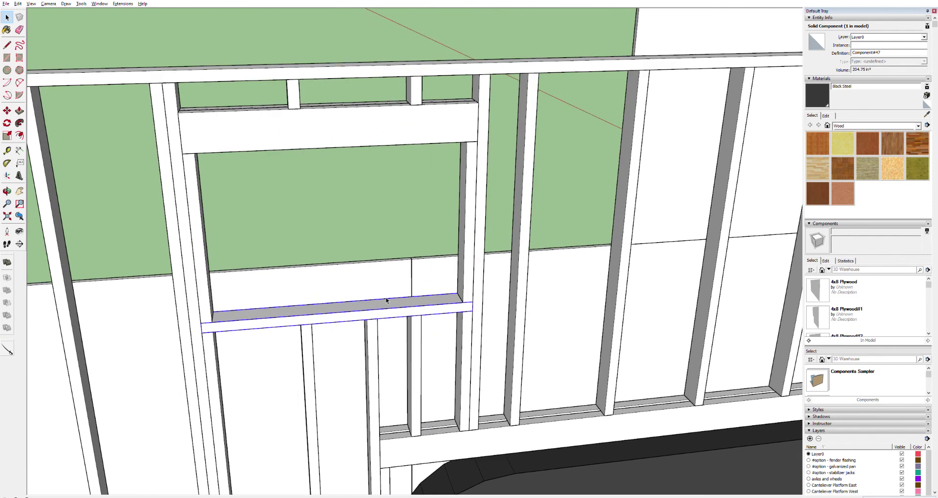
{"action": "key", "text": "m"}
{"action": "left_click", "coordinate": [475, 310]}
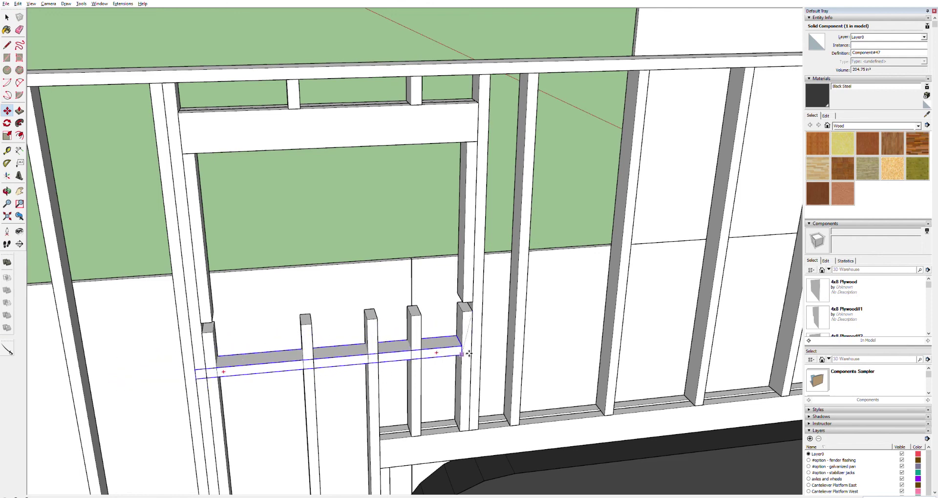
{"action": "left_click", "coordinate": [472, 304]}
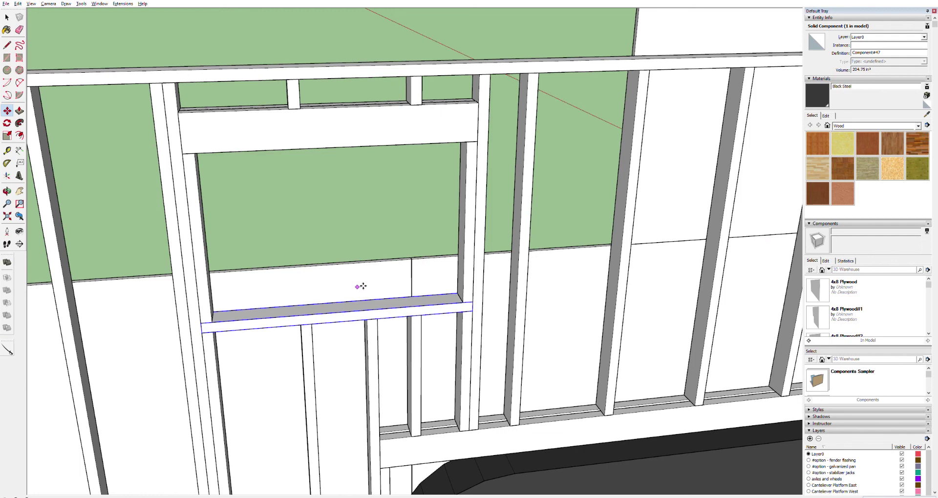
- Delete the middle window's sill board and slightly shorten the two linked cripple studs above the wheel well with Push/Pull
{"action": "key", "text": "space"}
{"action": "key", "text": "Delete"}
{"action": "double_click", "coordinate": [468, 307]}
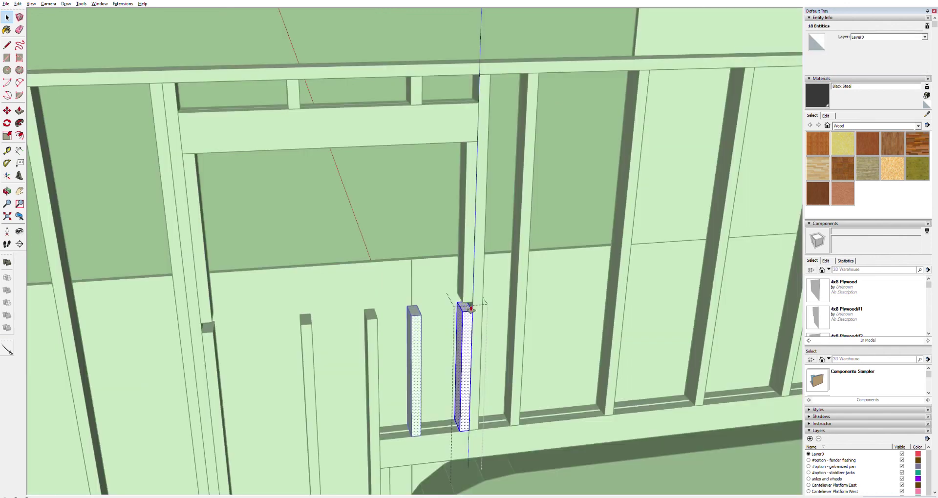
{"action": "key", "text": "p"}
{"action": "left_click", "coordinate": [471, 308]}
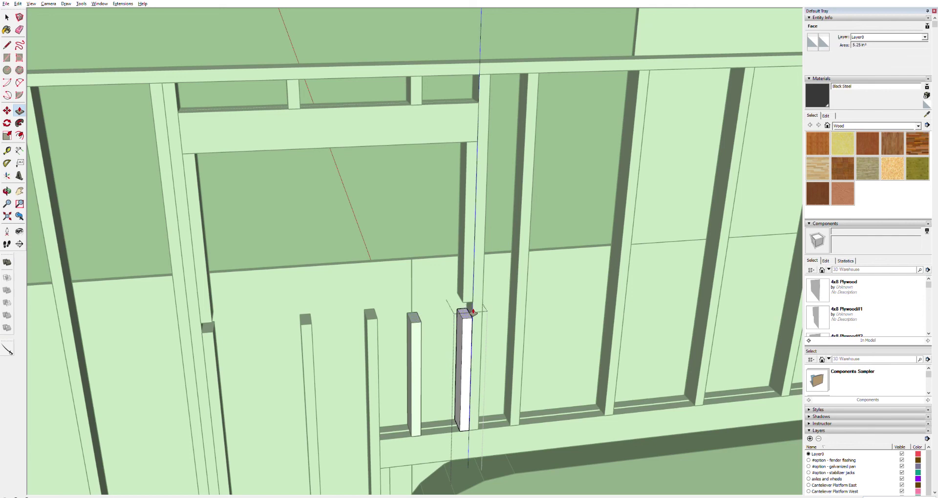
{"action": "left_click", "coordinate": [473, 311]}
{"action": "key", "text": "space"}
{"action": "left_click", "coordinate": [373, 314]}
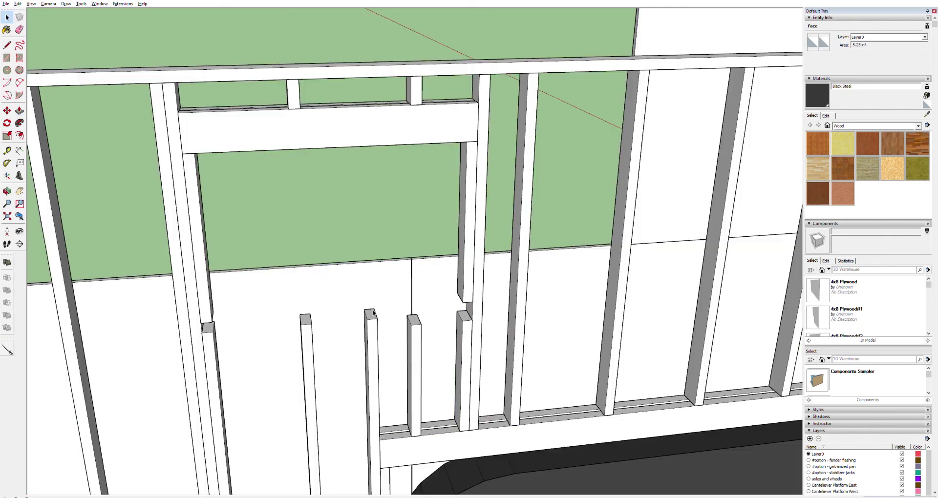
- Slightly shorten the tall cripple stud at the end of the wheel well header by pushing its top face down
{"action": "double_click", "coordinate": [373, 313]}
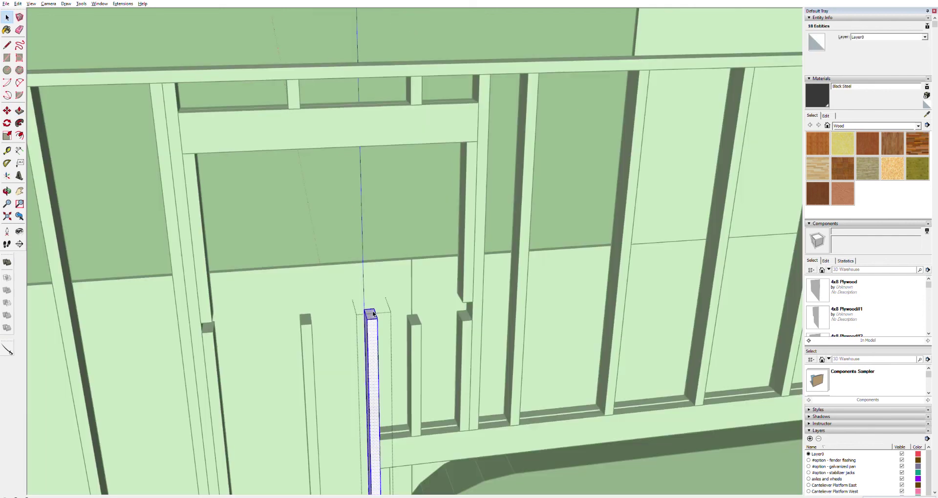
{"action": "scroll", "coordinate": [374, 338], "scroll_direction": "down", "scroll_amount": 3}
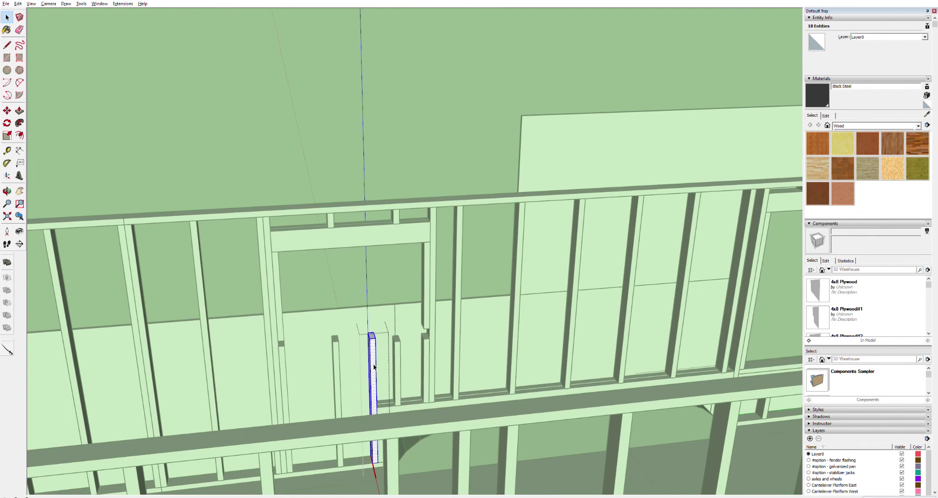
{"action": "scroll", "coordinate": [374, 368], "scroll_direction": "up", "scroll_amount": 3}
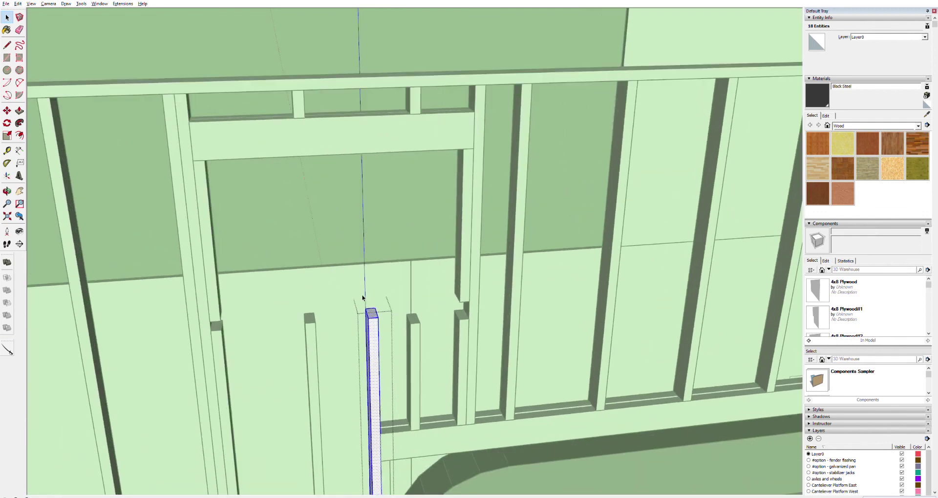
{"action": "left_click", "coordinate": [362, 296]}
{"action": "double_click", "coordinate": [374, 310]}
{"action": "triple_click", "coordinate": [374, 313]}
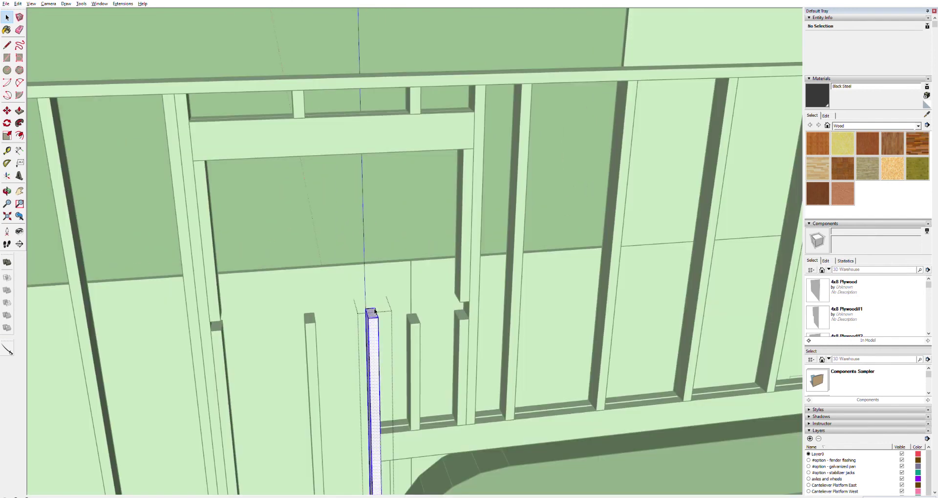
{"action": "key", "text": "p"}
{"action": "left_click", "coordinate": [377, 309]}
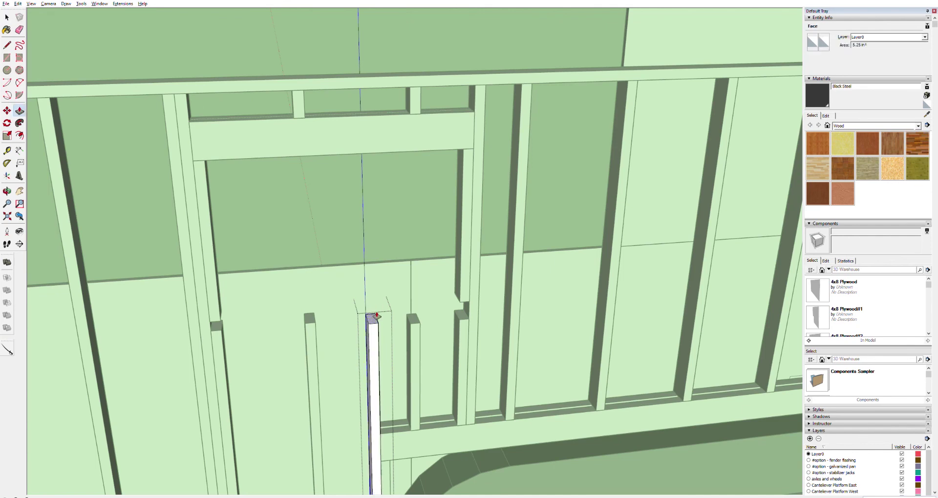
{"action": "left_click", "coordinate": [376, 319]}
{"action": "key", "text": "space"}
{"action": "left_click", "coordinate": [346, 277]}
- Delete the tall cripple stud at the end of the wheel well header, keeping the linked cripples on the floor plate
{"action": "left_click", "coordinate": [317, 313]}
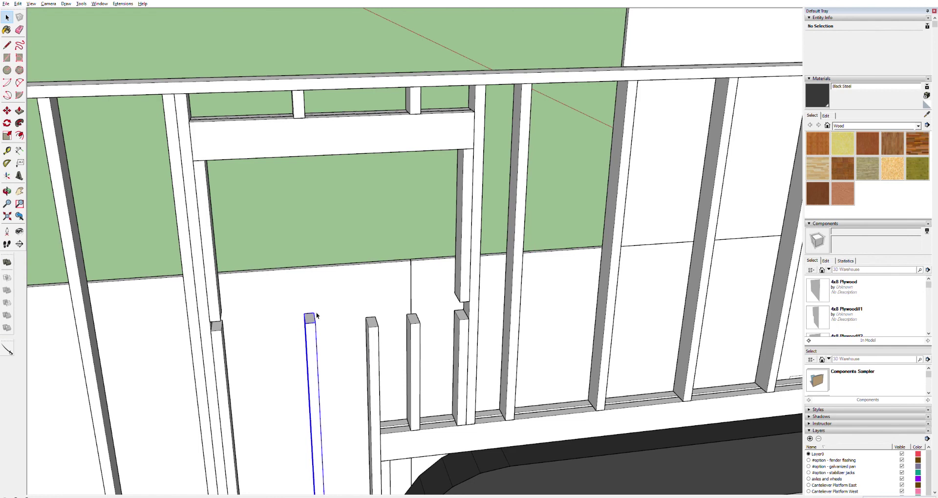
{"action": "double_click", "coordinate": [315, 315]}
{"action": "triple_click", "coordinate": [314, 317]}
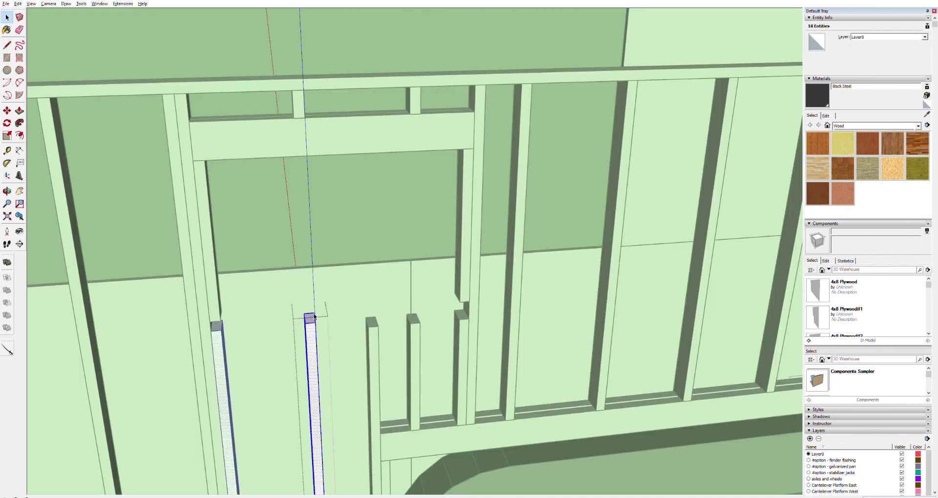
{"action": "scroll", "coordinate": [385, 312], "scroll_direction": "down", "scroll_amount": 4}
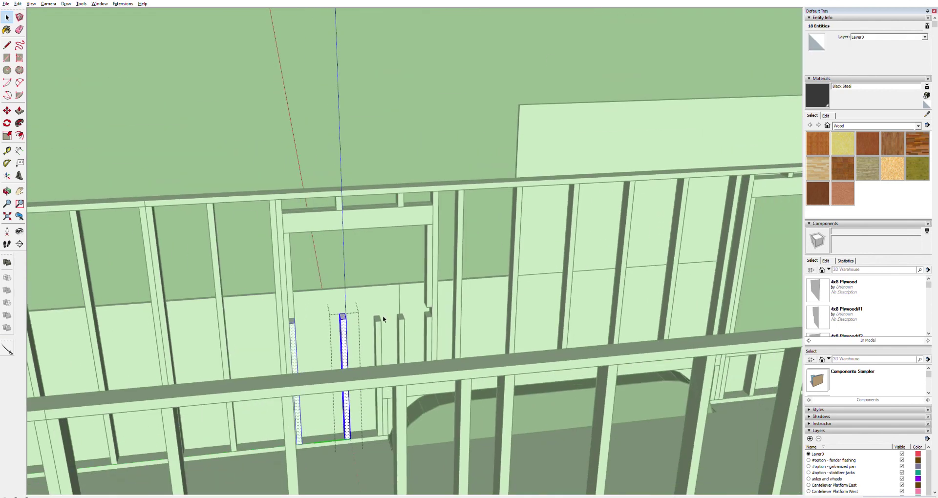
{"action": "scroll", "coordinate": [373, 375], "scroll_direction": "up", "scroll_amount": 8}
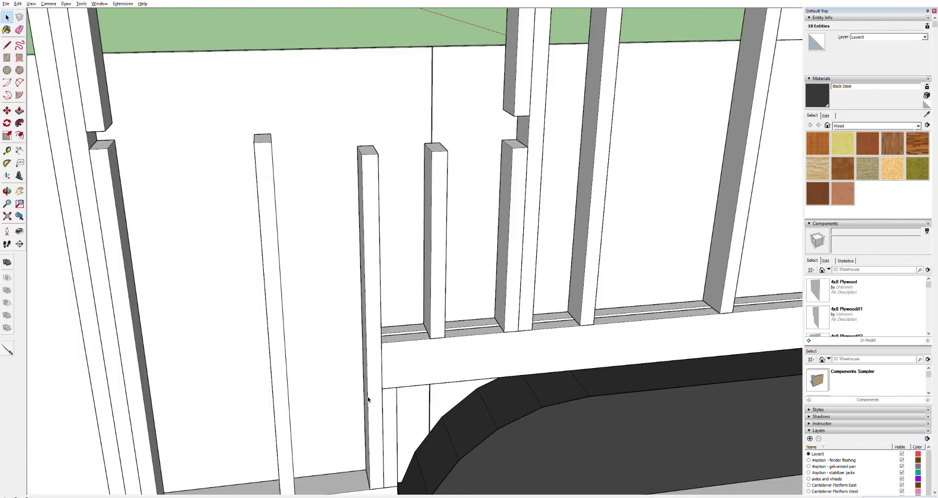
{"action": "left_click", "coordinate": [373, 380]}
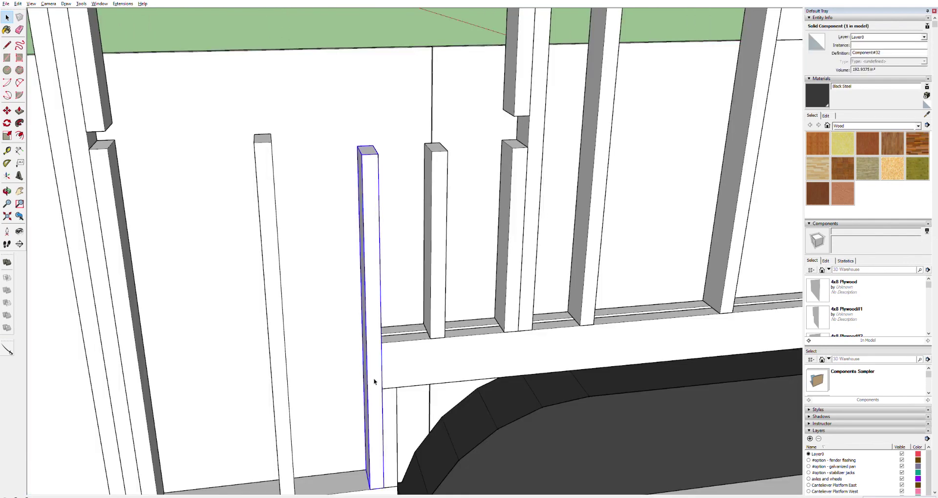
{"action": "key", "text": "Delete"}
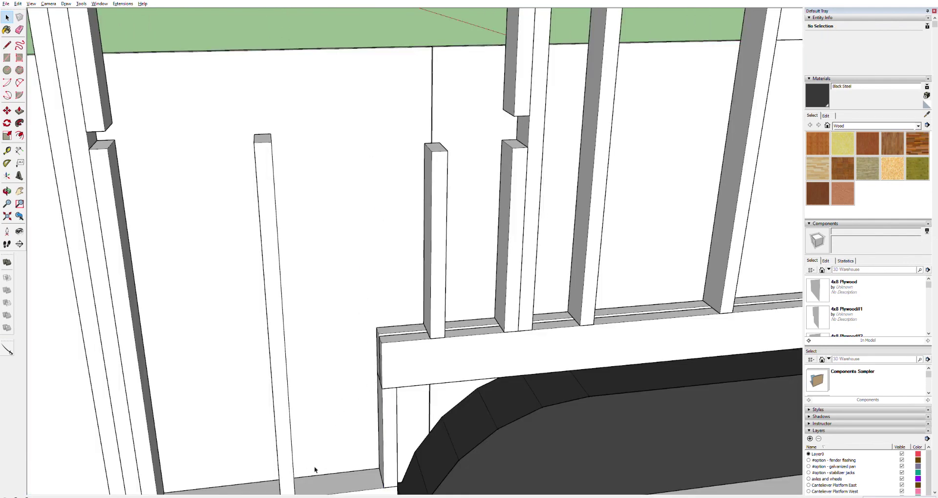
- Copy the tall cripple stud along the floor plate to sit against the short stud beside the wheel well
{"action": "key", "text": "h"}
{"action": "left_click_drag", "start_coordinate": [321, 467], "coordinate": [325, 413]}
{"action": "key", "text": "space"}
{"action": "left_click", "coordinate": [291, 429]}
{"action": "key", "text": "m"}
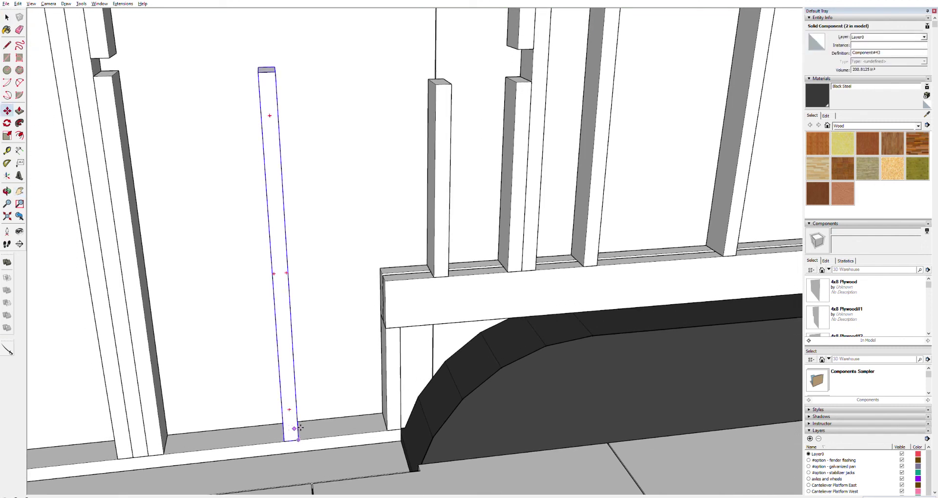
{"action": "key", "text": "ctrl"}
{"action": "left_click", "coordinate": [303, 438]}
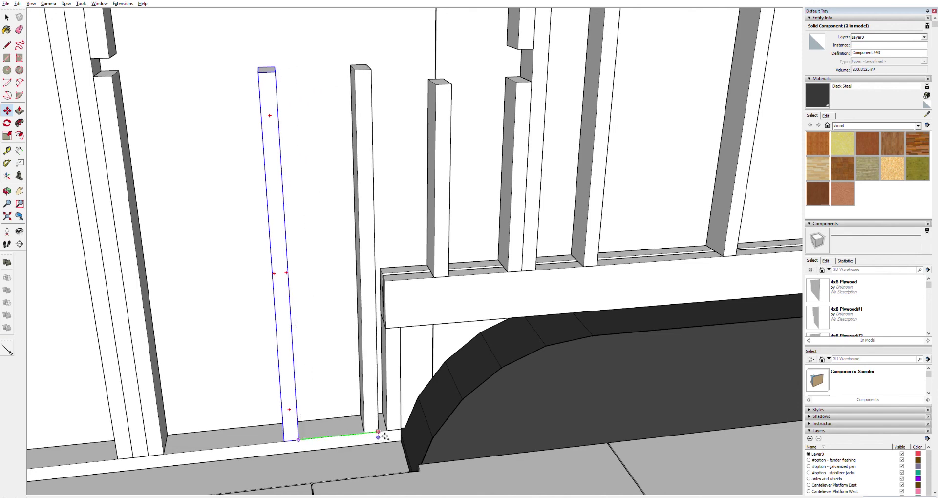
{"action": "scroll", "coordinate": [394, 432], "scroll_direction": "up", "scroll_amount": 6}
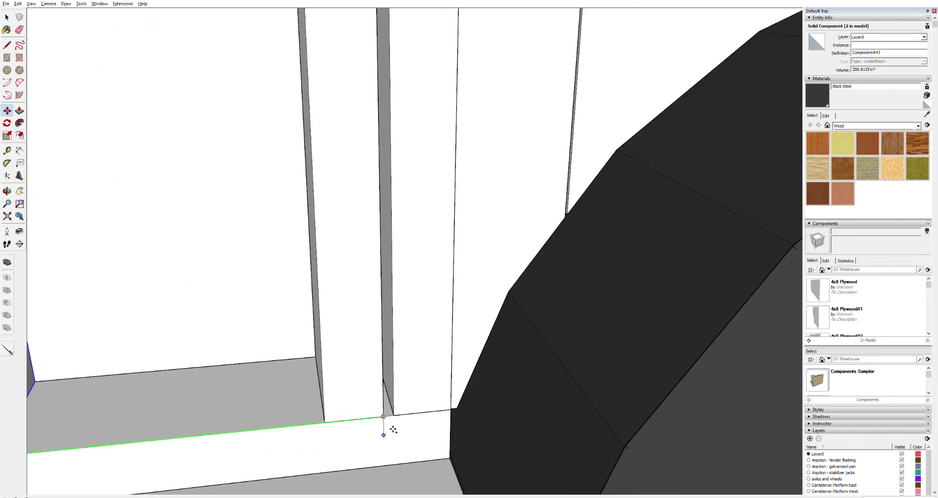
{"action": "left_click", "coordinate": [399, 415]}
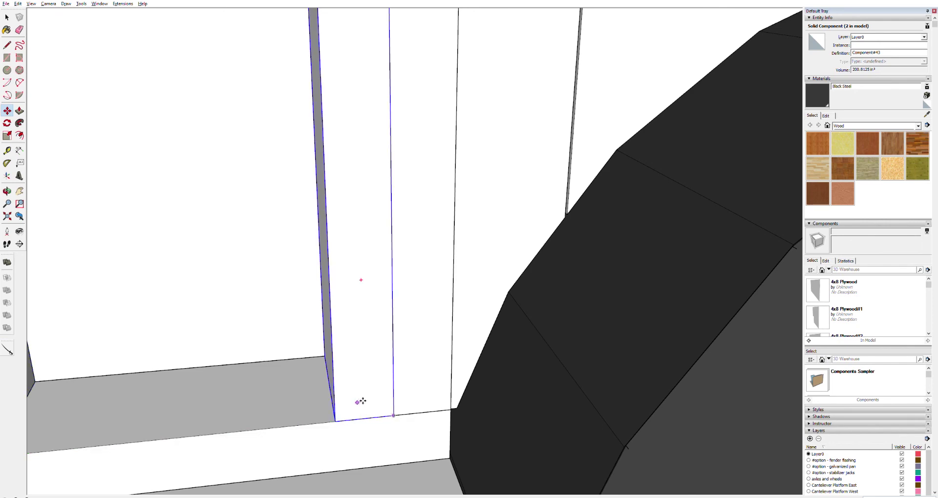
{"action": "scroll", "coordinate": [354, 402], "scroll_direction": "down", "scroll_amount": 6}
- Slightly shorten the linked tall cripple studs under the middle window by pushing the copied stud's top face down
{"action": "scroll", "coordinate": [360, 212], "scroll_direction": "up", "scroll_amount": 4}
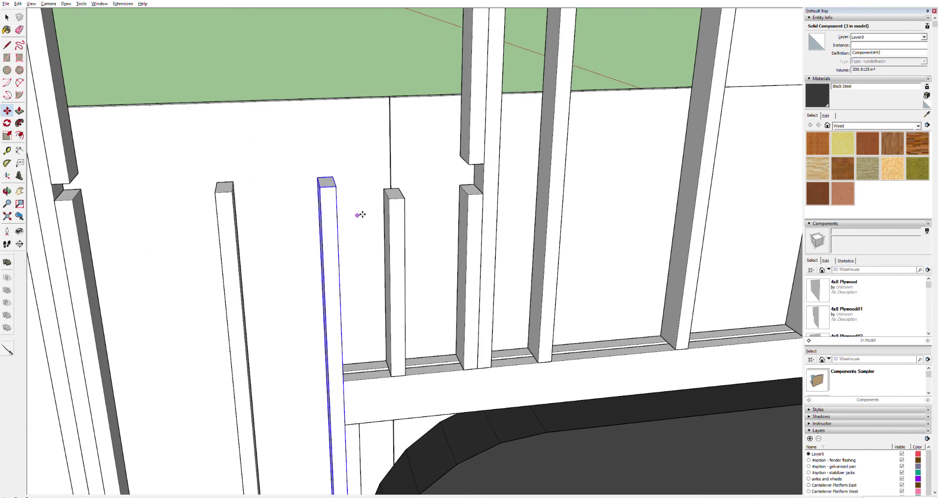
{"action": "key", "text": "h"}
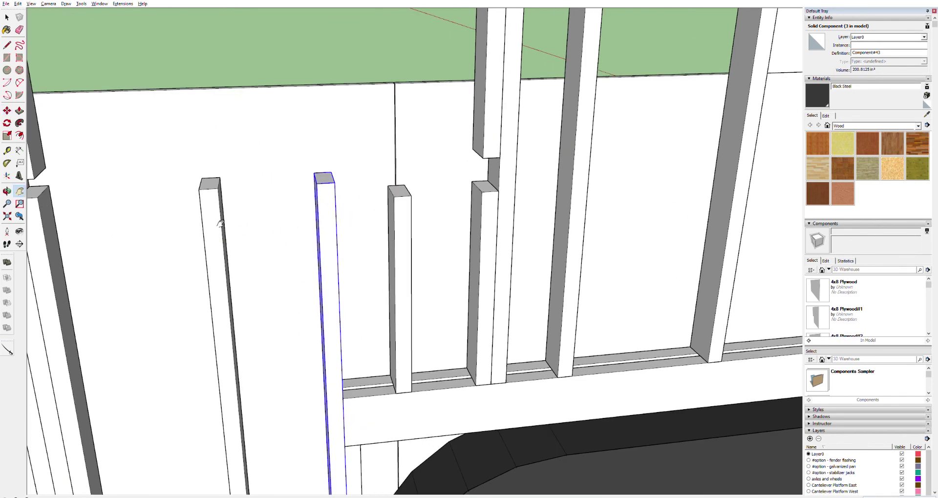
{"action": "left_click_drag", "start_coordinate": [222, 228], "coordinate": [300, 241]}
{"action": "key", "text": "space"}
{"action": "double_click", "coordinate": [403, 194]}
{"action": "triple_click", "coordinate": [404, 195]}
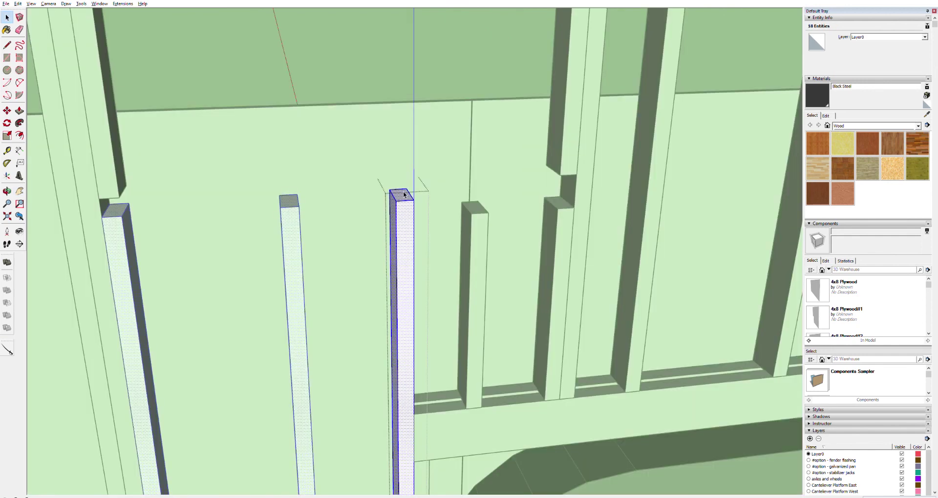
{"action": "key", "text": "p"}
{"action": "left_click", "coordinate": [408, 193]}
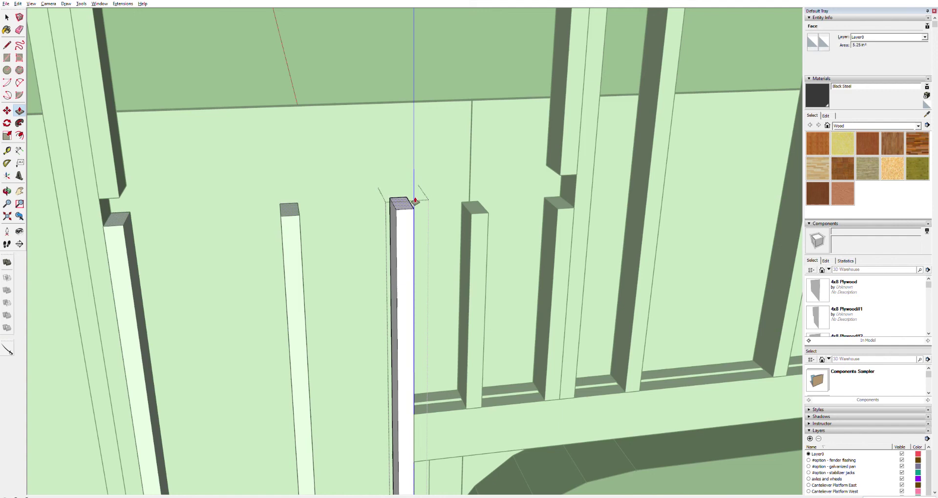
{"action": "left_click", "coordinate": [415, 200]}
{"action": "key", "text": "space"}
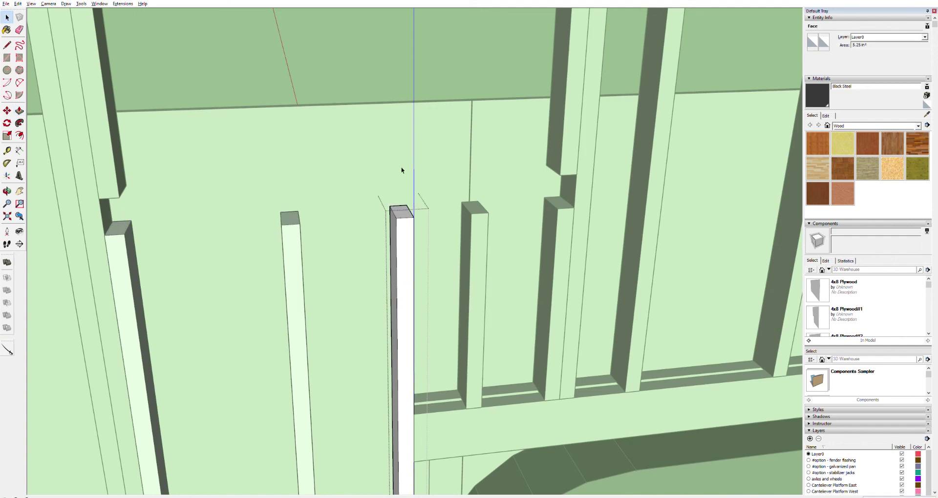
{"action": "left_click", "coordinate": [402, 171]}
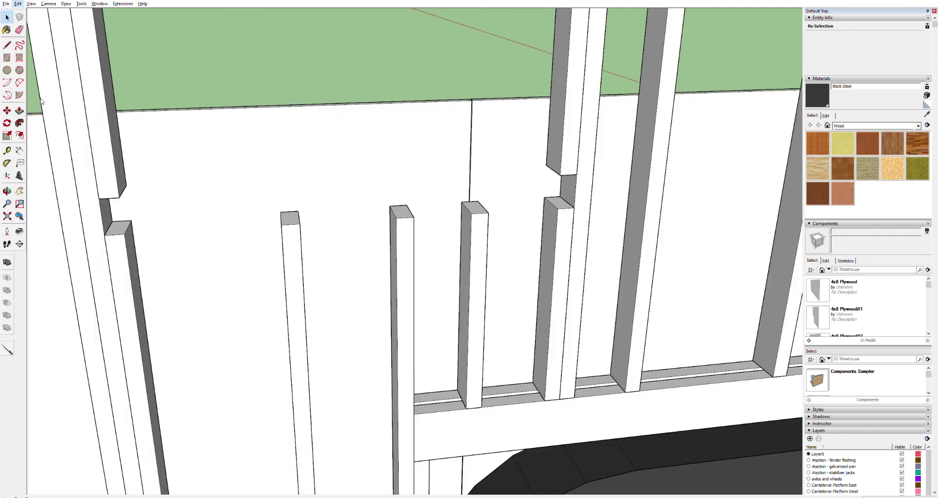
- Unhide the middle window's sill board and copy it directly underneath to make a double sill
{"action": "left_click", "coordinate": [141, 113]}
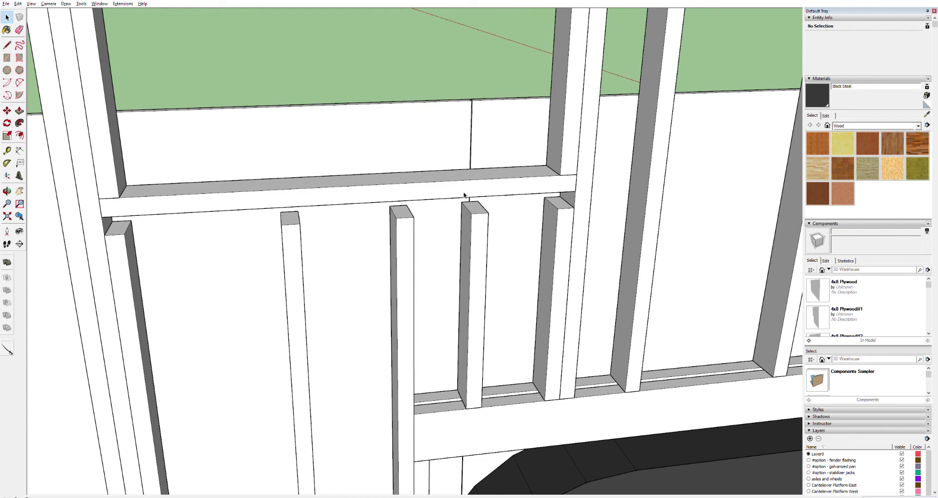
{"action": "left_click", "coordinate": [563, 181]}
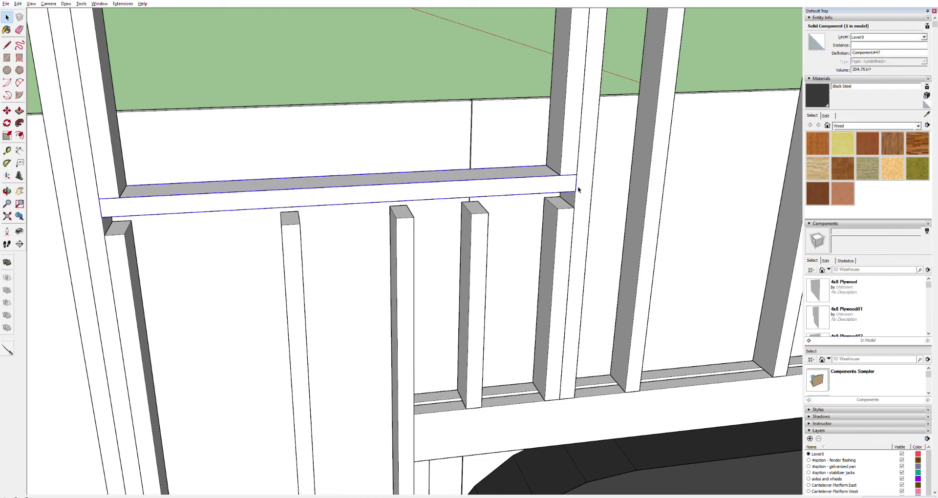
{"action": "key", "text": "m"}
{"action": "left_click", "coordinate": [575, 191]}
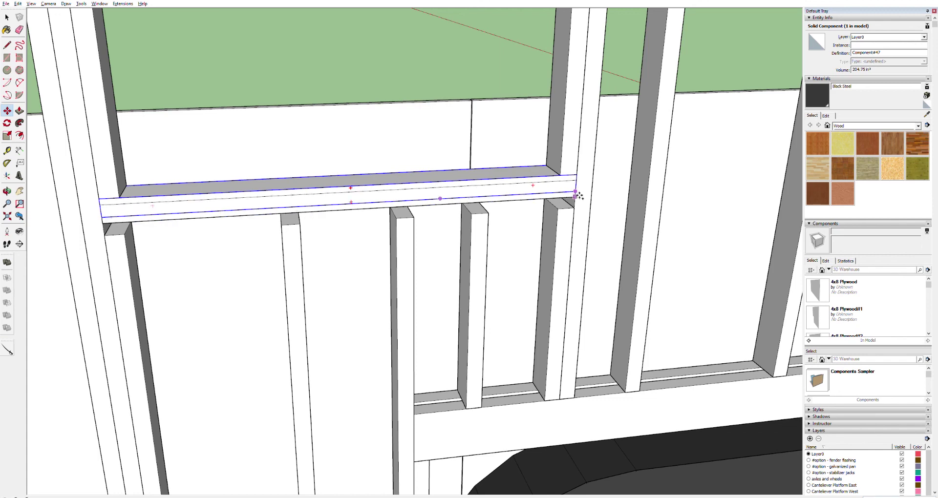
{"action": "left_click", "coordinate": [579, 206]}
{"action": "scroll", "coordinate": [419, 272], "scroll_direction": "down", "scroll_amount": 5}
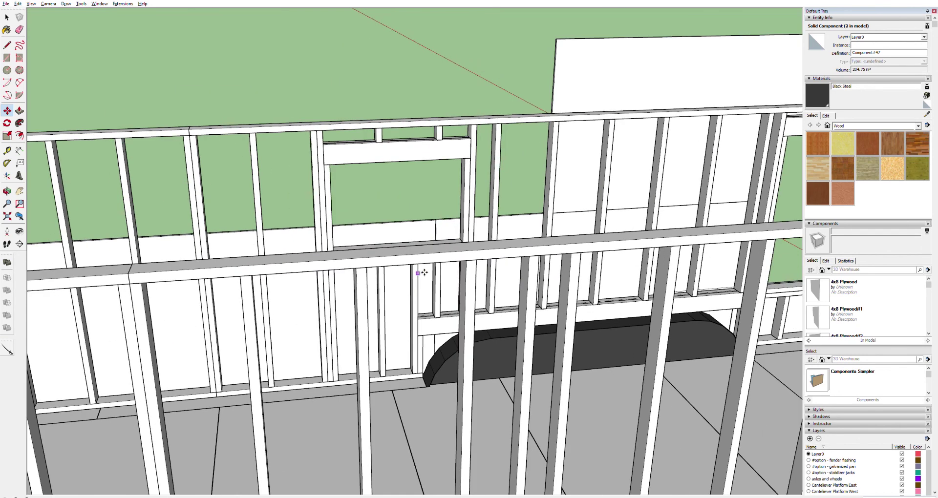
{"action": "scroll", "coordinate": [420, 273], "scroll_direction": "down", "scroll_amount": 6}
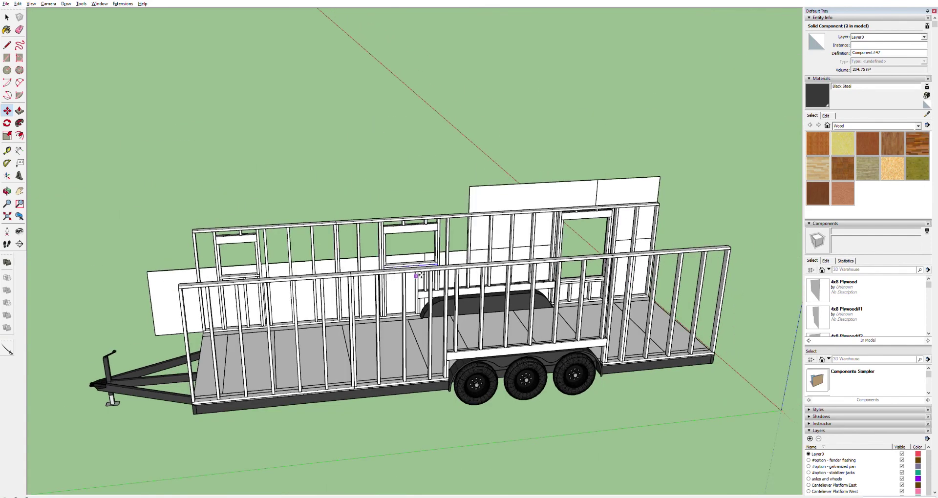
- Hide the studs and top plates of the windowless long wall, keeping its floor plates and wheel well header
{"action": "key", "text": "o"}
{"action": "left_click_drag", "start_coordinate": [363, 203], "coordinate": [730, 342]}
{"action": "key", "text": "space"}
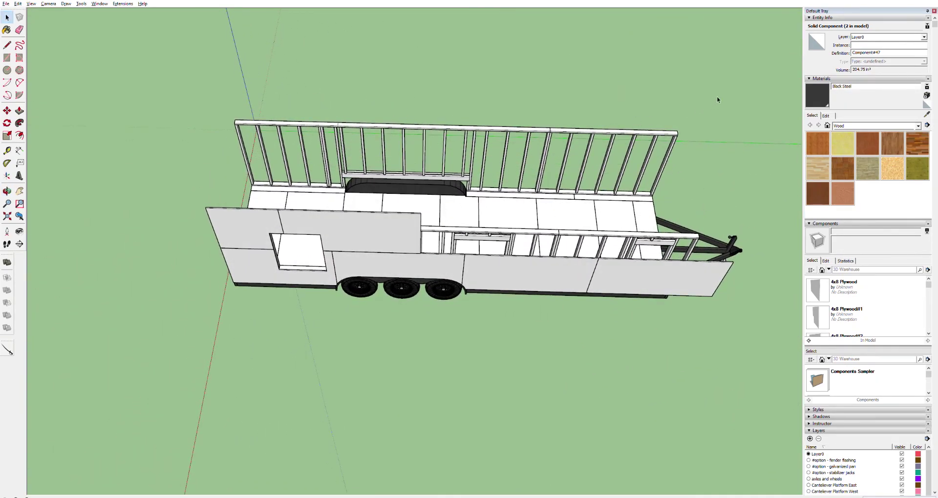
{"action": "left_click_drag", "start_coordinate": [341, 156], "coordinate": [179, 153]}
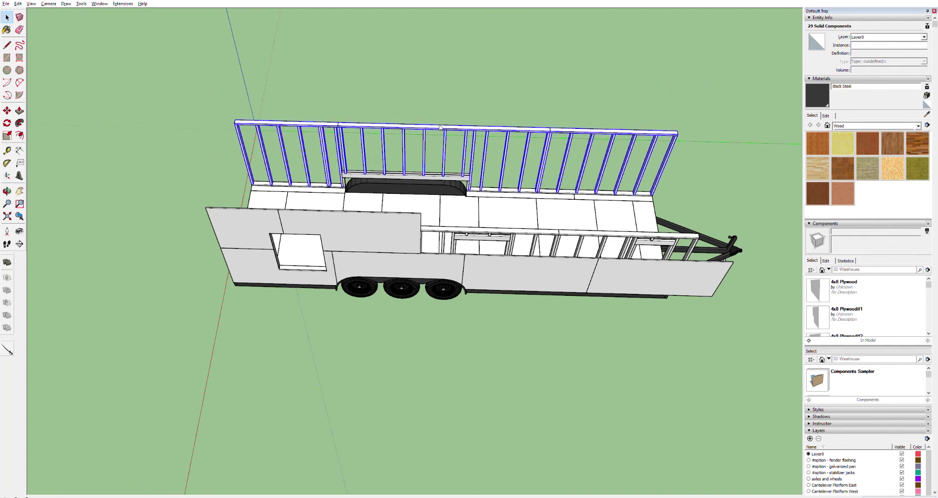
{"action": "key", "text": "Delete"}
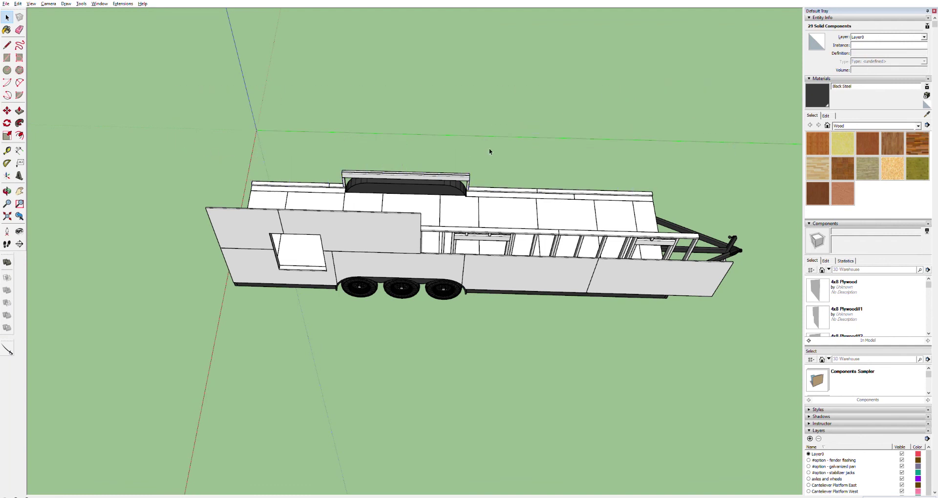
- Open the wall section with the small window near the trailer tongue and hide the window's sill board
{"action": "key", "text": "o"}
{"action": "left_click_drag", "start_coordinate": [517, 273], "coordinate": [313, 247]}
{"action": "key", "text": "h"}
{"action": "scroll", "coordinate": [315, 254], "scroll_direction": "up", "scroll_amount": 6}
{"action": "scroll", "coordinate": [315, 254], "scroll_direction": "up", "scroll_amount": 6}
{"action": "key", "text": "space"}
{"action": "scroll", "coordinate": [337, 263], "scroll_direction": "up", "scroll_amount": 5}
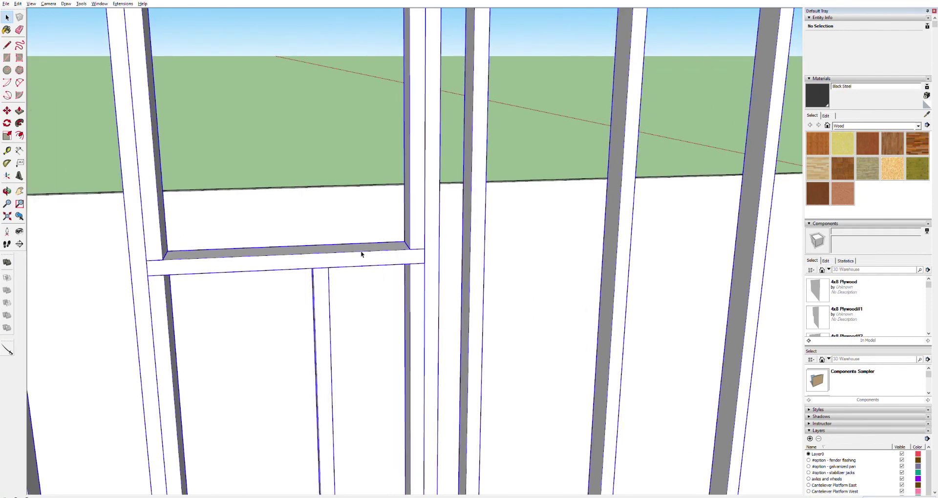
{"action": "double_click", "coordinate": [325, 253]}
{"action": "left_click", "coordinate": [315, 255]}
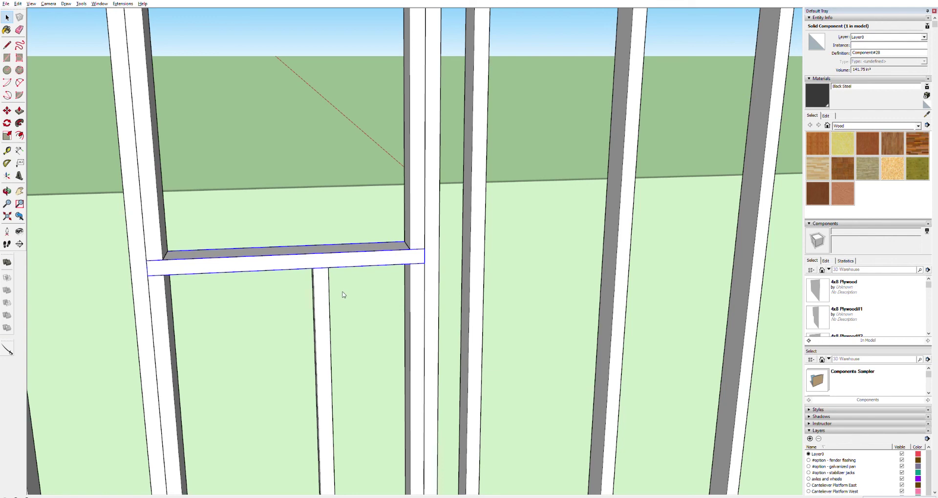
{"action": "key", "text": "Delete"}
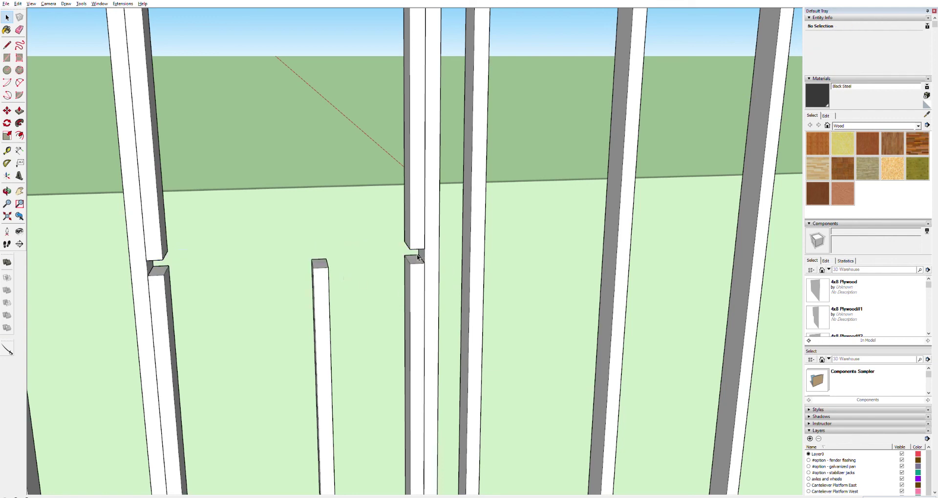
- Slightly shorten the linked cripple studs under the small window by pushing one stud's top face down
{"action": "triple_click", "coordinate": [417, 258]}
{"action": "key", "text": "p"}
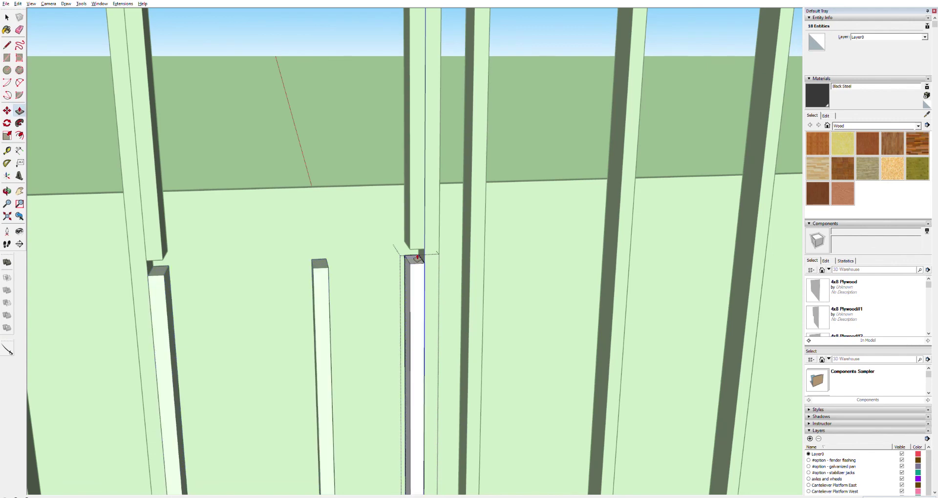
{"action": "left_click_drag", "start_coordinate": [417, 257], "coordinate": [418, 265]}
{"action": "key", "text": "space"}
{"action": "left_click", "coordinate": [341, 216]}
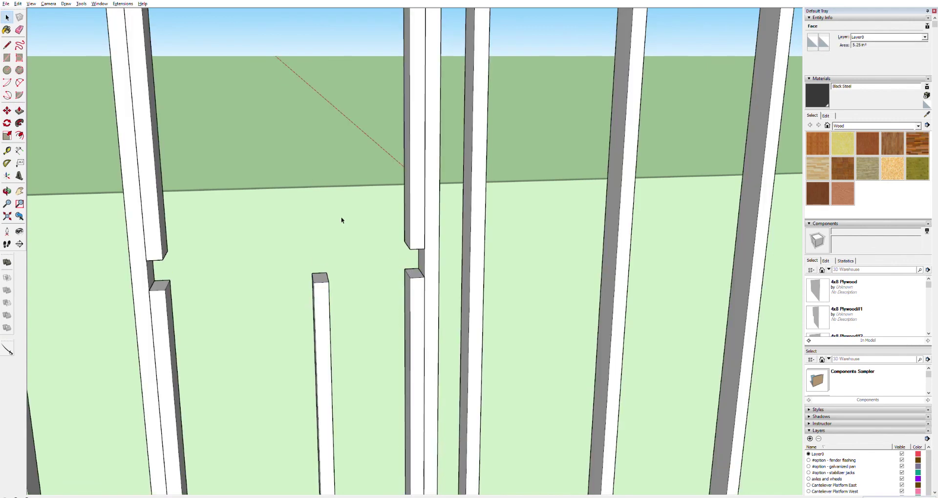
- Close the small window's wall section and unhide its sill board above the shortened cripples
{"action": "scroll", "coordinate": [344, 265], "scroll_direction": "down", "scroll_amount": 10}
{"action": "scroll", "coordinate": [344, 269], "scroll_direction": "down", "scroll_amount": 5}
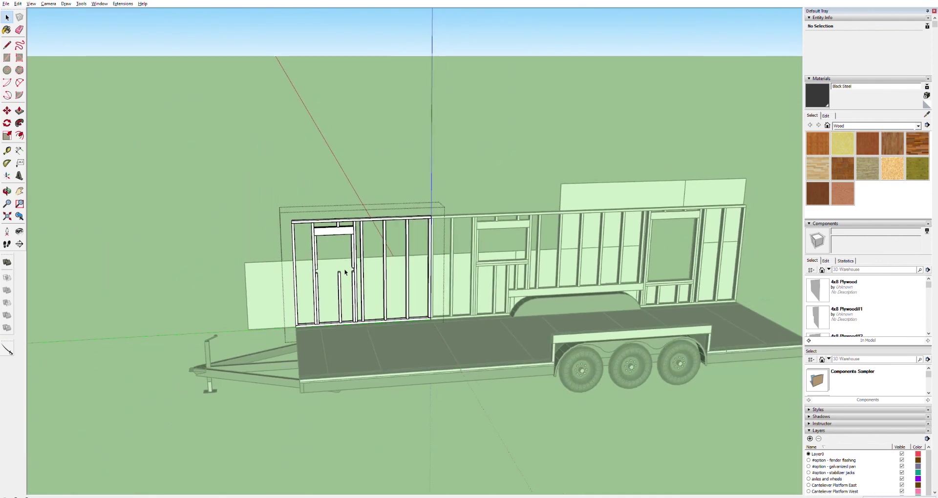
{"action": "left_click", "coordinate": [201, 130]}
{"action": "left_click", "coordinate": [19, 4]}
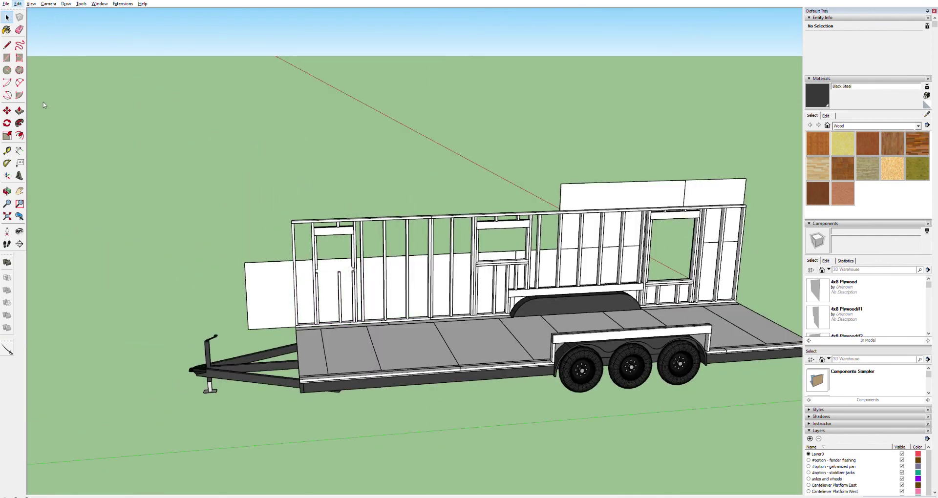
{"action": "key", "text": "ctrl+z"}
{"action": "scroll", "coordinate": [363, 271], "scroll_direction": "up", "scroll_amount": 10}
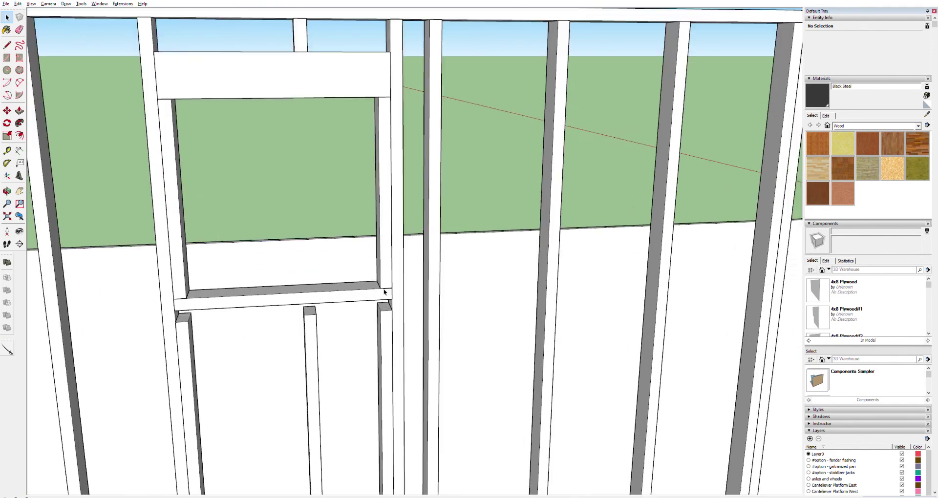
{"action": "left_click", "coordinate": [359, 286]}
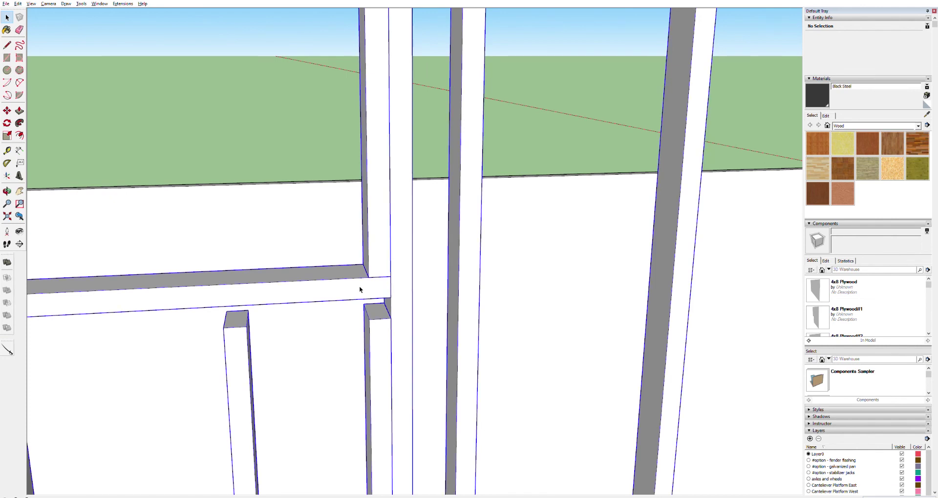
{"action": "key", "text": "m"}
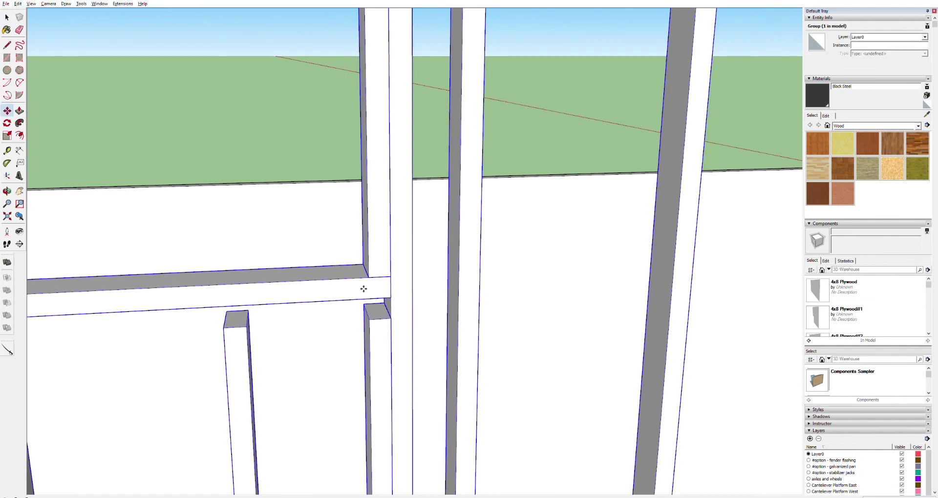
{"action": "left_click", "coordinate": [397, 297]}
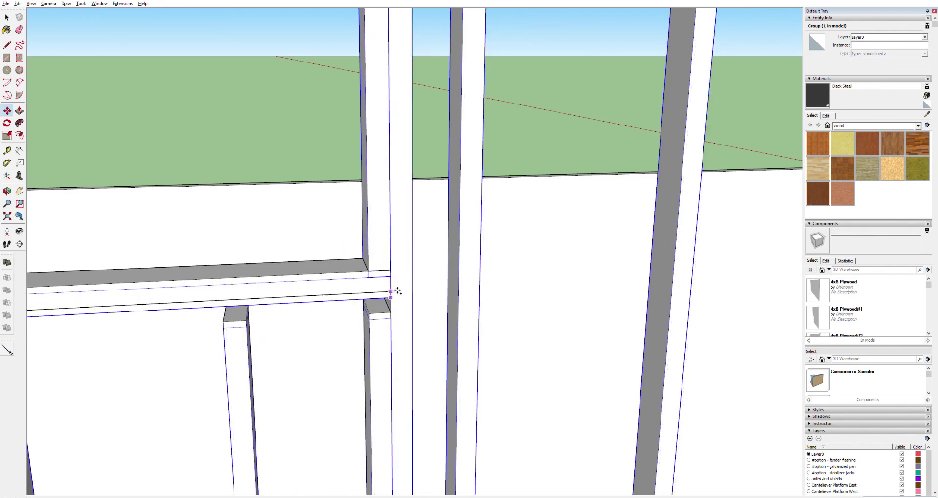
{"action": "left_click", "coordinate": [398, 299]}
{"action": "key", "text": "space"}
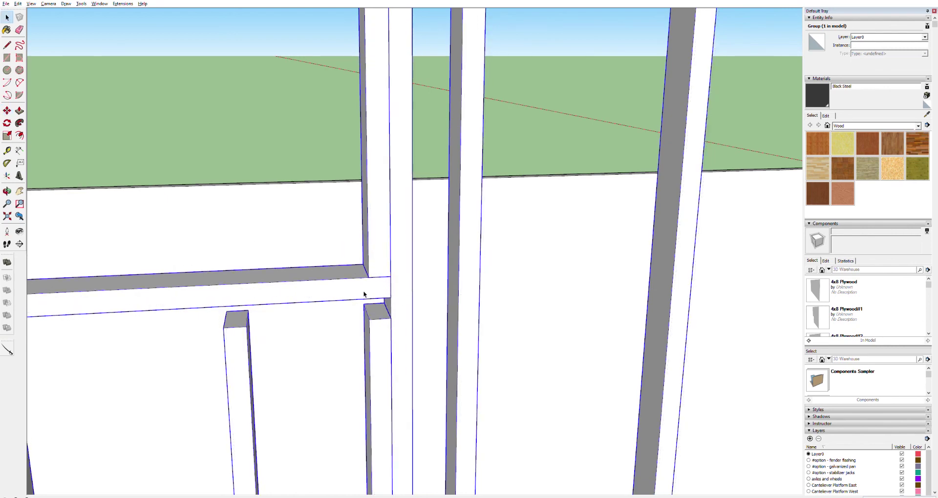
- Reopen the small window's wall section and copy its sill board directly underneath to make a double sill
{"action": "left_click", "coordinate": [303, 267]}
{"action": "left_click", "coordinate": [301, 281]}
{"action": "double_click", "coordinate": [291, 284]}
{"action": "left_click", "coordinate": [290, 282]}
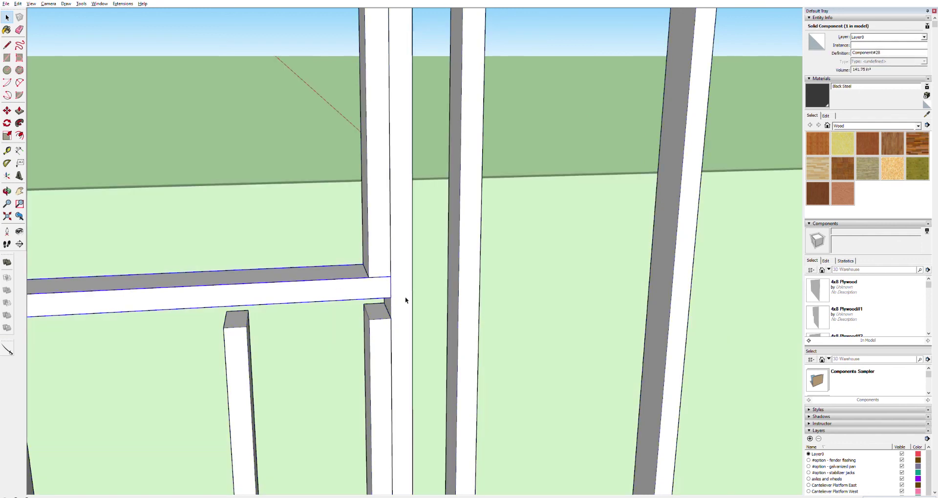
{"action": "key", "text": "m"}
{"action": "left_click", "coordinate": [391, 297]}
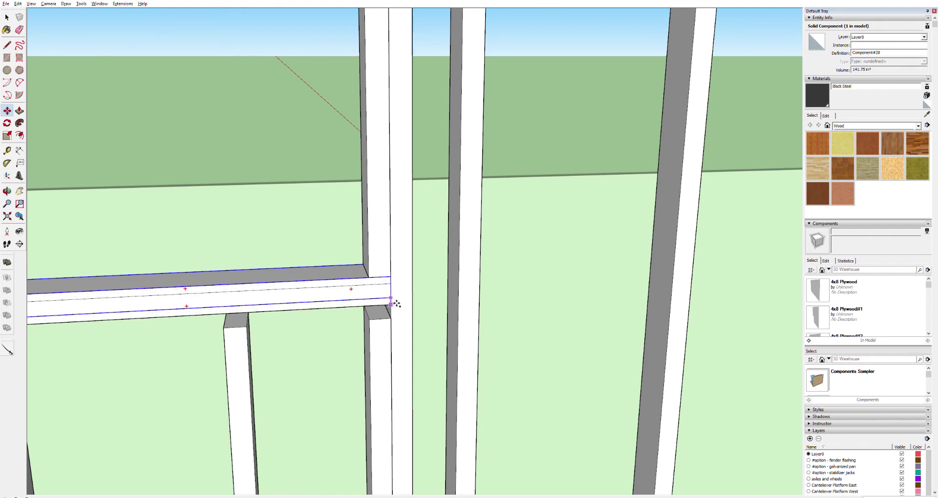
{"action": "left_click", "coordinate": [391, 312]}
{"action": "scroll", "coordinate": [425, 315], "scroll_direction": "down", "scroll_amount": 6}
- Close the small window's wall section and select the whole section
{"action": "key", "text": "space"}
{"action": "left_click", "coordinate": [404, 285]}
{"action": "scroll", "coordinate": [400, 284], "scroll_direction": "up", "scroll_amount": 3}
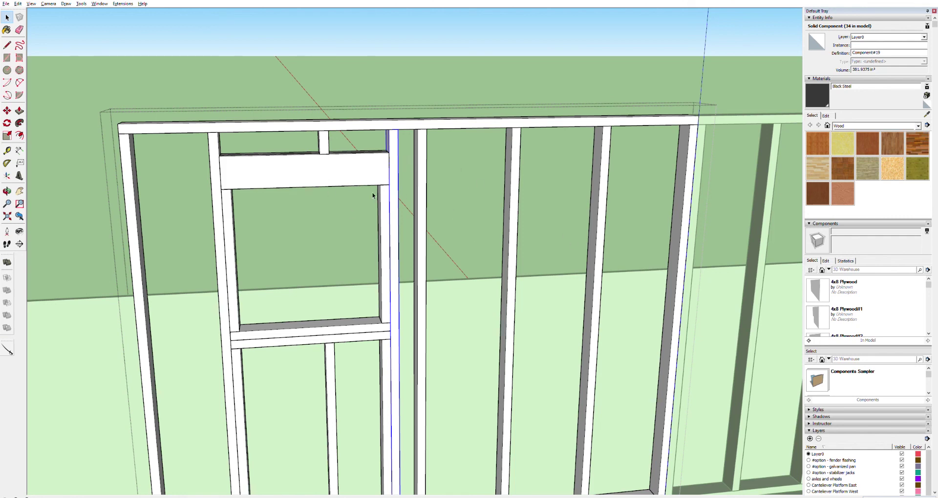
{"action": "key", "text": "Delete"}
{"action": "left_click", "coordinate": [382, 166]}
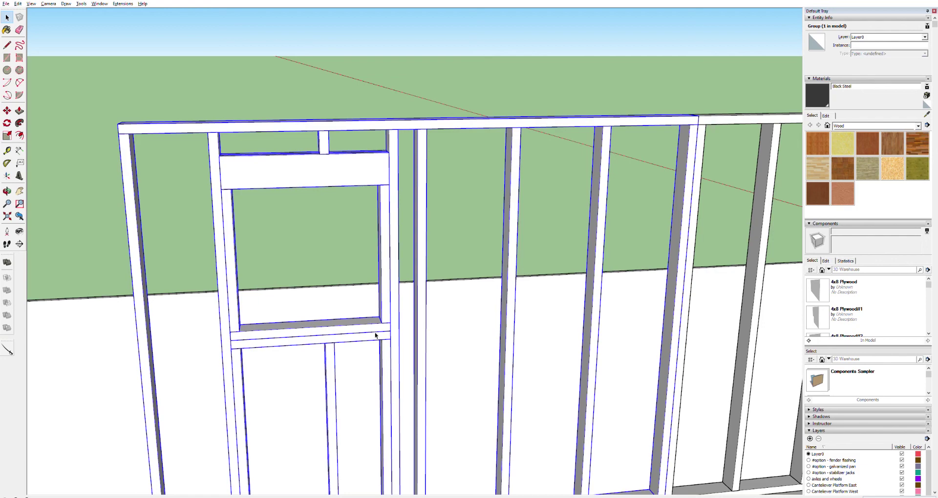
{"action": "scroll", "coordinate": [615, 292], "scroll_direction": "down", "scroll_amount": 6}
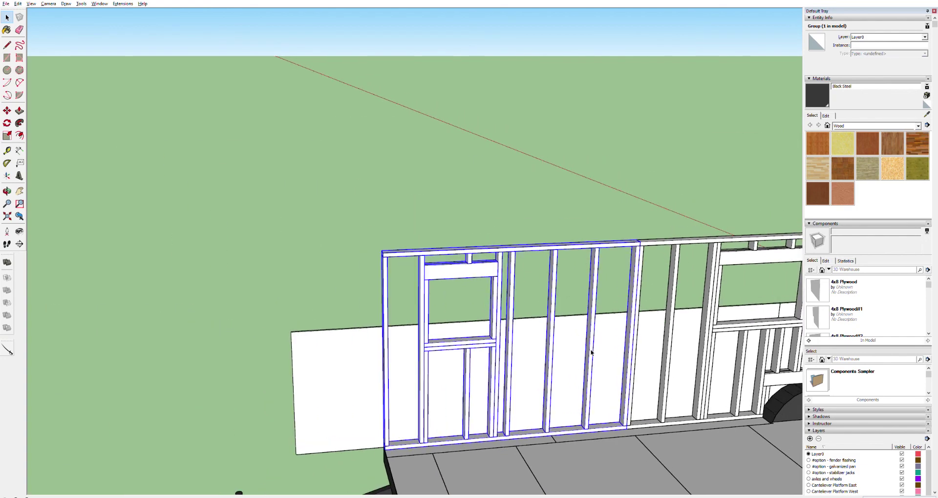
- Delete the plywood sheets standing behind the long wall section that spans the wheel well
{"action": "middle_click_drag", "start_coordinate": [639, 337], "coordinate": [447, 336], "text": "shift"}
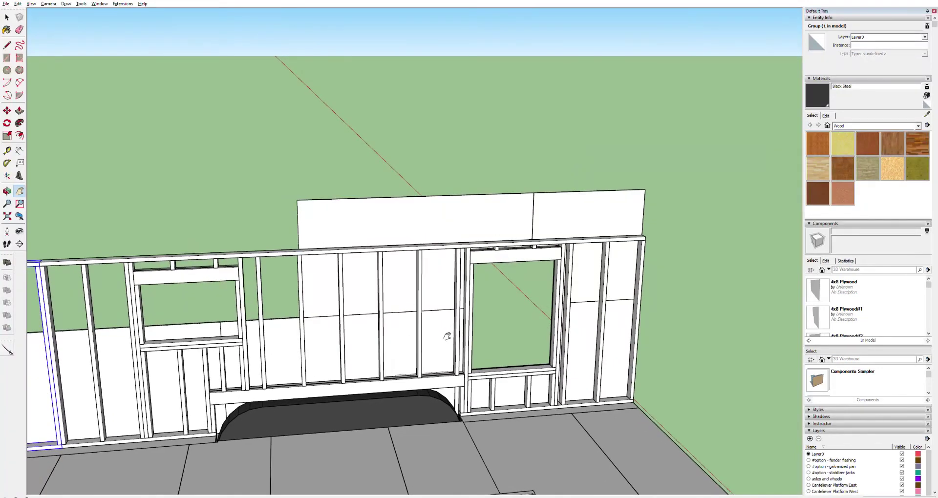
{"action": "key", "text": "space"}
{"action": "left_click", "coordinate": [198, 253]}
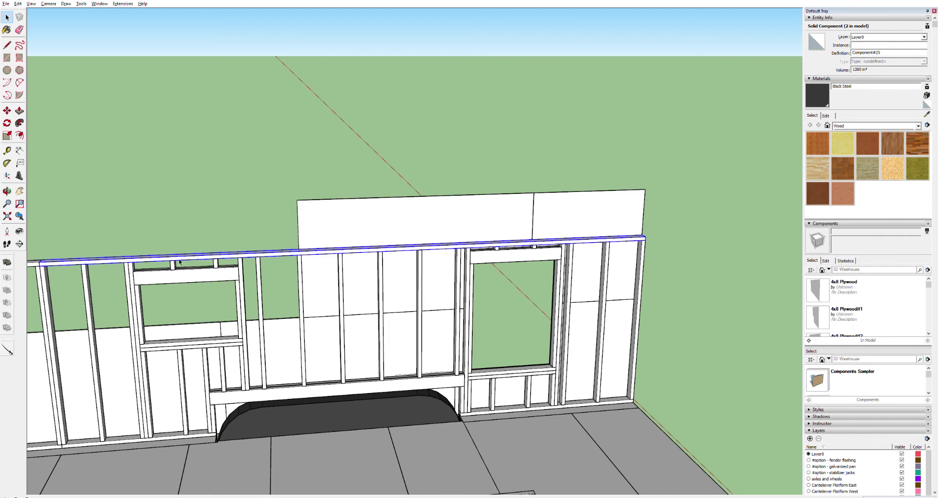
{"action": "left_click", "coordinate": [378, 355]}
{"action": "left_click", "coordinate": [411, 375]}
{"action": "left_click", "coordinate": [411, 375]}
{"action": "left_click", "coordinate": [563, 224]}
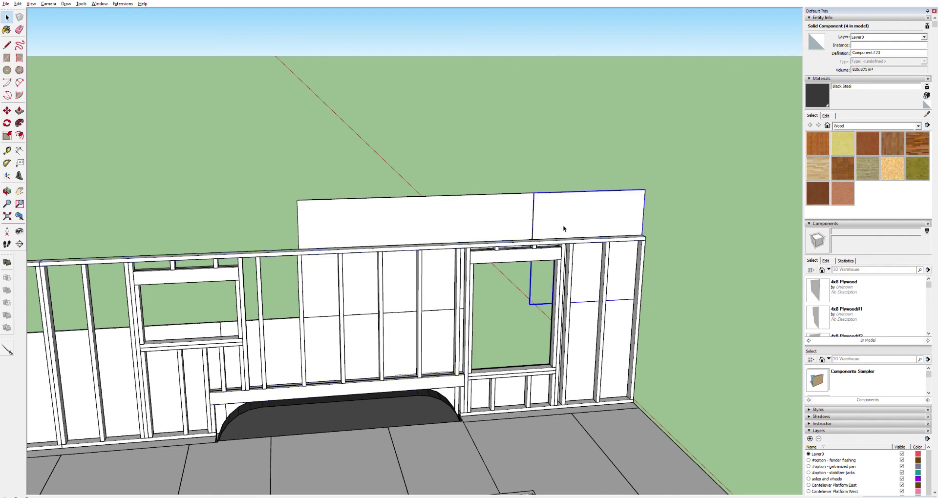
{"action": "left_click", "coordinate": [490, 224], "text": "ctrl"}
{"action": "left_click", "coordinate": [447, 342], "text": "ctrl"}
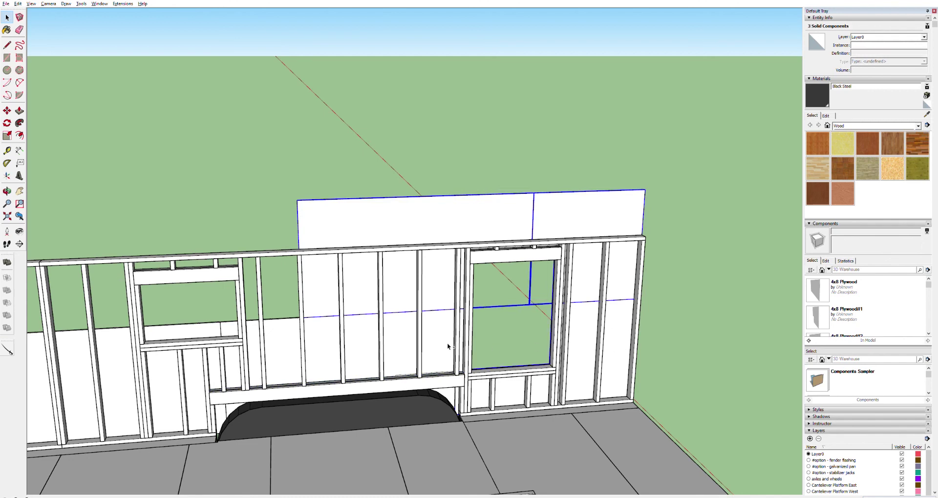
{"action": "left_click", "coordinate": [436, 345], "text": "ctrl"}
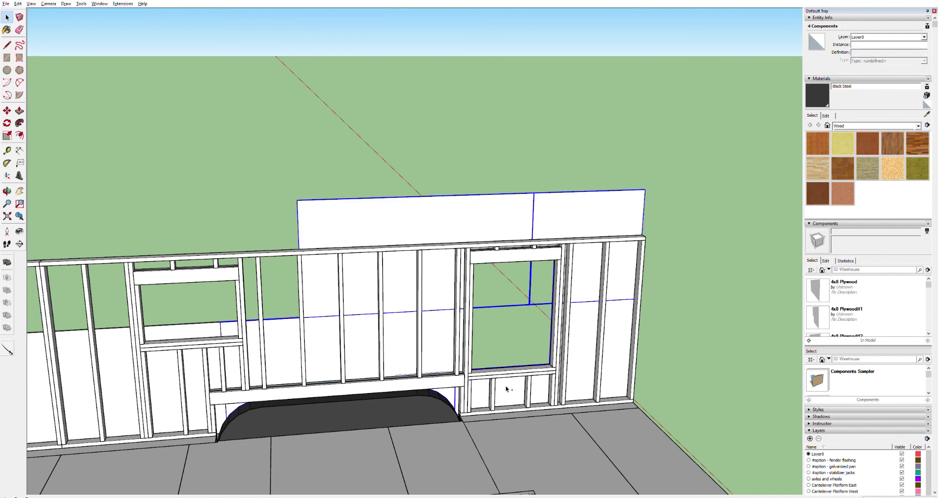
{"action": "left_click", "coordinate": [211, 332], "text": "ctrl"}
{"action": "key", "text": "Delete"}
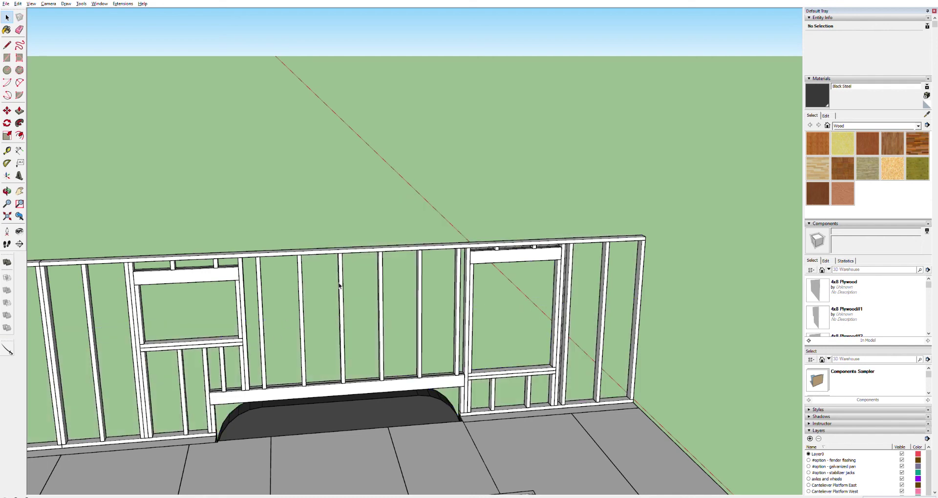
- Select the long wall section's framing, adding the large window's sill boards, cripple studs and bottom plate to the selection
{"action": "left_click_drag", "start_coordinate": [505, 301], "coordinate": [57, 335]}
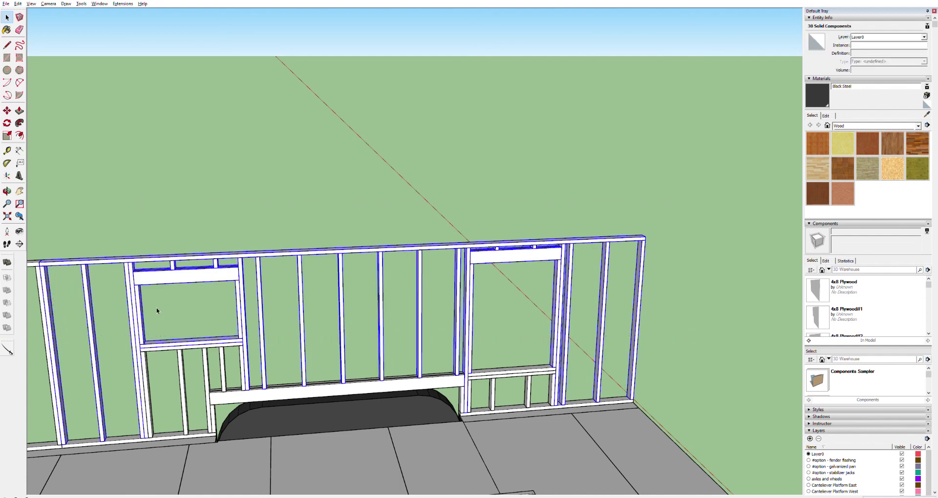
{"action": "scroll", "coordinate": [569, 394], "scroll_direction": "up", "scroll_amount": 5}
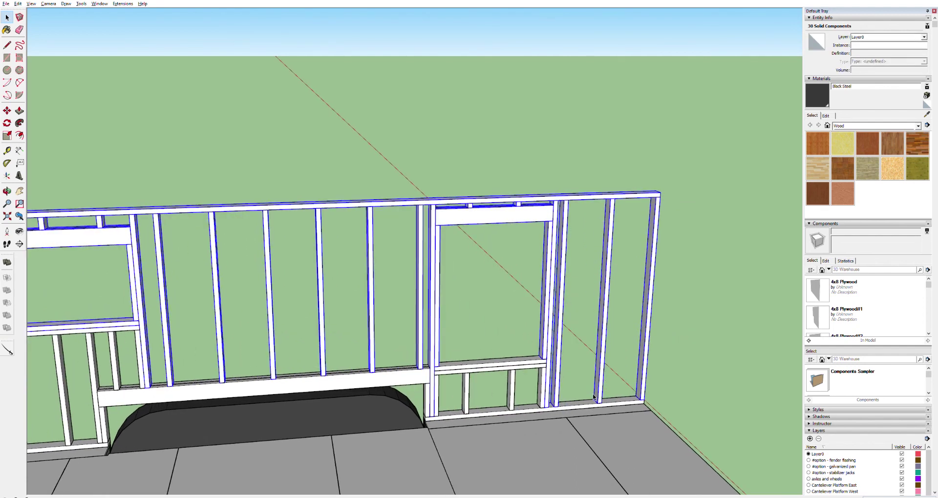
{"action": "scroll", "coordinate": [541, 389], "scroll_direction": "up", "scroll_amount": 2}
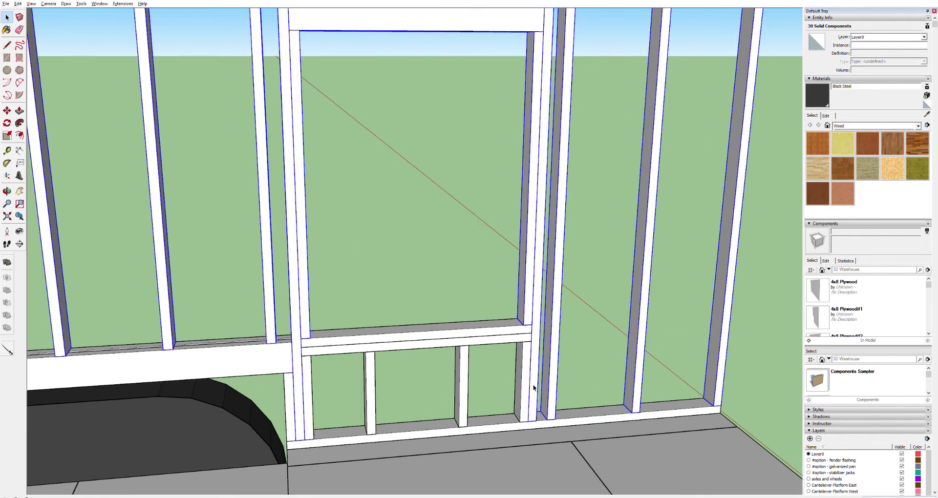
{"action": "scroll", "coordinate": [533, 387], "scroll_direction": "up", "scroll_amount": 2}
{"action": "left_click", "coordinate": [506, 329], "text": "ctrl"}
{"action": "left_click", "coordinate": [529, 358], "text": "ctrl"}
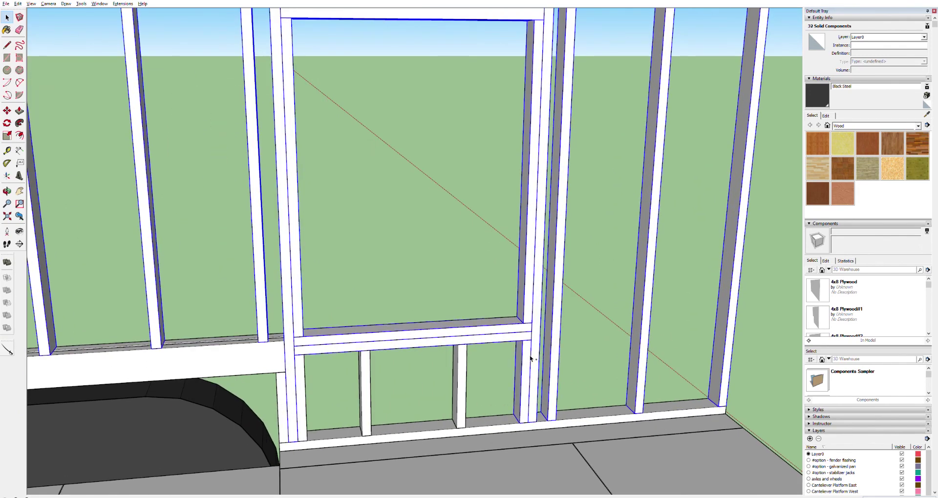
{"action": "left_click", "coordinate": [362, 371], "text": "ctrl"}
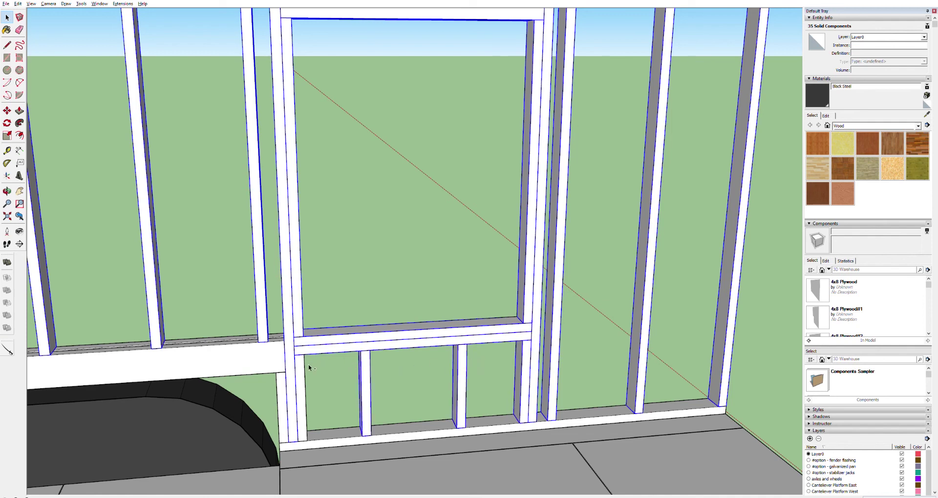
{"action": "left_click", "coordinate": [549, 425], "text": "ctrl"}
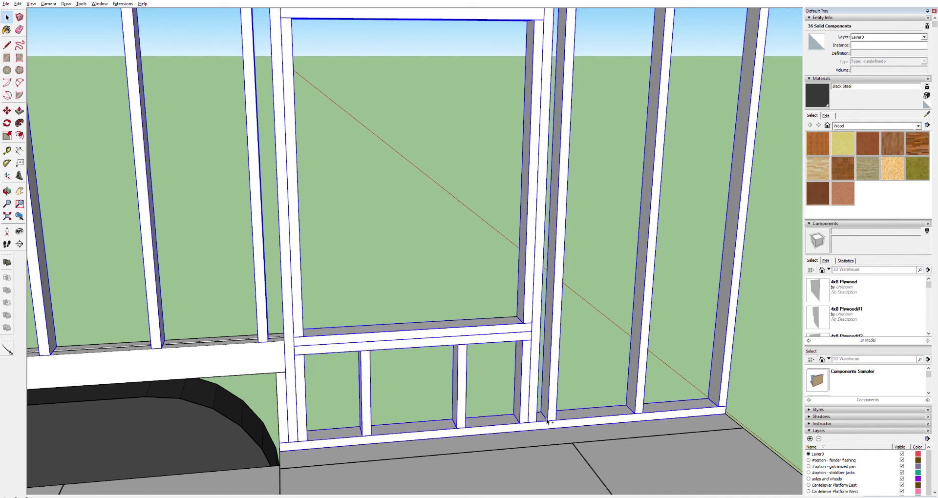
- Add the wheel well header, its plates, the short studs beside it and the adjoining bottom plate to the selection
{"action": "middle_click_drag", "start_coordinate": [365, 217], "coordinate": [661, 242], "text": "shift"}
{"action": "left_click_drag", "start_coordinate": [261, 241], "coordinate": [693, 199]}
{"action": "key", "text": "space"}
{"action": "left_click", "coordinate": [452, 338], "text": "ctrl"}
{"action": "left_click", "coordinate": [432, 316], "text": "ctrl"}
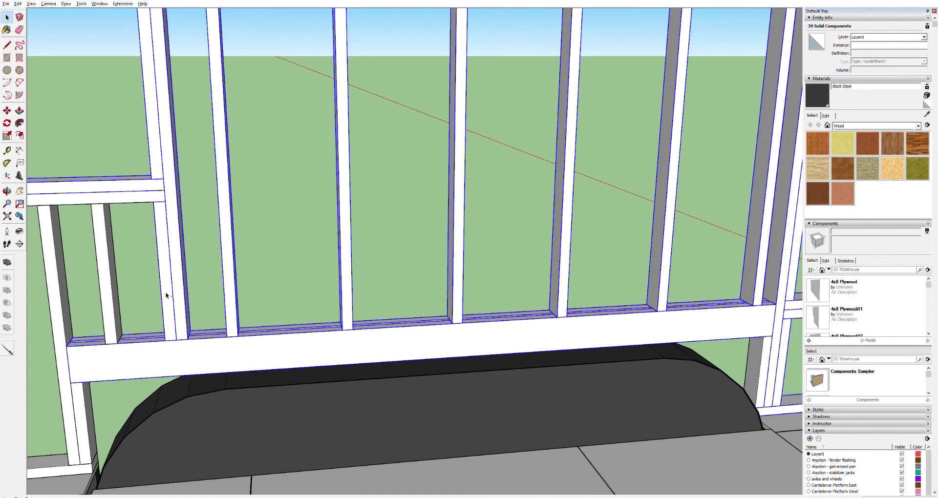
{"action": "left_click", "coordinate": [116, 289], "text": "ctrl"}
{"action": "left_click", "coordinate": [66, 298], "text": "ctrl"}
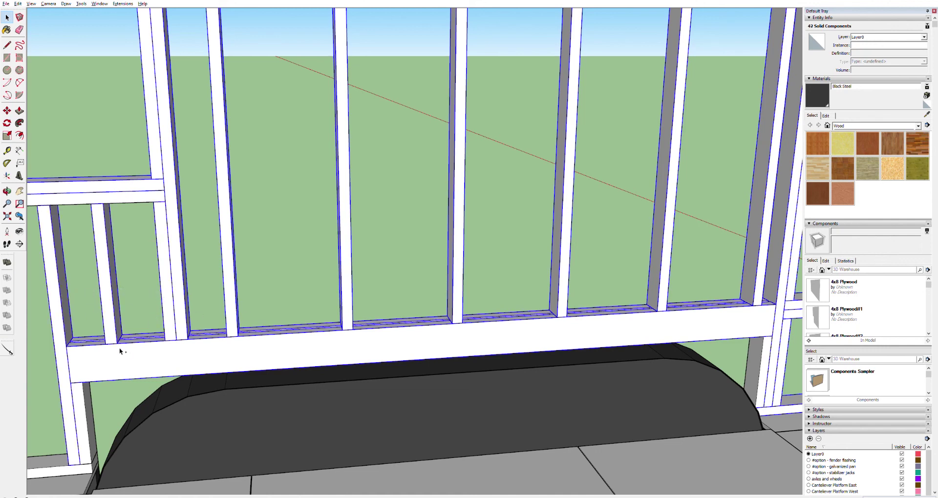
{"action": "left_click", "coordinate": [88, 404], "text": "ctrl"}
{"action": "left_click", "coordinate": [88, 467], "text": "ctrl"}
- Add the remaining cripple studs beneath the small window's sill to the selection
{"action": "key", "text": "h"}
{"action": "left_click_drag", "start_coordinate": [99, 456], "coordinate": [592, 363]}
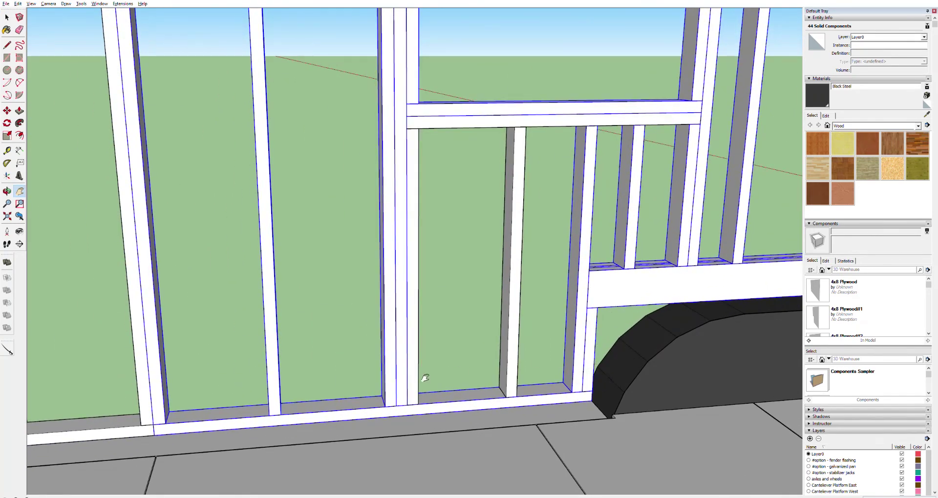
{"action": "key", "text": "space"}
{"action": "left_click", "coordinate": [518, 343]}
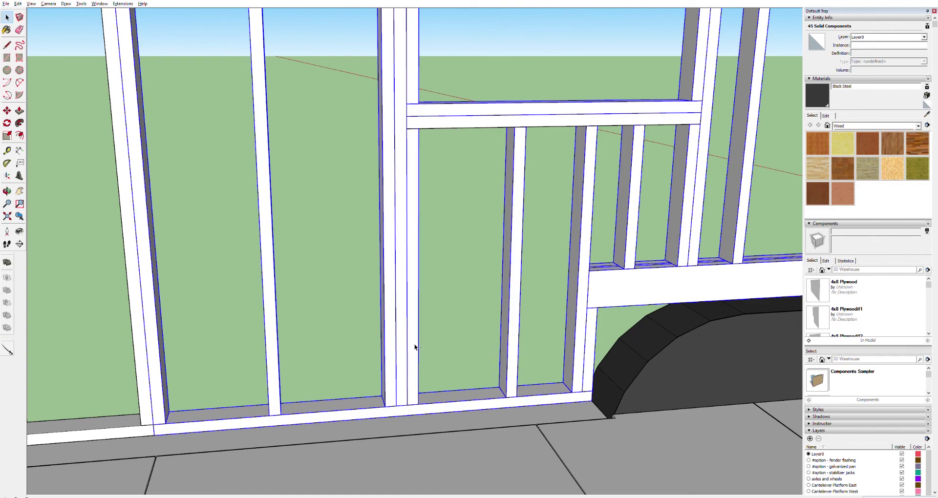
{"action": "left_click", "coordinate": [503, 312], "text": "ctrl"}
{"action": "scroll", "coordinate": [504, 312], "scroll_direction": "down", "scroll_amount": 4}
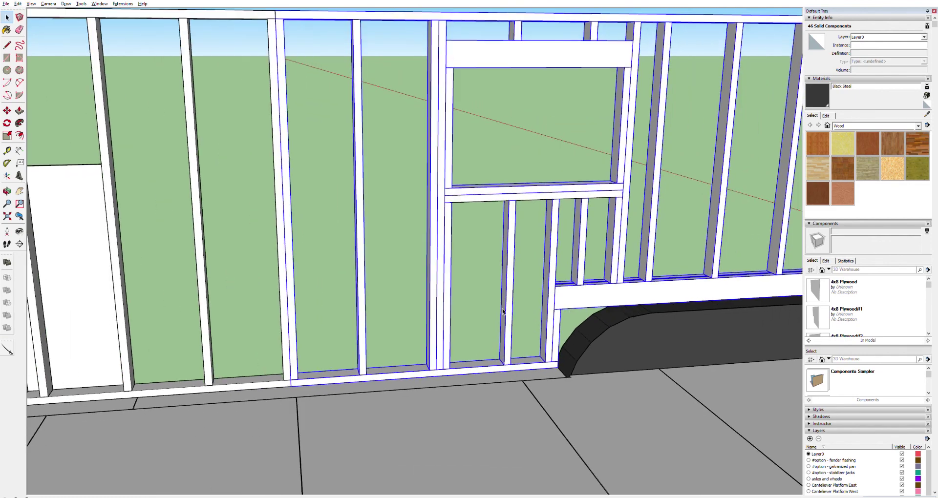
{"action": "scroll", "coordinate": [503, 312], "scroll_direction": "down", "scroll_amount": 1}
- Add the last missed boards of the long wall section and make all the selected framing one component
{"action": "key", "text": "h"}
{"action": "left_click_drag", "start_coordinate": [670, 277], "coordinate": [375, 287]}
{"action": "key", "text": "space"}
{"action": "left_click", "coordinate": [510, 319], "text": "shift"}
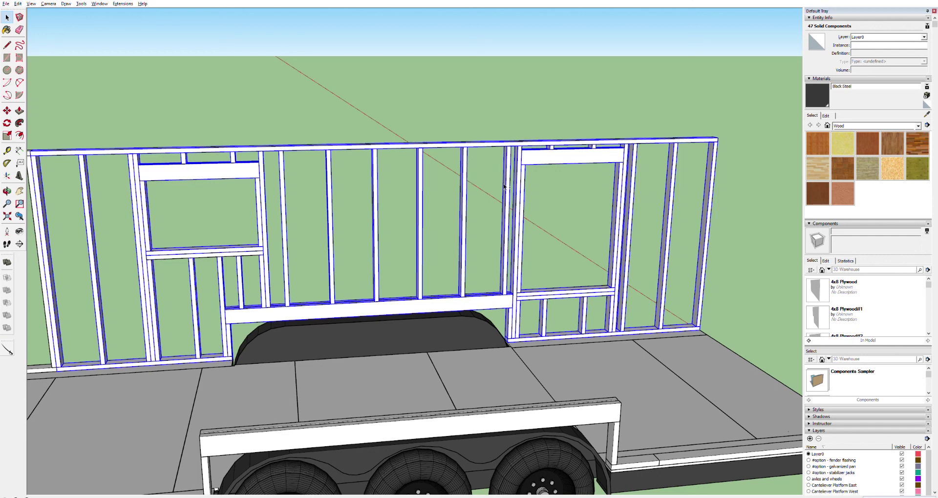
{"action": "left_click", "coordinate": [256, 250], "text": "ctrl"}
{"action": "scroll", "coordinate": [184, 196], "scroll_direction": "down", "scroll_amount": 1}
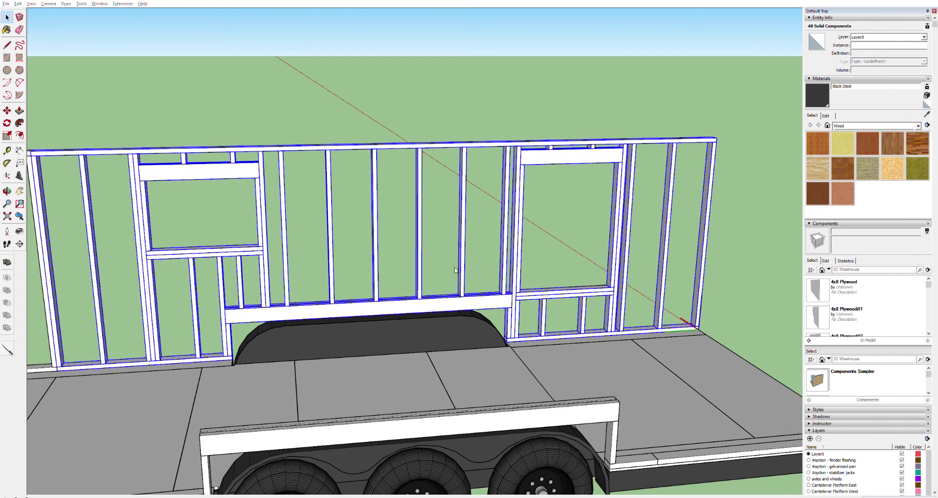
{"action": "key", "text": "Return"}
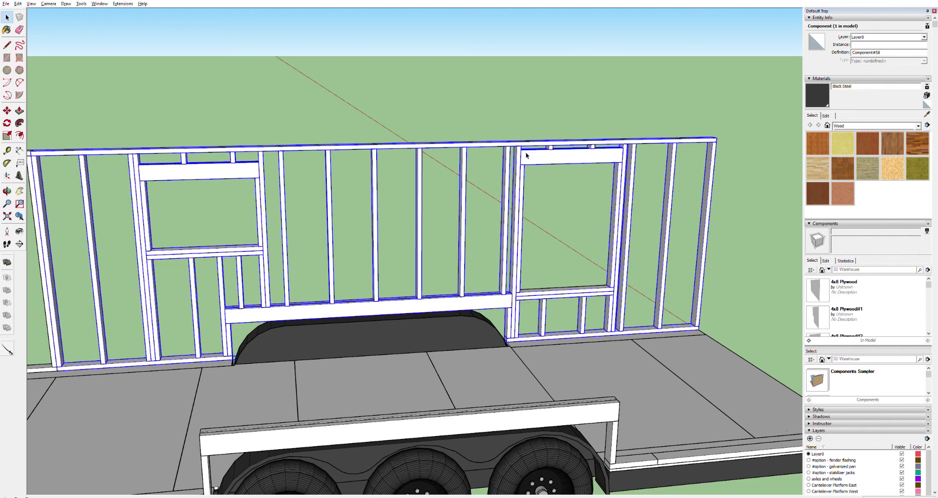
- Hide the long wall component and delete the stray edge left behind at the large window's sill
{"action": "key", "text": "Delete"}
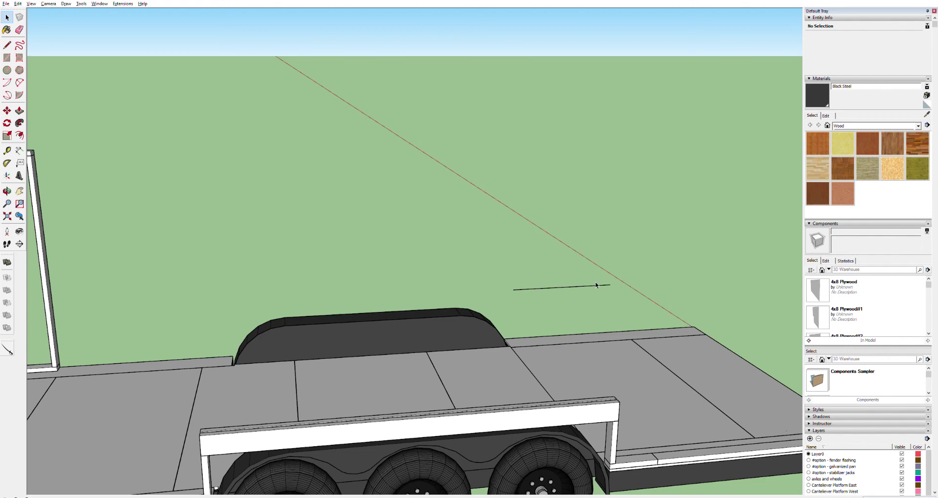
{"action": "key", "text": "ctrl+z"}
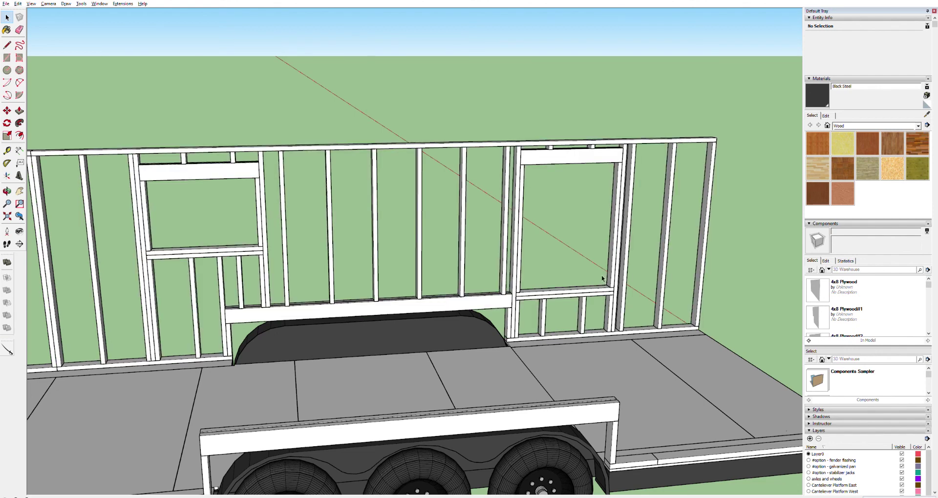
{"action": "scroll", "coordinate": [596, 284], "scroll_direction": "up", "scroll_amount": 5}
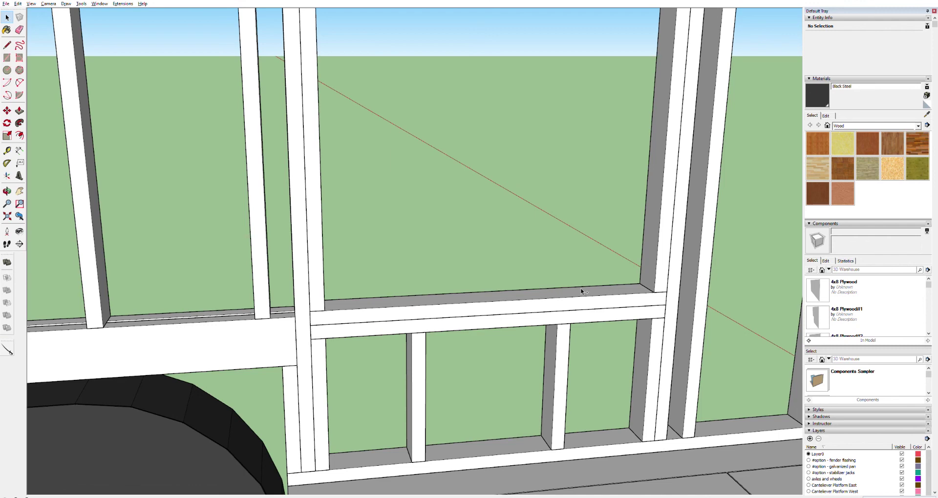
{"action": "key", "text": "ctrl+z"}
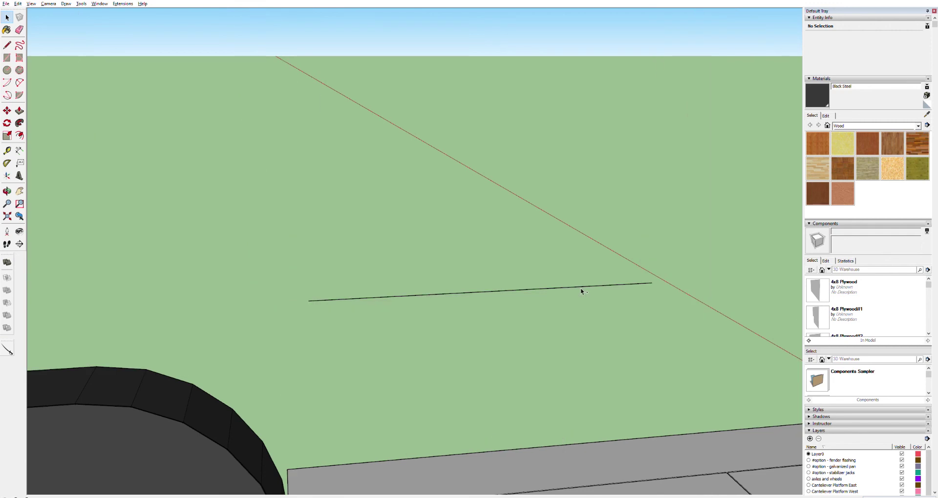
{"action": "left_click", "coordinate": [578, 287]}
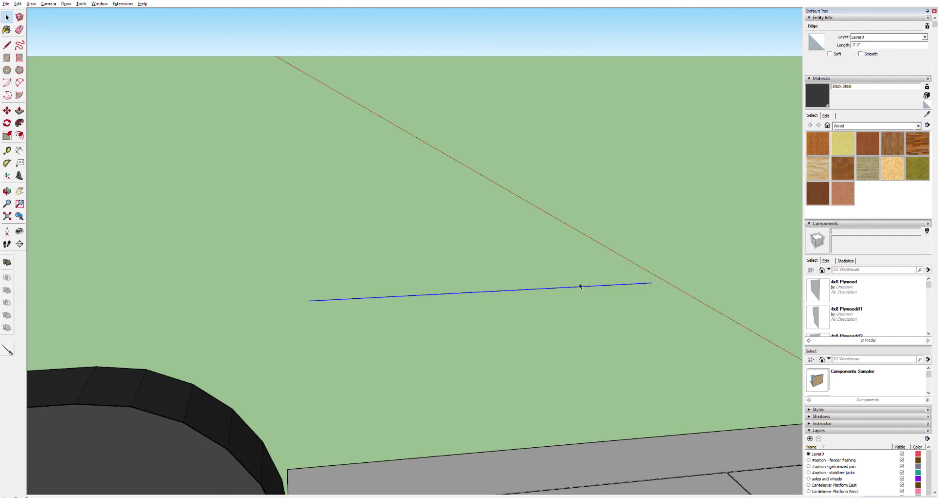
{"action": "key", "text": "Delete"}
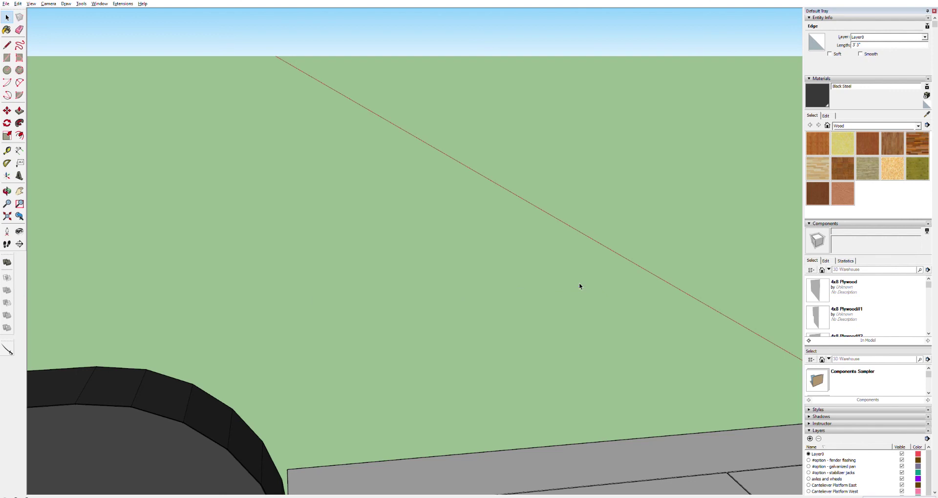
- Unhide the long wall component on the trailer
{"action": "middle_click_drag", "start_coordinate": [372, 329], "coordinate": [415, 480], "text": "shift"}
{"action": "scroll", "coordinate": [415, 480], "scroll_direction": "down", "scroll_amount": 4}
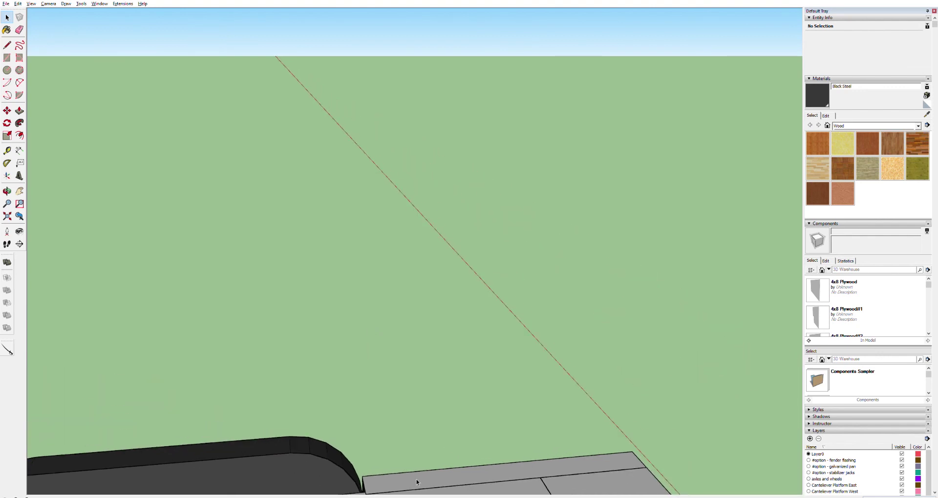
{"action": "left_click", "coordinate": [156, 113]}
{"action": "middle_click_drag", "start_coordinate": [275, 392], "coordinate": [485, 233], "text": "shift"}
{"action": "left_click", "coordinate": [18, 4]}
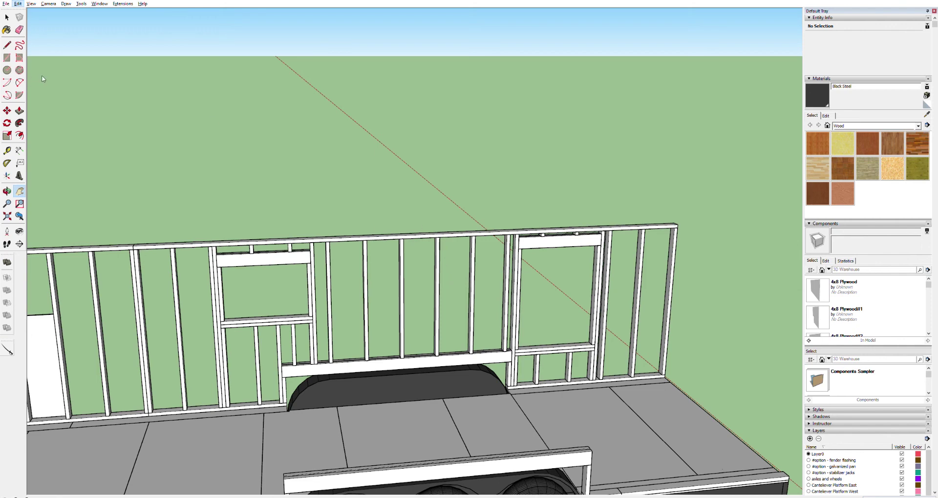
- Unhide all the hidden objects in the model, including the opposite long wall and the guide plywood
{"action": "left_click", "coordinate": [156, 120]}
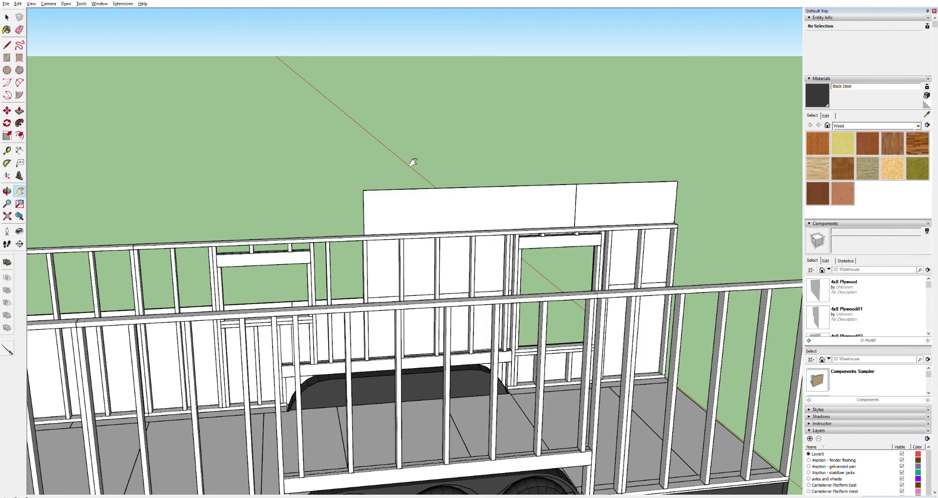
{"action": "key", "text": "o"}
{"action": "left_click_drag", "start_coordinate": [316, 364], "coordinate": [662, 430]}
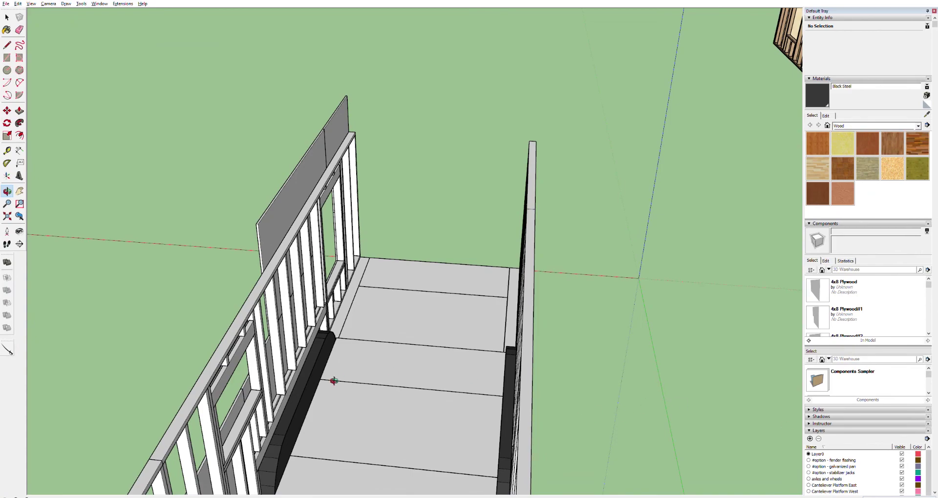
{"action": "left_click_drag", "start_coordinate": [450, 450], "coordinate": [726, 490]}
{"action": "middle_click_drag", "start_coordinate": [726, 491], "coordinate": [724, 485]}
{"action": "scroll", "coordinate": [607, 397], "scroll_direction": "down", "scroll_amount": 3}
{"action": "middle_click_drag", "start_coordinate": [684, 345], "coordinate": [493, 331], "text": "shift"}
{"action": "key", "text": "space"}
{"action": "left_click_drag", "start_coordinate": [698, 236], "coordinate": [310, 277]}
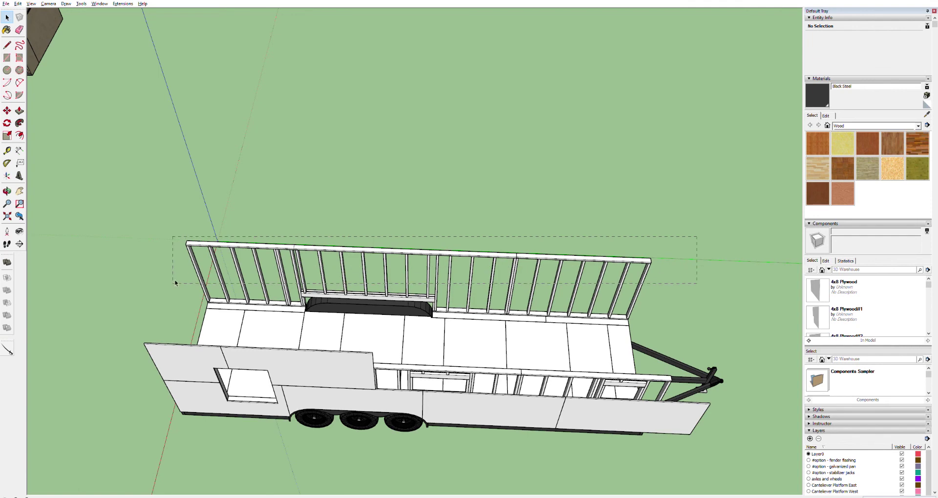
{"action": "left_click_drag", "start_coordinate": [128, 292], "coordinate": [128, 293]}
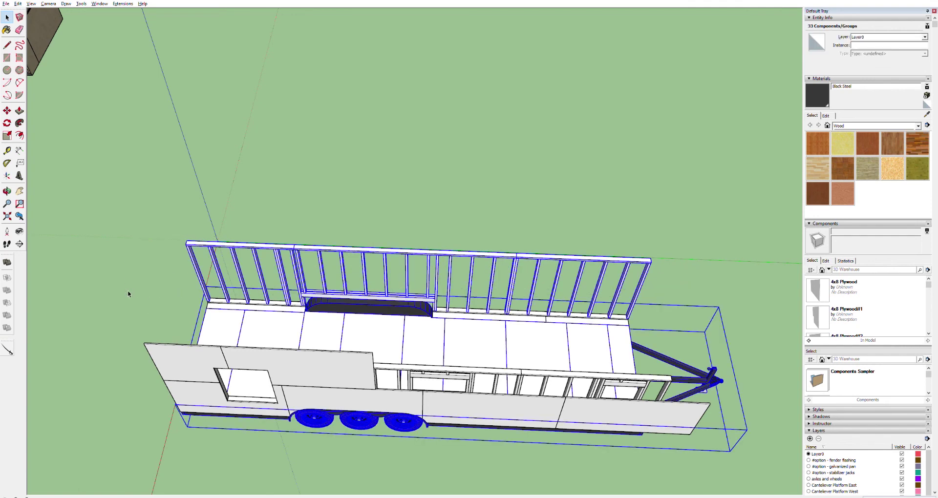
{"action": "left_click", "coordinate": [528, 205]}
- Select all the framing of the long wall opposite the plywood side and lock it
{"action": "middle_click_drag", "start_coordinate": [600, 249], "coordinate": [586, 190]}
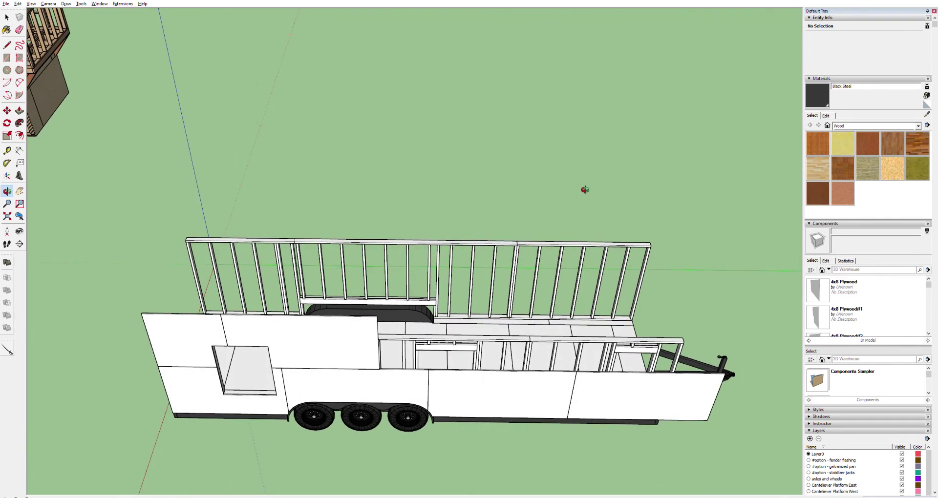
{"action": "key", "text": "space"}
{"action": "left_click_drag", "start_coordinate": [684, 211], "coordinate": [171, 297]}
{"action": "left_click", "coordinate": [715, 219]}
{"action": "left_click_drag", "start_coordinate": [666, 213], "coordinate": [153, 291]}
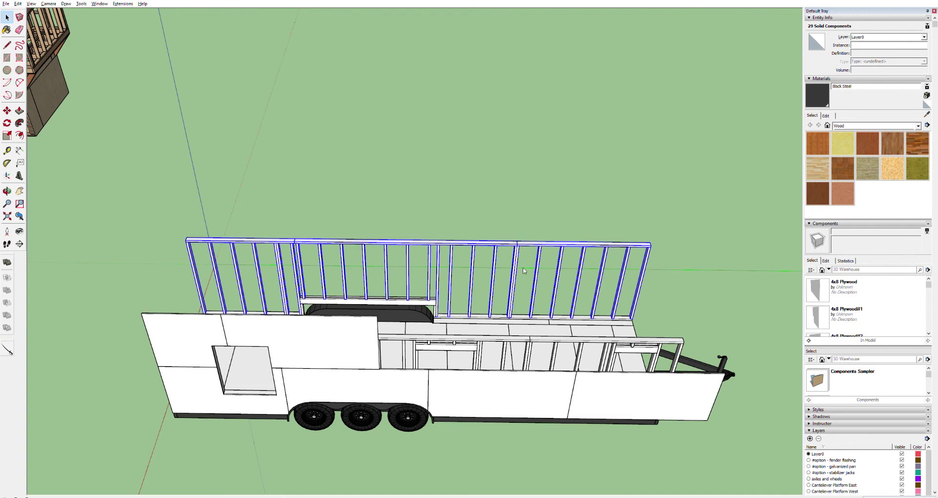
{"action": "key", "text": "ctrl+l"}
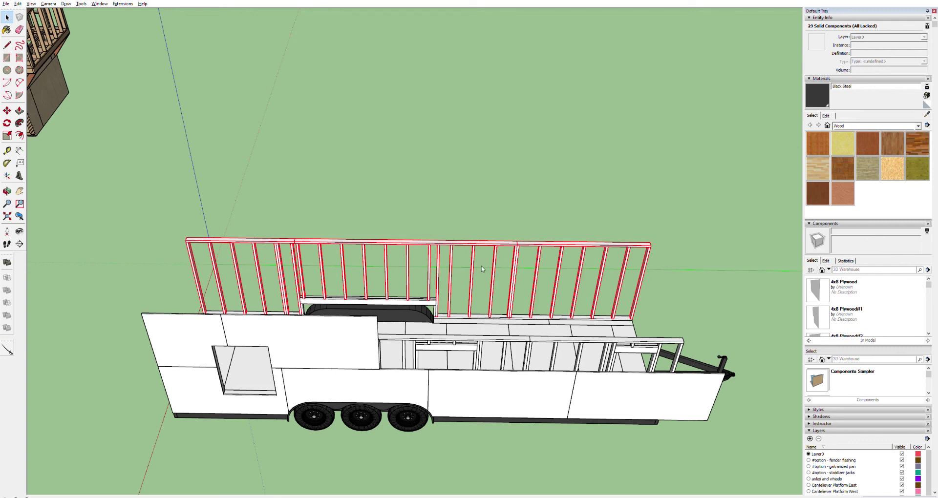
- Try moving a locked top plate of the opposite long wall, and unlock the wall's framing
{"action": "left_click", "coordinate": [374, 232]}
{"action": "left_click", "coordinate": [417, 240]}
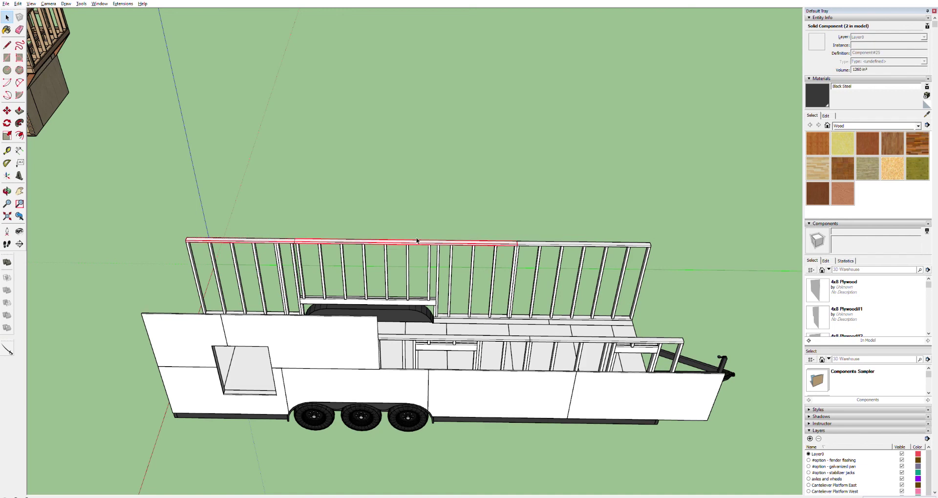
{"action": "key", "text": "m"}
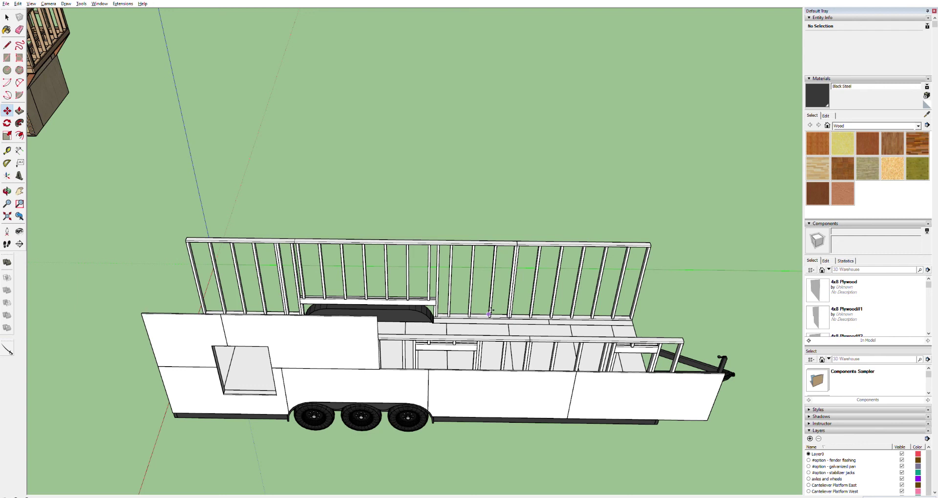
{"action": "key", "text": "space"}
{"action": "left_click", "coordinate": [481, 241]}
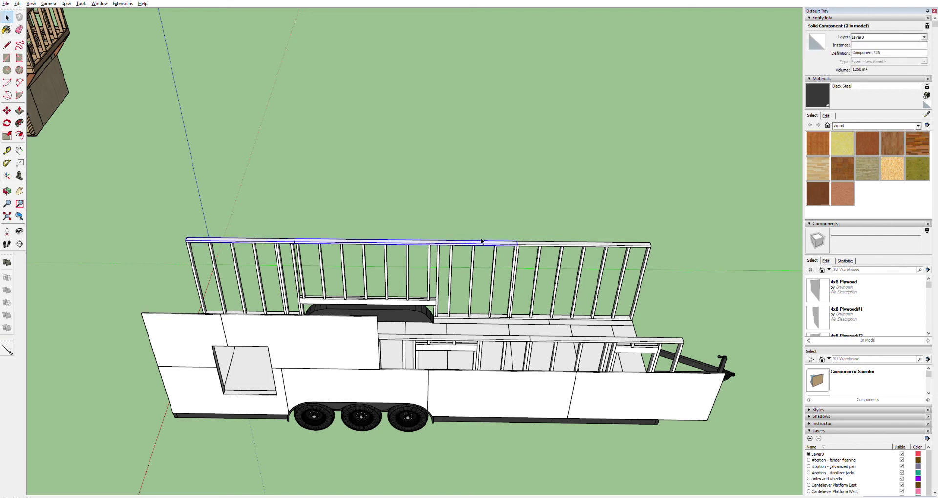
- Select all the studs and top plates of the opposite long wall and hide them
{"action": "left_click", "coordinate": [514, 279]}
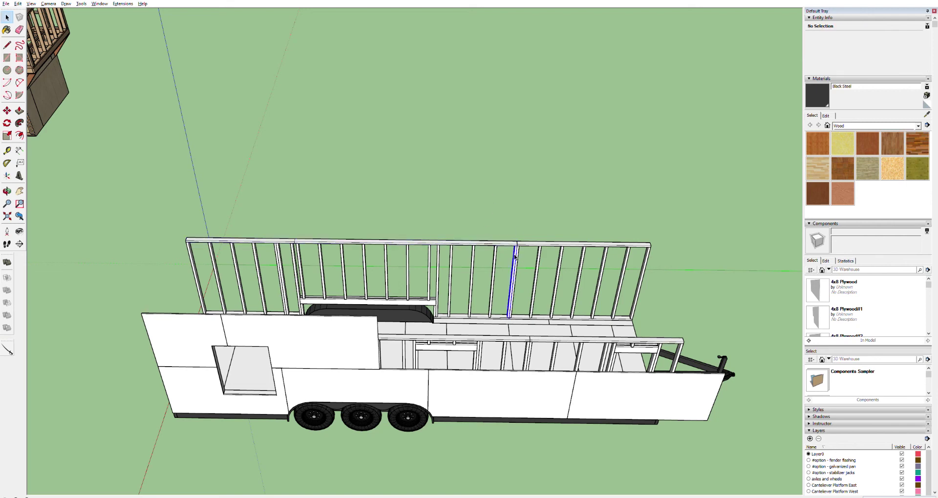
{"action": "left_click_drag", "start_coordinate": [689, 211], "coordinate": [91, 301]}
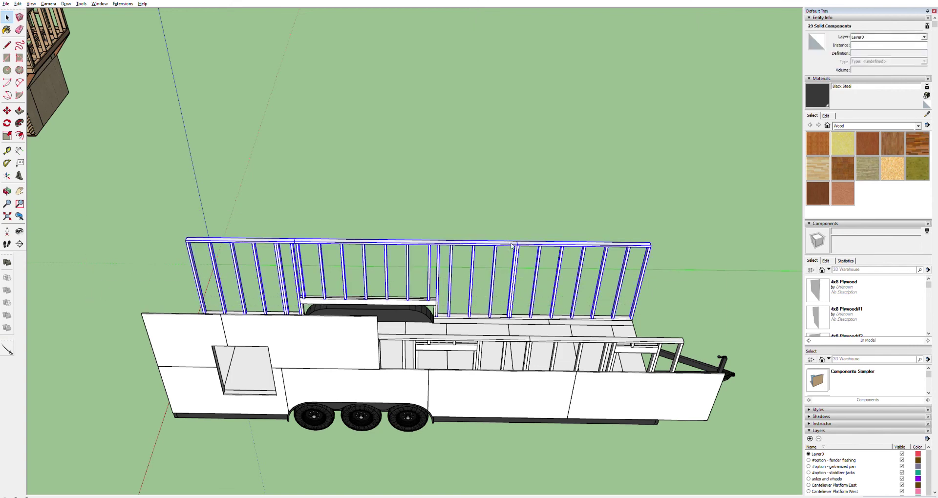
{"action": "key", "text": "Delete"}
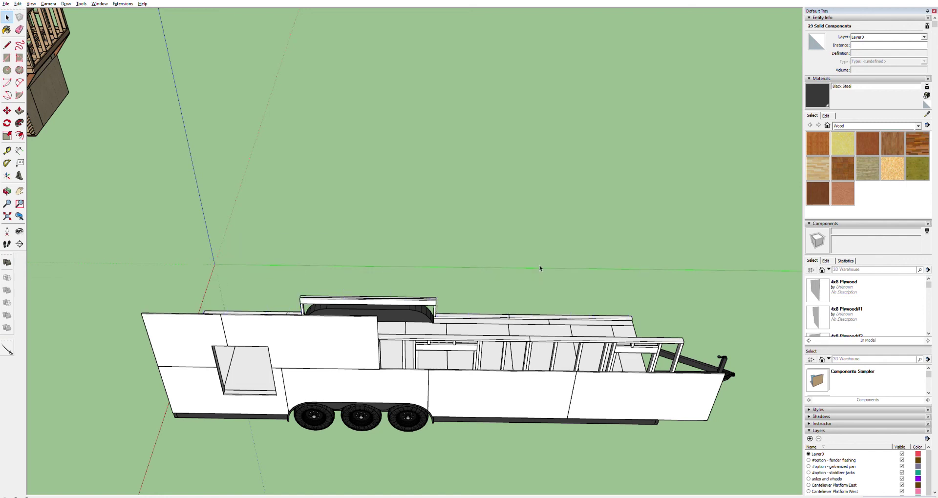
- Lock the long wall component that contains the large window and spans the wheel well
{"action": "key", "text": "h"}
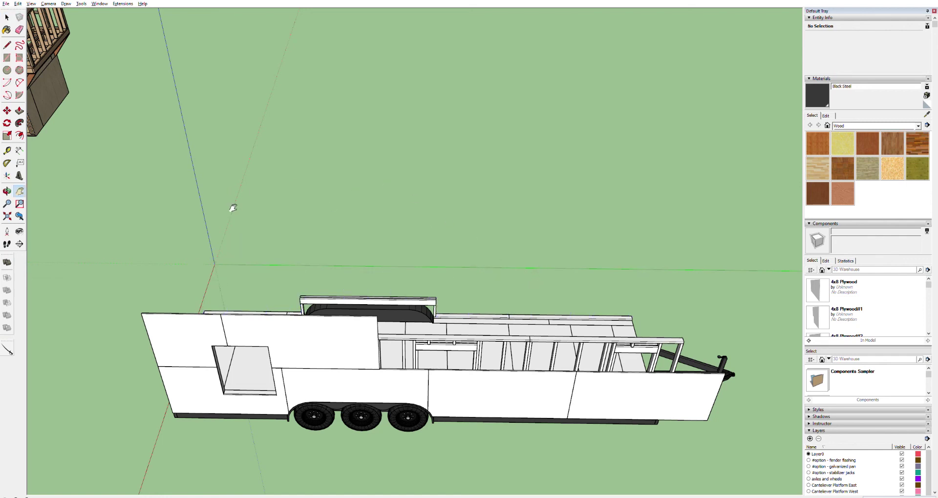
{"action": "left_click_drag", "start_coordinate": [479, 359], "coordinate": [268, 80]}
{"action": "key", "text": "o"}
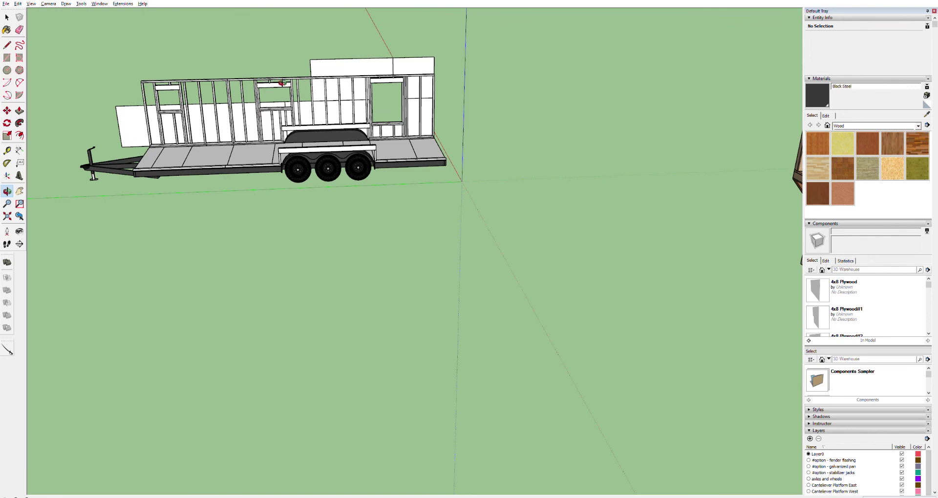
{"action": "scroll", "coordinate": [282, 83], "scroll_direction": "up", "scroll_amount": 5}
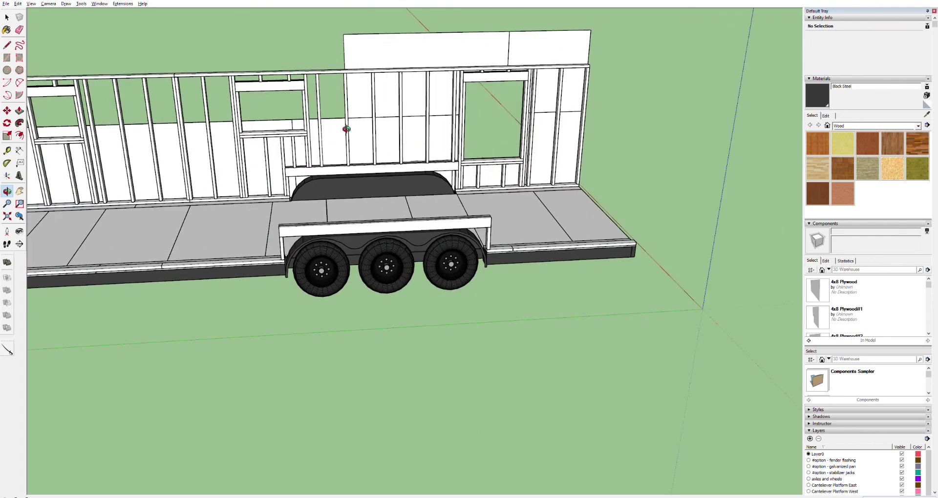
{"action": "key", "text": "space"}
{"action": "left_click", "coordinate": [376, 130]}
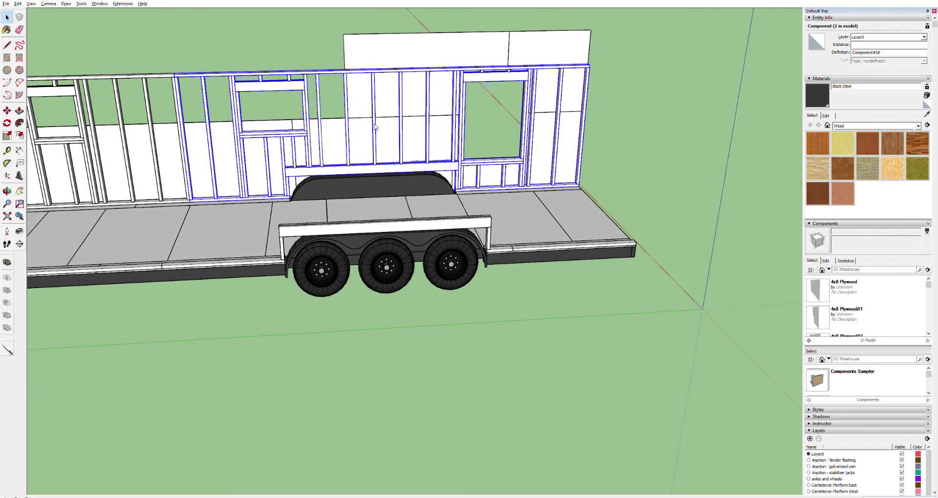
{"action": "left_click", "coordinate": [391, 152]}
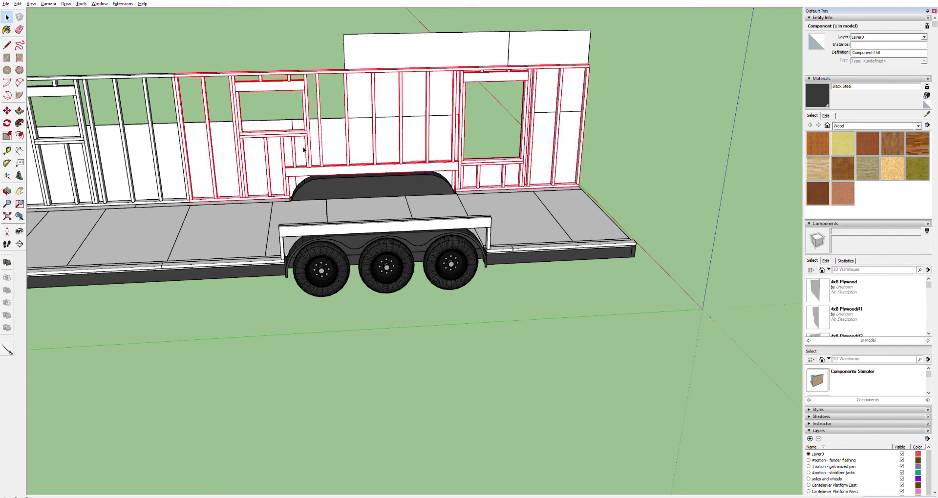
{"action": "left_click", "coordinate": [154, 139]}
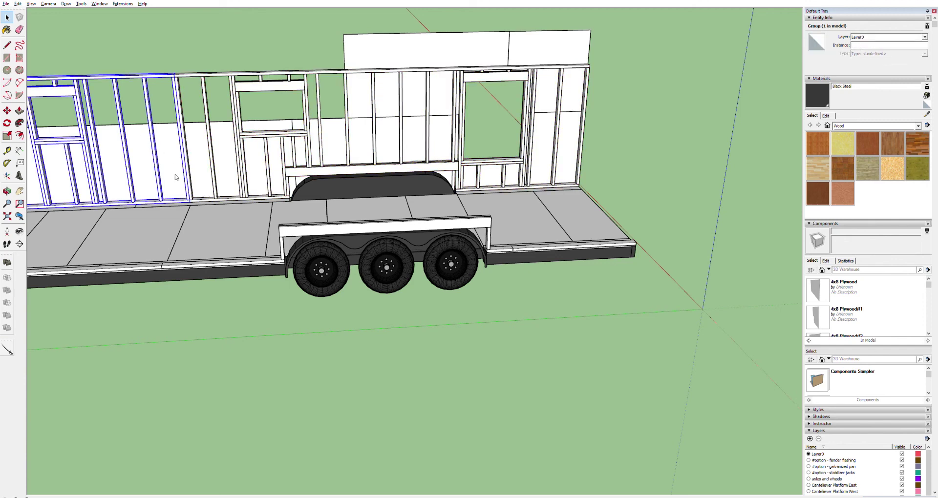
{"action": "left_click", "coordinate": [265, 34]}
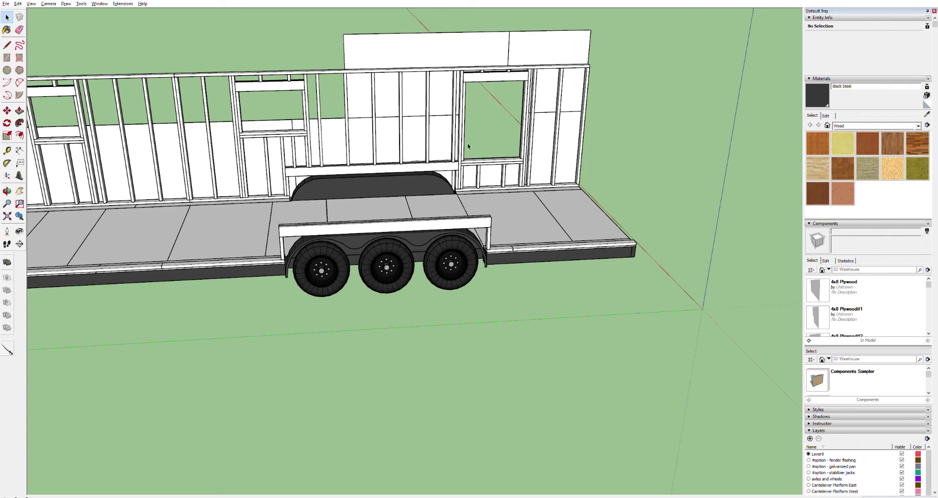
- Examine the lower and upper wall framing of the finished two-storey reference house
{"action": "key", "text": "o"}
{"action": "left_click_drag", "start_coordinate": [561, 84], "coordinate": [191, 113]}
{"action": "key", "text": "h"}
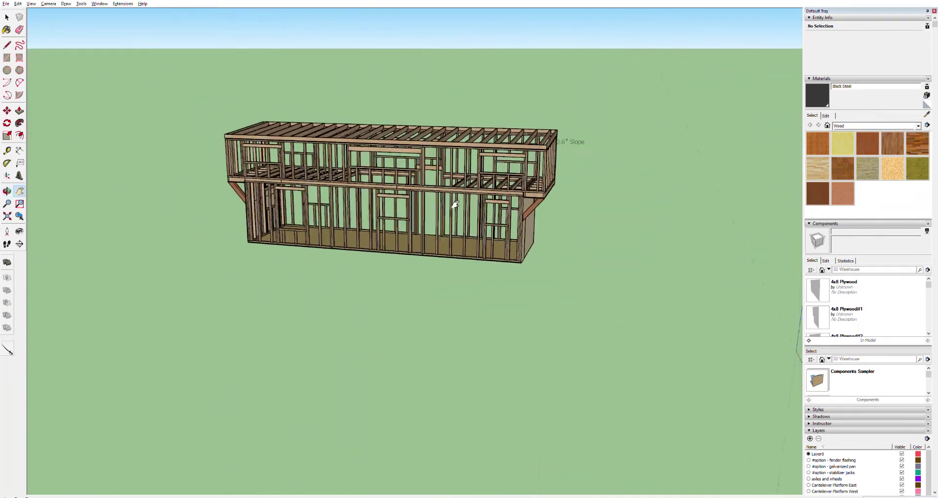
{"action": "scroll", "coordinate": [621, 218], "scroll_direction": "up", "scroll_amount": 6}
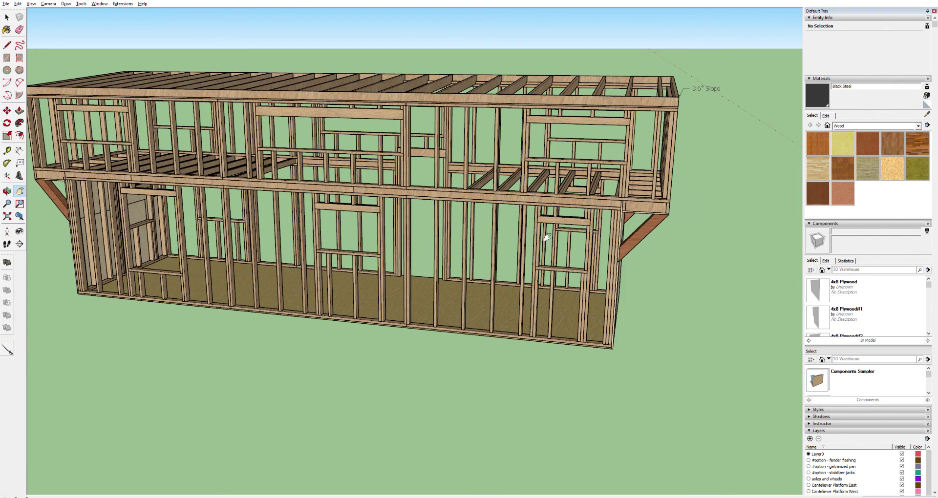
{"action": "left_click_drag", "start_coordinate": [478, 227], "coordinate": [492, 180]}
{"action": "scroll", "coordinate": [519, 196], "scroll_direction": "down", "scroll_amount": 6}
{"action": "left_click_drag", "start_coordinate": [606, 284], "coordinate": [313, 262]}
{"action": "left_click_drag", "start_coordinate": [556, 241], "coordinate": [567, 236]}
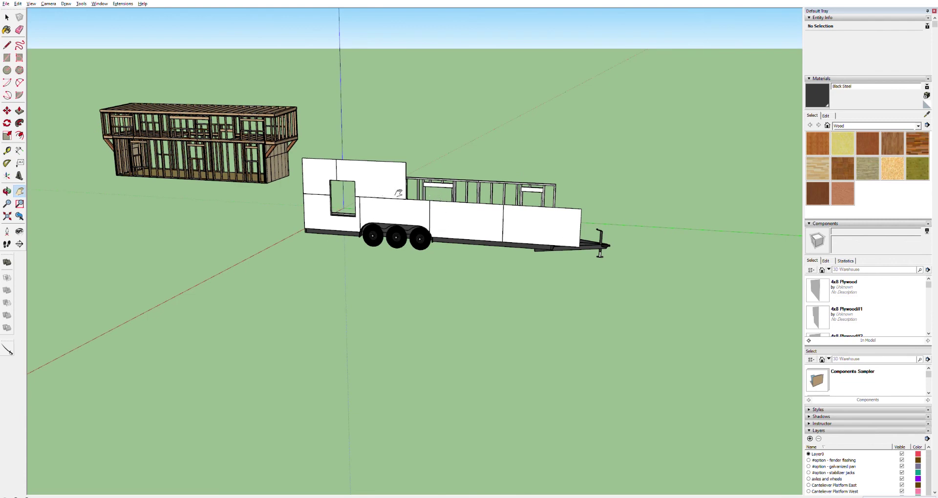
- Copy the 4x8 plywood sheet nearest the trailer tongue straight up so the copy rests on the original's top edge
{"action": "scroll", "coordinate": [397, 194], "scroll_direction": "up", "scroll_amount": 3}
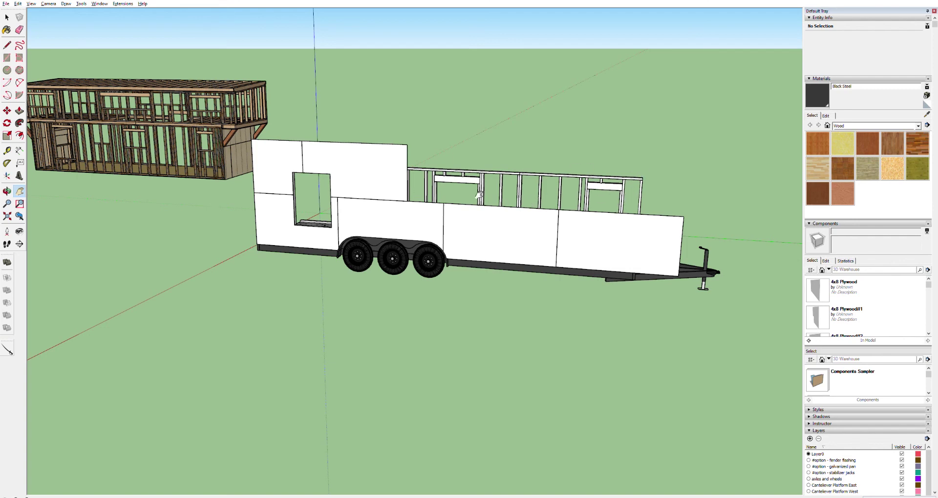
{"action": "scroll", "coordinate": [484, 202], "scroll_direction": "up", "scroll_amount": 3}
{"action": "scroll", "coordinate": [467, 208], "scroll_direction": "up", "scroll_amount": 2}
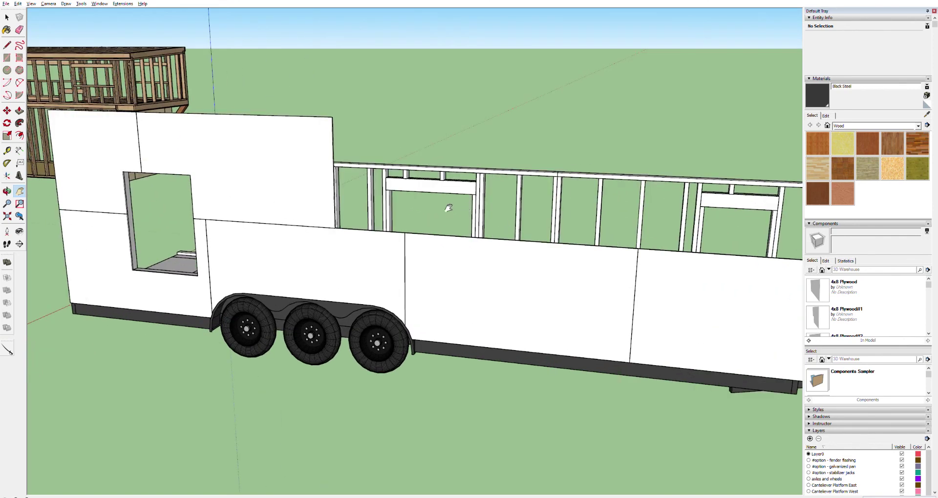
{"action": "key", "text": "space"}
{"action": "left_click_drag", "start_coordinate": [475, 256], "coordinate": [479, 257]}
{"action": "left_click", "coordinate": [519, 90]}
{"action": "left_click", "coordinate": [688, 321]}
{"action": "key", "text": "h"}
{"action": "left_click_drag", "start_coordinate": [688, 320], "coordinate": [541, 289]}
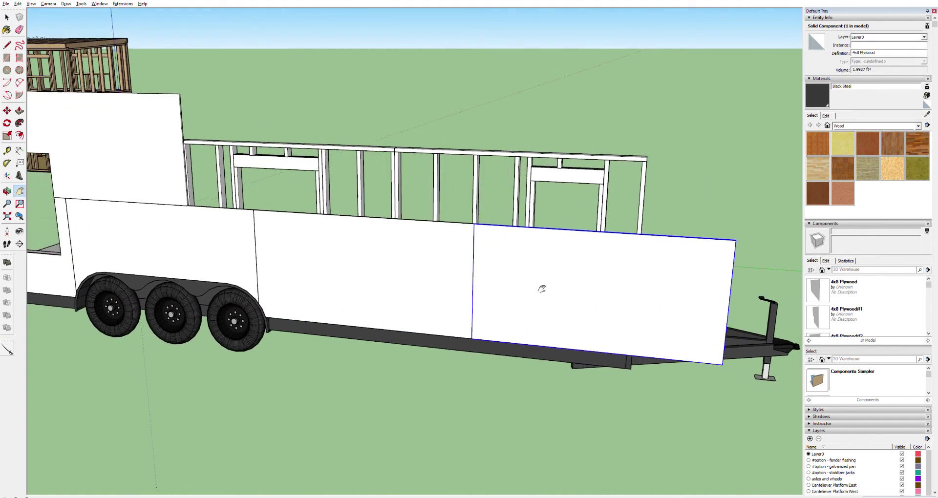
{"action": "key", "text": "m"}
{"action": "left_click", "coordinate": [472, 338]}
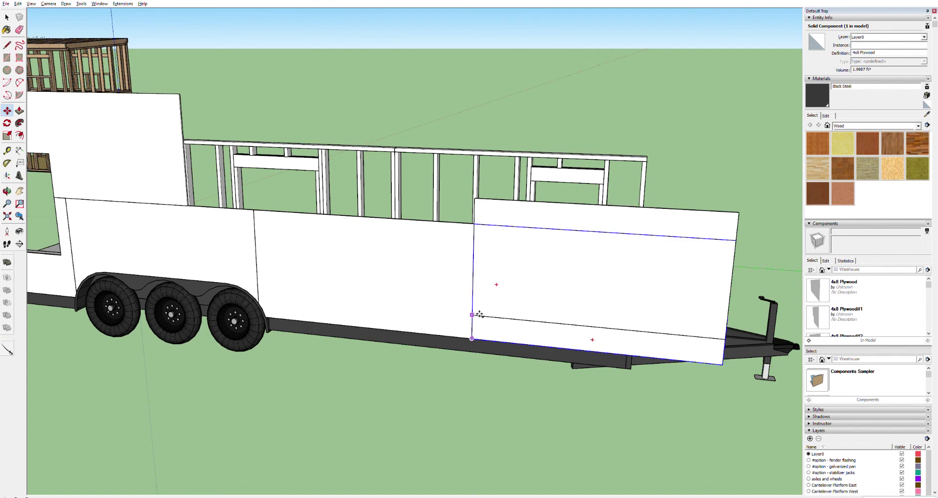
{"action": "scroll", "coordinate": [479, 224], "scroll_direction": "up", "scroll_amount": 5}
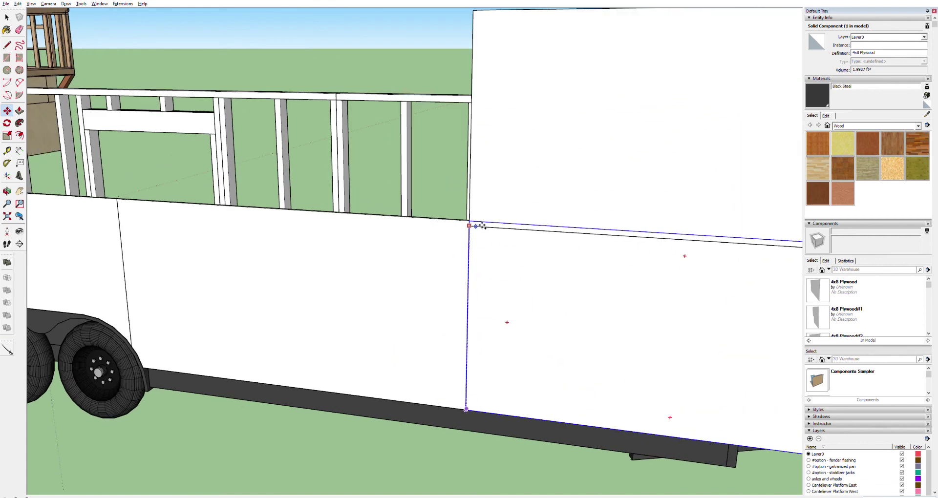
{"action": "scroll", "coordinate": [477, 224], "scroll_direction": "up", "scroll_amount": 5}
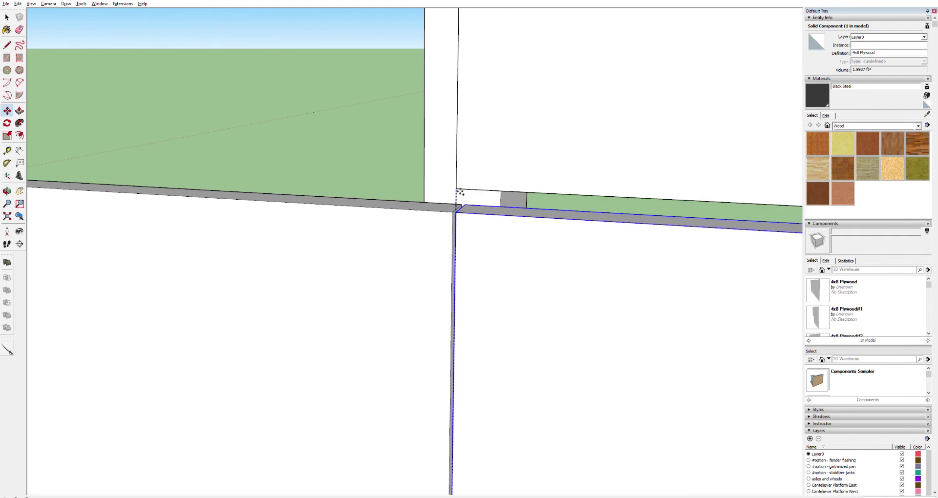
{"action": "left_click", "coordinate": [465, 205]}
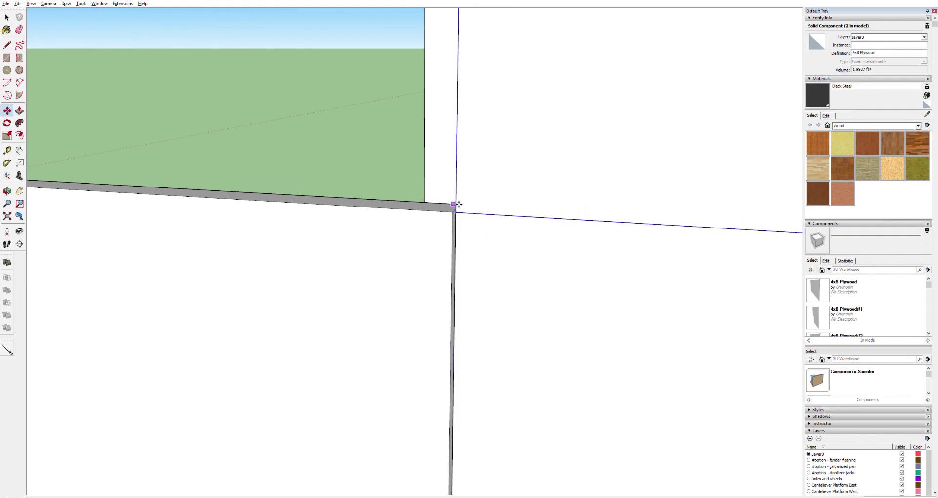
- Move the copied upper 4x8 plywood sheet along the wall away from the tongue until its lower corner meets the neighbouring upper sheet
{"action": "scroll", "coordinate": [467, 199], "scroll_direction": "up", "scroll_amount": 4}
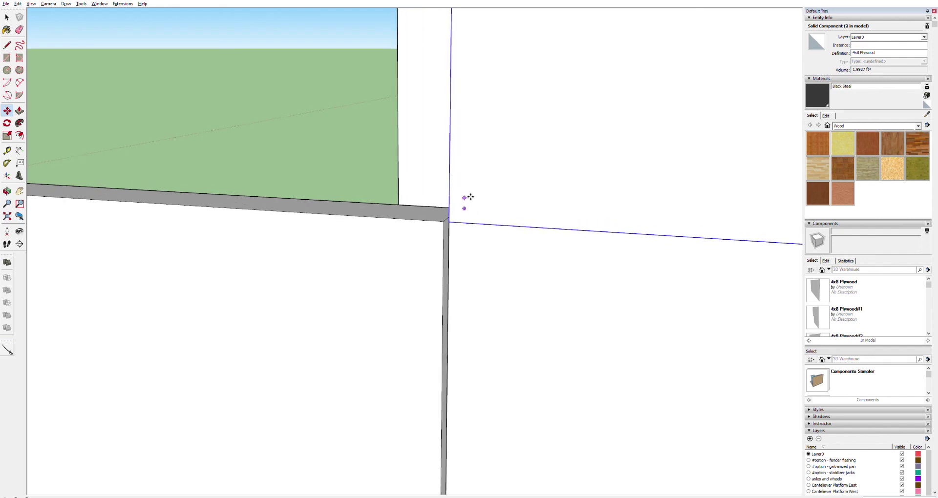
{"action": "middle_click_drag", "start_coordinate": [434, 233], "coordinate": [433, 235]}
{"action": "left_click_drag", "start_coordinate": [434, 234], "coordinate": [486, 243]}
{"action": "key", "text": "m"}
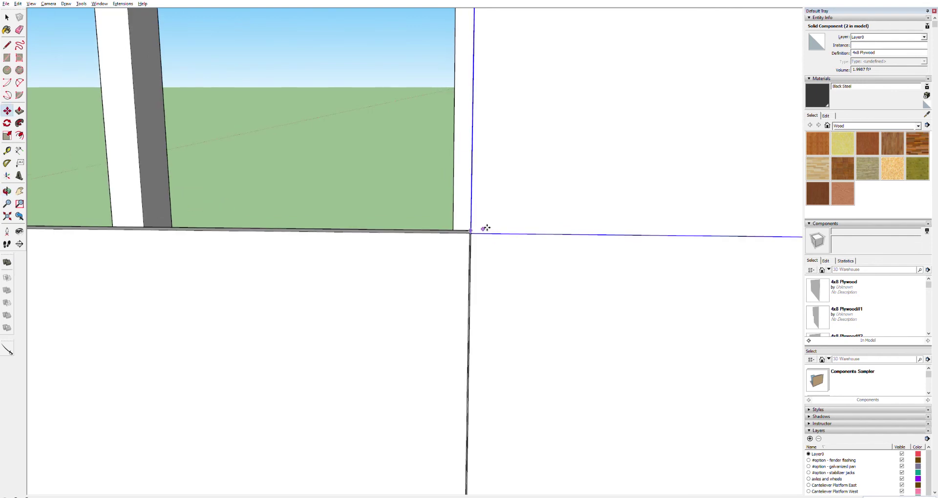
{"action": "left_click", "coordinate": [470, 233]}
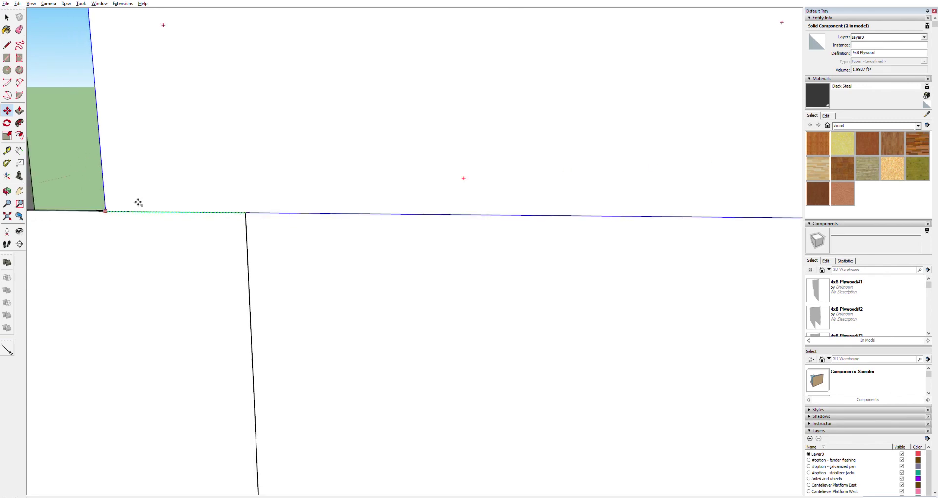
{"action": "scroll", "coordinate": [138, 203], "scroll_direction": "down", "scroll_amount": 10}
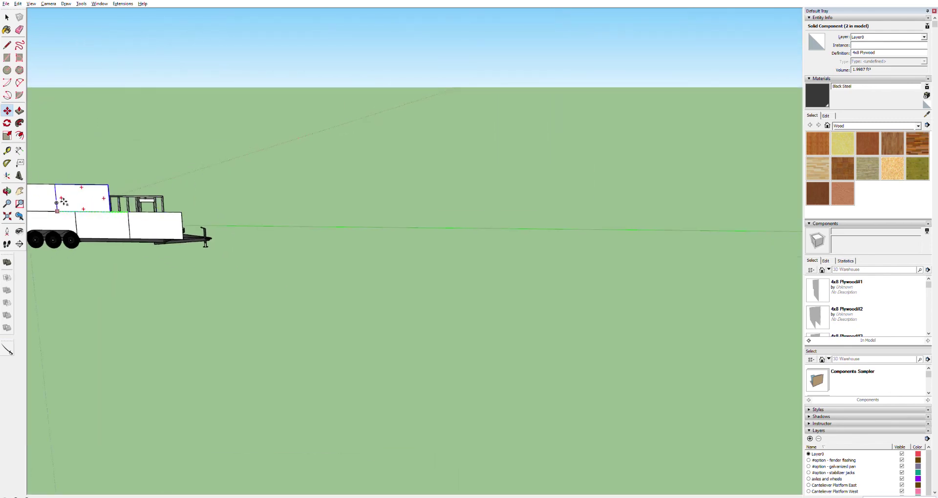
{"action": "scroll", "coordinate": [57, 209], "scroll_direction": "up", "scroll_amount": 6}
{"action": "scroll", "coordinate": [57, 209], "scroll_direction": "up", "scroll_amount": 8}
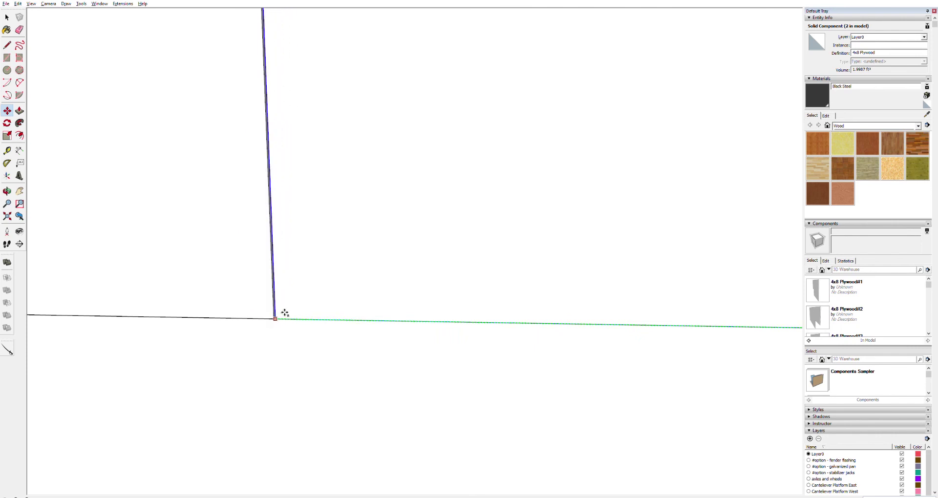
{"action": "left_click", "coordinate": [281, 314]}
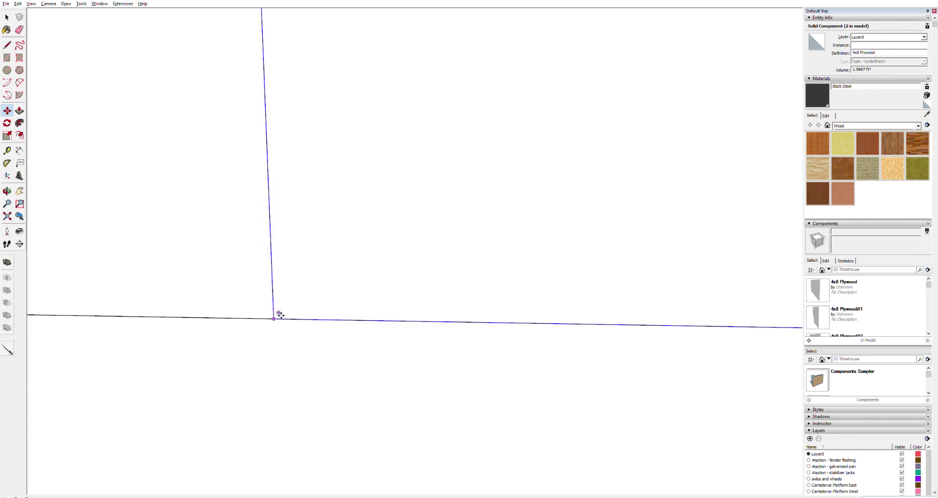
- Shift the copied upper sheet slightly up and toward the tongue to leave narrow gaps below it and beside the neighbouring sheet
{"action": "scroll", "coordinate": [280, 314], "scroll_direction": "down", "scroll_amount": 10}
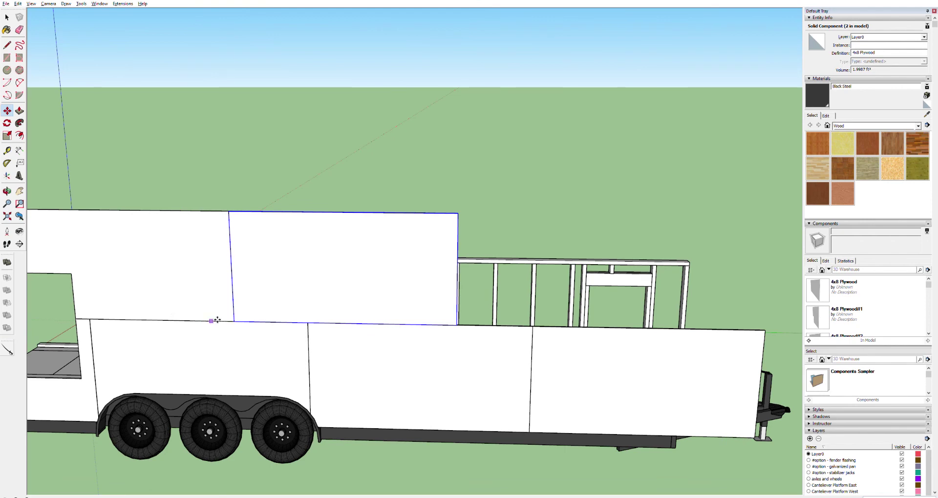
{"action": "scroll", "coordinate": [209, 312], "scroll_direction": "up", "scroll_amount": 8}
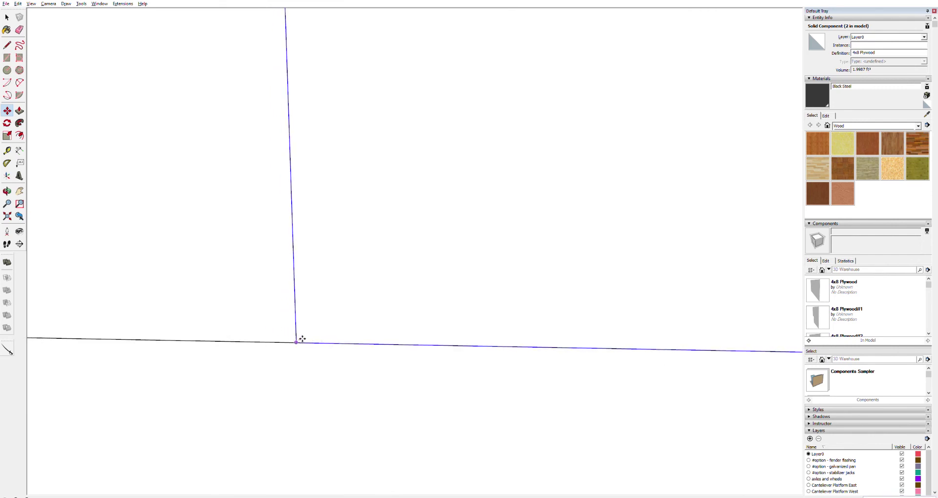
{"action": "left_click", "coordinate": [302, 339]}
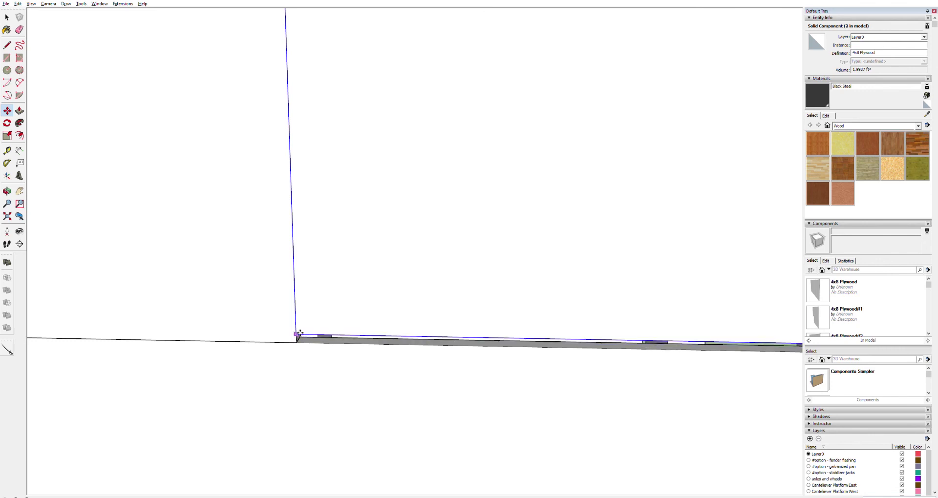
{"action": "key", "text": "Escape"}
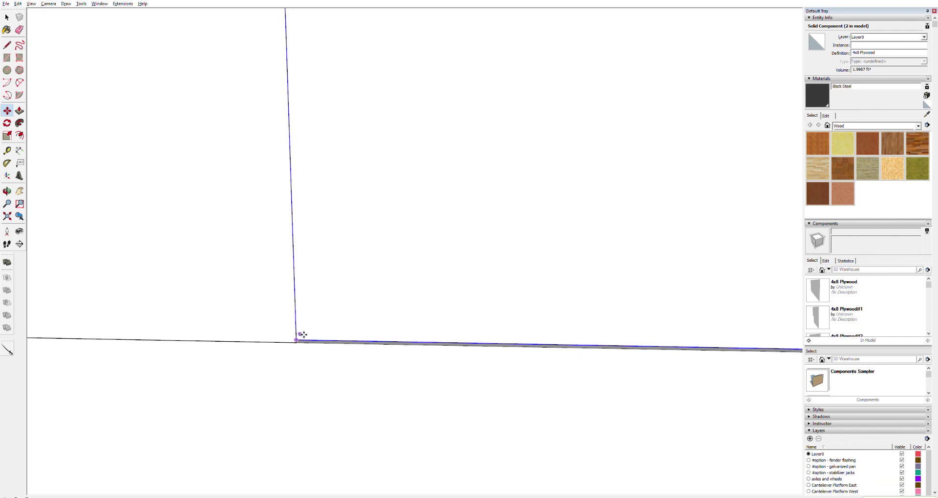
{"action": "left_click", "coordinate": [302, 334]}
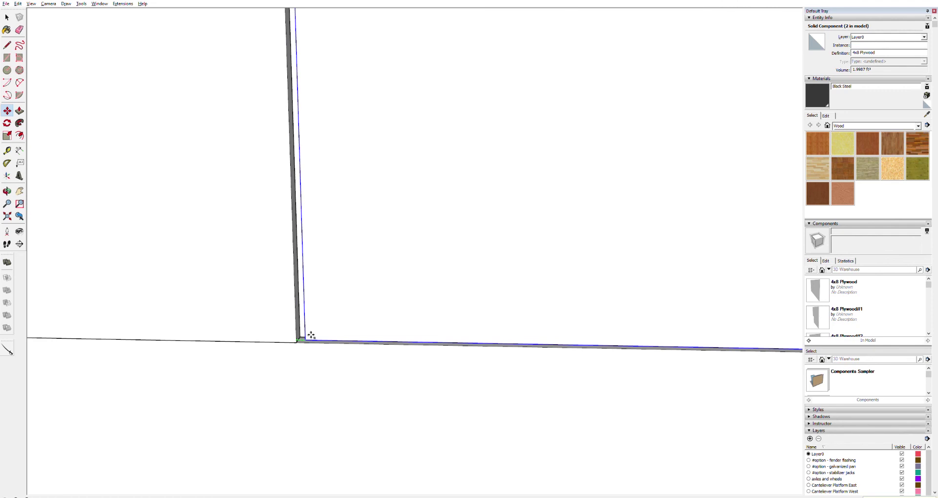
{"action": "key", "text": "Escape"}
{"action": "scroll", "coordinate": [257, 318], "scroll_direction": "down", "scroll_amount": 10}
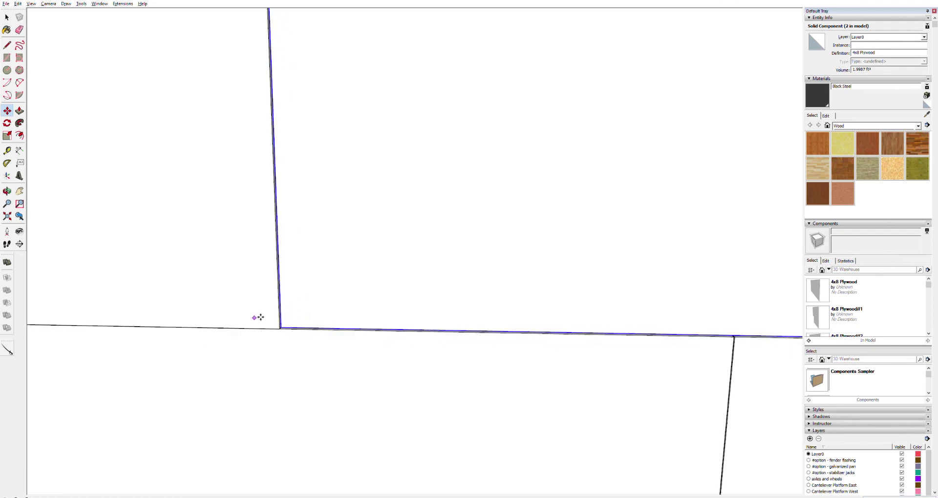
- Move the upper plywood sheet at the wall's rear end, beside the window, slightly up to leave a narrow gap above the lower sheet
{"action": "middle_click_drag", "start_coordinate": [119, 321], "coordinate": [353, 307], "text": "shift"}
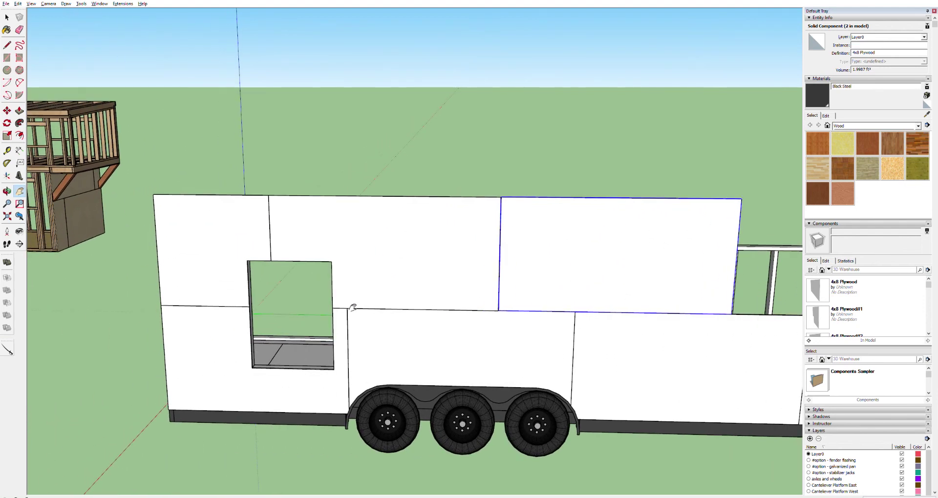
{"action": "scroll", "coordinate": [237, 289], "scroll_direction": "up", "scroll_amount": 5}
{"action": "scroll", "coordinate": [324, 310], "scroll_direction": "up", "scroll_amount": 2}
{"action": "scroll", "coordinate": [372, 307], "scroll_direction": "up", "scroll_amount": 2}
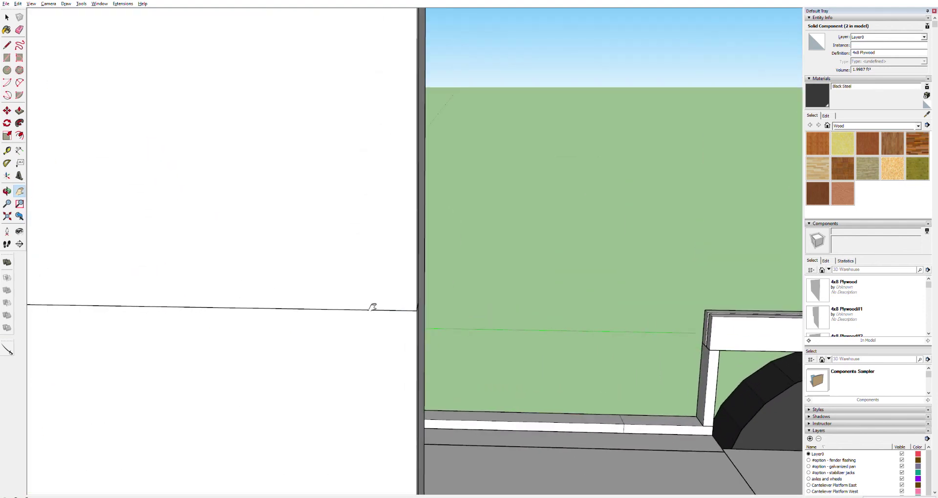
{"action": "scroll", "coordinate": [456, 321], "scroll_direction": "up", "scroll_amount": 2}
{"action": "scroll", "coordinate": [432, 320], "scroll_direction": "down", "scroll_amount": 4}
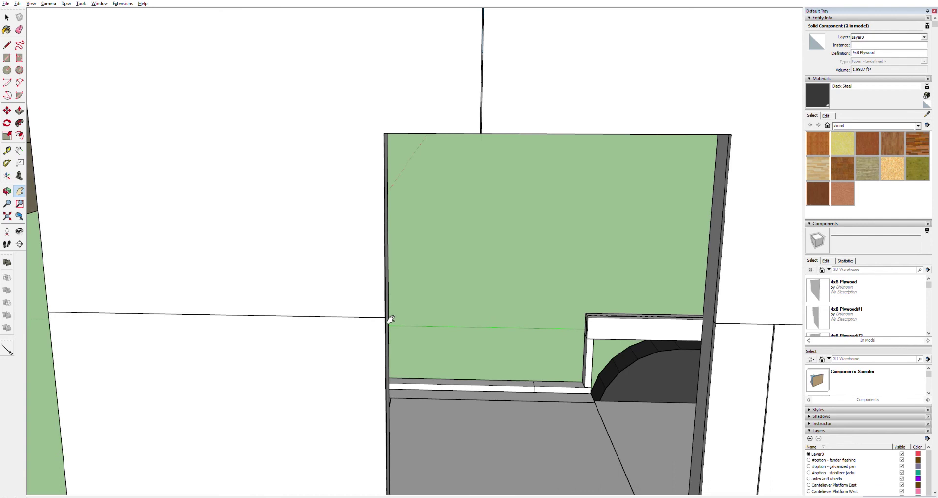
{"action": "key", "text": "space"}
{"action": "left_click", "coordinate": [384, 289]}
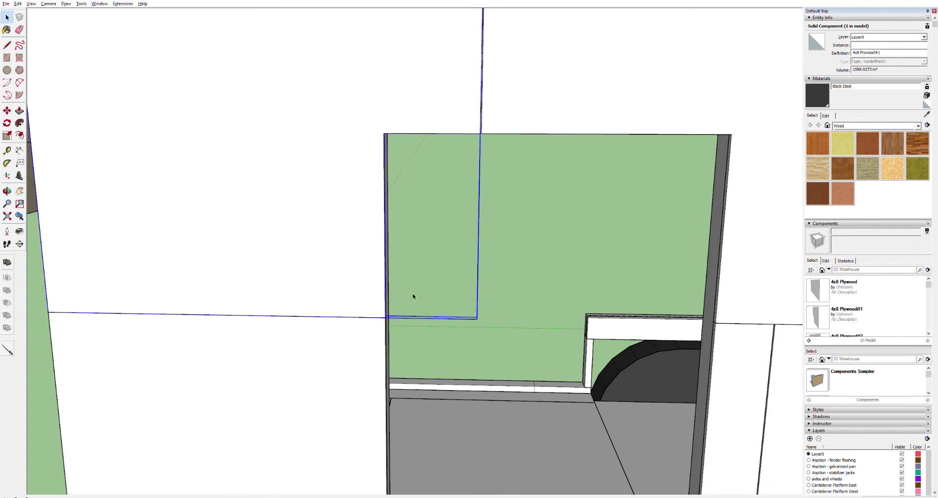
{"action": "key", "text": "m"}
{"action": "left_click", "coordinate": [52, 310]}
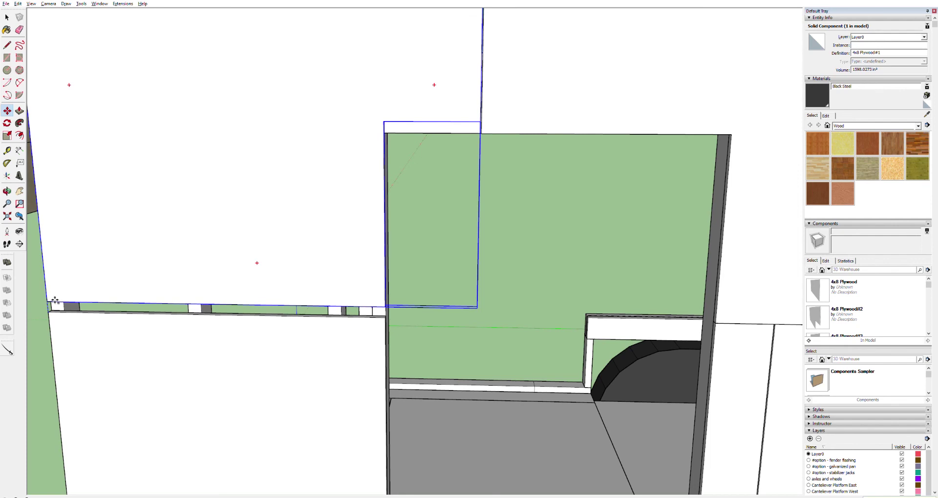
{"action": "key", "text": "Escape"}
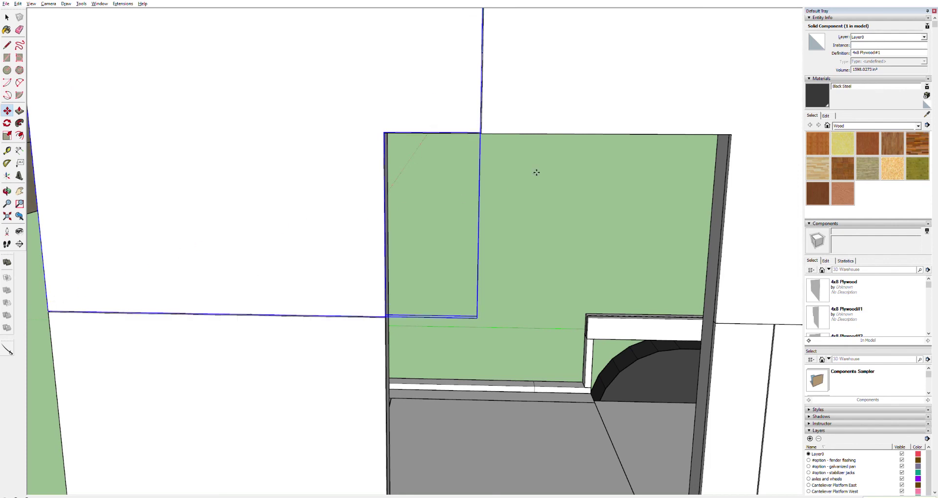
- Move the middle upper plywood sheet, notched around the window, slightly up from its lower corner to leave a matching gap
{"action": "key", "text": "space"}
{"action": "left_click", "coordinate": [752, 291]}
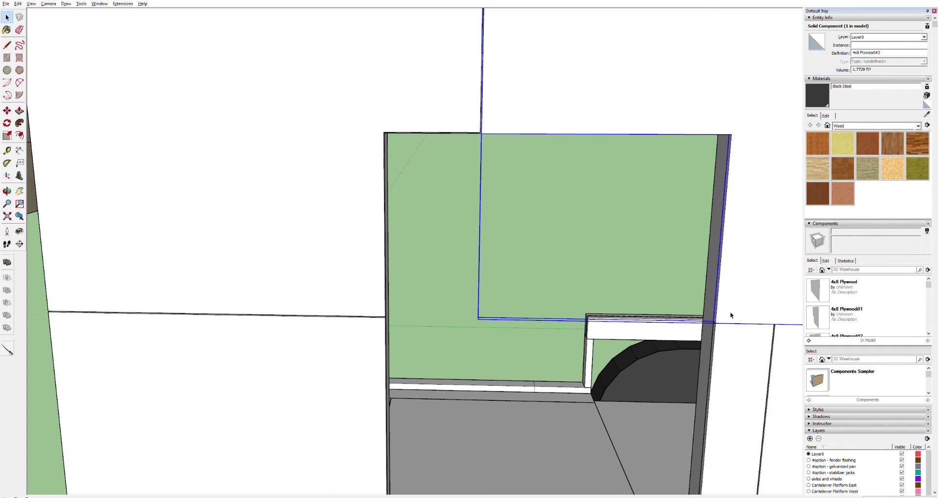
{"action": "key", "text": "h"}
{"action": "left_click_drag", "start_coordinate": [743, 308], "coordinate": [390, 264]}
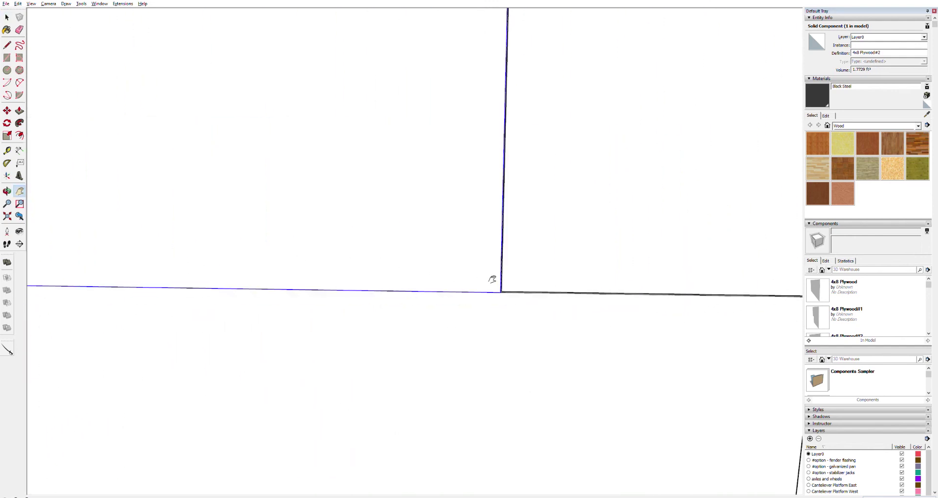
{"action": "key", "text": "m"}
{"action": "left_click", "coordinate": [506, 292]}
{"action": "left_click", "coordinate": [505, 286]}
{"action": "left_click", "coordinate": [505, 285]}
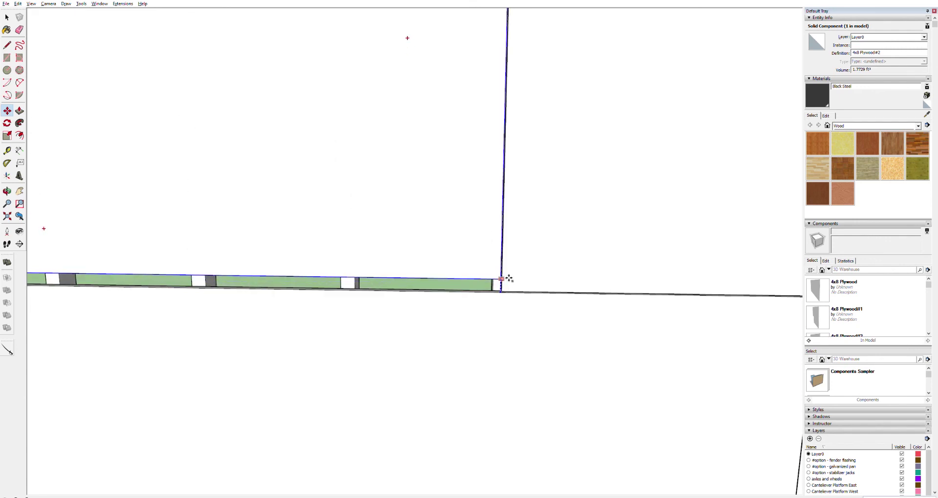
{"action": "key", "text": "Escape"}
{"action": "key", "text": "space"}
{"action": "left_click", "coordinate": [552, 318]}
{"action": "scroll", "coordinate": [552, 316], "scroll_direction": "down", "scroll_amount": 3}
{"action": "scroll", "coordinate": [552, 318], "scroll_direction": "down", "scroll_amount": 5}
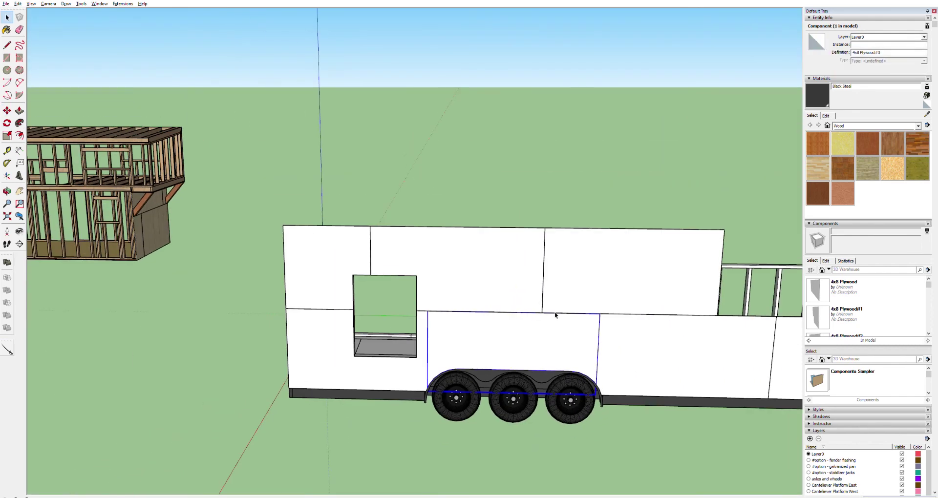
- Edit the middle upper sheet and use Push/Pull to extend the notch's underside above the window slightly down toward the window header
{"action": "scroll", "coordinate": [410, 289], "scroll_direction": "up", "scroll_amount": 5}
{"action": "scroll", "coordinate": [372, 276], "scroll_direction": "up", "scroll_amount": 5}
{"action": "middle_click_drag", "start_coordinate": [377, 274], "coordinate": [471, 179]}
{"action": "scroll", "coordinate": [462, 209], "scroll_direction": "down", "scroll_amount": 8}
{"action": "scroll", "coordinate": [430, 289], "scroll_direction": "up", "scroll_amount": 2}
{"action": "scroll", "coordinate": [440, 289], "scroll_direction": "up", "scroll_amount": 6}
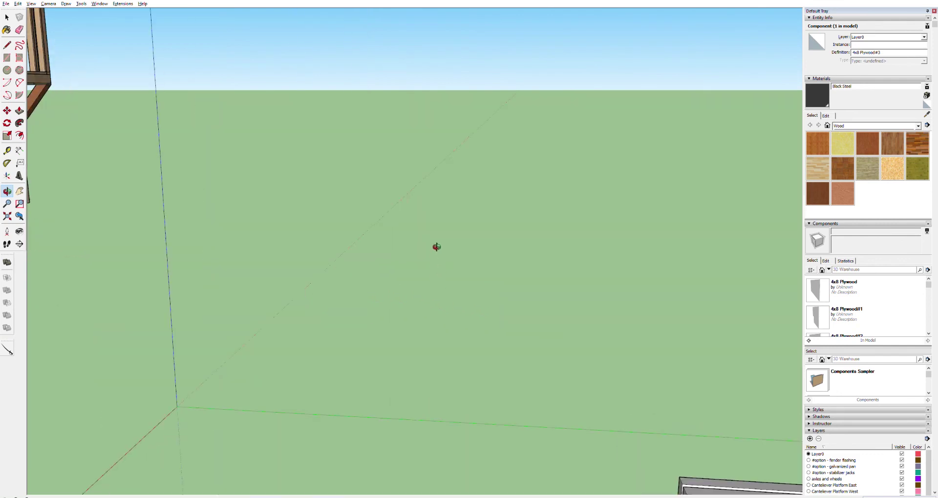
{"action": "scroll", "coordinate": [426, 223], "scroll_direction": "down", "scroll_amount": 3}
{"action": "middle_click_drag", "start_coordinate": [430, 174], "coordinate": [469, 118]}
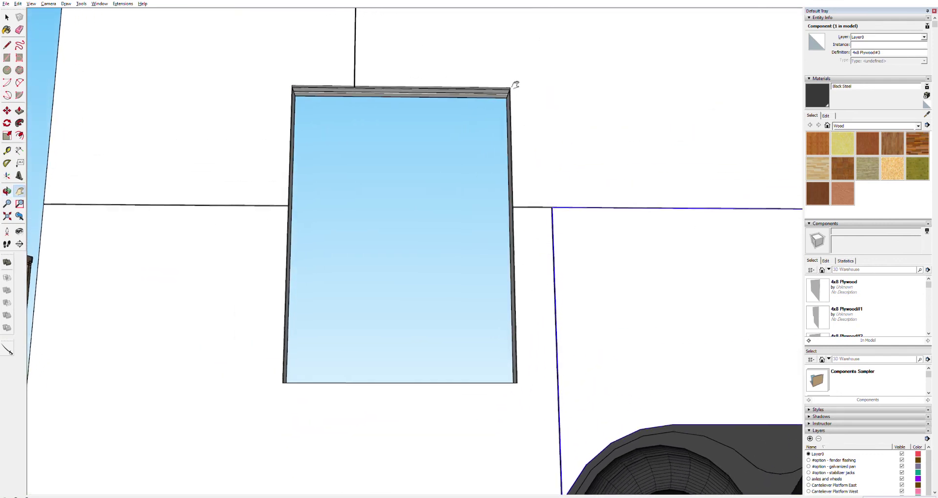
{"action": "scroll", "coordinate": [513, 83], "scroll_direction": "up", "scroll_amount": 4}
{"action": "middle_click_drag", "start_coordinate": [504, 90], "coordinate": [486, 117], "text": "shift"}
{"action": "scroll", "coordinate": [486, 117], "scroll_direction": "down", "scroll_amount": 4}
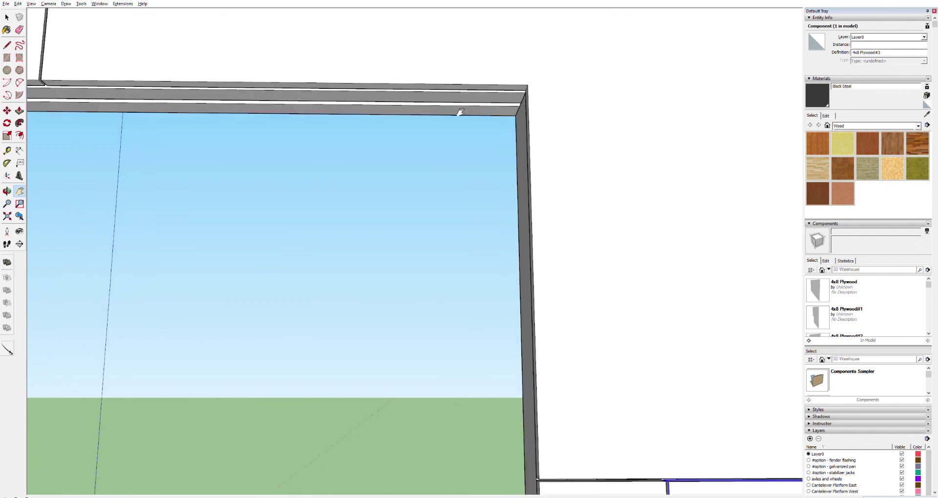
{"action": "key", "text": "space"}
{"action": "left_click", "coordinate": [200, 83]}
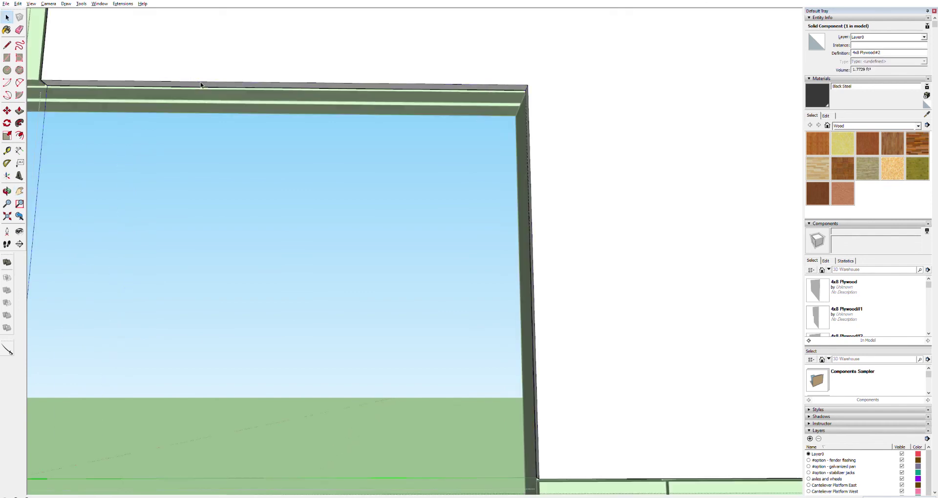
{"action": "left_click", "coordinate": [208, 84]}
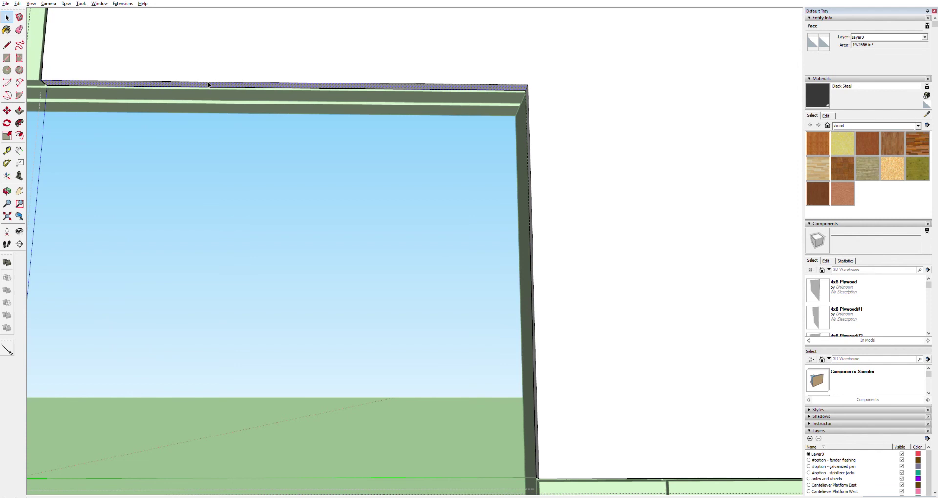
{"action": "key", "text": "p"}
{"action": "left_click_drag", "start_coordinate": [222, 85], "coordinate": [223, 86]}
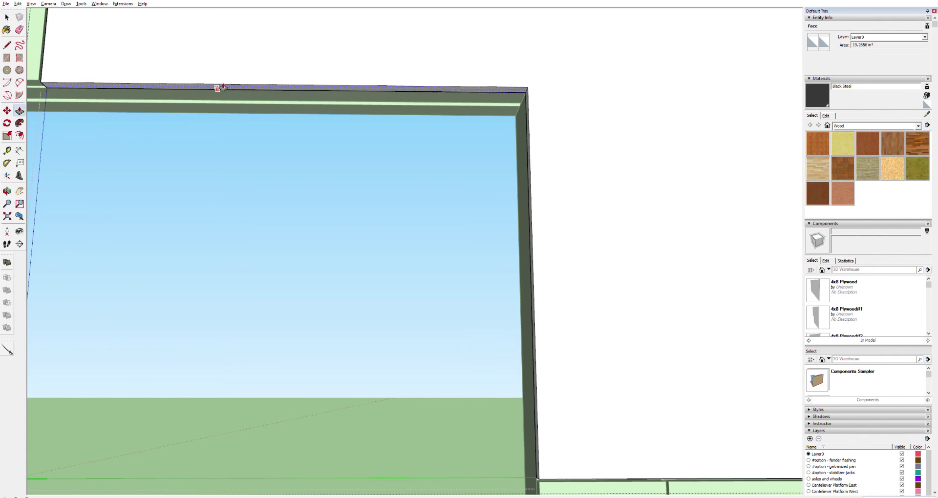
{"action": "left_click", "coordinate": [219, 88]}
{"action": "left_click", "coordinate": [235, 85]}
{"action": "left_click", "coordinate": [237, 84]}
{"action": "left_click", "coordinate": [241, 84]}
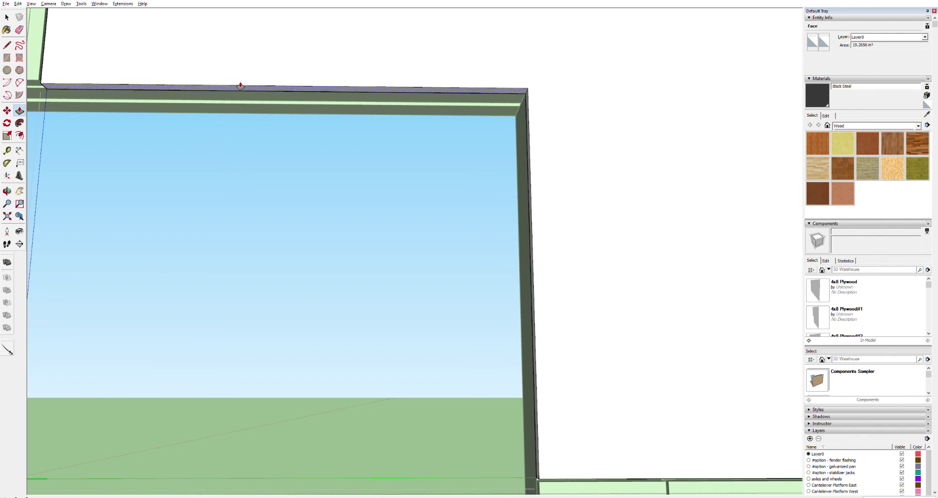
{"action": "key", "text": "Return"}
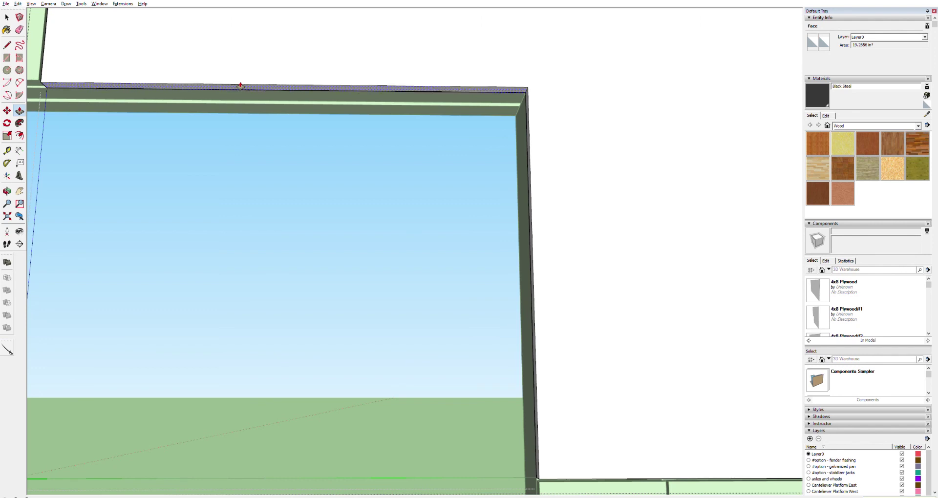
{"action": "key", "text": "ctrl+t"}
{"action": "key", "text": "space"}
- Edit the rear upper sheet and use Push/Pull to extend its notch underside above the window down to the window header
{"action": "key", "text": "h"}
{"action": "left_click_drag", "start_coordinate": [71, 110], "coordinate": [446, 150]}
{"action": "scroll", "coordinate": [396, 142], "scroll_direction": "up", "scroll_amount": 2}
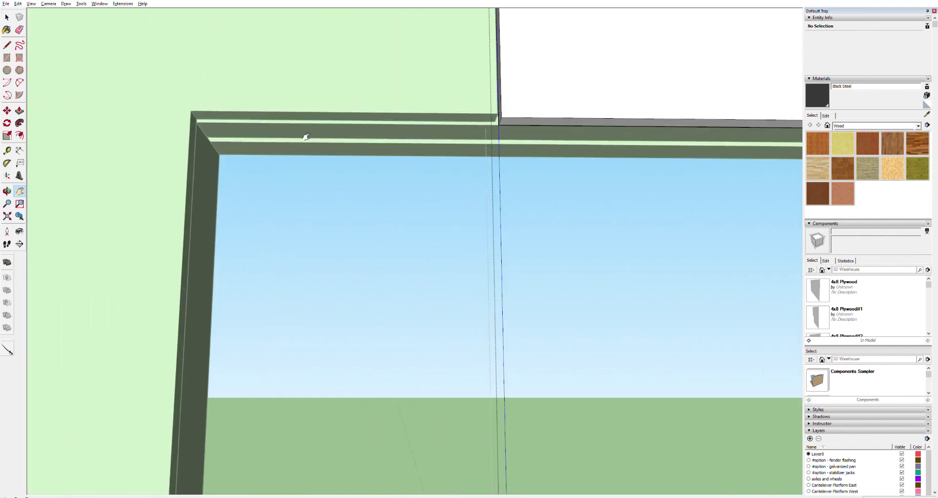
{"action": "key", "text": "space"}
{"action": "left_click", "coordinate": [318, 113]}
{"action": "left_click", "coordinate": [304, 115]}
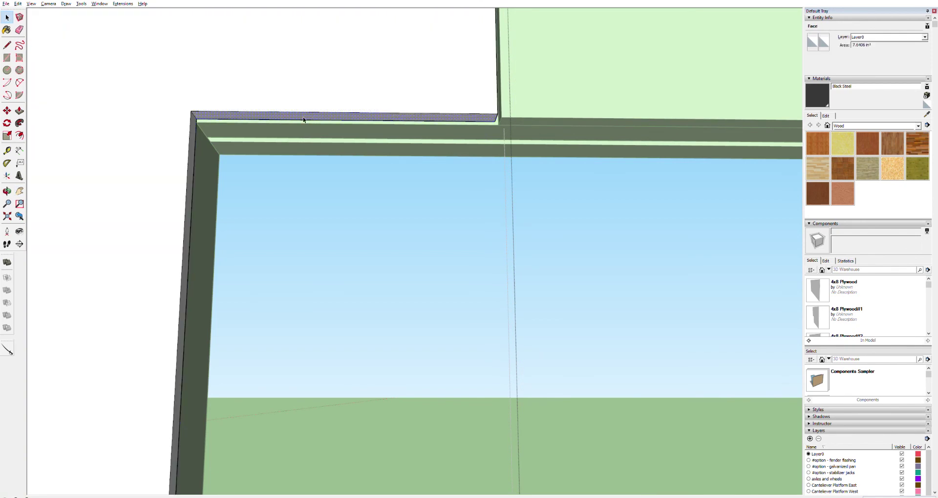
{"action": "key", "text": "o"}
{"action": "key", "text": "p"}
{"action": "left_click", "coordinate": [318, 117]}
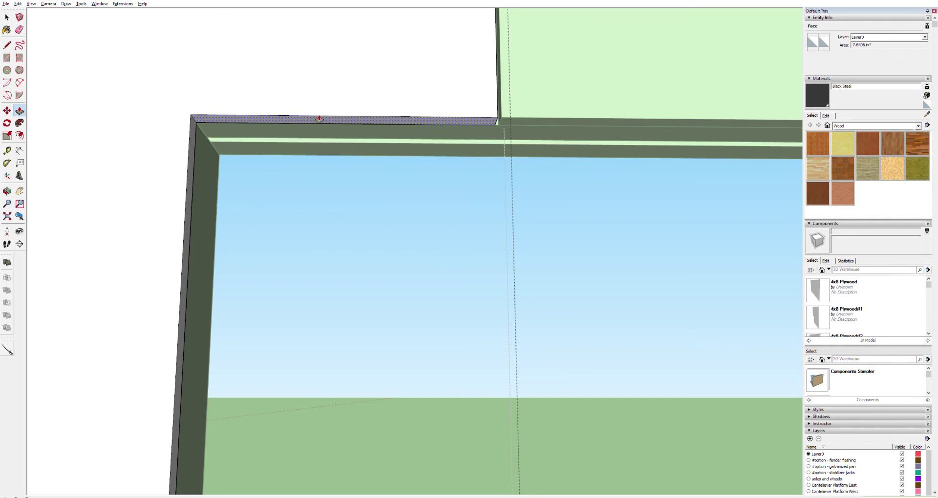
{"action": "key", "text": "space"}
{"action": "left_click", "coordinate": [354, 174]}
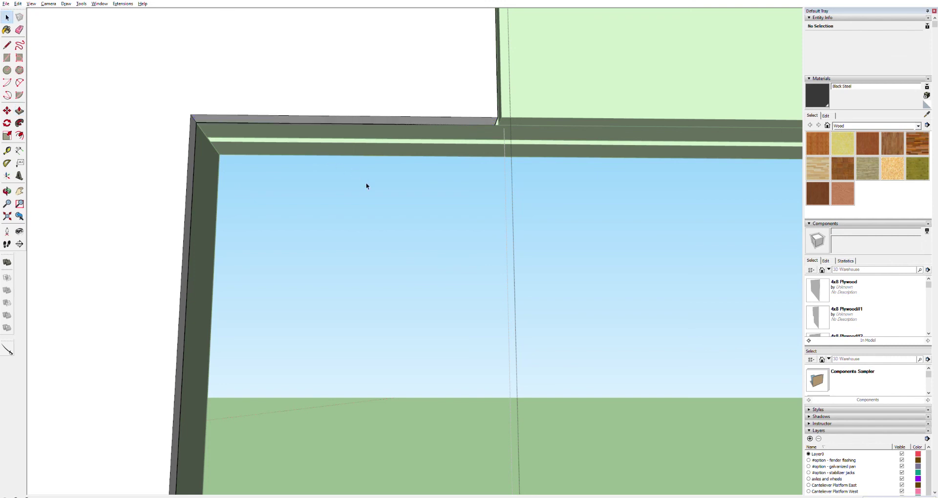
{"action": "scroll", "coordinate": [483, 231], "scroll_direction": "down", "scroll_amount": 10}
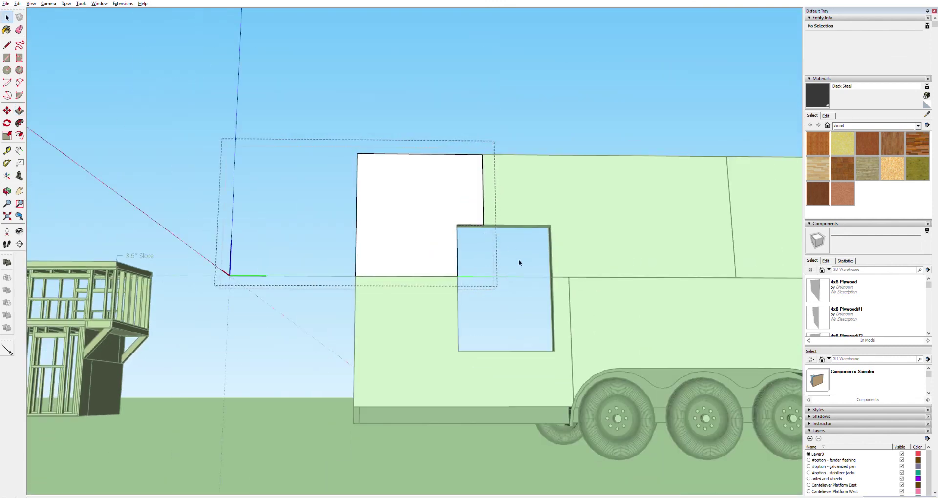
- Inspect the plywood seams and wall framing from outside and inside the trailer, around both window openings and the wheel well
{"action": "key", "text": "o"}
{"action": "left_click_drag", "start_coordinate": [711, 323], "coordinate": [497, 356]}
{"action": "key", "text": "h"}
{"action": "left_click_drag", "start_coordinate": [365, 293], "coordinate": [547, 290]}
{"action": "key", "text": "o"}
{"action": "left_click_drag", "start_coordinate": [455, 291], "coordinate": [446, 380]}
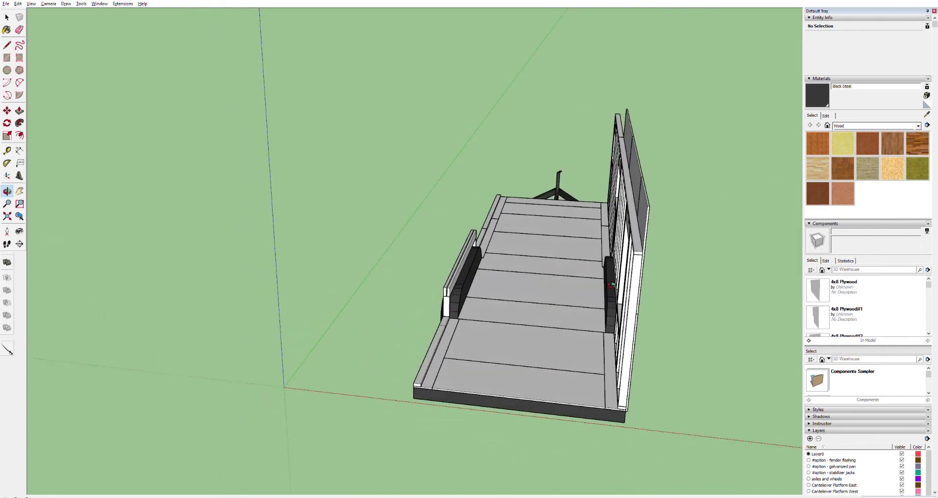
{"action": "left_click_drag", "start_coordinate": [643, 222], "coordinate": [655, 253]}
{"action": "scroll", "coordinate": [572, 203], "scroll_direction": "up", "scroll_amount": 3}
{"action": "scroll", "coordinate": [525, 239], "scroll_direction": "up", "scroll_amount": 5}
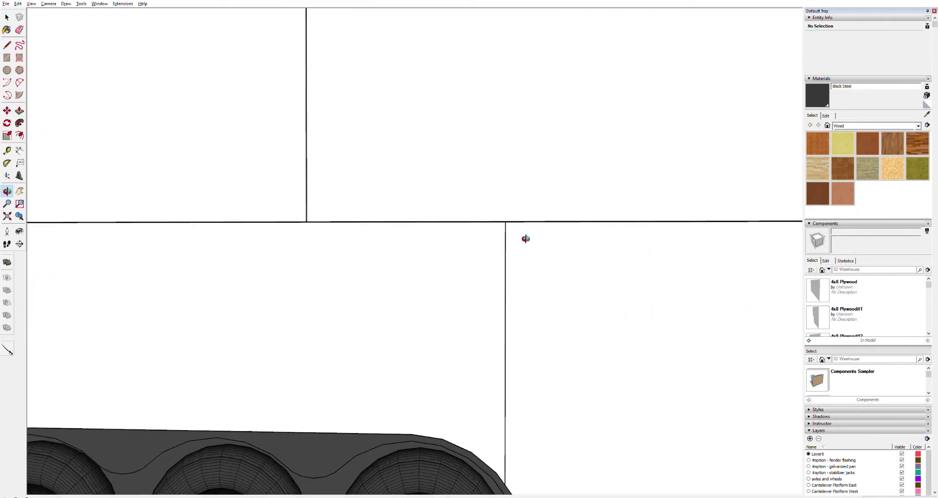
{"action": "scroll", "coordinate": [525, 239], "scroll_direction": "up", "scroll_amount": 2}
{"action": "scroll", "coordinate": [513, 199], "scroll_direction": "up", "scroll_amount": 2}
{"action": "scroll", "coordinate": [513, 199], "scroll_direction": "down", "scroll_amount": 2}
{"action": "scroll", "coordinate": [521, 202], "scroll_direction": "up", "scroll_amount": 3}
{"action": "scroll", "coordinate": [518, 205], "scroll_direction": "down", "scroll_amount": 6}
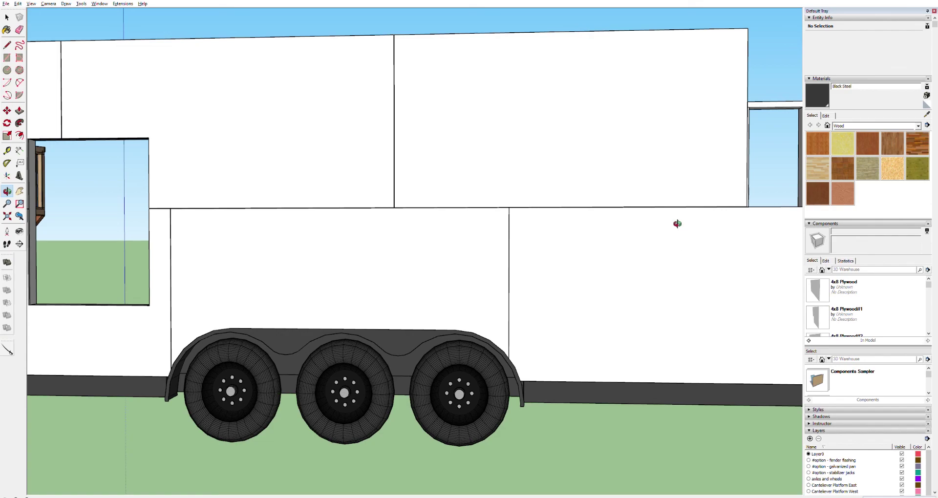
{"action": "left_click_drag", "start_coordinate": [615, 210], "coordinate": [250, 216]}
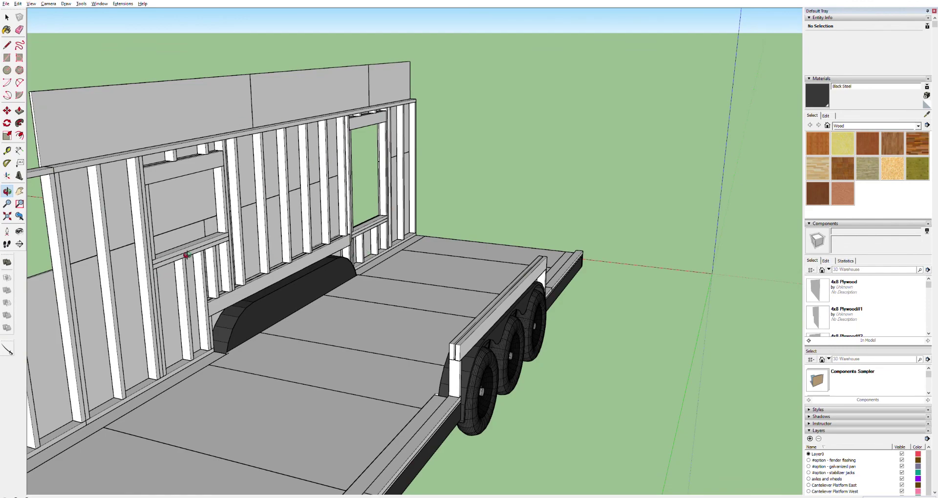
{"action": "left_click_drag", "start_coordinate": [145, 253], "coordinate": [663, 236]}
{"action": "scroll", "coordinate": [527, 201], "scroll_direction": "down", "scroll_amount": 1}
{"action": "left_click_drag", "start_coordinate": [548, 194], "coordinate": [138, 205]}
{"action": "scroll", "coordinate": [247, 210], "scroll_direction": "up", "scroll_amount": 8}
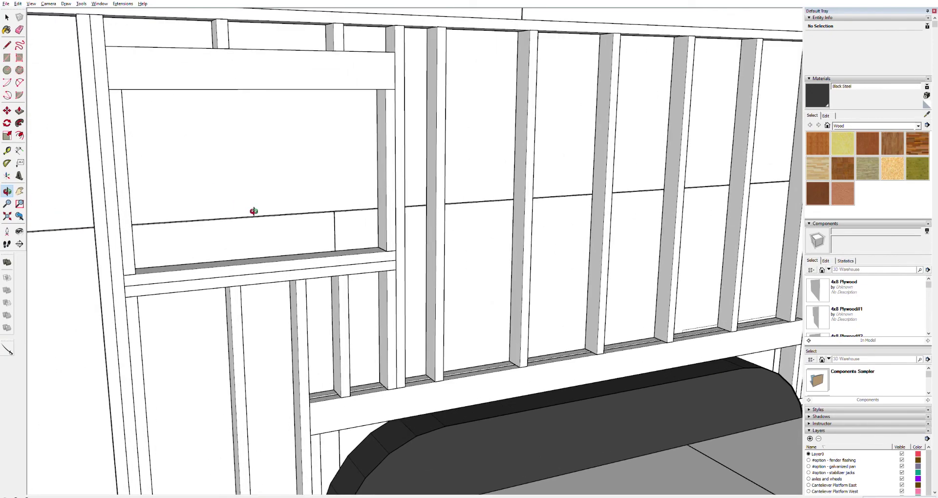
- Edit the front upper plywood sheet and draw a line up the window jamb from the sheet's lower edge to the header
{"action": "mouse_move", "coordinate": [254, 211]}
{"action": "left_mouse_down"}
{"action": "mouse_move", "coordinate": [226, 207]}
{"action": "mouse_move", "coordinate": [204, 186]}
{"action": "mouse_move", "coordinate": [294, 215]}
{"action": "mouse_move", "coordinate": [258, 197]}
{"action": "left_mouse_up"}
{"action": "key", "text": "h"}
{"action": "key", "text": "o"}
{"action": "scroll", "coordinate": [299, 192], "scroll_direction": "up", "scroll_amount": 3}
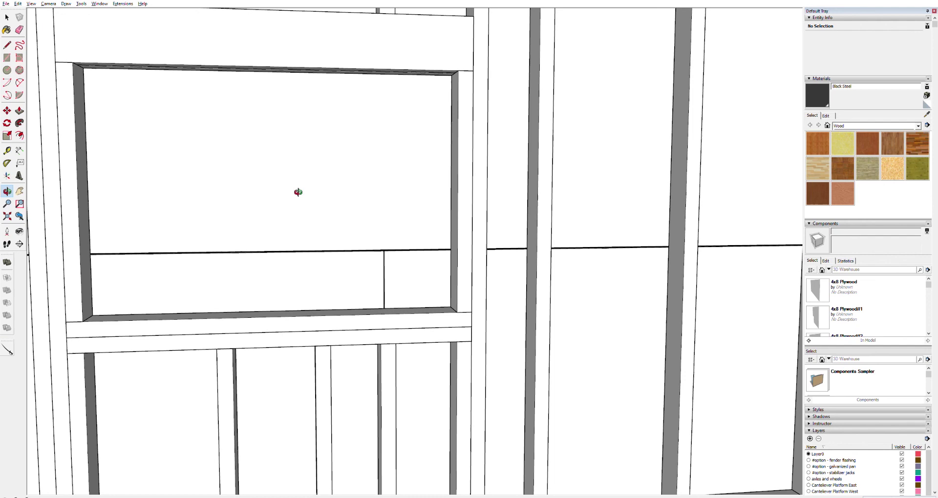
{"action": "key", "text": "space"}
{"action": "double_click", "coordinate": [310, 185]}
{"action": "left_click", "coordinate": [305, 190]}
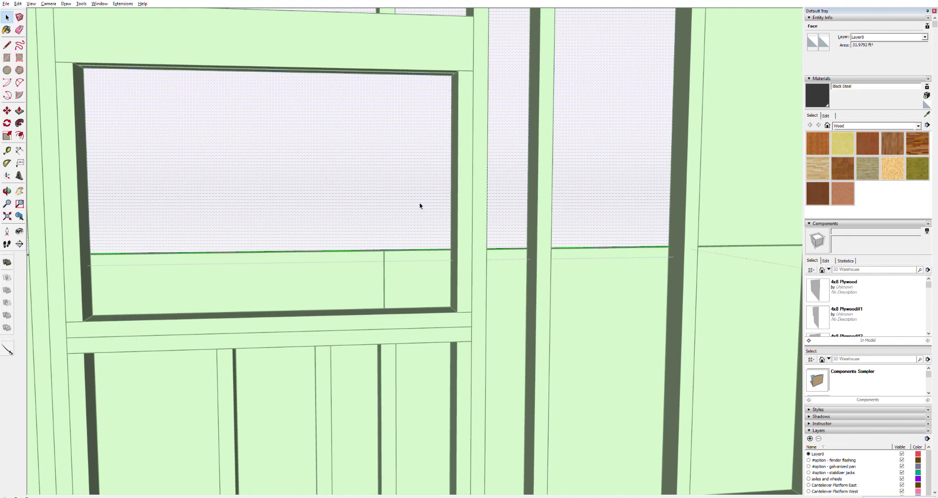
{"action": "scroll", "coordinate": [452, 232], "scroll_direction": "up", "scroll_amount": 3}
{"action": "key", "text": "l"}
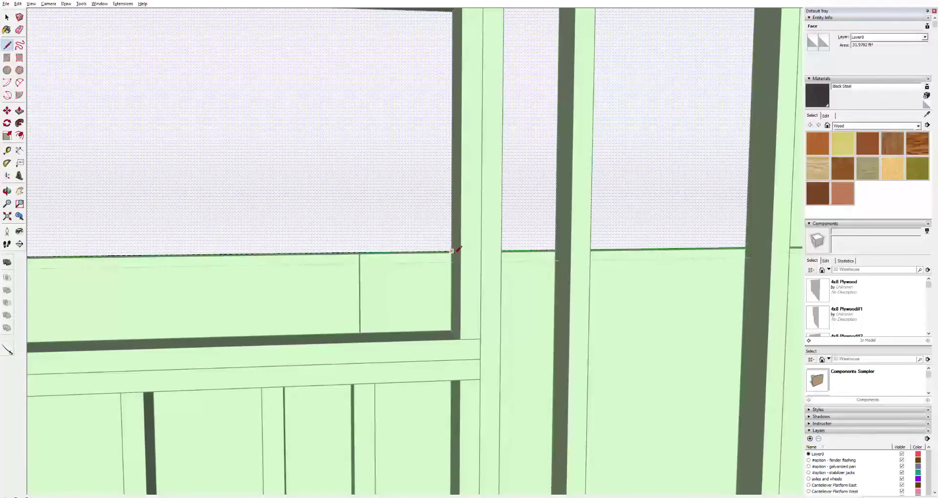
{"action": "scroll", "coordinate": [452, 250], "scroll_direction": "up", "scroll_amount": 3}
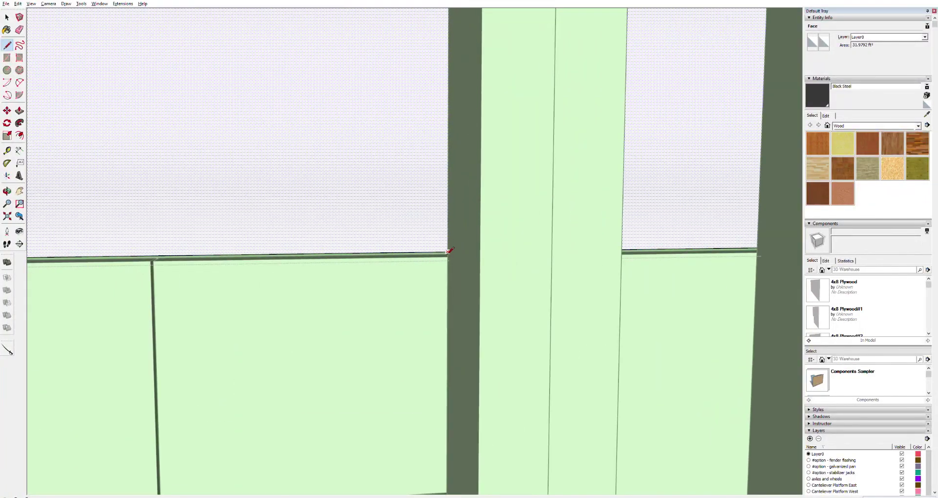
{"action": "scroll", "coordinate": [446, 191], "scroll_direction": "down", "scroll_amount": 4}
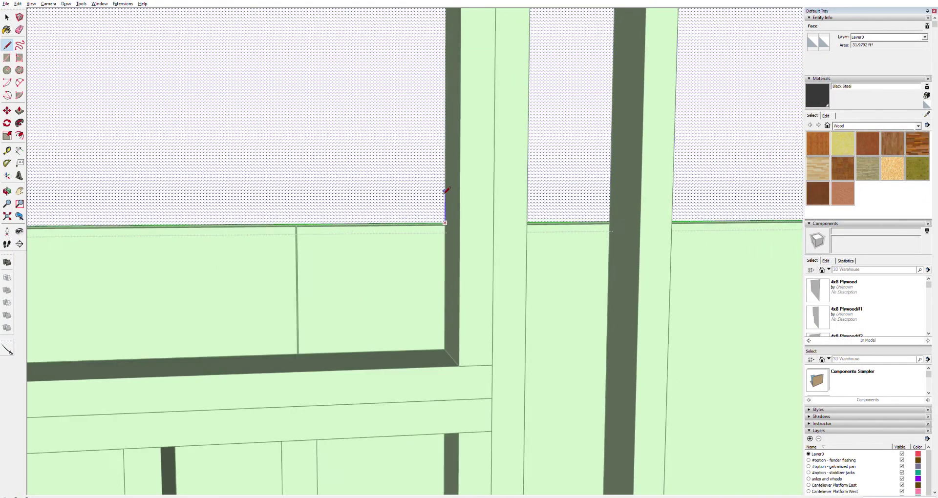
{"action": "key", "text": "h"}
{"action": "left_click_drag", "start_coordinate": [443, 140], "coordinate": [404, 352]}
{"action": "key", "text": "l"}
{"action": "left_click", "coordinate": [407, 438]}
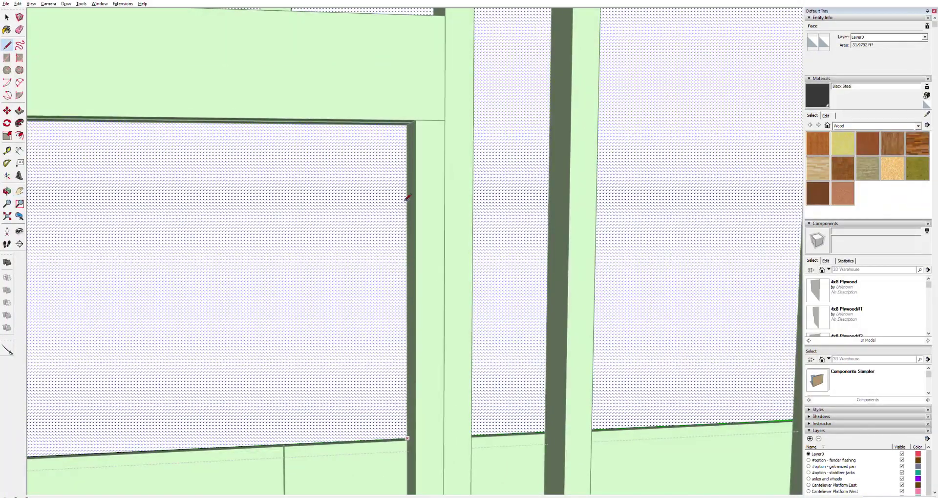
{"action": "left_click", "coordinate": [407, 125]}
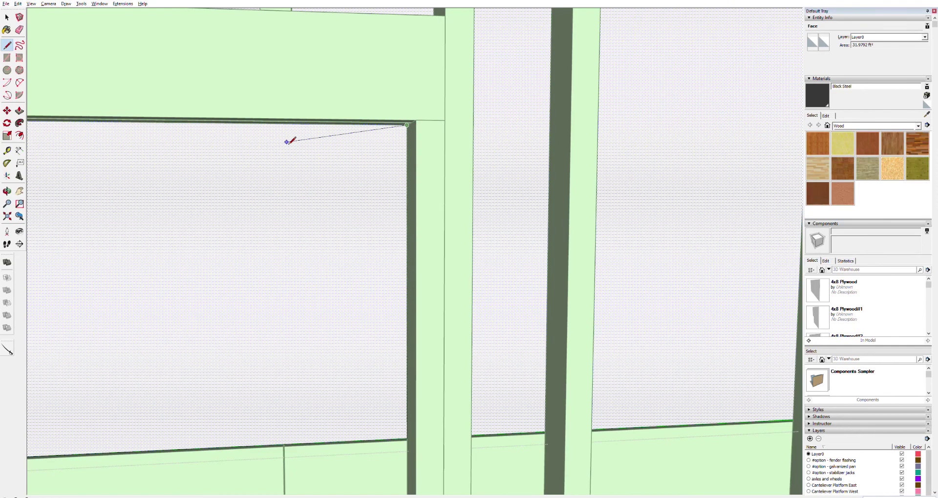
- Draw the header line and the opposite jamb line on the sheet, down to its lower edge, to outline the window opening
{"action": "key", "text": "Escape"}
{"action": "key", "text": "h"}
{"action": "left_click_drag", "start_coordinate": [226, 147], "coordinate": [552, 153]}
{"action": "left_click_drag", "start_coordinate": [289, 182], "coordinate": [357, 162]}
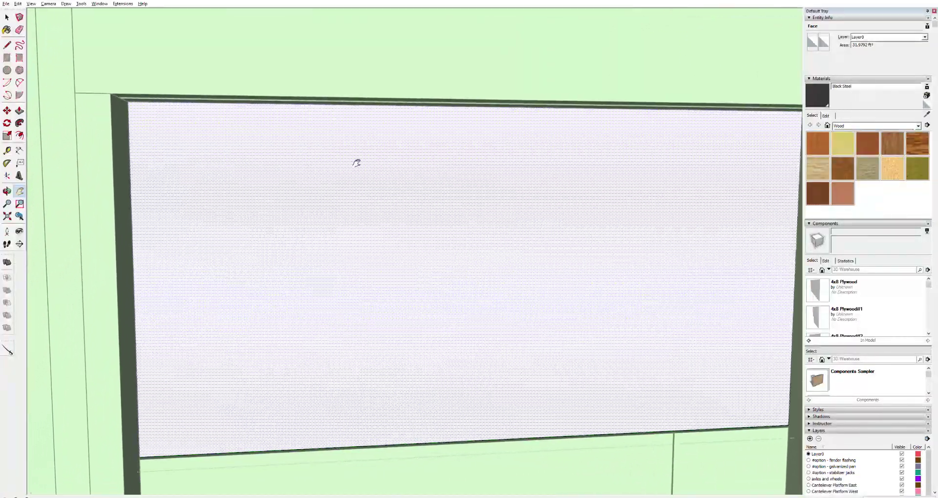
{"action": "key", "text": "l"}
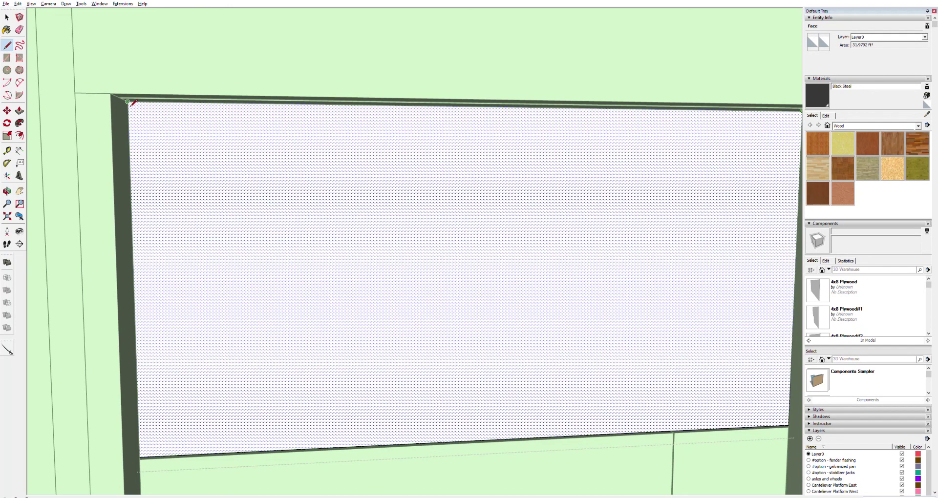
{"action": "left_click", "coordinate": [130, 105]}
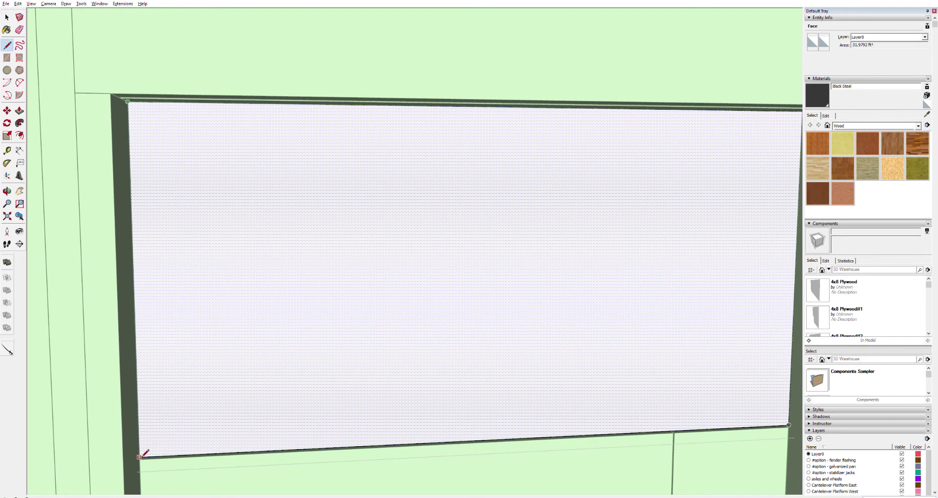
{"action": "scroll", "coordinate": [141, 456], "scroll_direction": "up", "scroll_amount": 5}
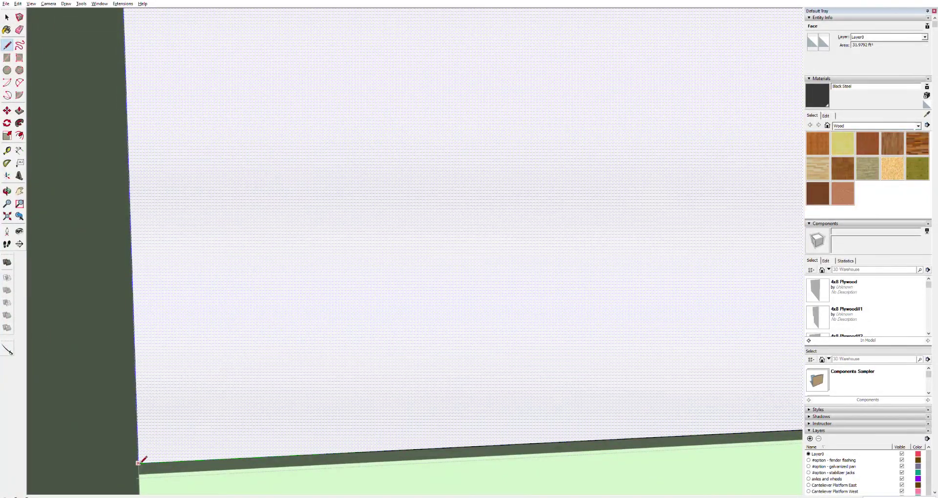
{"action": "left_click", "coordinate": [138, 463]}
{"action": "scroll", "coordinate": [513, 389], "scroll_direction": "down", "scroll_amount": 3}
{"action": "scroll", "coordinate": [515, 388], "scroll_direction": "down", "scroll_amount": 2}
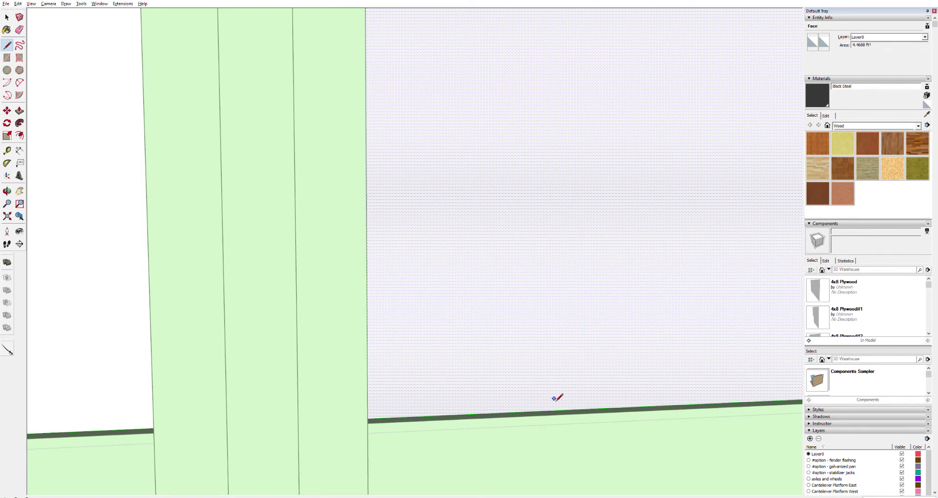
- Undo the window outline drawn on the front upper sheet and leave editing of that component
{"action": "key", "text": "h"}
{"action": "left_click_drag", "start_coordinate": [703, 367], "coordinate": [181, 349]}
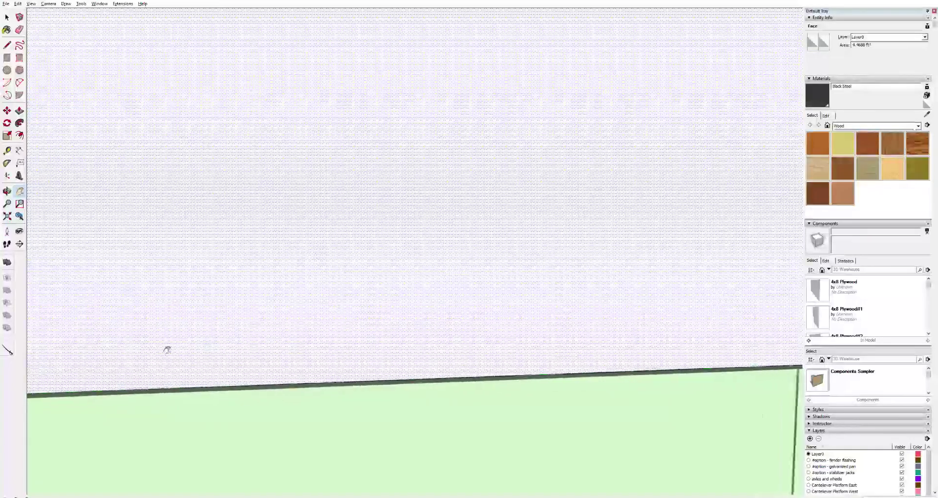
{"action": "left_click_drag", "start_coordinate": [550, 328], "coordinate": [176, 361]}
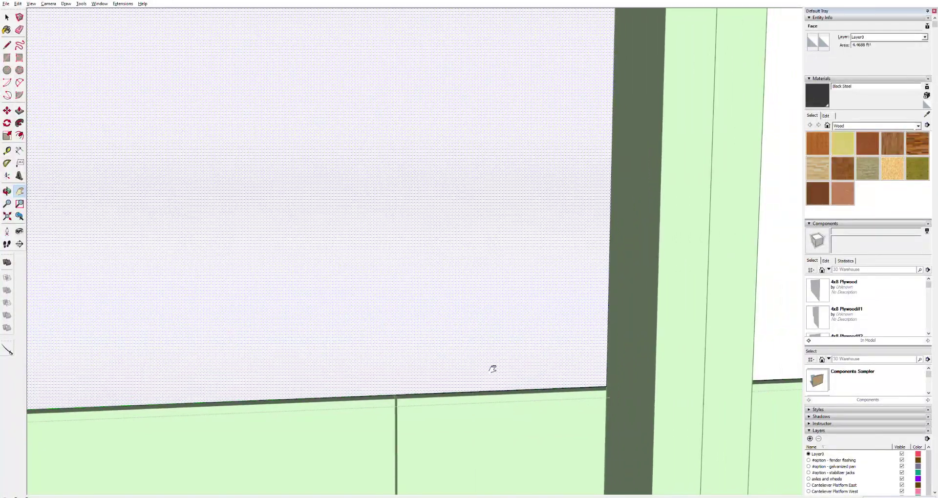
{"action": "key", "text": "l"}
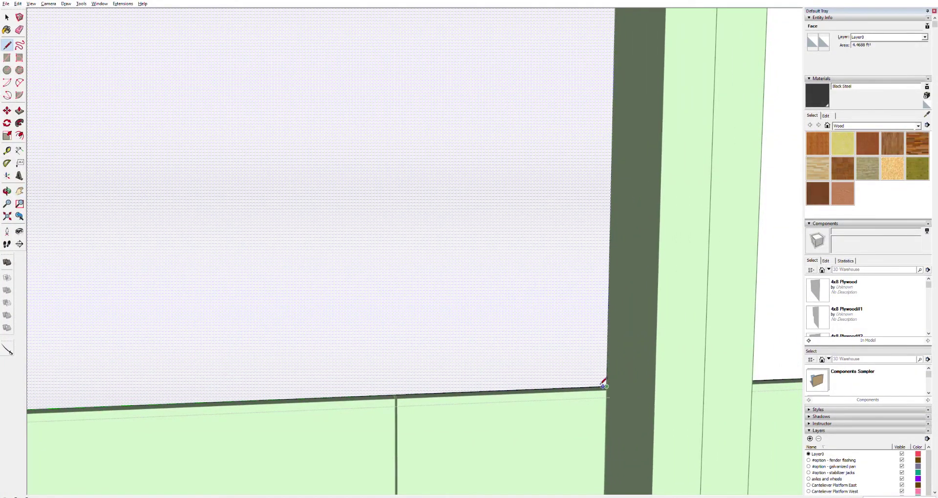
{"action": "left_click", "coordinate": [606, 386]}
{"action": "scroll", "coordinate": [496, 350], "scroll_direction": "down", "scroll_amount": 6}
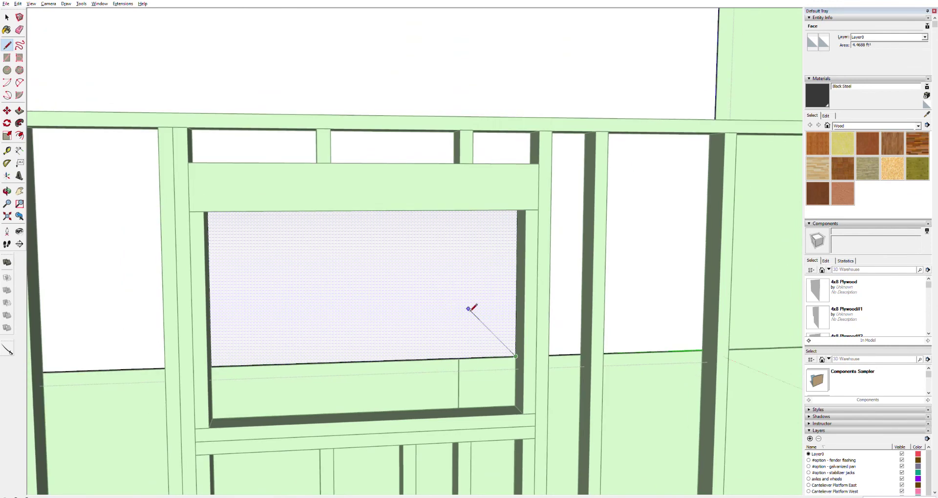
{"action": "key", "text": "ctrl+z"}
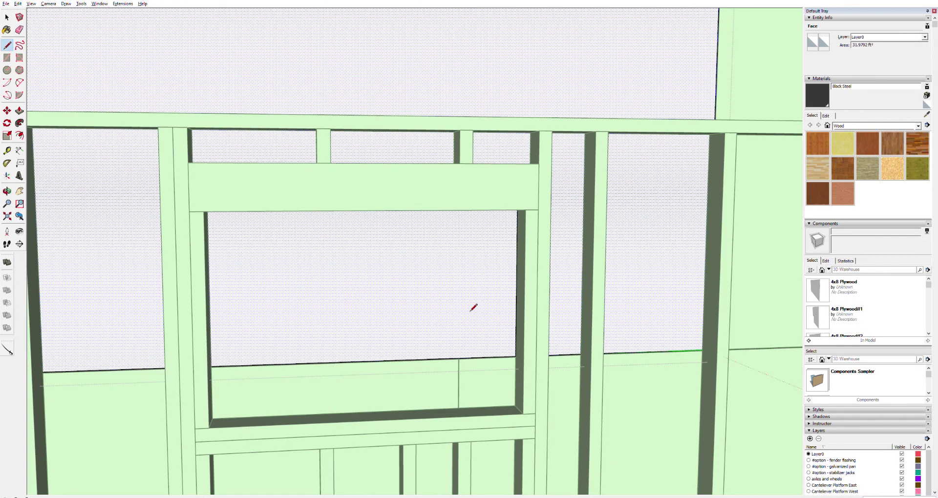
{"action": "key", "text": "space"}
{"action": "key", "text": "Escape"}
{"action": "left_click", "coordinate": [443, 313]}
{"action": "double_click", "coordinate": [443, 317]}
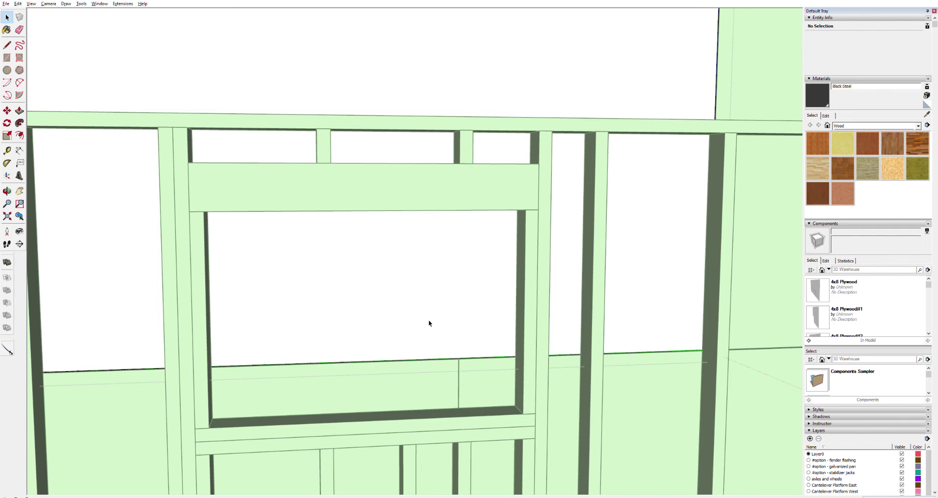
{"action": "key", "text": "Escape"}
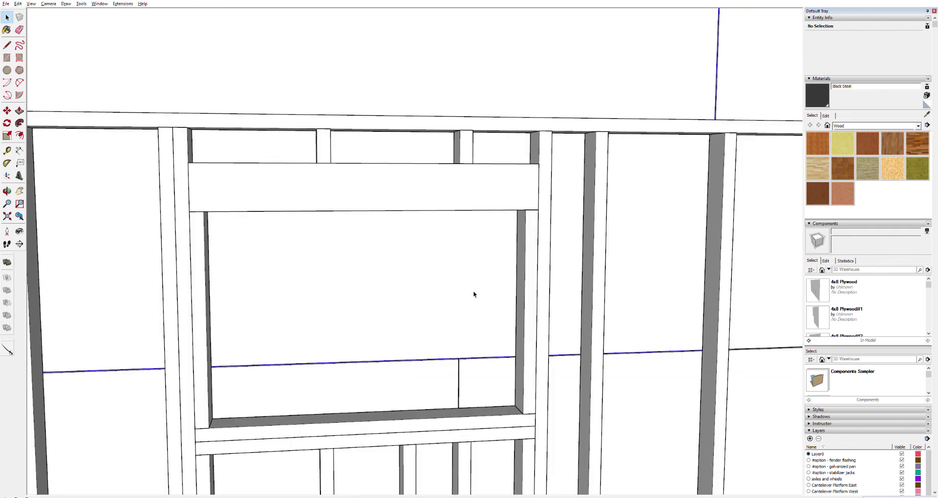
- Reopen the front upper plywood sheet and trace the framed window opening on it, up one jamb, across the header and down the other
{"action": "left_click", "coordinate": [439, 296]}
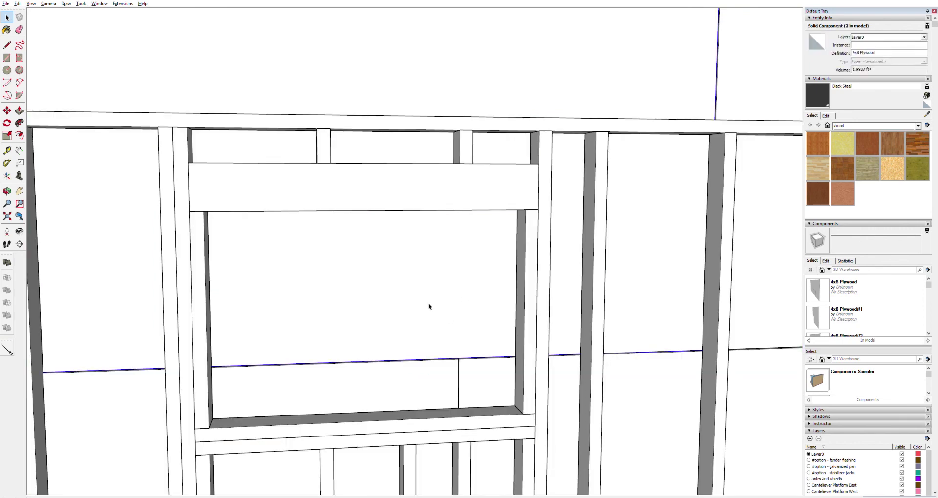
{"action": "key", "text": "ctrl+a"}
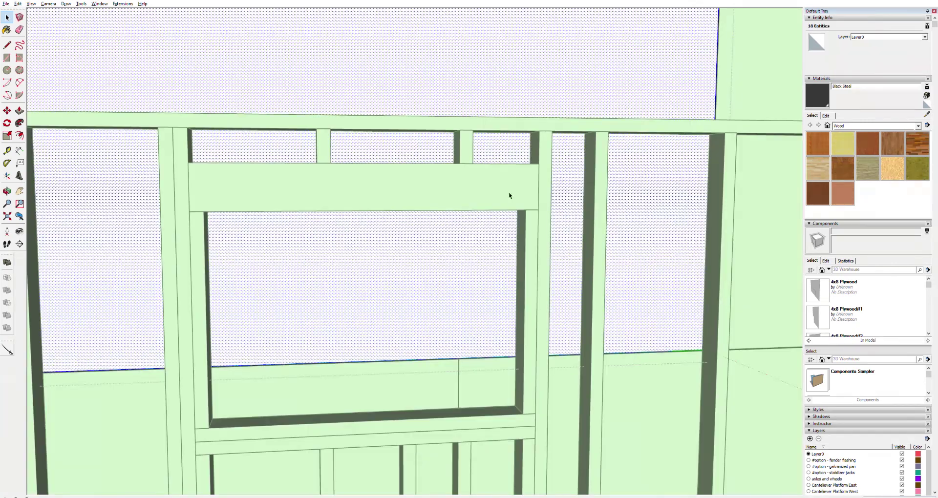
{"action": "scroll", "coordinate": [514, 351], "scroll_direction": "up", "scroll_amount": 3}
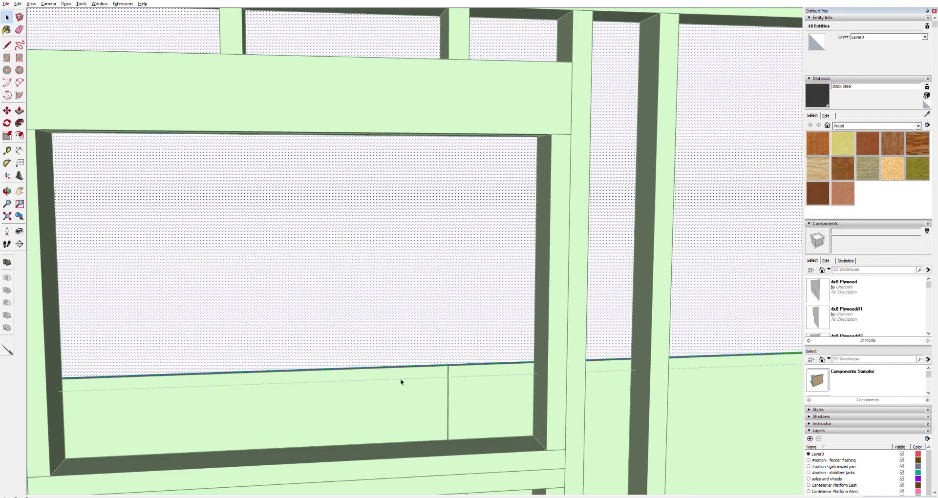
{"action": "key", "text": "l"}
{"action": "left_click", "coordinate": [533, 362]}
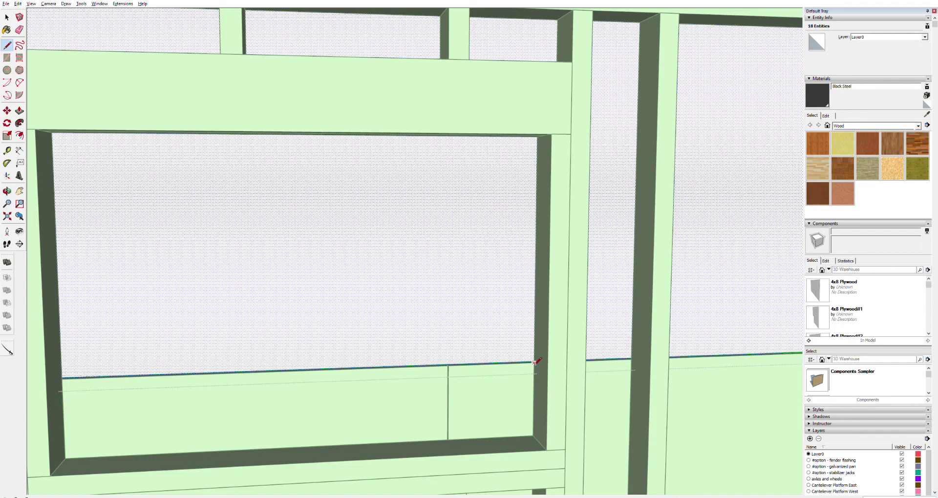
{"action": "left_click", "coordinate": [538, 136]}
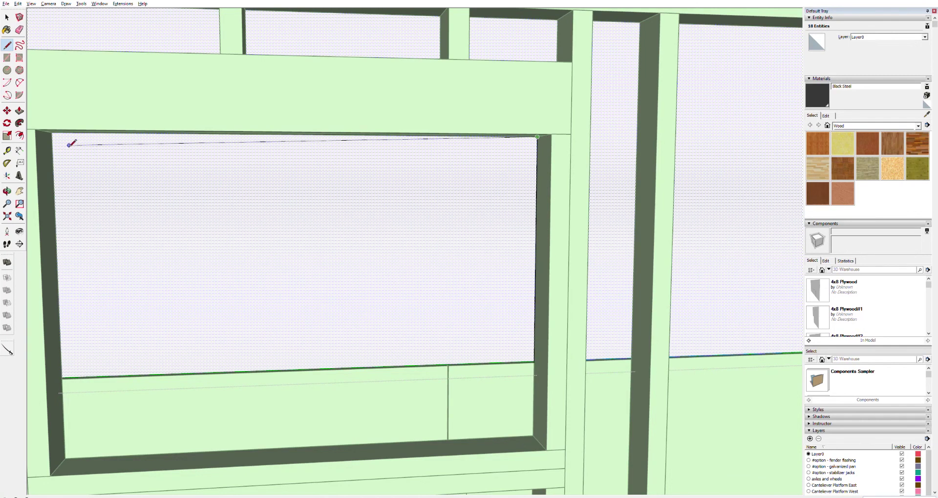
{"action": "left_click", "coordinate": [52, 132]}
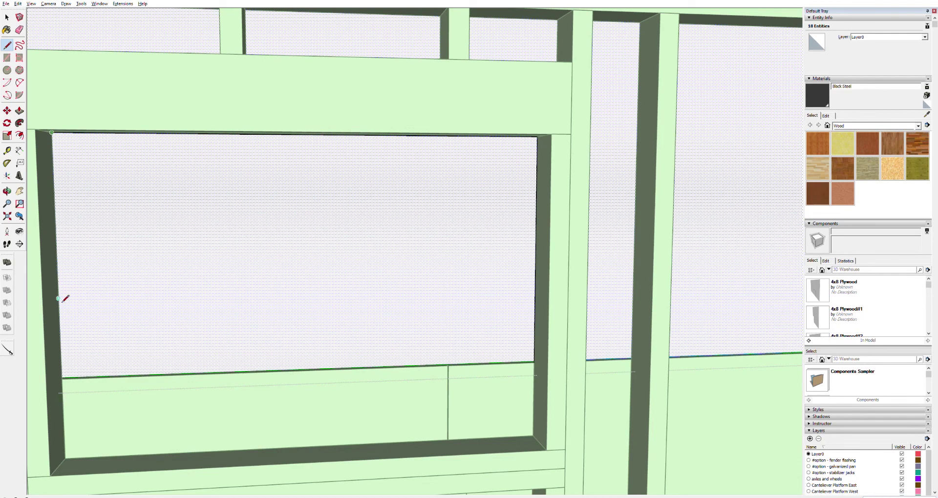
{"action": "left_click", "coordinate": [62, 377]}
{"action": "left_click", "coordinate": [52, 132]}
{"action": "scroll", "coordinate": [374, 300], "scroll_direction": "down", "scroll_amount": 3}
{"action": "scroll", "coordinate": [387, 236], "scroll_direction": "down", "scroll_amount": 3}
{"action": "key", "text": "space"}
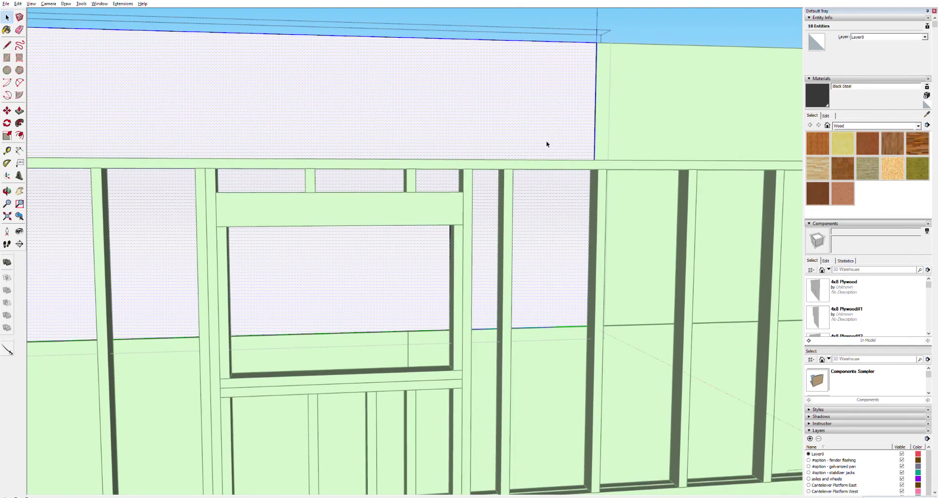
{"action": "left_click", "coordinate": [643, 31]}
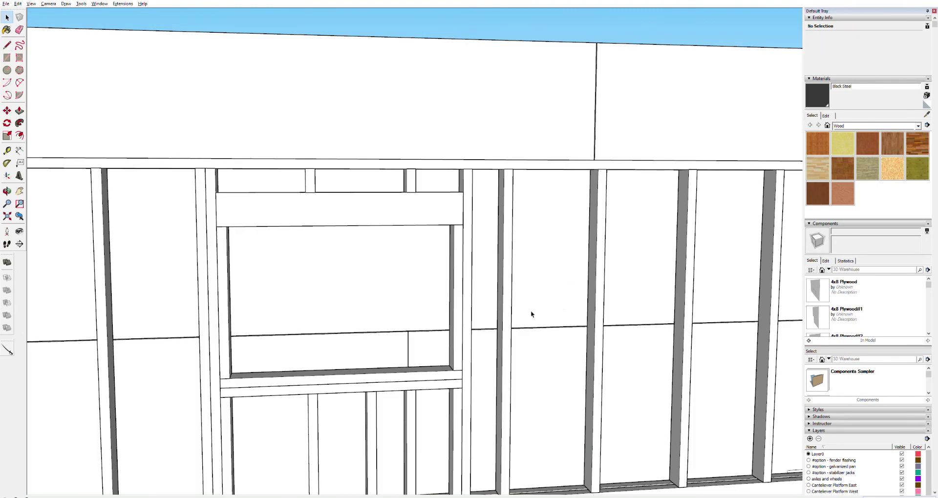
- Select the upper plywood sheet with the unfinished window outline and move it out clear of the wall framing
{"action": "key", "text": "o"}
{"action": "left_click_drag", "start_coordinate": [391, 318], "coordinate": [649, 310]}
{"action": "key", "text": "space"}
{"action": "left_click", "coordinate": [283, 272]}
{"action": "key", "text": "m"}
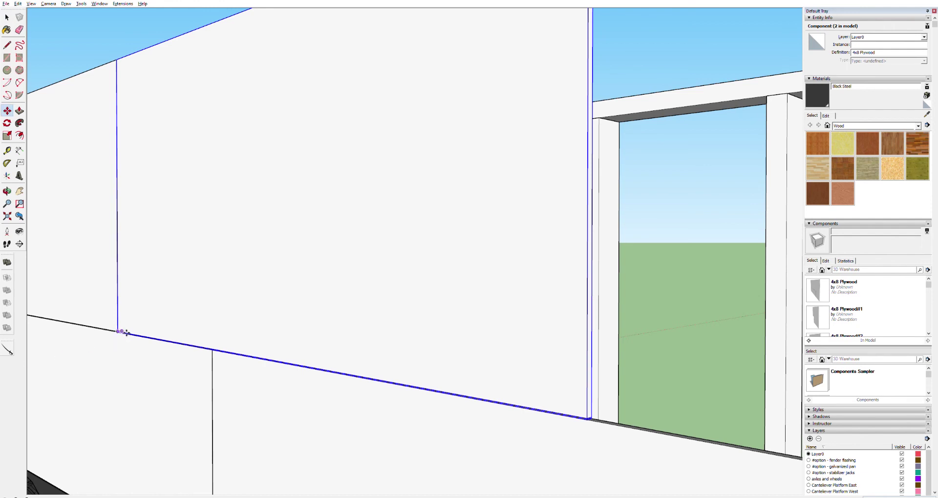
{"action": "left_click_drag", "start_coordinate": [120, 331], "coordinate": [56, 336]}
{"action": "key", "text": "Escape"}
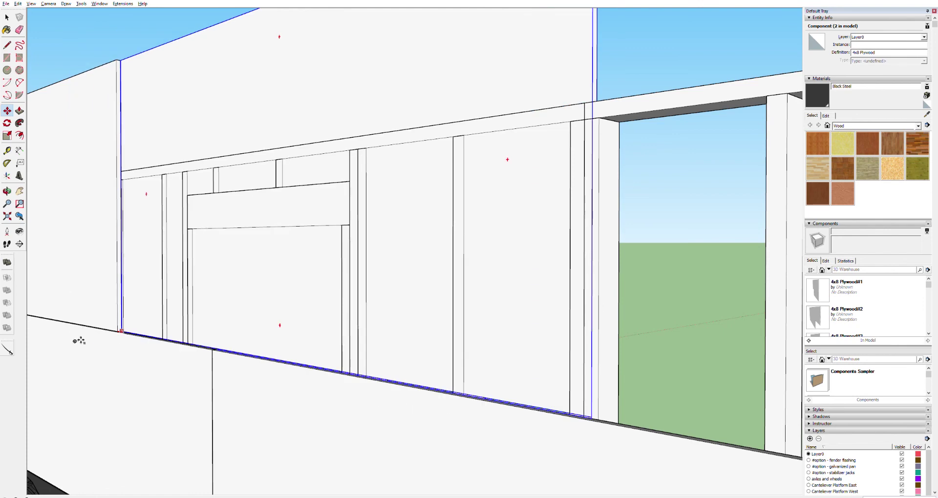
{"action": "middle_click_drag", "start_coordinate": [72, 344], "coordinate": [236, 372]}
{"action": "scroll", "coordinate": [236, 373], "scroll_direction": "down", "scroll_amount": 6}
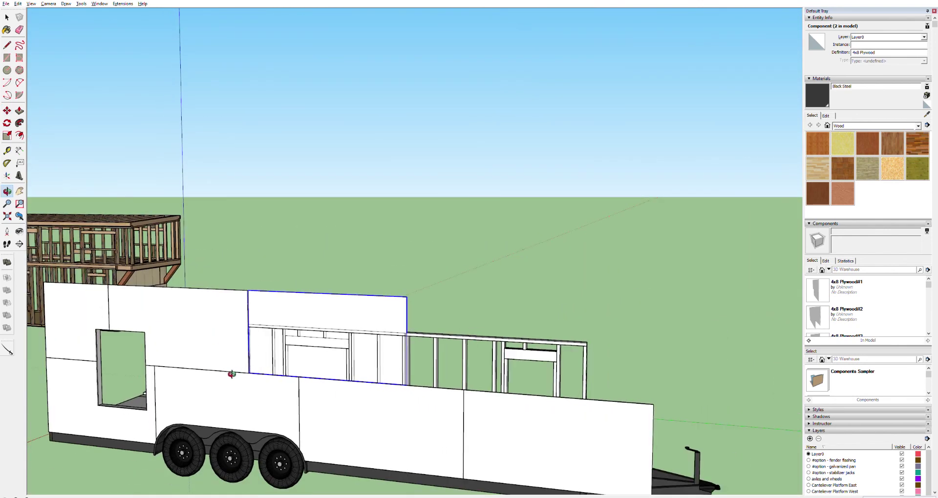
{"action": "left_click", "coordinate": [249, 374]}
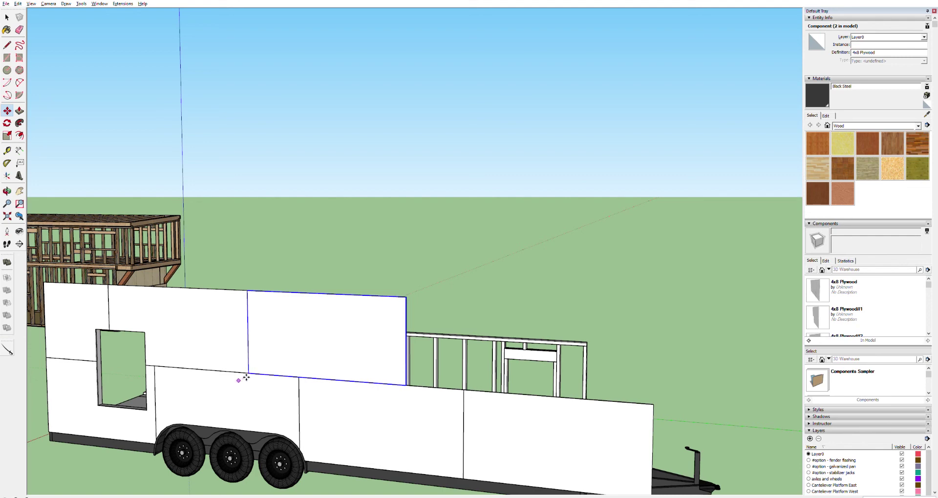
{"action": "left_click", "coordinate": [253, 373]}
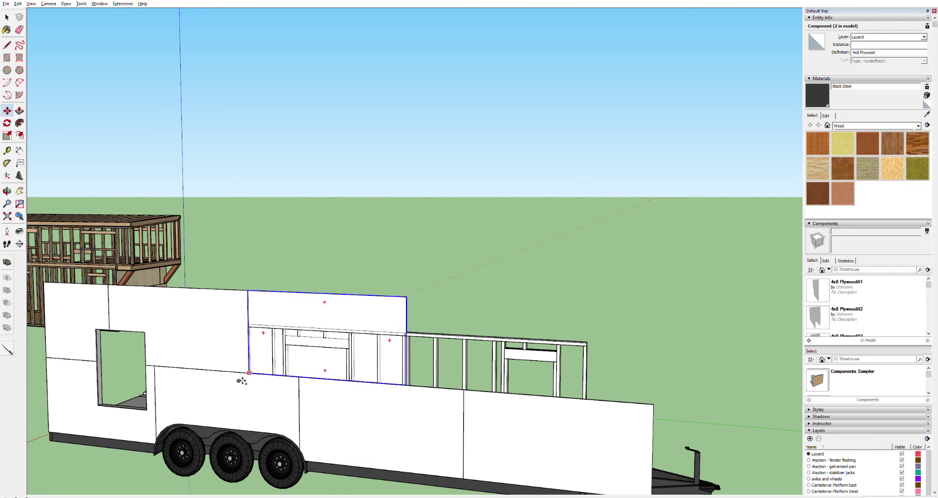
{"action": "left_click", "coordinate": [264, 366]}
{"action": "left_click", "coordinate": [263, 366]}
{"action": "left_click", "coordinate": [146, 428]}
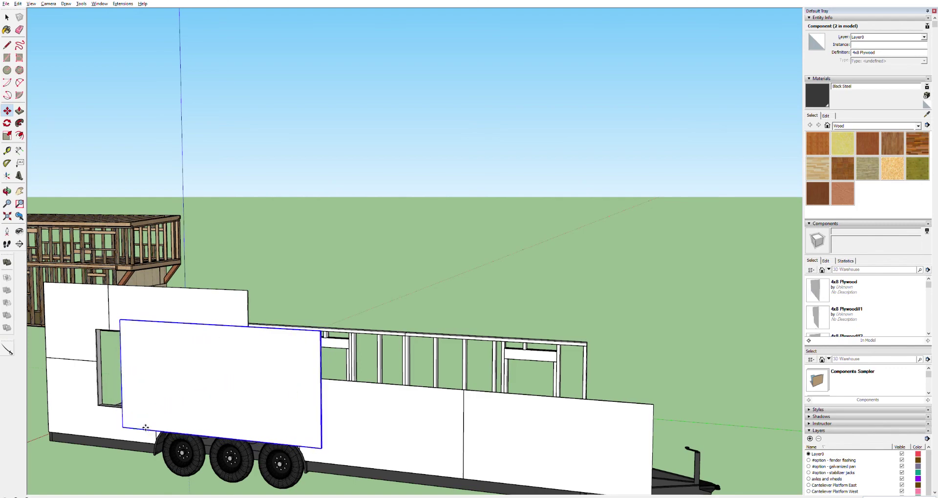
- Open the pulled-out plywood sheet for editing and check its face and the individual edges of the window outline
{"action": "middle_click_drag", "start_coordinate": [194, 367], "coordinate": [305, 309]}
{"action": "scroll", "coordinate": [306, 308], "scroll_direction": "up", "scroll_amount": 6}
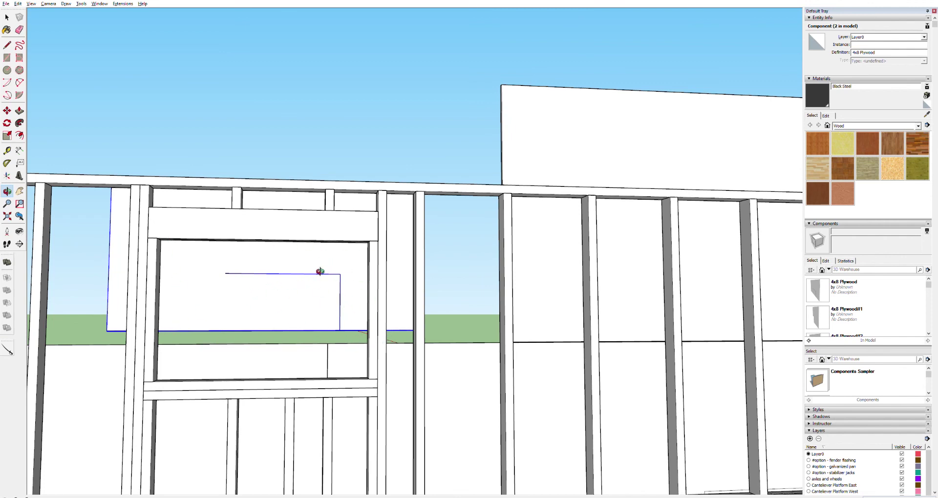
{"action": "key", "text": "space"}
{"action": "scroll", "coordinate": [292, 298], "scroll_direction": "up", "scroll_amount": 5}
{"action": "double_click", "coordinate": [262, 289]}
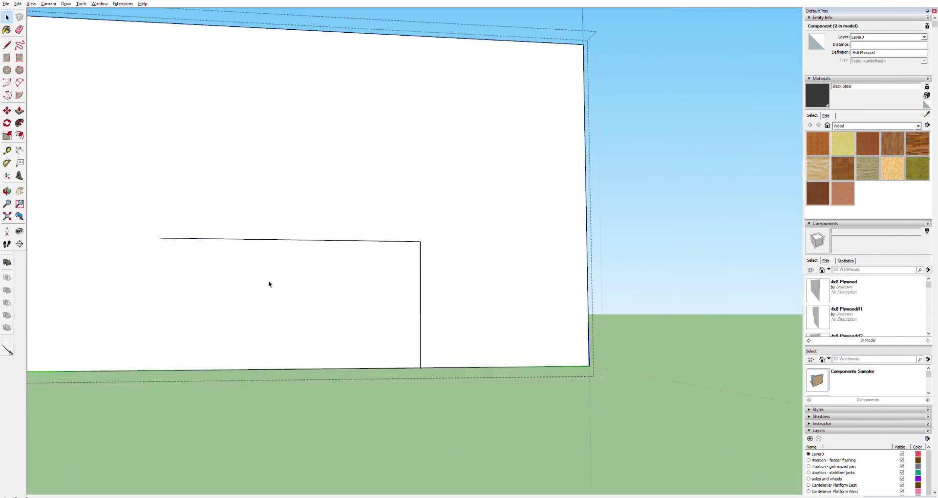
{"action": "left_click", "coordinate": [268, 280]}
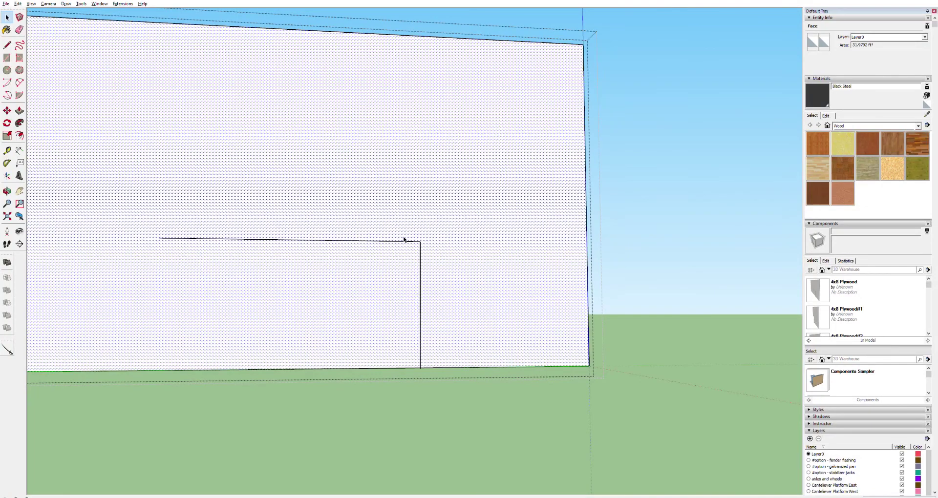
{"action": "left_click", "coordinate": [404, 239]}
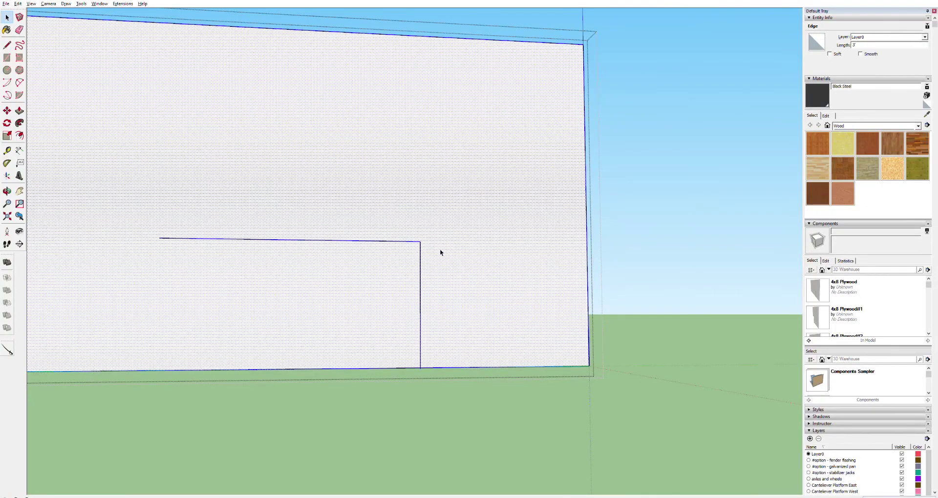
{"action": "left_click", "coordinate": [421, 253]}
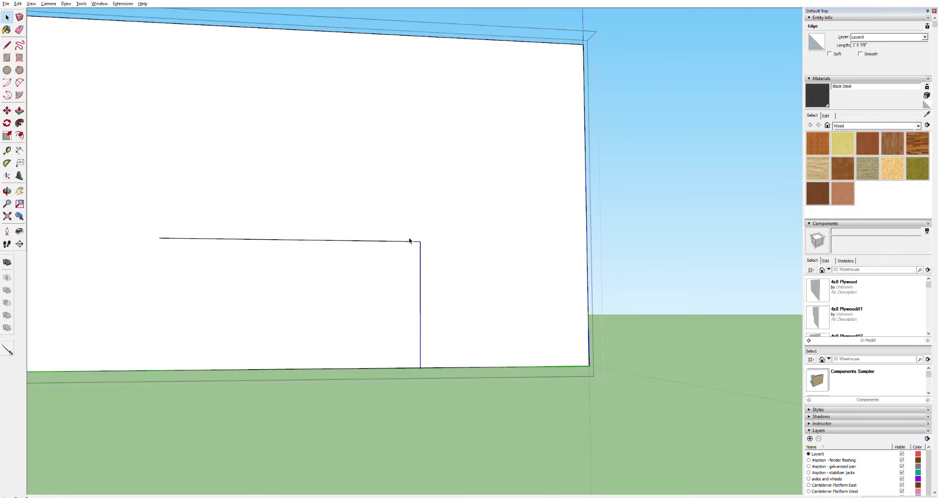
{"action": "left_click", "coordinate": [410, 241]}
{"action": "left_click", "coordinate": [657, 342]}
{"action": "left_click", "coordinate": [477, 306]}
{"action": "triple_click", "coordinate": [427, 296]}
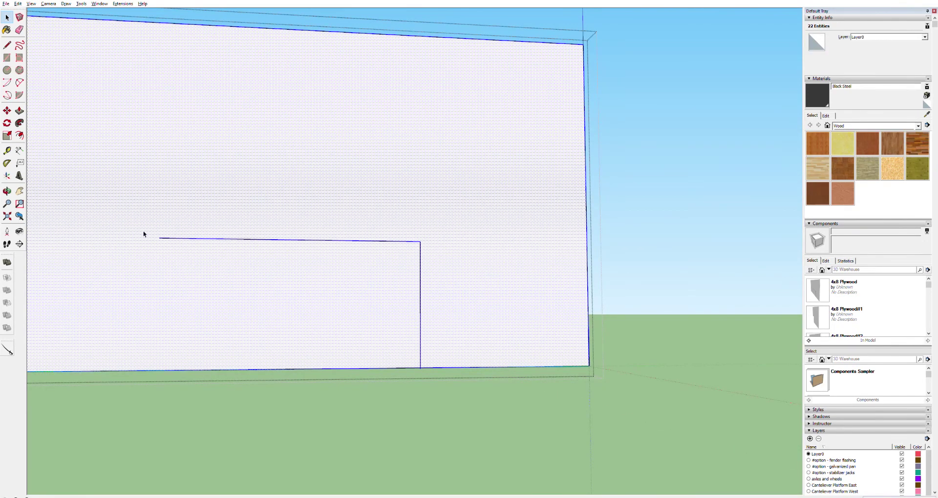
- Draw the missing jamb line from the header line's open end straight down to the sheet's lower edge, closing the window outline
{"action": "left_click", "coordinate": [7, 44]}
{"action": "left_click", "coordinate": [159, 238]}
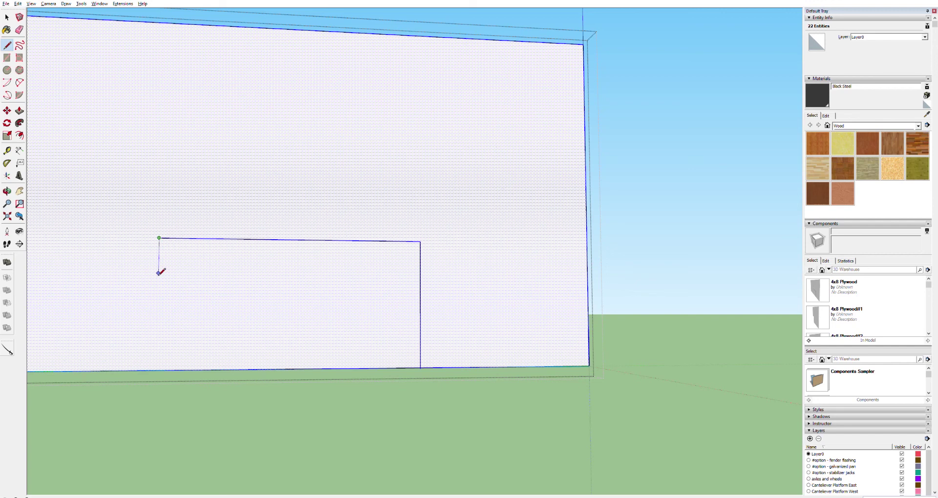
{"action": "left_click", "coordinate": [157, 370]}
{"action": "scroll", "coordinate": [278, 320], "scroll_direction": "down", "scroll_amount": 2}
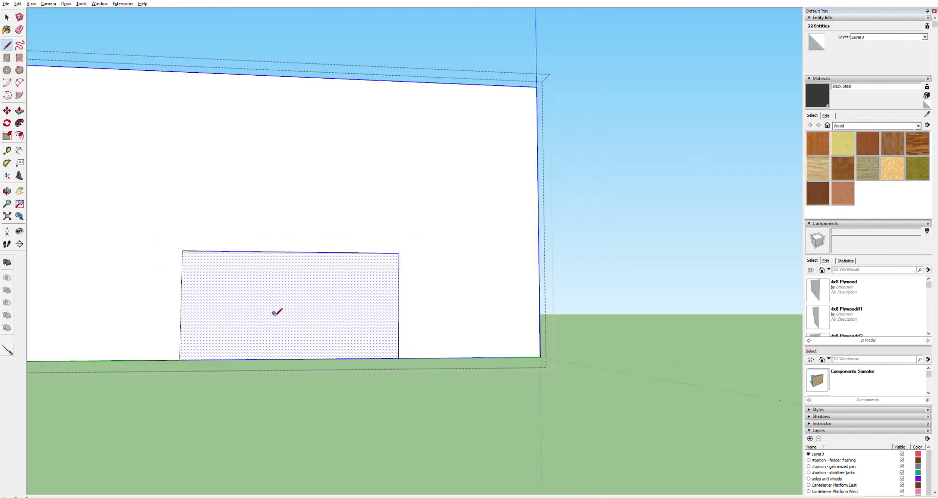
- Push the outlined window face through the sheet's thickness with Push/Pull to cut the opening
{"action": "key", "text": "space"}
{"action": "left_click", "coordinate": [279, 297]}
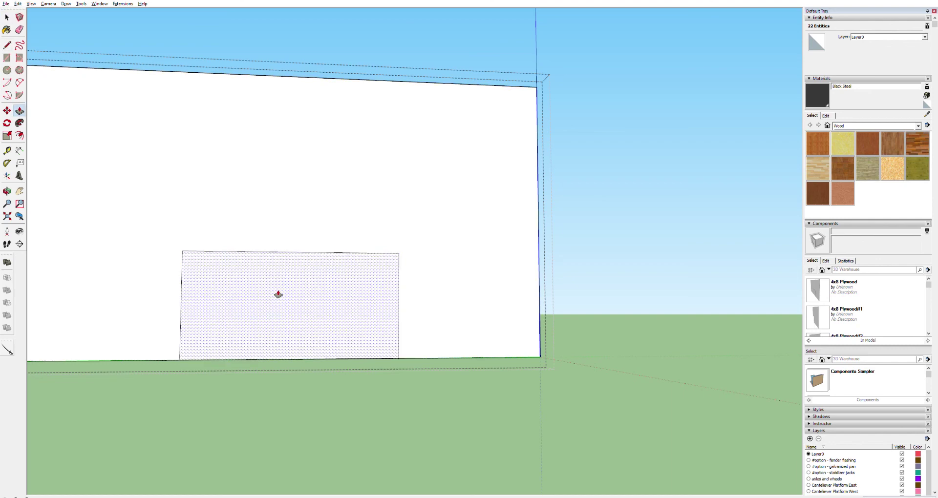
{"action": "key", "text": "p"}
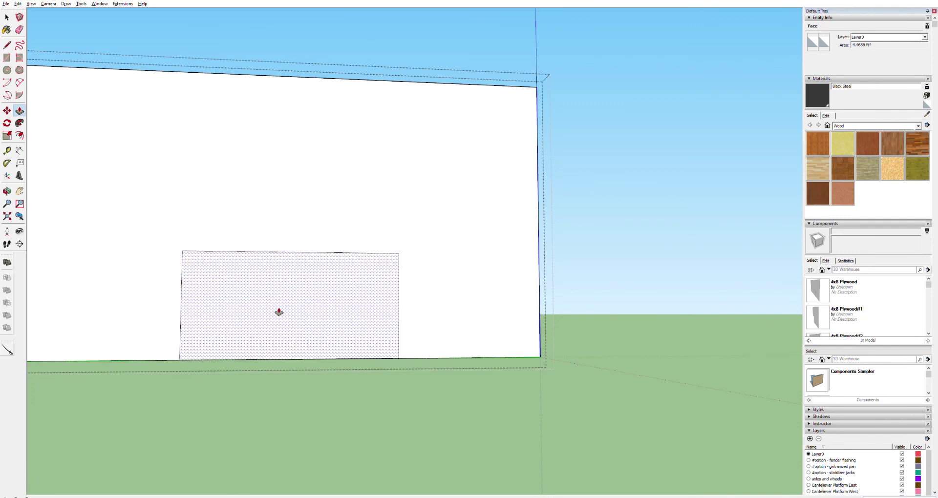
{"action": "left_click", "coordinate": [278, 312]}
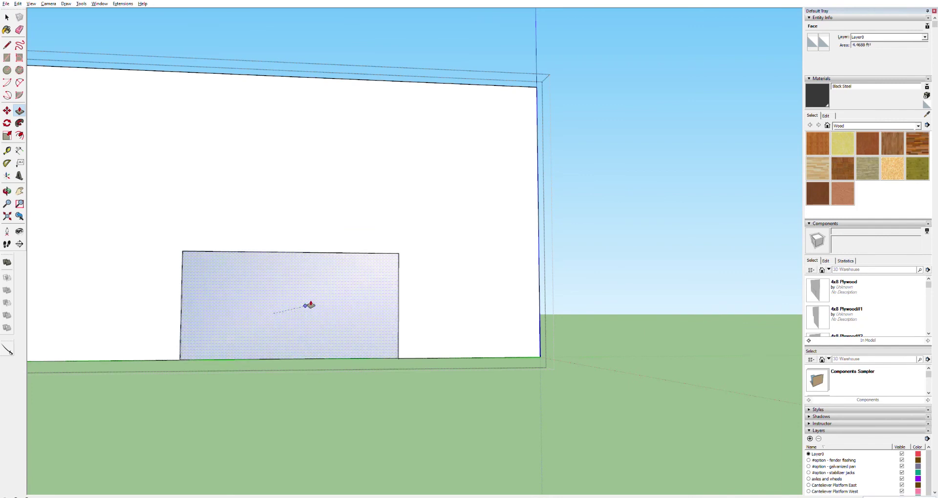
{"action": "left_click", "coordinate": [311, 306]}
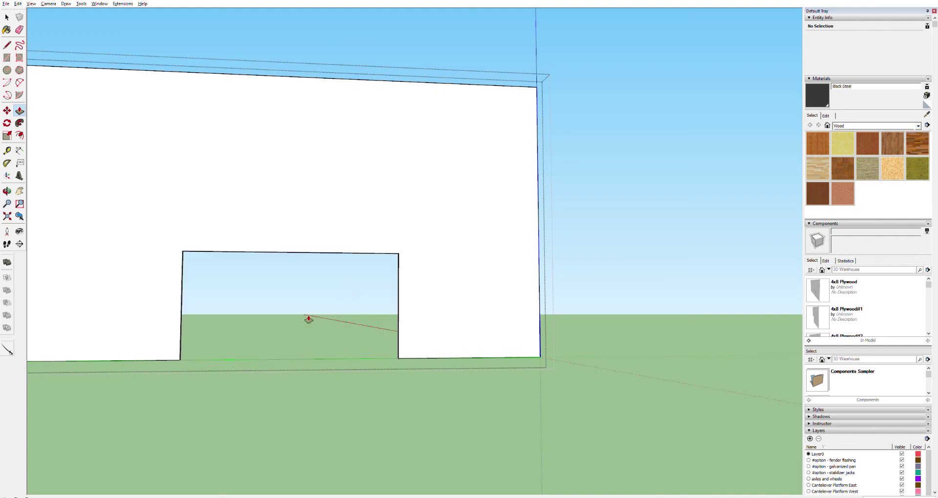
- Leave editing of the sheet and move it by its lower corner back onto the wall beside the neighbouring upper sheet
{"action": "middle_click_drag", "start_coordinate": [226, 241], "coordinate": [473, 306]}
{"action": "key", "text": "space"}
{"action": "left_click", "coordinate": [400, 317]}
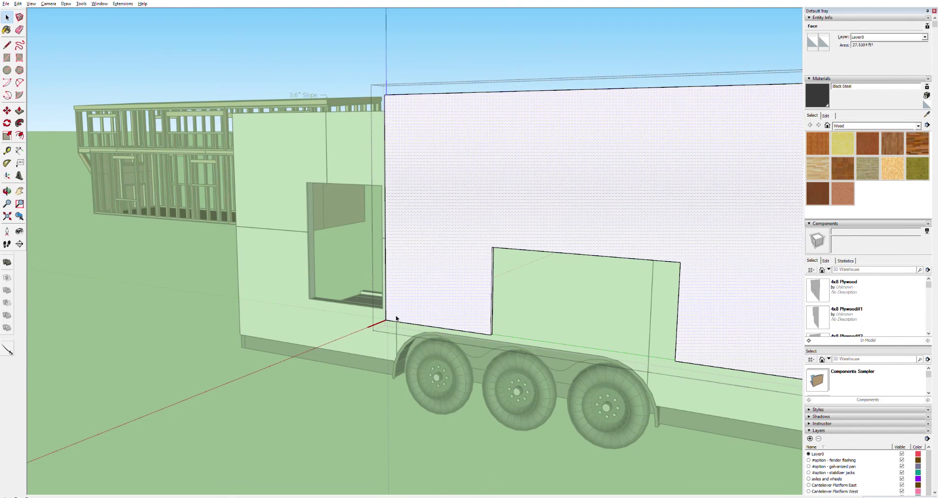
{"action": "left_click", "coordinate": [190, 69]}
{"action": "left_click", "coordinate": [397, 318]}
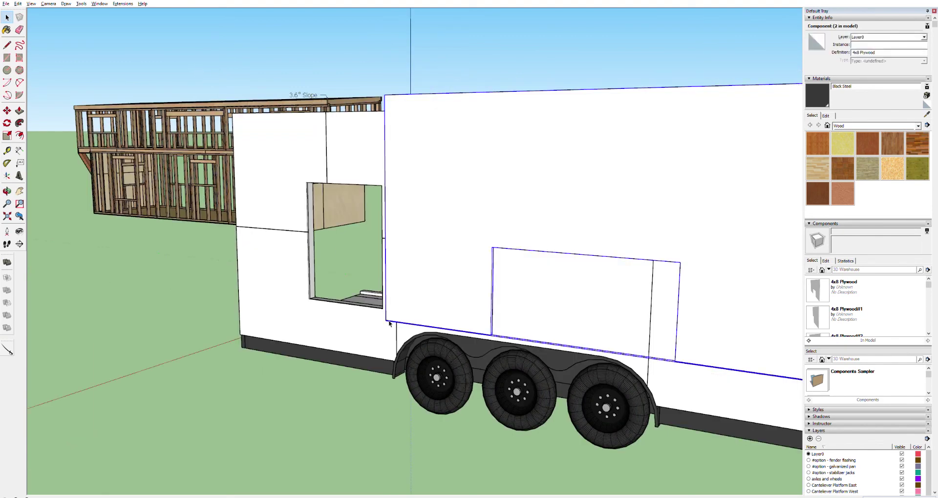
{"action": "key", "text": "m"}
{"action": "scroll", "coordinate": [390, 320], "scroll_direction": "up", "scroll_amount": 3}
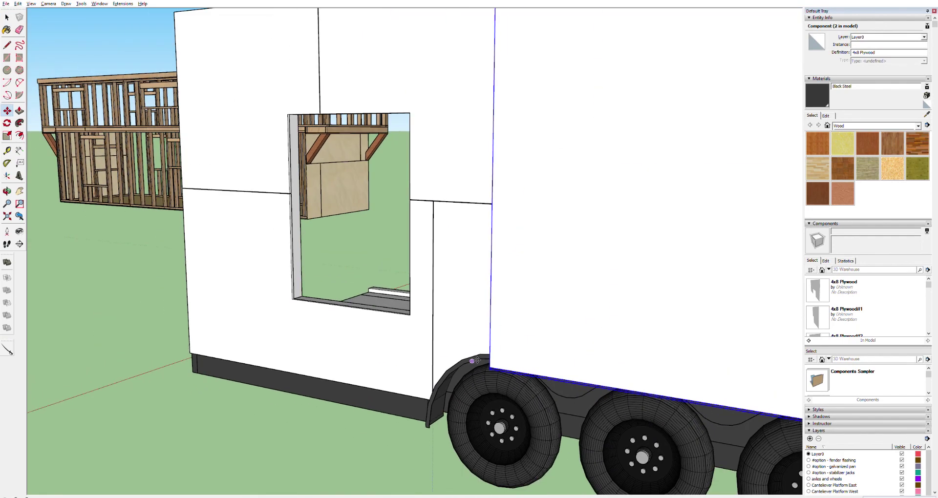
{"action": "left_click_drag", "start_coordinate": [493, 366], "coordinate": [732, 215]}
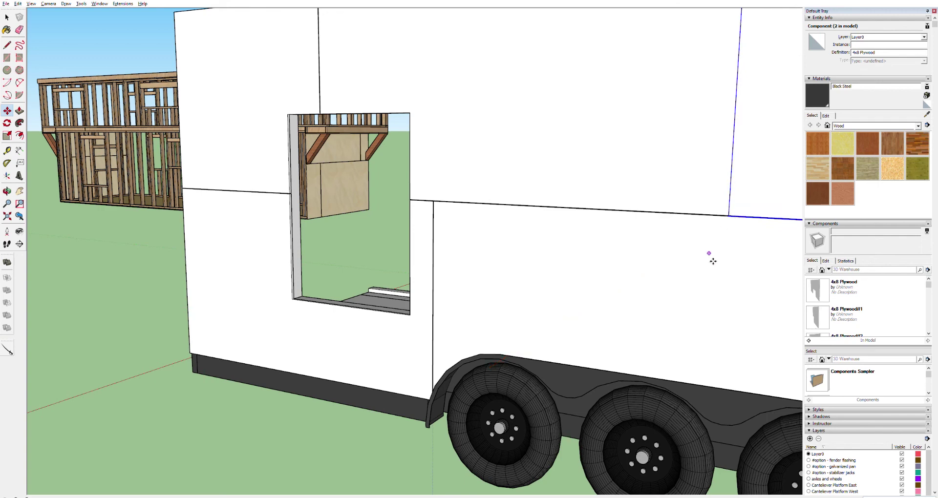
- Inspect the seam where the repositioned sheet's lower corner meets the neighbouring sheets
{"action": "scroll", "coordinate": [731, 216], "scroll_direction": "up", "scroll_amount": 5}
{"action": "scroll", "coordinate": [723, 217], "scroll_direction": "up", "scroll_amount": 1}
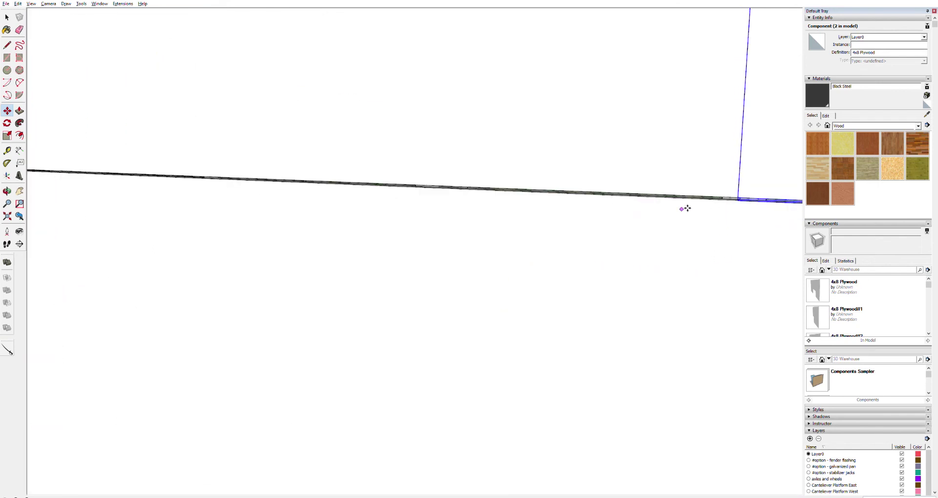
{"action": "middle_click_drag", "start_coordinate": [678, 212], "coordinate": [521, 181]}
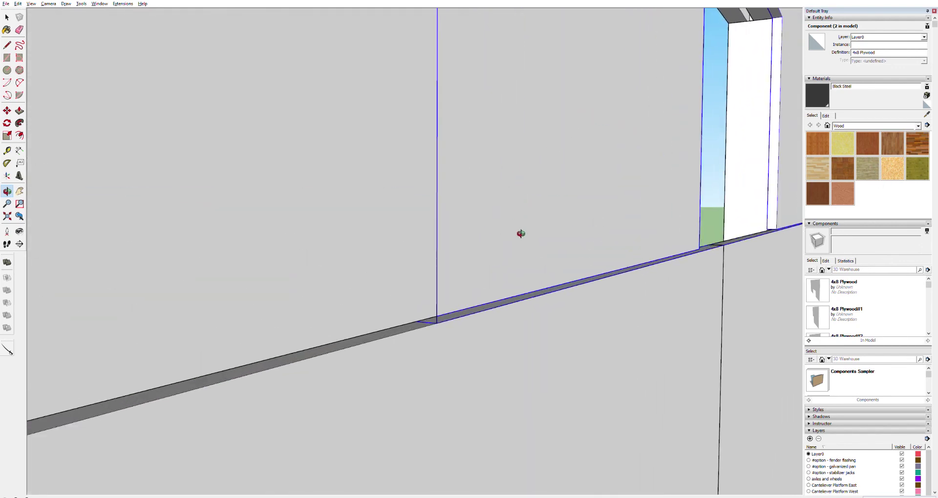
{"action": "middle_click_drag", "start_coordinate": [477, 305], "coordinate": [268, 266]}
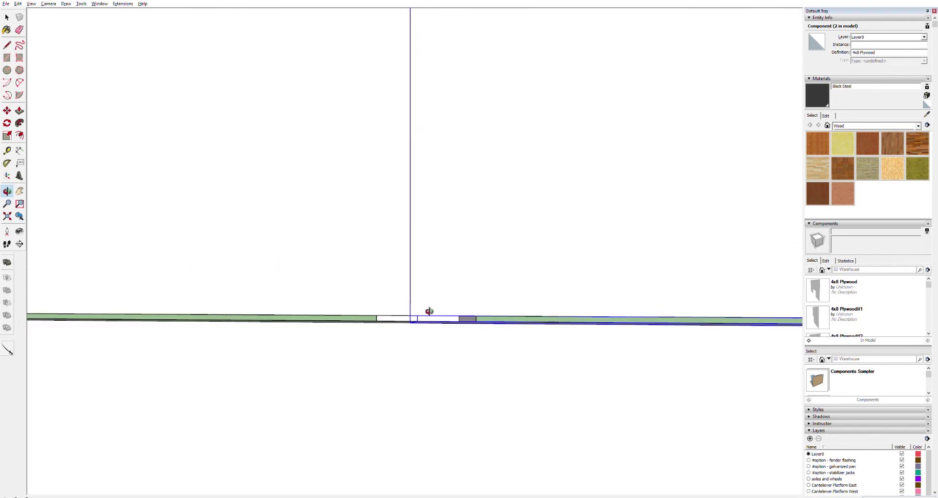
{"action": "key", "text": "space"}
{"action": "key", "text": "m"}
{"action": "left_click", "coordinate": [418, 315]}
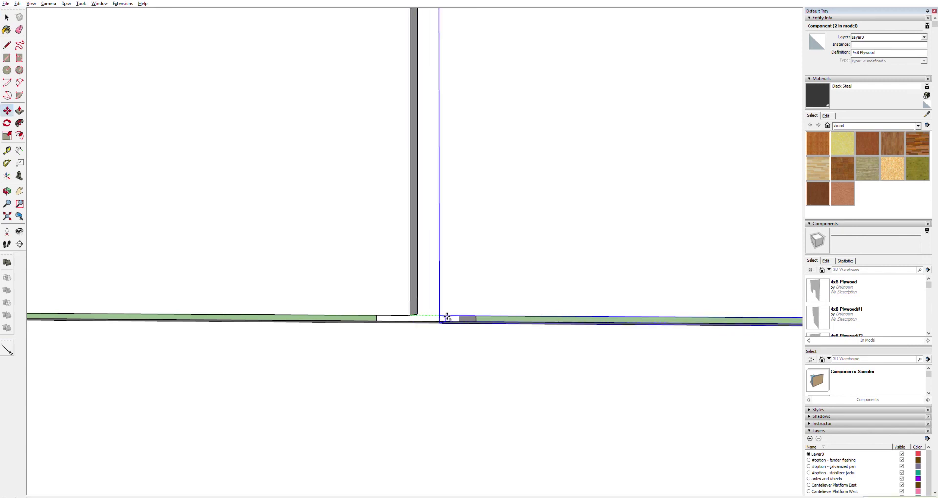
{"action": "key", "text": "Escape"}
{"action": "scroll", "coordinate": [508, 310], "scroll_direction": "down", "scroll_amount": 6}
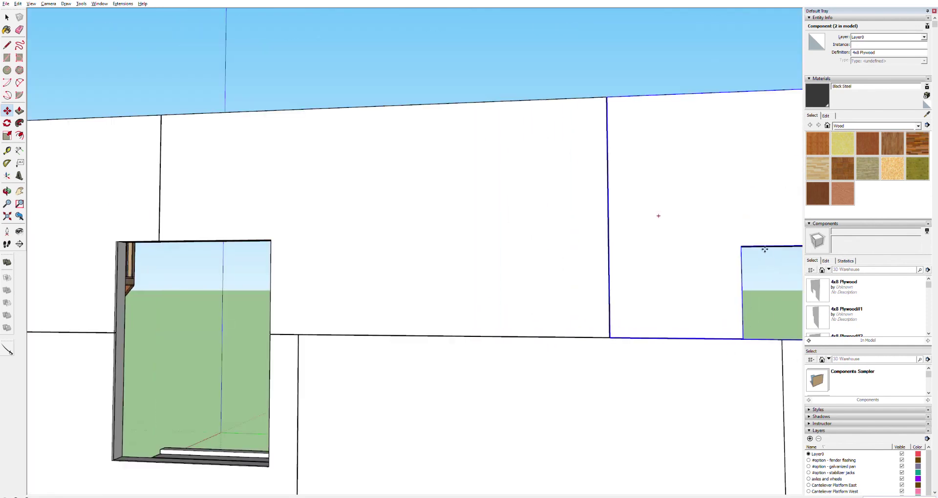
- Examine how the sheet's window cutout lines up with the framed opening from outside and inside the wall
{"action": "key", "text": "h"}
{"action": "left_click_drag", "start_coordinate": [751, 272], "coordinate": [453, 206]}
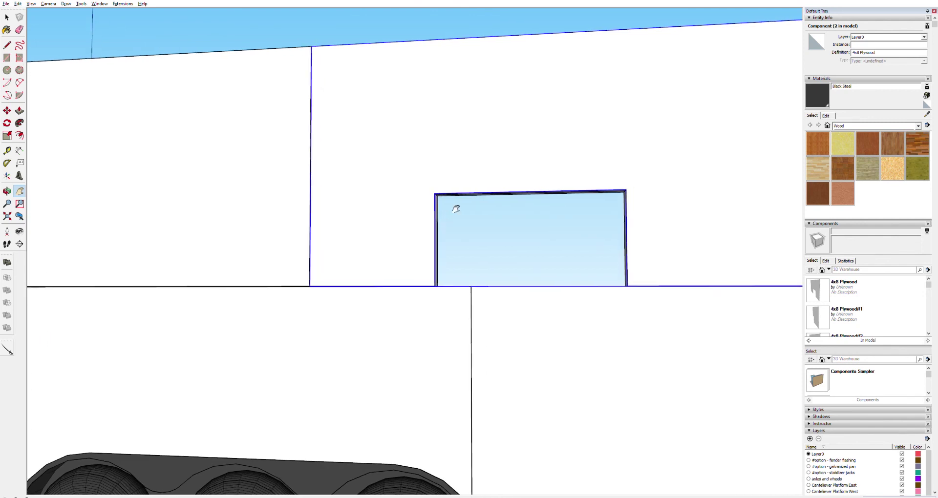
{"action": "scroll", "coordinate": [494, 196], "scroll_direction": "up", "scroll_amount": 2}
{"action": "scroll", "coordinate": [432, 194], "scroll_direction": "down", "scroll_amount": 4}
{"action": "scroll", "coordinate": [379, 174], "scroll_direction": "up", "scroll_amount": 3}
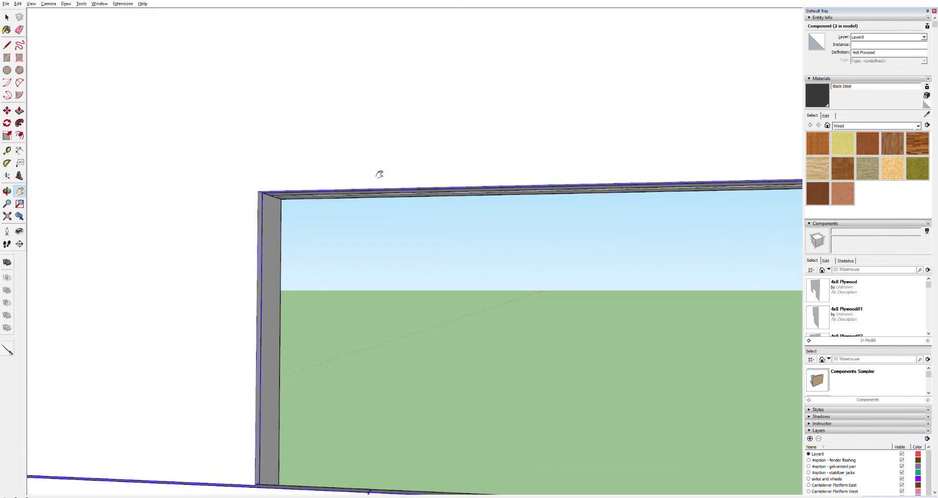
{"action": "middle_click_drag", "start_coordinate": [273, 264], "coordinate": [319, 171]}
{"action": "middle_click_drag", "start_coordinate": [247, 159], "coordinate": [631, 211]}
{"action": "scroll", "coordinate": [588, 272], "scroll_direction": "down", "scroll_amount": 10}
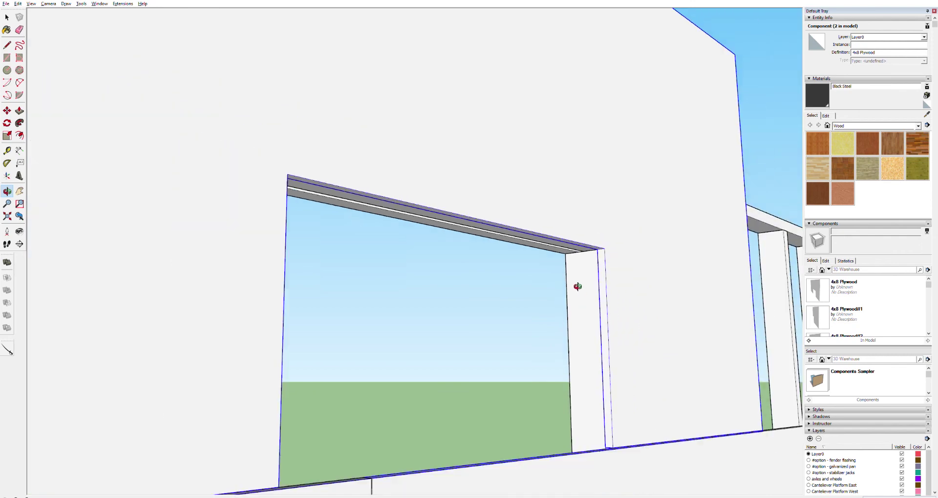
{"action": "middle_click_drag", "start_coordinate": [600, 423], "coordinate": [473, 439]}
{"action": "middle_click_drag", "start_coordinate": [581, 303], "coordinate": [57, 260]}
{"action": "middle_click_drag", "start_coordinate": [131, 298], "coordinate": [415, 296], "text": "shift"}
{"action": "middle_click_drag", "start_coordinate": [214, 292], "coordinate": [422, 282], "text": "shift"}
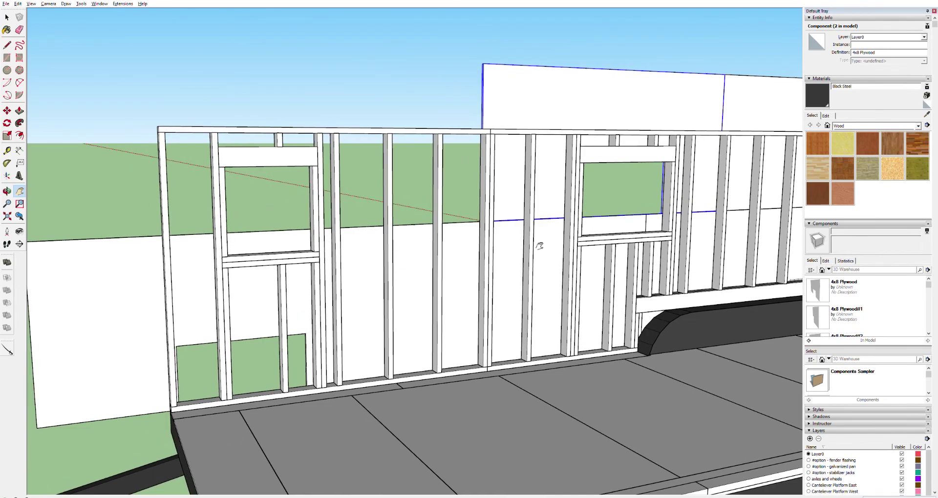
{"action": "middle_click_drag", "start_coordinate": [595, 246], "coordinate": [384, 247], "text": "shift"}
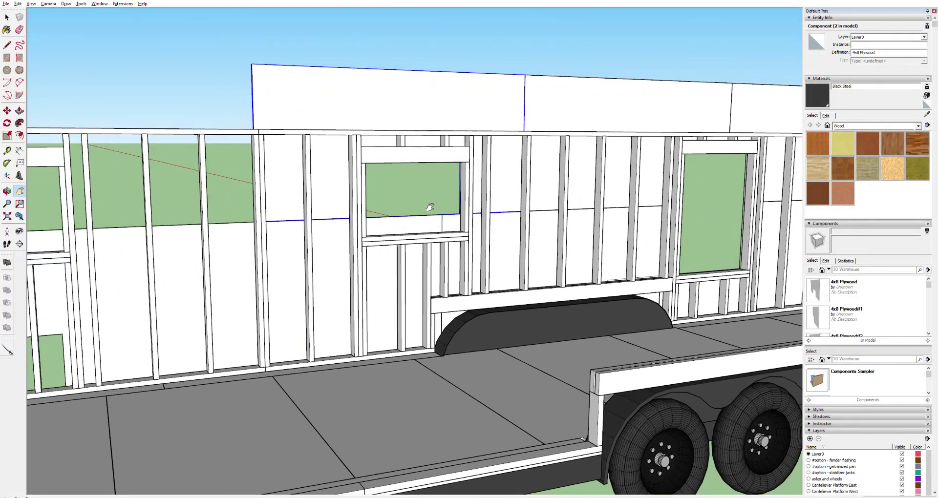
- Open the lower sheet above the wheel well for editing and outline its part inside the window opening with lines along the stud and sill
{"action": "scroll", "coordinate": [430, 207], "scroll_direction": "up", "scroll_amount": 2}
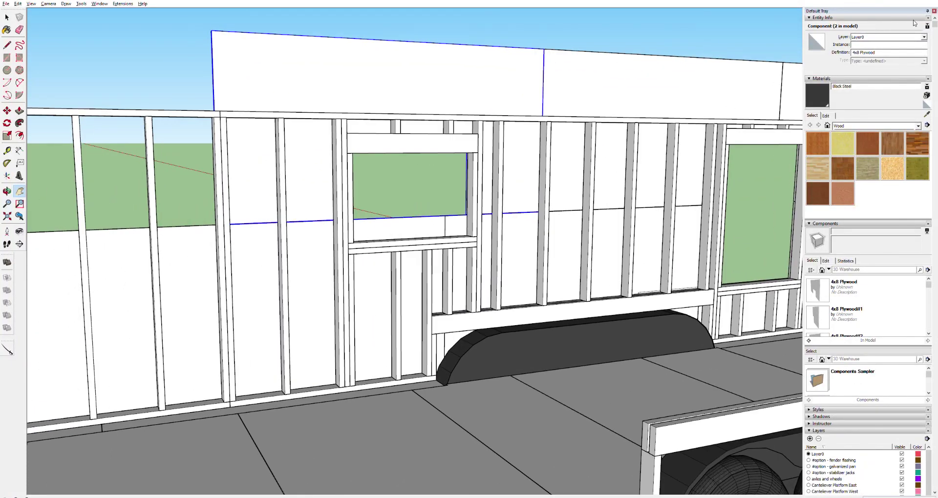
{"action": "scroll", "coordinate": [440, 223], "scroll_direction": "up", "scroll_amount": 5}
{"action": "middle_click_drag", "start_coordinate": [404, 237], "coordinate": [369, 233]}
{"action": "key", "text": "space"}
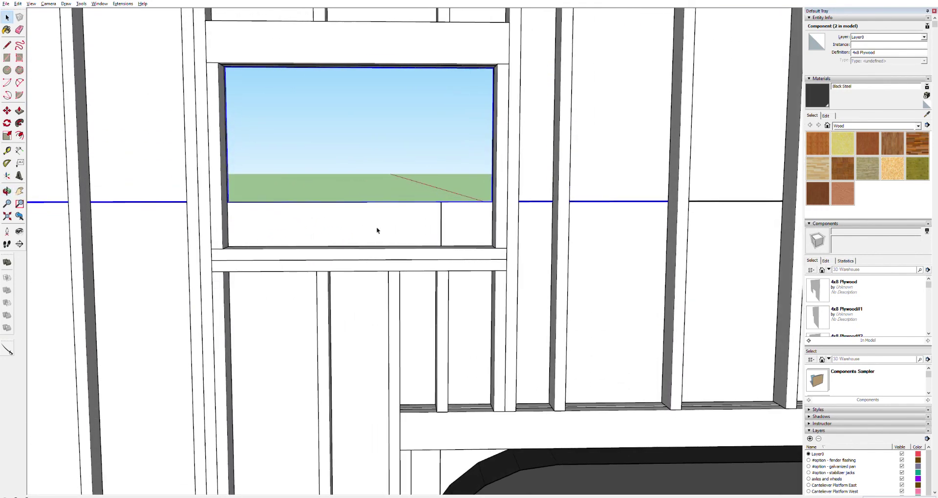
{"action": "double_click", "coordinate": [479, 218]}
{"action": "left_click", "coordinate": [474, 219]}
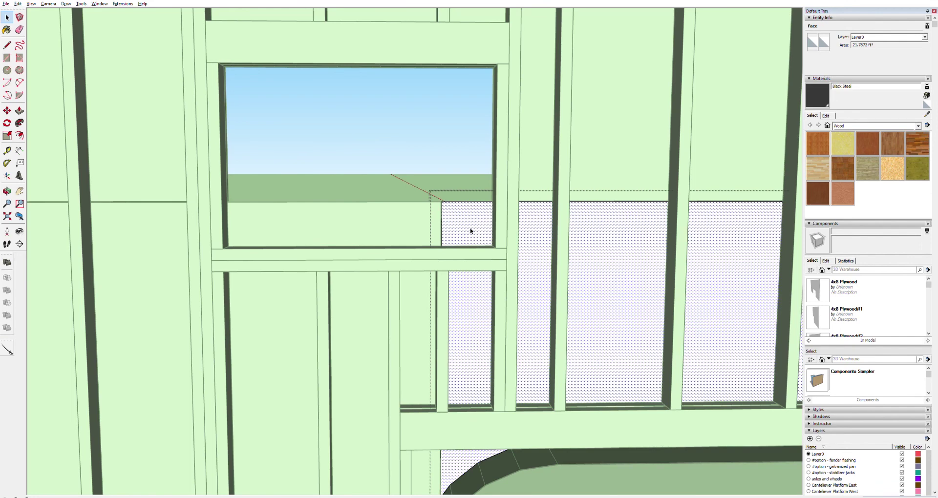
{"action": "key", "text": "l"}
{"action": "scroll", "coordinate": [490, 204], "scroll_direction": "up", "scroll_amount": 6}
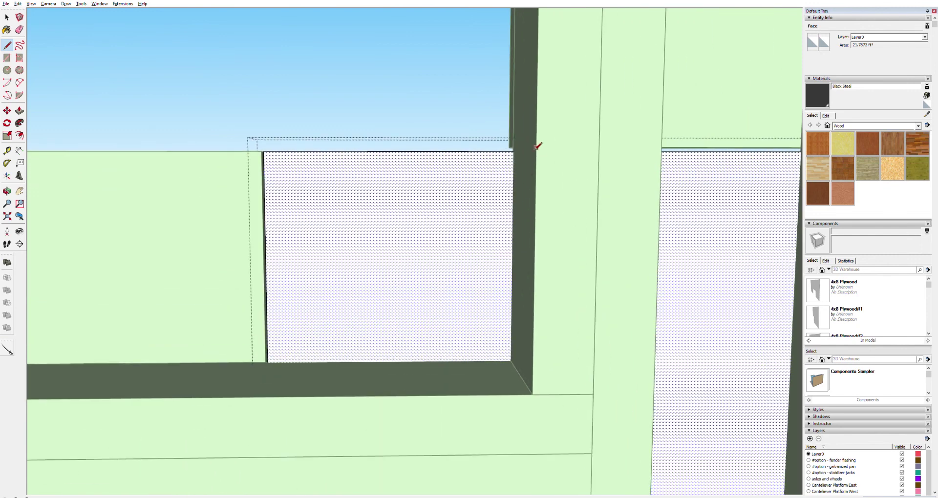
{"action": "left_click", "coordinate": [512, 152]}
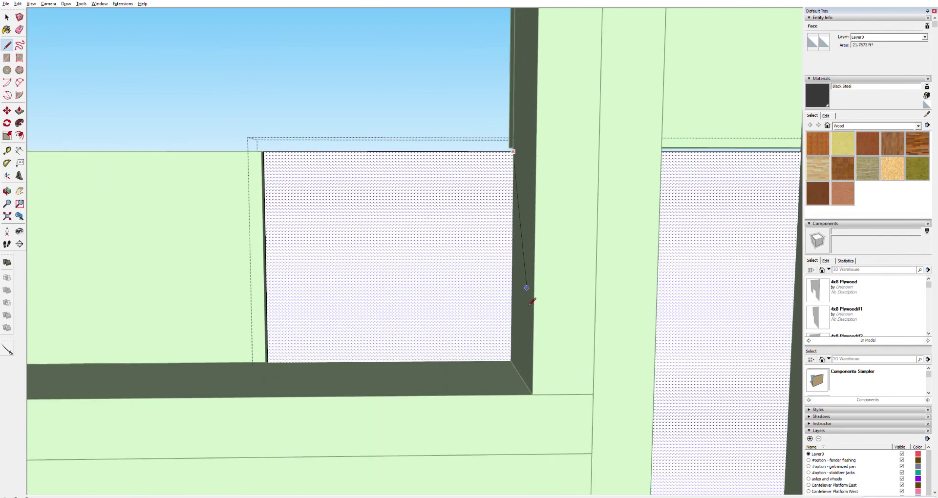
{"action": "left_click", "coordinate": [510, 361]}
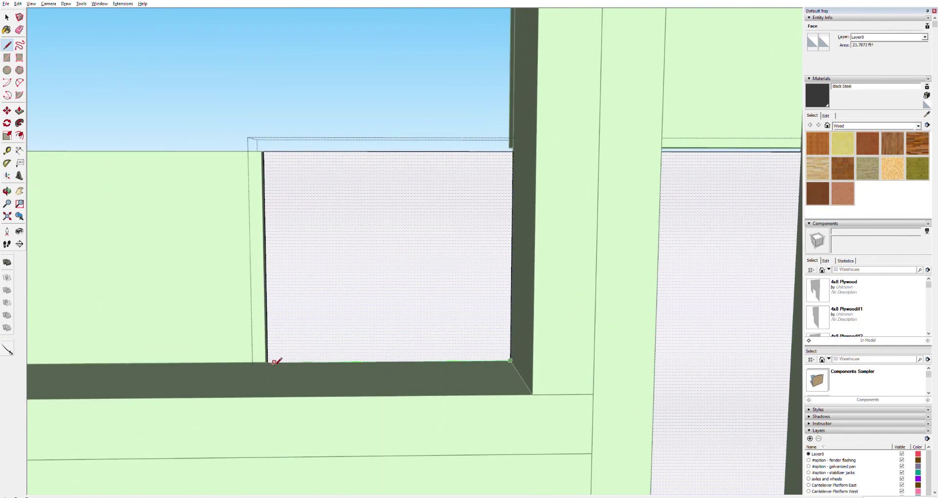
{"action": "scroll", "coordinate": [273, 362], "scroll_direction": "up", "scroll_amount": 3}
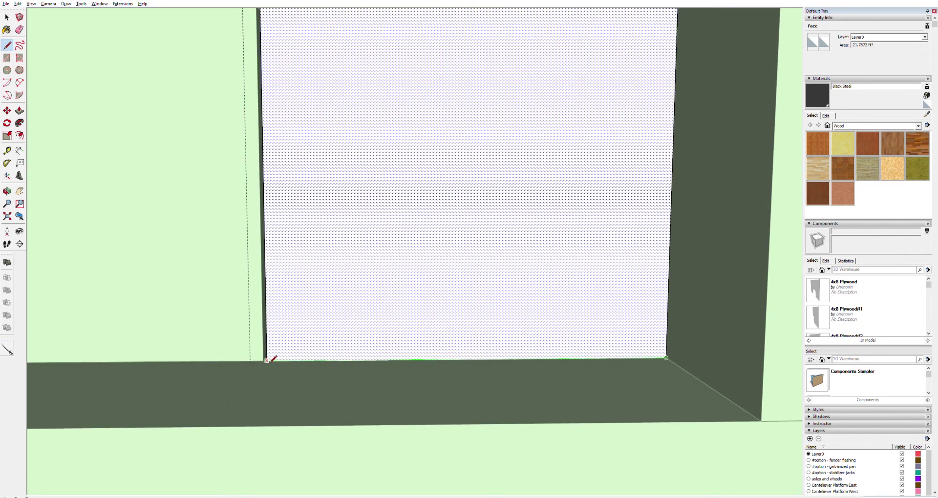
{"action": "left_click", "coordinate": [268, 361]}
- Push the outlined corner through the sheet's thickness to clear the window opening, and leave editing of the sheet
{"action": "scroll", "coordinate": [347, 287], "scroll_direction": "down", "scroll_amount": 4}
{"action": "key", "text": "space"}
{"action": "left_click", "coordinate": [367, 243]}
{"action": "key", "text": "p"}
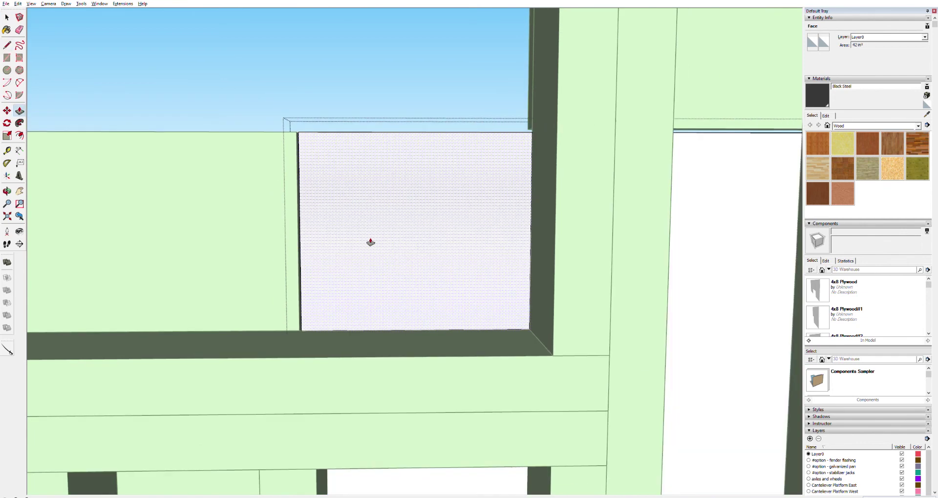
{"action": "left_click_drag", "start_coordinate": [389, 239], "coordinate": [391, 239]}
{"action": "key", "text": "space"}
{"action": "left_click", "coordinate": [242, 84]}
- Open the adjoining lower sheet for editing and draw a line down the window's side edge to the sill corner
{"action": "left_click", "coordinate": [206, 187]}
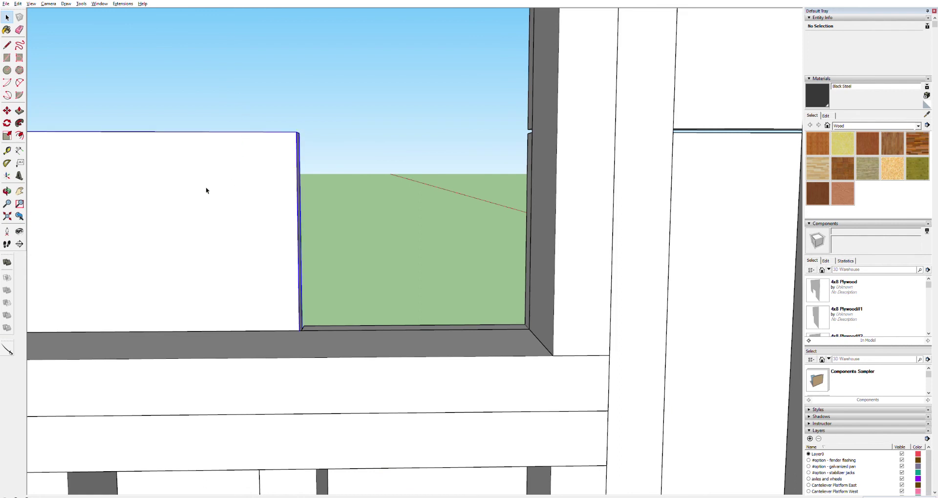
{"action": "key", "text": "h"}
{"action": "left_click_drag", "start_coordinate": [210, 244], "coordinate": [657, 233]}
{"action": "scroll", "coordinate": [582, 245], "scroll_direction": "down", "scroll_amount": 3}
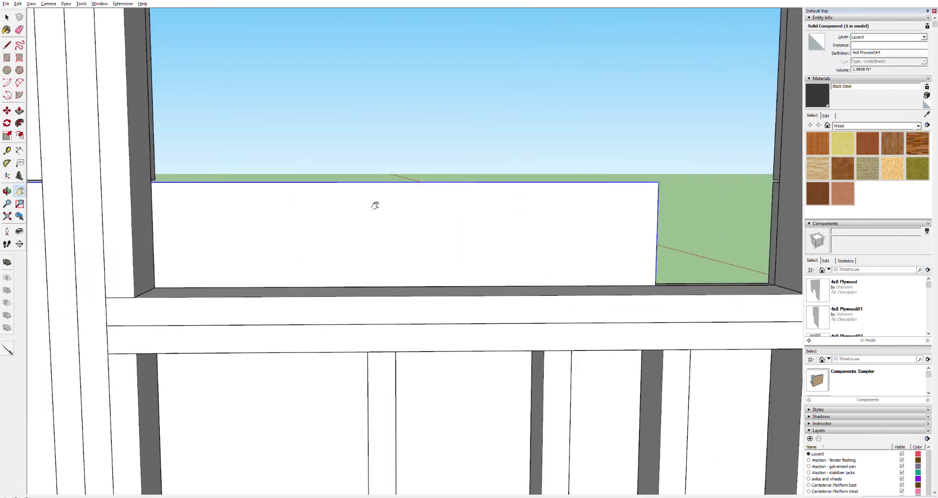
{"action": "key", "text": "space"}
{"action": "key", "text": "ctrl+a"}
{"action": "key", "text": "l"}
{"action": "scroll", "coordinate": [151, 184], "scroll_direction": "up", "scroll_amount": 3}
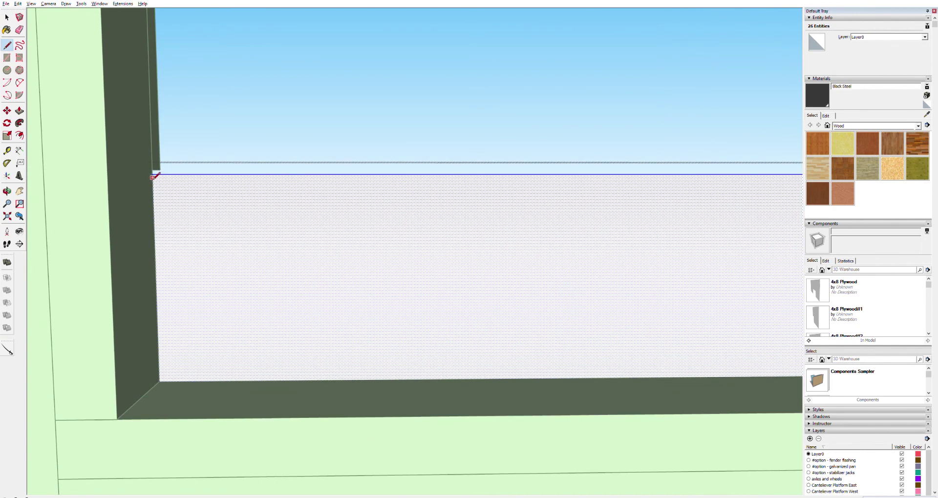
{"action": "left_click", "coordinate": [152, 175]}
{"action": "scroll", "coordinate": [159, 381], "scroll_direction": "up", "scroll_amount": 3}
{"action": "left_click", "coordinate": [160, 381]}
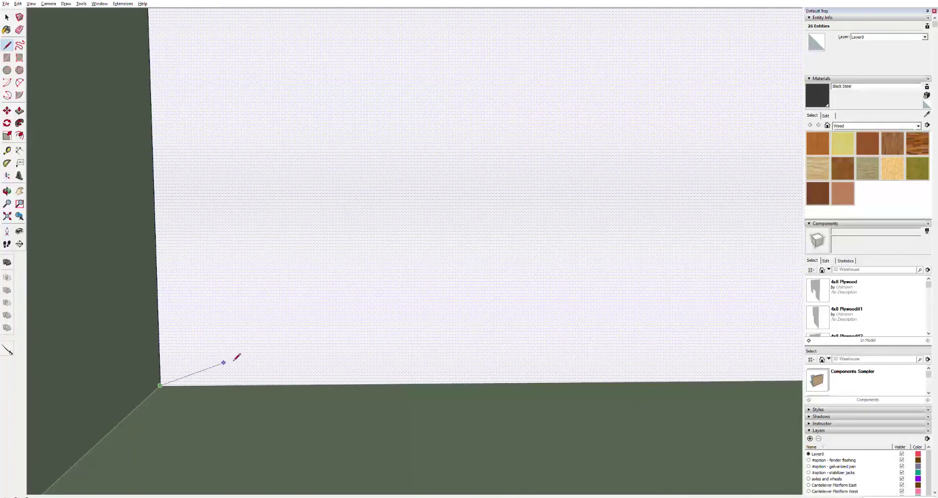
- Continue the line along the window sill to the sheet's side edge, closing the cutout outline
{"action": "scroll", "coordinate": [305, 346], "scroll_direction": "down", "scroll_amount": 2}
{"action": "scroll", "coordinate": [322, 342], "scroll_direction": "down", "scroll_amount": 2}
{"action": "middle_click_drag", "start_coordinate": [404, 342], "coordinate": [178, 306], "text": "shift"}
{"action": "left_click_drag", "start_coordinate": [532, 295], "coordinate": [155, 314], "text": "shift"}
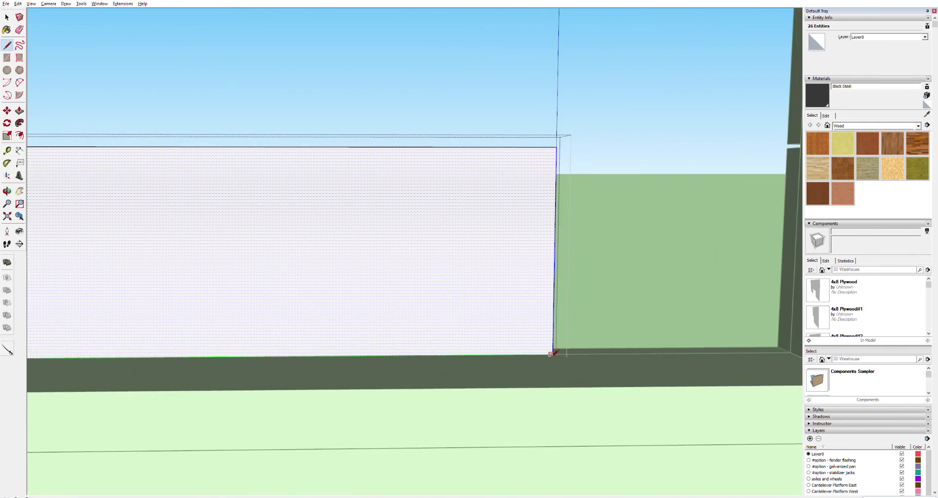
{"action": "scroll", "coordinate": [555, 352], "scroll_direction": "up", "scroll_amount": 3}
{"action": "scroll", "coordinate": [555, 353], "scroll_direction": "down", "scroll_amount": 6}
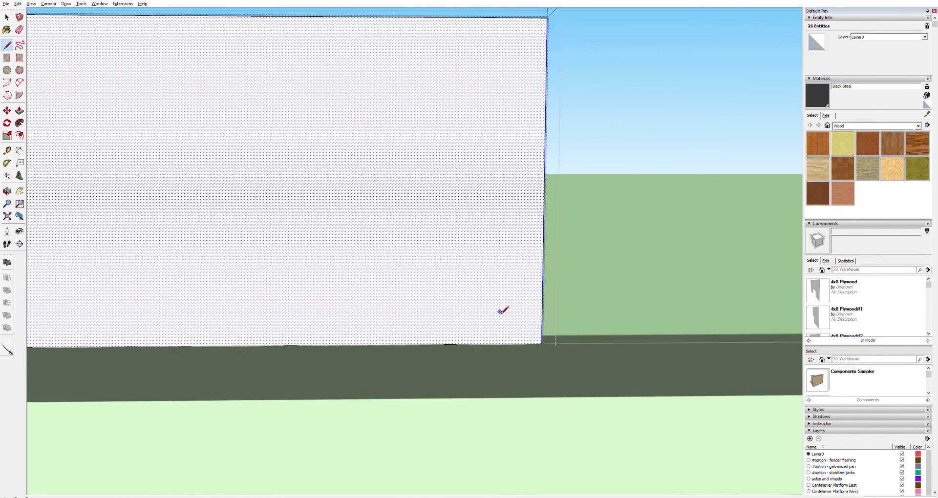
- Push the outlined window strip through the adjoining lower sheet's thickness and leave editing of the sheet
{"action": "key", "text": "space"}
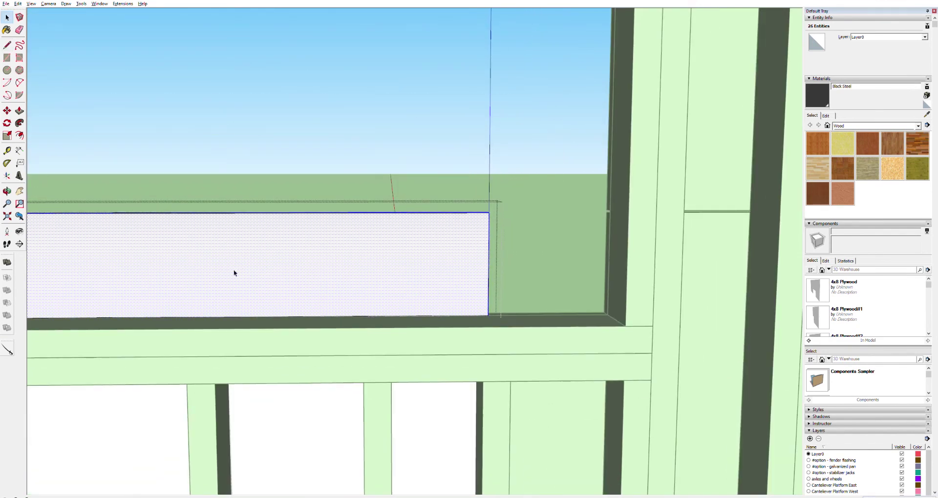
{"action": "key", "text": "p"}
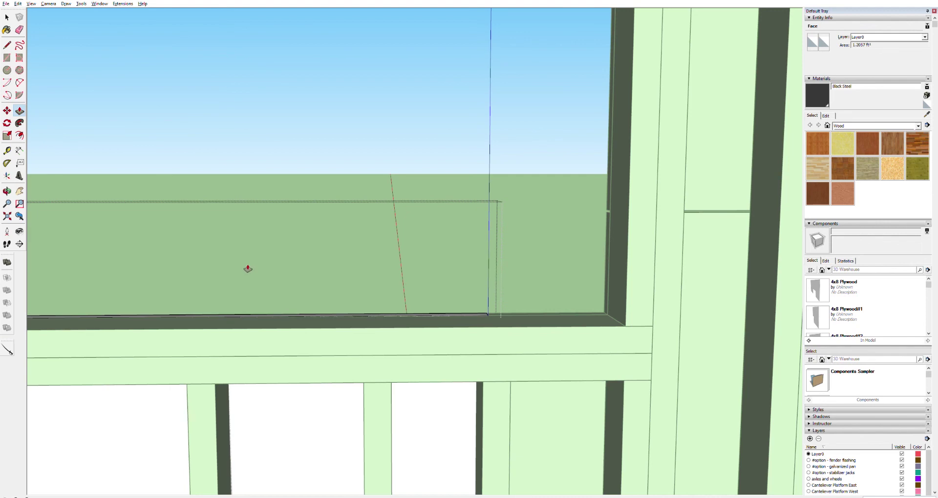
{"action": "scroll", "coordinate": [122, 355], "scroll_direction": "down", "scroll_amount": 2}
{"action": "scroll", "coordinate": [122, 355], "scroll_direction": "down", "scroll_amount": 2}
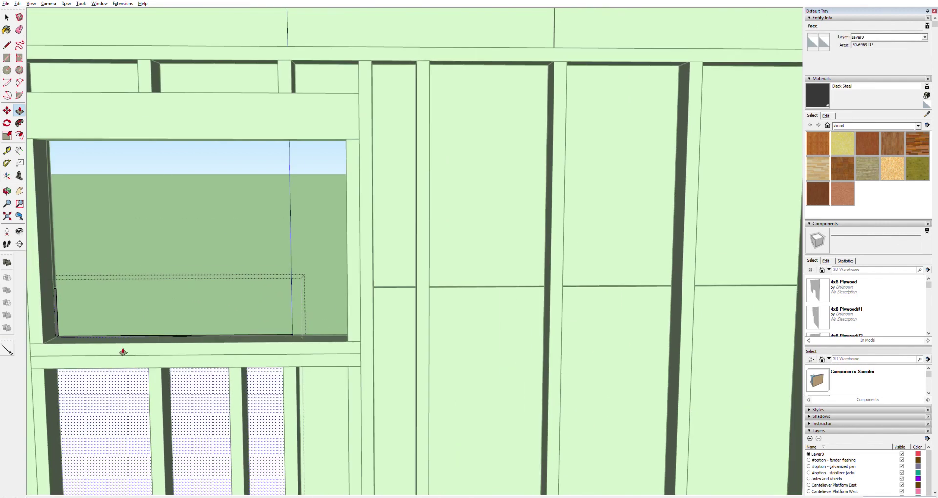
{"action": "key", "text": "space"}
{"action": "key", "text": "h"}
{"action": "left_click_drag", "start_coordinate": [109, 299], "coordinate": [335, 441]}
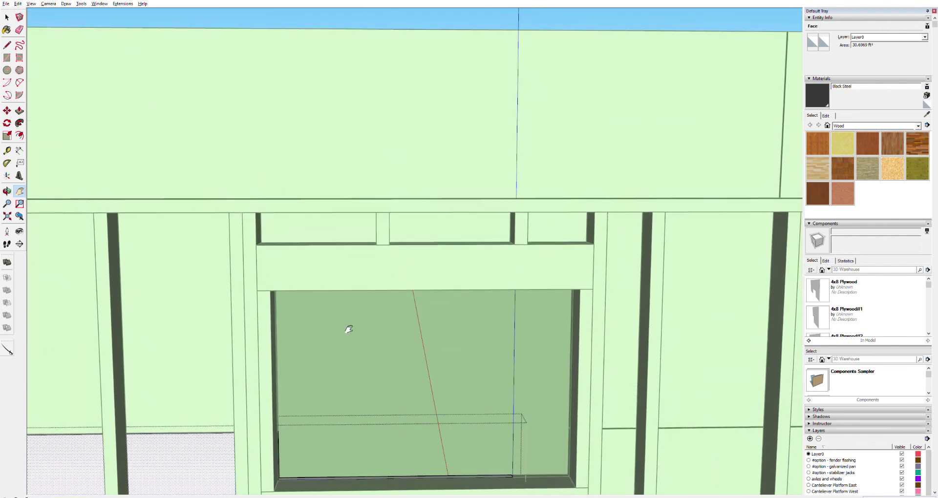
{"action": "scroll", "coordinate": [414, 199], "scroll_direction": "down", "scroll_amount": 4}
{"action": "key", "text": "space"}
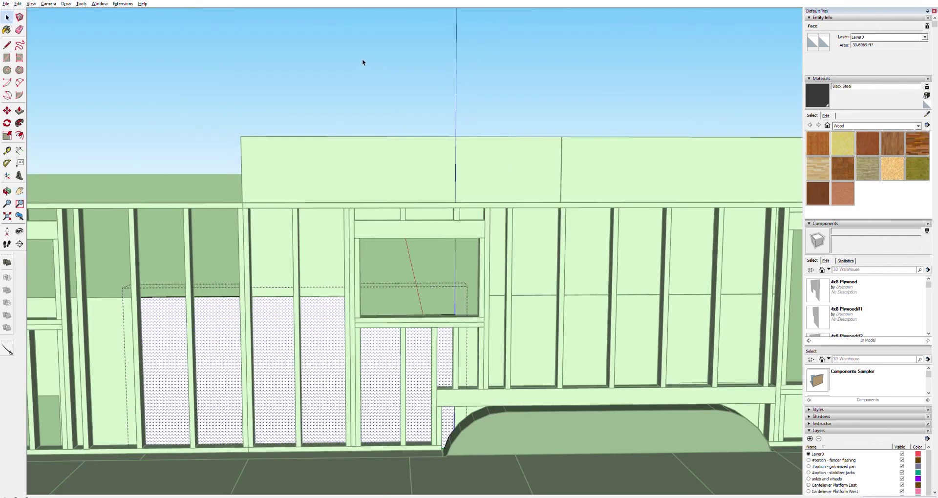
{"action": "left_click", "coordinate": [362, 62]}
{"action": "key", "text": "h"}
{"action": "left_click_drag", "start_coordinate": [272, 338], "coordinate": [441, 239]}
- Undo the edits back to the earlier outlining of the upper sheet's cutout, and redo them to restore the window cutouts
{"action": "key", "text": "ctrl+z"}
{"action": "key", "text": "ctrl+z"}
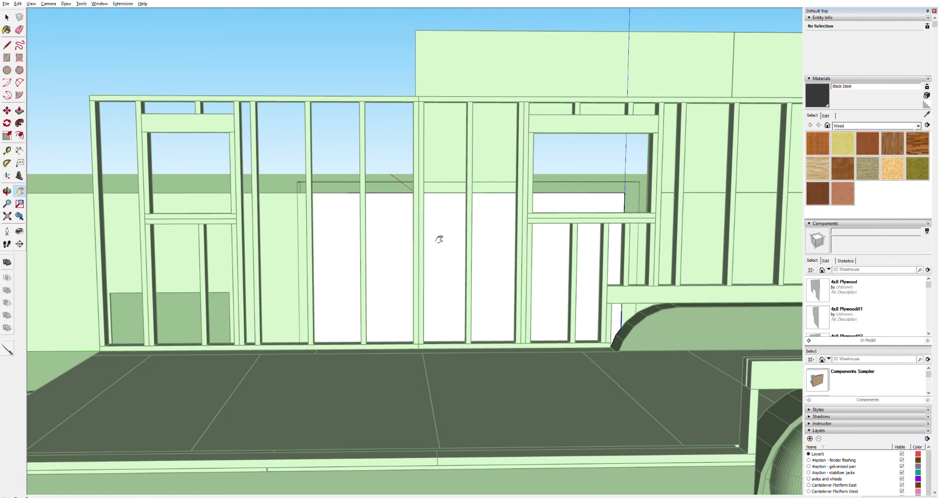
{"action": "key", "text": "ctrl+z"}
{"action": "key", "text": "ctrl+z"}
{"action": "key", "text": "ctrl+z"}
{"action": "key", "text": "ctrl+z"}
{"action": "key", "text": "ctrl+z"}
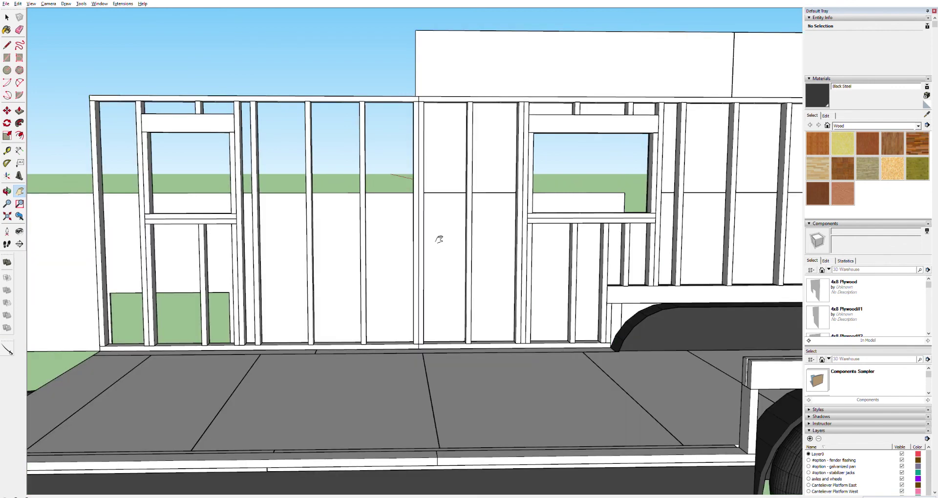
{"action": "key", "text": "ctrl+z"}
{"action": "key", "text": "ctrl+z"}
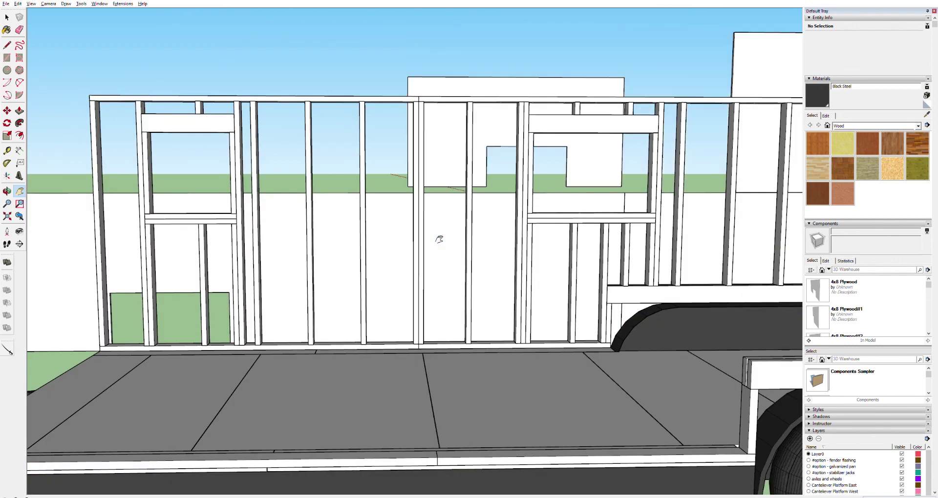
{"action": "key", "text": "ctrl+z"}
{"action": "key", "text": "ctrl+z"}
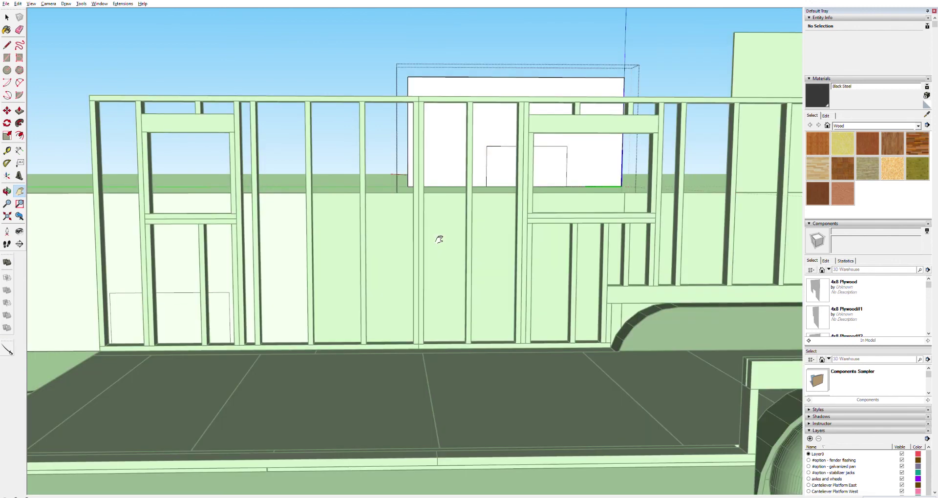
{"action": "key", "text": "ctrl+z"}
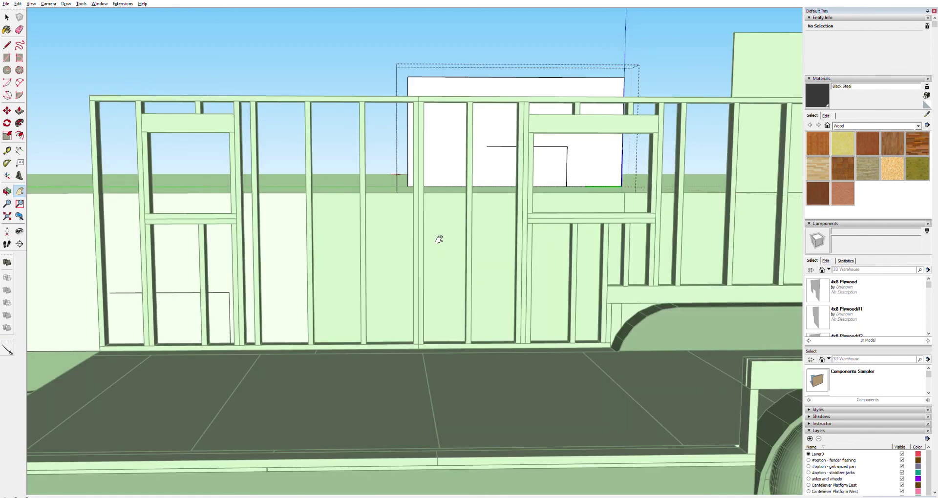
{"action": "key", "text": "ctrl+z"}
{"action": "key", "text": "ctrl+z"}
{"action": "key", "text": "ctrl+z"}
{"action": "key", "text": "ctrl+z"}
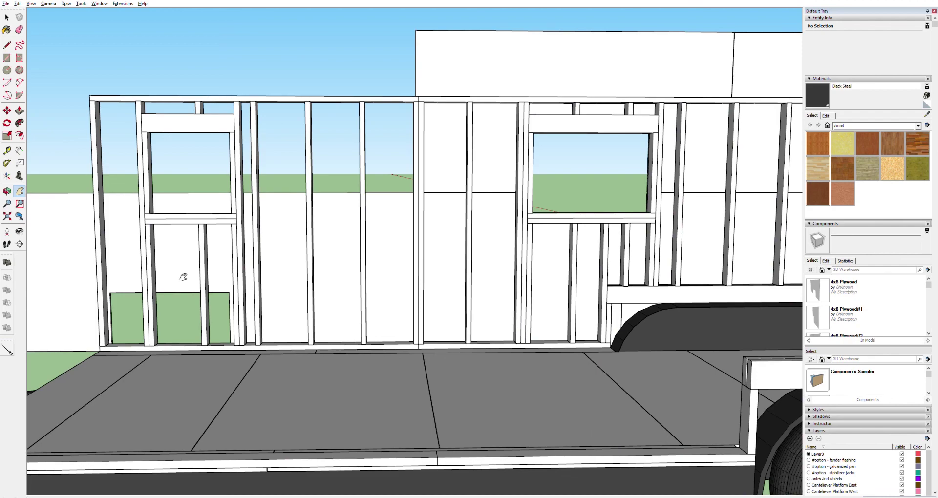
- Delete the lower end sheet with the misplaced copied cutout from the outside of the wall
{"action": "key", "text": "o"}
{"action": "left_click_drag", "start_coordinate": [91, 251], "coordinate": [805, 303]}
{"action": "key", "text": "space"}
{"action": "left_click", "coordinate": [554, 243]}
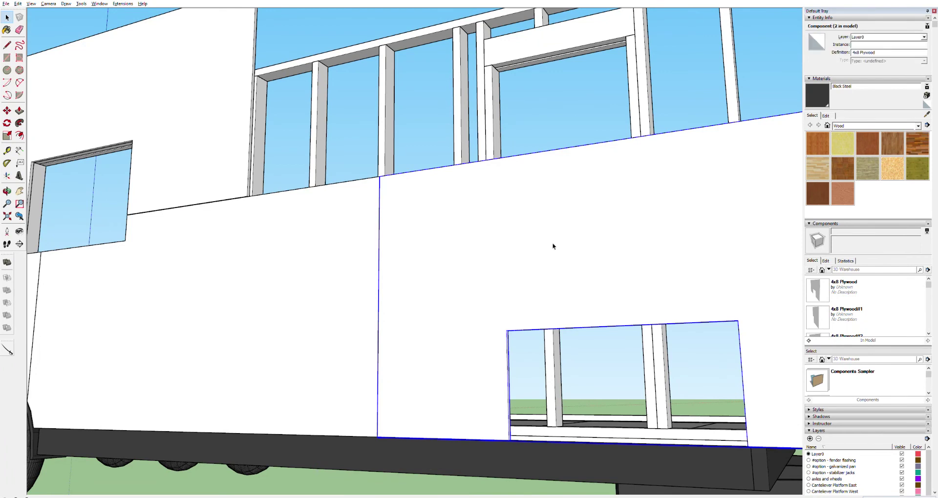
{"action": "key", "text": "Delete"}
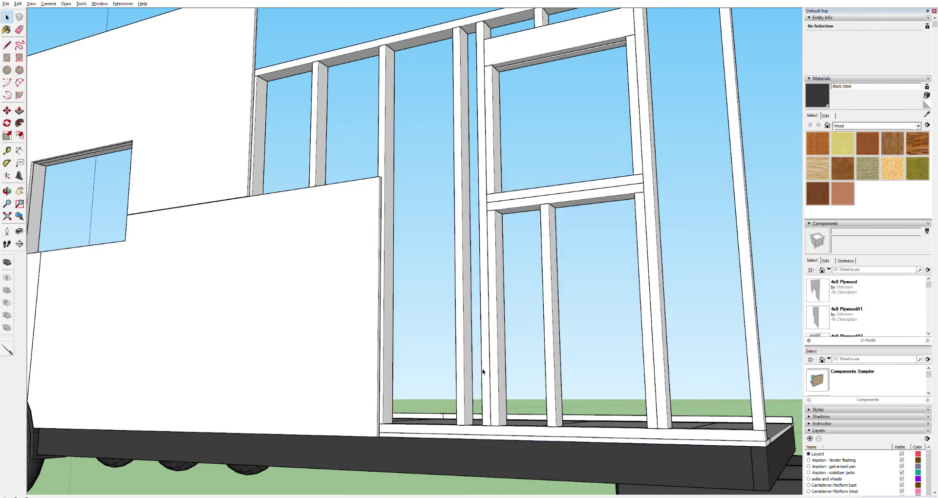
- Draw an upright rectangle for a new gapped 4x8 plywood sheet near the front part of the trailer
{"action": "scroll", "coordinate": [500, 393], "scroll_direction": "down", "scroll_amount": 10}
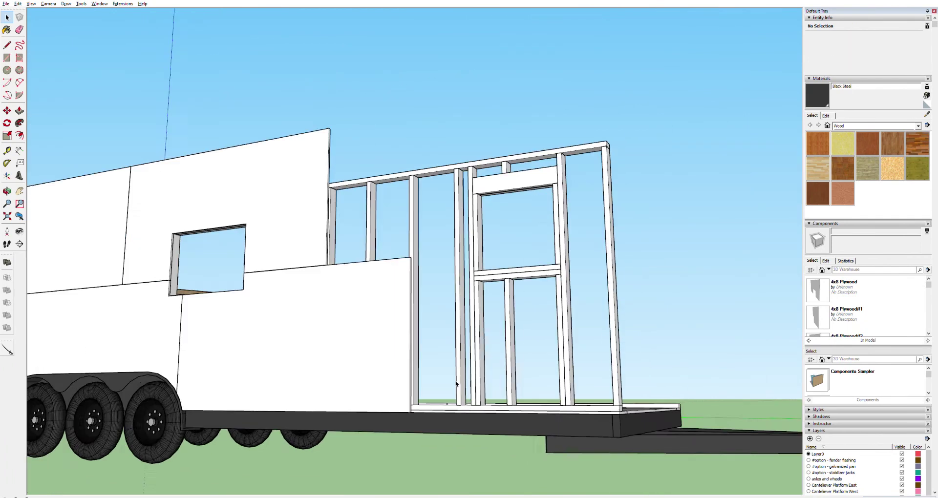
{"action": "middle_click_drag", "start_coordinate": [438, 398], "coordinate": [548, 434]}
{"action": "scroll", "coordinate": [548, 434], "scroll_direction": "down", "scroll_amount": 2}
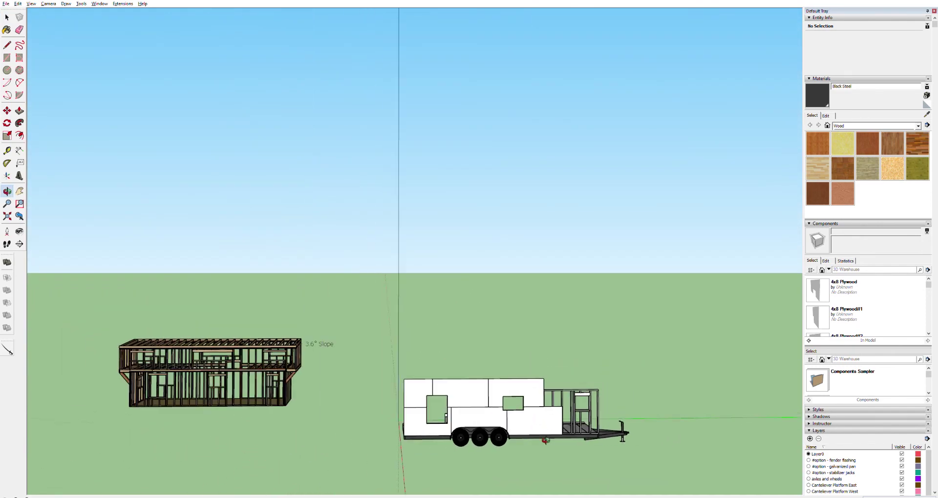
{"action": "scroll", "coordinate": [580, 453], "scroll_direction": "up", "scroll_amount": 4}
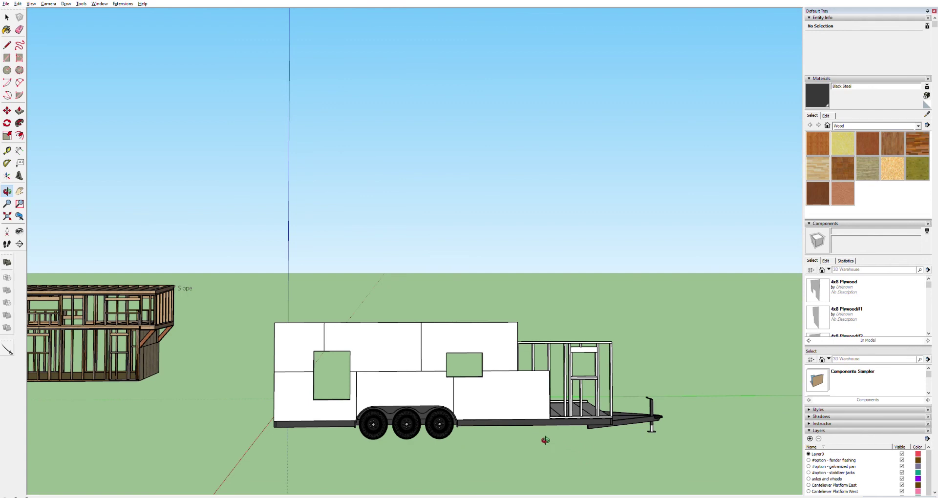
{"action": "key", "text": "r"}
{"action": "left_click", "coordinate": [466, 474]}
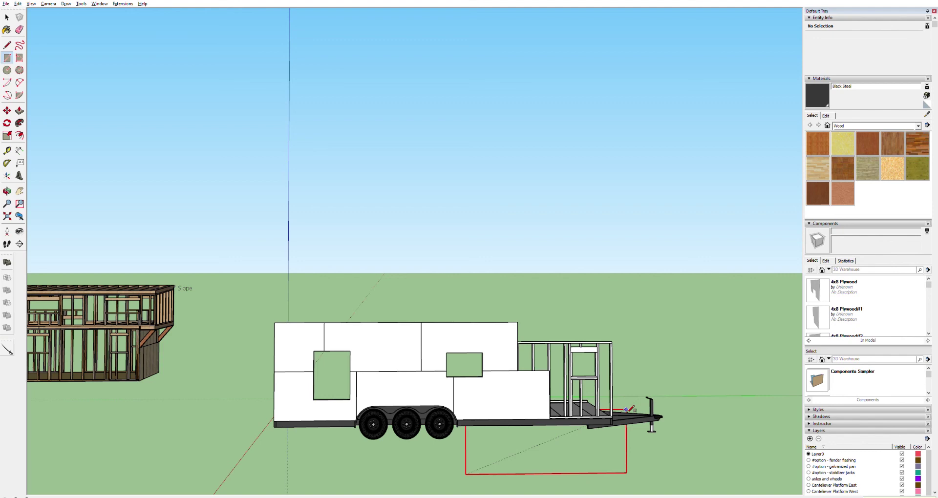
{"action": "type", "text": "30,36"}
{"action": "key", "text": "Return"}
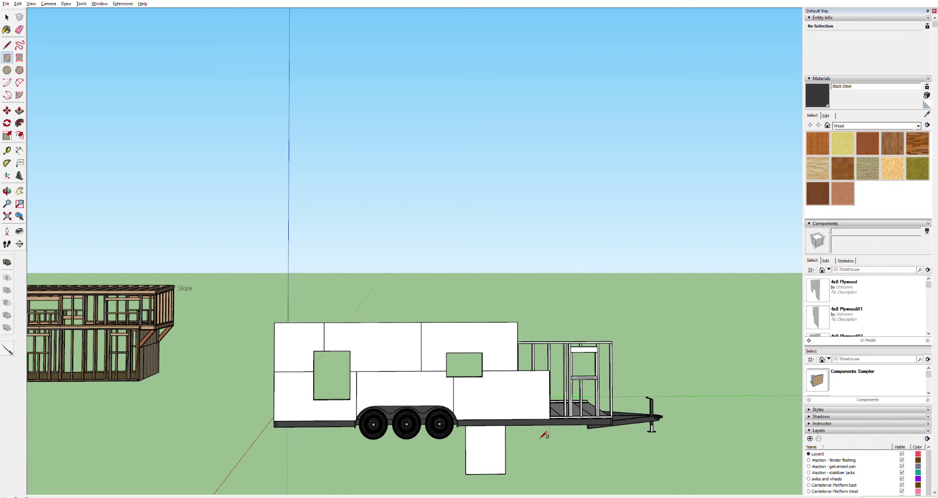
- Rotate the new plywood rectangle 90 degrees about its lower corner so its long side runs along the trailer
{"action": "scroll", "coordinate": [484, 459], "scroll_direction": "up", "scroll_amount": 5}
{"action": "scroll", "coordinate": [483, 460], "scroll_direction": "down", "scroll_amount": 3}
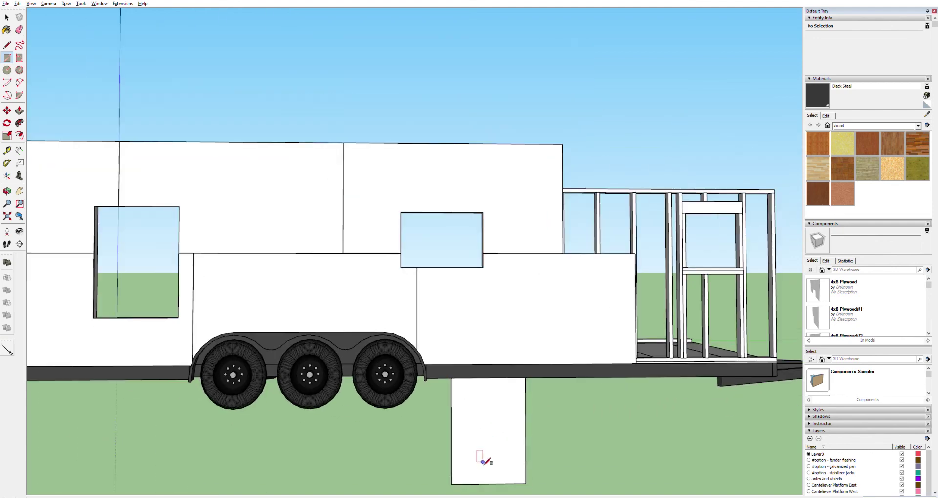
{"action": "key", "text": "space"}
{"action": "left_click", "coordinate": [484, 458]}
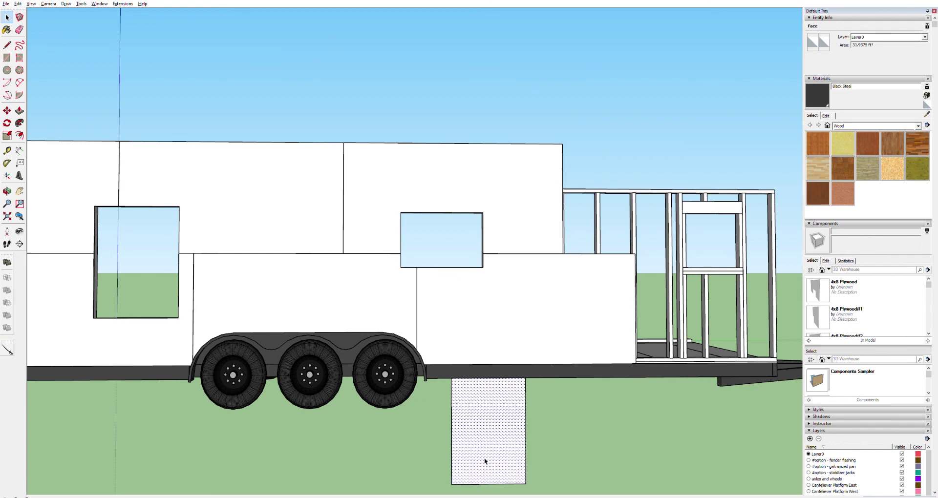
{"action": "double_click", "coordinate": [485, 458]}
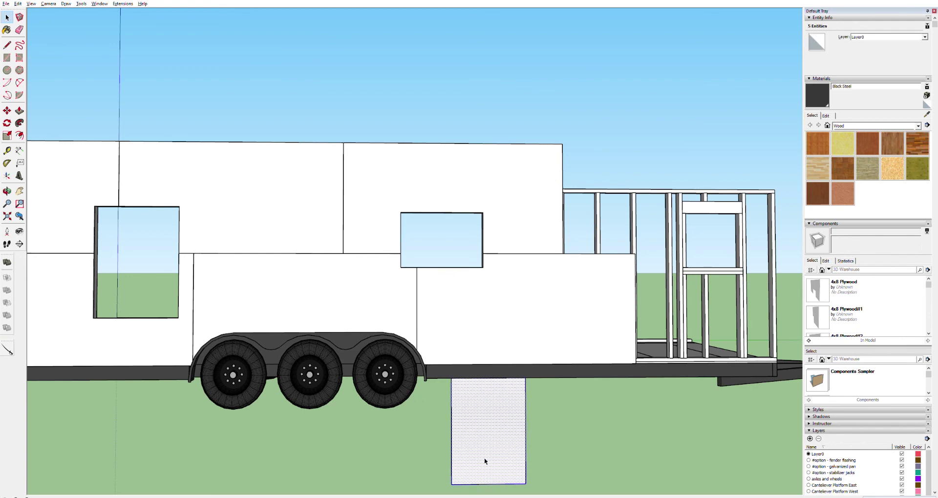
{"action": "key", "text": "q"}
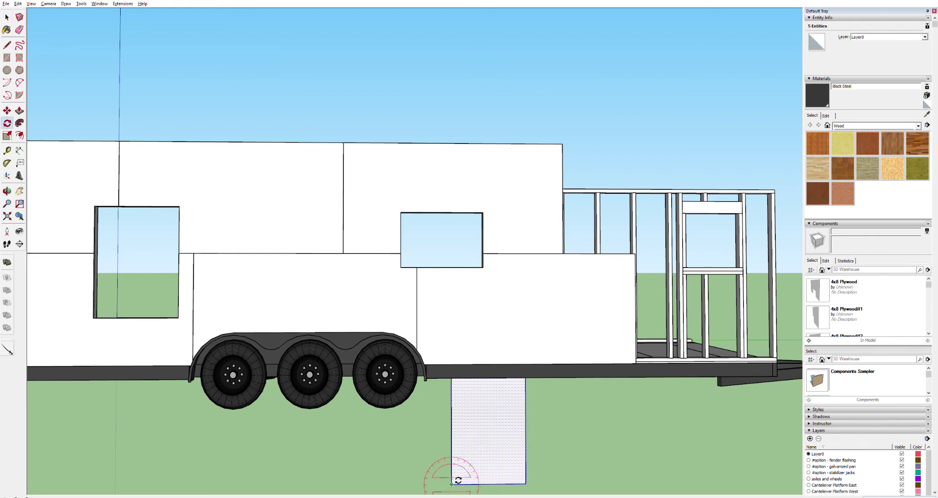
{"action": "left_click", "coordinate": [451, 484]}
{"action": "left_click", "coordinate": [525, 484]}
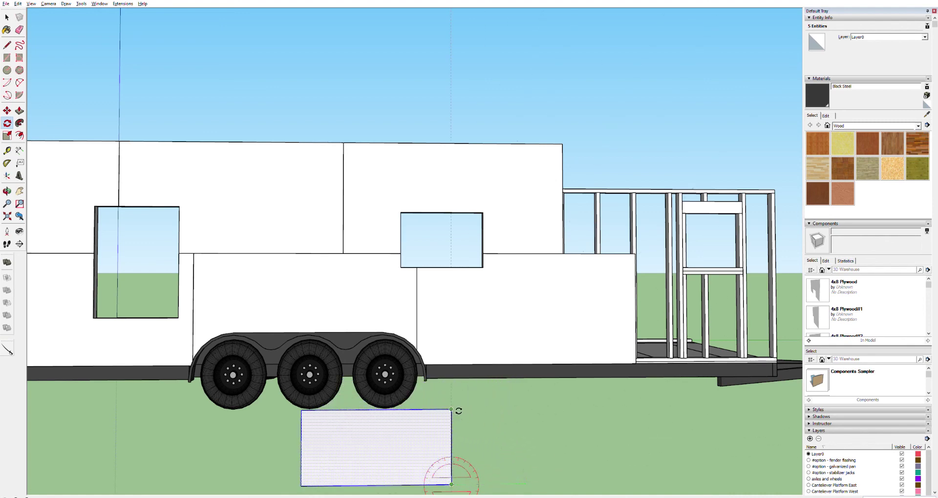
{"action": "key", "text": "space"}
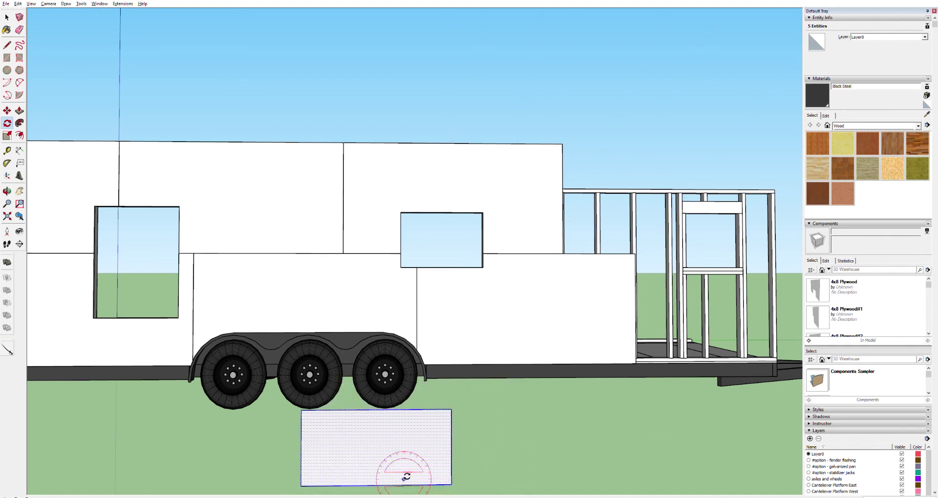
- Push/Pull the rectangle to plywood thickness and make the whole sheet a component named Plywood Sheathing
{"action": "key", "text": "p"}
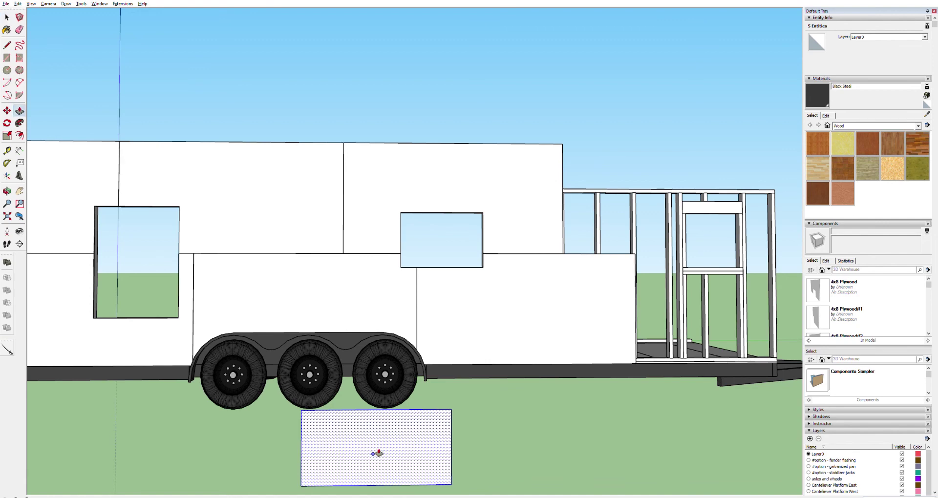
{"action": "left_click", "coordinate": [379, 455]}
{"action": "key", "text": "Escape"}
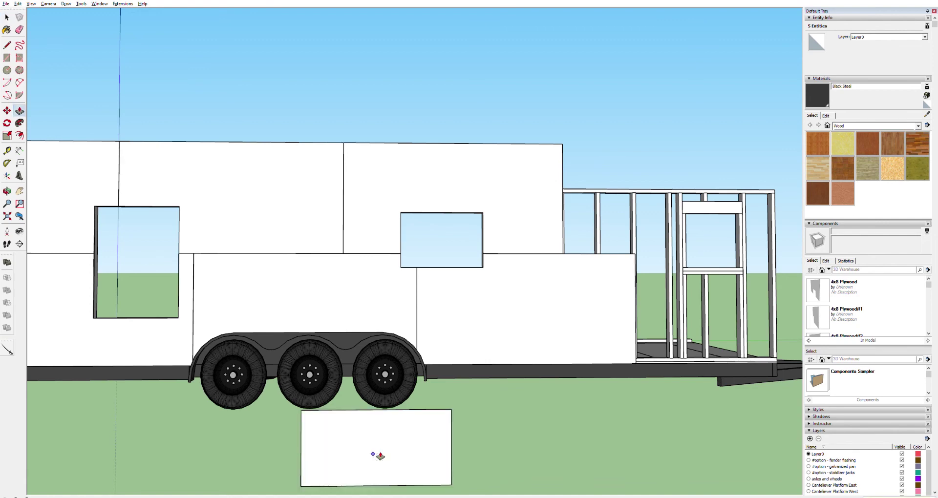
{"action": "key", "text": "space"}
{"action": "triple_click", "coordinate": [359, 458]}
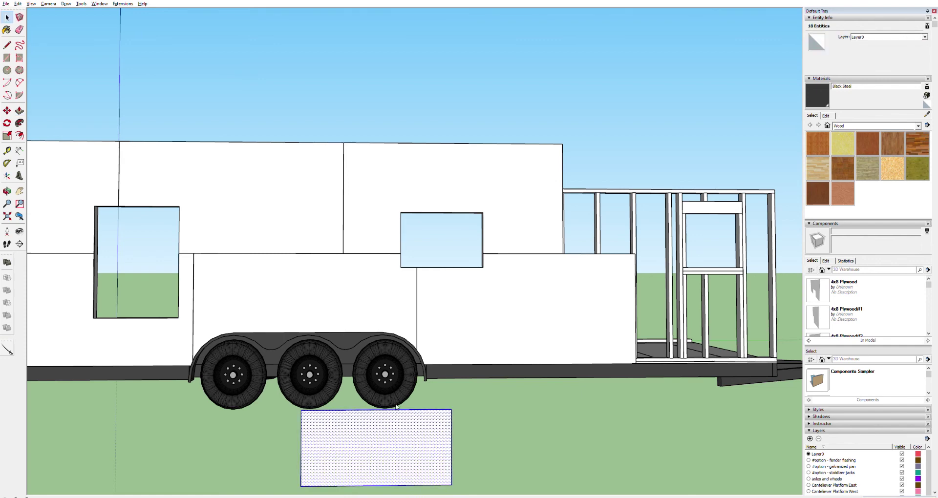
{"action": "key", "text": "g"}
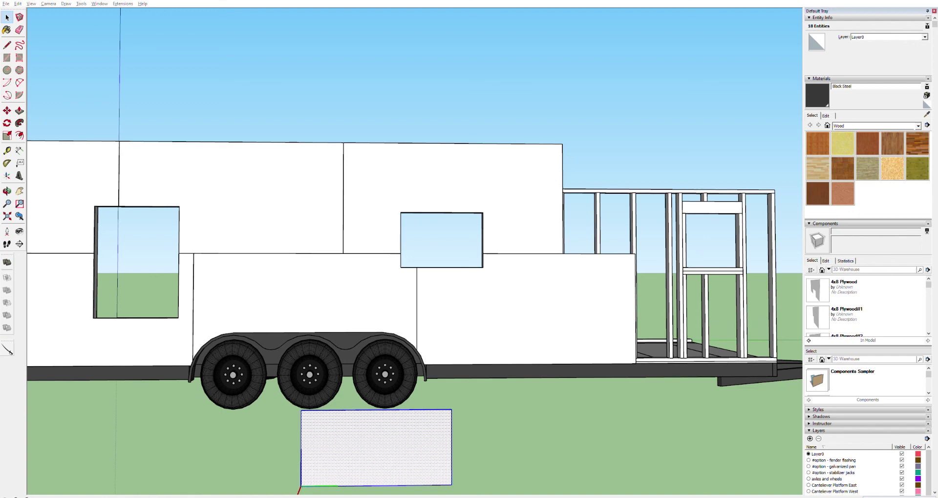
{"action": "left_click", "coordinate": [458, 253]}
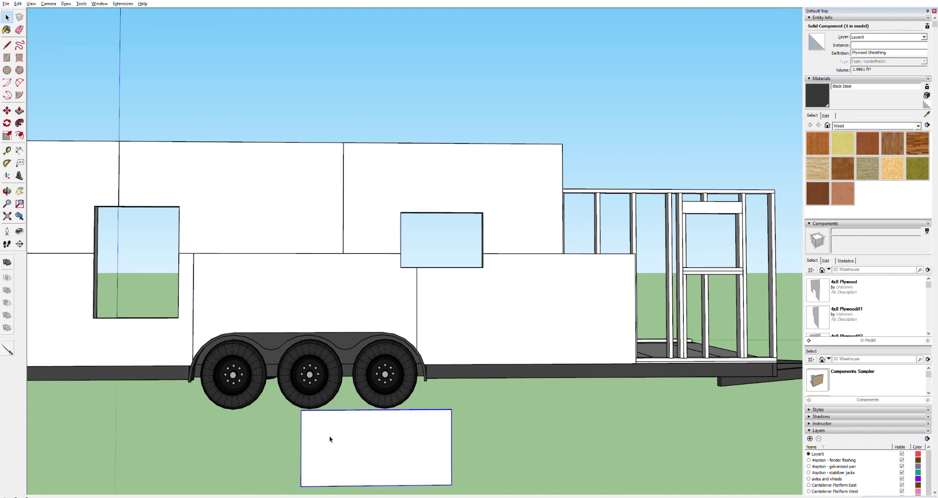
- Move the new sheet by its lower corner up to the open front end of the upper plywood row
{"action": "key", "text": "m"}
{"action": "left_click", "coordinate": [313, 481]}
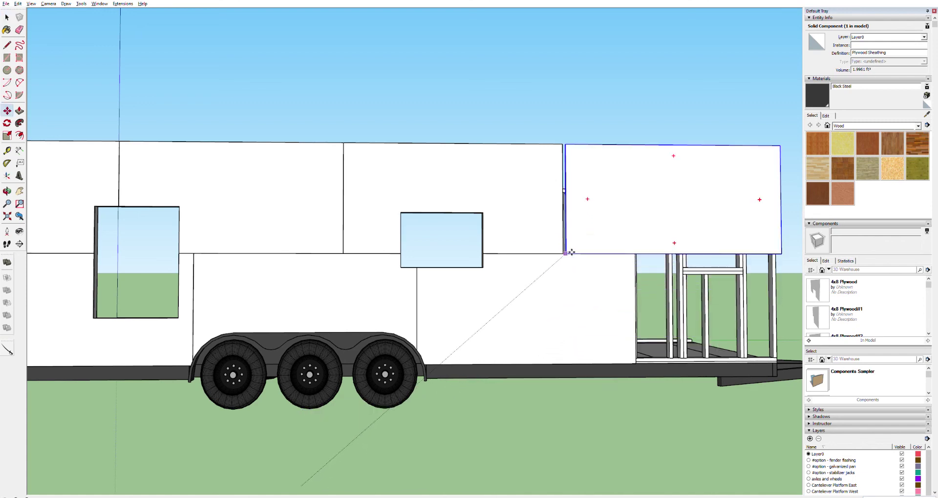
{"action": "scroll", "coordinate": [569, 252], "scroll_direction": "up", "scroll_amount": 6}
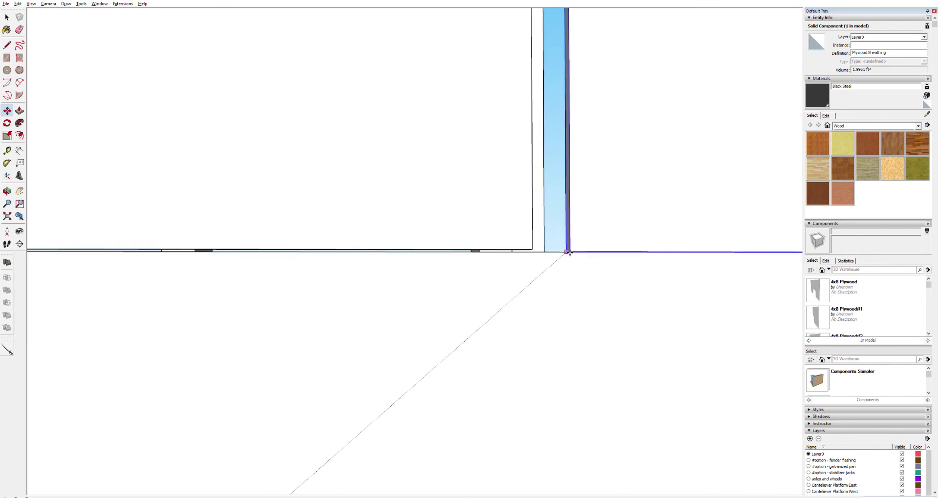
{"action": "left_click", "coordinate": [538, 245]}
{"action": "mouse_move", "coordinate": [537, 245]}
{"action": "middle_mouse_down"}
{"action": "mouse_move", "coordinate": [392, 245]}
{"action": "mouse_move", "coordinate": [517, 233]}
{"action": "mouse_move", "coordinate": [555, 272]}
{"action": "mouse_move", "coordinate": [578, 262]}
{"action": "mouse_move", "coordinate": [546, 239]}
{"action": "middle_mouse_up"}
{"action": "left_click", "coordinate": [493, 253]}
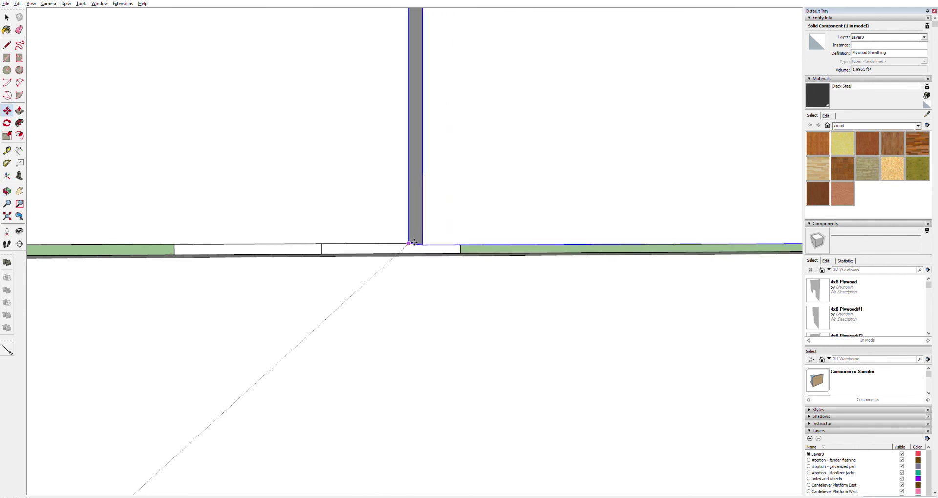
- Align the sheet's lower corner with the outer bottom corner of the adjoining upper sheet
{"action": "middle_click_drag", "start_coordinate": [481, 237], "coordinate": [328, 230]}
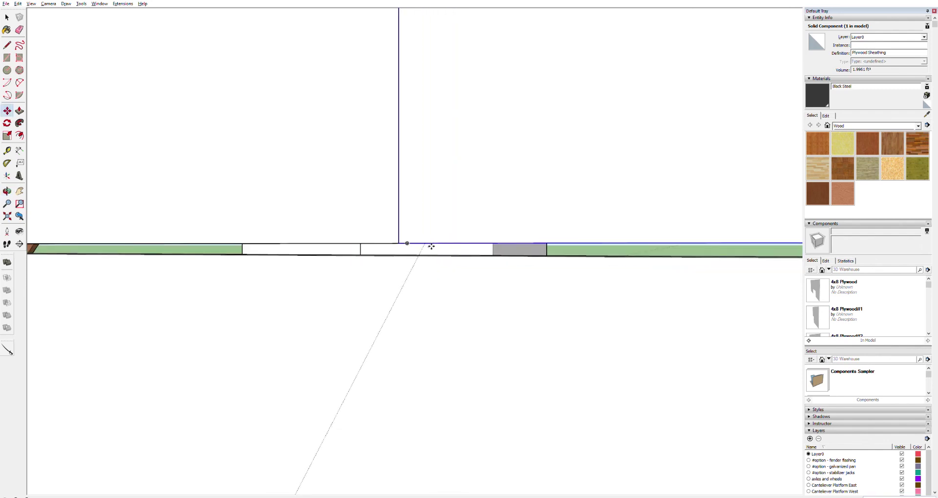
{"action": "left_click", "coordinate": [499, 231]}
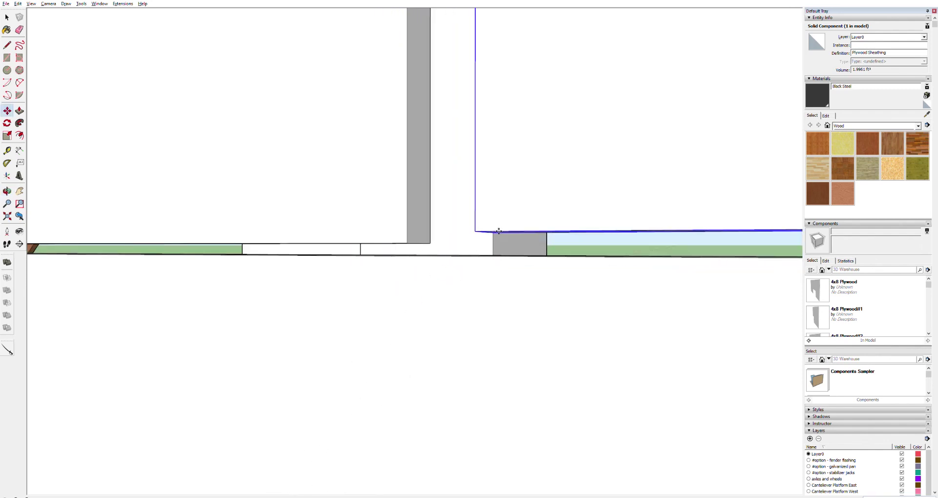
{"action": "left_click", "coordinate": [475, 231]}
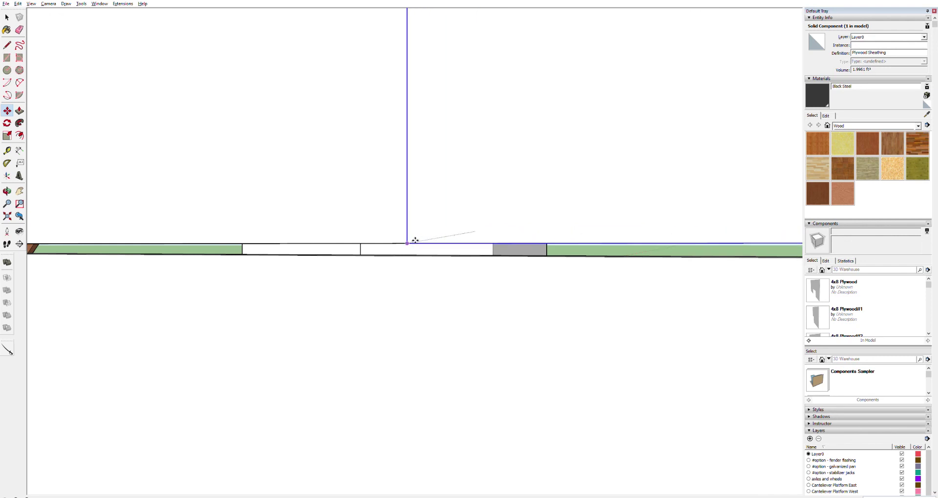
{"action": "left_click", "coordinate": [414, 241]}
- Shift the sheet along the wall's length to leave a gap beside the adjoining upper sheet
{"action": "left_click_drag", "start_coordinate": [500, 258], "coordinate": [482, 247]}
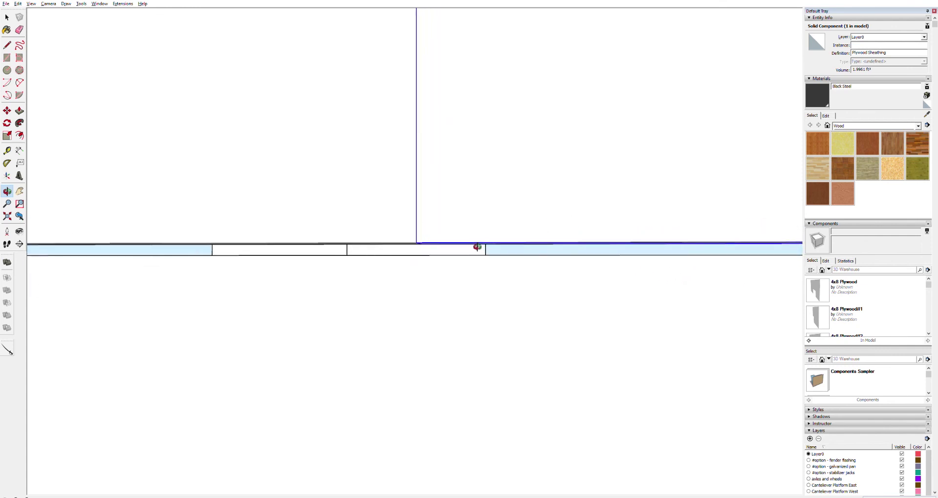
{"action": "key", "text": "m"}
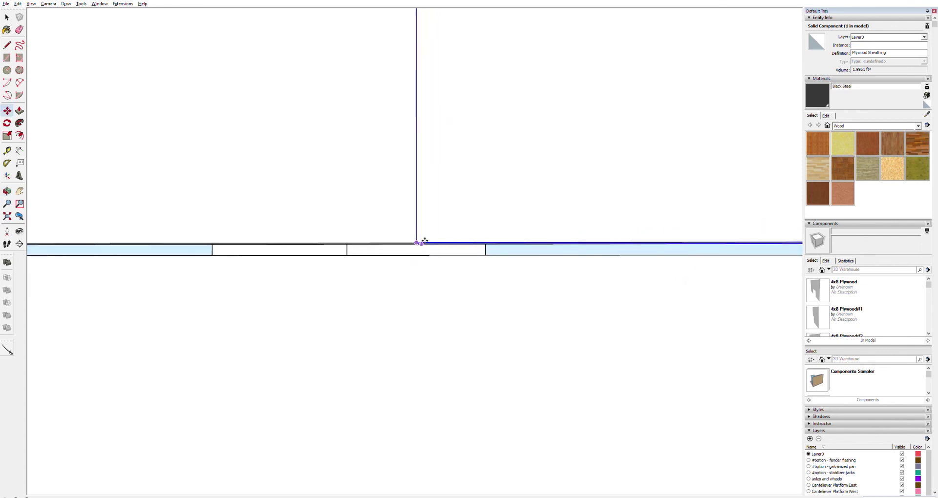
{"action": "left_click_drag", "start_coordinate": [425, 240], "coordinate": [443, 240]}
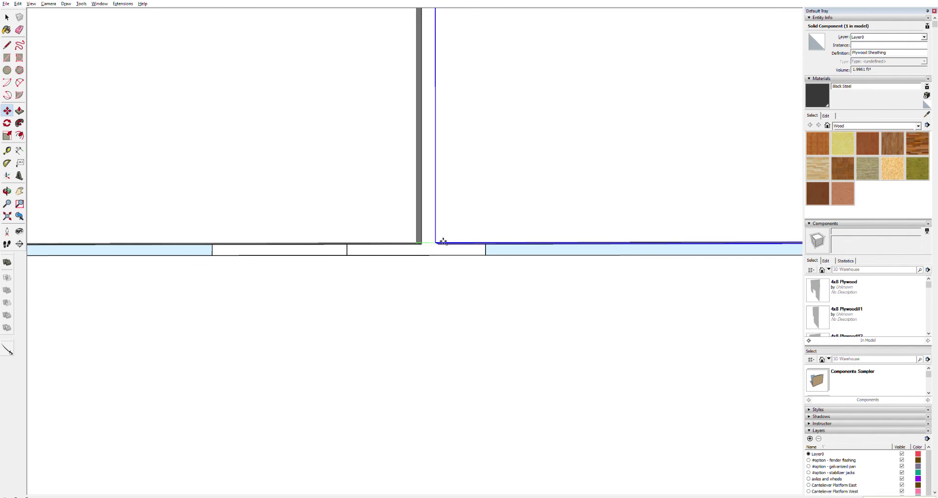
{"action": "scroll", "coordinate": [534, 249], "scroll_direction": "down", "scroll_amount": 4}
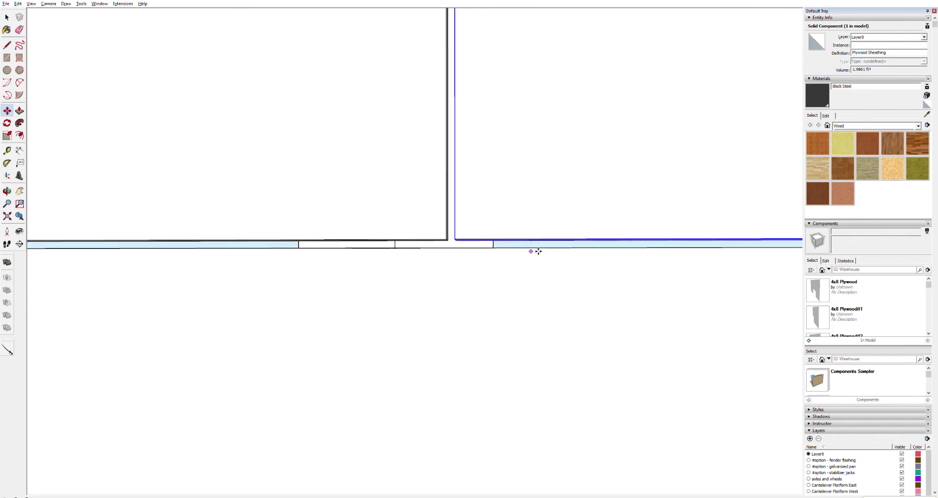
{"action": "scroll", "coordinate": [557, 275], "scroll_direction": "down", "scroll_amount": 10}
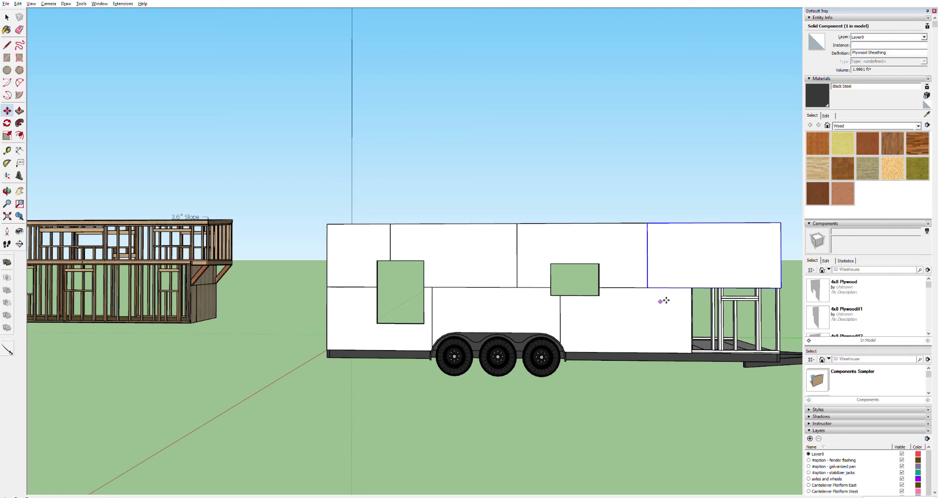
- Copy the front upper sheet straight down so its bottom edge meets the base of the lower row
{"action": "key", "text": "h"}
{"action": "left_click_drag", "start_coordinate": [708, 338], "coordinate": [359, 285]}
{"action": "scroll", "coordinate": [360, 285], "scroll_direction": "up", "scroll_amount": 6}
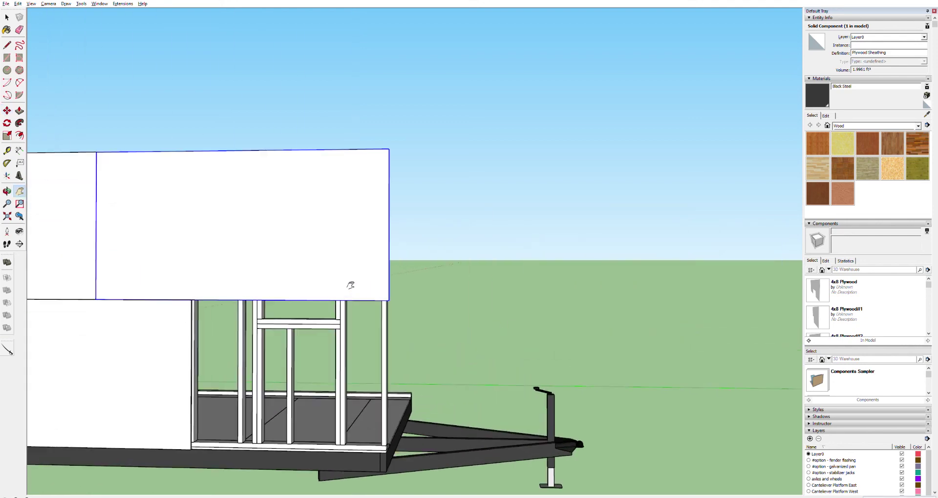
{"action": "left_click_drag", "start_coordinate": [527, 265], "coordinate": [553, 260]}
{"action": "key", "text": "space"}
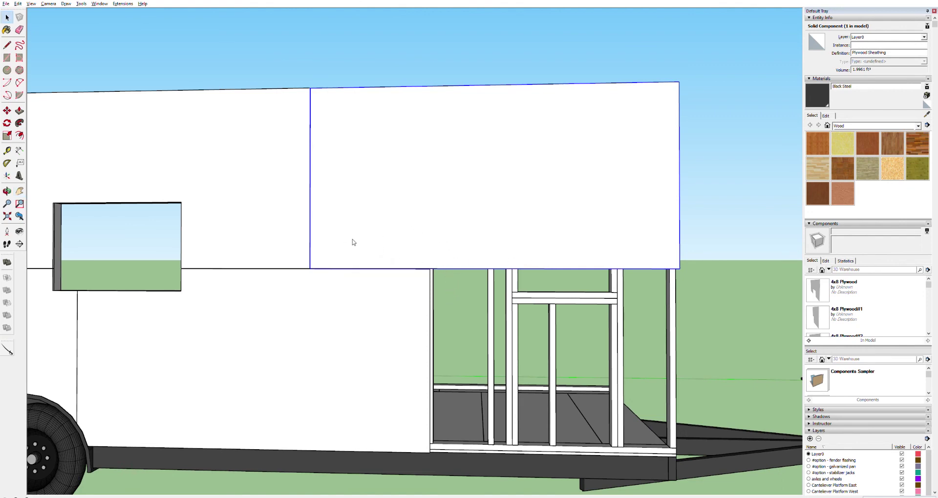
{"action": "key", "text": "m"}
{"action": "left_click", "coordinate": [317, 266]}
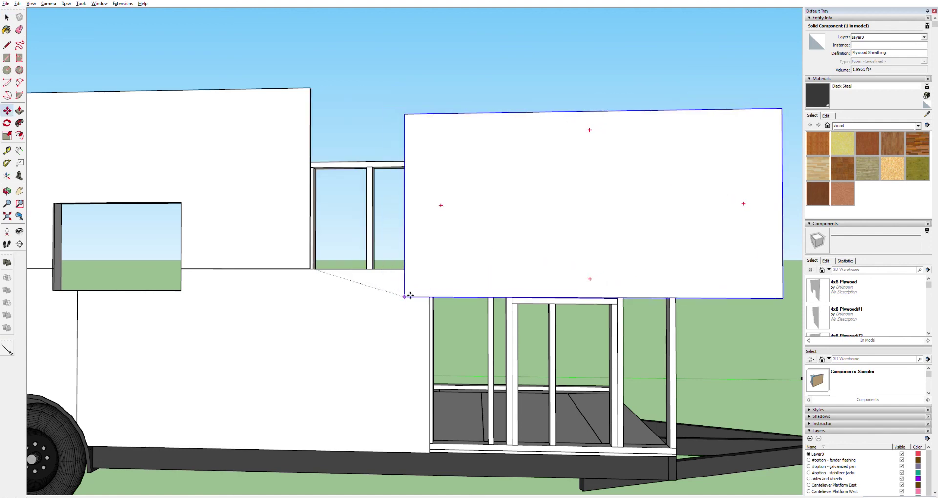
{"action": "key", "text": "ctrl"}
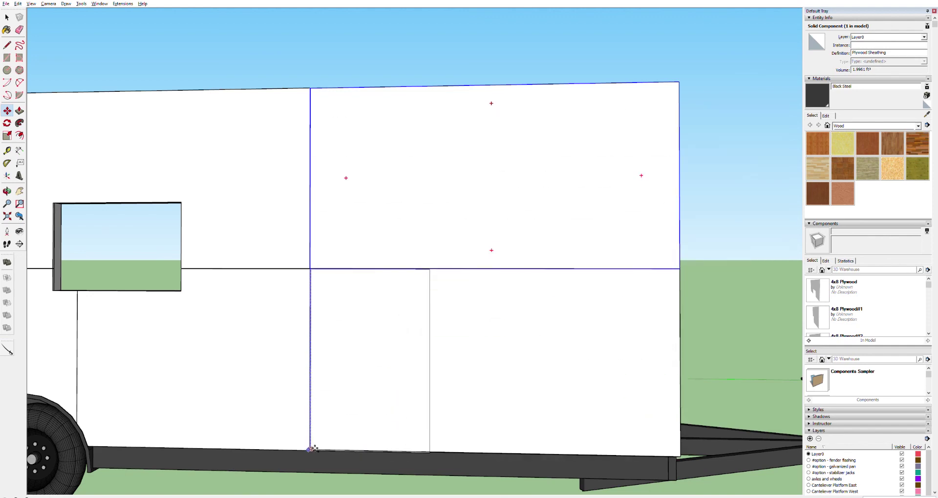
{"action": "scroll", "coordinate": [312, 450], "scroll_direction": "up", "scroll_amount": 5}
{"action": "scroll", "coordinate": [312, 447], "scroll_direction": "up", "scroll_amount": 2}
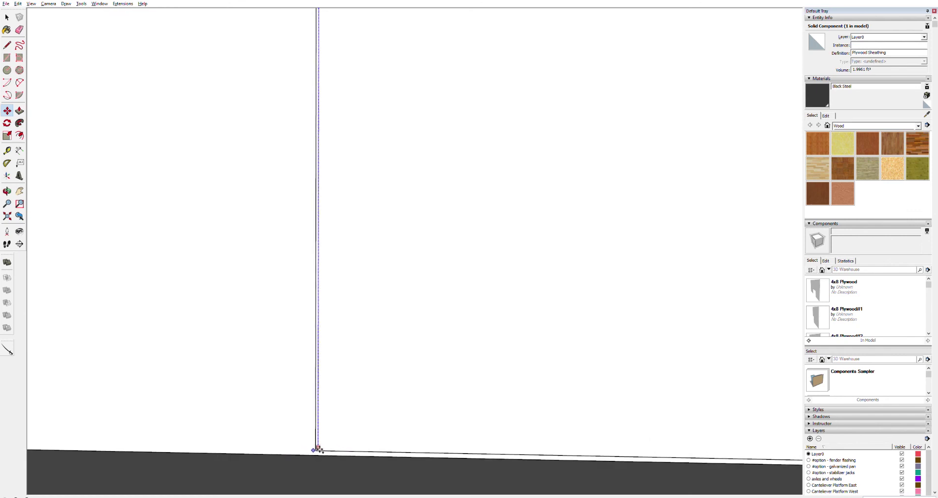
{"action": "left_click", "coordinate": [318, 455]}
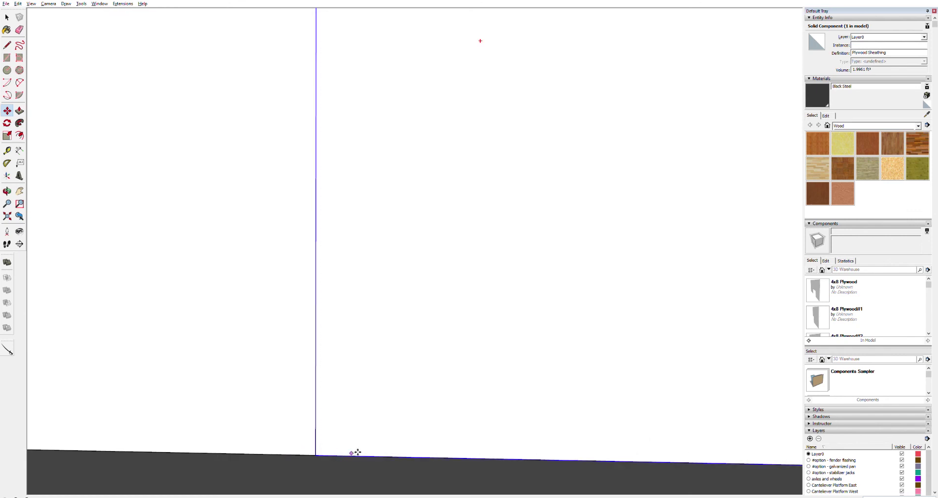
- Slide the copied sheet forward along the lower row past the adjoining lower sheet's front edge, leaving a gap between them
{"action": "left_click", "coordinate": [322, 457]}
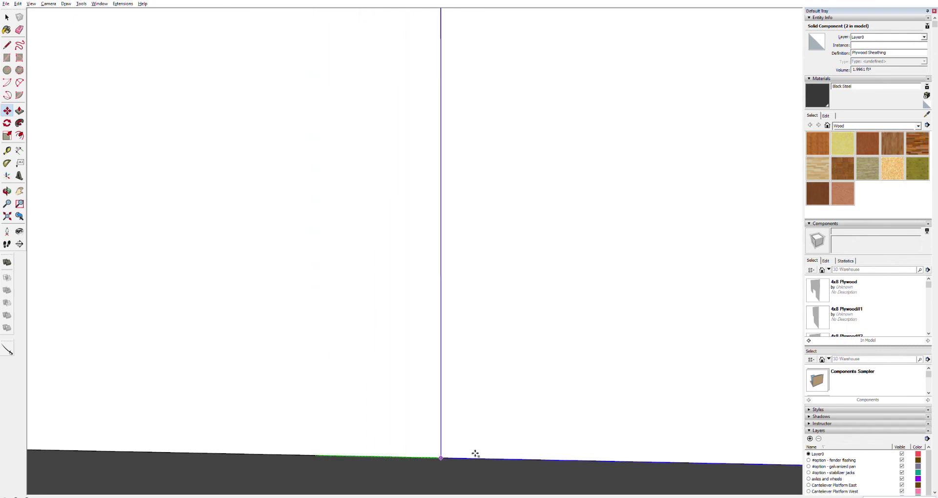
{"action": "scroll", "coordinate": [757, 439], "scroll_direction": "down", "scroll_amount": 10}
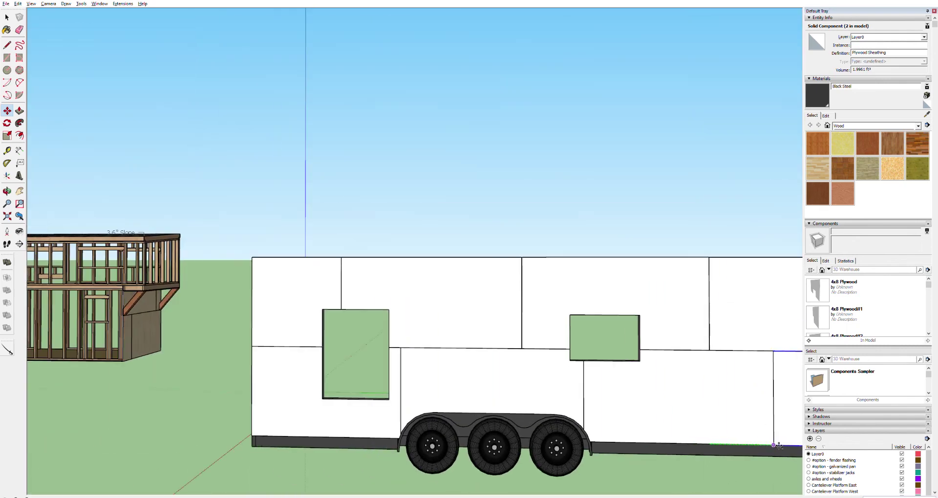
{"action": "scroll", "coordinate": [785, 446], "scroll_direction": "down", "scroll_amount": 4}
{"action": "scroll", "coordinate": [791, 444], "scroll_direction": "up", "scroll_amount": 6}
{"action": "scroll", "coordinate": [795, 442], "scroll_direction": "up", "scroll_amount": 10}
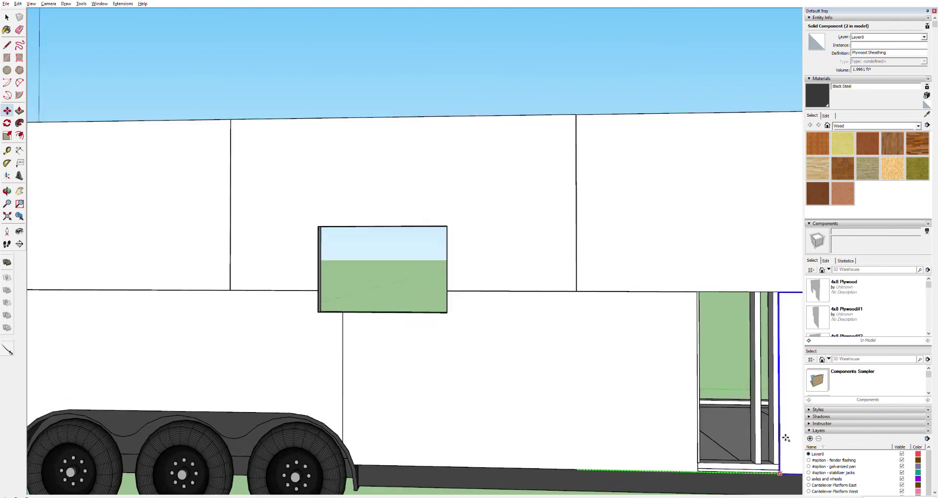
{"action": "scroll", "coordinate": [655, 457], "scroll_direction": "down", "scroll_amount": 10}
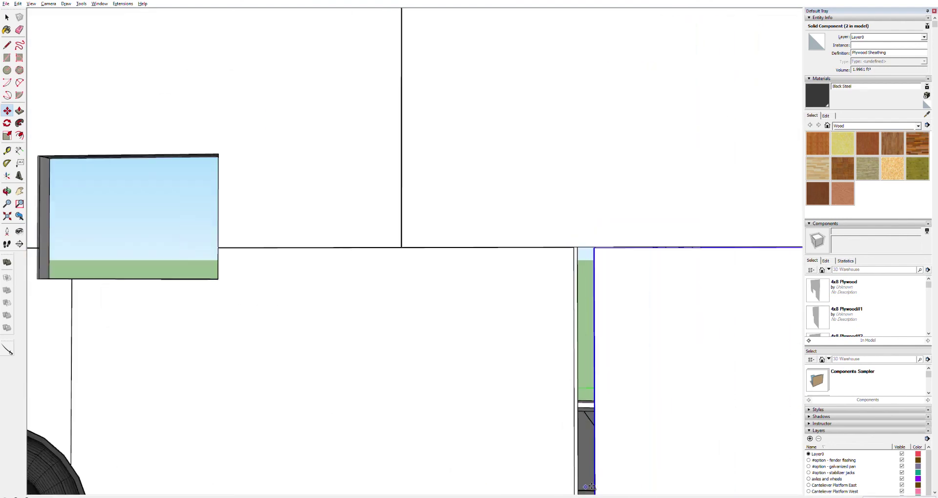
{"action": "scroll", "coordinate": [584, 488], "scroll_direction": "up", "scroll_amount": 10}
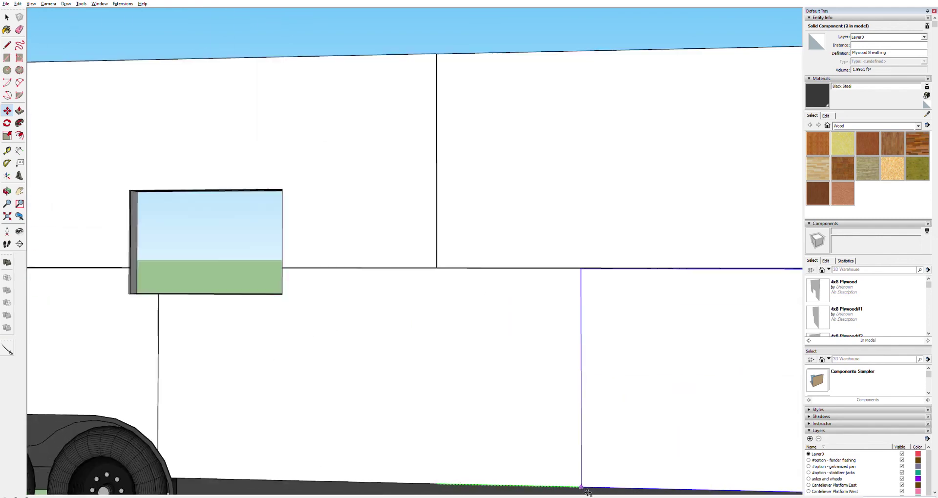
{"action": "scroll", "coordinate": [590, 490], "scroll_direction": "down", "scroll_amount": 5}
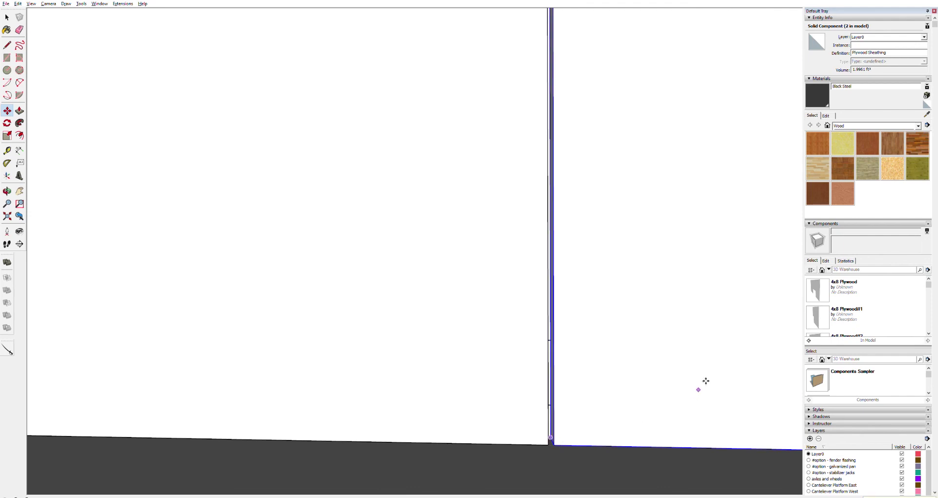
{"action": "scroll", "coordinate": [704, 381], "scroll_direction": "down", "scroll_amount": 10}
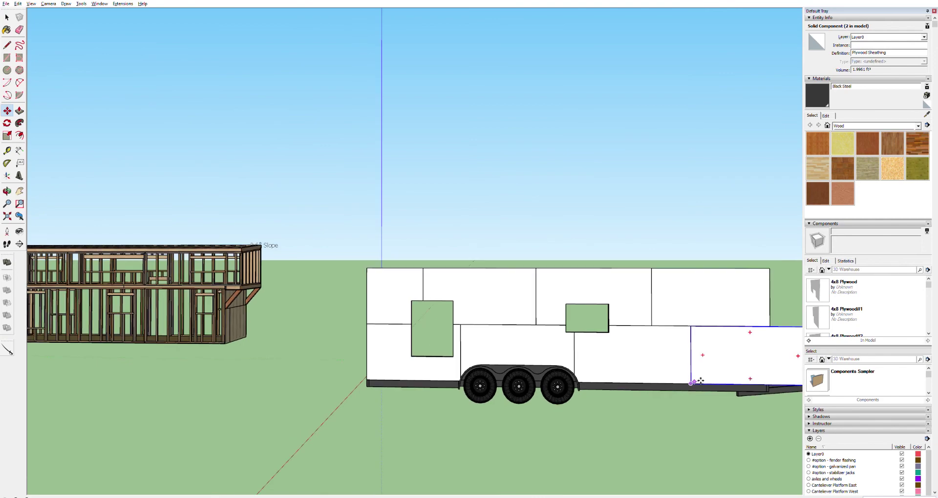
- Open the front upper sheet for editing and draw a vertical line up its inner face, flush with the wall's front end
{"action": "scroll", "coordinate": [700, 380], "scroll_direction": "down", "scroll_amount": 6}
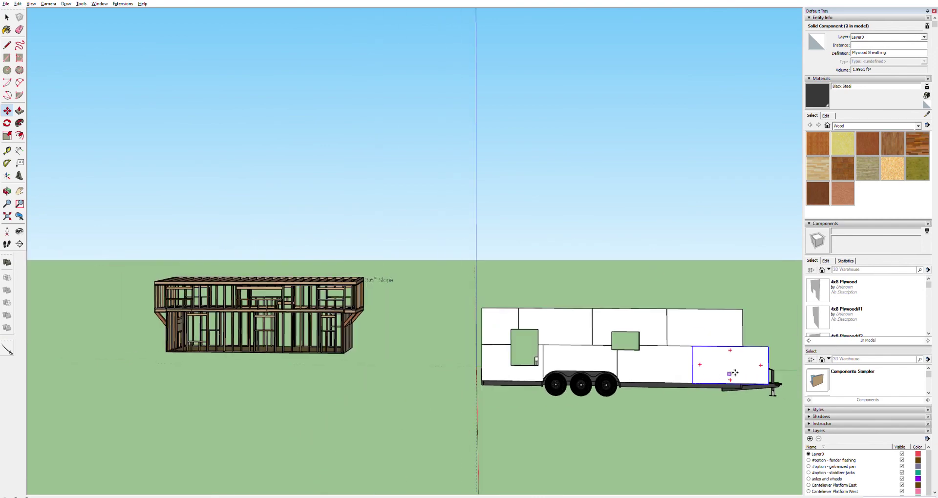
{"action": "middle_click_drag", "start_coordinate": [755, 372], "coordinate": [72, 354]}
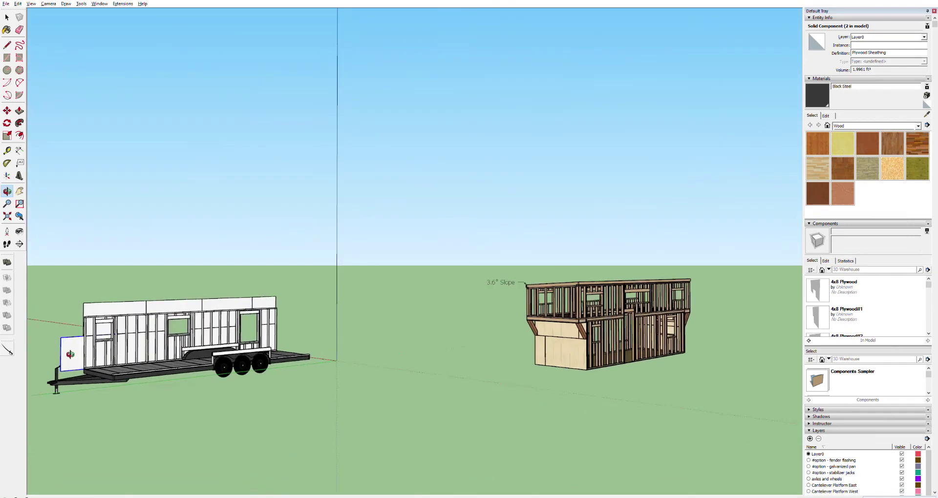
{"action": "scroll", "coordinate": [78, 352], "scroll_direction": "up", "scroll_amount": 10}
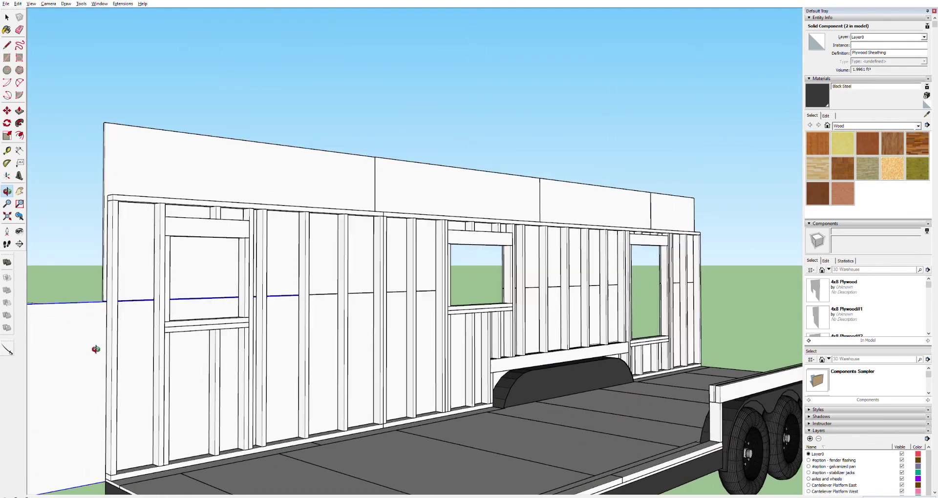
{"action": "scroll", "coordinate": [96, 349], "scroll_direction": "up", "scroll_amount": 4}
{"action": "key", "text": "space"}
{"action": "triple_click", "coordinate": [168, 127]}
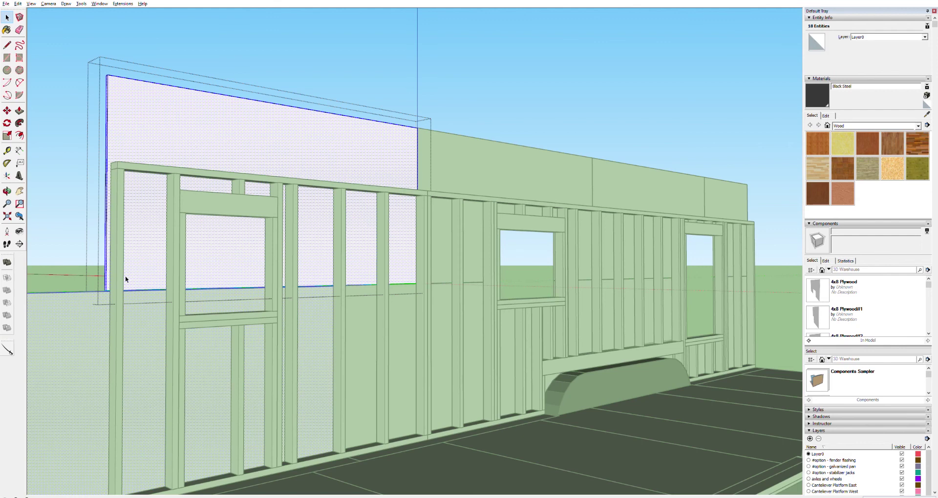
{"action": "scroll", "coordinate": [125, 279], "scroll_direction": "up", "scroll_amount": 4}
{"action": "key", "text": "l"}
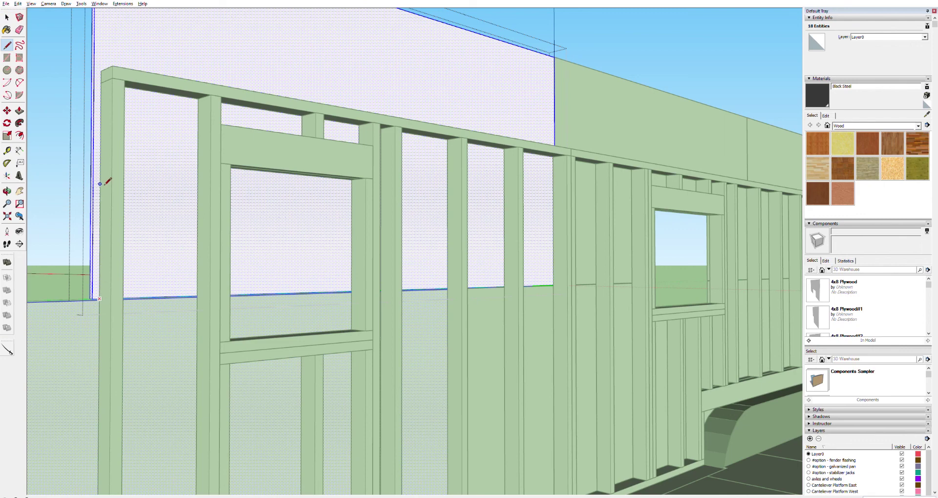
{"action": "scroll", "coordinate": [104, 157], "scroll_direction": "down", "scroll_amount": 5}
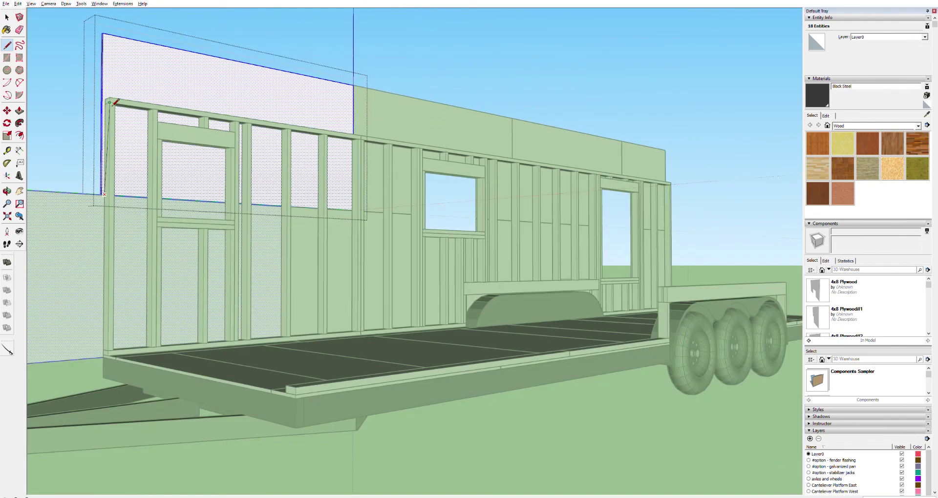
{"action": "left_click", "coordinate": [109, 34]}
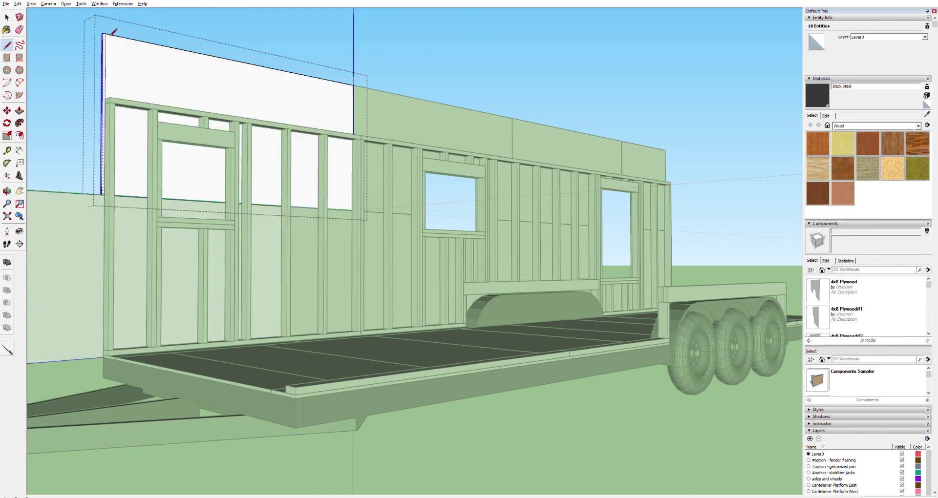
- Remove the strip of the upper sheet that overhangs the wall's front end with Push/Pull and finish editing the sheet
{"action": "key", "text": "space"}
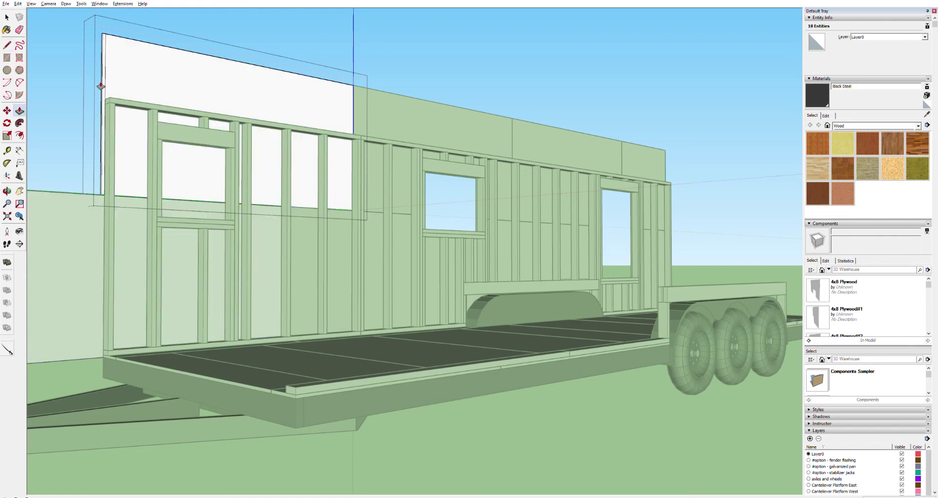
{"action": "left_click", "coordinate": [102, 83]}
{"action": "key", "text": "p"}
{"action": "double_click", "coordinate": [102, 83]}
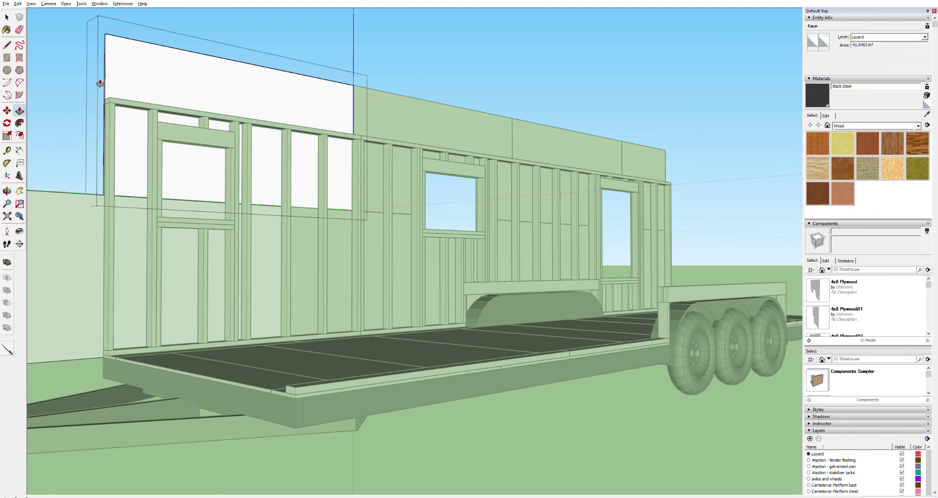
{"action": "key", "text": "space"}
{"action": "left_click", "coordinate": [93, 251]}
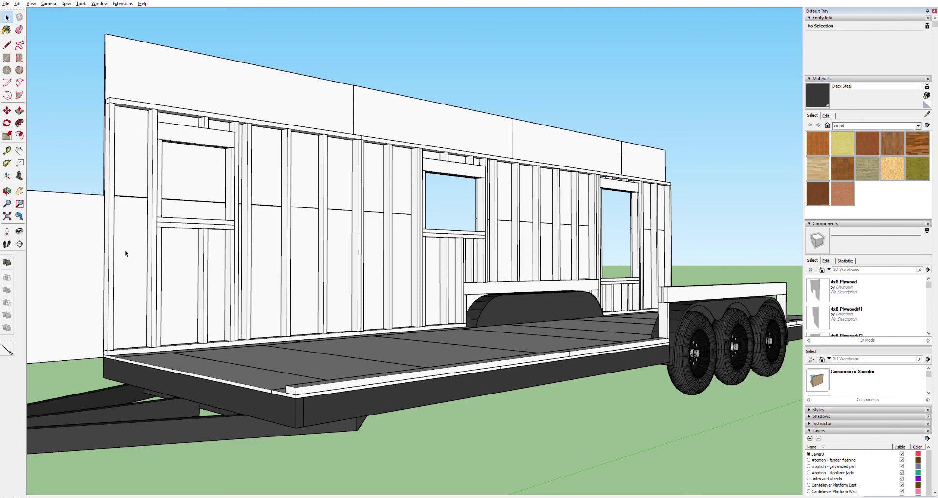
- Try to cut the front lower sheet's overhang off flush with the wall's front end while it shares the upper sheet's component
{"action": "scroll", "coordinate": [124, 250], "scroll_direction": "up", "scroll_amount": 4}
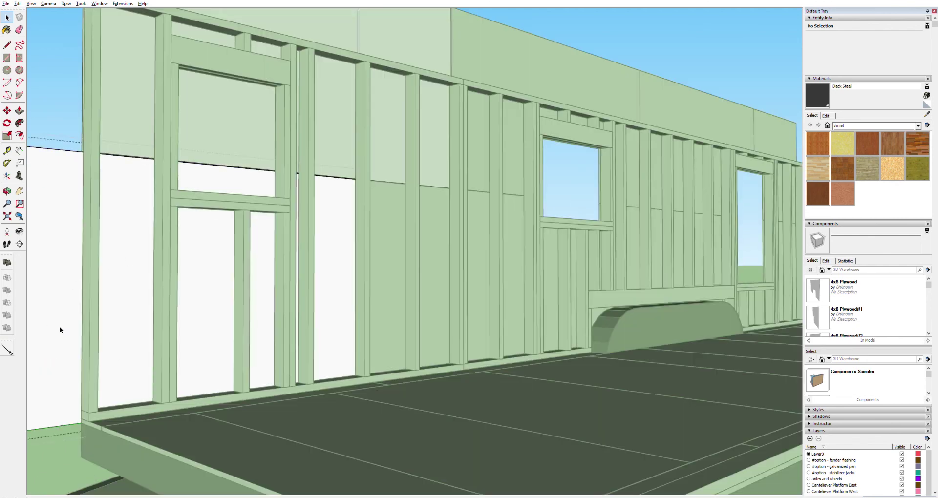
{"action": "left_click", "coordinate": [60, 330]}
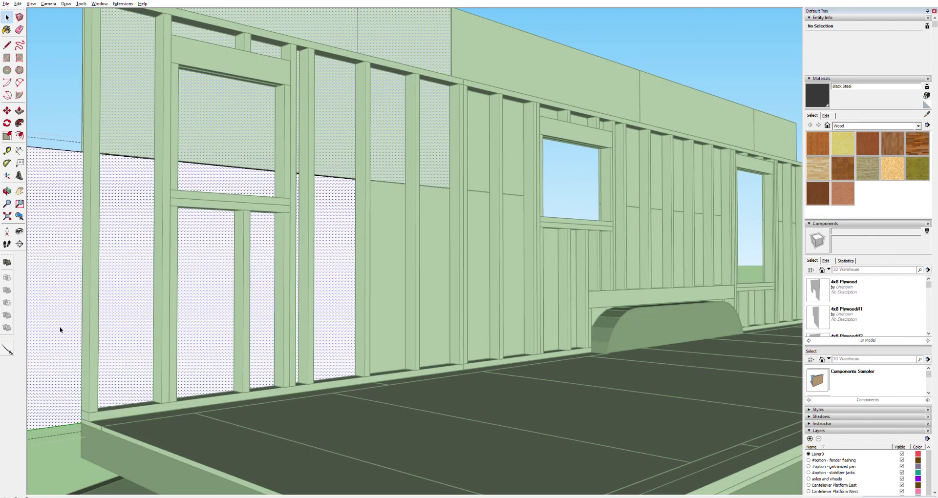
{"action": "key", "text": "l"}
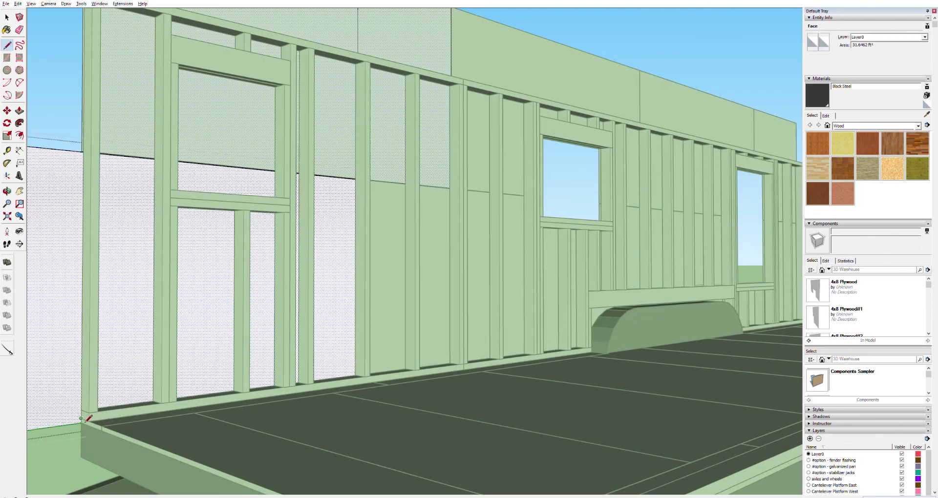
{"action": "left_click", "coordinate": [82, 424]}
{"action": "left_click", "coordinate": [84, 153]}
{"action": "key", "text": "space"}
{"action": "key", "text": "p"}
{"action": "left_click", "coordinate": [49, 231]}
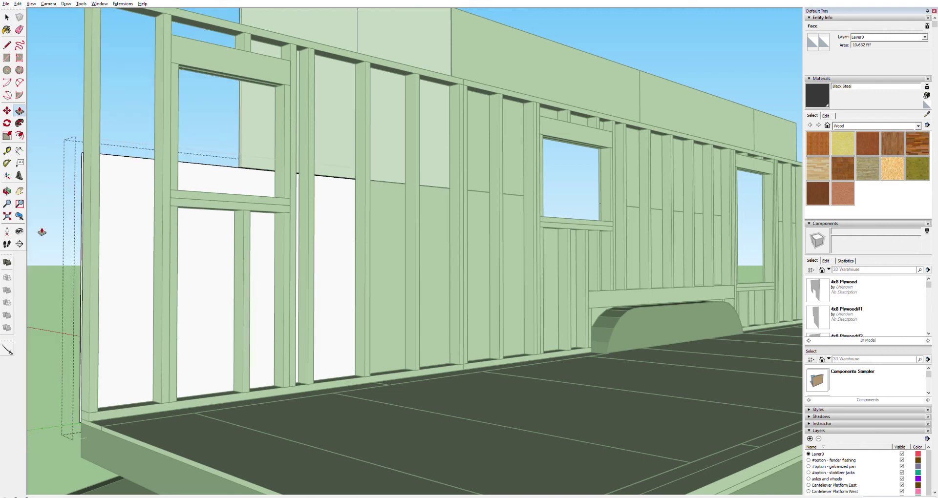
{"action": "left_click", "coordinate": [42, 230]}
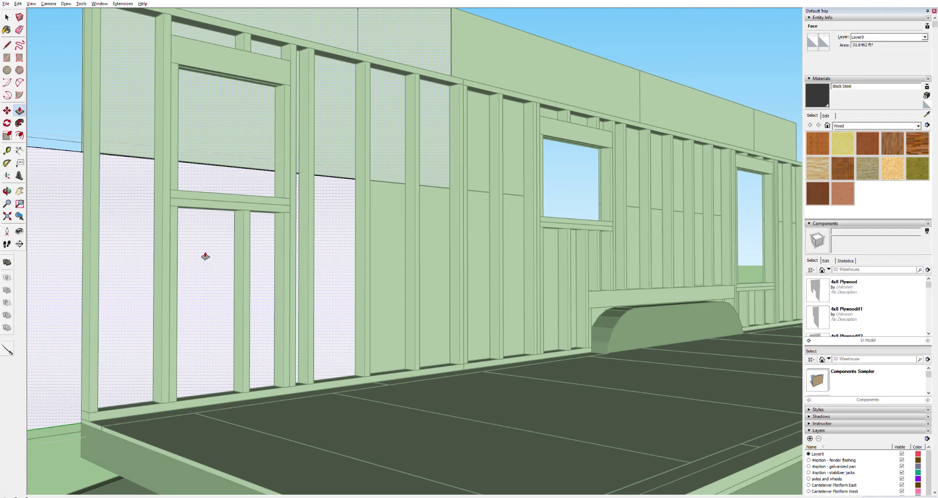
- Make the front lower sheet a unique component, separate from the sheet above it
{"action": "key", "text": "space"}
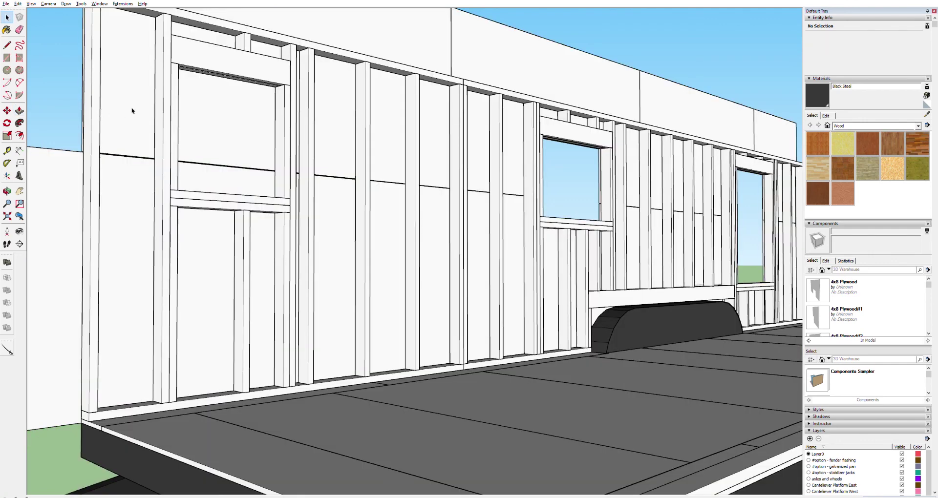
{"action": "left_click", "coordinate": [131, 107]}
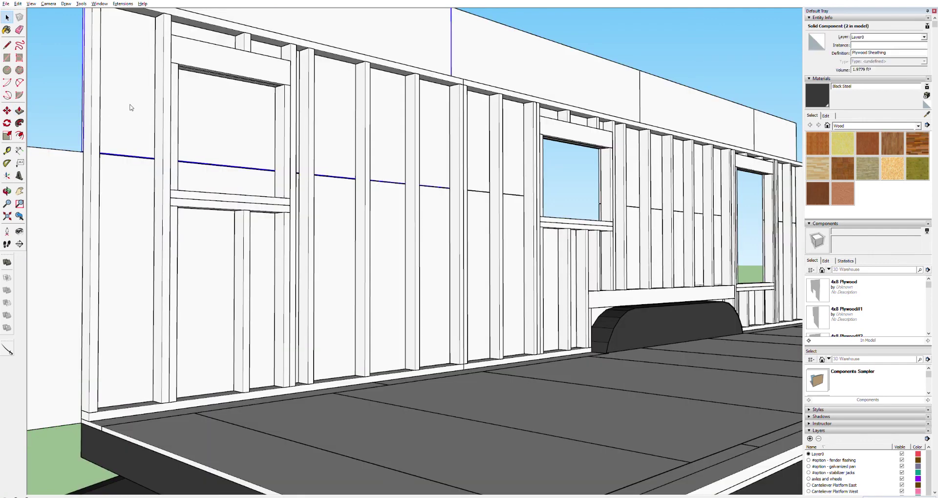
{"action": "left_click", "coordinate": [41, 225]}
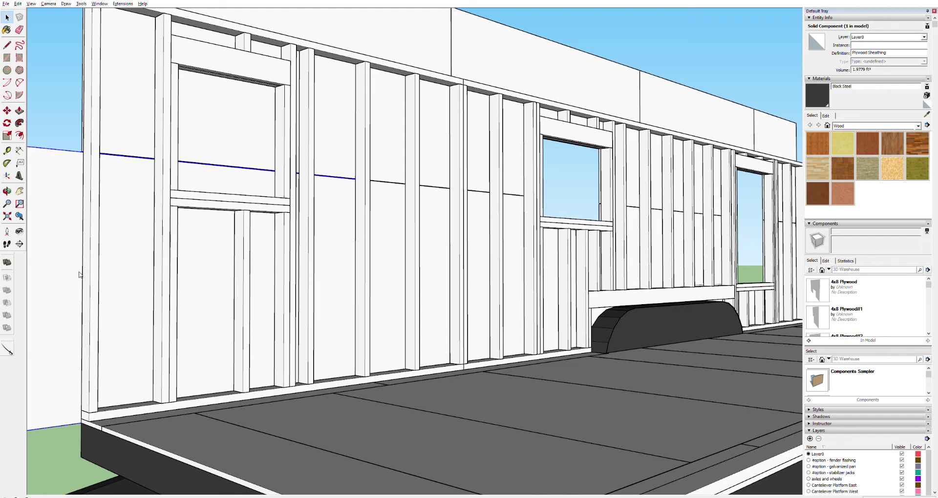
{"action": "left_click", "coordinate": [68, 206]}
- Split the front lower sheet with a vertical line at the wall's front end and remove the overhanging part with Push/Pull
{"action": "double_click", "coordinate": [67, 321]}
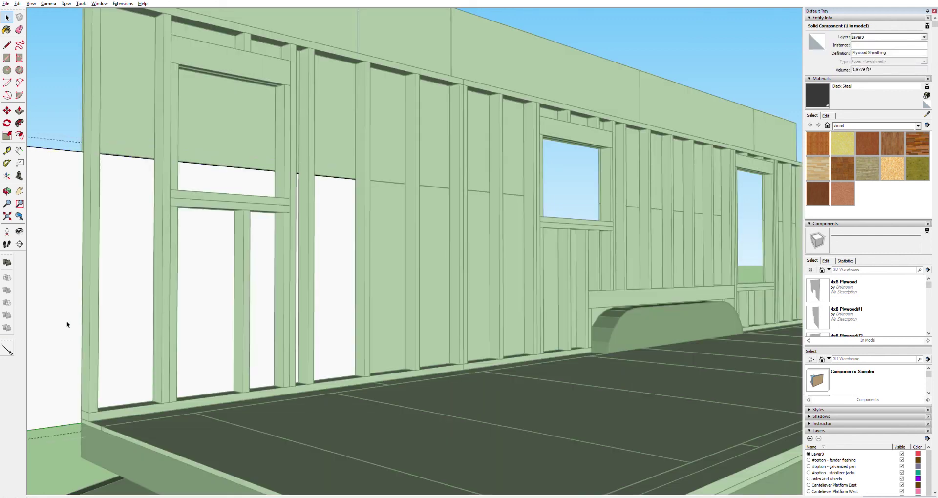
{"action": "left_click", "coordinate": [67, 321]}
{"action": "key", "text": "l"}
{"action": "left_click", "coordinate": [81, 423]}
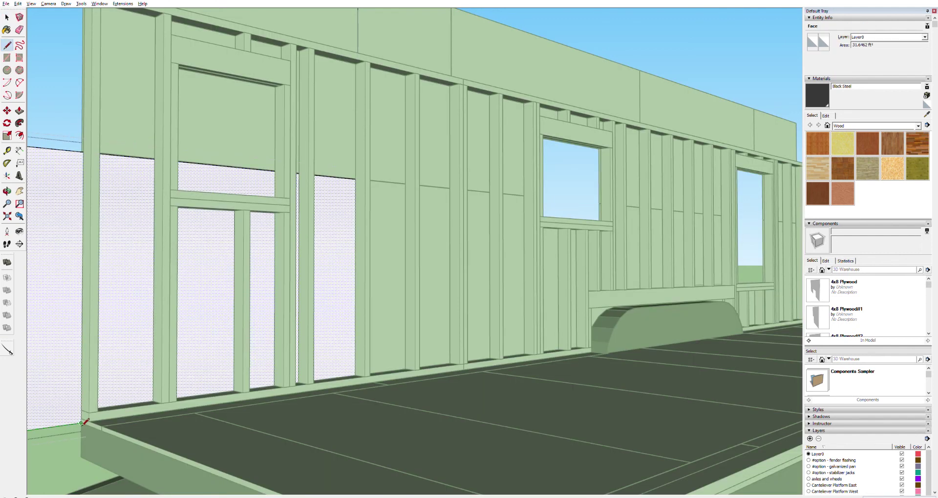
{"action": "left_click", "coordinate": [84, 152]}
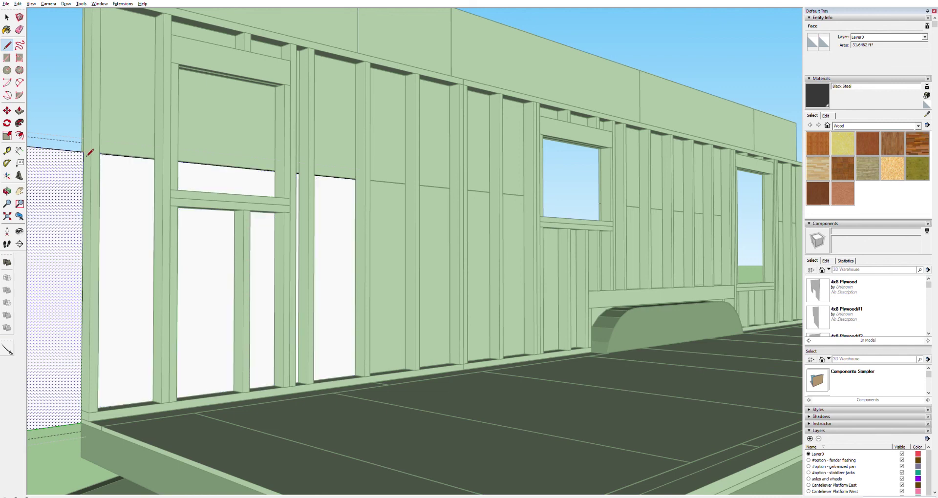
{"action": "key", "text": "p"}
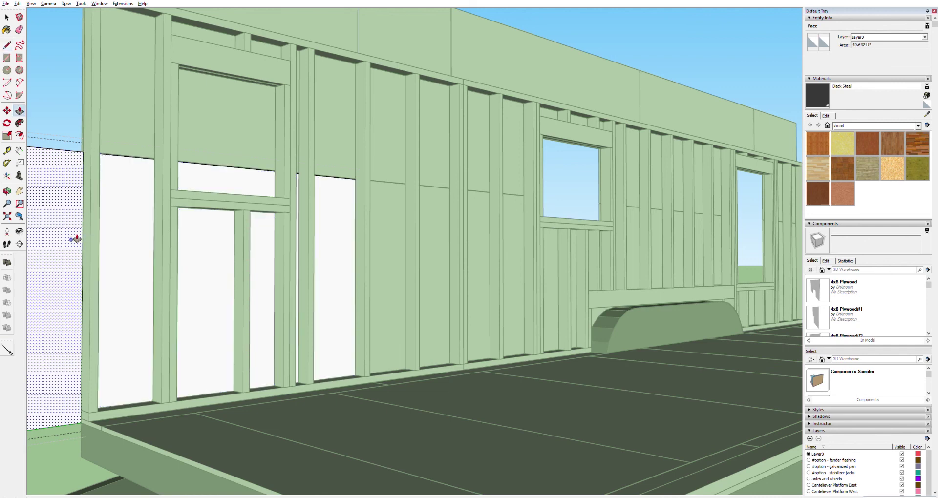
{"action": "double_click", "coordinate": [57, 241]}
{"action": "scroll", "coordinate": [67, 251], "scroll_direction": "down", "scroll_amount": 2}
{"action": "scroll", "coordinate": [69, 259], "scroll_direction": "down", "scroll_amount": 2}
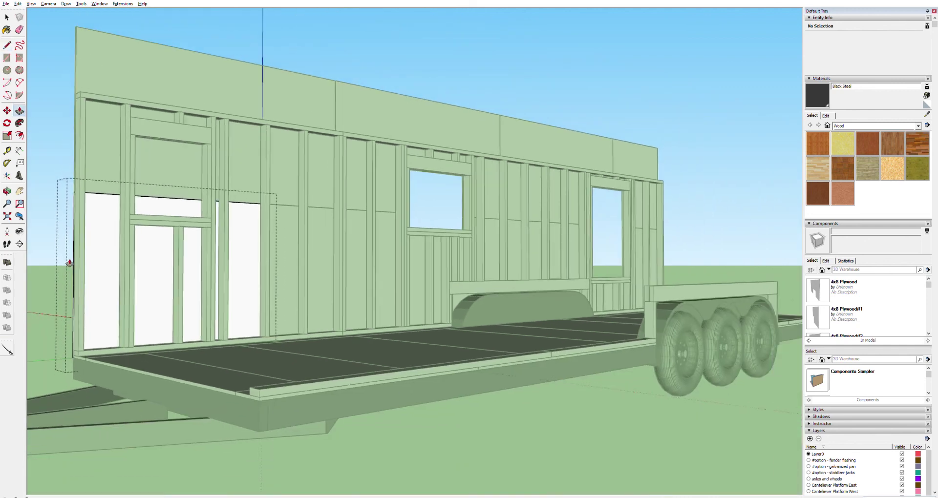
- Open the front upper sheet for editing and draw a line from its bottom edge up the front window opening's rear side
{"action": "scroll", "coordinate": [169, 188], "scroll_direction": "up", "scroll_amount": 4}
{"action": "middle_click_drag", "start_coordinate": [197, 159], "coordinate": [209, 198]}
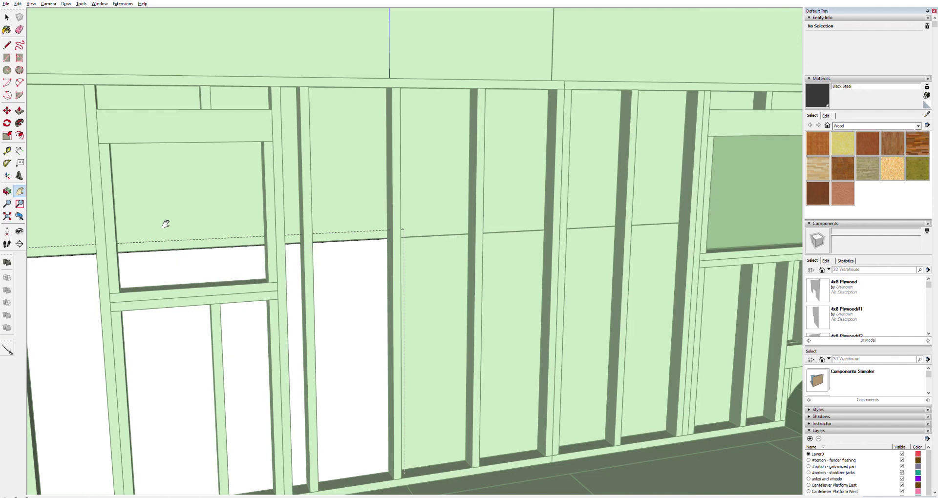
{"action": "scroll", "coordinate": [169, 229], "scroll_direction": "up", "scroll_amount": 2}
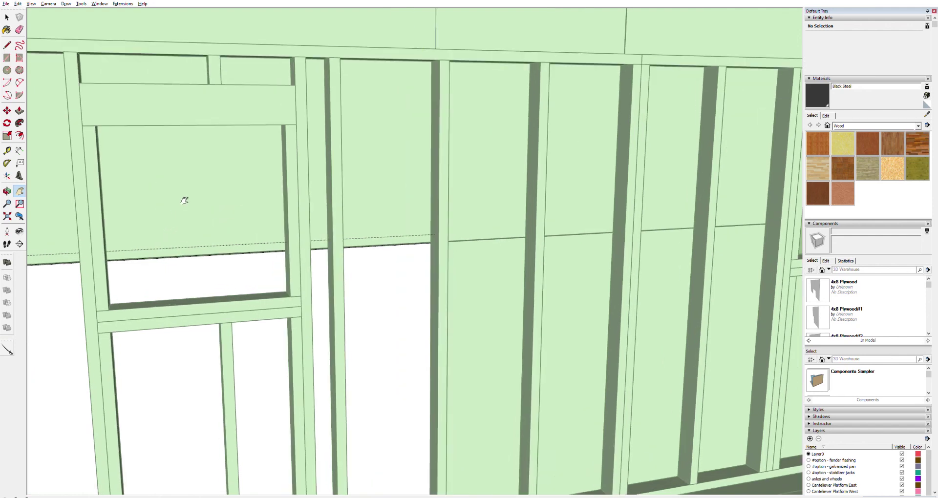
{"action": "key", "text": "space"}
{"action": "triple_click", "coordinate": [216, 212]}
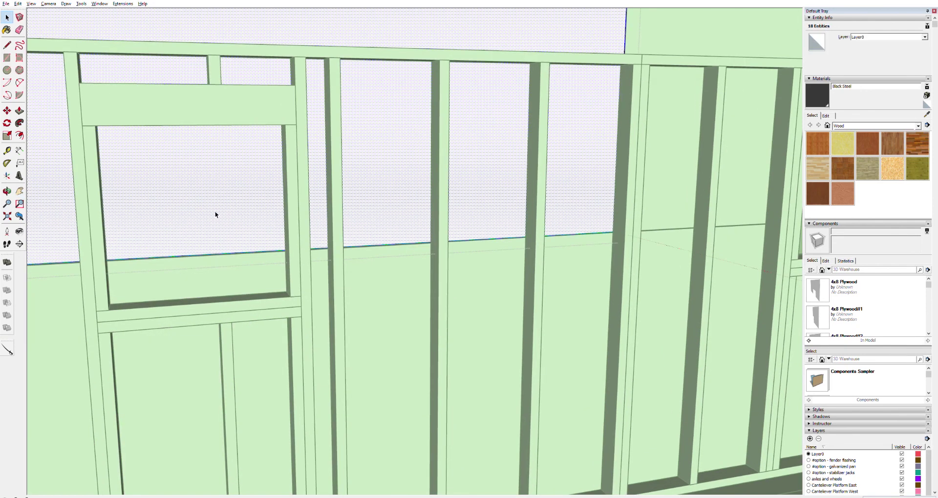
{"action": "key", "text": "l"}
{"action": "scroll", "coordinate": [257, 219], "scroll_direction": "up", "scroll_amount": 2}
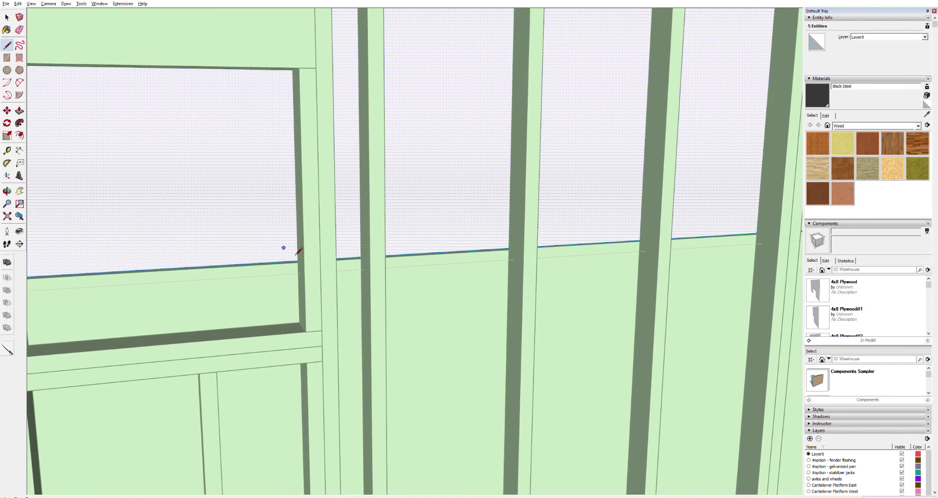
{"action": "scroll", "coordinate": [298, 259], "scroll_direction": "up", "scroll_amount": 3}
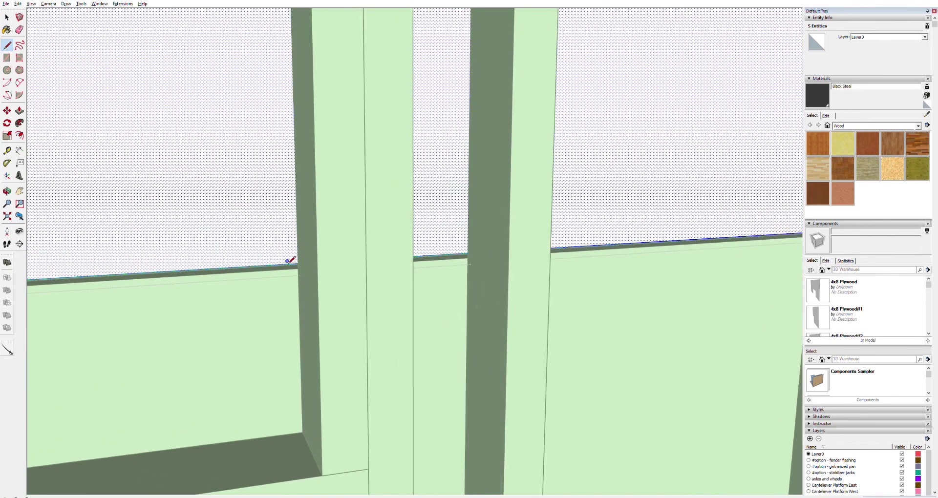
{"action": "scroll", "coordinate": [303, 251], "scroll_direction": "down", "scroll_amount": 5}
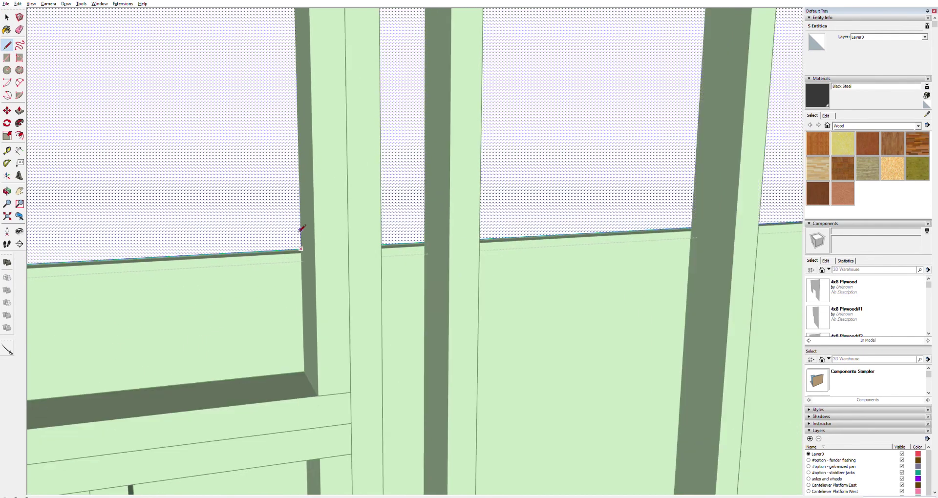
{"action": "scroll", "coordinate": [284, 80], "scroll_direction": "down", "scroll_amount": 2}
{"action": "scroll", "coordinate": [279, 49], "scroll_direction": "up", "scroll_amount": 8}
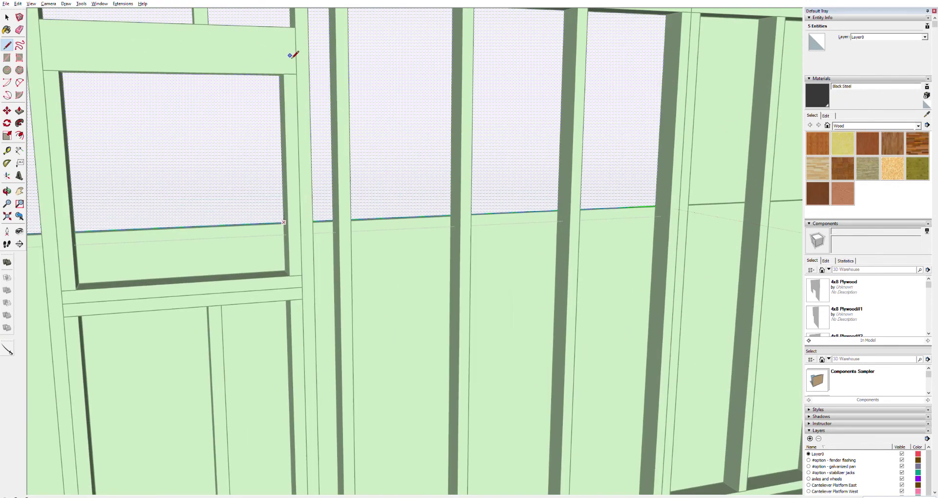
{"action": "scroll", "coordinate": [276, 90], "scroll_direction": "up", "scroll_amount": 2}
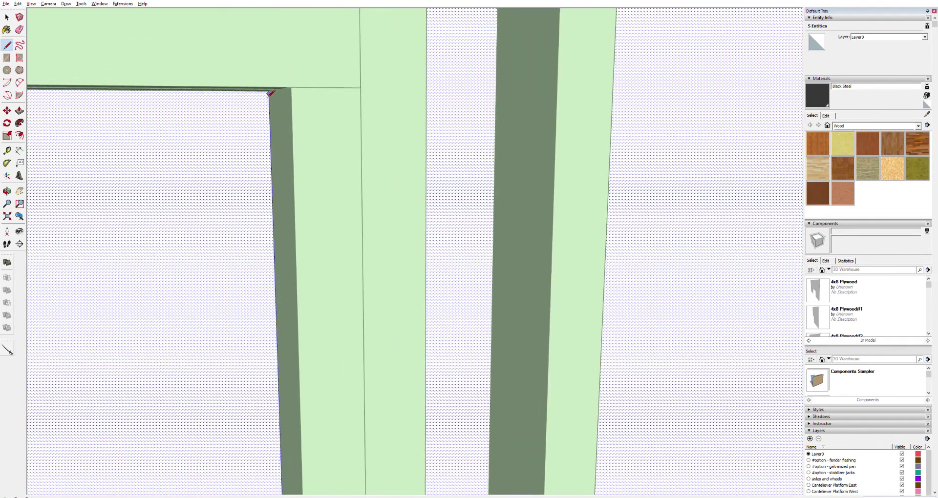
{"action": "scroll", "coordinate": [271, 95], "scroll_direction": "up", "scroll_amount": 6}
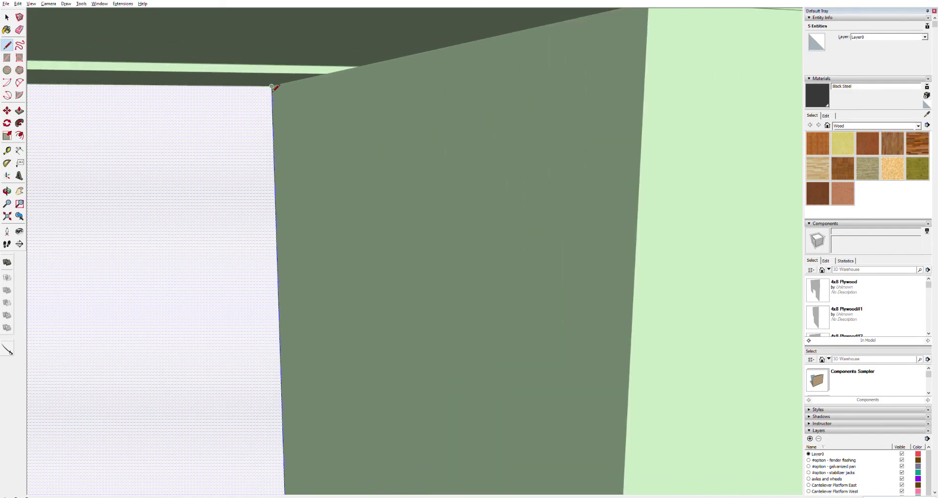
{"action": "left_click", "coordinate": [273, 89]}
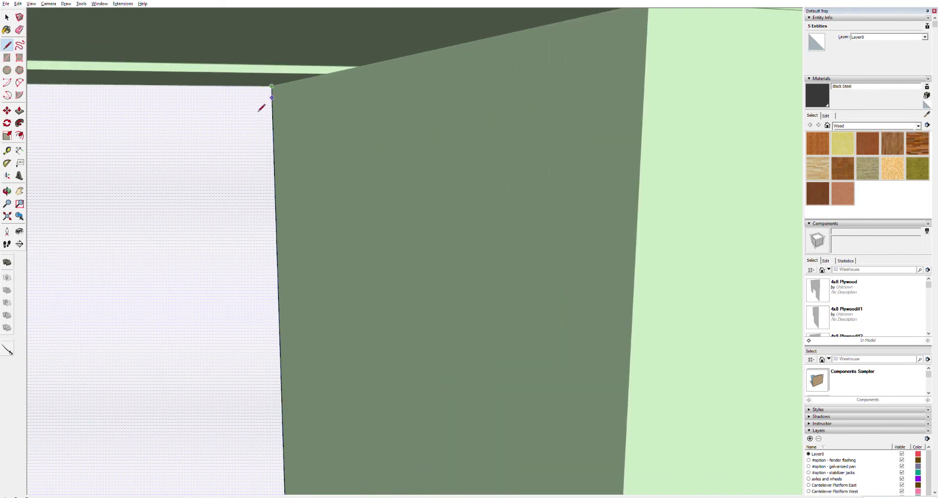
- Continue the line on the upper sheet along the top of the window opening to its front upper corner
{"action": "scroll", "coordinate": [205, 132], "scroll_direction": "down", "scroll_amount": 6}
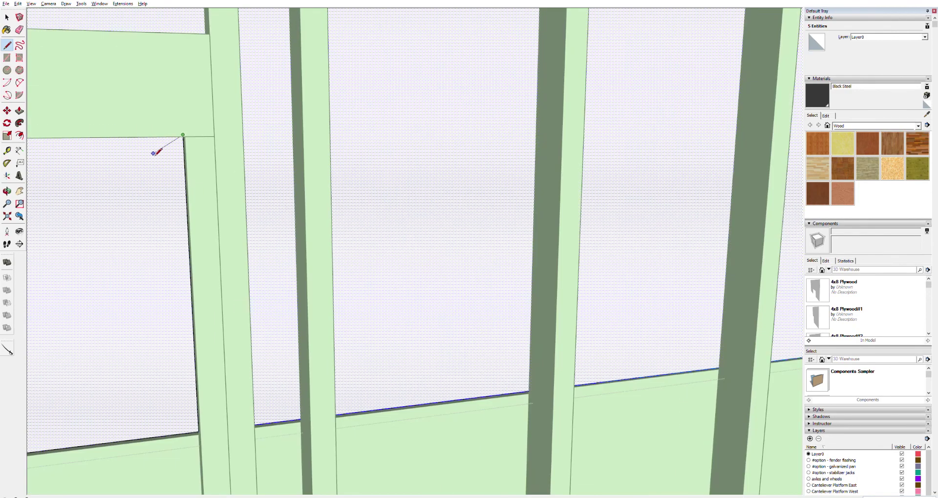
{"action": "scroll", "coordinate": [154, 153], "scroll_direction": "down", "scroll_amount": 3}
{"action": "middle_click_drag", "start_coordinate": [153, 159], "coordinate": [415, 143], "text": "shift"}
{"action": "scroll", "coordinate": [168, 131], "scroll_direction": "up", "scroll_amount": 5}
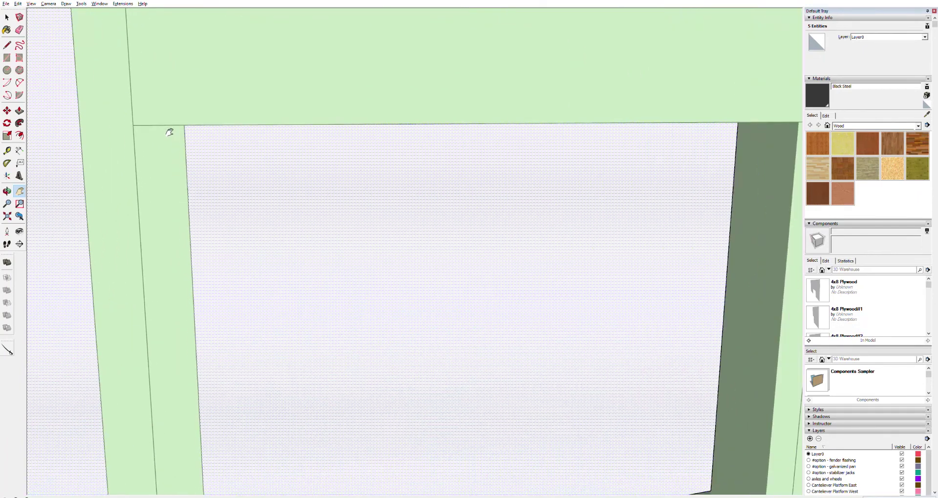
{"action": "middle_click_drag", "start_coordinate": [205, 138], "coordinate": [108, 78]}
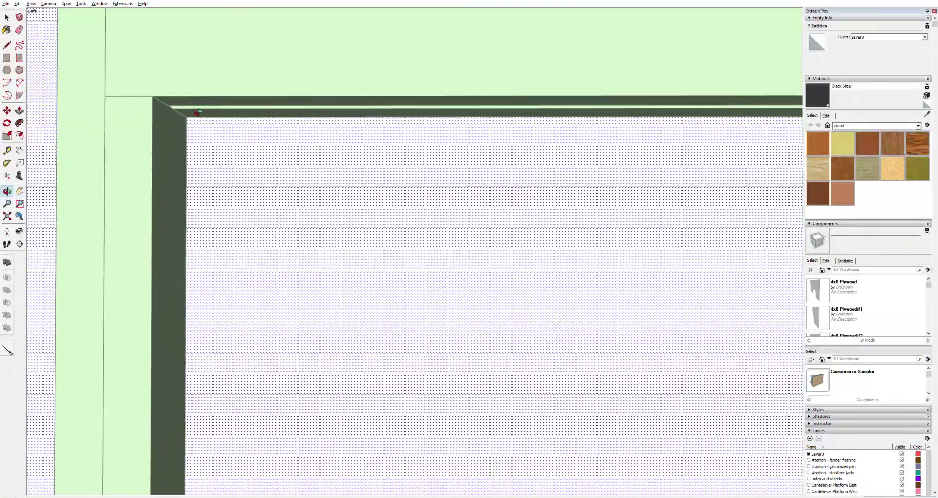
{"action": "middle_click_drag", "start_coordinate": [198, 112], "coordinate": [197, 126]}
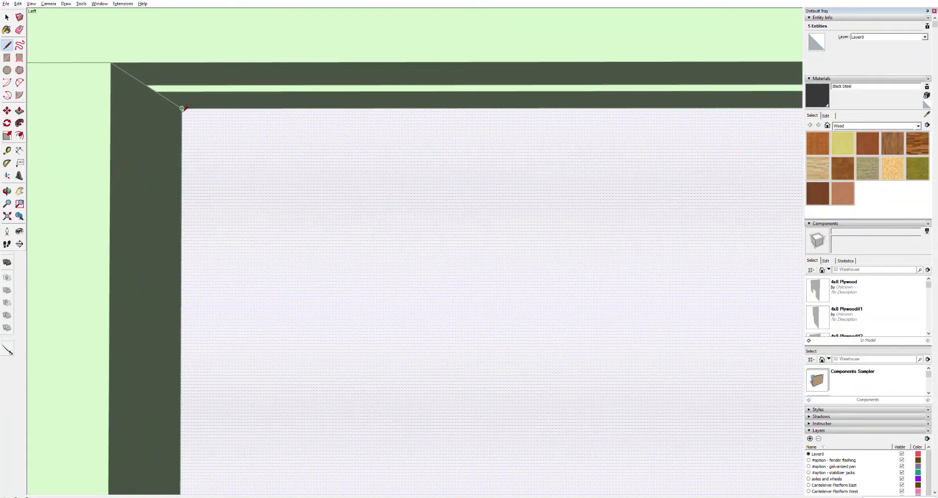
{"action": "left_click", "coordinate": [182, 109]}
- Finish the outline down the window opening's front side to the upper sheet's bottom edge and remove the enclosed area with Push/Pull
{"action": "scroll", "coordinate": [198, 230], "scroll_direction": "down", "scroll_amount": 5}
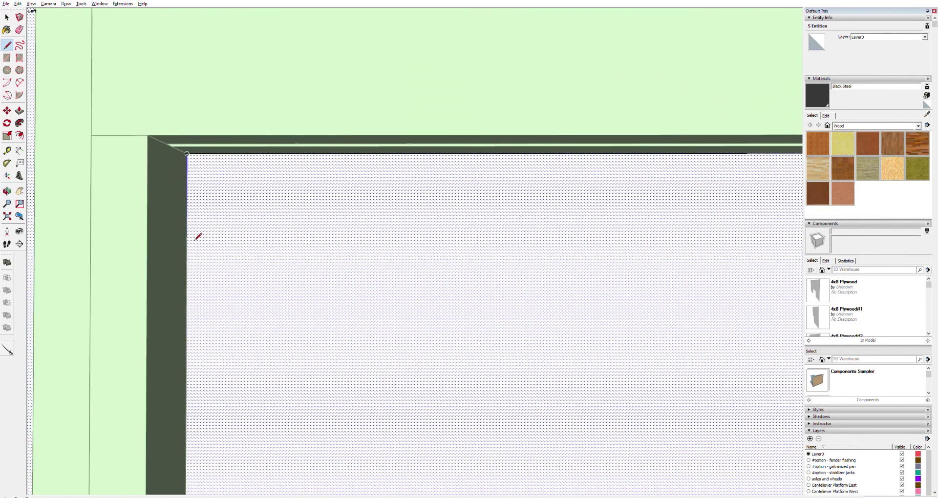
{"action": "scroll", "coordinate": [203, 438], "scroll_direction": "down", "scroll_amount": 3}
{"action": "scroll", "coordinate": [207, 419], "scroll_direction": "up", "scroll_amount": 8}
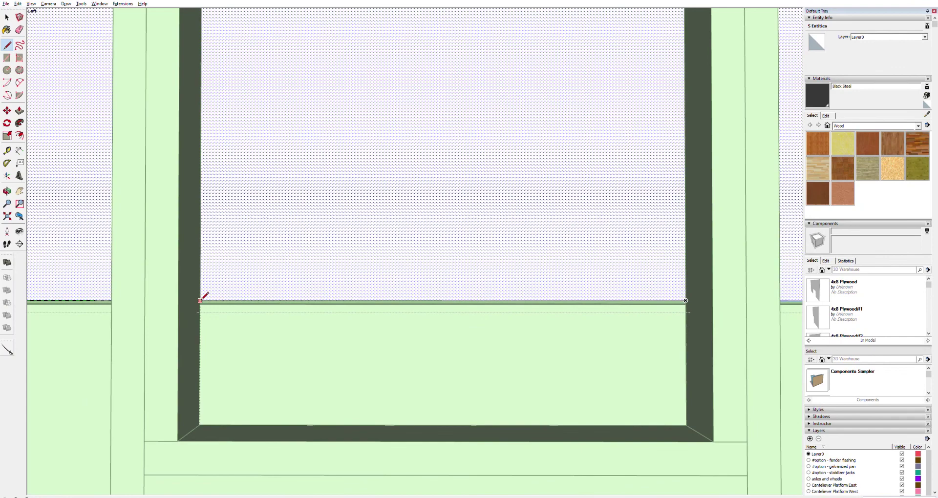
{"action": "scroll", "coordinate": [200, 300], "scroll_direction": "up", "scroll_amount": 4}
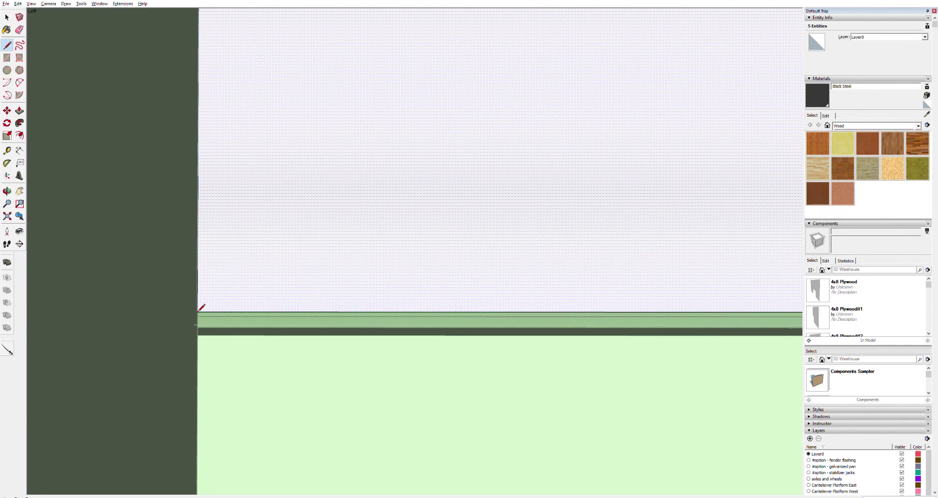
{"action": "scroll", "coordinate": [201, 308], "scroll_direction": "down", "scroll_amount": 6}
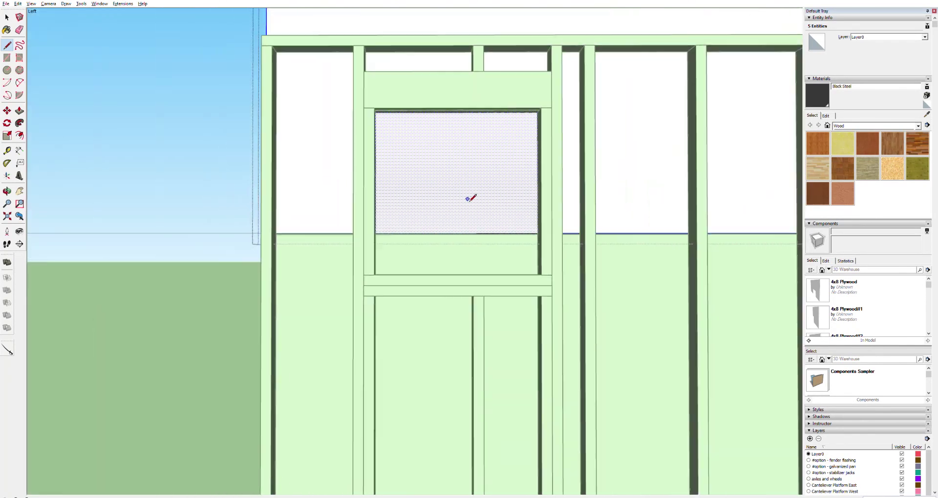
{"action": "key", "text": "p"}
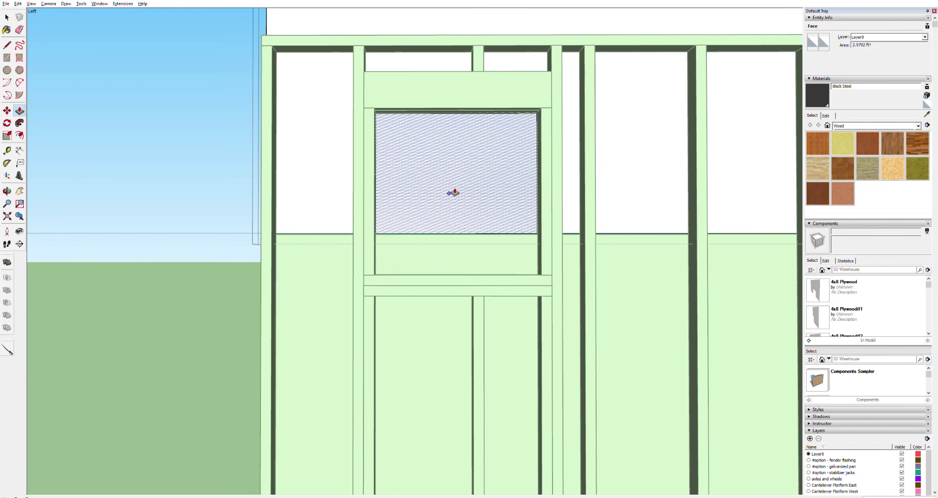
{"action": "double_click", "coordinate": [451, 193]}
{"action": "key", "text": "space"}
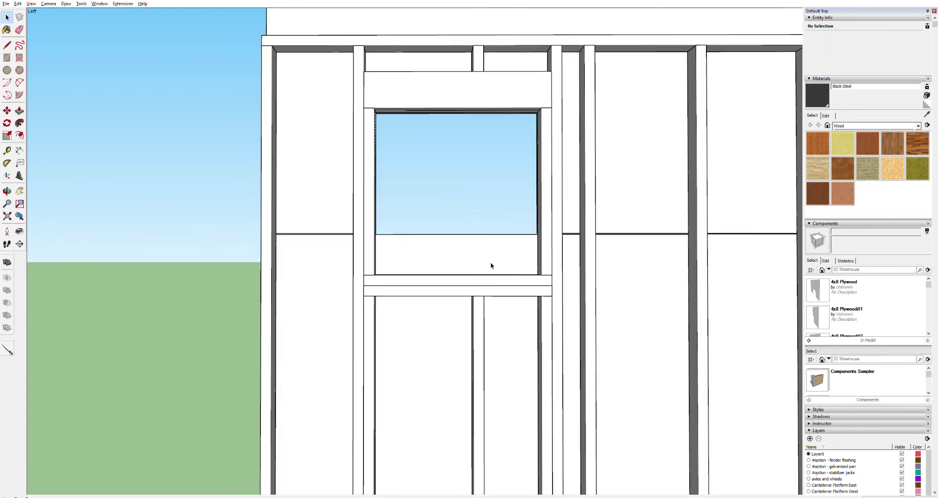
- On the front lower sheet, draw lines down the window opening's rear side, along its sill and up its front side to the top edge
{"action": "key", "text": "ctrl+a"}
{"action": "key", "text": "l"}
{"action": "scroll", "coordinate": [539, 240], "scroll_direction": "up", "scroll_amount": 6}
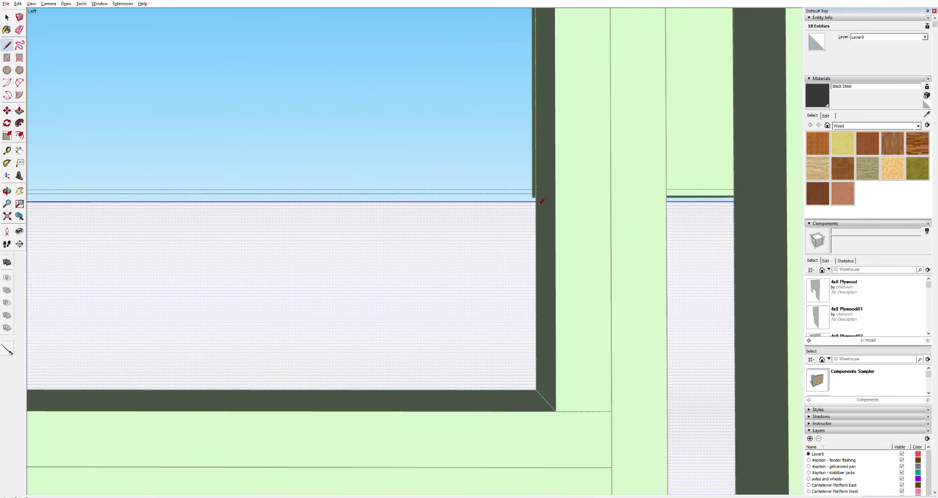
{"action": "left_click", "coordinate": [535, 390]}
{"action": "key", "text": "h"}
{"action": "left_click_drag", "start_coordinate": [73, 369], "coordinate": [518, 370]}
{"action": "key", "text": "l"}
{"action": "left_click", "coordinate": [246, 387]}
{"action": "left_click", "coordinate": [246, 199]}
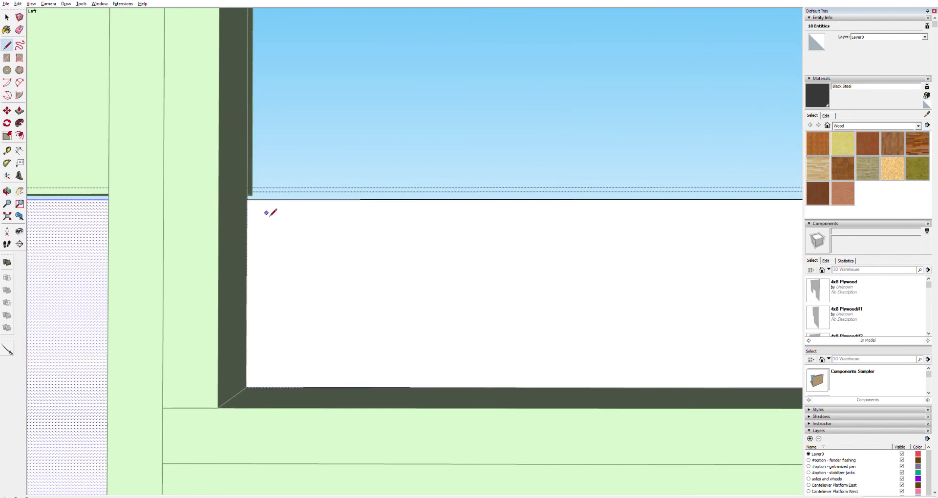
- Cut the outlined window area out of the front lower sheet and close the sheet for editing
{"action": "key", "text": "space"}
{"action": "left_click", "coordinate": [365, 250]}
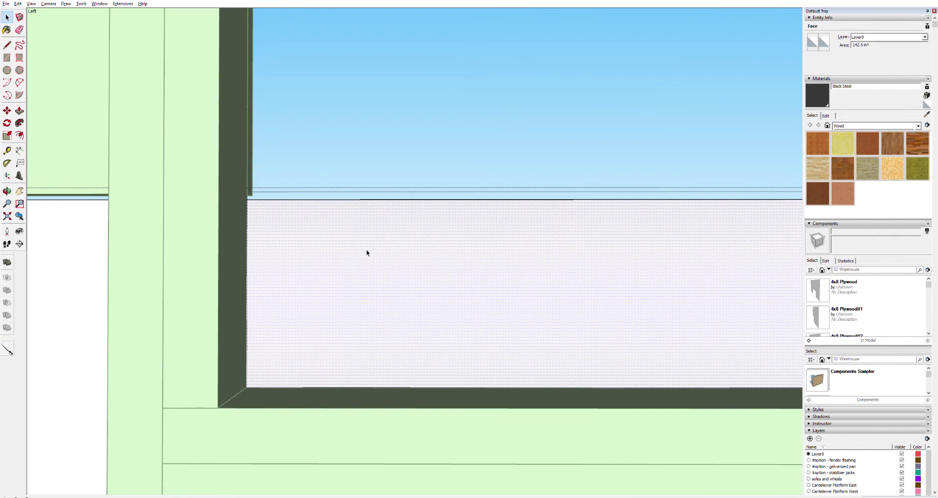
{"action": "key", "text": "p"}
{"action": "key", "text": "Delete"}
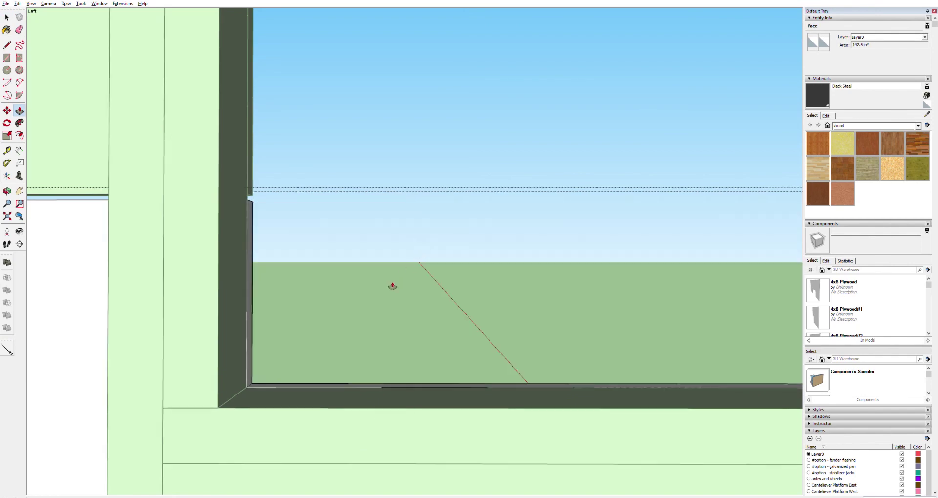
{"action": "scroll", "coordinate": [165, 252], "scroll_direction": "down", "scroll_amount": 2}
{"action": "scroll", "coordinate": [165, 252], "scroll_direction": "down", "scroll_amount": 5}
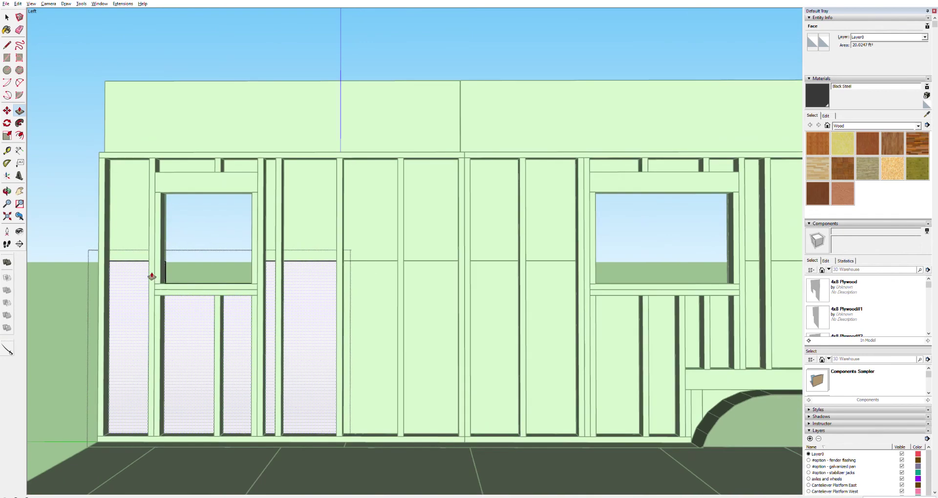
{"action": "key", "text": "space"}
{"action": "left_click", "coordinate": [153, 272]}
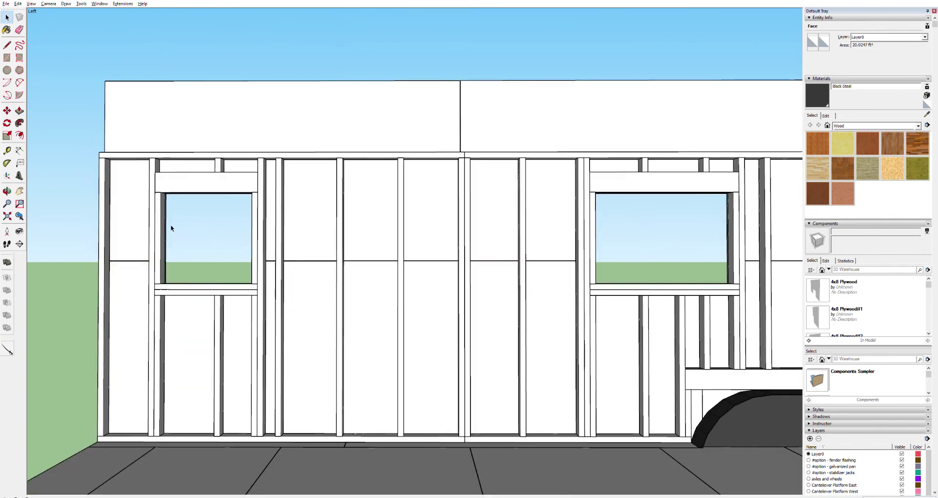
{"action": "left_click", "coordinate": [171, 228]}
- Inspect the sheathed wall from inside and outside, and examine the entry and upper wall groups of the wooden reference frame
{"action": "scroll", "coordinate": [493, 93], "scroll_direction": "down", "scroll_amount": 2}
{"action": "scroll", "coordinate": [497, 245], "scroll_direction": "down", "scroll_amount": 3}
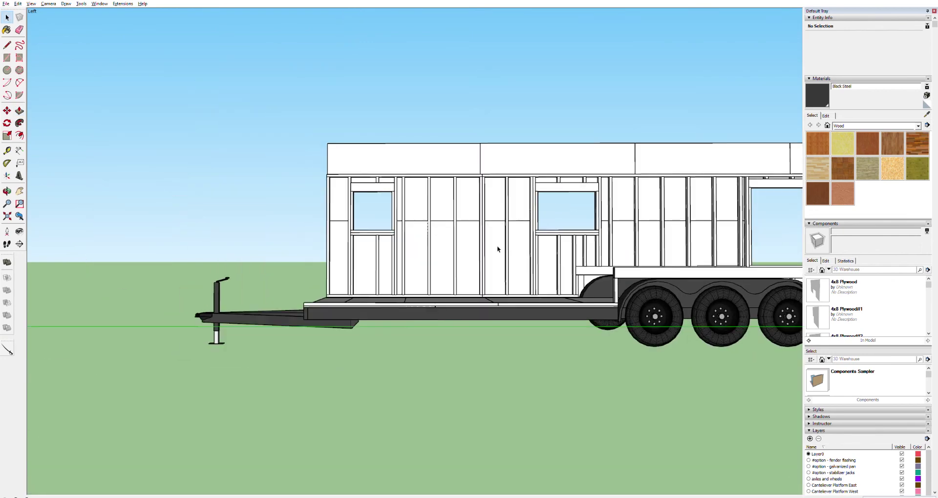
{"action": "middle_click_drag", "start_coordinate": [496, 245], "coordinate": [282, 287]}
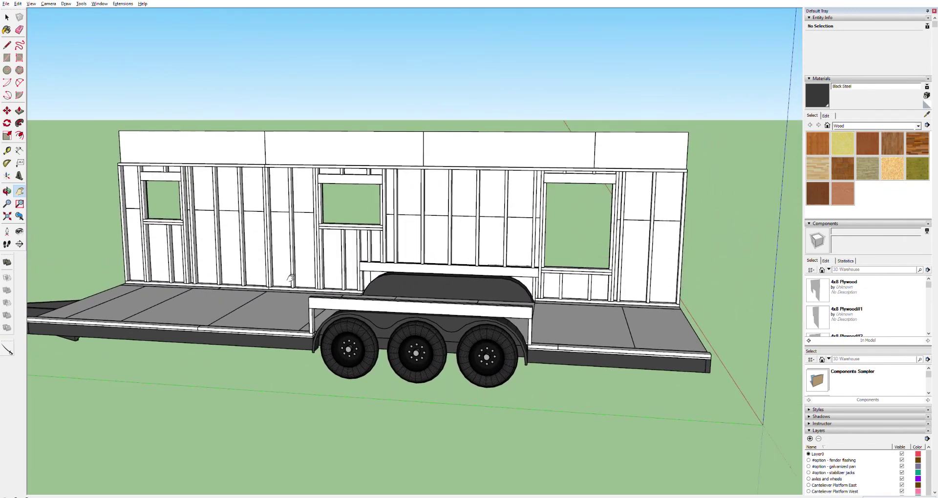
{"action": "middle_click_drag", "start_coordinate": [494, 191], "coordinate": [620, 278]}
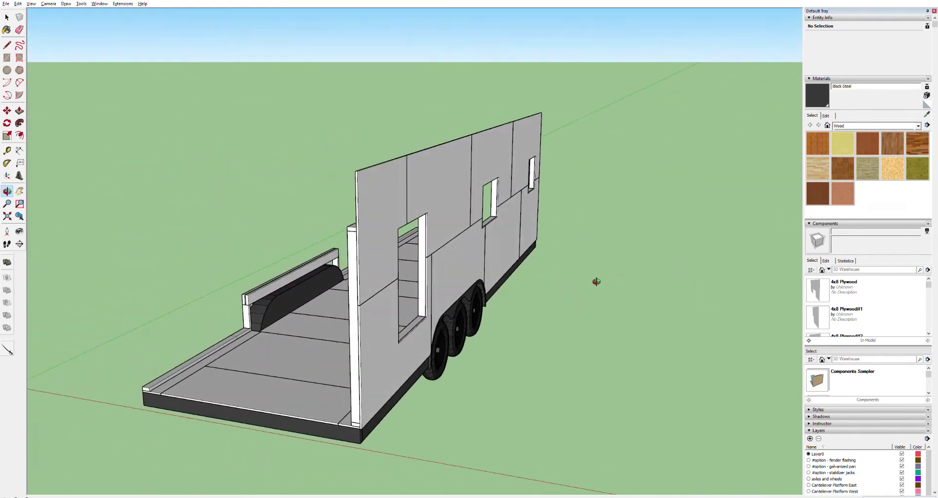
{"action": "middle_click_drag", "start_coordinate": [335, 328], "coordinate": [757, 317]}
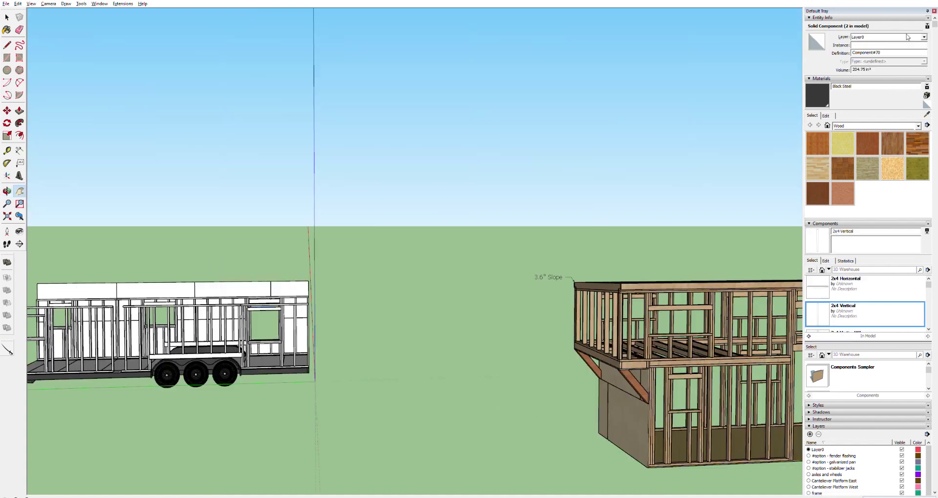
{"action": "middle_click_drag", "start_coordinate": [602, 312], "coordinate": [211, 241]}
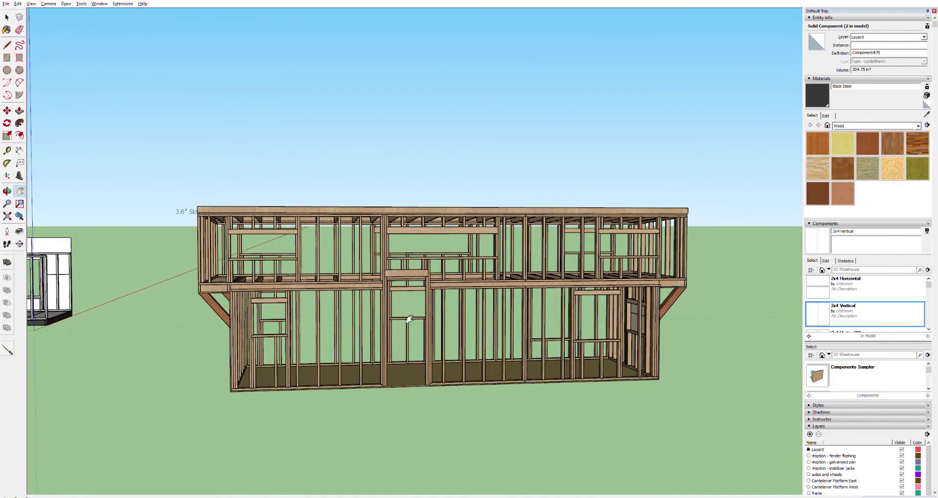
{"action": "key", "text": "space"}
{"action": "left_click", "coordinate": [416, 274]}
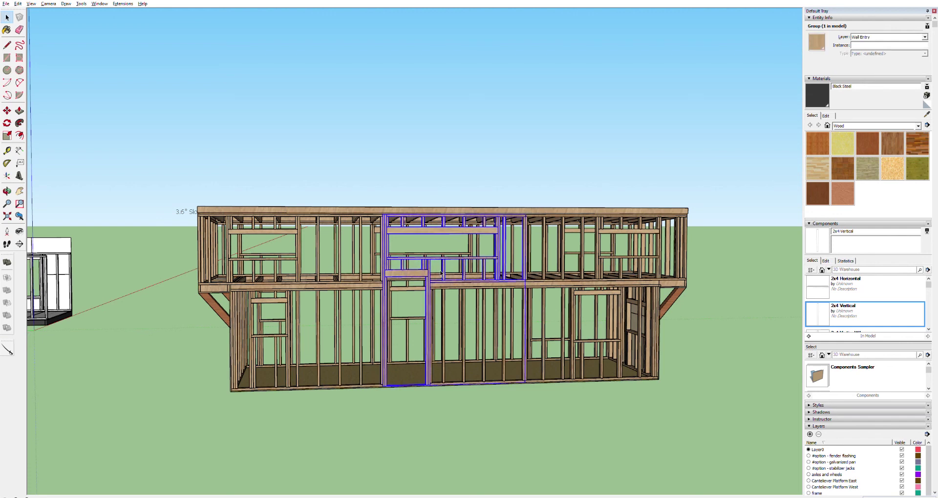
{"action": "left_click", "coordinate": [632, 226]}
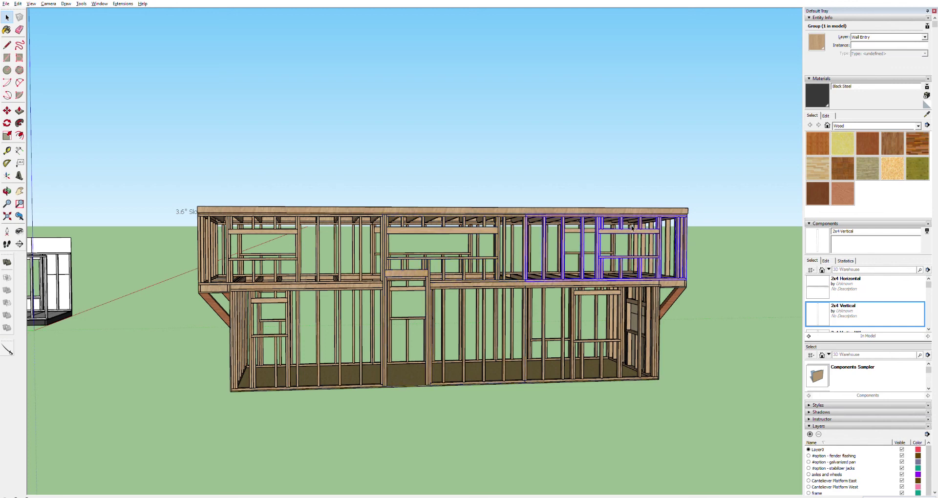
{"action": "left_click", "coordinate": [413, 232]}
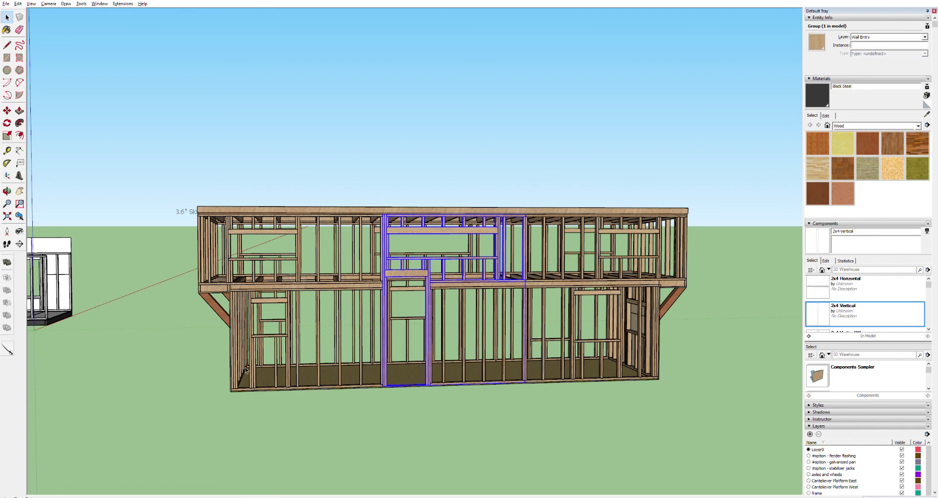
- Examine the unsheathed wall's framing along the trailer, from the front window opening to the rear one
{"action": "key", "text": "h"}
{"action": "left_click_drag", "start_coordinate": [62, 292], "coordinate": [483, 288]}
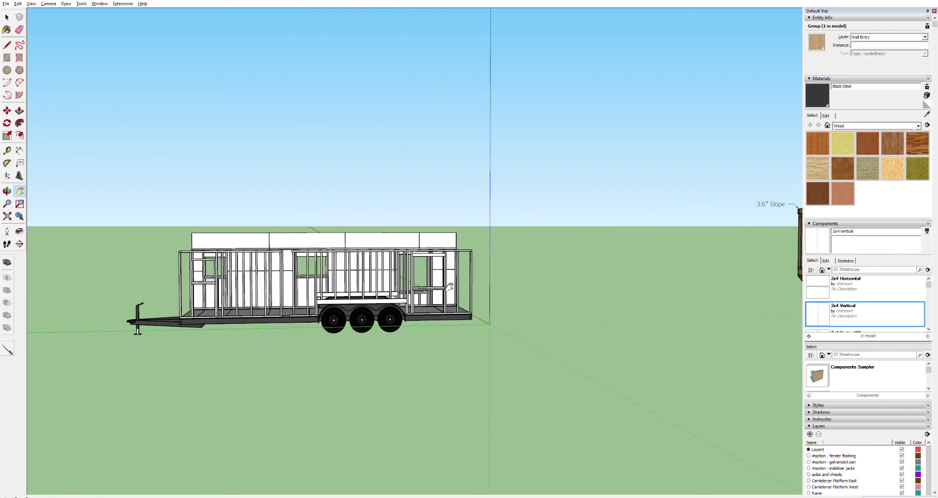
{"action": "scroll", "coordinate": [370, 293], "scroll_direction": "up", "scroll_amount": 2}
{"action": "scroll", "coordinate": [371, 293], "scroll_direction": "up", "scroll_amount": 3}
{"action": "left_click_drag", "start_coordinate": [408, 295], "coordinate": [292, 304]}
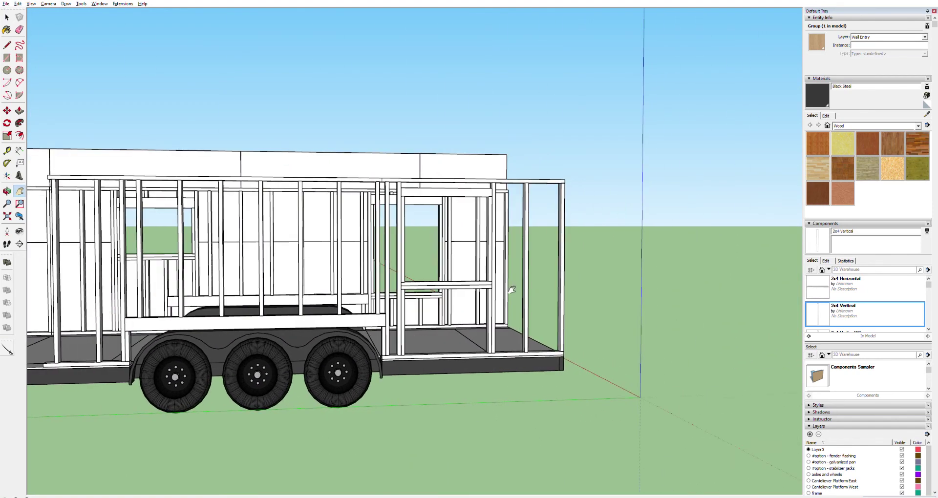
{"action": "left_click_drag", "start_coordinate": [227, 287], "coordinate": [386, 280]}
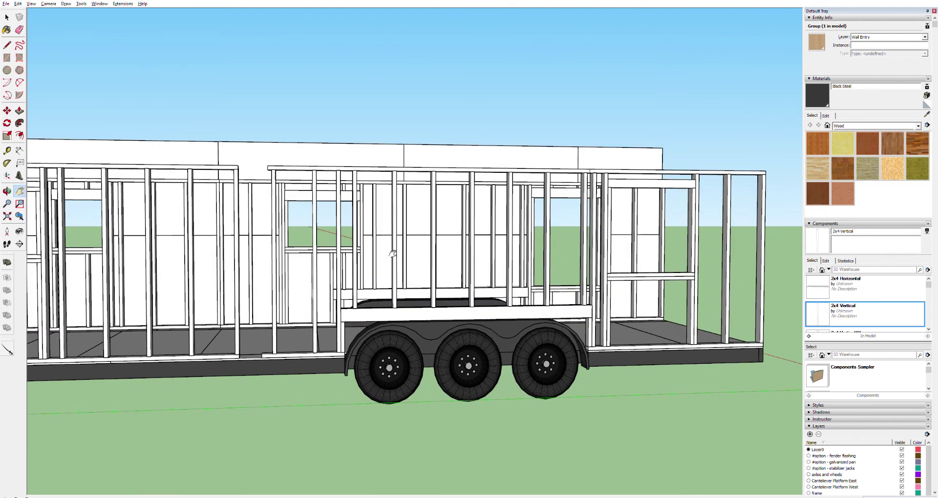
{"action": "left_click_drag", "start_coordinate": [112, 255], "coordinate": [295, 257]}
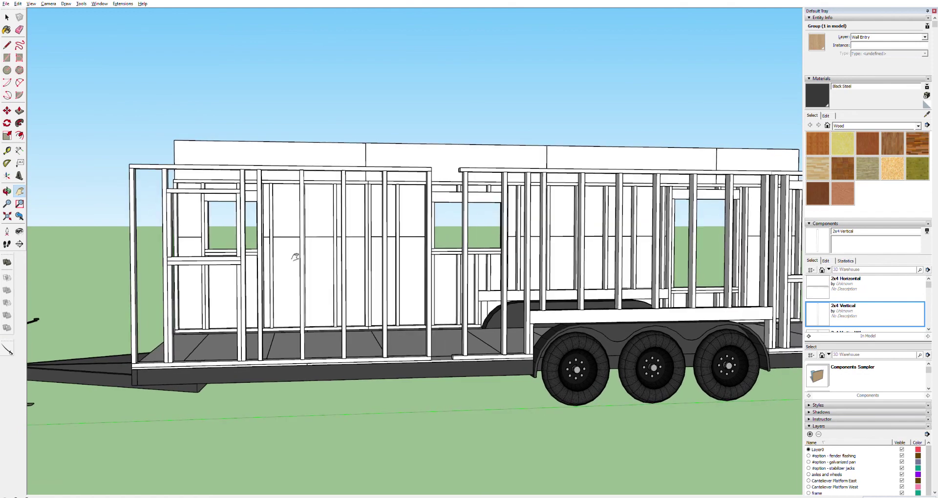
{"action": "left_click_drag", "start_coordinate": [577, 244], "coordinate": [387, 268]}
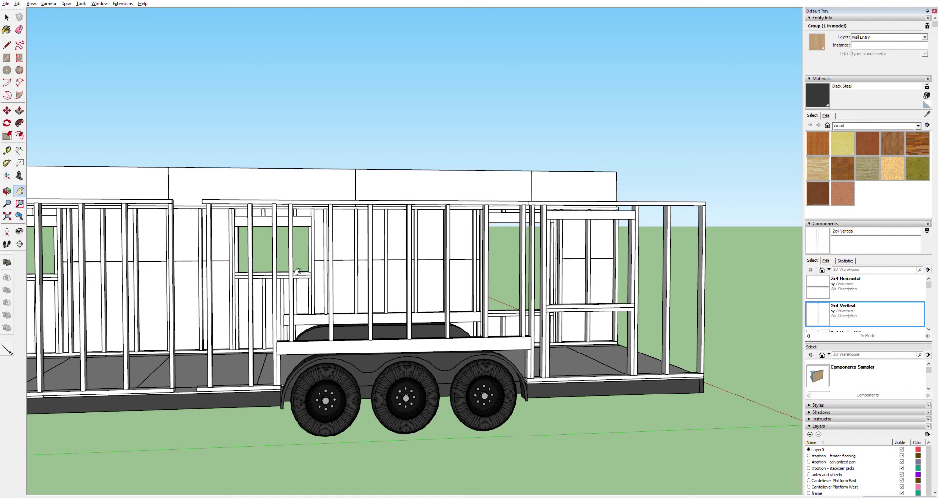
{"action": "scroll", "coordinate": [574, 329], "scroll_direction": "down", "scroll_amount": 3}
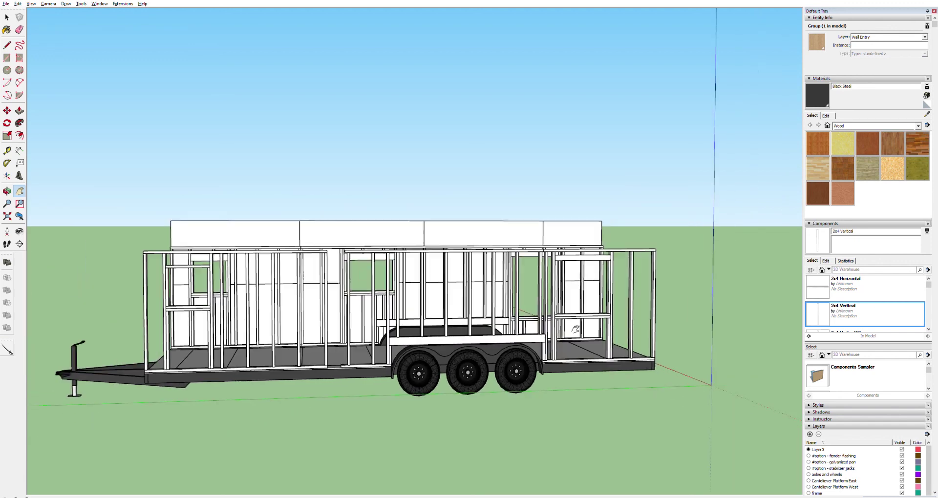
{"action": "scroll", "coordinate": [576, 330], "scroll_direction": "up", "scroll_amount": 4}
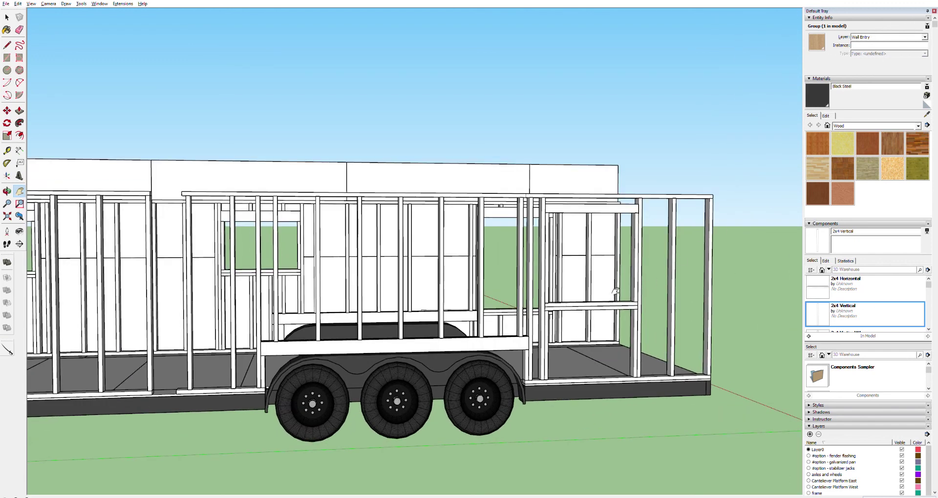
{"action": "scroll", "coordinate": [607, 262], "scroll_direction": "up", "scroll_amount": 5}
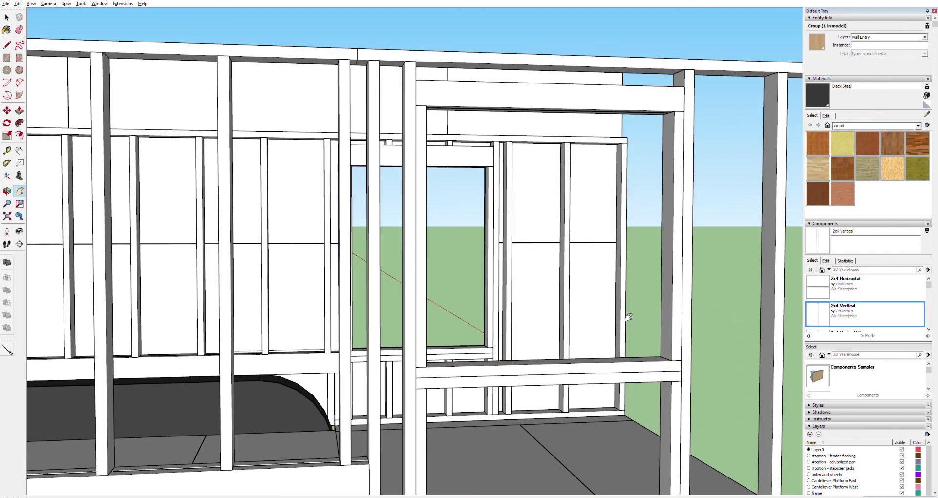
- Measure from the rear window opening's header on the unsheathed wall with the Tape Measure
{"action": "key", "text": "t"}
{"action": "left_click", "coordinate": [628, 409]}
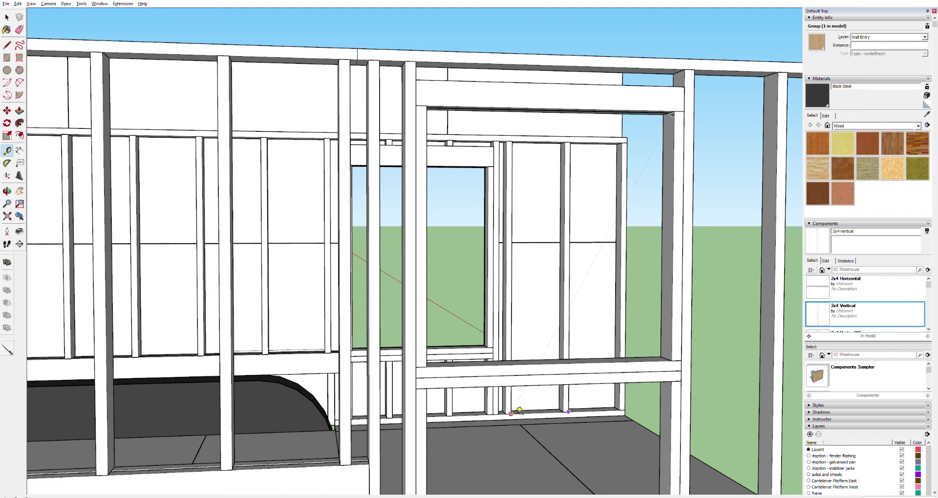
{"action": "scroll", "coordinate": [593, 386], "scroll_direction": "down", "scroll_amount": 5}
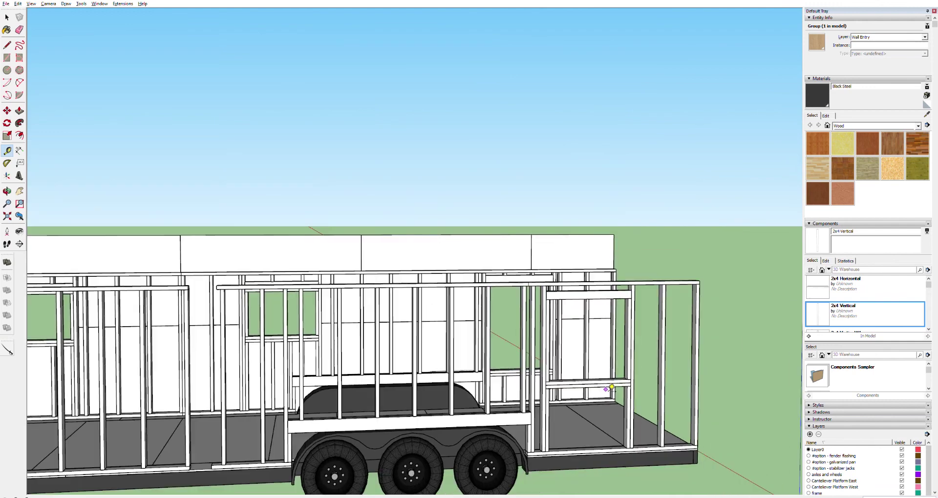
{"action": "scroll", "coordinate": [603, 449], "scroll_direction": "up", "scroll_amount": 6}
{"action": "scroll", "coordinate": [522, 148], "scroll_direction": "up", "scroll_amount": 6}
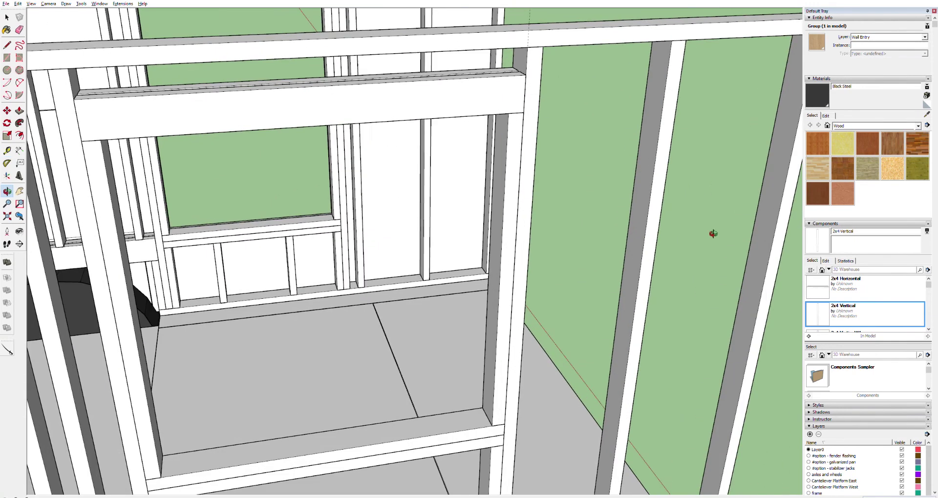
- Fit a short 2x4 vertical between the rear window header and the top plate and copy it along the header with an x2 array
{"action": "left_click", "coordinate": [526, 73]}
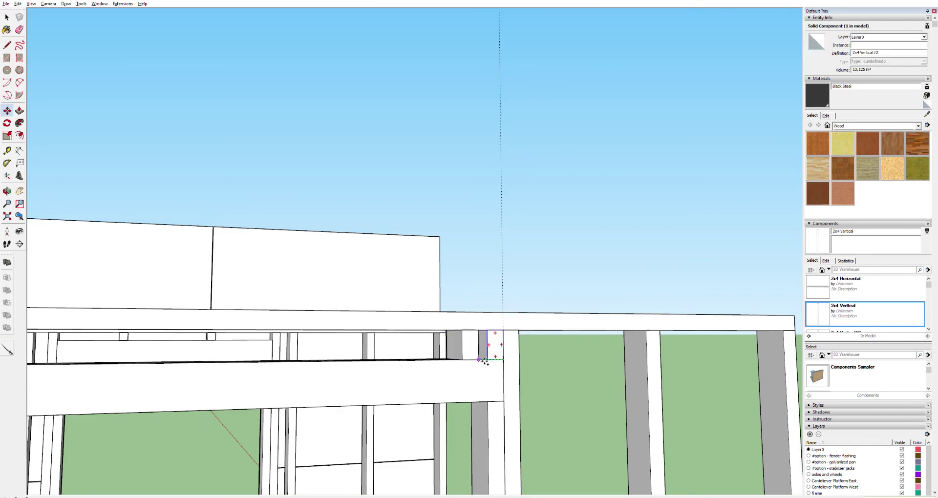
{"action": "left_click", "coordinate": [478, 360]}
{"action": "left_click", "coordinate": [292, 361]}
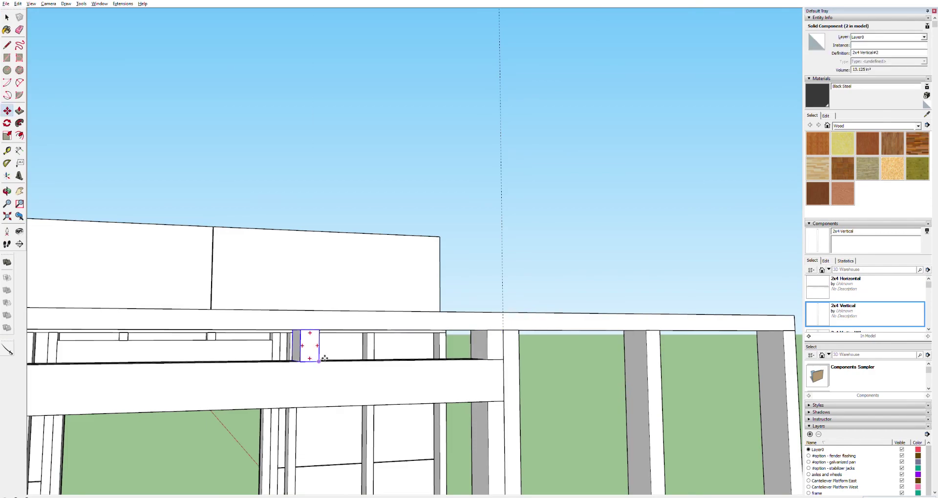
{"action": "type", "text": "x2"}
{"action": "key", "text": "Return"}
{"action": "scroll", "coordinate": [277, 364], "scroll_direction": "down", "scroll_amount": 10}
{"action": "middle_click_drag", "start_coordinate": [274, 342], "coordinate": [234, 426]}
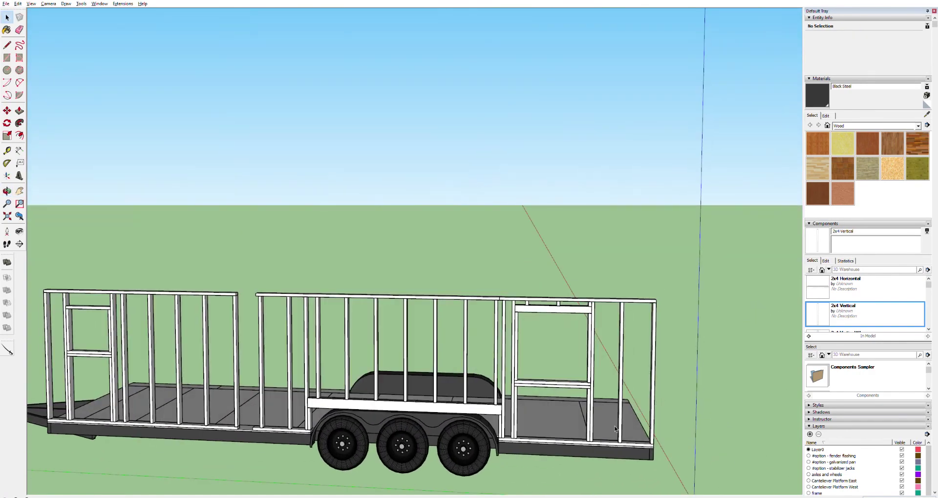
{"action": "scroll", "coordinate": [615, 429], "scroll_direction": "up", "scroll_amount": 3}
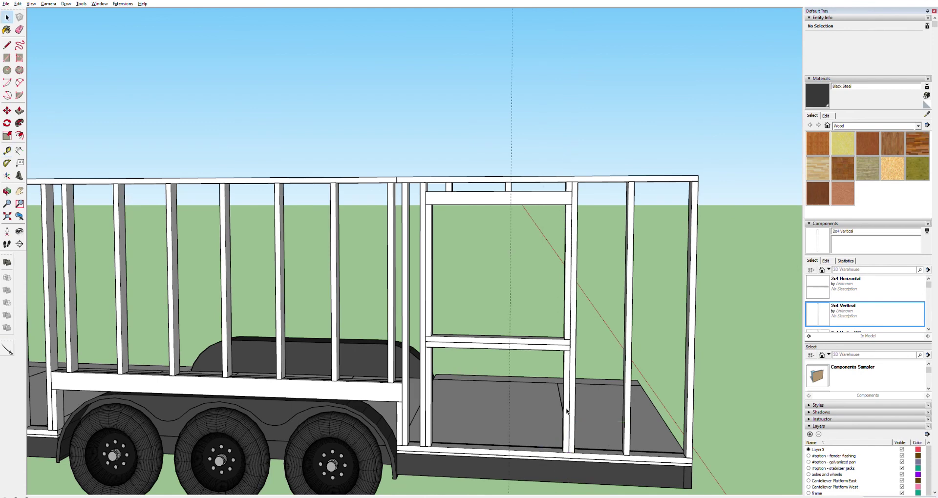
- Copy the short 2x4 vertical beneath the rear window sill to two further positions, in line with the short verticals above the header
{"action": "left_click", "coordinate": [566, 411]}
{"action": "key", "text": "m"}
{"action": "left_click", "coordinate": [569, 350]}
{"action": "key", "text": "ctrl"}
{"action": "left_click", "coordinate": [509, 349]}
{"action": "left_click", "coordinate": [509, 349]}
{"action": "left_click", "coordinate": [452, 348]}
{"action": "key", "text": "space"}
- Measure along the framing beside the wheel well and extend the lower plate toward the adjoining wall section with Push/Pull
{"action": "key", "text": "t"}
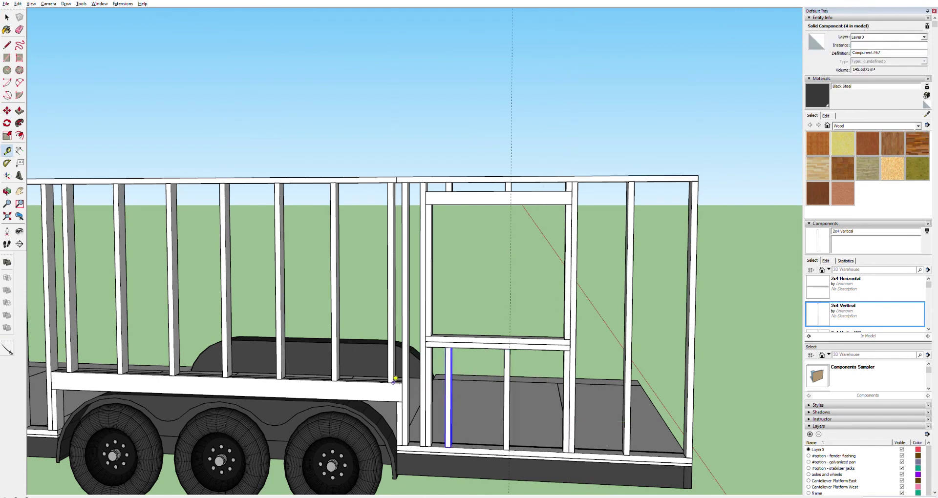
{"action": "middle_click_drag", "start_coordinate": [285, 380], "coordinate": [414, 403], "text": "shift"}
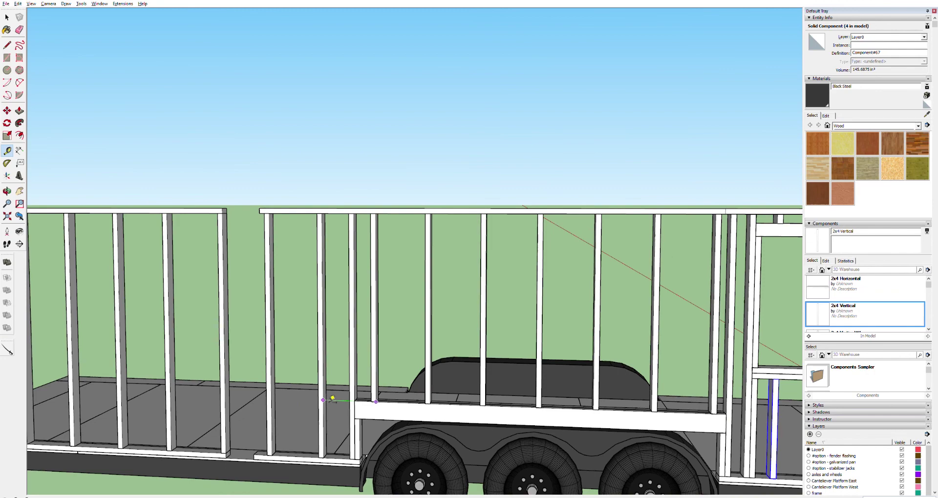
{"action": "left_click", "coordinate": [324, 401]}
{"action": "middle_click_drag", "start_coordinate": [264, 454], "coordinate": [342, 395]}
{"action": "key", "text": "space"}
{"action": "double_click", "coordinate": [362, 423]}
{"action": "key", "text": "p"}
{"action": "left_click", "coordinate": [330, 426]}
{"action": "left_click", "coordinate": [273, 441]}
- Extend the end of the top plate with Push/Pull to meet the adjoining wall section's top plate
{"action": "scroll", "coordinate": [312, 198], "scroll_direction": "up", "scroll_amount": 5}
{"action": "double_click", "coordinate": [303, 193]}
{"action": "key", "text": "p"}
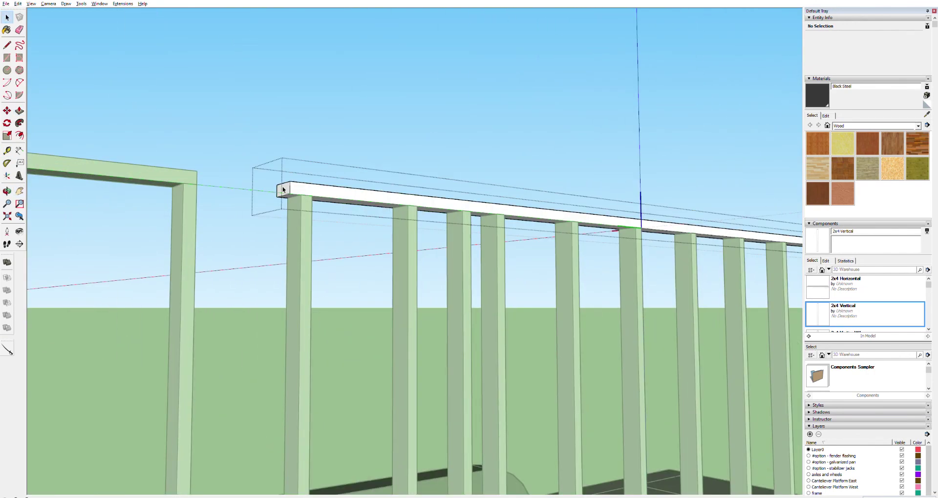
{"action": "left_click", "coordinate": [285, 190]}
{"action": "left_click", "coordinate": [197, 176]}
{"action": "scroll", "coordinate": [265, 259], "scroll_direction": "down", "scroll_amount": 5}
{"action": "key", "text": "space"}
- Measure the stud spacing at the plate joint ahead of the wheel well and copy a full-height stud into place there
{"action": "key", "text": "t"}
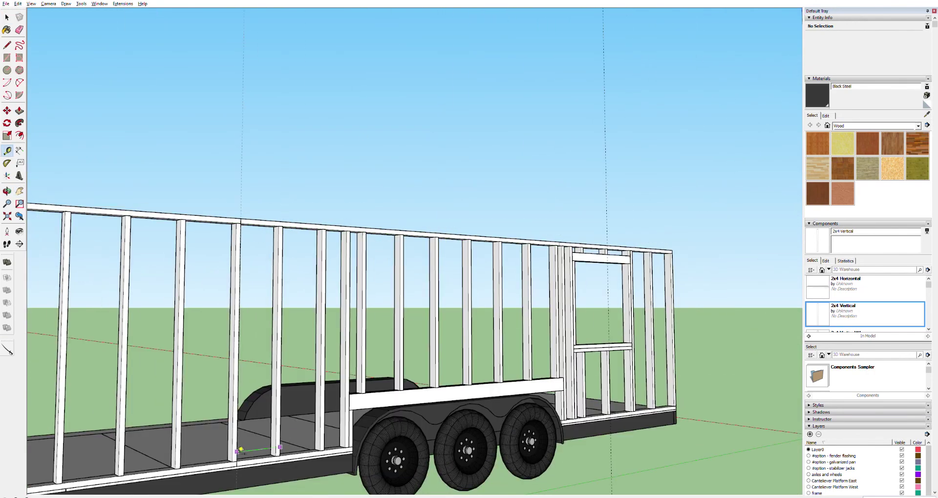
{"action": "scroll", "coordinate": [286, 444], "scroll_direction": "down", "scroll_amount": 5}
{"action": "scroll", "coordinate": [259, 425], "scroll_direction": "up", "scroll_amount": 8}
{"action": "key", "text": "space"}
{"action": "left_click", "coordinate": [253, 421]}
{"action": "key", "text": "m"}
{"action": "key", "text": "ctrl"}
{"action": "left_click", "coordinate": [252, 441]}
{"action": "left_click", "coordinate": [194, 443]}
- Measure along the bottom plate of the wooden reference frame from its corner to compare the stud layout
{"action": "scroll", "coordinate": [276, 402], "scroll_direction": "down", "scroll_amount": 8}
{"action": "scroll", "coordinate": [545, 431], "scroll_direction": "up", "scroll_amount": 8}
{"action": "key", "text": "t"}
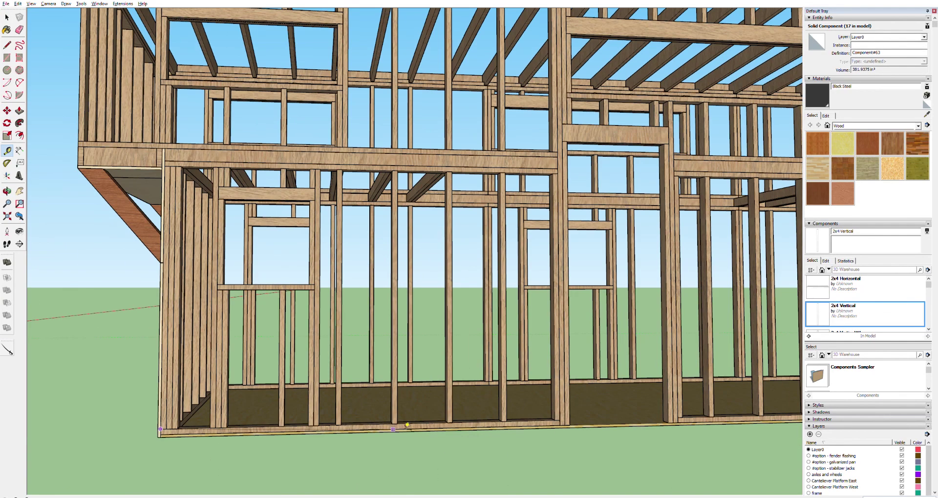
{"action": "middle_click_drag", "start_coordinate": [277, 360], "coordinate": [336, 338], "text": "shift"}
{"action": "scroll", "coordinate": [336, 338], "scroll_direction": "up", "scroll_amount": 3}
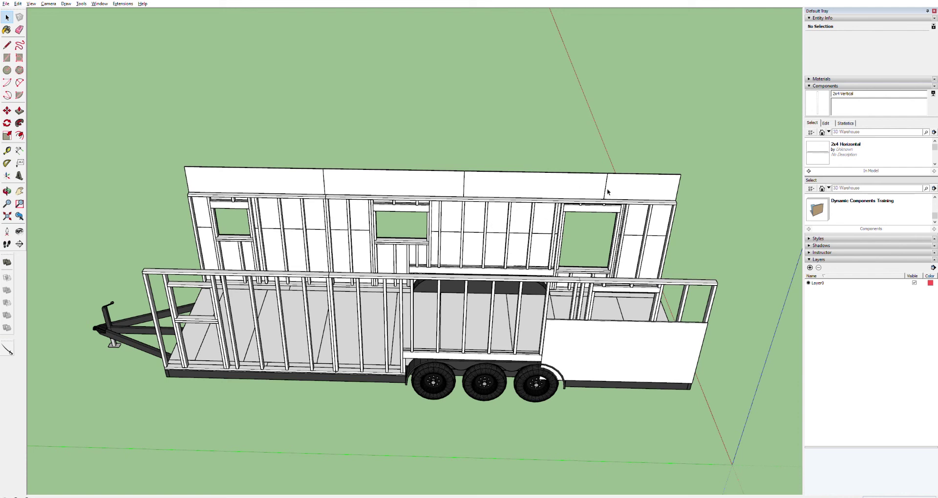
- Select the fully sheathed wall's framing and plywood and add a new layer named Wall 1
{"action": "left_click_drag", "start_coordinate": [487, 226], "coordinate": [150, 247]}
{"action": "left_click_drag", "start_coordinate": [121, 261], "coordinate": [122, 261]}
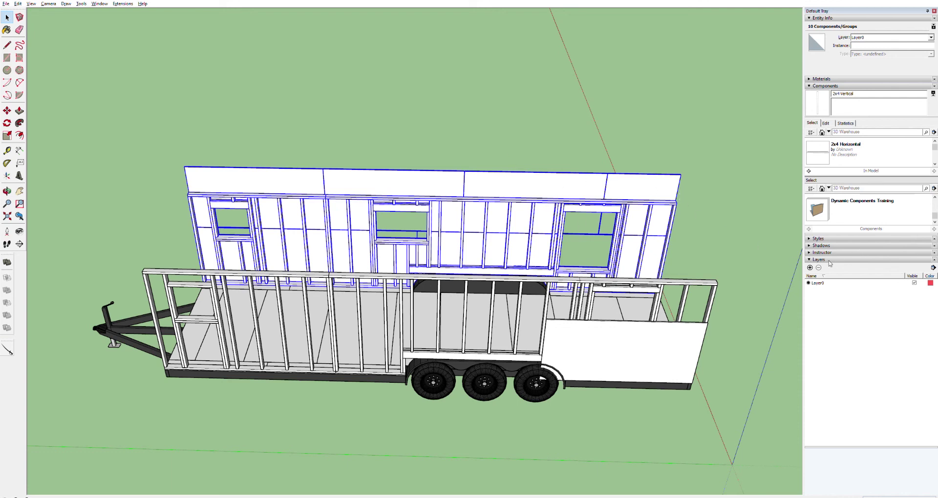
{"action": "left_click", "coordinate": [810, 268]}
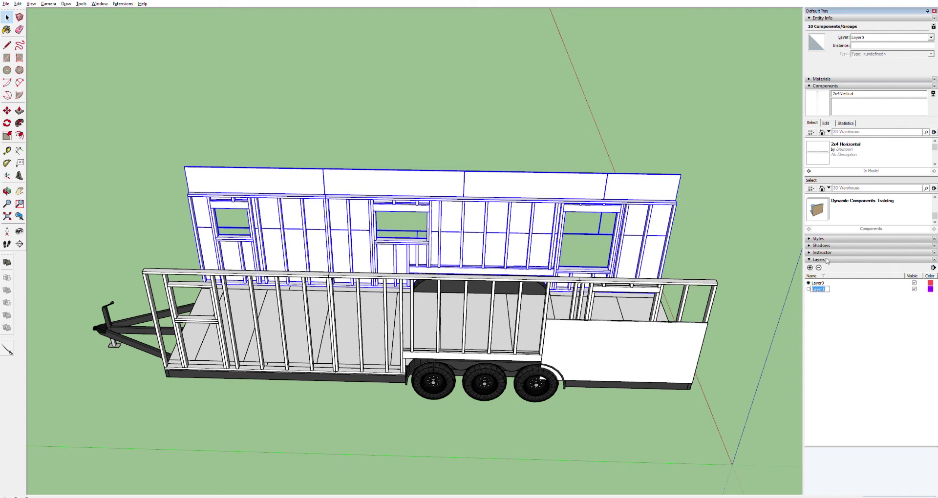
{"action": "type", "text": "Wall 1"}
{"action": "key", "text": "Return"}
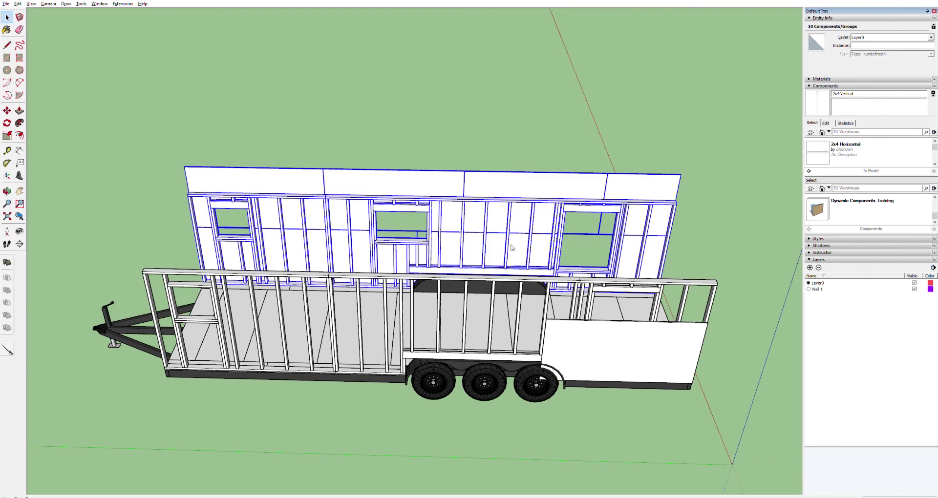
- Group the selected framing and plywood of the sheathed wall and assign the group to the Wall 1 layer
{"action": "left_click", "coordinate": [514, 266]}
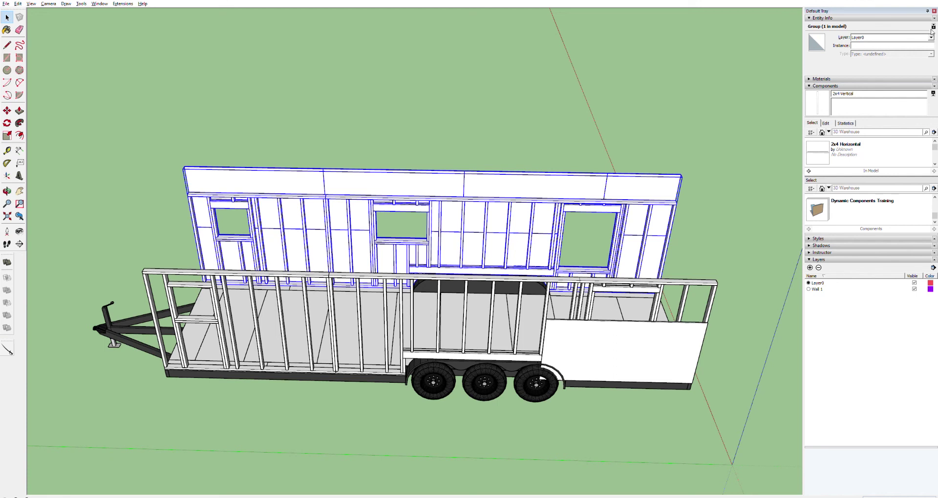
{"action": "left_click", "coordinate": [899, 44]}
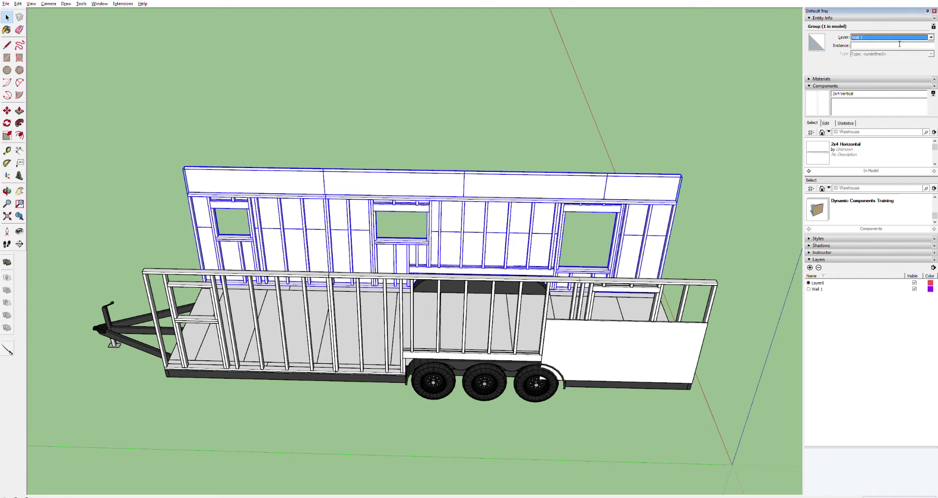
- Toggle the visibility of the Wall 1 layer off and on repeatedly to check which geometry it controls
{"action": "left_click", "coordinate": [914, 288]}
{"action": "left_click", "coordinate": [914, 288]}
{"action": "left_click", "coordinate": [914, 288]}
{"action": "left_click", "coordinate": [914, 288]}
{"action": "left_click", "coordinate": [914, 287]}
{"action": "left_click", "coordinate": [914, 287]}
{"action": "left_click", "coordinate": [915, 287]}
{"action": "left_click", "coordinate": [914, 287]}
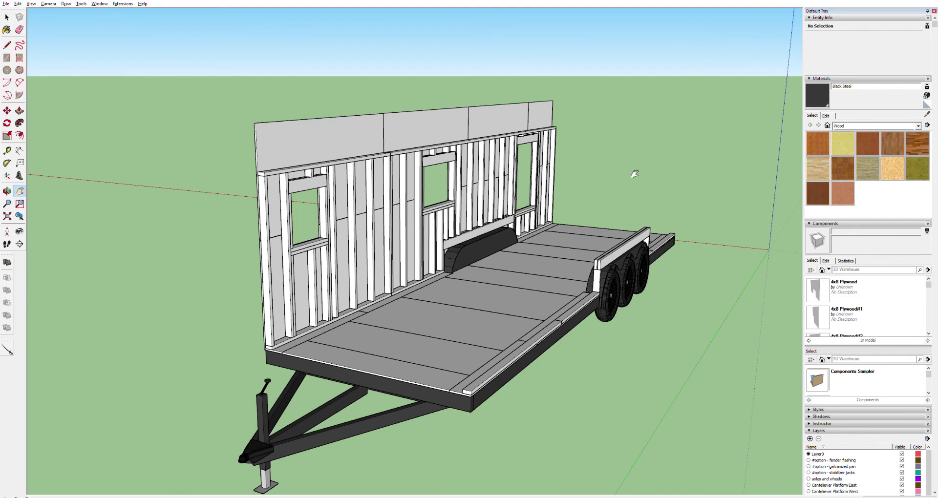
- Unhide the stud framing of the second long wall, opposite the sheathed one
{"action": "left_click_drag", "start_coordinate": [428, 314], "coordinate": [442, 293]}
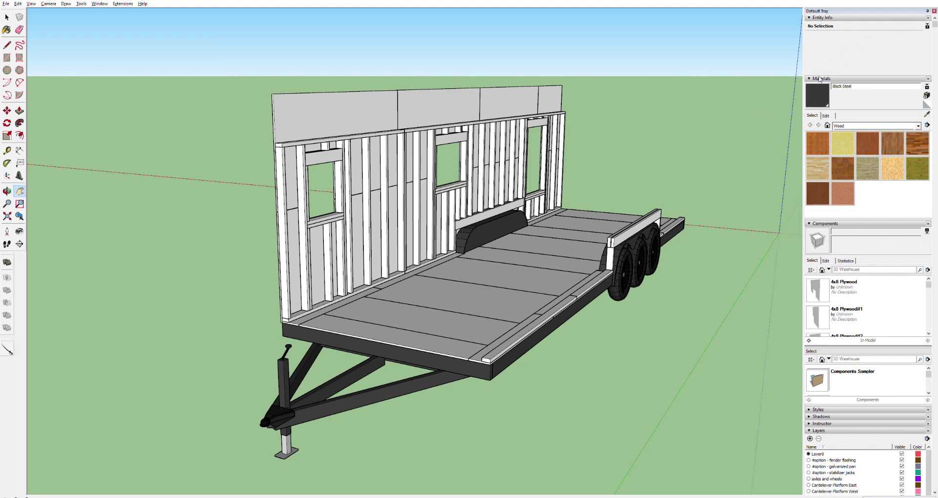
{"action": "left_click_drag", "start_coordinate": [564, 242], "coordinate": [427, 299]}
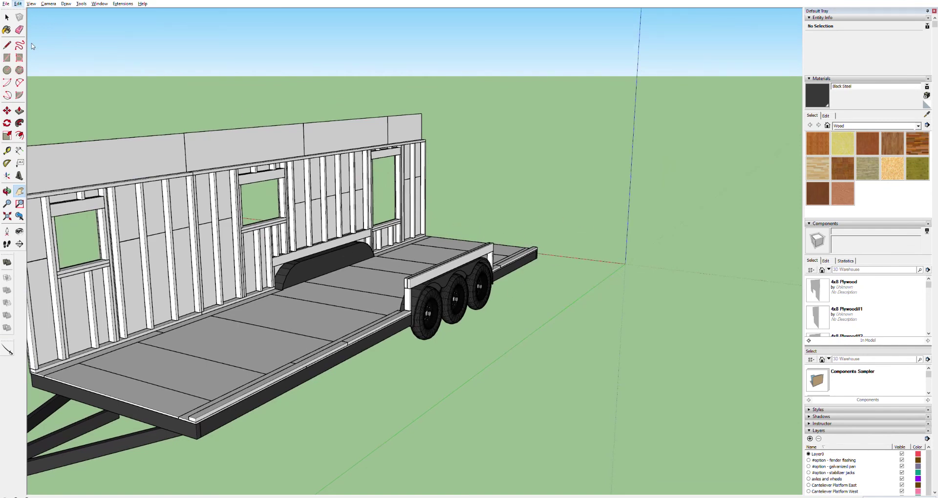
{"action": "left_click", "coordinate": [143, 118]}
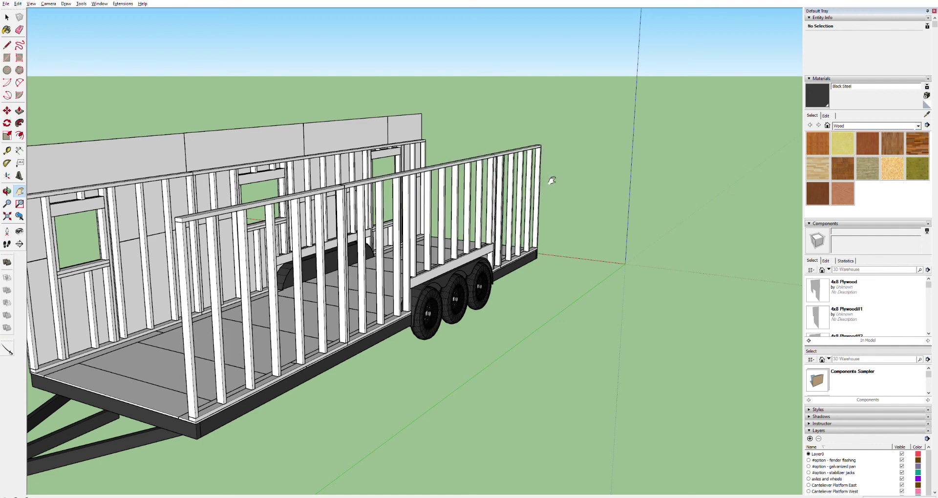
{"action": "key", "text": "o"}
{"action": "left_click_drag", "start_coordinate": [468, 198], "coordinate": [299, 211]}
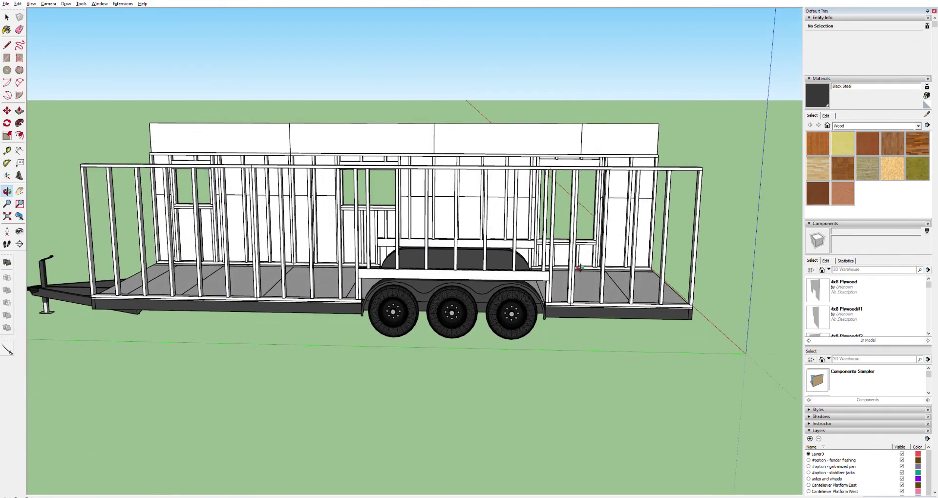
- Select a full-height stud behind the wheel well and examine the wooden reference frame's lower wall for comparison
{"action": "key", "text": "space"}
{"action": "left_click", "coordinate": [604, 268]}
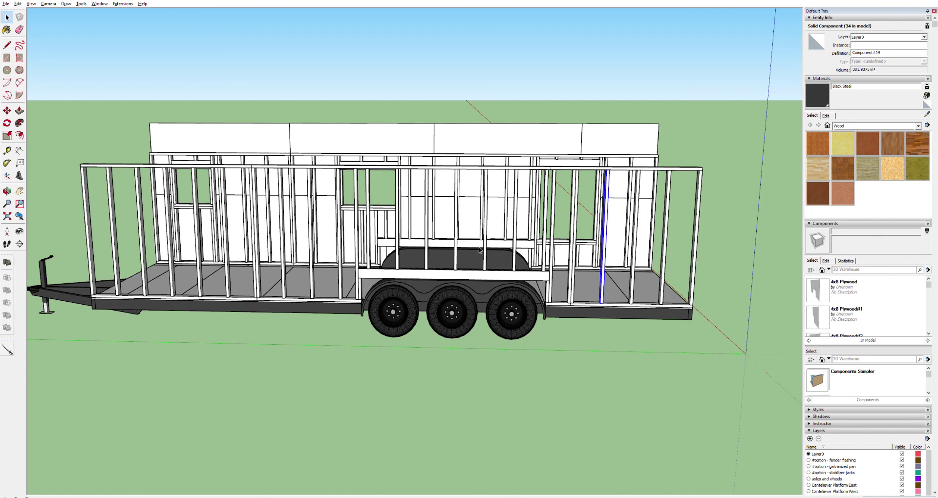
{"action": "scroll", "coordinate": [550, 300], "scroll_direction": "down", "scroll_amount": 10}
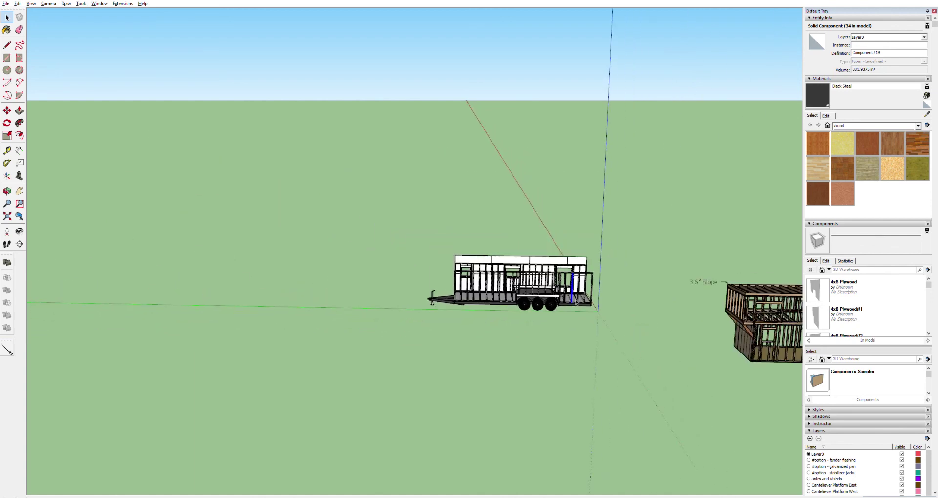
{"action": "scroll", "coordinate": [581, 301], "scroll_direction": "up", "scroll_amount": 6}
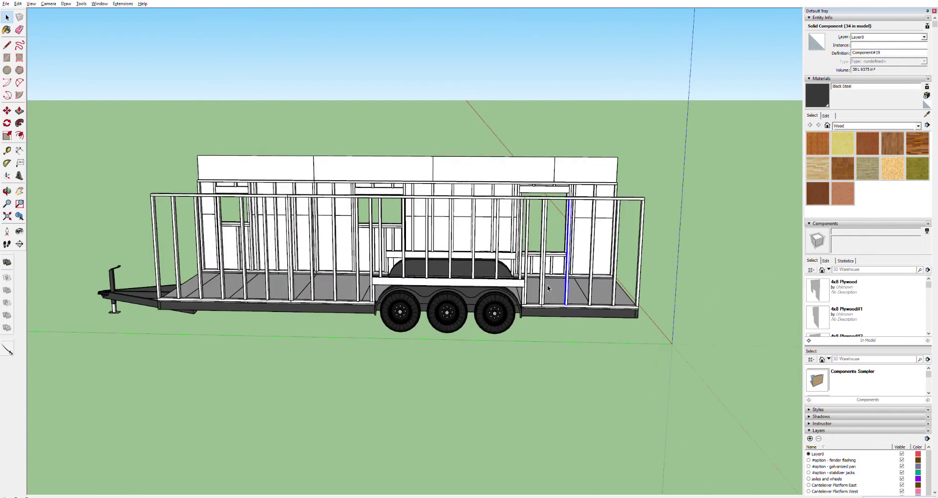
{"action": "key", "text": "h"}
{"action": "left_click_drag", "start_coordinate": [590, 326], "coordinate": [343, 198]}
{"action": "left_click_drag", "start_coordinate": [705, 338], "coordinate": [349, 332]}
{"action": "scroll", "coordinate": [353, 308], "scroll_direction": "down", "scroll_amount": 8}
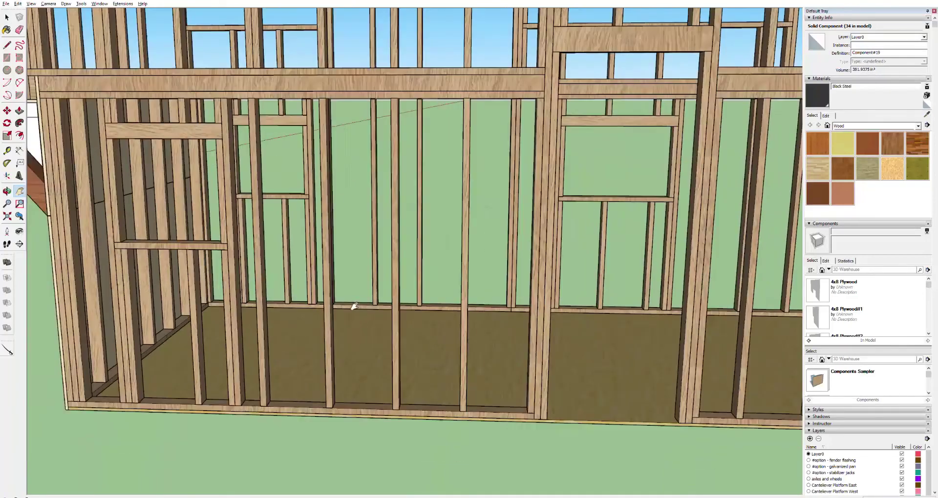
{"action": "scroll", "coordinate": [380, 303], "scroll_direction": "down", "scroll_amount": 2}
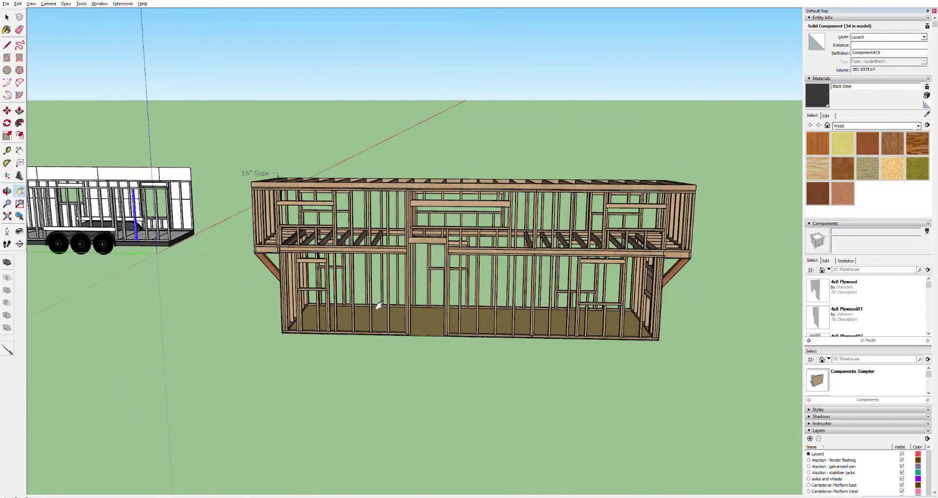
{"action": "scroll", "coordinate": [380, 306], "scroll_direction": "down", "scroll_amount": 2}
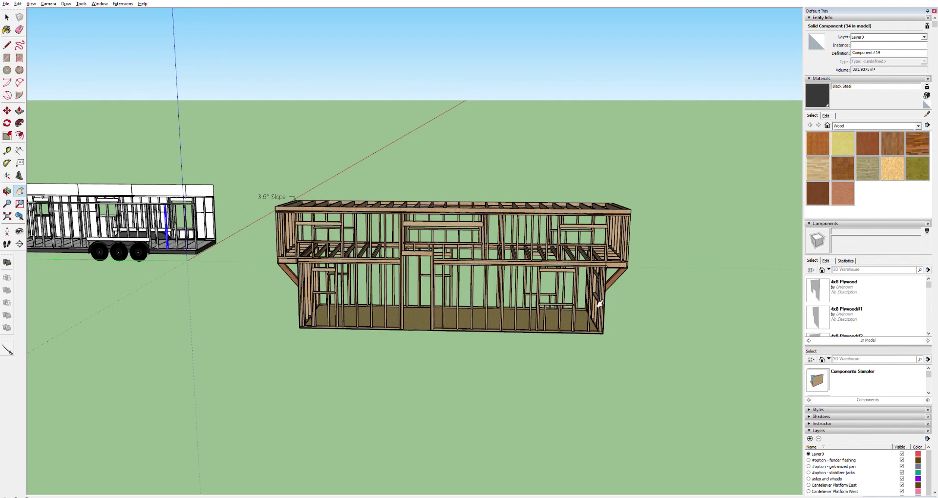
- Measure along the reference frame's bottom plate from its outer corner to the far side of the nearest lower window
{"action": "scroll", "coordinate": [581, 300], "scroll_direction": "up", "scroll_amount": 3}
{"action": "scroll", "coordinate": [578, 299], "scroll_direction": "up", "scroll_amount": 3}
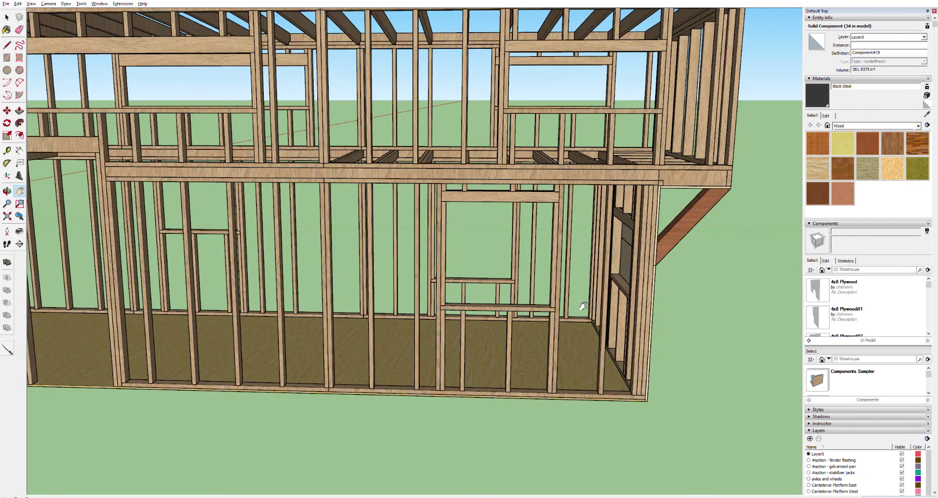
{"action": "key", "text": "t"}
{"action": "left_click", "coordinate": [647, 394]}
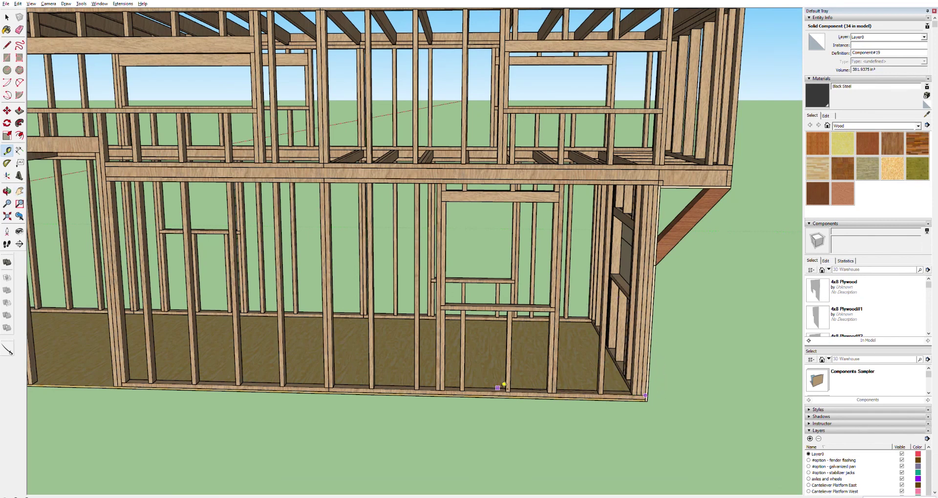
{"action": "left_click", "coordinate": [441, 387]}
- Measure along the trailer wall's bottom plate from the rear corner towards the wheel well
{"action": "scroll", "coordinate": [291, 274], "scroll_direction": "down", "scroll_amount": 5}
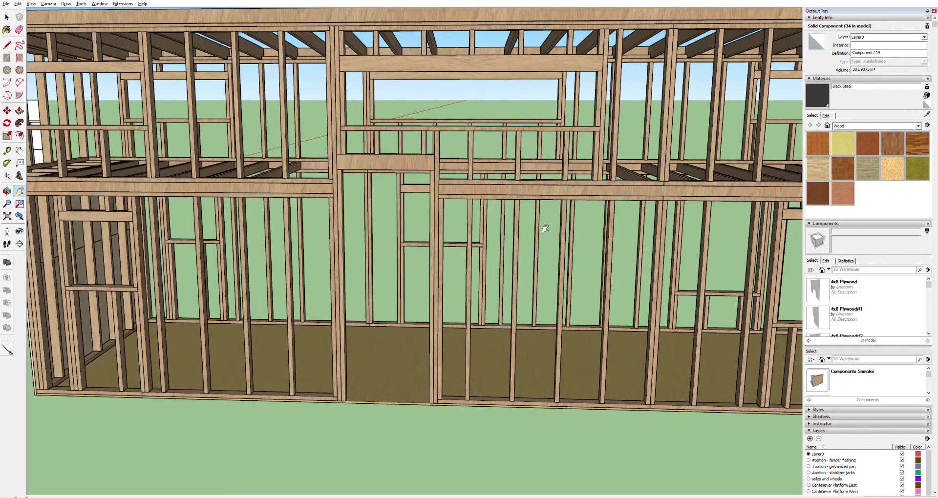
{"action": "middle_click_drag", "start_coordinate": [540, 226], "coordinate": [272, 210]}
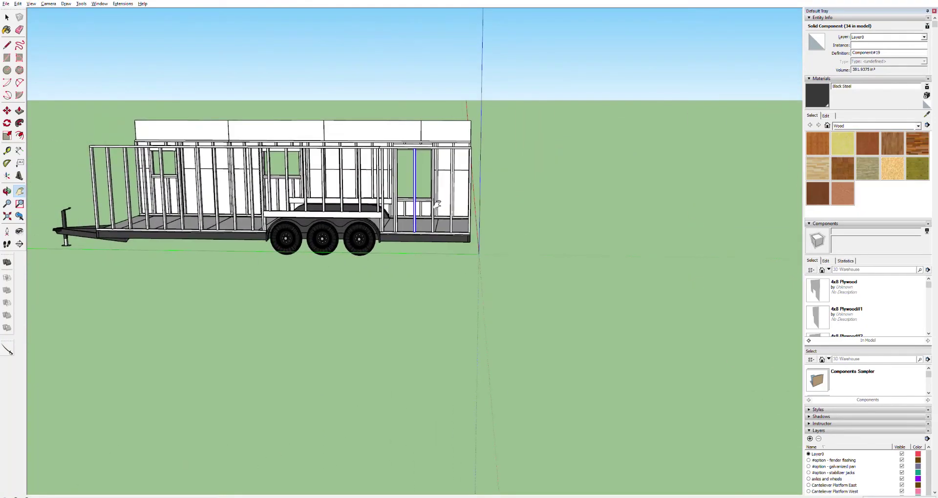
{"action": "scroll", "coordinate": [437, 204], "scroll_direction": "up", "scroll_amount": 5}
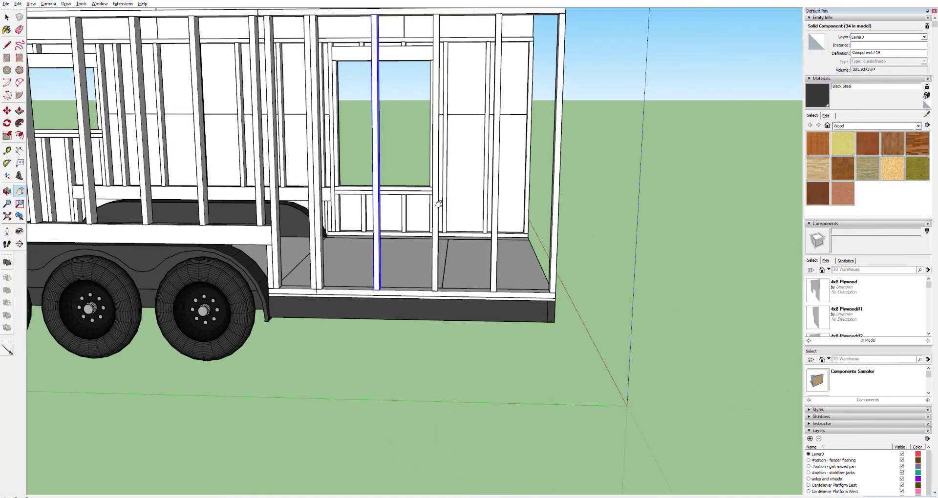
{"action": "key", "text": "t"}
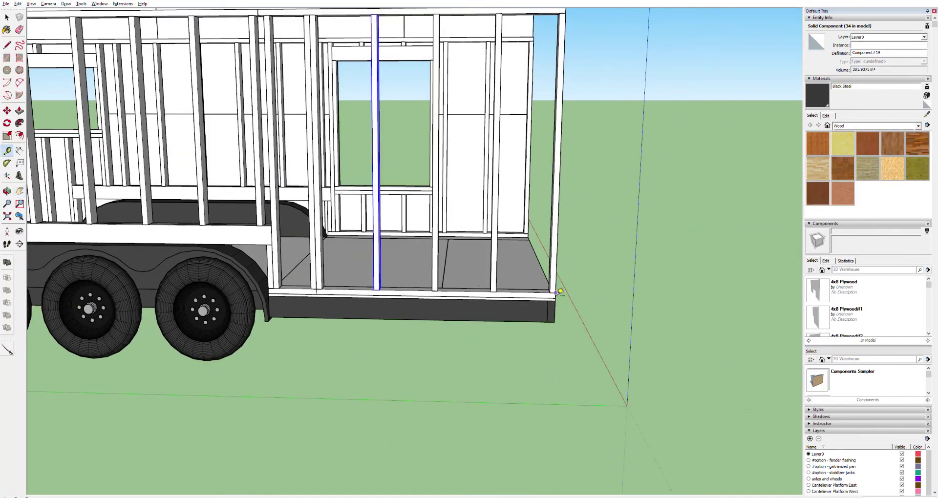
{"action": "left_click", "coordinate": [557, 293]}
{"action": "scroll", "coordinate": [298, 286], "scroll_direction": "down", "scroll_amount": 8}
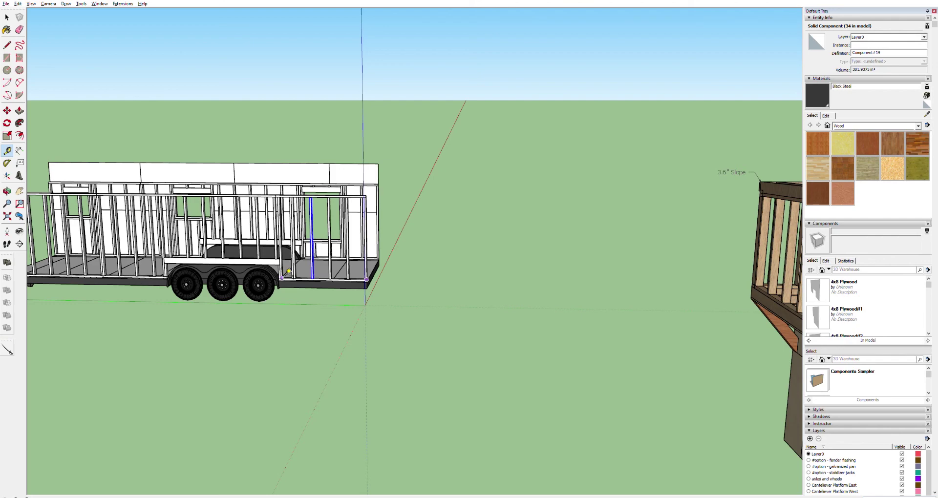
{"action": "scroll", "coordinate": [289, 271], "scroll_direction": "up", "scroll_amount": 3}
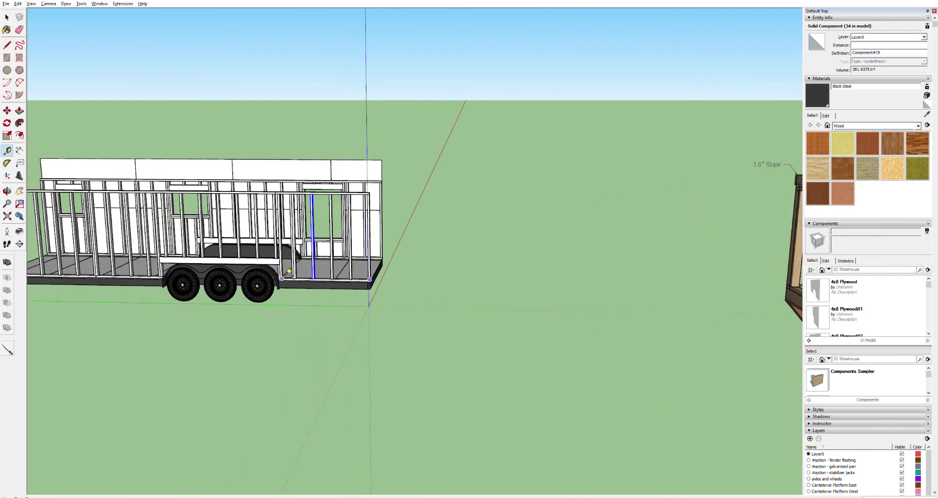
- Examine the trailer wall's stud layout and the reference frame's door, window and header framing side by side
{"action": "key", "text": "h"}
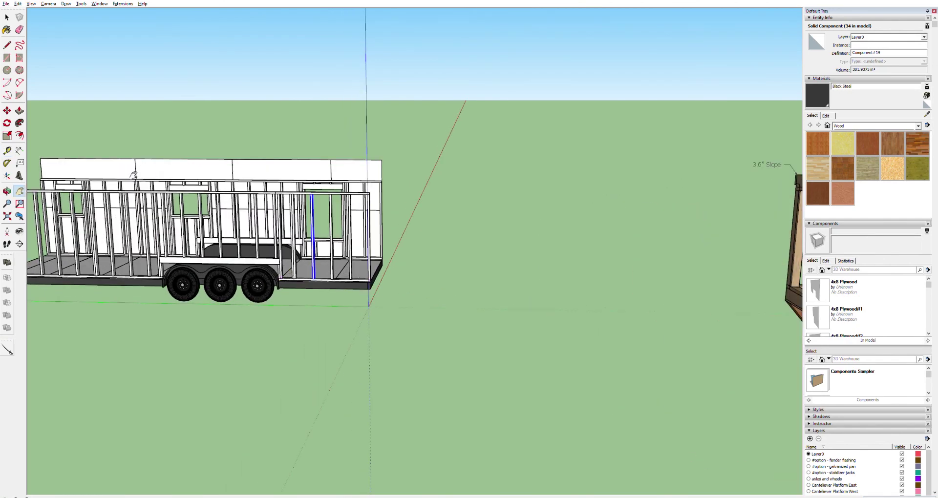
{"action": "left_click_drag", "start_coordinate": [144, 211], "coordinate": [423, 200]}
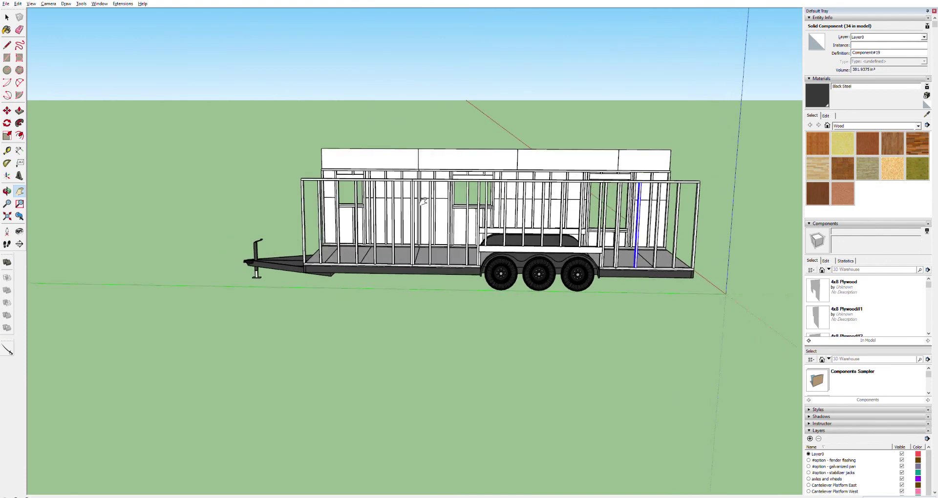
{"action": "scroll", "coordinate": [414, 264], "scroll_direction": "up", "scroll_amount": 5}
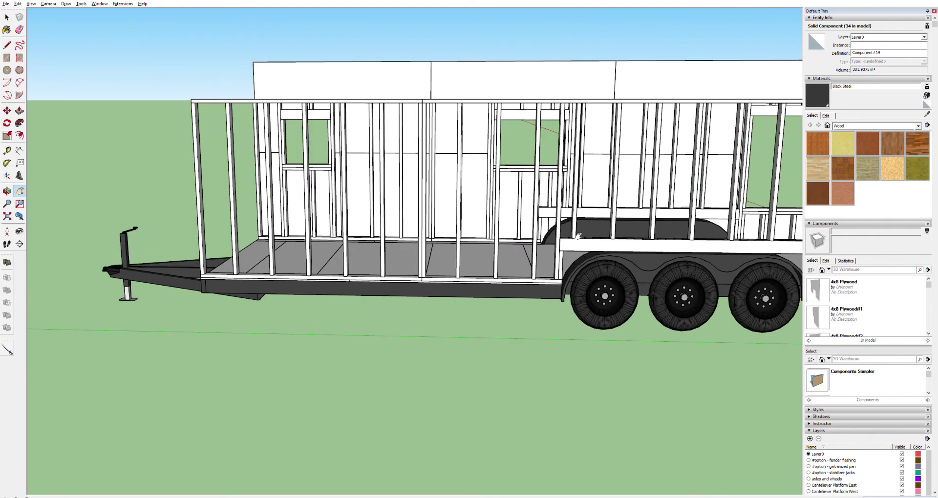
{"action": "left_click_drag", "start_coordinate": [636, 207], "coordinate": [442, 227]}
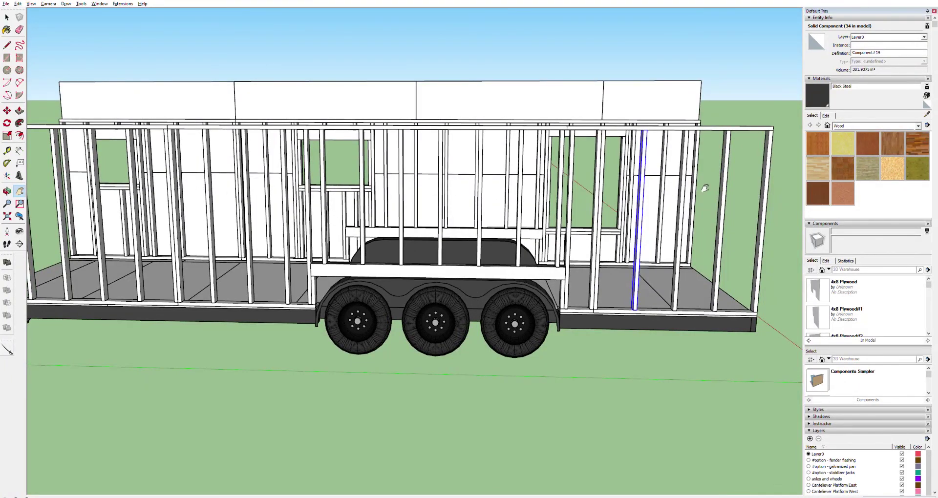
{"action": "left_click_drag", "start_coordinate": [752, 299], "coordinate": [590, 240]}
{"action": "scroll", "coordinate": [590, 240], "scroll_direction": "down", "scroll_amount": 10}
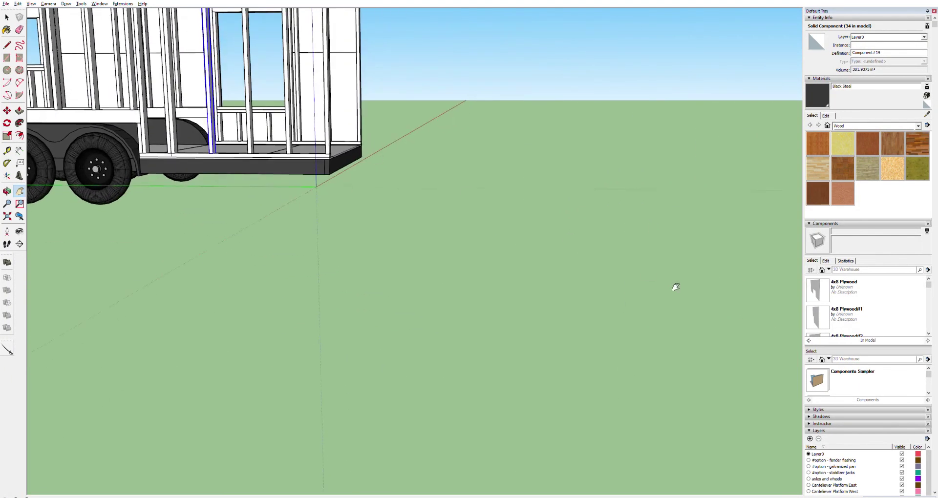
{"action": "left_click_drag", "start_coordinate": [576, 222], "coordinate": [352, 237]}
{"action": "scroll", "coordinate": [352, 237], "scroll_direction": "up", "scroll_amount": 4}
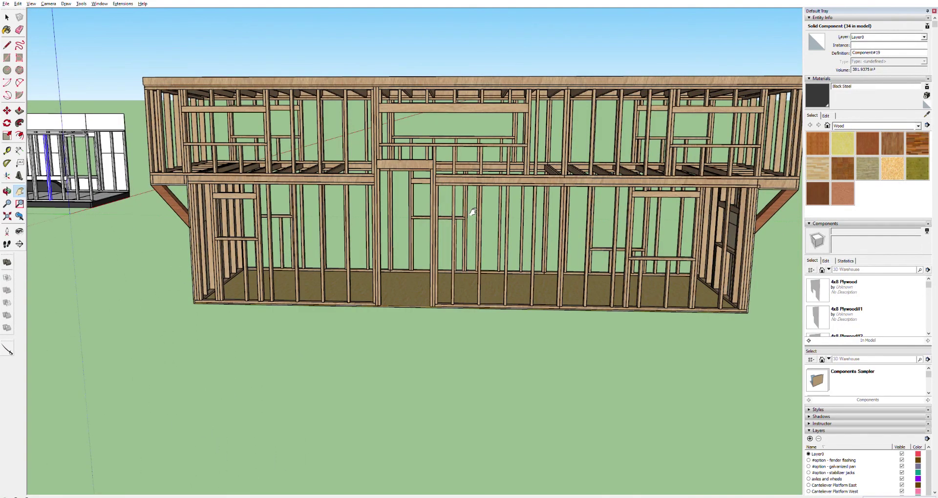
{"action": "scroll", "coordinate": [473, 211], "scroll_direction": "up", "scroll_amount": 3}
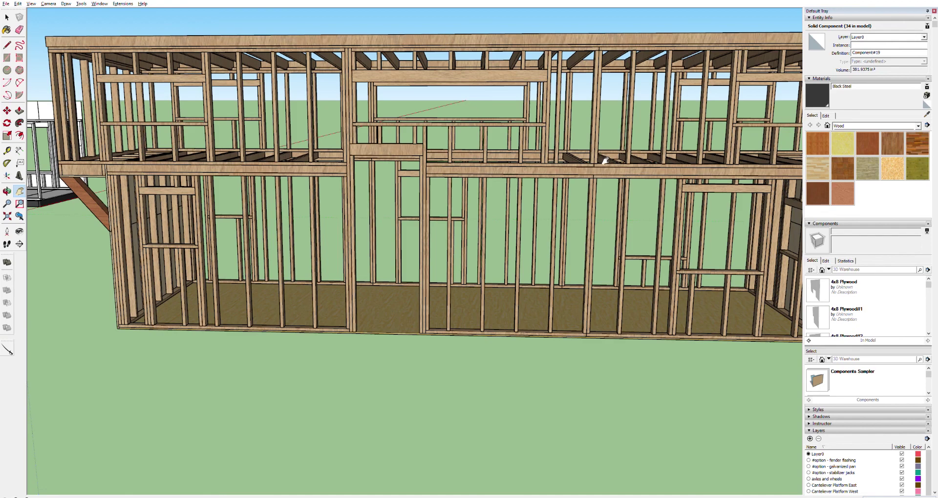
{"action": "middle_click_drag", "start_coordinate": [634, 188], "coordinate": [630, 208]}
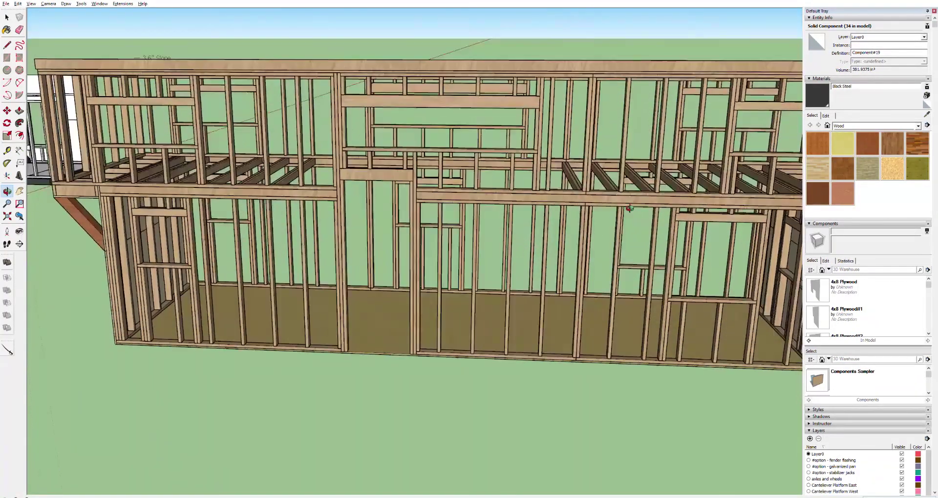
{"action": "middle_click_drag", "start_coordinate": [574, 215], "coordinate": [603, 184]}
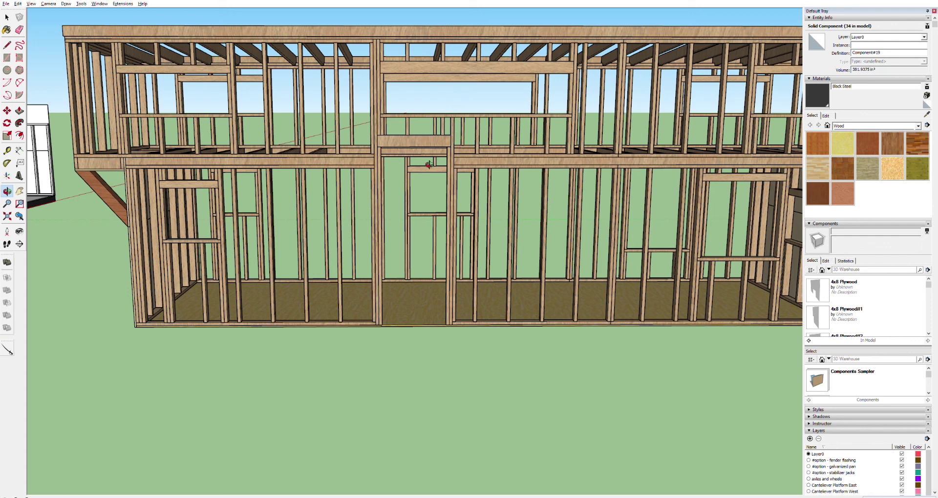
- Select the reference frame's entry wall and lower wall groups in turn to examine how the wall is divided, and clear the selection
{"action": "key", "text": "space"}
{"action": "left_click", "coordinate": [435, 141]}
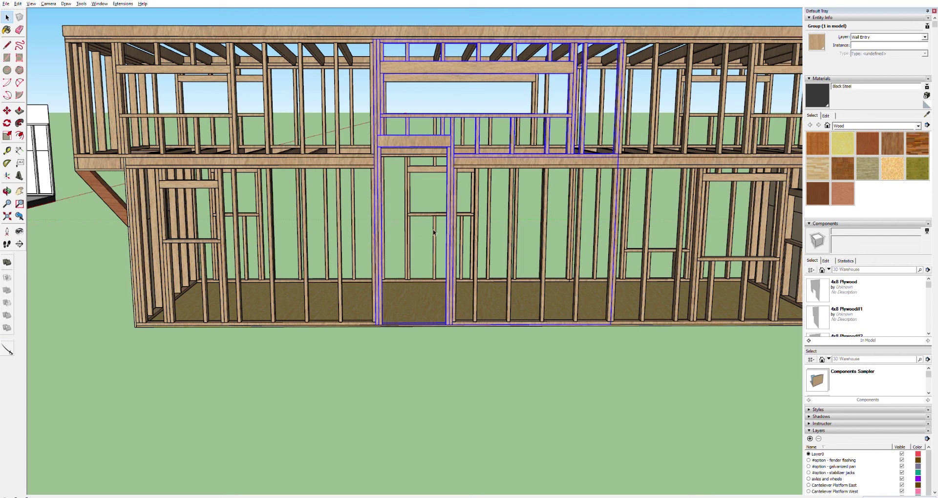
{"action": "left_click", "coordinate": [214, 180]}
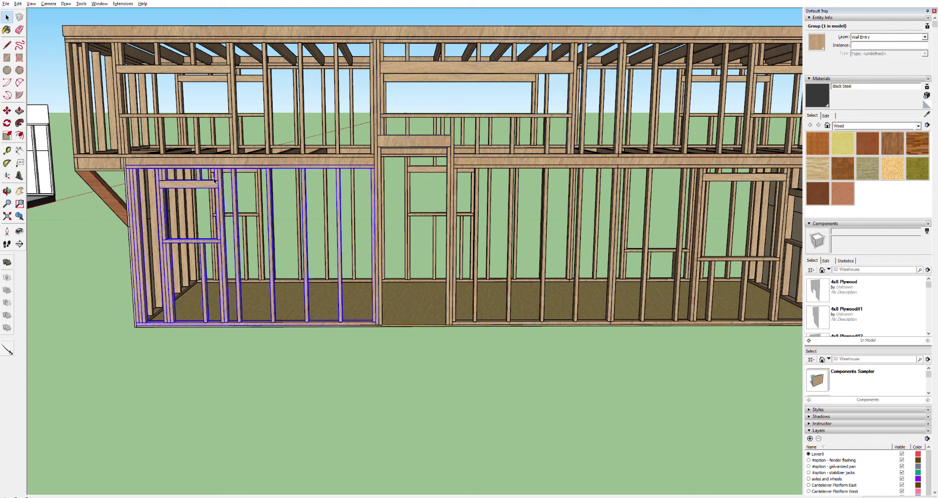
{"action": "left_click", "coordinate": [548, 182]}
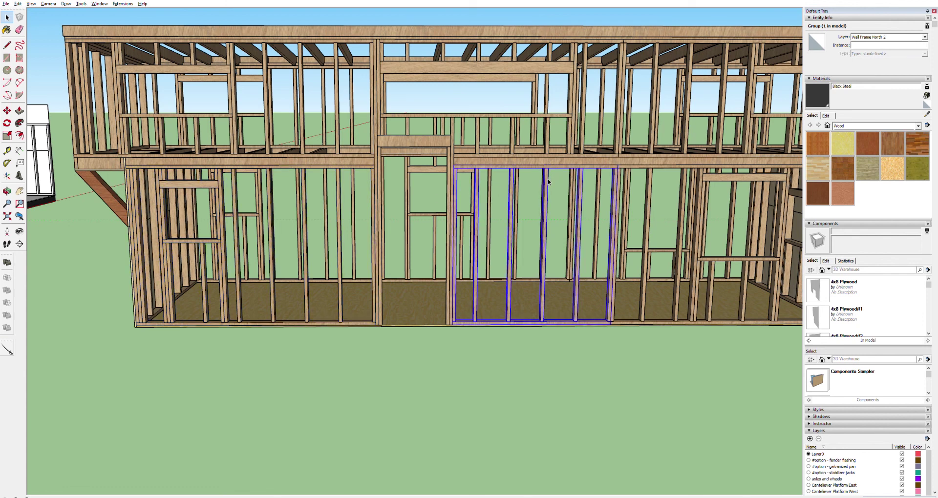
{"action": "left_click", "coordinate": [651, 198]}
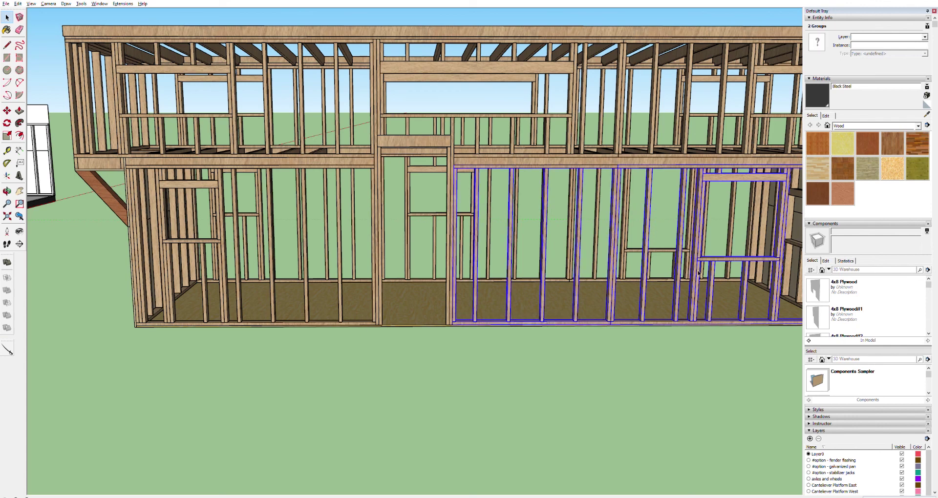
{"action": "scroll", "coordinate": [699, 270], "scroll_direction": "down", "scroll_amount": 4}
{"action": "middle_click_drag", "start_coordinate": [703, 270], "coordinate": [577, 239]}
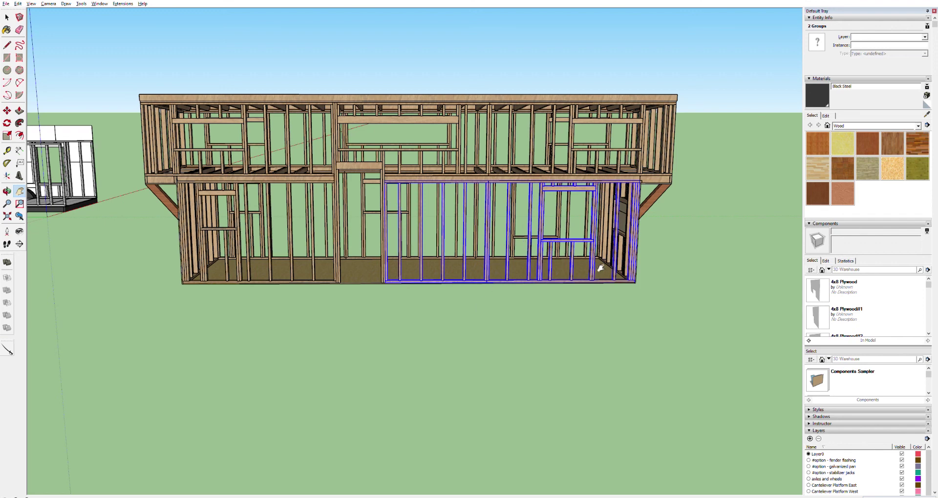
{"action": "key", "text": "space"}
{"action": "left_click", "coordinate": [596, 293]}
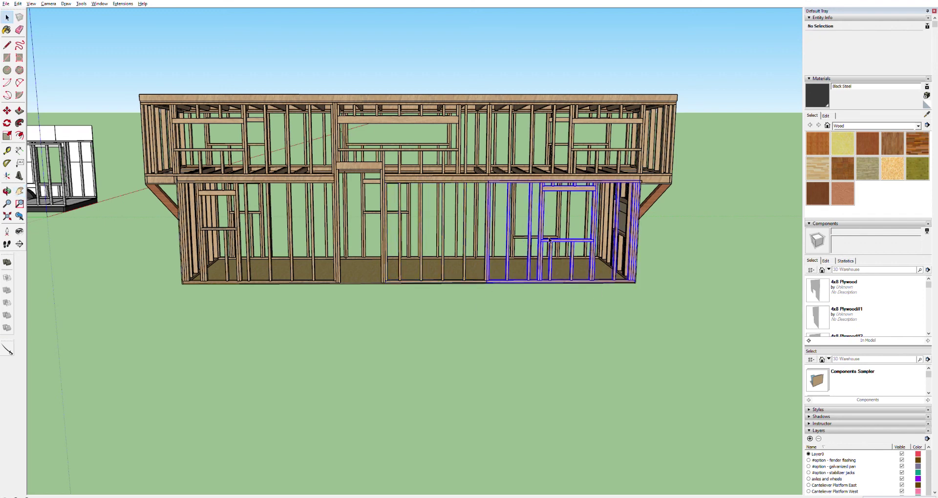
- Compare the reference frame's Wall Frame North 2, Wall Frame North 3 and Wall Entry groups by selecting each in turn, and clear the selection
{"action": "left_click", "coordinate": [549, 240]}
{"action": "left_click", "coordinate": [464, 232]}
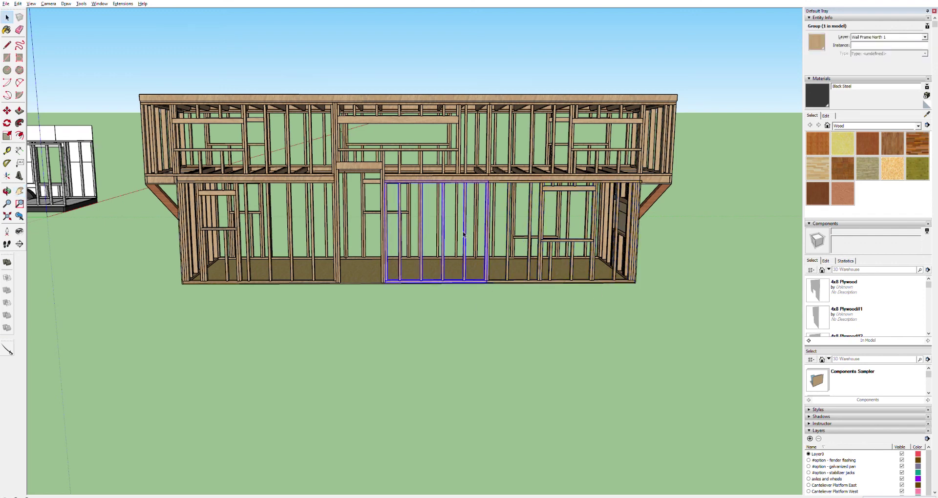
{"action": "left_click", "coordinate": [423, 164]}
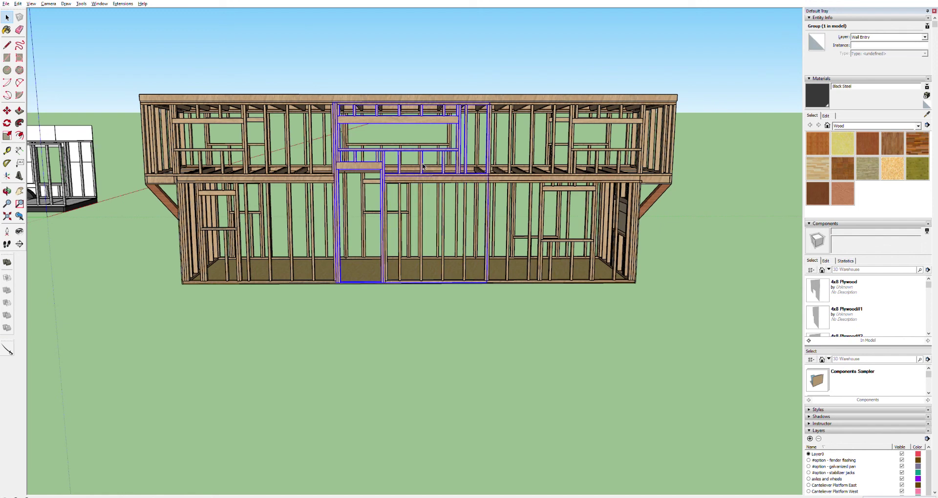
{"action": "left_click", "coordinate": [314, 212]}
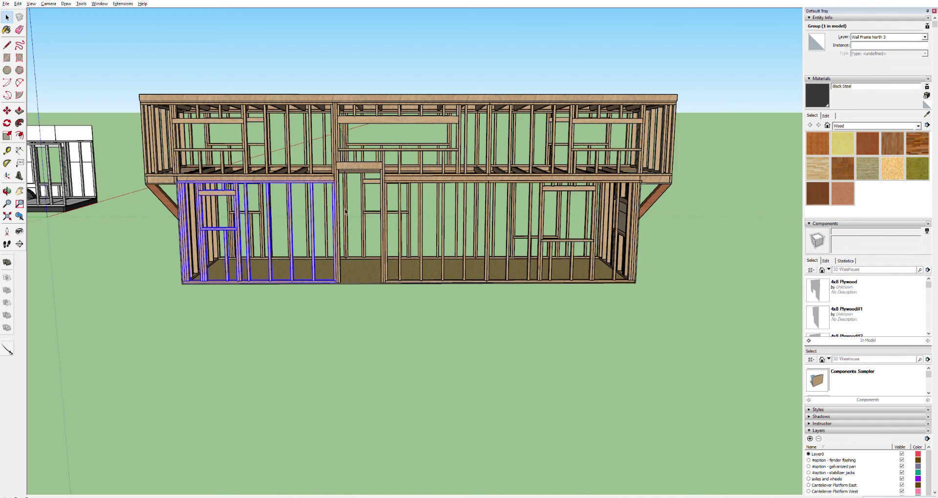
{"action": "left_click", "coordinate": [381, 163]}
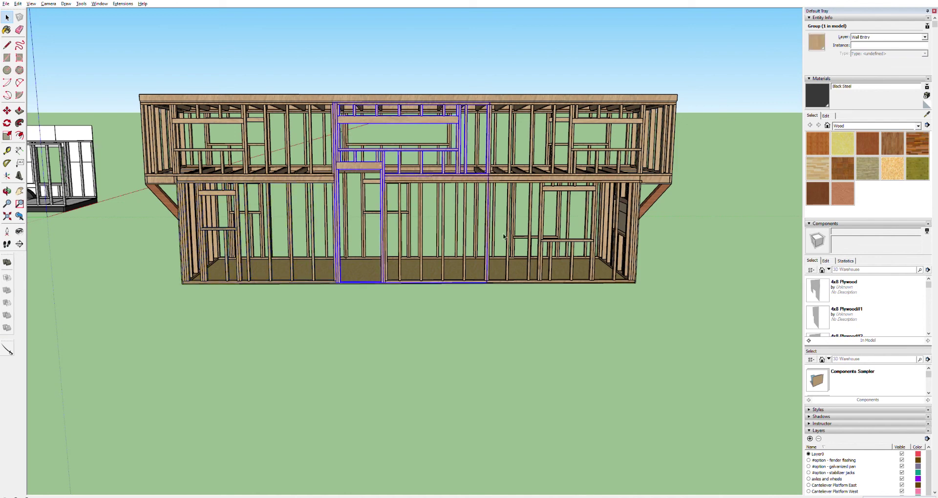
{"action": "left_click", "coordinate": [467, 254]}
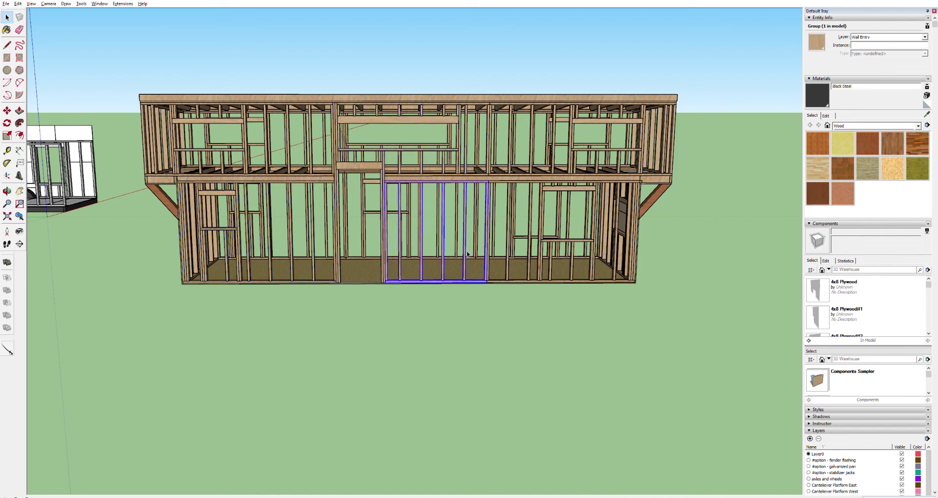
{"action": "left_click", "coordinate": [507, 250], "text": "shift"}
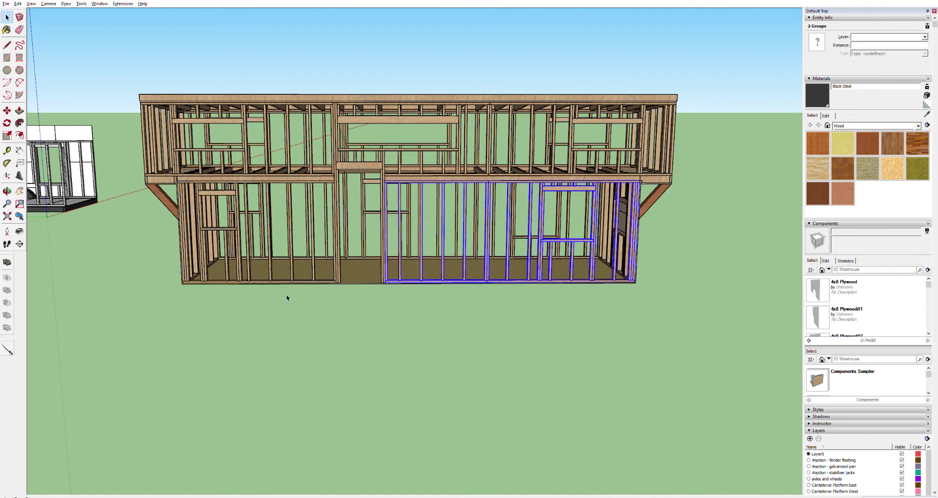
{"action": "left_click", "coordinate": [235, 296]}
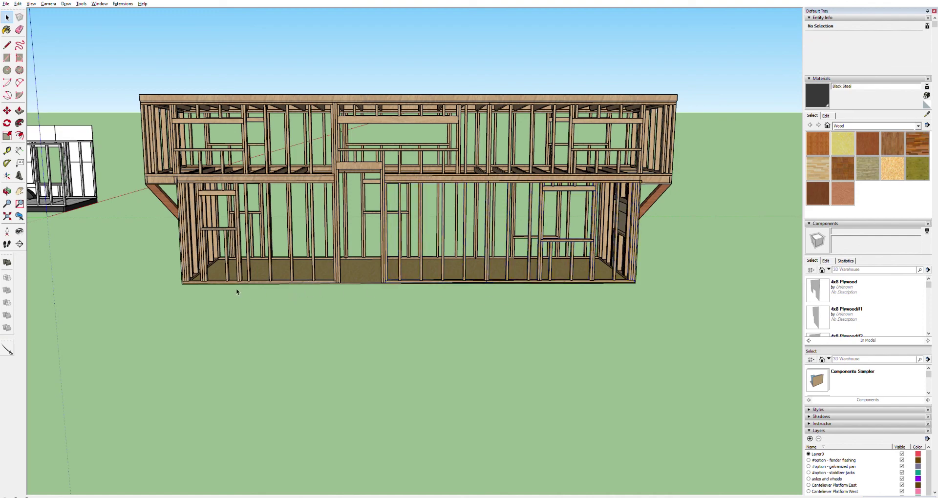
- Examine the reference frame's lower window section beside the door opening and select the Wall Entry group
{"action": "middle_click_drag", "start_coordinate": [259, 252], "coordinate": [446, 232], "text": "shift"}
{"action": "scroll", "coordinate": [387, 208], "scroll_direction": "up", "scroll_amount": 5}
{"action": "scroll", "coordinate": [387, 207], "scroll_direction": "down", "scroll_amount": 2}
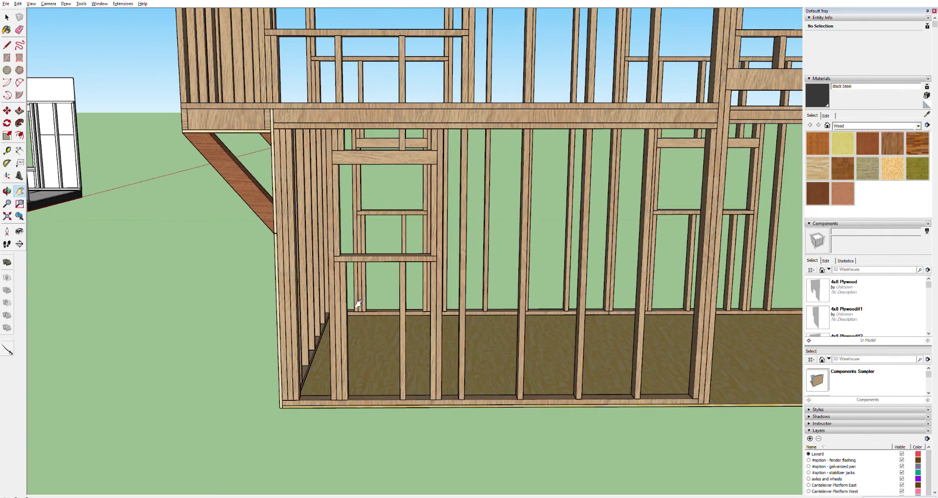
{"action": "scroll", "coordinate": [475, 268], "scroll_direction": "down", "scroll_amount": 5}
{"action": "scroll", "coordinate": [460, 262], "scroll_direction": "down", "scroll_amount": 2}
{"action": "scroll", "coordinate": [474, 267], "scroll_direction": "up", "scroll_amount": 6}
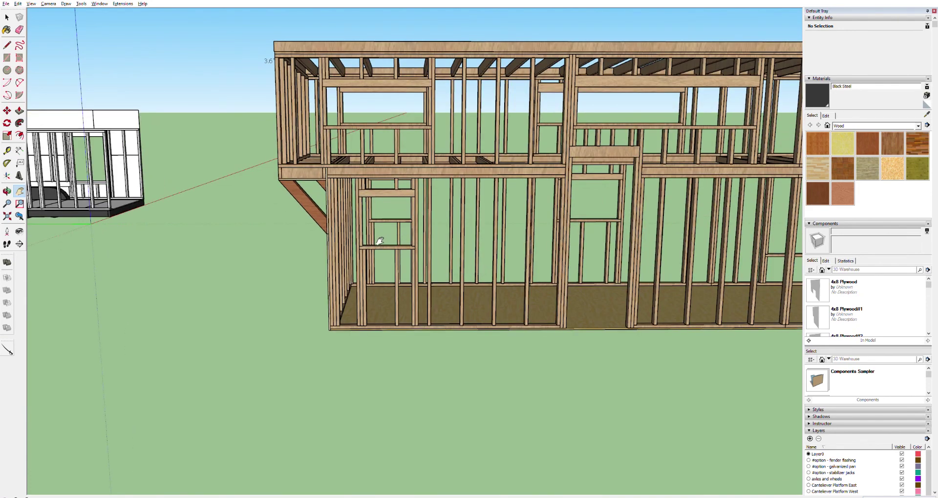
{"action": "mouse_move", "coordinate": [413, 258]}
{"action": "left_mouse_down"}
{"action": "mouse_move", "coordinate": [337, 246]}
{"action": "mouse_move", "coordinate": [321, 261]}
{"action": "mouse_move", "coordinate": [311, 249]}
{"action": "mouse_move", "coordinate": [286, 280]}
{"action": "mouse_move", "coordinate": [269, 285]}
{"action": "mouse_move", "coordinate": [368, 267]}
{"action": "mouse_move", "coordinate": [356, 275]}
{"action": "left_mouse_up"}
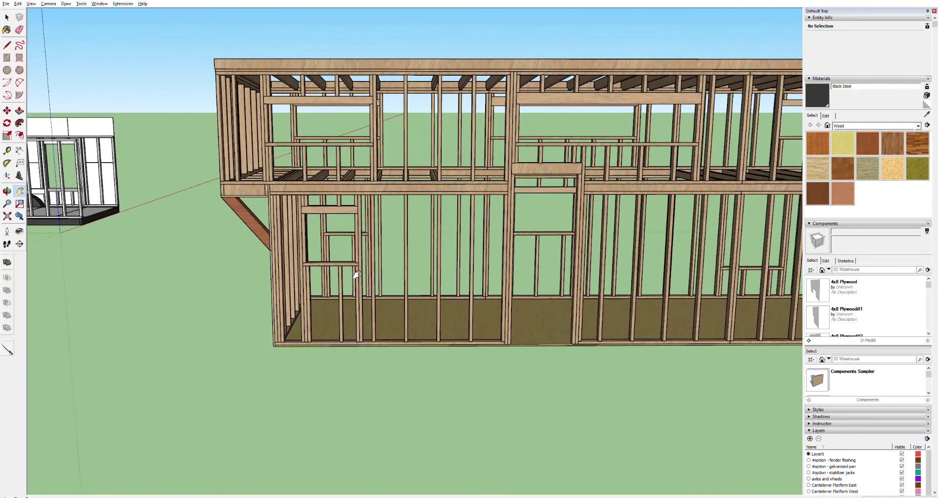
{"action": "left_click_drag", "start_coordinate": [492, 263], "coordinate": [367, 269]}
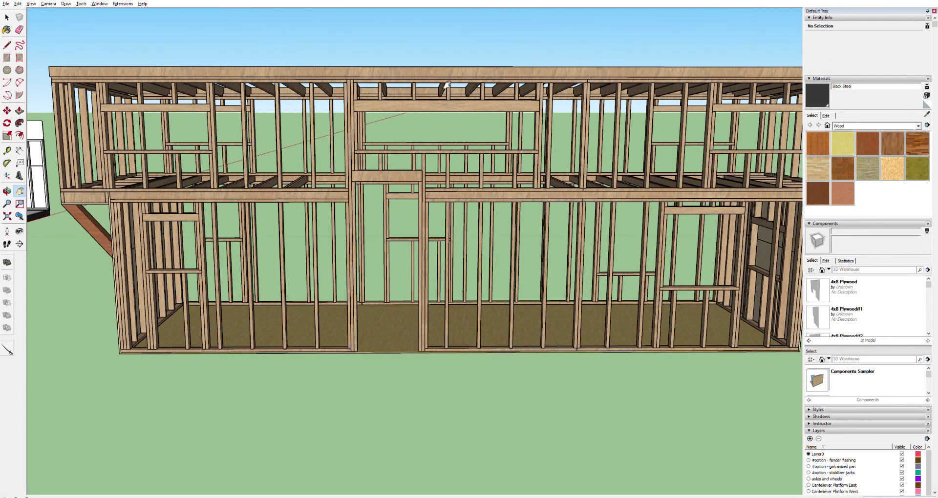
{"action": "key", "text": "space"}
{"action": "left_click", "coordinate": [414, 172]}
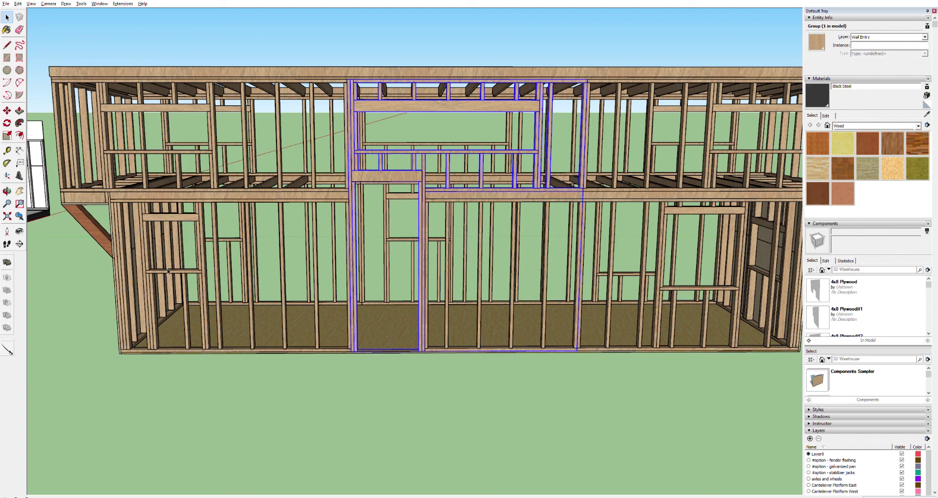
- Measure along the reference frame's bottom plate from its outer corner to the near side of the lower window framing
{"action": "key", "text": "h"}
{"action": "left_click_drag", "start_coordinate": [182, 288], "coordinate": [338, 250]}
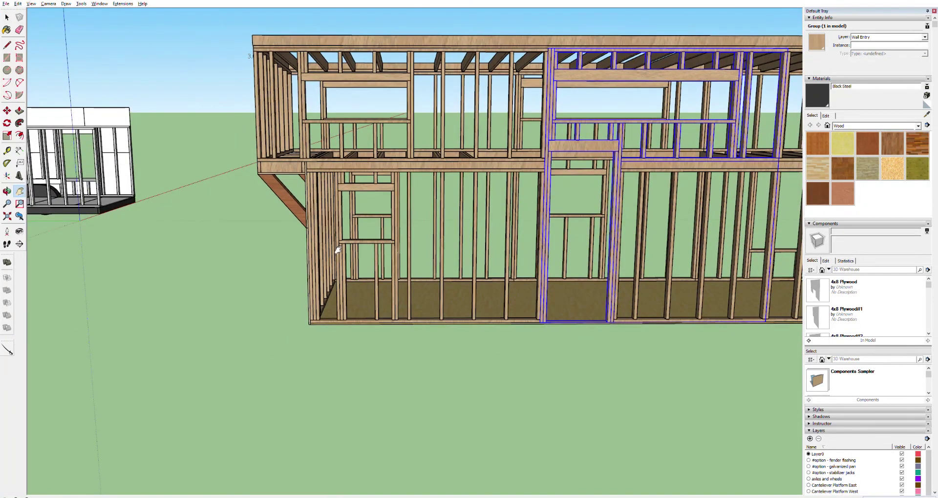
{"action": "scroll", "coordinate": [352, 246], "scroll_direction": "up", "scroll_amount": 3}
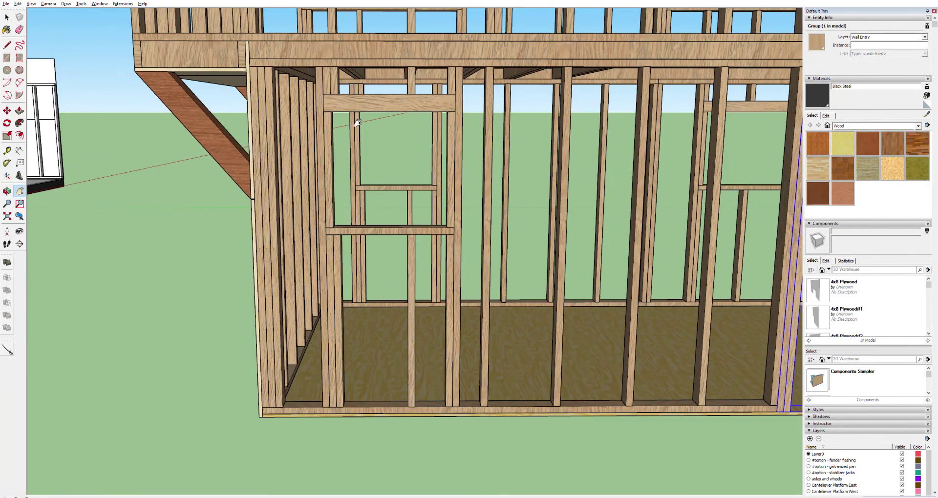
{"action": "key", "text": "space"}
{"action": "key", "text": "t"}
{"action": "left_click", "coordinate": [262, 407]}
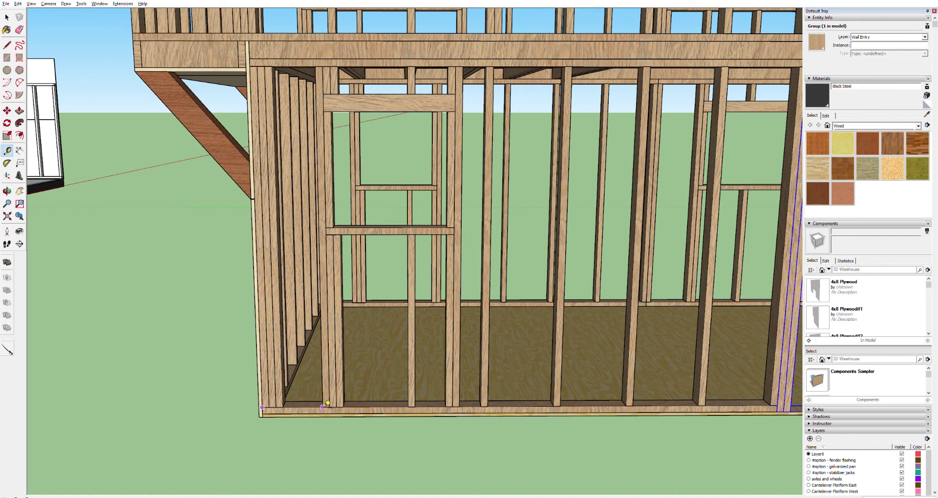
- Examine the stud layout and bottom plate at the hitch end of the trailer wall
{"action": "key", "text": "space"}
{"action": "key", "text": "h"}
{"action": "left_click_drag", "start_coordinate": [124, 178], "coordinate": [430, 189]}
{"action": "left_click_drag", "start_coordinate": [224, 193], "coordinate": [308, 208]}
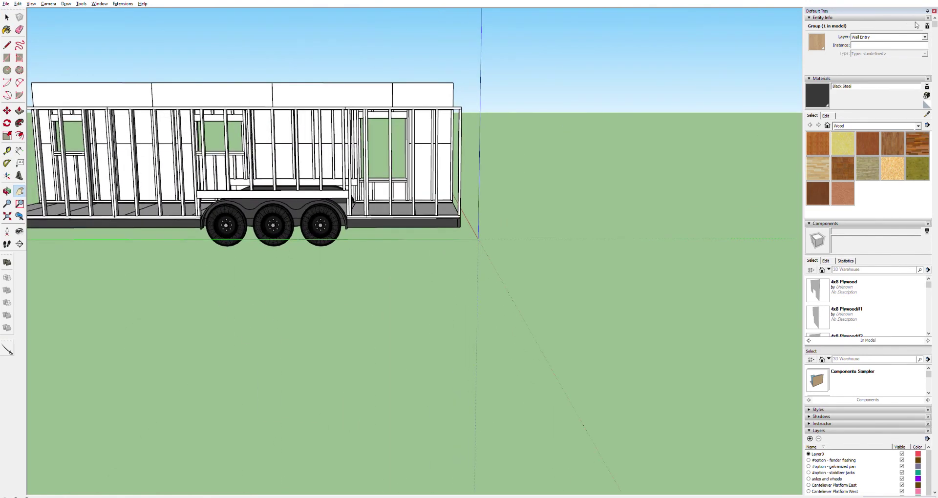
{"action": "left_click_drag", "start_coordinate": [234, 184], "coordinate": [418, 196]}
{"action": "scroll", "coordinate": [418, 196], "scroll_direction": "up", "scroll_amount": 4}
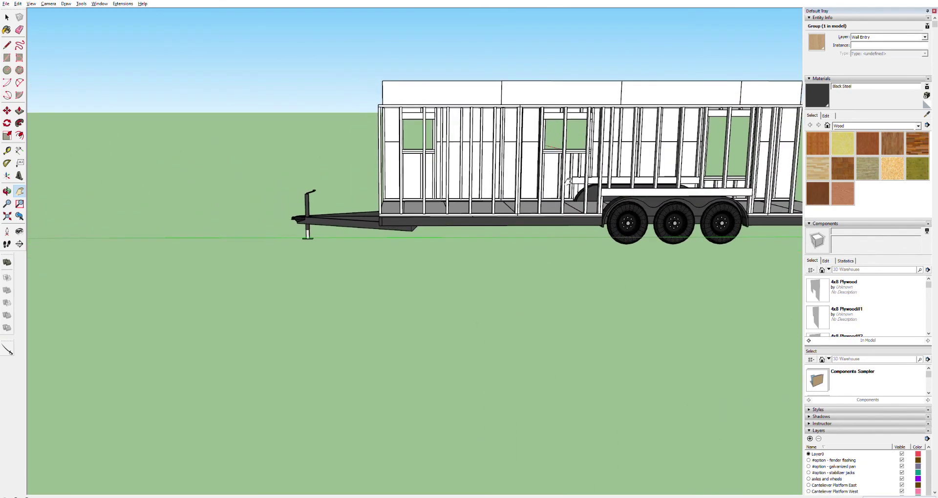
{"action": "scroll", "coordinate": [406, 201], "scroll_direction": "up", "scroll_amount": 3}
{"action": "scroll", "coordinate": [390, 208], "scroll_direction": "up", "scroll_amount": 3}
{"action": "scroll", "coordinate": [386, 213], "scroll_direction": "down", "scroll_amount": 3}
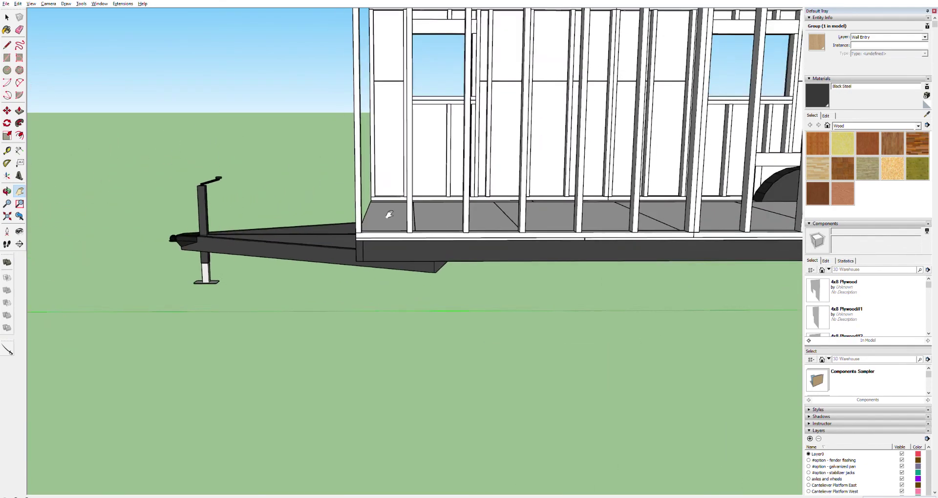
{"action": "scroll", "coordinate": [385, 215], "scroll_direction": "up", "scroll_amount": 2}
{"action": "scroll", "coordinate": [384, 215], "scroll_direction": "down", "scroll_amount": 5}
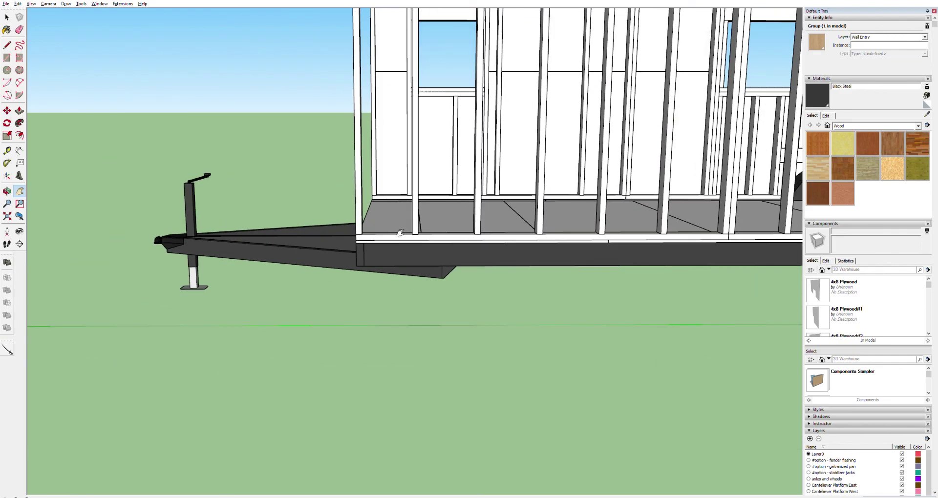
- Check the lower window framing's offset from the reference frame's outer corner again
{"action": "left_click_drag", "start_coordinate": [497, 299], "coordinate": [122, 220]}
{"action": "left_click_drag", "start_coordinate": [544, 285], "coordinate": [87, 251]}
{"action": "left_click_drag", "start_coordinate": [215, 193], "coordinate": [288, 309]}
{"action": "scroll", "coordinate": [289, 309], "scroll_direction": "up", "scroll_amount": 2}
{"action": "key", "text": "t"}
{"action": "left_click", "coordinate": [289, 307]}
- Place a vertical guide on the trailer wall at the reference window framing's offset from the front corner
{"action": "key", "text": "h"}
{"action": "left_click_drag", "start_coordinate": [360, 304], "coordinate": [762, 317]}
{"action": "left_click_drag", "start_coordinate": [205, 205], "coordinate": [562, 210]}
{"action": "scroll", "coordinate": [297, 198], "scroll_direction": "up", "scroll_amount": 4}
{"action": "key", "text": "t"}
{"action": "left_click", "coordinate": [296, 197]}
- Move the trailer wall's first stud past the front corner onto the window guide
{"action": "key", "text": "space"}
{"action": "left_click", "coordinate": [433, 204]}
{"action": "key", "text": "m"}
{"action": "left_click", "coordinate": [439, 216]}
{"action": "left_click", "coordinate": [414, 216]}
- Measure the height of the reference frame's lower window opening and delete the trailer wall stud next to the relocated one
{"action": "scroll", "coordinate": [455, 244], "scroll_direction": "down", "scroll_amount": 6}
{"action": "key", "text": "space"}
{"action": "left_click", "coordinate": [481, 210]}
{"action": "scroll", "coordinate": [503, 276], "scroll_direction": "up", "scroll_amount": 10}
{"action": "key", "text": "t"}
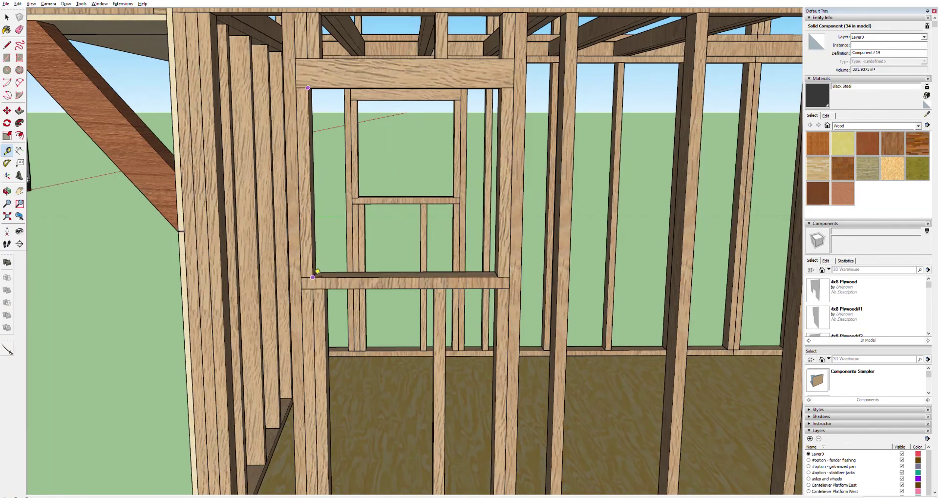
{"action": "scroll", "coordinate": [333, 282], "scroll_direction": "down", "scroll_amount": 2}
{"action": "key", "text": "h"}
{"action": "left_click_drag", "start_coordinate": [323, 288], "coordinate": [577, 281]}
{"action": "left_click_drag", "start_coordinate": [203, 265], "coordinate": [547, 264]}
{"action": "scroll", "coordinate": [532, 197], "scroll_direction": "up", "scroll_amount": 7}
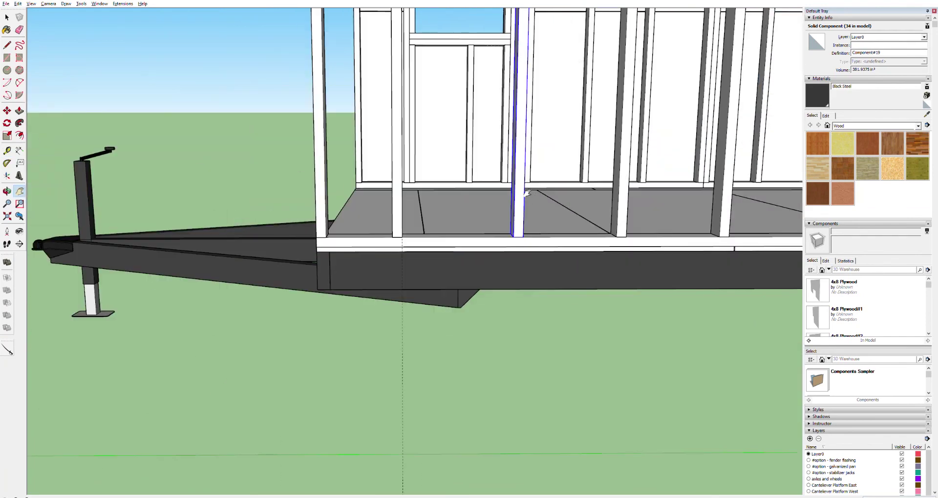
{"action": "key", "text": "Delete"}
{"action": "scroll", "coordinate": [440, 199], "scroll_direction": "up", "scroll_amount": 3}
{"action": "left_click_drag", "start_coordinate": [432, 199], "coordinate": [385, 254]}
{"action": "scroll", "coordinate": [386, 253], "scroll_direction": "up", "scroll_amount": 3}
{"action": "key", "text": "l"}
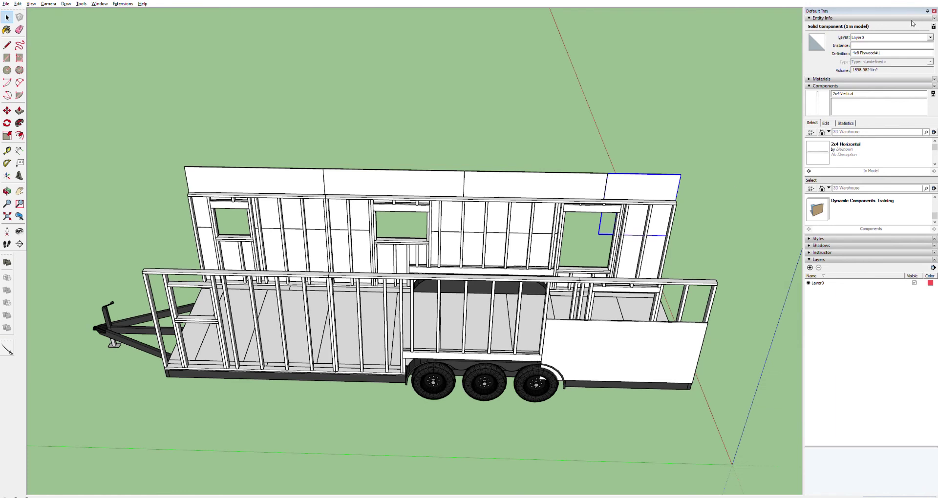
- Group the sheathed wall's framing and panels and assign the group to a new Wall 1 layer
{"action": "left_click", "coordinate": [586, 130]}
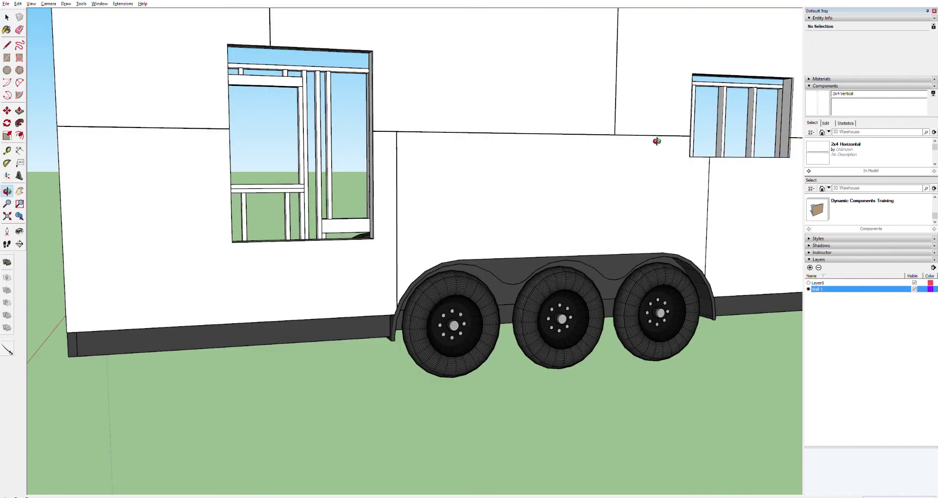
{"action": "left_click", "coordinate": [178, 174]}
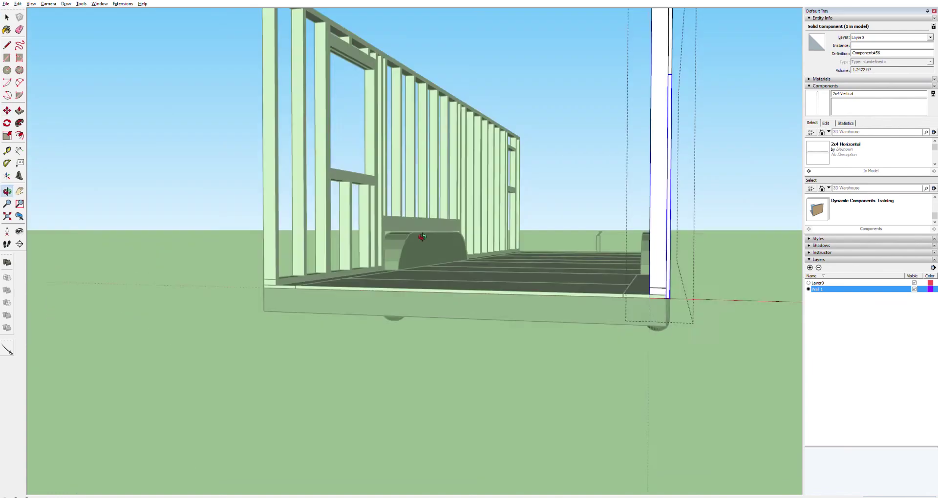
- Copy the rear lower sheathing panel from the Wall 1 group across to the rear end of the opposite wall
{"action": "middle_click_drag", "start_coordinate": [422, 237], "coordinate": [459, 237]}
{"action": "key", "text": "m"}
{"action": "left_click", "coordinate": [699, 303]}
{"action": "scroll", "coordinate": [291, 289], "scroll_direction": "up", "scroll_amount": 3}
{"action": "left_click", "coordinate": [291, 289]}
{"action": "middle_click_drag", "start_coordinate": [293, 288], "coordinate": [591, 277]}
{"action": "key", "text": "space"}
- Undo the last change in the Wall 1 group and copy its rear sheathing panel to the opposite wall again
{"action": "left_click", "coordinate": [512, 213]}
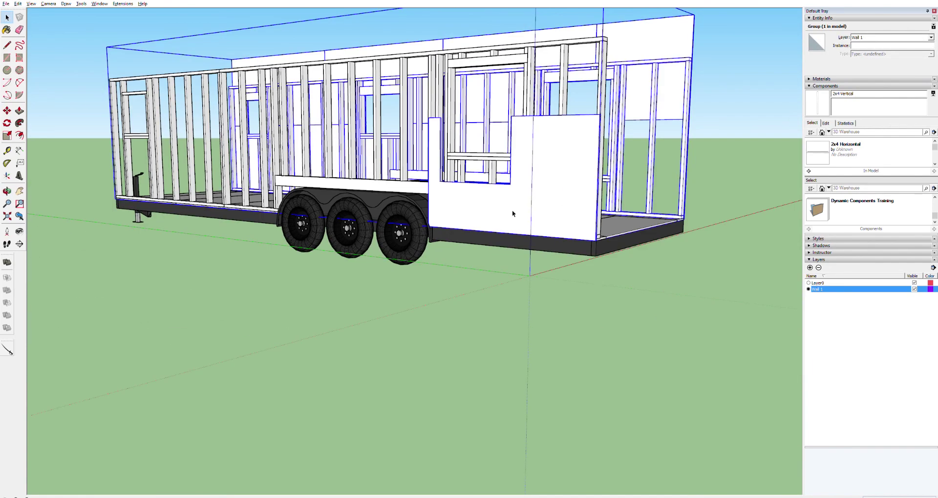
{"action": "double_click", "coordinate": [588, 203]}
{"action": "key", "text": "ctrl+z"}
{"action": "left_click", "coordinate": [675, 165]}
{"action": "key", "text": "m"}
{"action": "scroll", "coordinate": [597, 241], "scroll_direction": "up", "scroll_amount": 6}
{"action": "middle_click_drag", "start_coordinate": [590, 241], "coordinate": [379, 234]}
{"action": "key", "text": "space"}
{"action": "left_click", "coordinate": [396, 246]}
{"action": "middle_click_drag", "start_coordinate": [254, 264], "coordinate": [425, 283]}
{"action": "scroll", "coordinate": [508, 273], "scroll_direction": "down", "scroll_amount": 5}
{"action": "key", "text": "space"}
{"action": "left_click", "coordinate": [741, 175]}
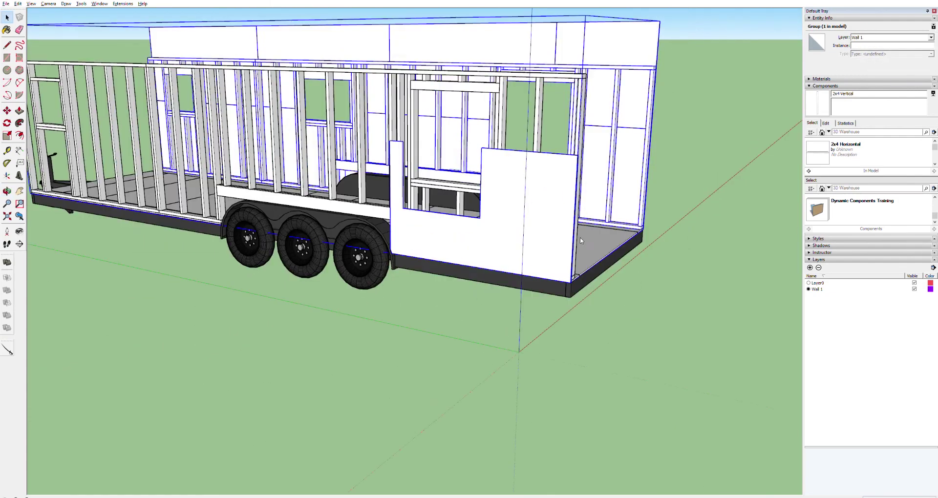
- Check which group the copied sheathing panel belongs to by selecting the panel and the neighbouring framing
{"action": "double_click", "coordinate": [556, 203]}
{"action": "key", "text": "Escape"}
{"action": "left_click", "coordinate": [554, 150]}
{"action": "left_click", "coordinate": [566, 234]}
{"action": "left_click", "coordinate": [430, 159]}
- Make Layer0 the current layer and check the Wall 1 layer's contents by toggling its visibility
{"action": "left_click", "coordinate": [809, 283]}
{"action": "left_click", "coordinate": [914, 289]}
{"action": "left_click", "coordinate": [914, 289]}
{"action": "left_click", "coordinate": [549, 228]}
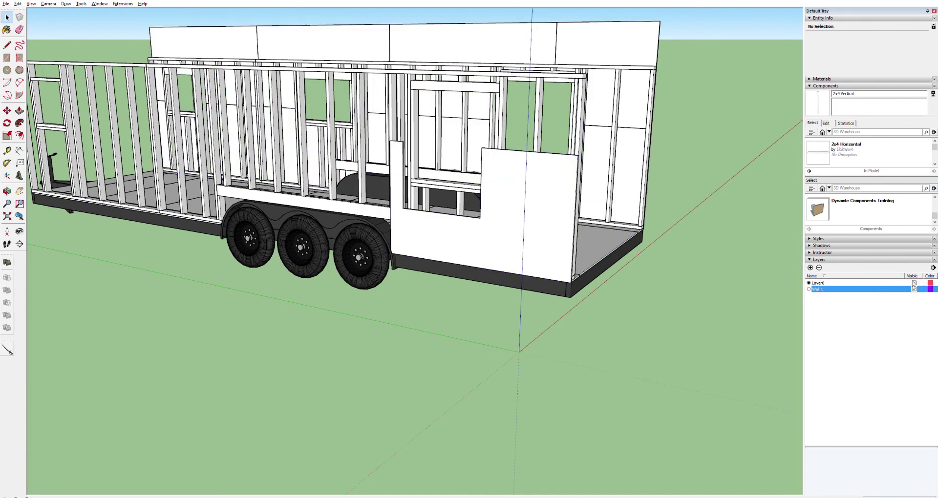
- Try to edit the copied sheathing panel on the opposite wall with Push/Pull and the Eraser
{"action": "double_click", "coordinate": [540, 207]}
{"action": "scroll", "coordinate": [373, 257], "scroll_direction": "up", "scroll_amount": 10}
{"action": "key", "text": "p"}
{"action": "middle_click_drag", "start_coordinate": [364, 234], "coordinate": [298, 298]}
{"action": "left_click", "coordinate": [293, 313]}
{"action": "left_click", "coordinate": [195, 31]}
{"action": "key", "text": "e"}
{"action": "middle_click_drag", "start_coordinate": [274, 97], "coordinate": [420, 254]}
{"action": "scroll", "coordinate": [492, 289], "scroll_direction": "up", "scroll_amount": 5}
{"action": "left_click", "coordinate": [491, 289]}
{"action": "left_click", "coordinate": [216, 160]}
- Open the Wall 1 group for editing from its sheathed outer side
{"action": "scroll", "coordinate": [220, 157], "scroll_direction": "down", "scroll_amount": 8}
{"action": "mouse_move", "coordinate": [220, 158]}
{"action": "middle_mouse_down"}
{"action": "mouse_move", "coordinate": [293, 323]}
{"action": "mouse_move", "coordinate": [580, 268]}
{"action": "middle_mouse_up"}
{"action": "scroll", "coordinate": [569, 271], "scroll_direction": "up", "scroll_amount": 3}
{"action": "key", "text": "space"}
{"action": "left_click", "coordinate": [491, 201]}
{"action": "middle_click_drag", "start_coordinate": [491, 147], "coordinate": [505, 183]}
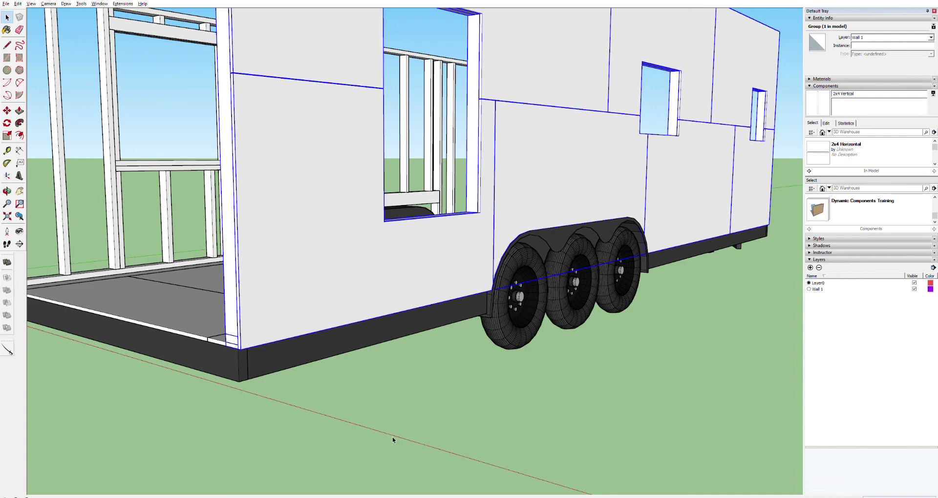
{"action": "double_click", "coordinate": [304, 216]}
- Copy the four lower sheathing panels inside the Wall 1 group across to the opposite wall
{"action": "left_click", "coordinate": [303, 217]}
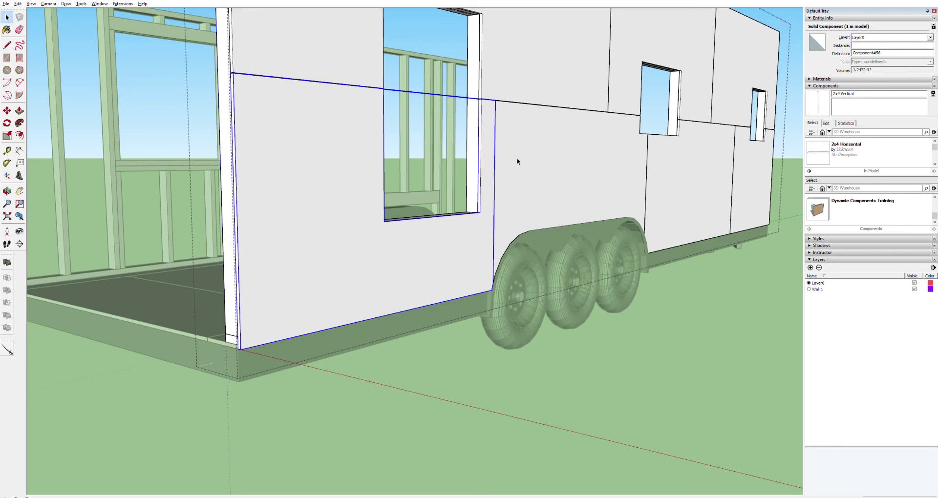
{"action": "left_click", "coordinate": [586, 160], "text": "ctrl"}
{"action": "left_click", "coordinate": [755, 180], "text": "ctrl"}
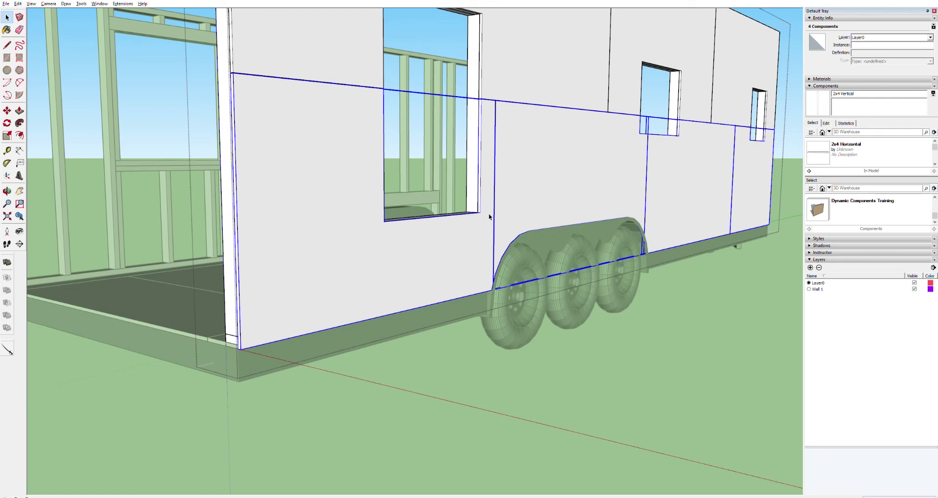
{"action": "key", "text": "o"}
{"action": "left_click_drag", "start_coordinate": [251, 324], "coordinate": [382, 306]}
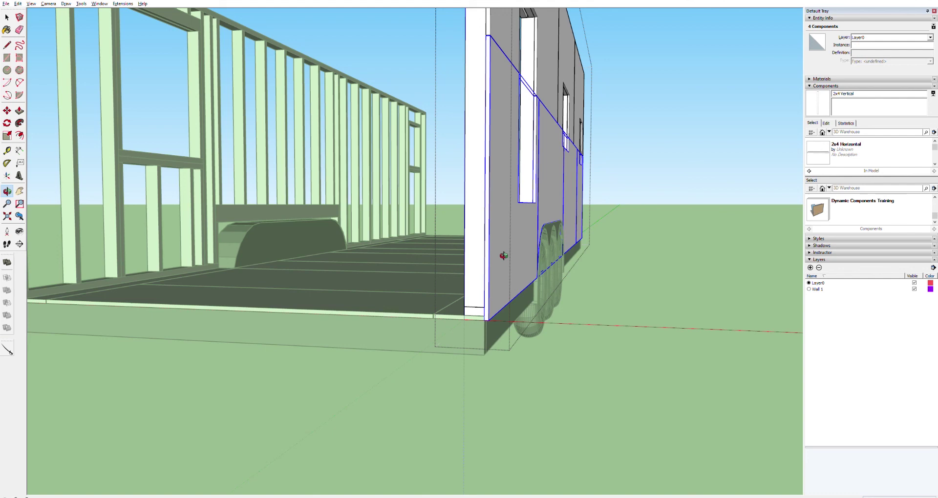
{"action": "key", "text": "m"}
{"action": "key", "text": "ctrl"}
{"action": "left_click", "coordinate": [488, 320]}
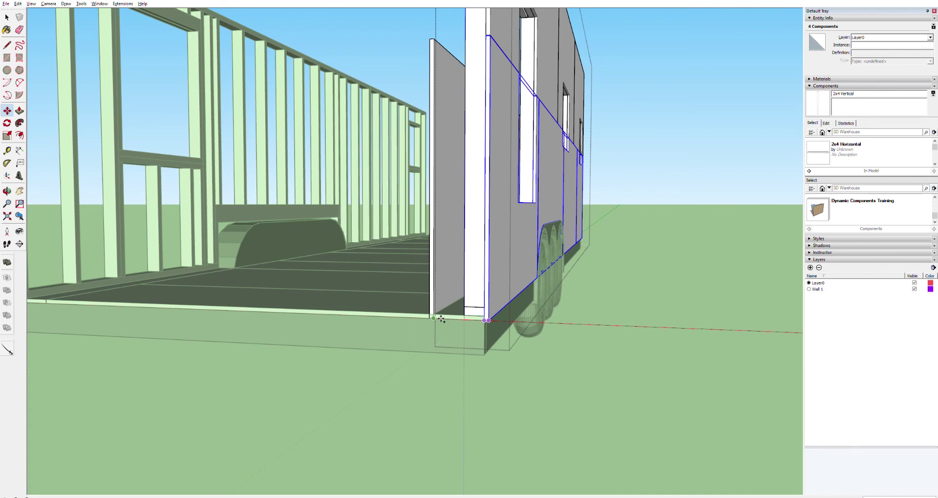
{"action": "key", "text": "Escape"}
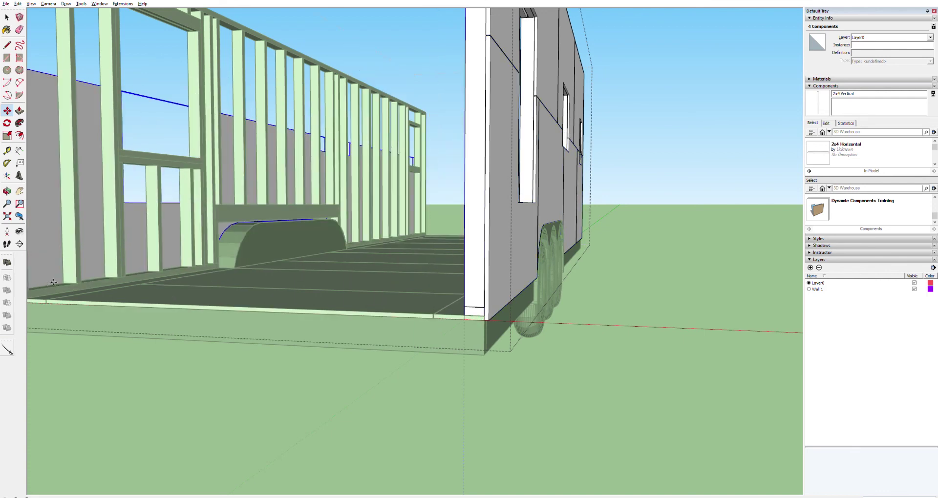
- Set the copied panels' bottom corner flush against the opposite wall's framing corner and close the Wall 1 group
{"action": "middle_click_drag", "start_coordinate": [58, 274], "coordinate": [466, 238], "text": "shift"}
{"action": "scroll", "coordinate": [466, 238], "scroll_direction": "up", "scroll_amount": 8}
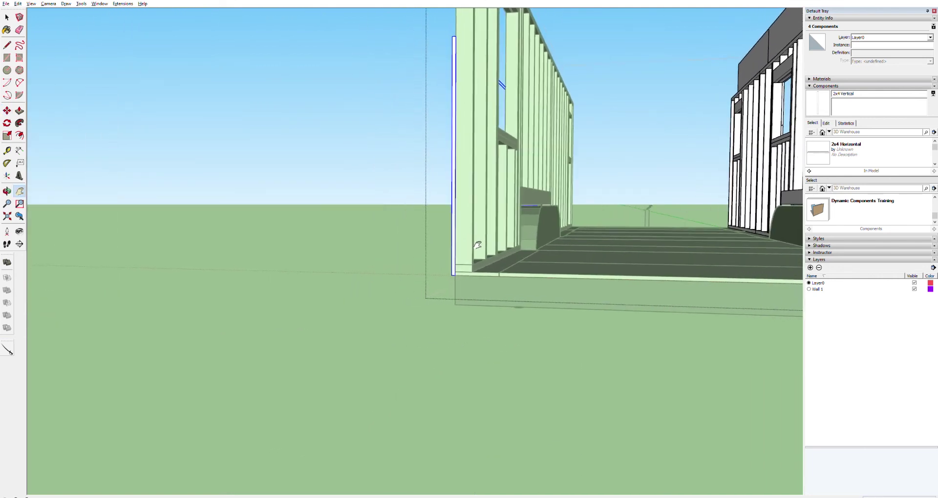
{"action": "scroll", "coordinate": [484, 266], "scroll_direction": "up", "scroll_amount": 2}
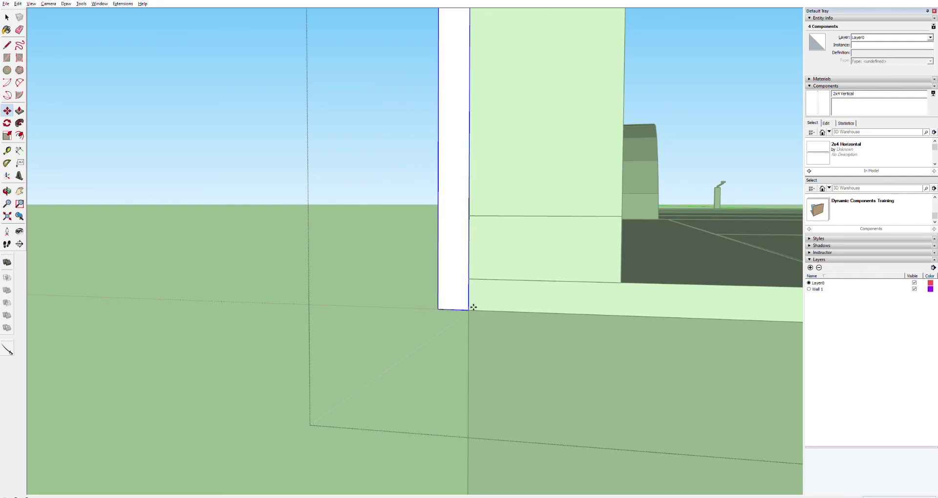
{"action": "left_click", "coordinate": [469, 310]}
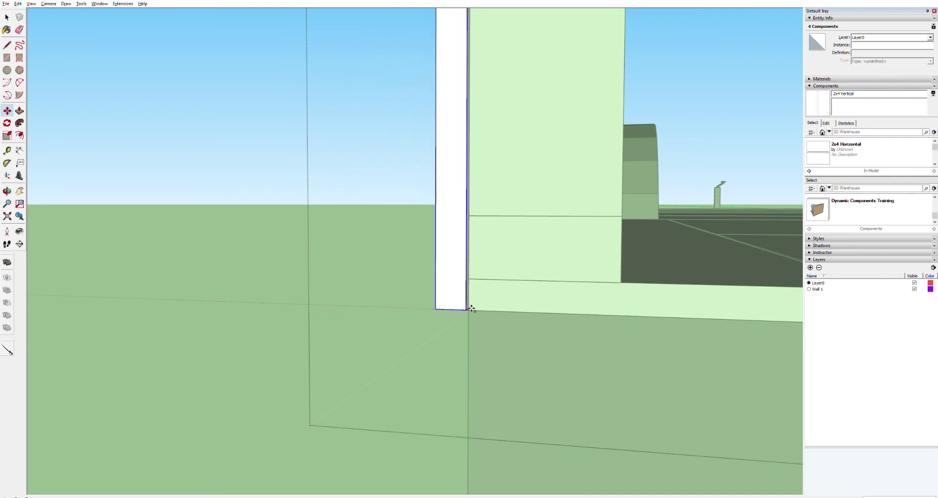
{"action": "middle_click_drag", "start_coordinate": [468, 308], "coordinate": [433, 294]}
{"action": "scroll", "coordinate": [481, 280], "scroll_direction": "down", "scroll_amount": 5}
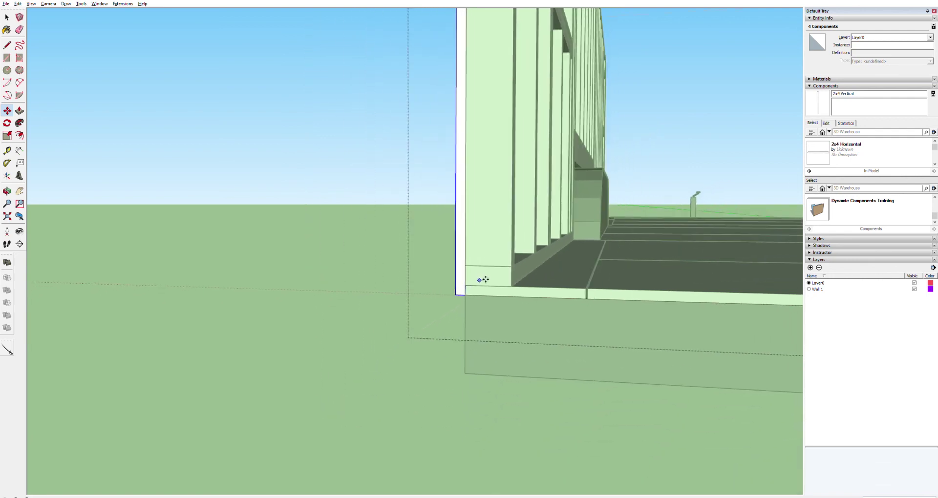
{"action": "key", "text": "space"}
{"action": "left_click", "coordinate": [369, 299]}
{"action": "left_click", "coordinate": [371, 297]}
- Examine the lower sheathing panel above Wall 1's wheel well from inside and outside for a stray edge
{"action": "middle_click_drag", "start_coordinate": [474, 205], "coordinate": [759, 179]}
{"action": "scroll", "coordinate": [714, 169], "scroll_direction": "up", "scroll_amount": 3}
{"action": "scroll", "coordinate": [714, 168], "scroll_direction": "up", "scroll_amount": 6}
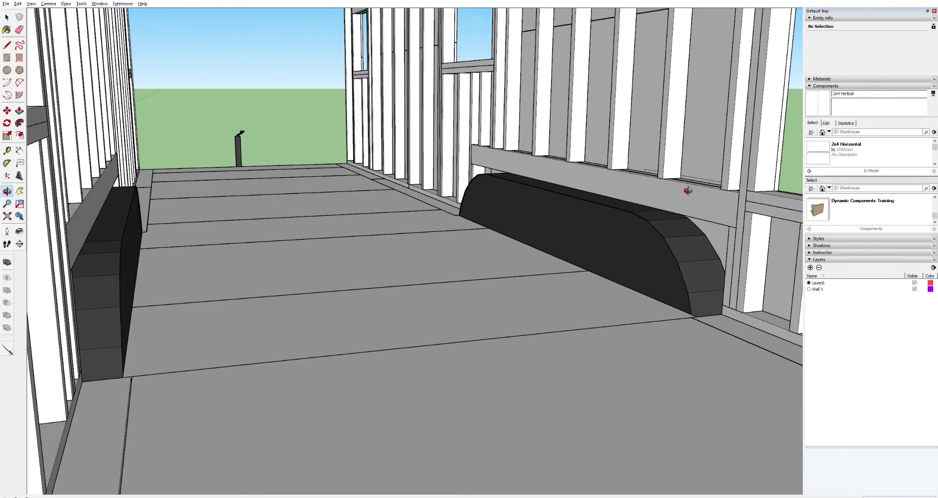
{"action": "left_click", "coordinate": [703, 154]}
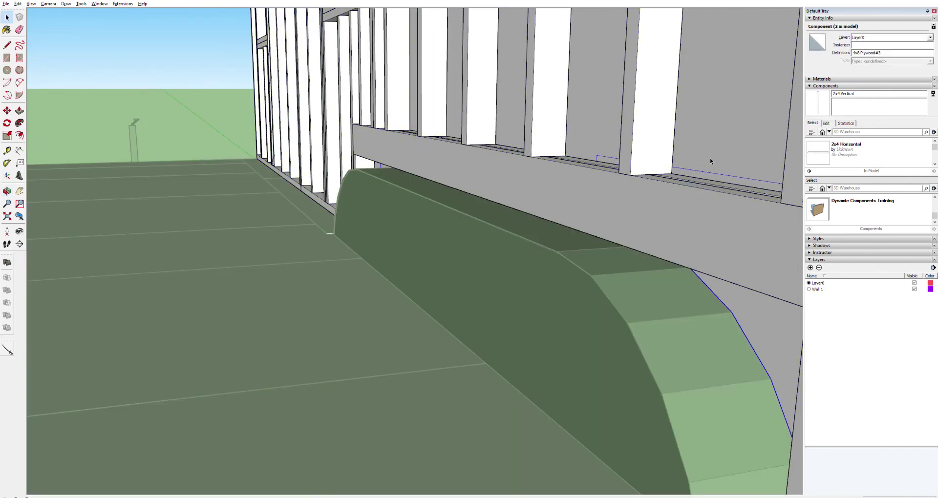
{"action": "scroll", "coordinate": [711, 161], "scroll_direction": "down", "scroll_amount": 5}
{"action": "scroll", "coordinate": [691, 243], "scroll_direction": "down", "scroll_amount": 2}
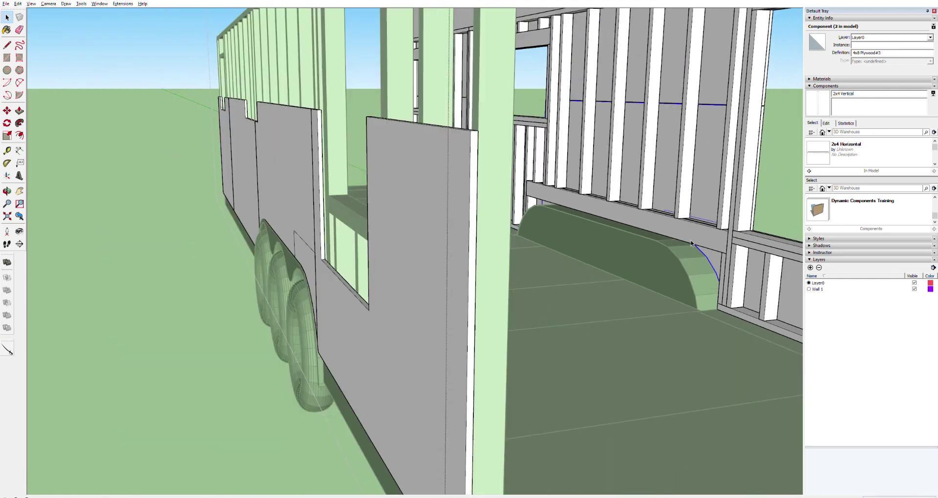
{"action": "scroll", "coordinate": [691, 244], "scroll_direction": "up", "scroll_amount": 4}
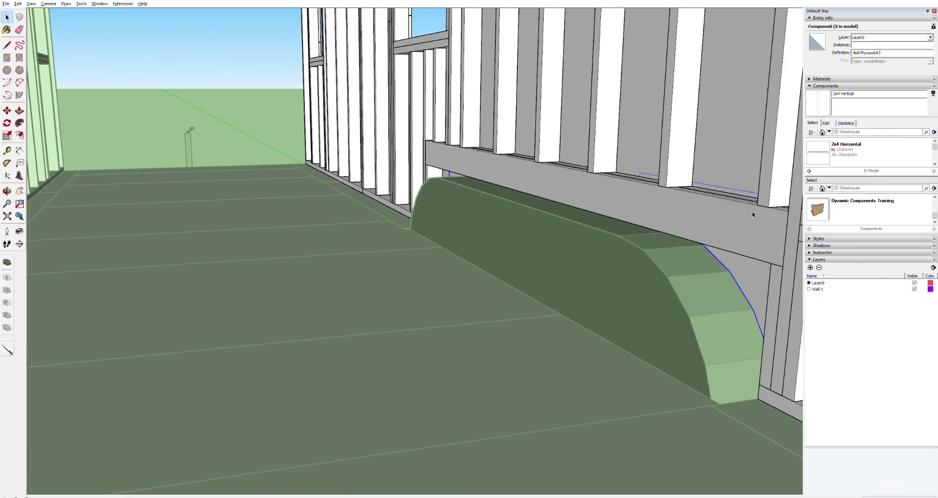
{"action": "middle_click_drag", "start_coordinate": [715, 230], "coordinate": [242, 163]}
{"action": "scroll", "coordinate": [658, 249], "scroll_direction": "down", "scroll_amount": 8}
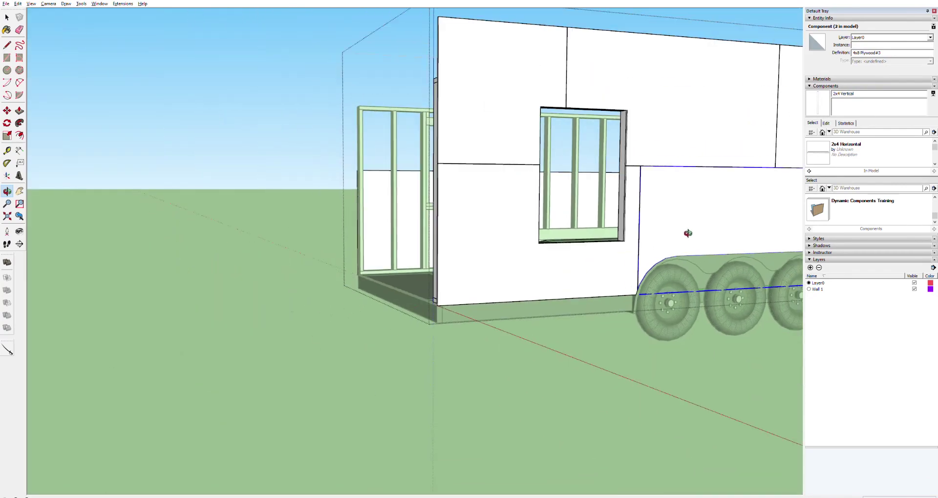
{"action": "middle_click_drag", "start_coordinate": [688, 233], "coordinate": [802, 240]}
{"action": "middle_click_drag", "start_coordinate": [618, 222], "coordinate": [847, 251]}
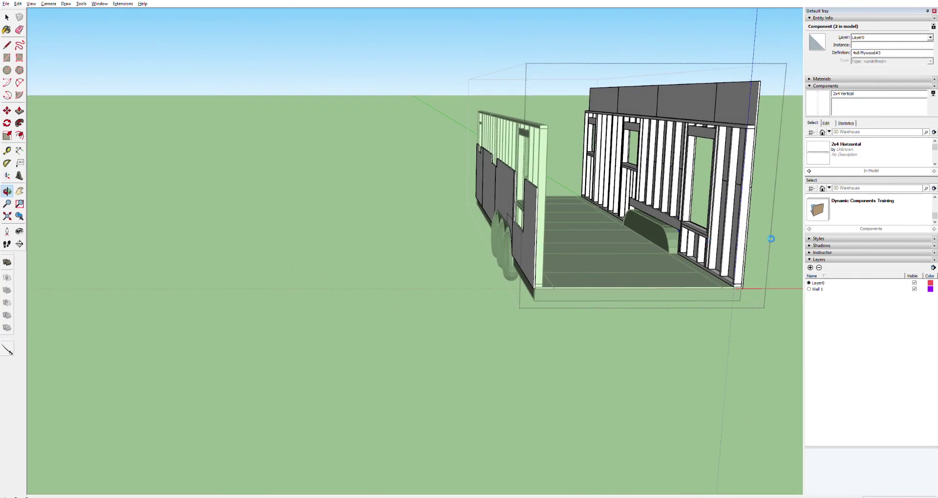
{"action": "middle_click_drag", "start_coordinate": [771, 239], "coordinate": [684, 225]}
{"action": "scroll", "coordinate": [679, 217], "scroll_direction": "up", "scroll_amount": 2}
{"action": "scroll", "coordinate": [679, 217], "scroll_direction": "up", "scroll_amount": 5}
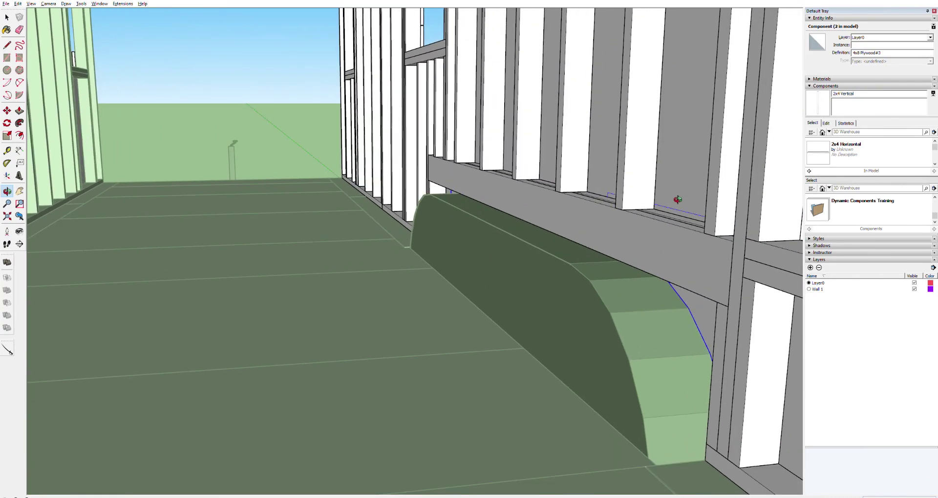
- Try to erase the stray edge behind the studs above the wheel well without opening the panel component
{"action": "key", "text": "e"}
{"action": "left_click", "coordinate": [676, 211]}
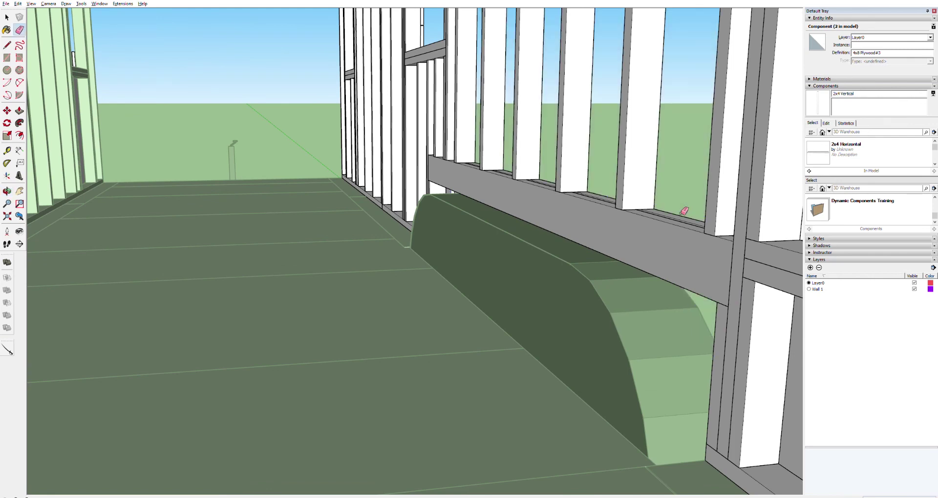
{"action": "key", "text": "ctrl+z"}
- Erase the stray edge inside the wheel-well sheathing panel's component, and close the component and the Wall 1 group
{"action": "key", "text": "space"}
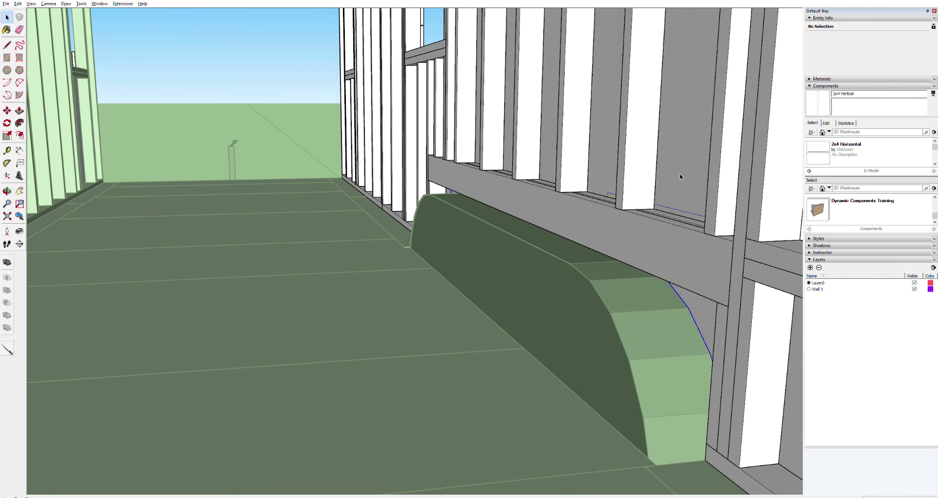
{"action": "key", "text": "ctrl+a"}
{"action": "key", "text": "e"}
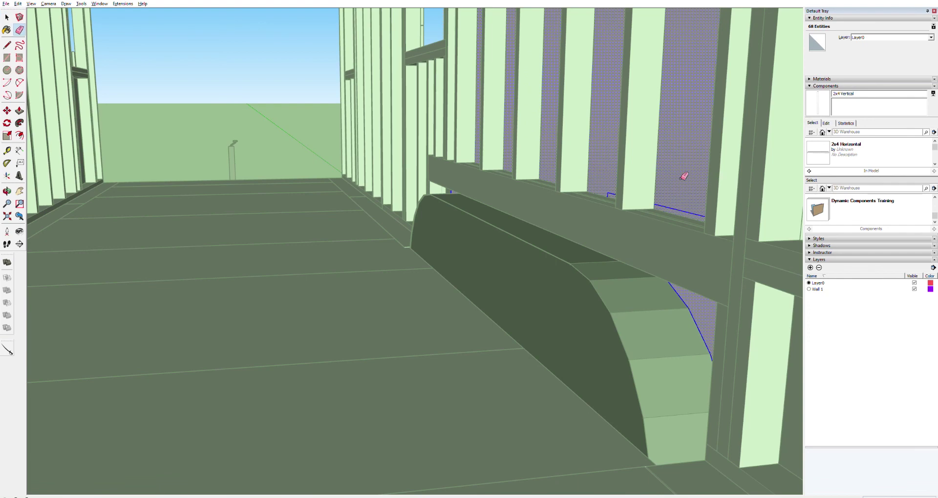
{"action": "left_click", "coordinate": [686, 212]}
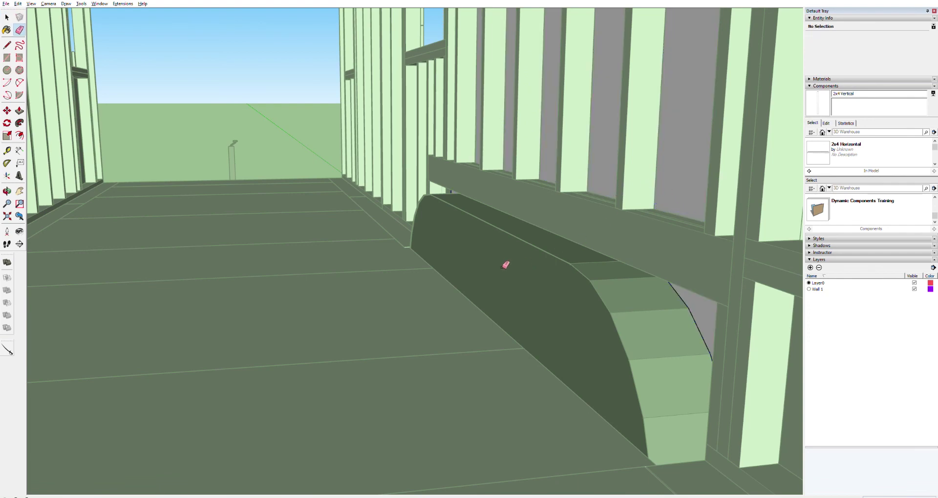
{"action": "key", "text": "h"}
{"action": "left_click_drag", "start_coordinate": [507, 267], "coordinate": [477, 203]}
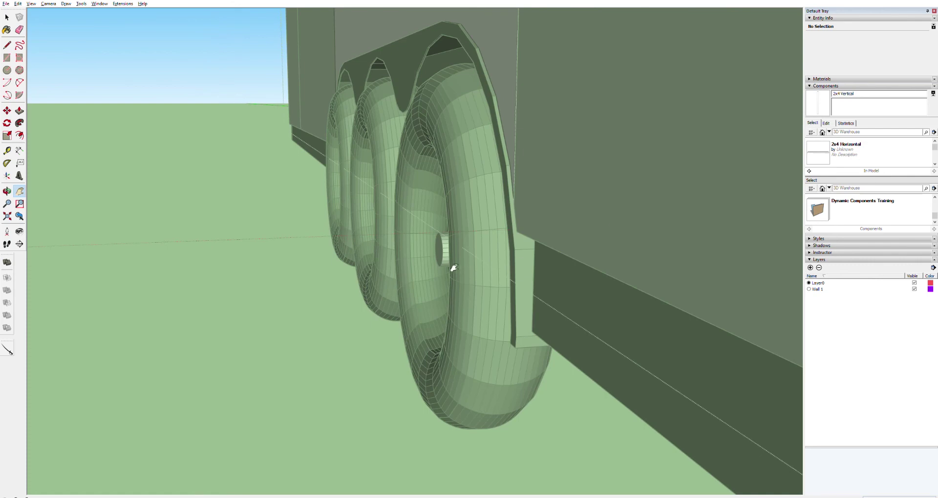
{"action": "scroll", "coordinate": [454, 268], "scroll_direction": "down", "scroll_amount": 10}
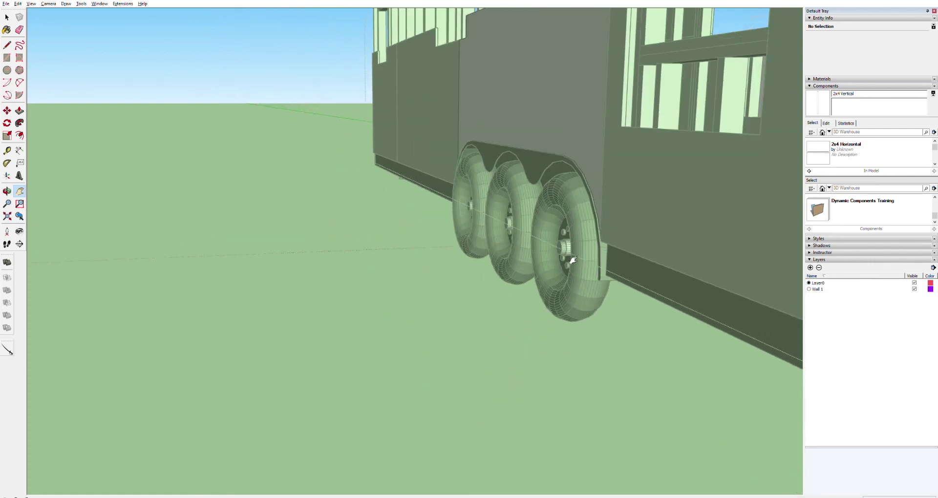
{"action": "key", "text": "space"}
{"action": "left_click", "coordinate": [505, 305]}
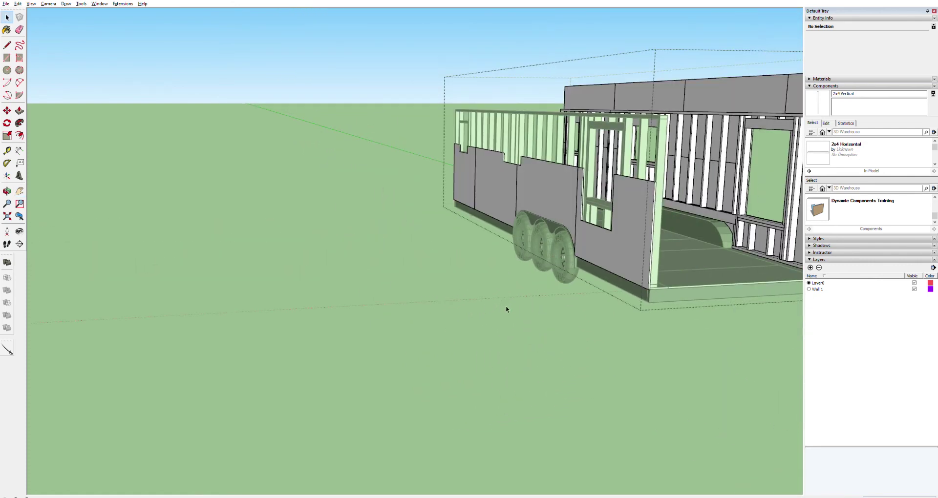
{"action": "left_click", "coordinate": [625, 337]}
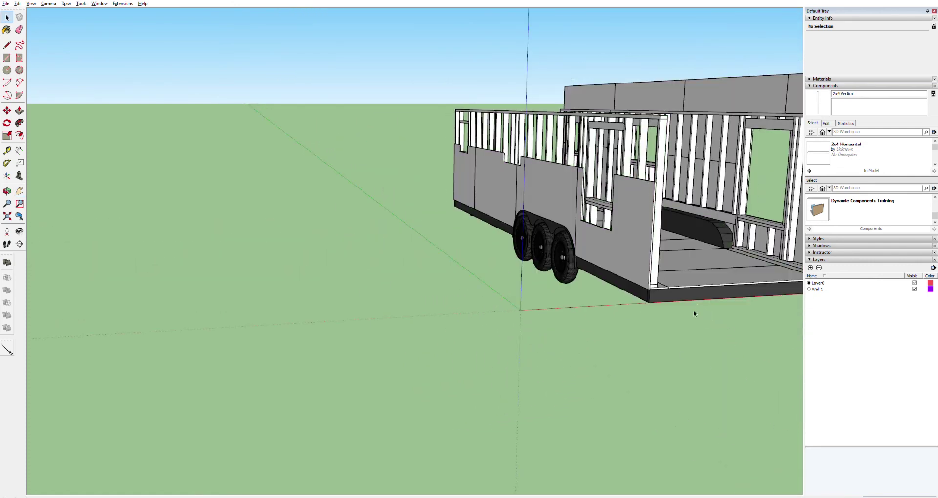
- Try to separate the copied sheathing panels by exploding the Wall 1 group and regrouping its parts without them
{"action": "left_click", "coordinate": [610, 274]}
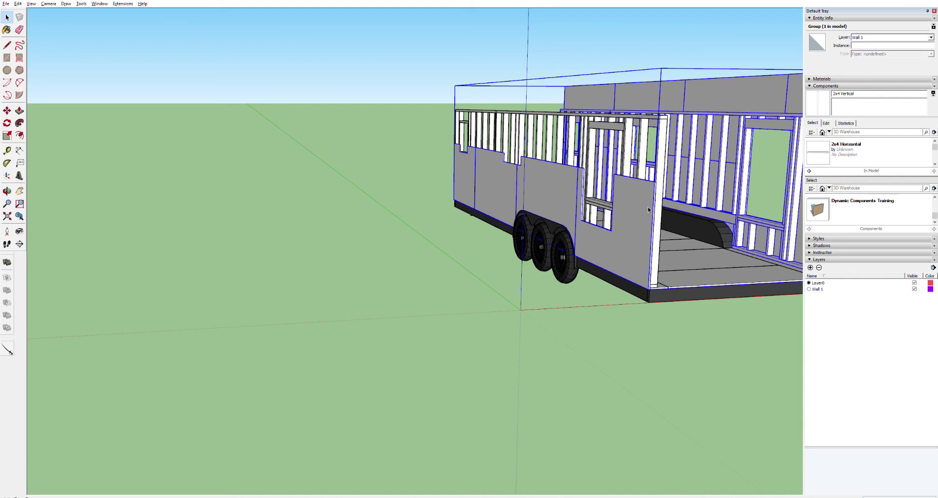
{"action": "key", "text": "shift+x"}
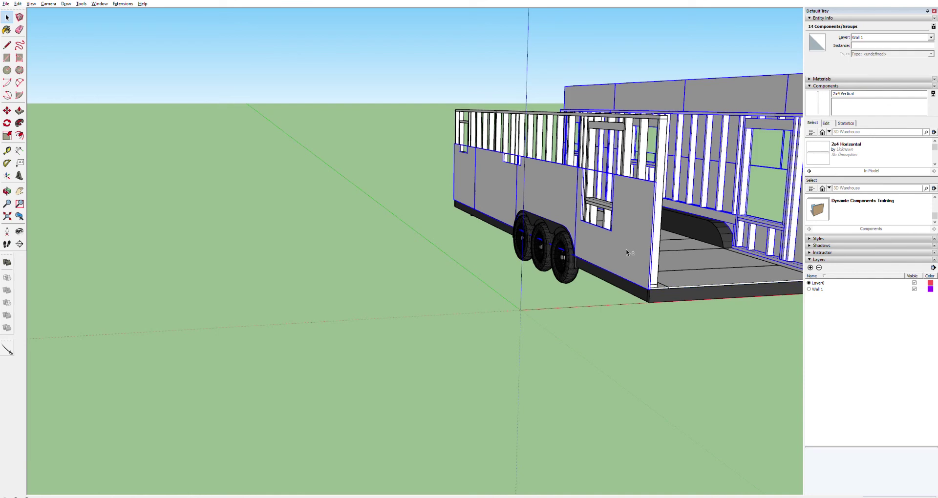
{"action": "left_click", "coordinate": [490, 178], "text": "shift"}
{"action": "left_click", "coordinate": [458, 174], "text": "shift"}
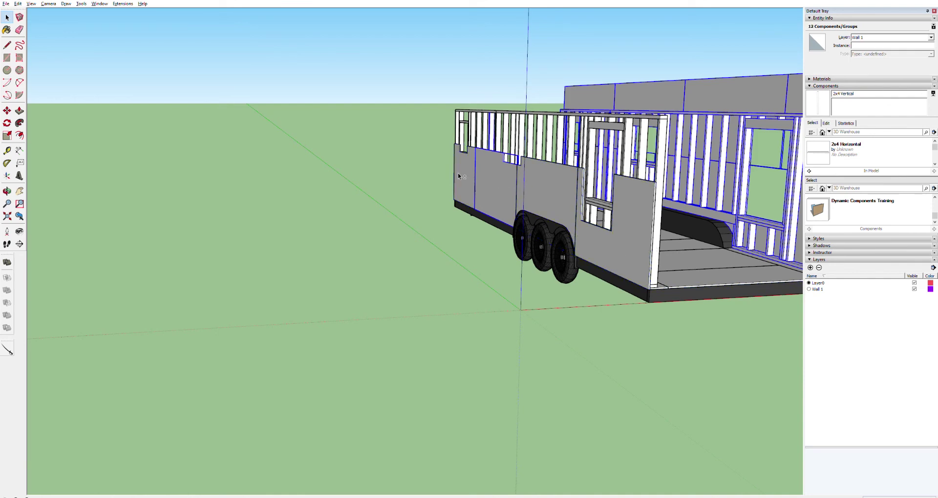
{"action": "left_click", "coordinate": [512, 171], "text": "shift"}
{"action": "left_click", "coordinate": [481, 165], "text": "shift"}
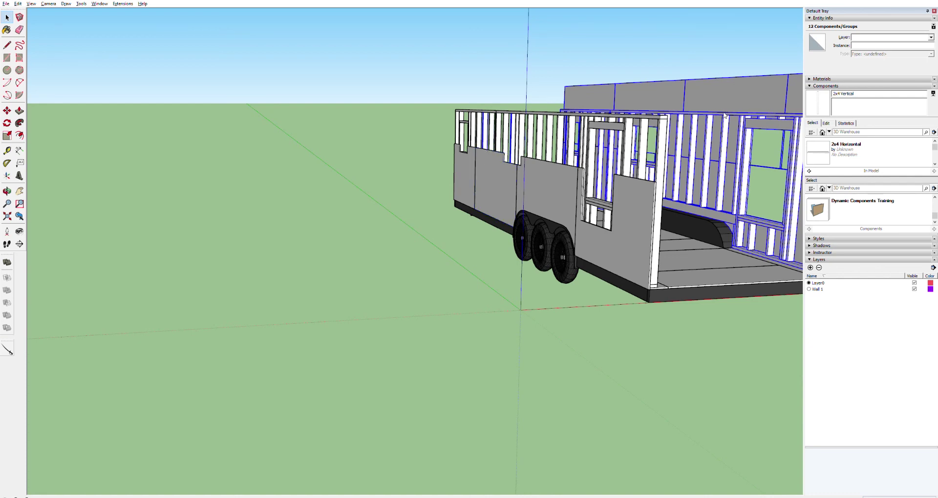
{"action": "key", "text": "ctrl+g"}
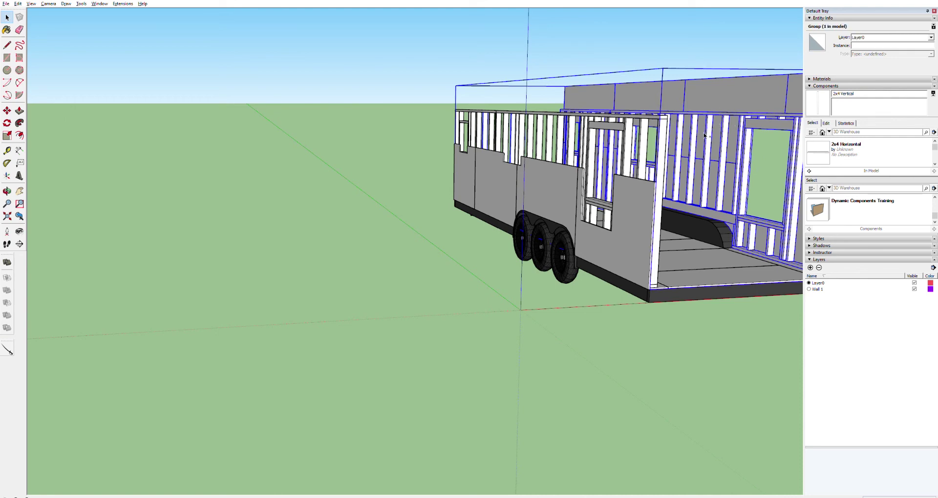
- Check that the copied sheathing belongs to Wall 1 by opening the group and selecting the opposite wall's panels
{"action": "key", "text": "ctrl+t"}
{"action": "left_click", "coordinate": [701, 162]}
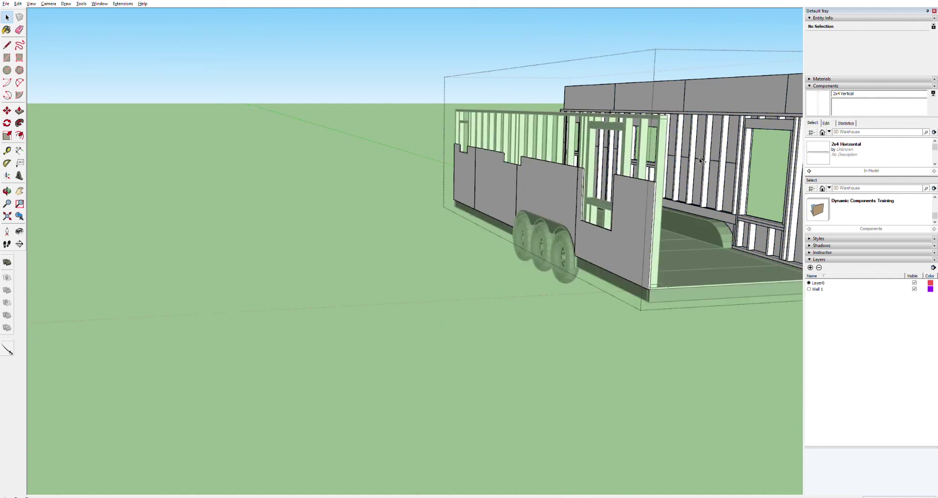
{"action": "left_click", "coordinate": [661, 323]}
{"action": "left_click", "coordinate": [642, 274]}
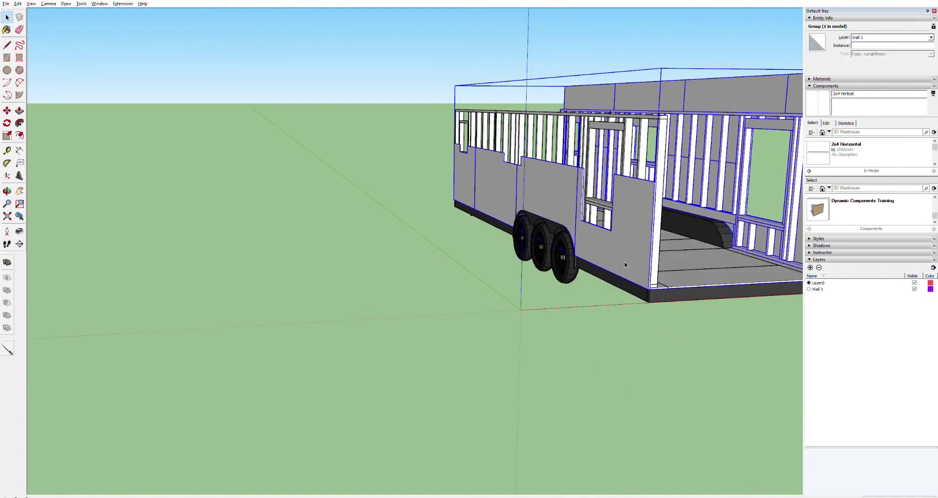
{"action": "double_click", "coordinate": [629, 247]}
{"action": "left_click", "coordinate": [624, 248]}
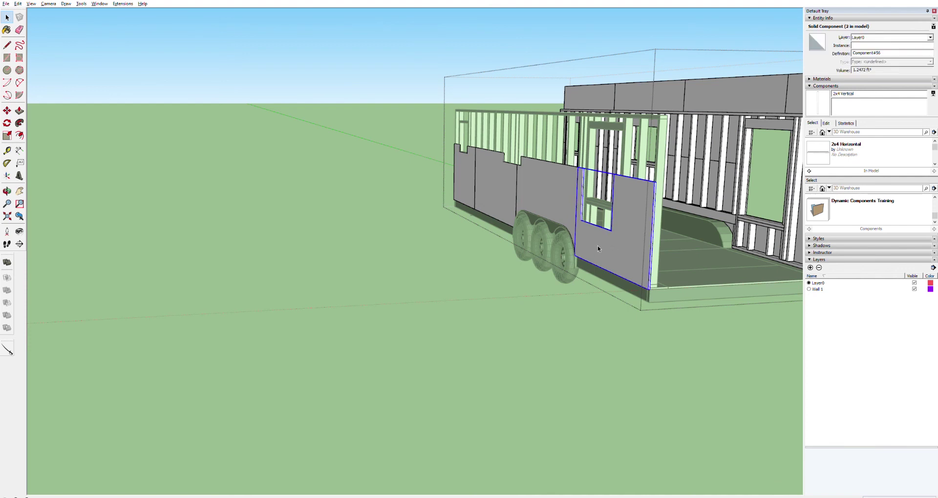
{"action": "left_click", "coordinate": [556, 204], "text": "shift"}
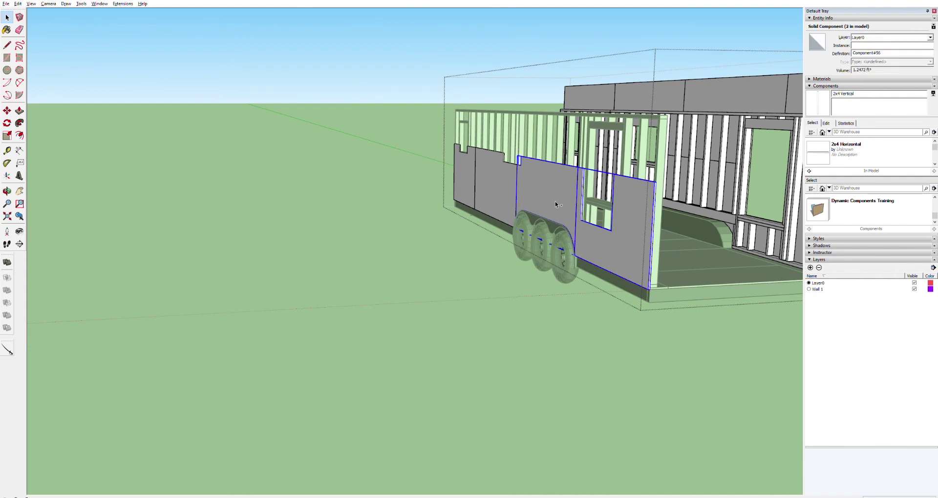
{"action": "left_click", "coordinate": [464, 178], "text": "shift"}
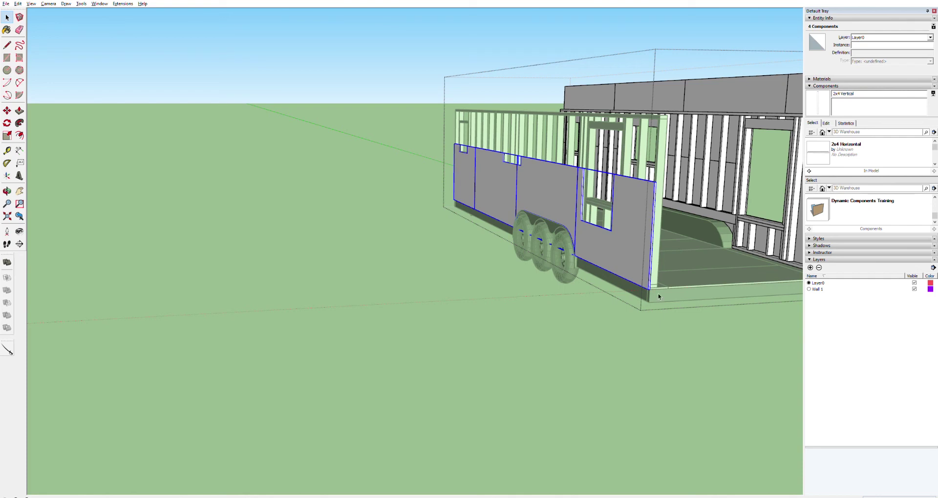
- Compare the grouping of Wall 1's framing and the copied panels by selecting the wall and reopening its group
{"action": "left_click", "coordinate": [679, 339]}
{"action": "left_click", "coordinate": [704, 162]}
{"action": "left_click", "coordinate": [640, 239], "text": "shift"}
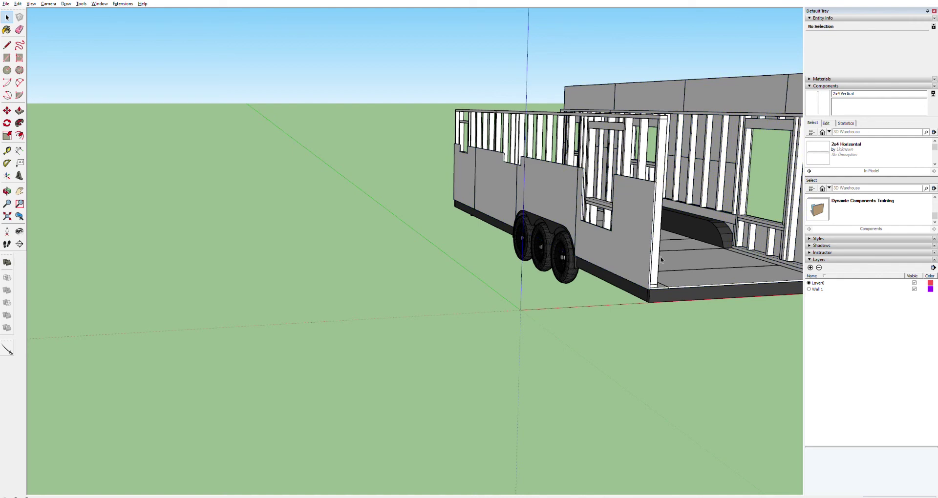
{"action": "left_click", "coordinate": [708, 139]}
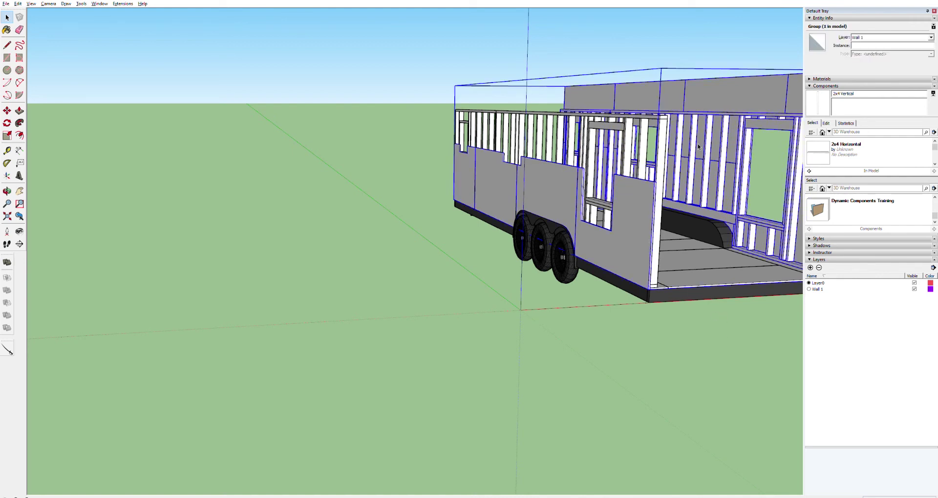
{"action": "double_click", "coordinate": [643, 203]}
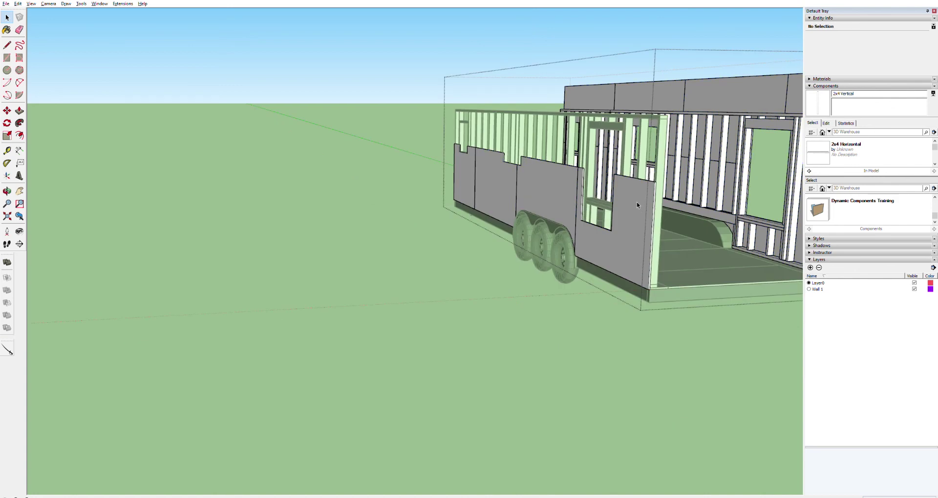
{"action": "left_click", "coordinate": [684, 365]}
{"action": "left_click", "coordinate": [704, 174]}
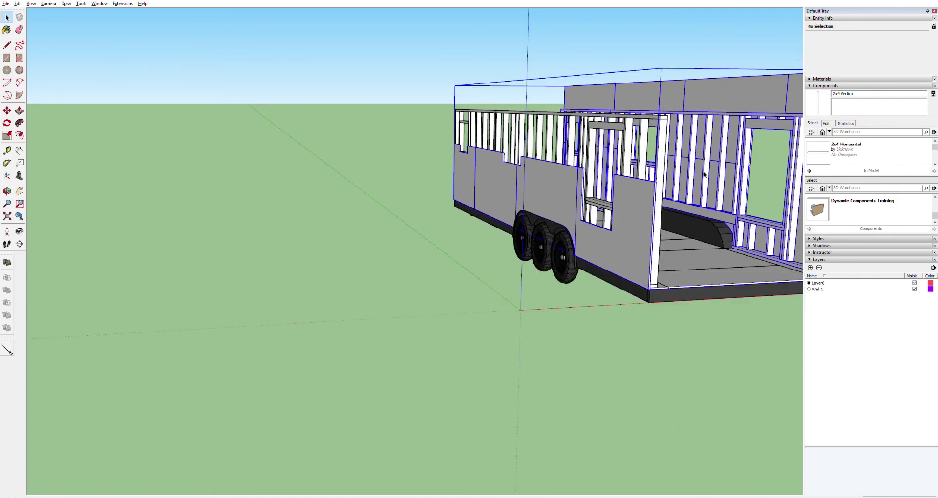
- Explode the Wall 1 group, leave the near wall's four copied sheathing panels out of the selection, and regroup the remaining parts
{"action": "left_click", "coordinate": [724, 214]}
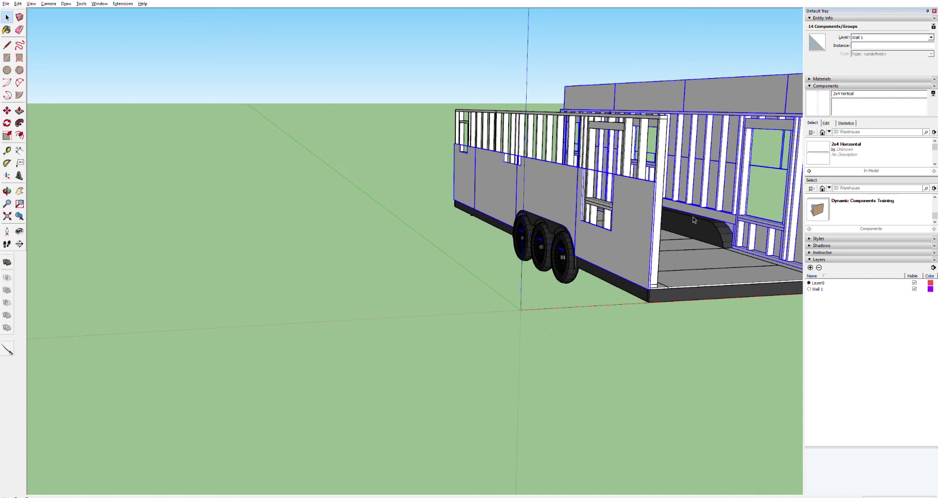
{"action": "left_click", "coordinate": [639, 230], "text": "shift"}
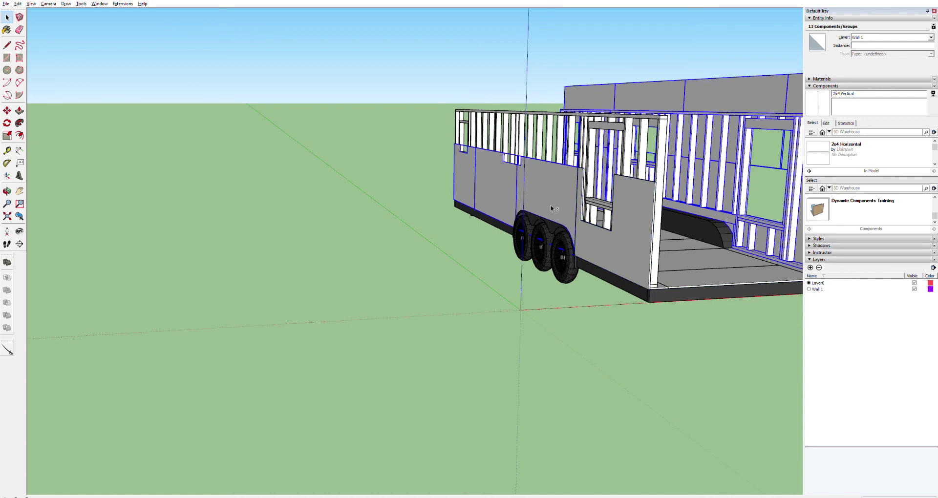
{"action": "left_click", "coordinate": [492, 181], "text": "shift"}
{"action": "left_click", "coordinate": [461, 176], "text": "shift"}
{"action": "left_click", "coordinate": [461, 174], "text": "shift"}
{"action": "key", "text": "o"}
{"action": "mouse_move", "coordinate": [542, 198]}
{"action": "left_mouse_down"}
{"action": "mouse_move", "coordinate": [376, 176]}
{"action": "mouse_move", "coordinate": [550, 189]}
{"action": "left_mouse_up"}
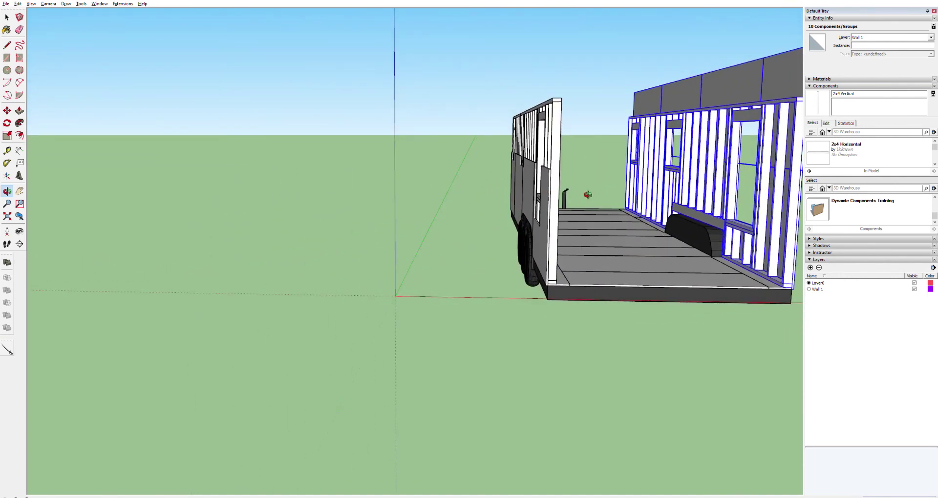
{"action": "key", "text": "space"}
{"action": "left_click", "coordinate": [740, 212]}
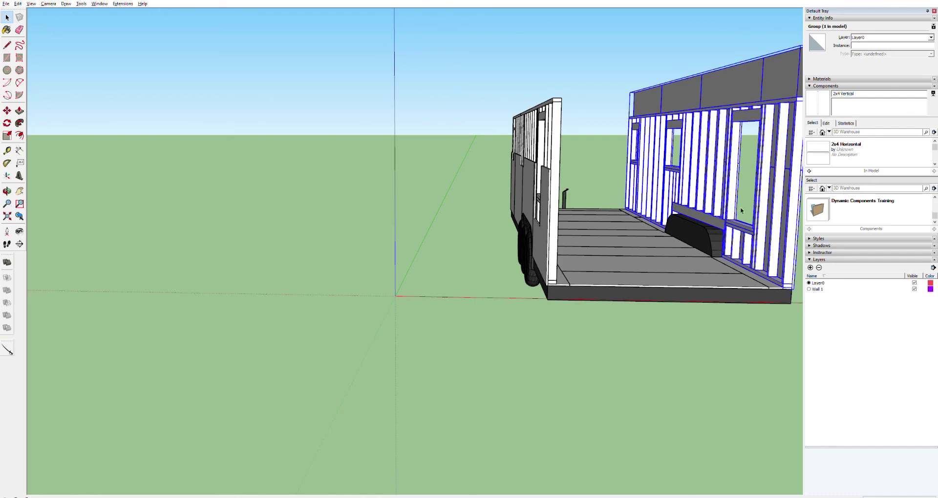
- Check the regrouping by selecting the near wall's sheathing panels and individual framing studs
{"action": "key", "text": "o"}
{"action": "left_click_drag", "start_coordinate": [633, 216], "coordinate": [770, 228]}
{"action": "left_click_drag", "start_coordinate": [672, 217], "coordinate": [718, 220]}
{"action": "middle_click_drag", "start_coordinate": [683, 221], "coordinate": [706, 212]}
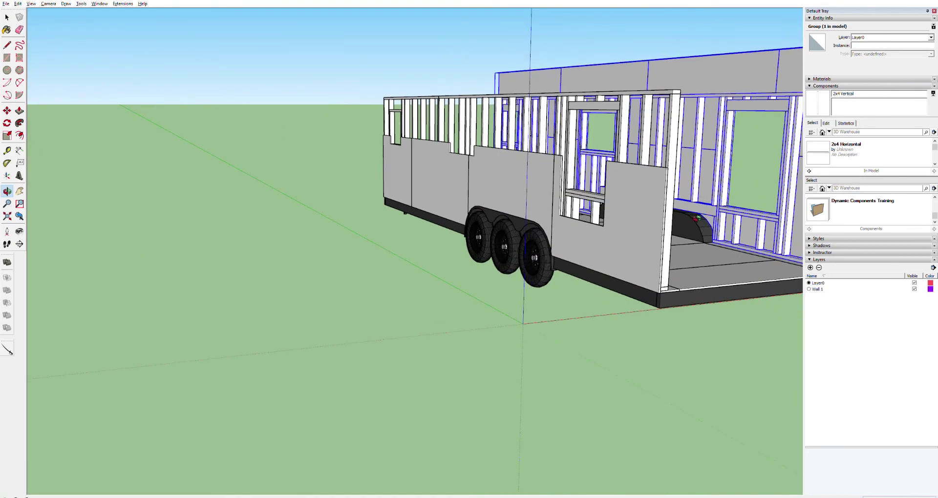
{"action": "left_click", "coordinate": [644, 218]}
{"action": "left_click", "coordinate": [524, 184]}
{"action": "left_click", "coordinate": [444, 172]}
{"action": "left_click", "coordinate": [622, 198]}
{"action": "left_click", "coordinate": [718, 100]}
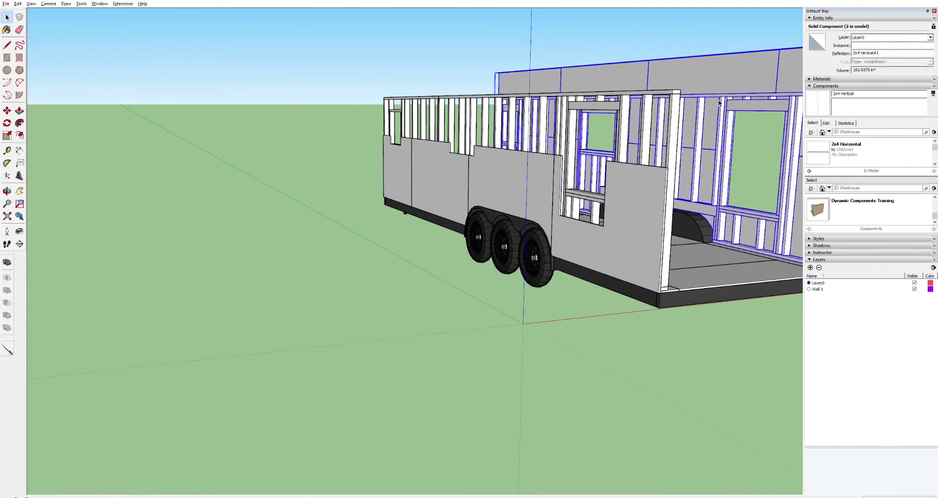
{"action": "middle_click_drag", "start_coordinate": [712, 209], "coordinate": [795, 396]}
{"action": "middle_click_drag", "start_coordinate": [736, 361], "coordinate": [730, 171], "text": "shift"}
{"action": "key", "text": "space"}
{"action": "left_click", "coordinate": [702, 132]}
{"action": "left_click", "coordinate": [545, 353]}
{"action": "left_click", "coordinate": [566, 338]}
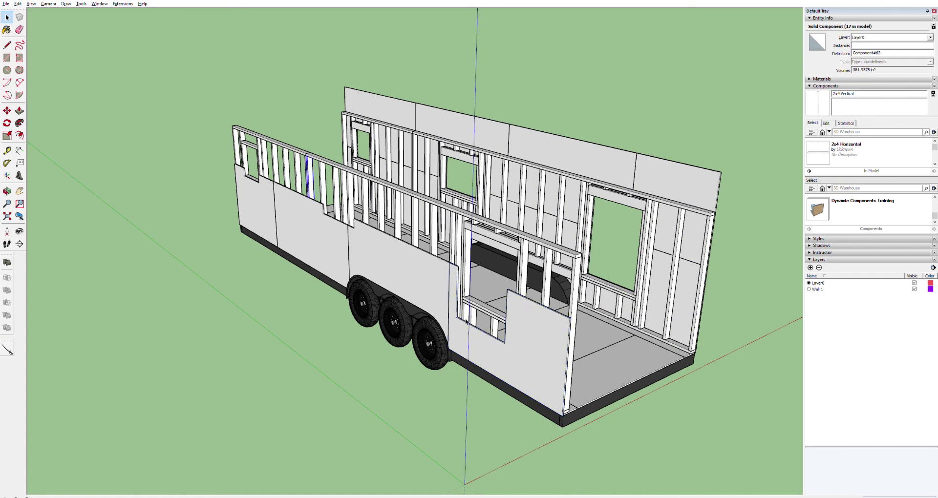
- Try to fill the window cutout in the near wall's rear sheathing panel by extruding its sill face up to the panel's upper edge
{"action": "middle_click_drag", "start_coordinate": [472, 345], "coordinate": [526, 328]}
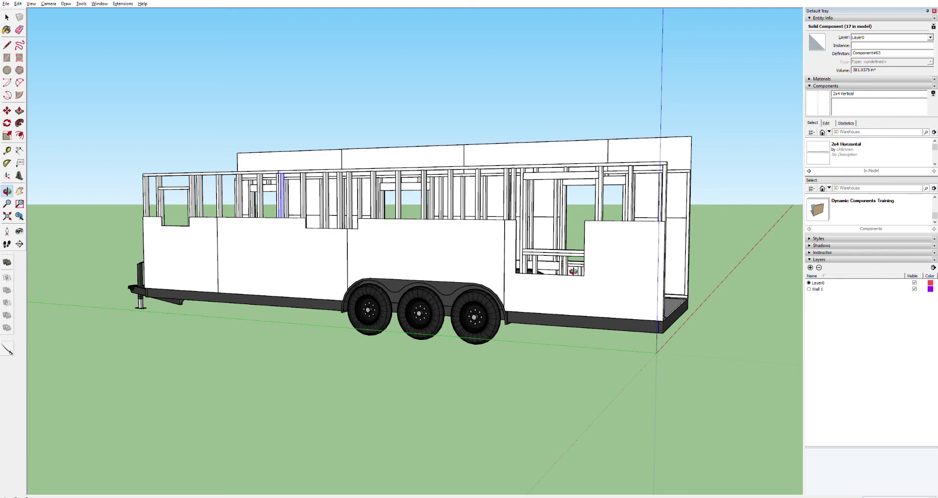
{"action": "scroll", "coordinate": [579, 263], "scroll_direction": "up", "scroll_amount": 6}
{"action": "middle_click_drag", "start_coordinate": [551, 288], "coordinate": [506, 410]}
{"action": "scroll", "coordinate": [554, 362], "scroll_direction": "up", "scroll_amount": 3}
{"action": "key", "text": "space"}
{"action": "left_click", "coordinate": [530, 346]}
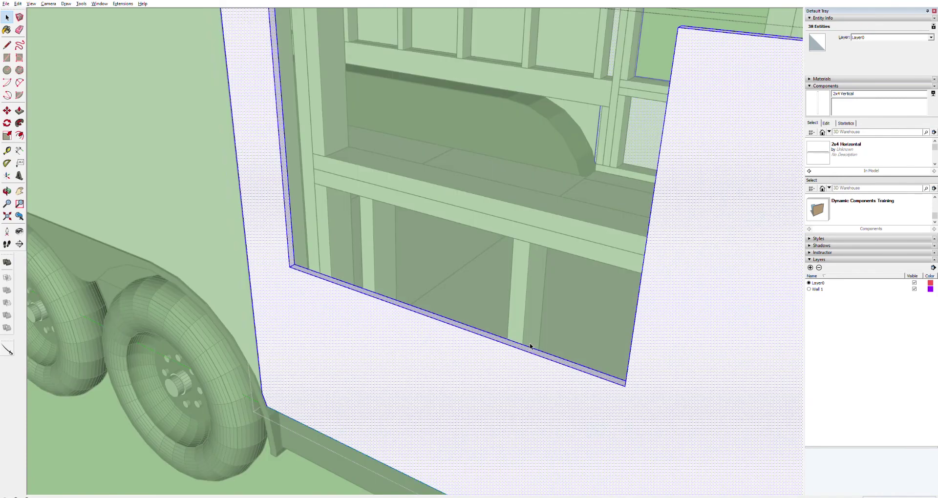
{"action": "key", "text": "p"}
{"action": "left_click_drag", "start_coordinate": [536, 348], "coordinate": [690, 24]}
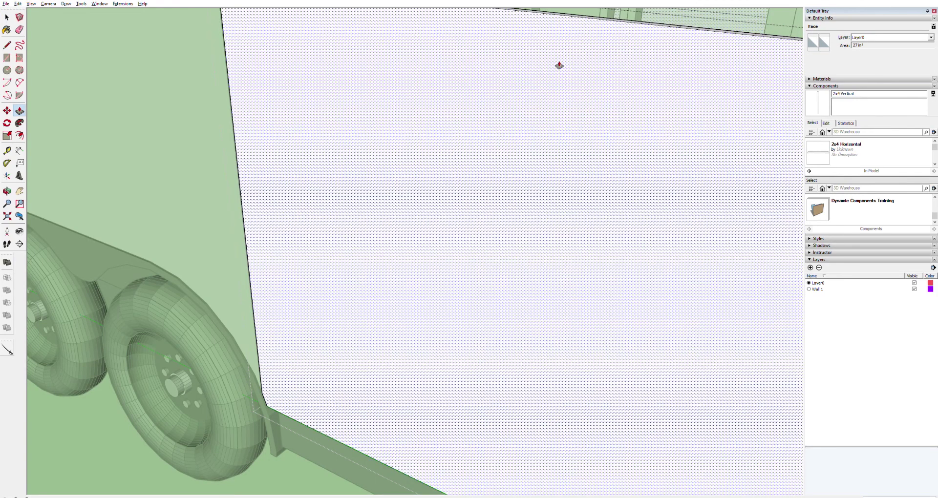
{"action": "key", "text": "space"}
{"action": "left_click", "coordinate": [302, 448]}
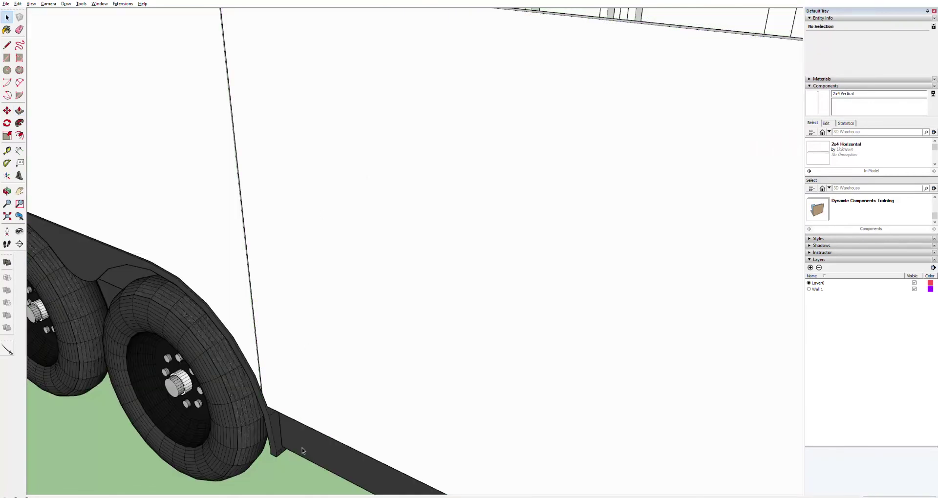
- Try to fill the corner notch in the near wall's wheel-well sheathing panel by extruding its lower face up to the panel's upper edge
{"action": "key", "text": "h"}
{"action": "left_click_drag", "start_coordinate": [191, 174], "coordinate": [490, 415]}
{"action": "left_click_drag", "start_coordinate": [210, 278], "coordinate": [531, 315]}
{"action": "mouse_move", "coordinate": [233, 195]}
{"action": "left_mouse_down"}
{"action": "mouse_move", "coordinate": [266, 291]}
{"action": "mouse_move", "coordinate": [250, 303]}
{"action": "left_mouse_up"}
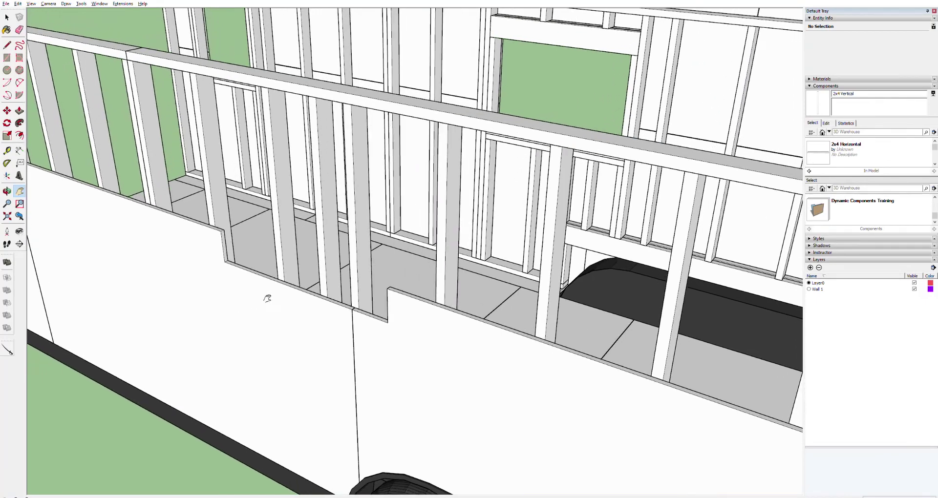
{"action": "middle_click_drag", "start_coordinate": [249, 301], "coordinate": [319, 298], "text": "shift"}
{"action": "key", "text": "space"}
{"action": "double_click", "coordinate": [394, 315]}
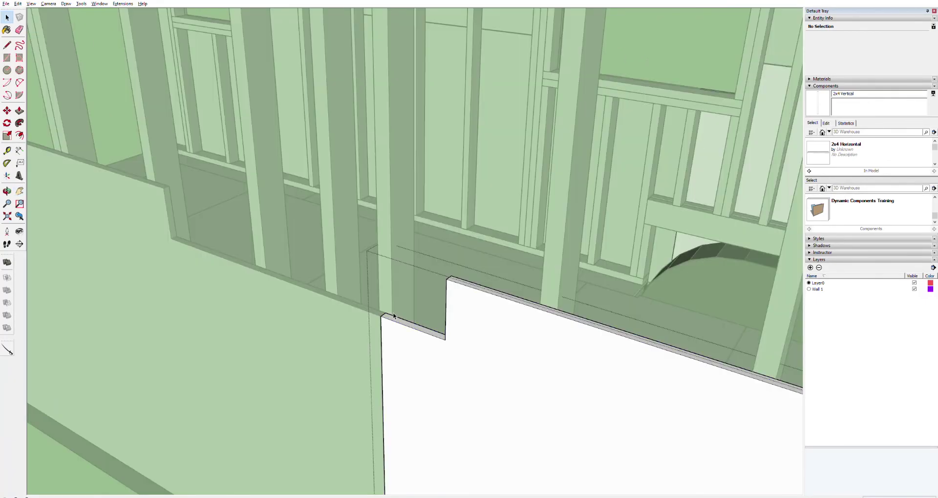
{"action": "left_click", "coordinate": [396, 316]}
{"action": "key", "text": "p"}
{"action": "left_click", "coordinate": [397, 321]}
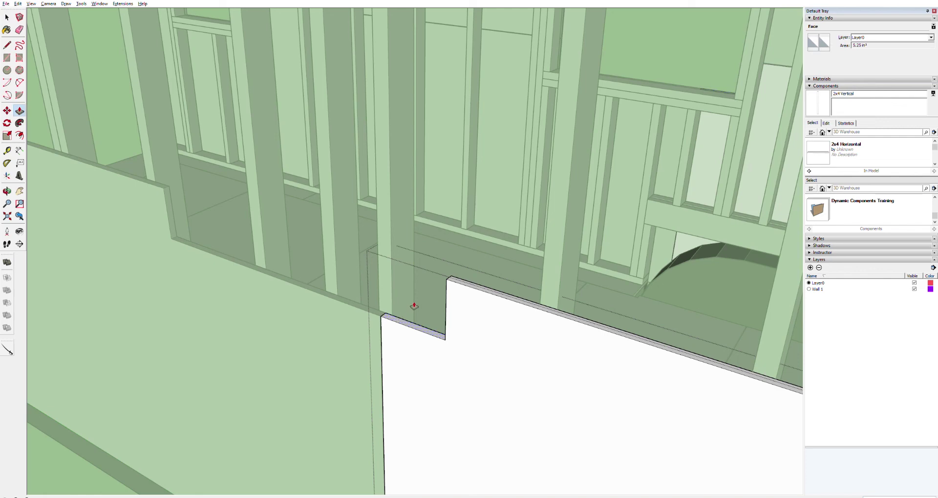
{"action": "left_click_drag", "start_coordinate": [447, 275], "coordinate": [457, 276]}
{"action": "left_click", "coordinate": [453, 281]}
- Try to fill the window notch in the sheathing panel ahead of the wheel well with Push/Pull
{"action": "key", "text": "space"}
{"action": "left_click", "coordinate": [201, 180]}
{"action": "triple_click", "coordinate": [189, 240]}
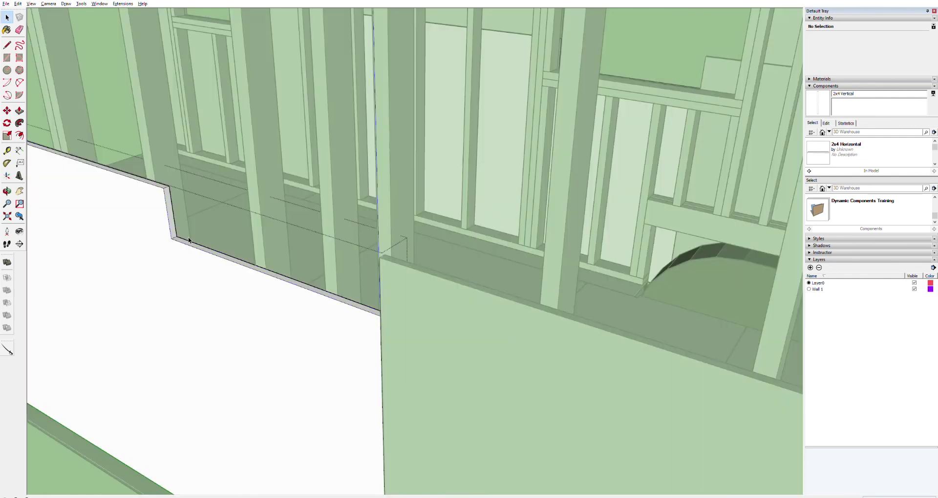
{"action": "key", "text": "p"}
{"action": "mouse_move", "coordinate": [184, 239]}
{"action": "left_mouse_down"}
{"action": "mouse_move", "coordinate": [168, 189]}
{"action": "mouse_move", "coordinate": [151, 192]}
{"action": "left_mouse_up"}
- Try to fill the window cutout in the sheathing panel nearest the trailer tongue by extruding its sill face flush with the upper edge
{"action": "key", "text": "h"}
{"action": "left_click_drag", "start_coordinate": [113, 216], "coordinate": [429, 358]}
{"action": "left_click_drag", "start_coordinate": [169, 280], "coordinate": [498, 359]}
{"action": "scroll", "coordinate": [263, 263], "scroll_direction": "up", "scroll_amount": 4}
{"action": "key", "text": "space"}
{"action": "left_click", "coordinate": [347, 285]}
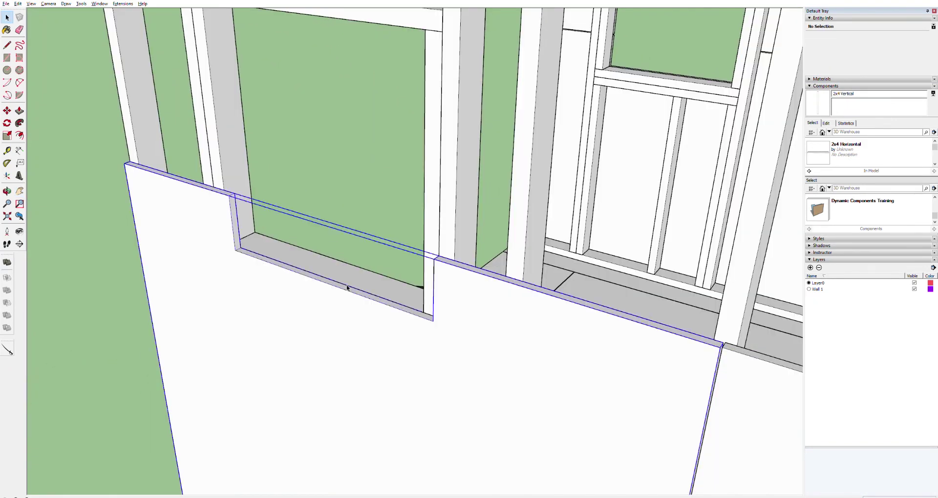
{"action": "double_click", "coordinate": [347, 287]}
{"action": "left_click", "coordinate": [349, 289]}
{"action": "key", "text": "p"}
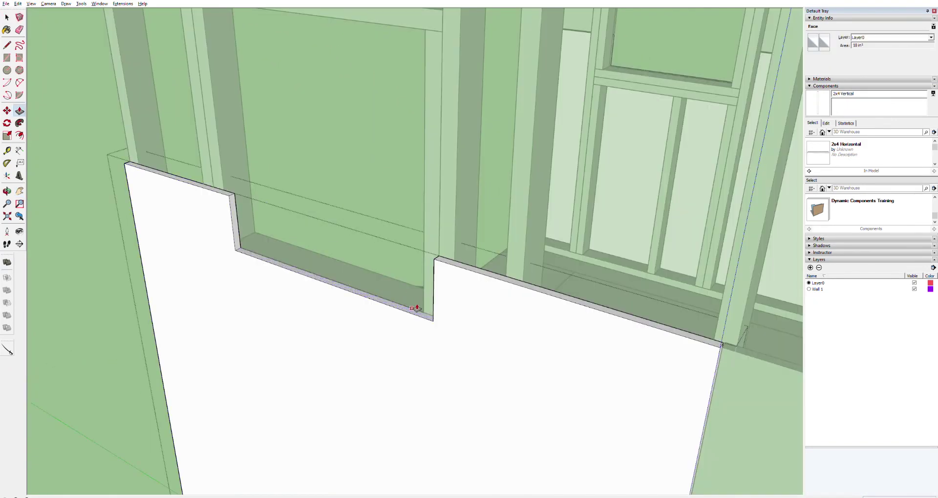
{"action": "left_click_drag", "start_coordinate": [413, 313], "coordinate": [443, 259]}
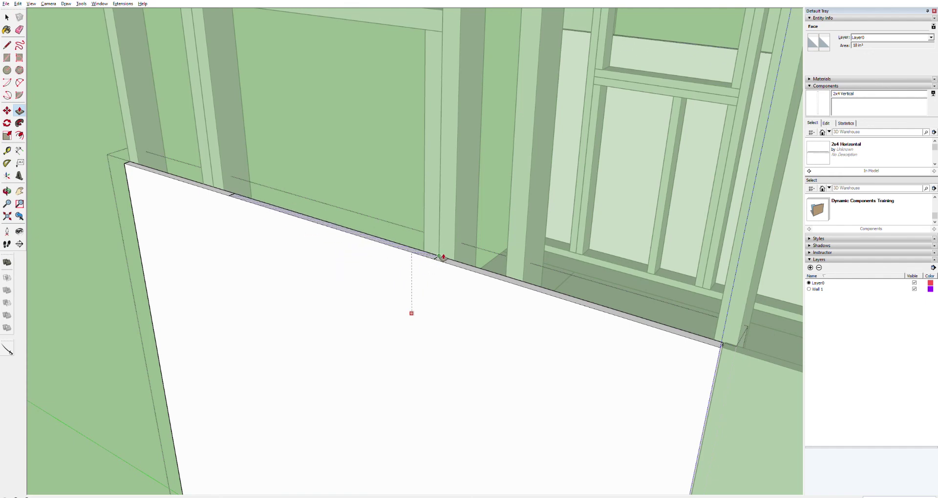
{"action": "scroll", "coordinate": [609, 168], "scroll_direction": "down", "scroll_amount": 6}
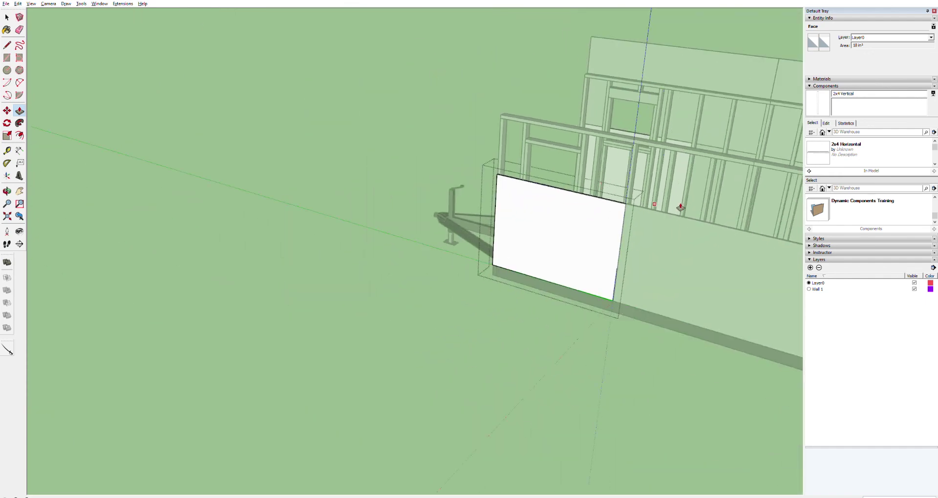
- Inspect the opposite wall's window openings and undo the cutout fills in the sheathing panels
{"action": "key", "text": "h"}
{"action": "left_click_drag", "start_coordinate": [708, 226], "coordinate": [318, 159]}
{"action": "left_click_drag", "start_coordinate": [592, 238], "coordinate": [383, 193]}
{"action": "scroll", "coordinate": [288, 186], "scroll_direction": "down", "scroll_amount": 5}
{"action": "scroll", "coordinate": [252, 293], "scroll_direction": "up", "scroll_amount": 5}
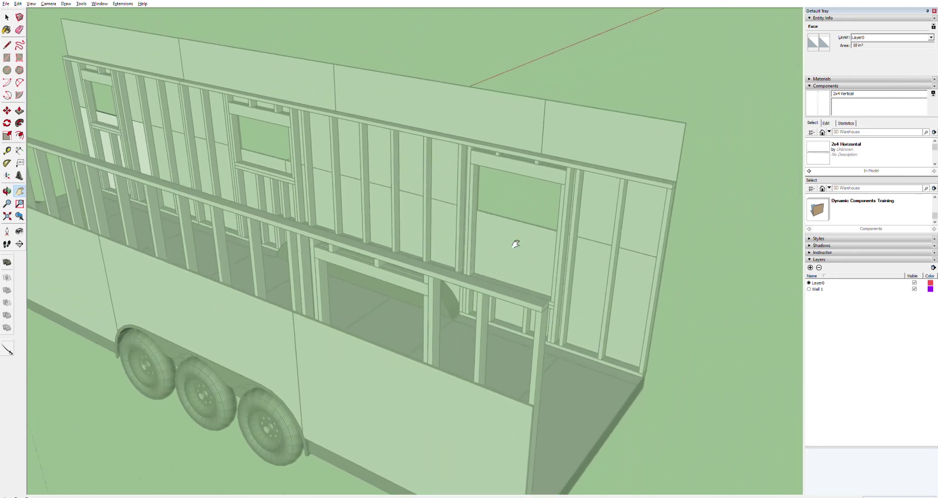
{"action": "left_click_drag", "start_coordinate": [148, 195], "coordinate": [453, 186]}
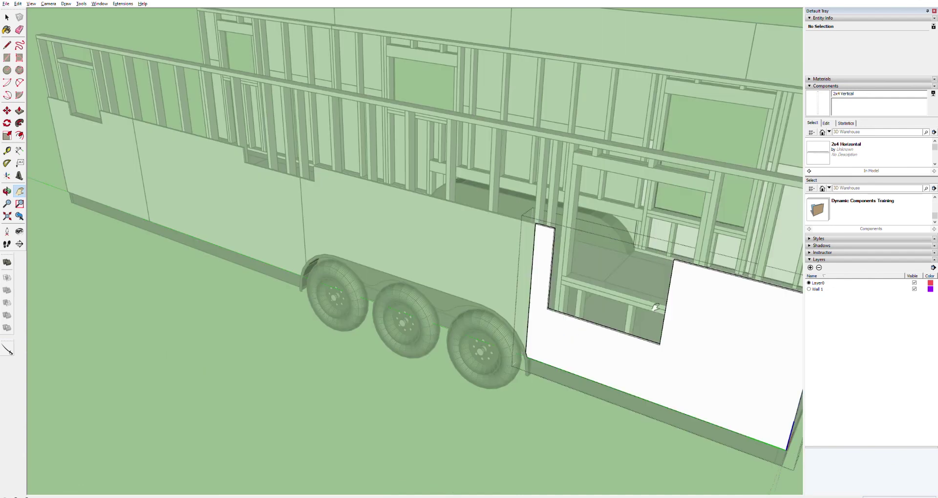
- Select the near wall's four lower sheathing panels and make them unique from Wall 1's matching components
{"action": "key", "text": "space"}
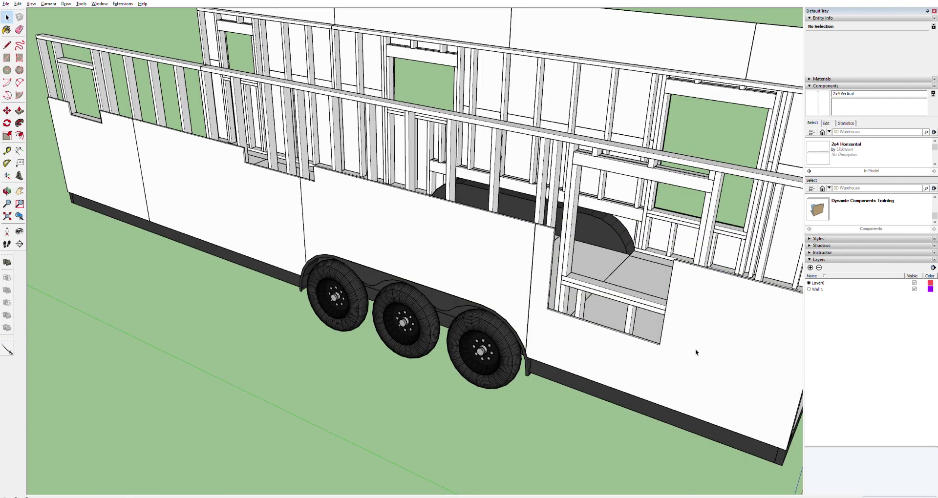
{"action": "left_click", "coordinate": [696, 349]}
{"action": "left_click", "coordinate": [474, 259], "text": "shift"}
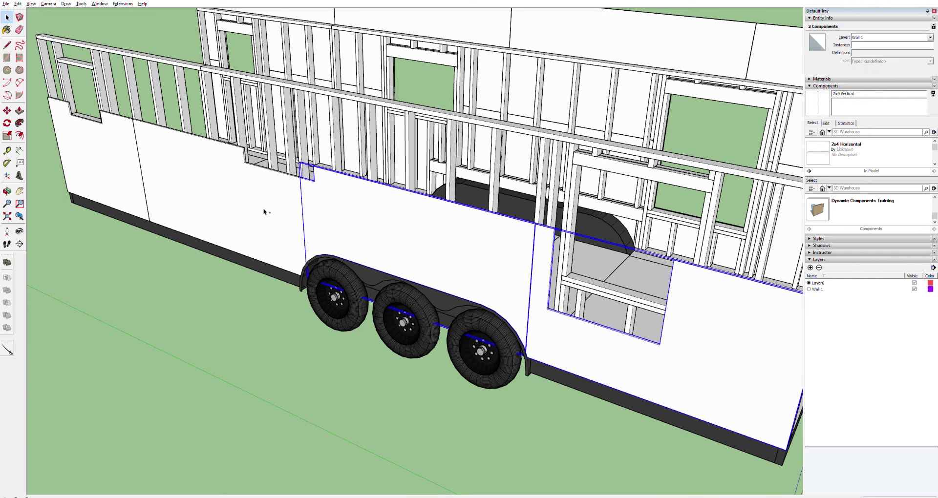
{"action": "left_click", "coordinate": [264, 212], "text": "shift"}
{"action": "left_click", "coordinate": [107, 164], "text": "shift"}
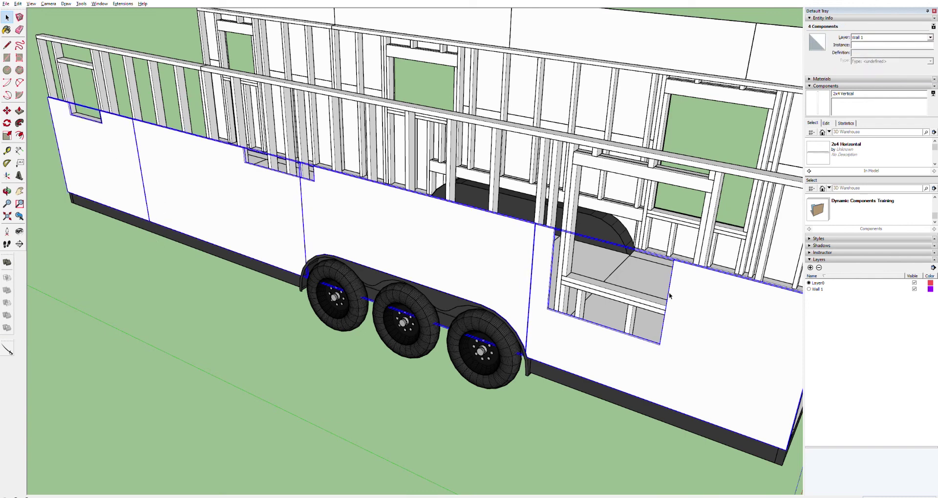
{"action": "left_click", "coordinate": [621, 433]}
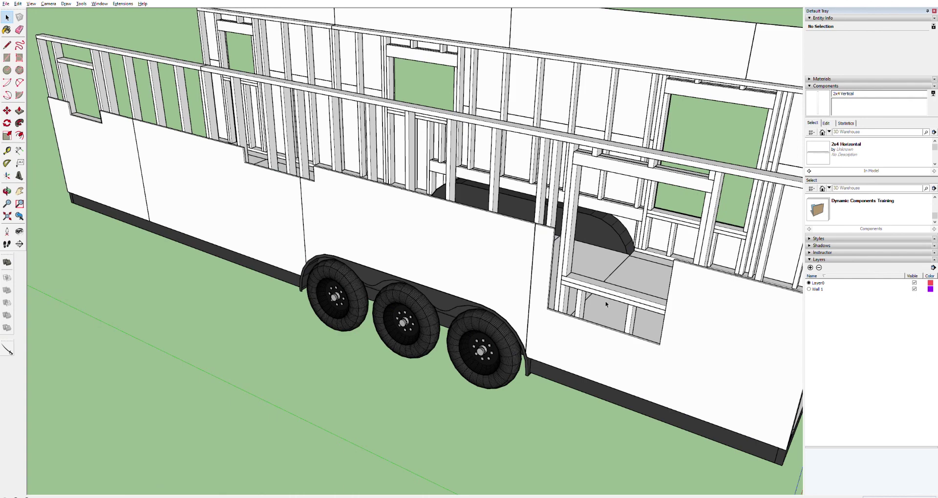
- Open the near wall's rear sheathing panel and extrude its window cutout's sill face flush with the panel's upper edge
{"action": "scroll", "coordinate": [634, 333], "scroll_direction": "up", "scroll_amount": 4}
{"action": "middle_click_drag", "start_coordinate": [663, 330], "coordinate": [553, 376]}
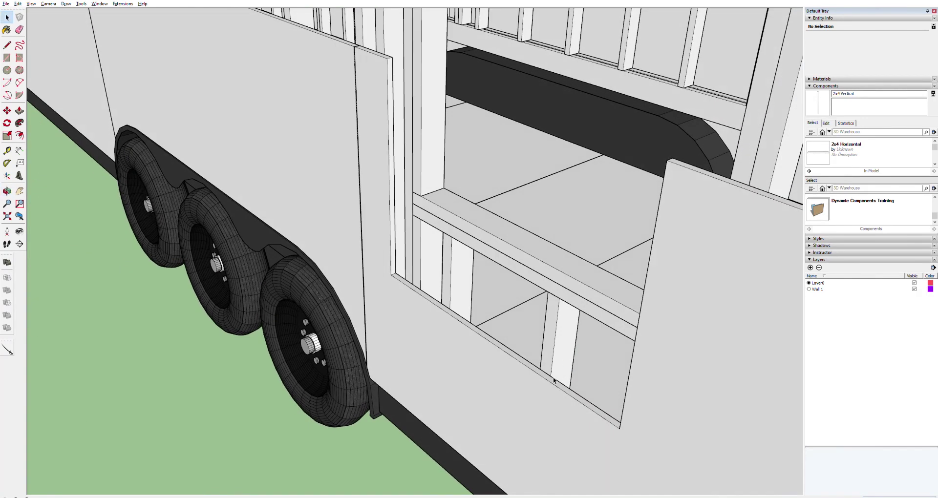
{"action": "double_click", "coordinate": [553, 380]}
{"action": "double_click", "coordinate": [554, 380]}
{"action": "key", "text": "p"}
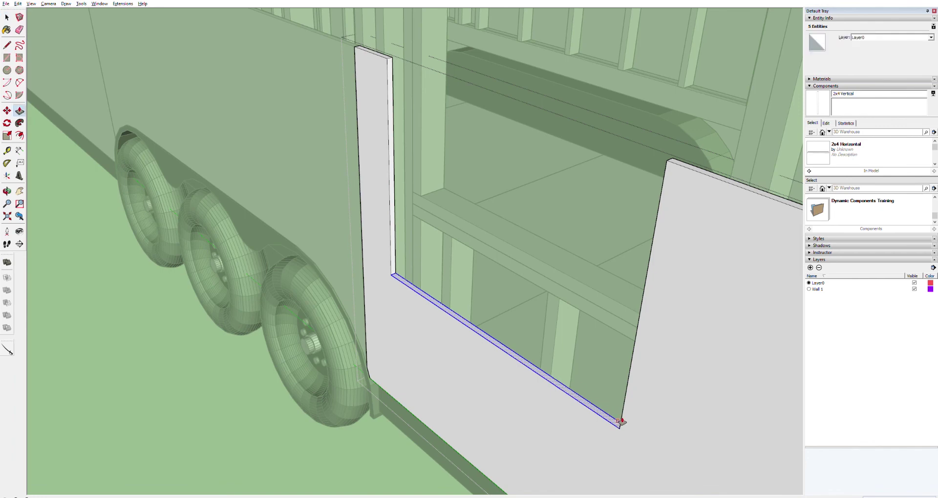
{"action": "left_click_drag", "start_coordinate": [620, 420], "coordinate": [680, 162]}
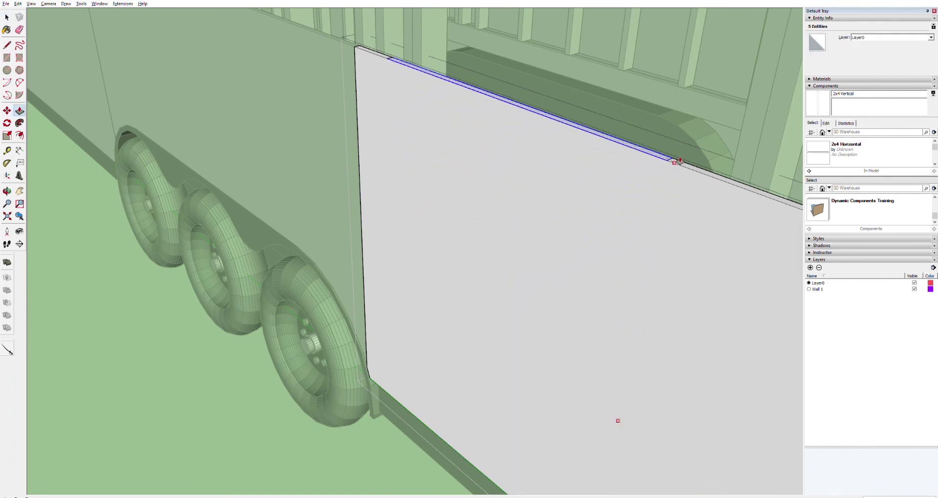
- Open the sheathing panel ahead of the wheel well and extrude its notch's lower face flush with the panel's upper edge
{"action": "key", "text": "h"}
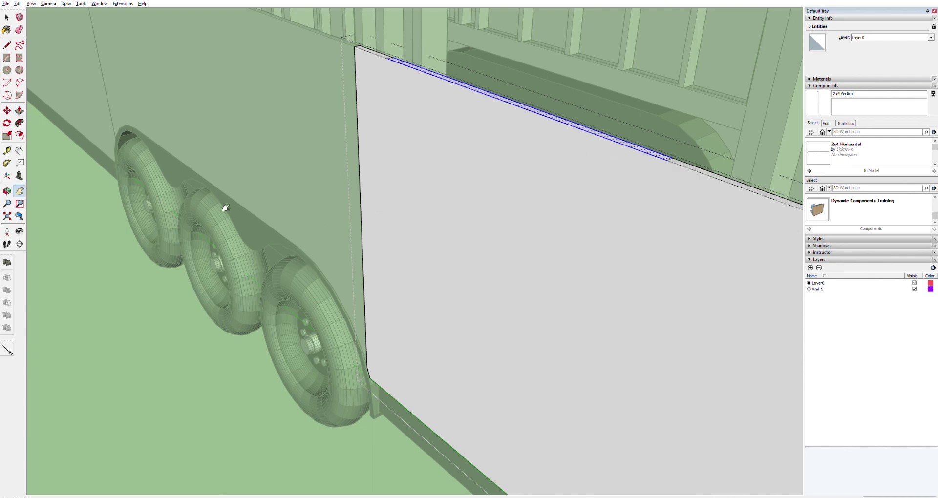
{"action": "left_click_drag", "start_coordinate": [274, 181], "coordinate": [208, 224]}
{"action": "left_click_drag", "start_coordinate": [513, 295], "coordinate": [201, 336]}
{"action": "left_click_drag", "start_coordinate": [244, 311], "coordinate": [596, 192]}
{"action": "left_click_drag", "start_coordinate": [504, 264], "coordinate": [470, 334]}
{"action": "left_click_drag", "start_coordinate": [277, 142], "coordinate": [518, 333]}
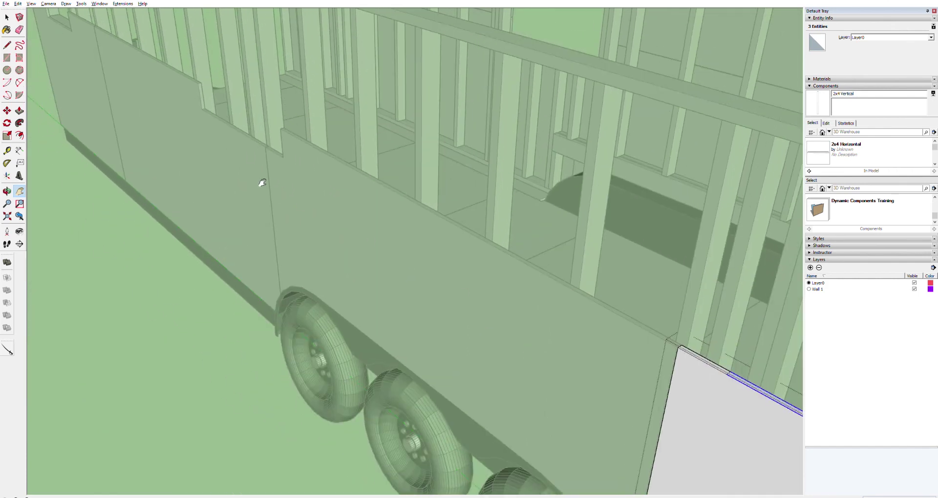
{"action": "left_click_drag", "start_coordinate": [262, 183], "coordinate": [404, 291]}
{"action": "scroll", "coordinate": [389, 234], "scroll_direction": "up", "scroll_amount": 3}
{"action": "scroll", "coordinate": [388, 234], "scroll_direction": "down", "scroll_amount": 3}
{"action": "key", "text": "space"}
{"action": "double_click", "coordinate": [508, 293]}
{"action": "left_click", "coordinate": [509, 298]}
{"action": "key", "text": "p"}
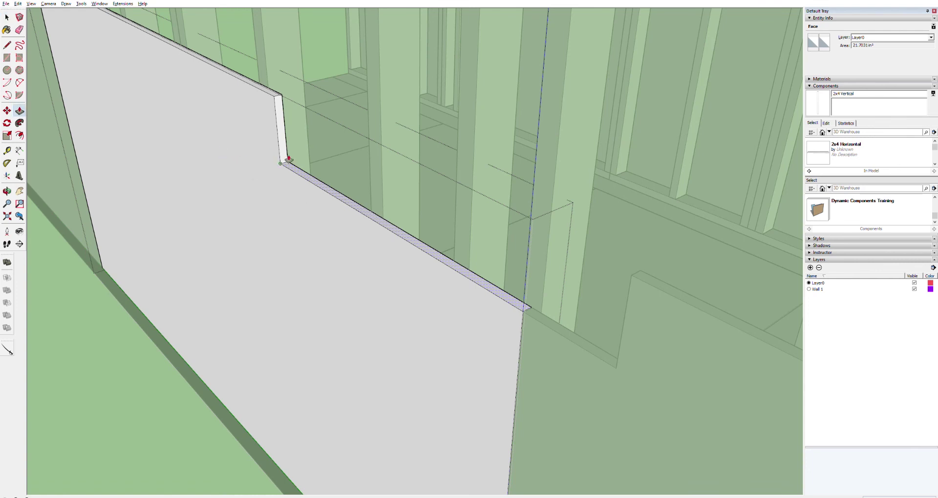
{"action": "left_click_drag", "start_coordinate": [292, 161], "coordinate": [285, 93]}
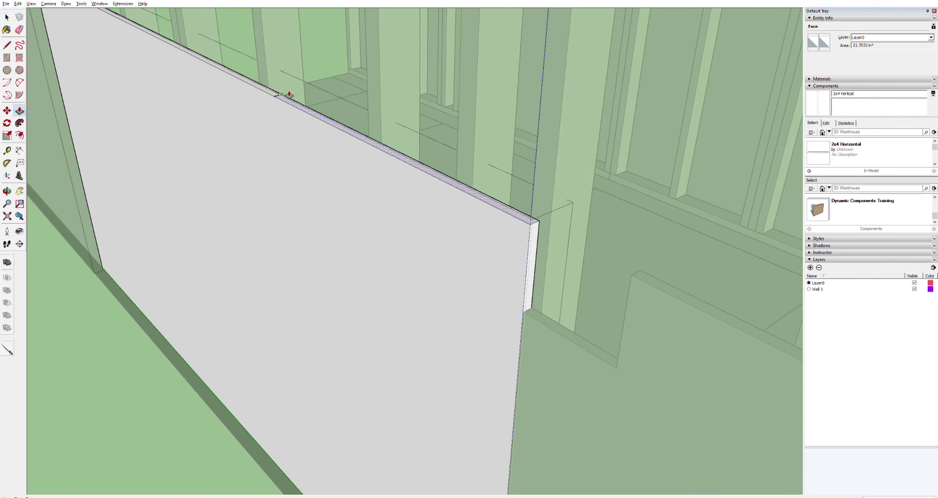
- Open the wheel-well sheathing panel and extrude its corner notch's lower face flush with the panel's upper edge
{"action": "key", "text": "space"}
{"action": "triple_click", "coordinate": [603, 347]}
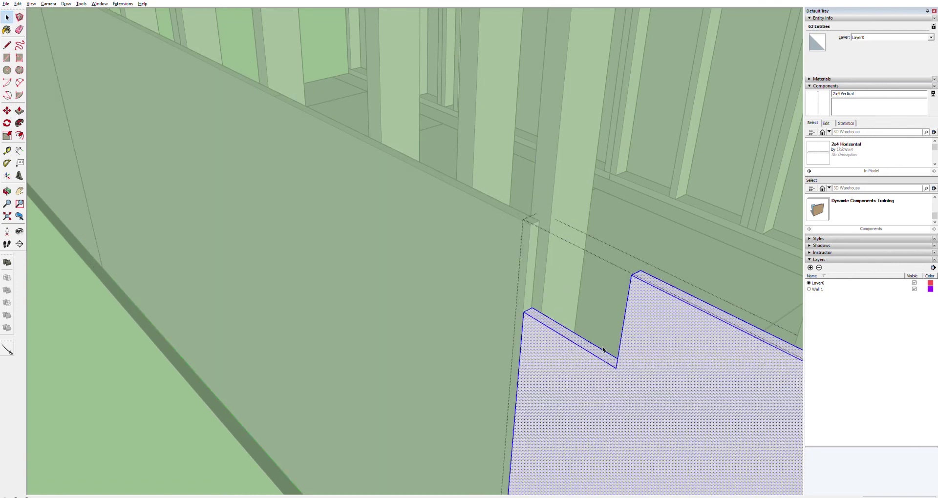
{"action": "key", "text": "p"}
{"action": "left_click_drag", "start_coordinate": [606, 349], "coordinate": [641, 277]}
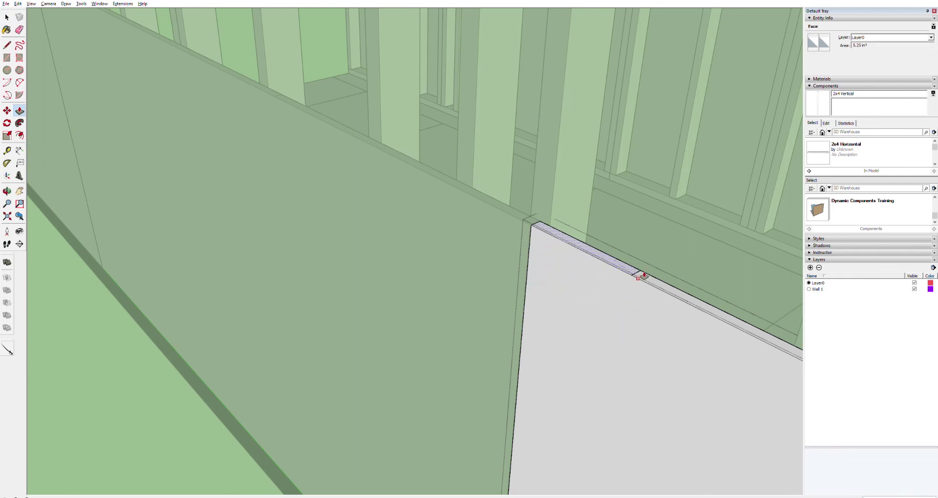
- Open the near wall's front sheathing panel and extrude its window notch's lower face flush with the panel's upper edge
{"action": "key", "text": "h"}
{"action": "left_click_drag", "start_coordinate": [247, 193], "coordinate": [500, 393]}
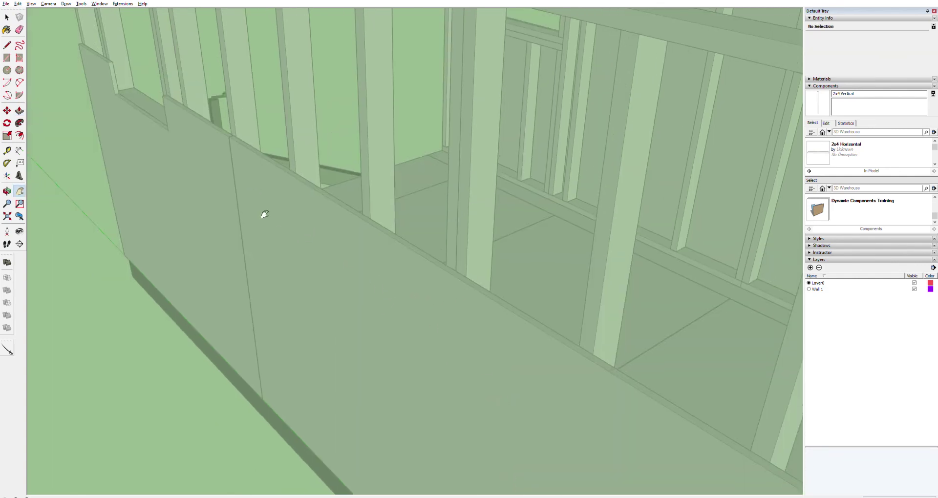
{"action": "left_click_drag", "start_coordinate": [265, 214], "coordinate": [408, 307]}
{"action": "scroll", "coordinate": [250, 196], "scroll_direction": "up", "scroll_amount": 5}
{"action": "key", "text": "space"}
{"action": "triple_click", "coordinate": [345, 201]}
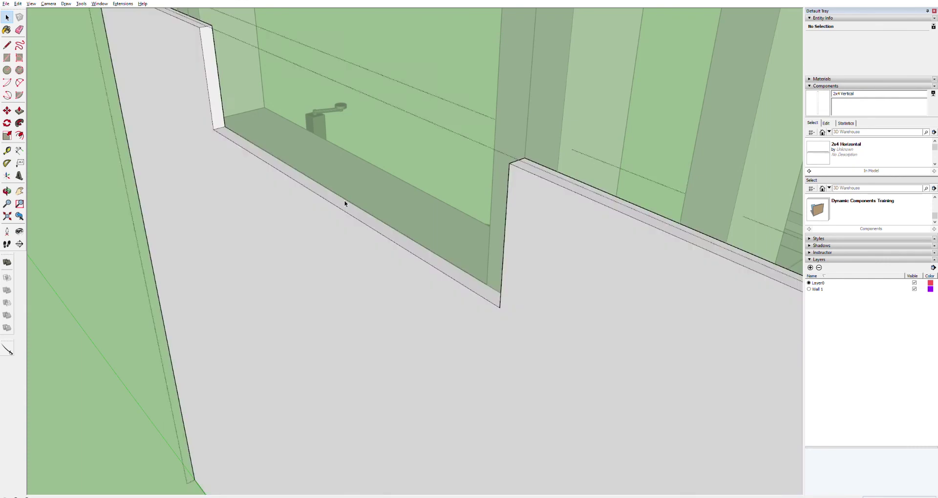
{"action": "key", "text": "p"}
{"action": "left_click_drag", "start_coordinate": [496, 300], "coordinate": [521, 162]}
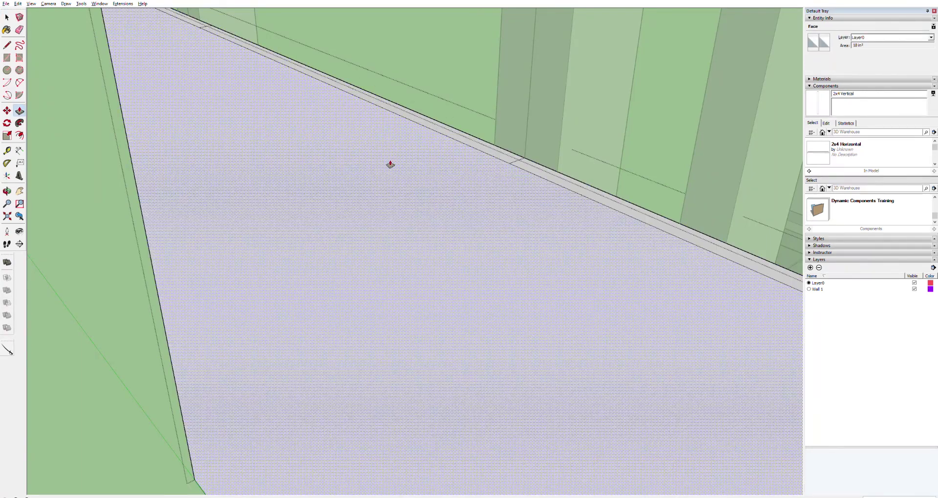
- Erase the two leftover seam edges on the front sheathing panel's upper face
{"action": "middle_click_drag", "start_coordinate": [375, 178], "coordinate": [406, 374], "text": "shift"}
{"action": "key", "text": "space"}
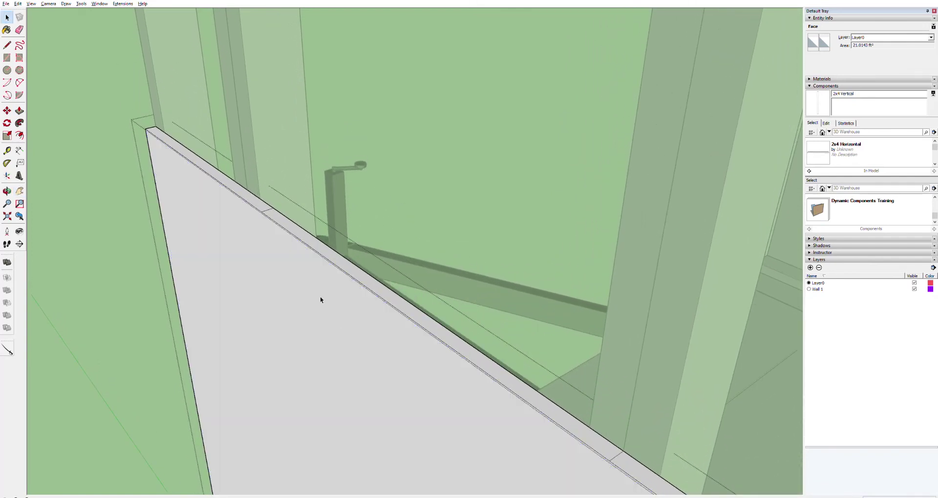
{"action": "double_click", "coordinate": [306, 297]}
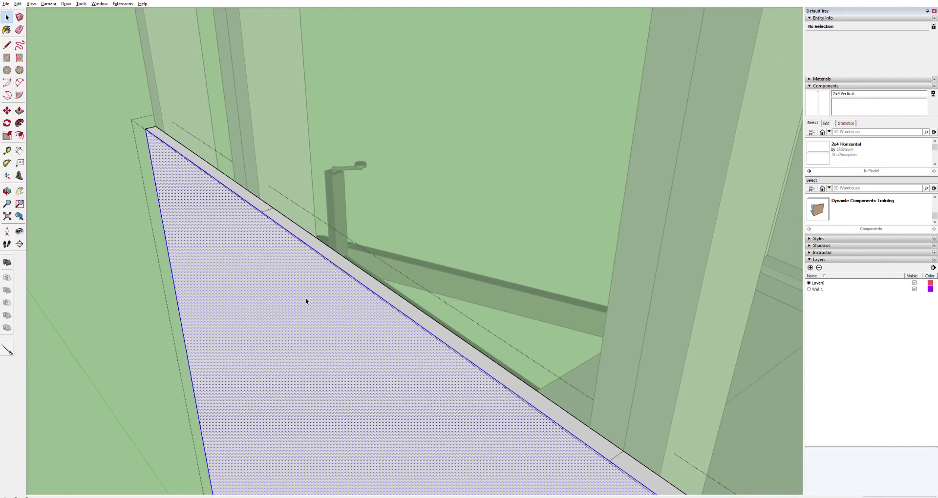
{"action": "key", "text": "e"}
{"action": "left_click", "coordinate": [272, 210]}
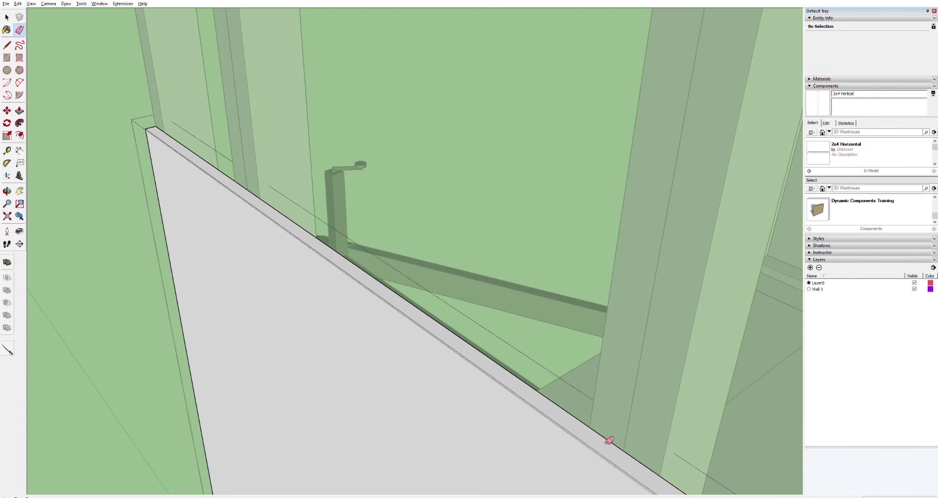
{"action": "middle_click_drag", "start_coordinate": [607, 446], "coordinate": [215, 135], "text": "shift"}
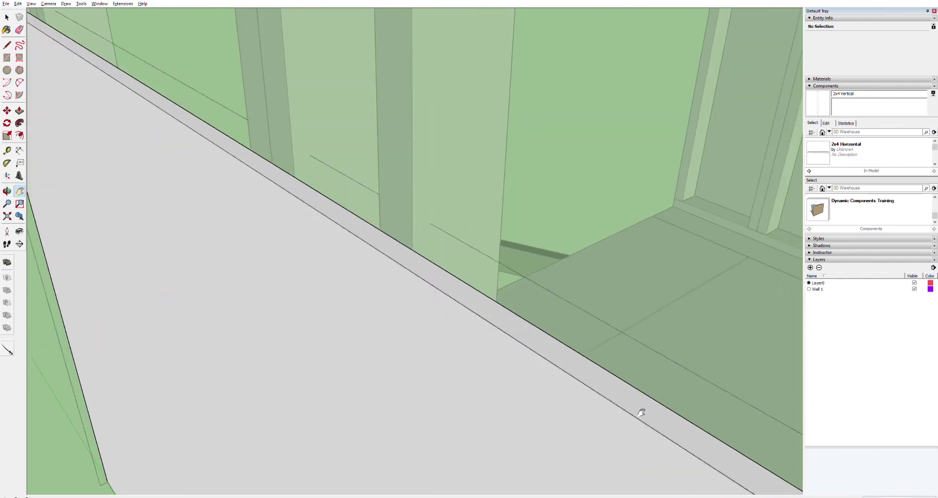
- Open the wheel-well sheathing panel and erase the leftover seam edge near its upper corner
{"action": "middle_click_drag", "start_coordinate": [613, 390], "coordinate": [335, 239], "text": "shift"}
{"action": "scroll", "coordinate": [361, 249], "scroll_direction": "down", "scroll_amount": 4}
{"action": "mouse_move", "coordinate": [617, 403]}
{"action": "middle_mouse_down", "text": "shift"}
{"action": "mouse_move", "coordinate": [544, 334]}
{"action": "mouse_move", "coordinate": [357, 216]}
{"action": "middle_mouse_up", "text": "shift"}
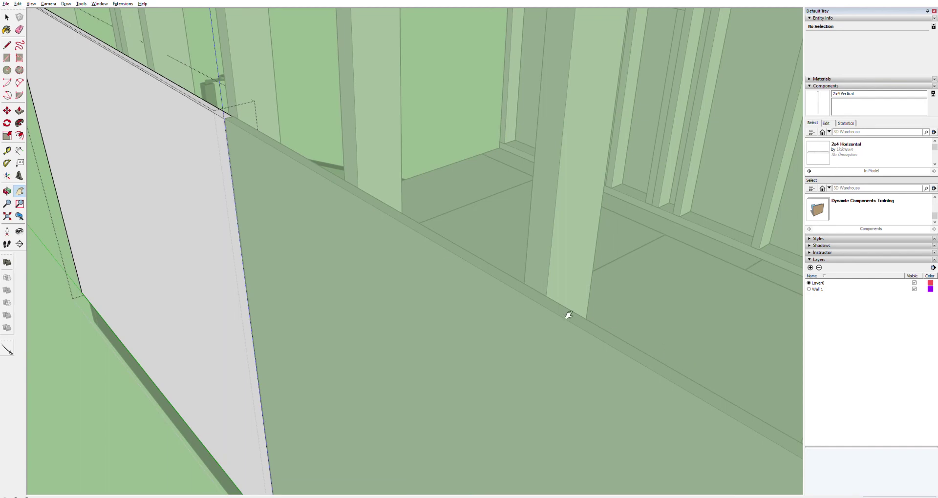
{"action": "middle_click_drag", "start_coordinate": [611, 331], "coordinate": [444, 264], "text": "shift"}
{"action": "scroll", "coordinate": [444, 265], "scroll_direction": "up", "scroll_amount": 4}
{"action": "scroll", "coordinate": [445, 265], "scroll_direction": "down", "scroll_amount": 6}
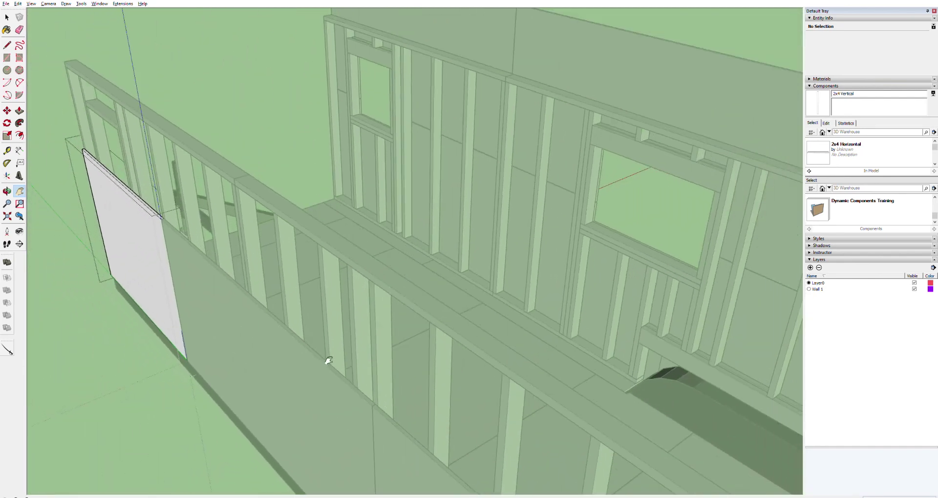
{"action": "scroll", "coordinate": [313, 254], "scroll_direction": "up", "scroll_amount": 6}
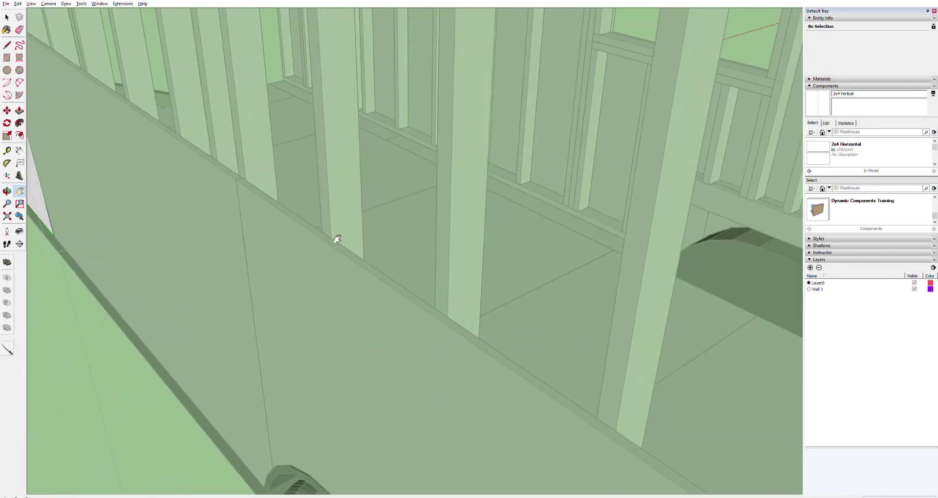
{"action": "key", "text": "space"}
{"action": "triple_click", "coordinate": [271, 219]}
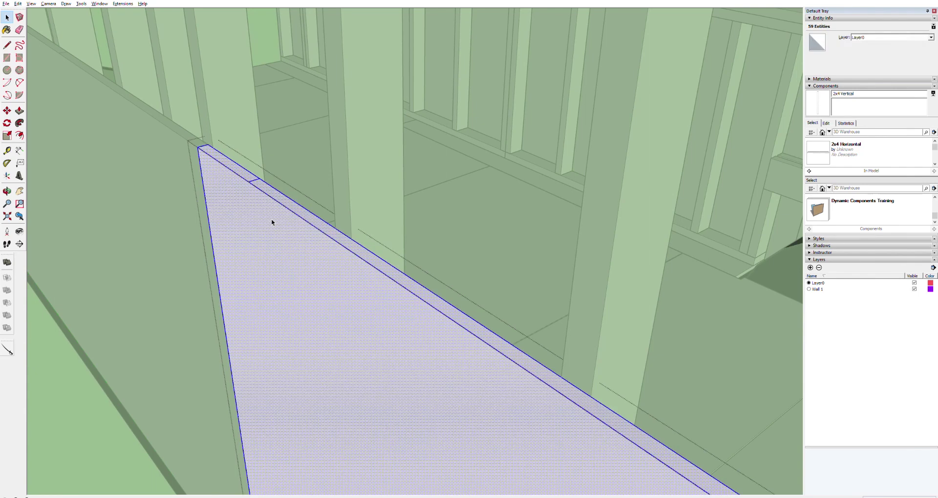
{"action": "key", "text": "e"}
{"action": "left_click", "coordinate": [258, 182]}
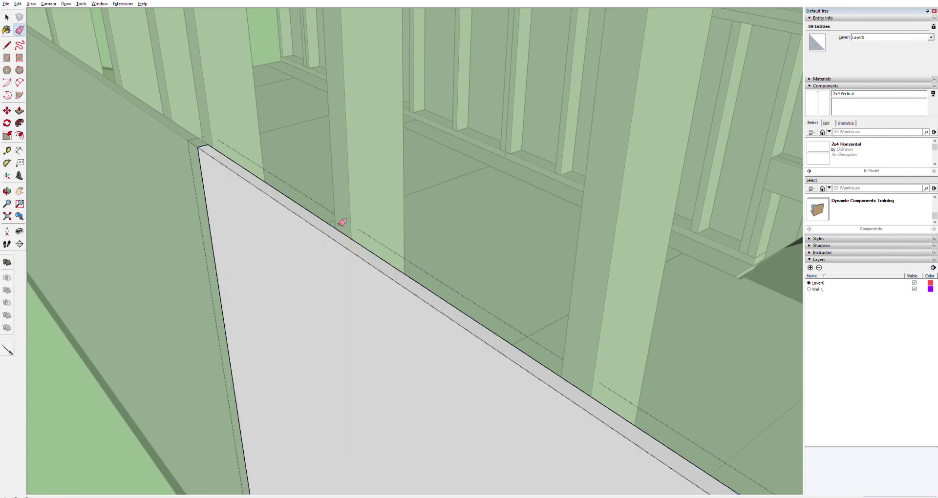
- Open the sheathing panel ahead of the wheel well, erase its leftover upper seam edge and close the panel
{"action": "key", "text": "h"}
{"action": "mouse_move", "coordinate": [605, 385]}
{"action": "left_mouse_down"}
{"action": "mouse_move", "coordinate": [265, 234]}
{"action": "mouse_move", "coordinate": [161, 119]}
{"action": "left_mouse_up"}
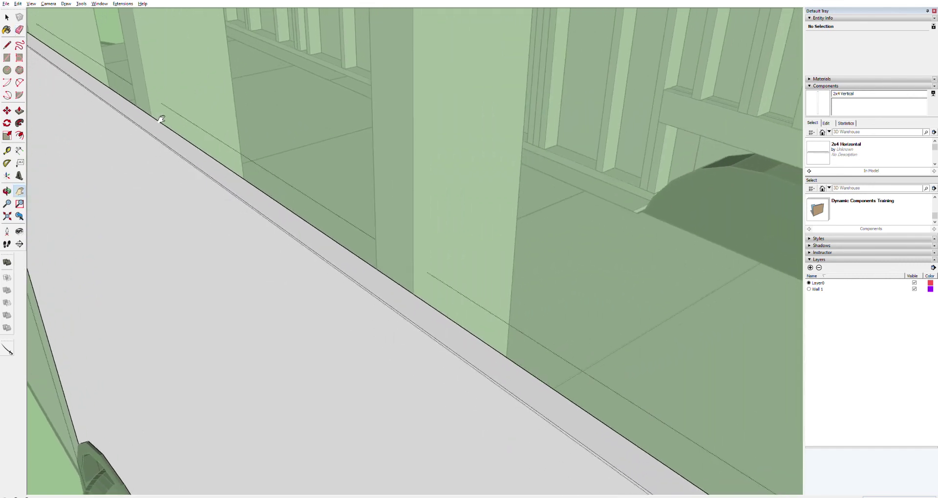
{"action": "left_click_drag", "start_coordinate": [364, 297], "coordinate": [468, 375]}
{"action": "left_click_drag", "start_coordinate": [534, 417], "coordinate": [517, 428]}
{"action": "scroll", "coordinate": [505, 397], "scroll_direction": "up", "scroll_amount": 5}
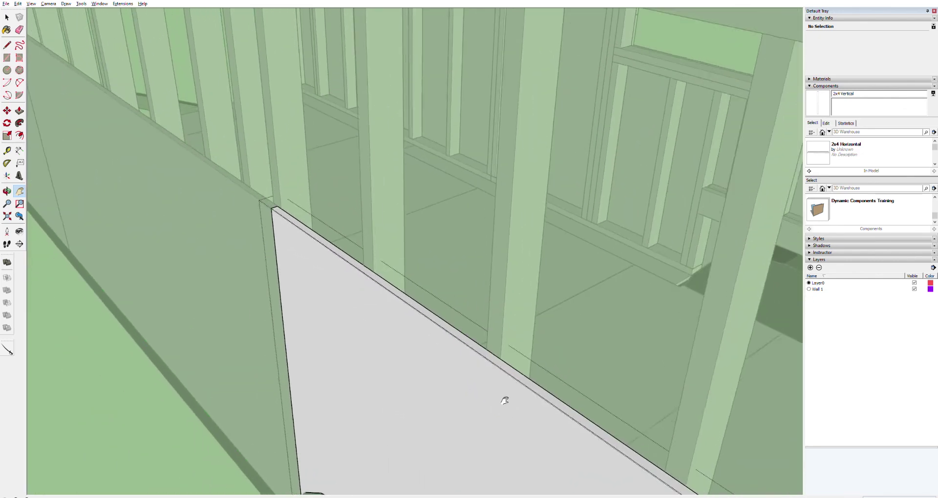
{"action": "left_click_drag", "start_coordinate": [533, 405], "coordinate": [531, 372]}
{"action": "scroll", "coordinate": [532, 371], "scroll_direction": "down", "scroll_amount": 5}
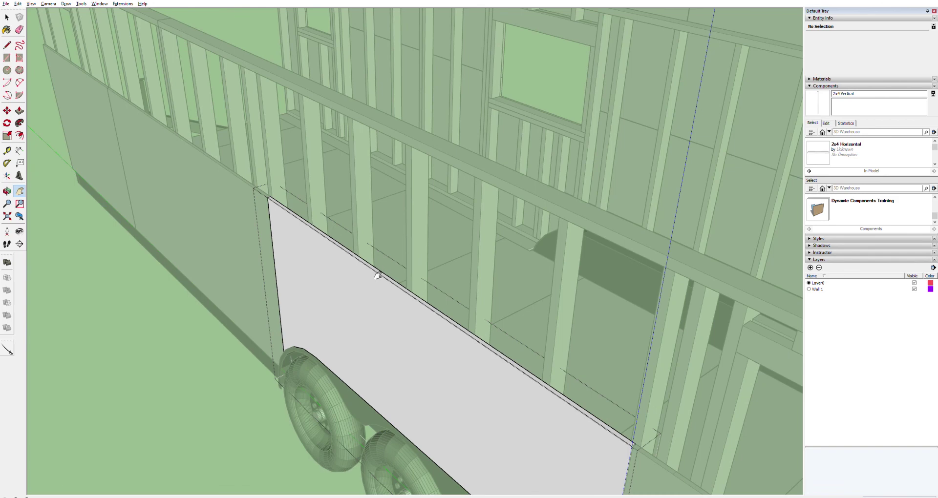
{"action": "scroll", "coordinate": [168, 131], "scroll_direction": "up", "scroll_amount": 5}
{"action": "key", "text": "space"}
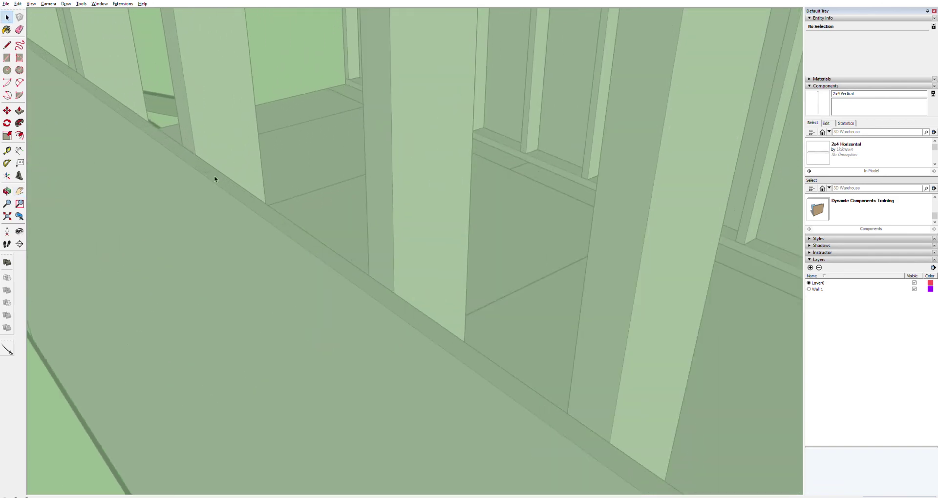
{"action": "left_click", "coordinate": [214, 177]}
{"action": "key", "text": "e"}
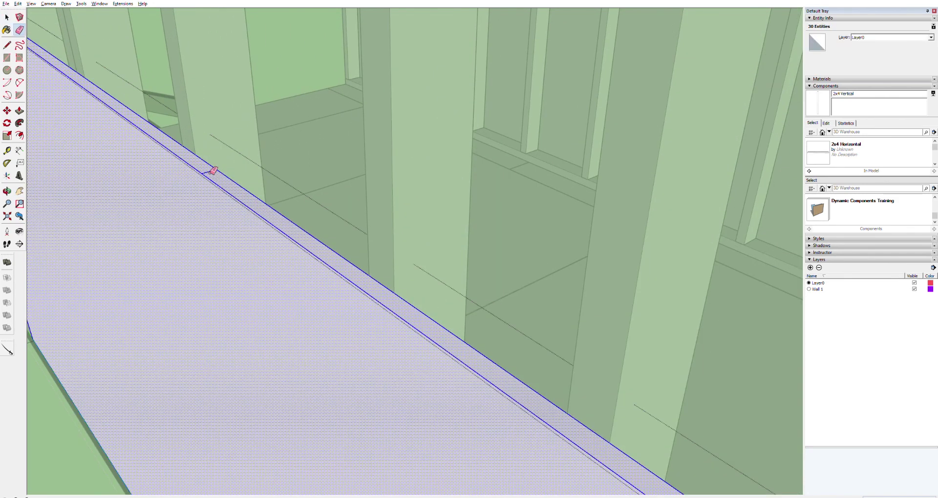
{"action": "left_click", "coordinate": [211, 173]}
{"action": "scroll", "coordinate": [273, 215], "scroll_direction": "down", "scroll_amount": 5}
{"action": "key", "text": "space"}
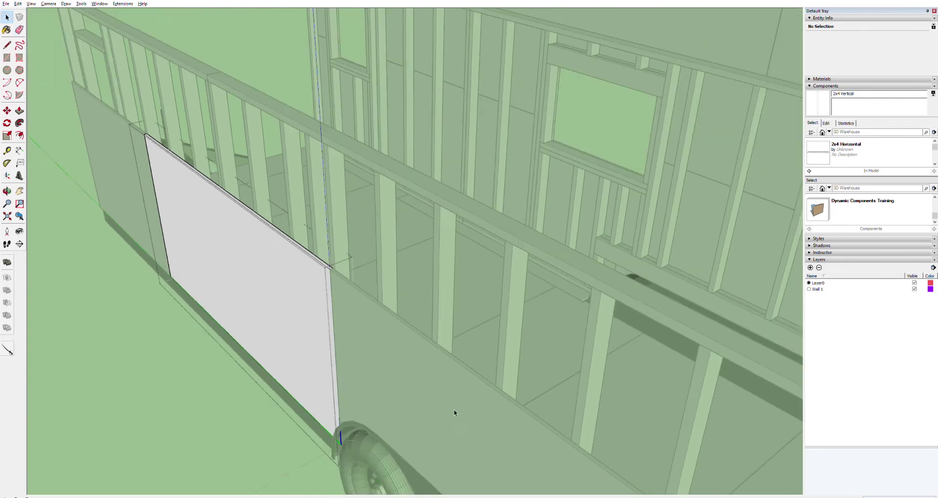
{"action": "left_click", "coordinate": [449, 422]}
{"action": "left_click", "coordinate": [507, 309]}
- Open the near wall's rear sheathing panel, erase both leftover seam edges on its upper face and close it
{"action": "key", "text": "h"}
{"action": "left_click_drag", "start_coordinate": [476, 423], "coordinate": [123, 192]}
{"action": "left_click_drag", "start_coordinate": [312, 329], "coordinate": [243, 279]}
{"action": "scroll", "coordinate": [265, 266], "scroll_direction": "up", "scroll_amount": 3}
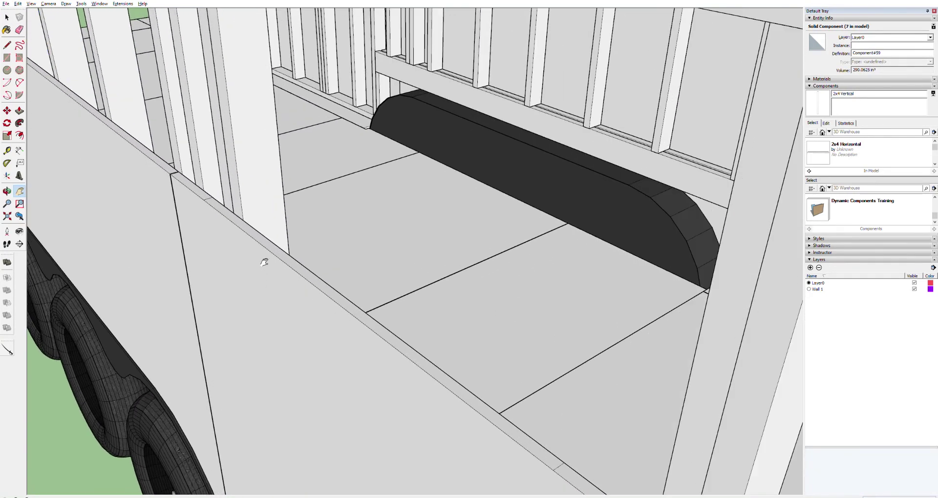
{"action": "double_click", "coordinate": [265, 258]}
{"action": "middle_click_drag", "start_coordinate": [289, 252], "coordinate": [208, 175]}
{"action": "key", "text": "space"}
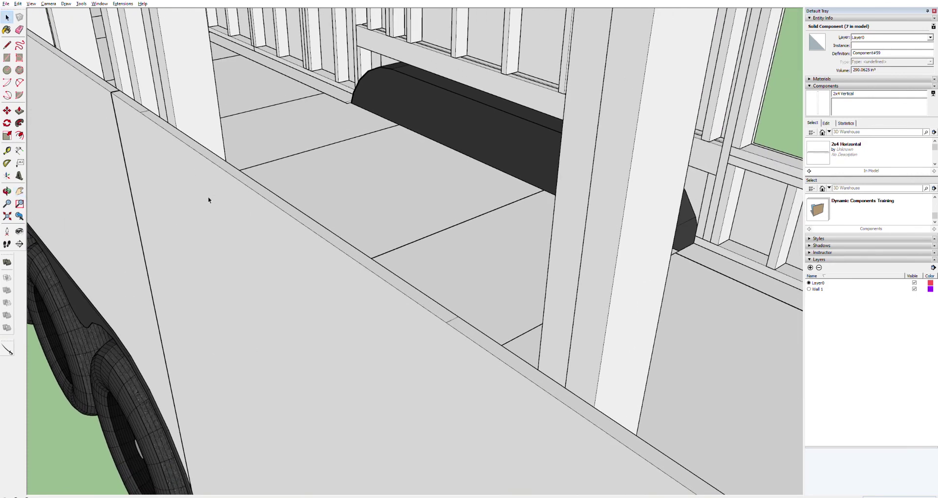
{"action": "triple_click", "coordinate": [208, 196]}
{"action": "key", "text": "e"}
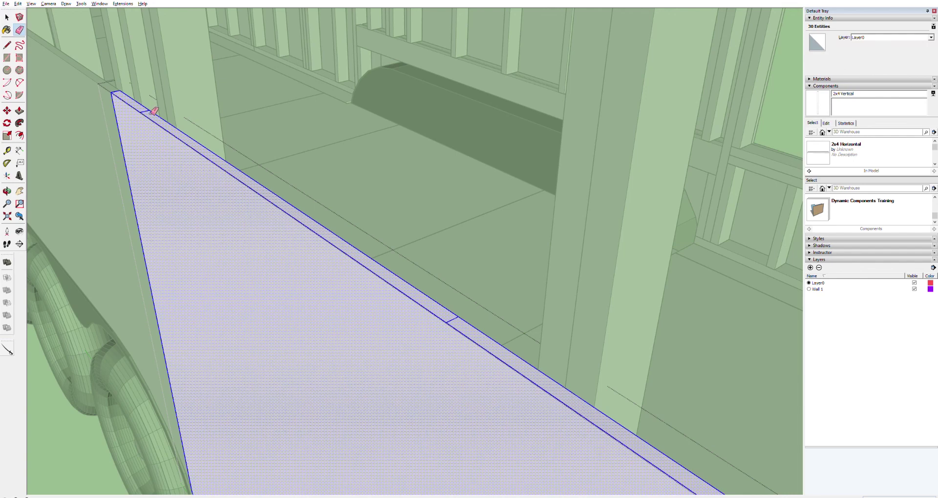
{"action": "left_click", "coordinate": [151, 112]}
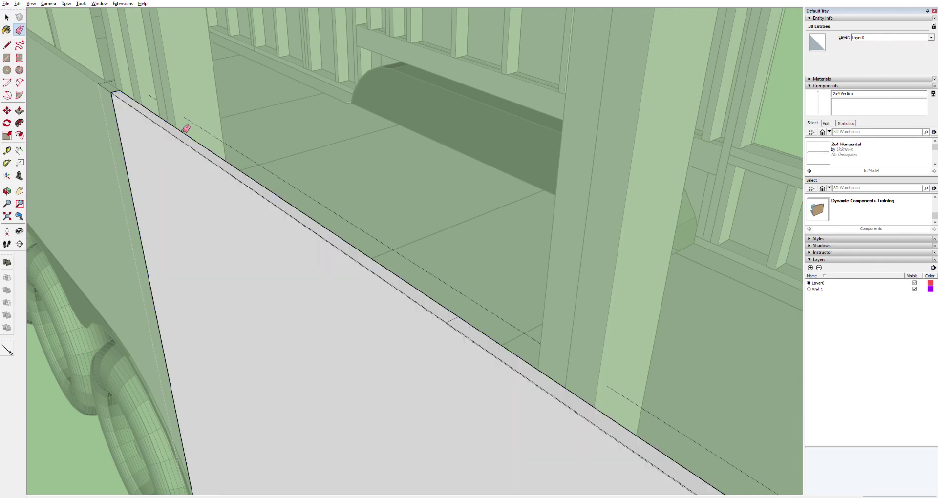
{"action": "left_click", "coordinate": [456, 320]}
{"action": "scroll", "coordinate": [368, 317], "scroll_direction": "down", "scroll_amount": 7}
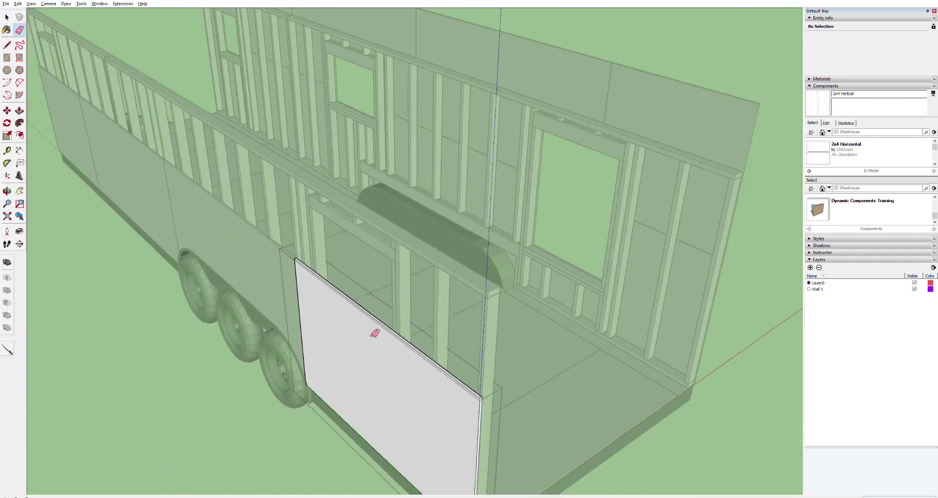
{"action": "key", "text": "space"}
{"action": "left_click", "coordinate": [567, 369]}
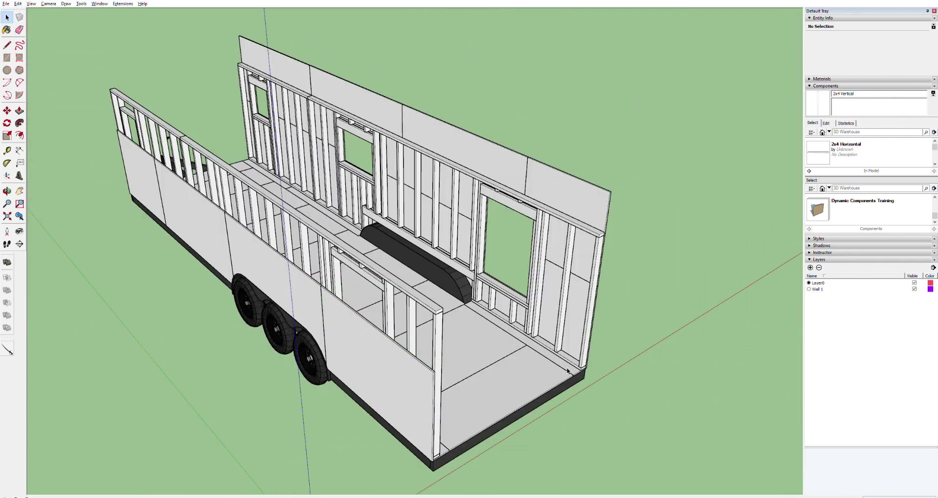
{"action": "left_click", "coordinate": [403, 370]}
{"action": "key", "text": "o"}
{"action": "left_click_drag", "start_coordinate": [382, 339], "coordinate": [288, 211]}
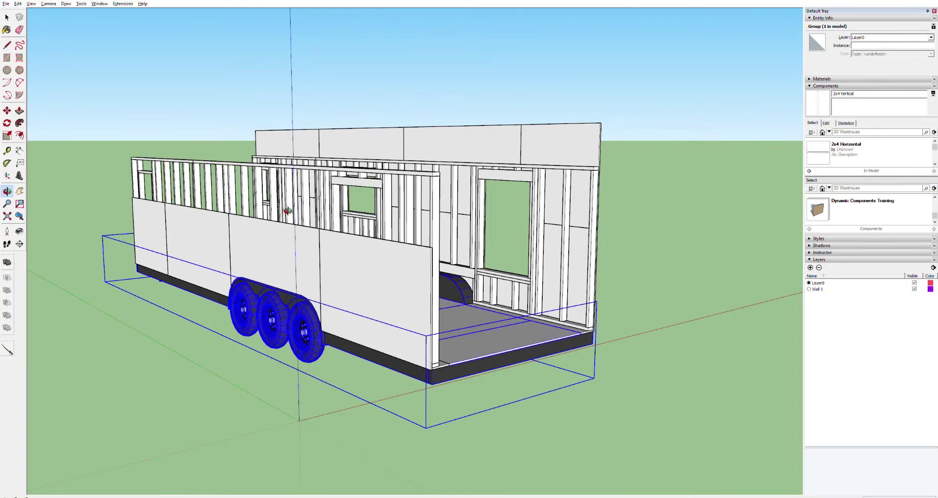
{"action": "key", "text": "space"}
{"action": "left_click", "coordinate": [642, 251]}
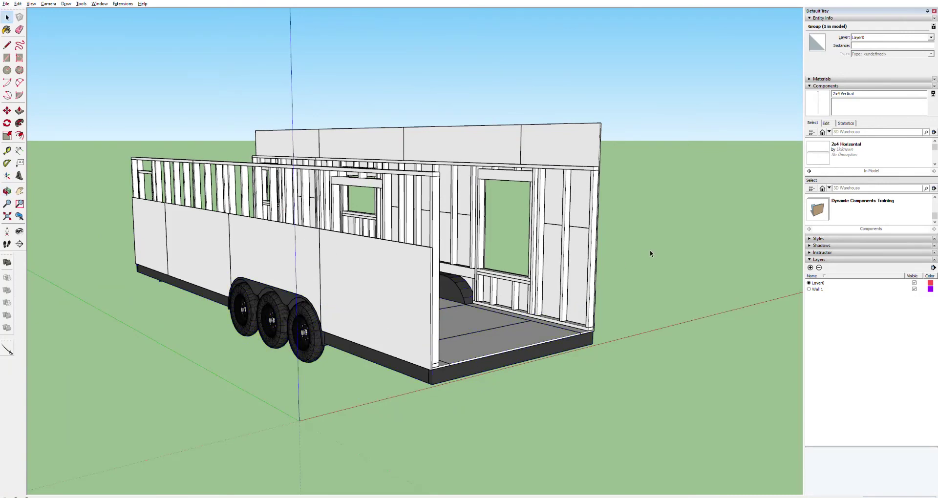
- Open the fully sheathed Wall 1 group for editing from its outer side
{"action": "key", "text": "o"}
{"action": "left_click_drag", "start_coordinate": [523, 241], "coordinate": [310, 210]}
{"action": "scroll", "coordinate": [324, 212], "scroll_direction": "up", "scroll_amount": 2}
{"action": "key", "text": "space"}
{"action": "left_click", "coordinate": [262, 182]}
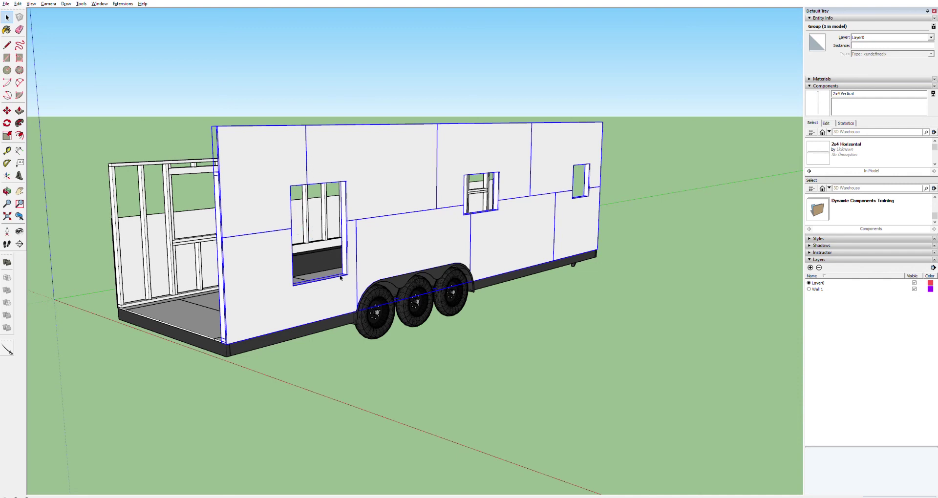
{"action": "scroll", "coordinate": [315, 247], "scroll_direction": "up", "scroll_amount": 3}
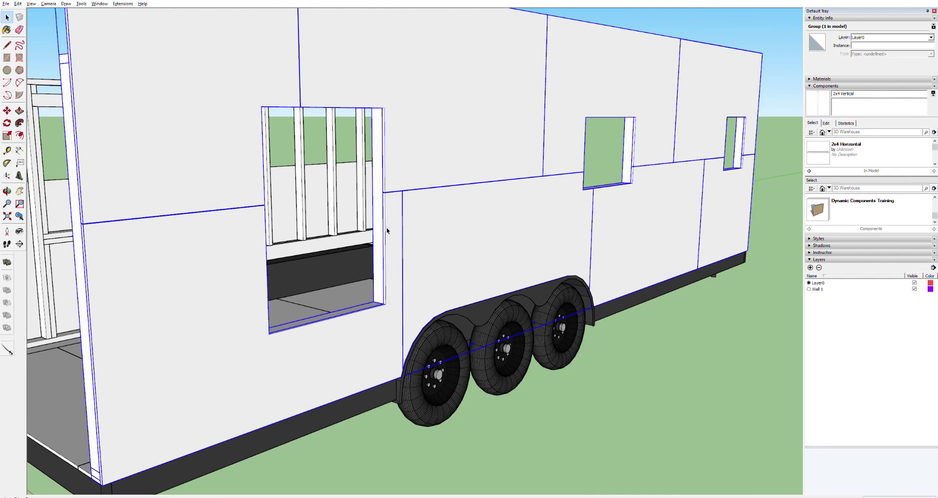
{"action": "left_click", "coordinate": [551, 324]}
{"action": "left_click", "coordinate": [182, 106]}
{"action": "double_click", "coordinate": [182, 104]}
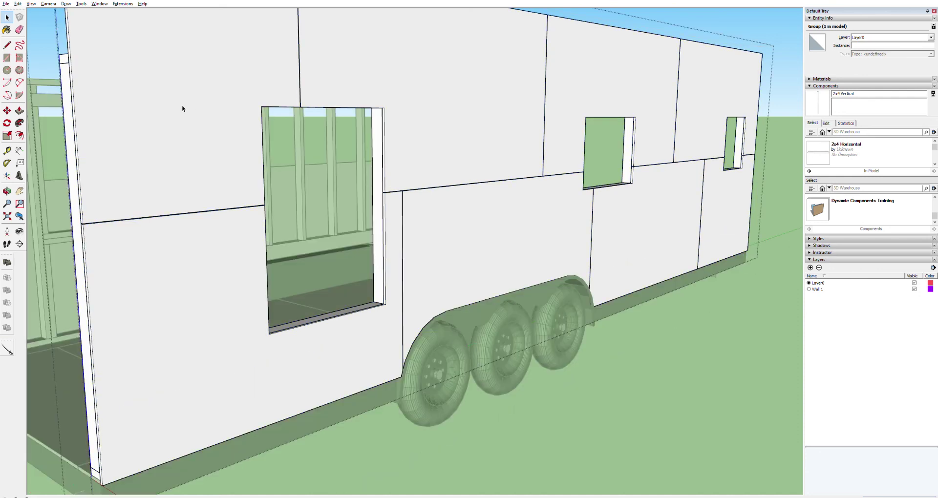
- Select Wall 1's four upper sheathing panels and copy them along the red axis to the opposite wall's outer side
{"action": "left_click", "coordinate": [437, 119], "text": "ctrl"}
{"action": "left_click", "coordinate": [665, 90], "text": "ctrl"}
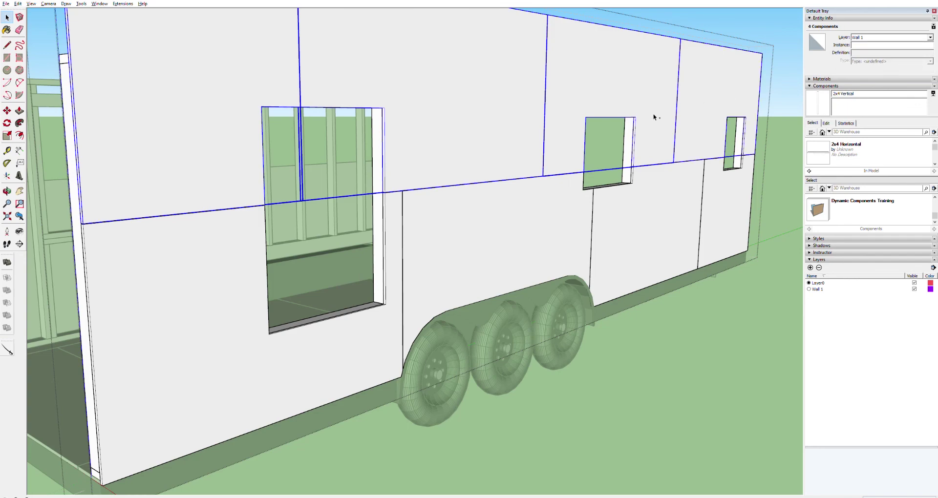
{"action": "scroll", "coordinate": [145, 289], "scroll_direction": "down", "scroll_amount": 5}
{"action": "middle_click_drag", "start_coordinate": [132, 244], "coordinate": [345, 224]}
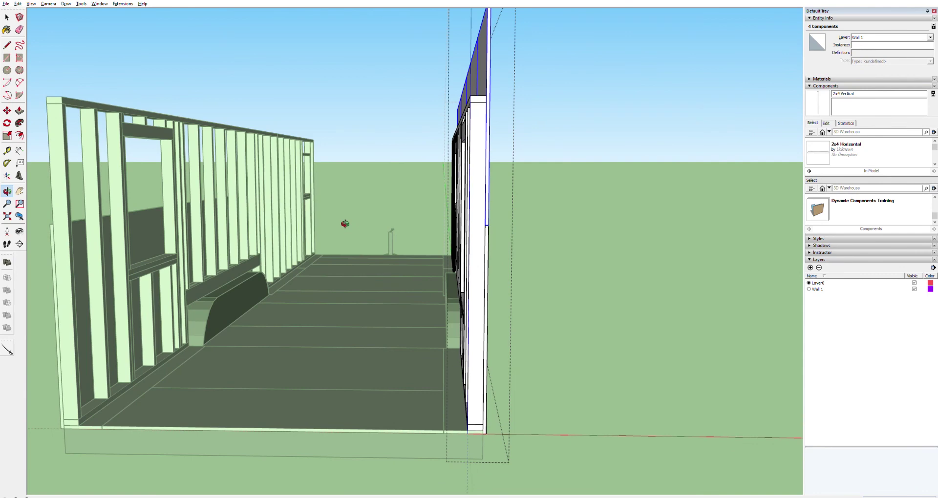
{"action": "left_click", "coordinate": [494, 222]}
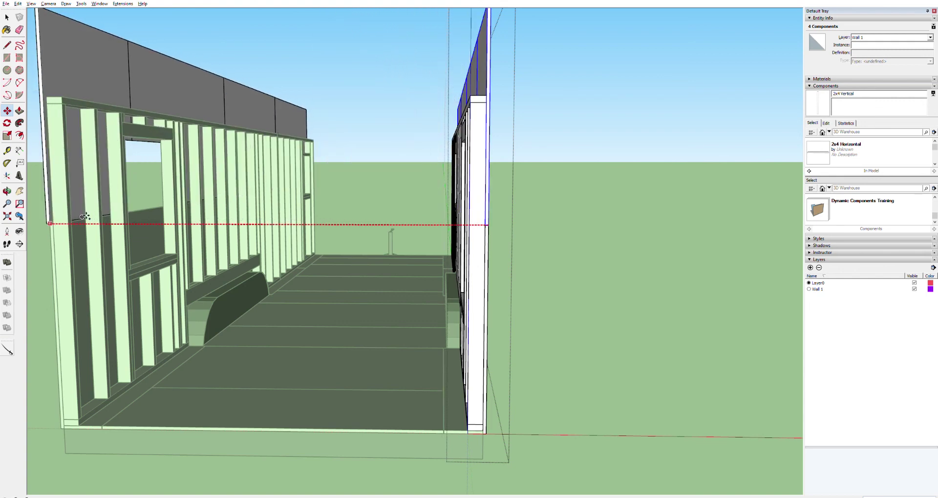
{"action": "left_click", "coordinate": [53, 223]}
- Move the copied upper panels so their lower inner corner meets the outer face of the opposite wall's framing
{"action": "key", "text": "o"}
{"action": "left_click_drag", "start_coordinate": [53, 215], "coordinate": [171, 211]}
{"action": "scroll", "coordinate": [379, 208], "scroll_direction": "up", "scroll_amount": 6}
{"action": "scroll", "coordinate": [386, 206], "scroll_direction": "up", "scroll_amount": 2}
{"action": "left_click_drag", "start_coordinate": [387, 212], "coordinate": [294, 207]}
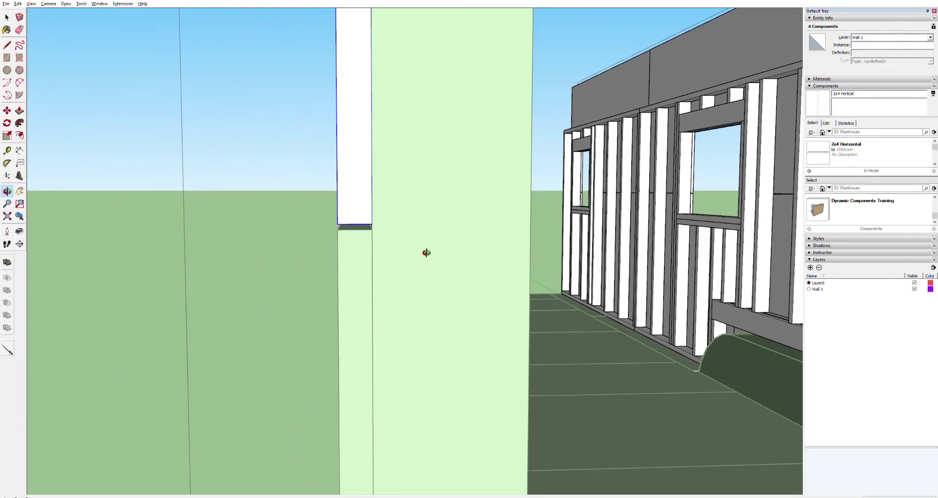
{"action": "key", "text": "m"}
{"action": "left_click", "coordinate": [372, 224]}
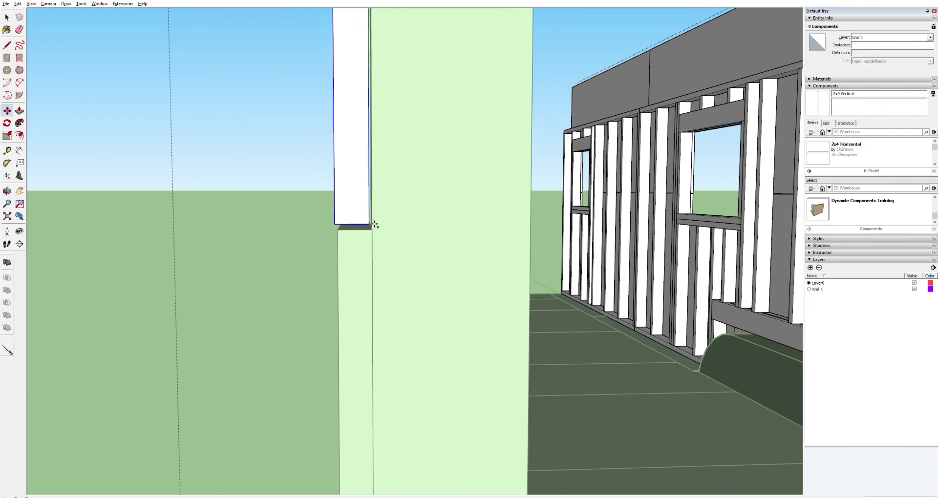
{"action": "left_click", "coordinate": [376, 224]}
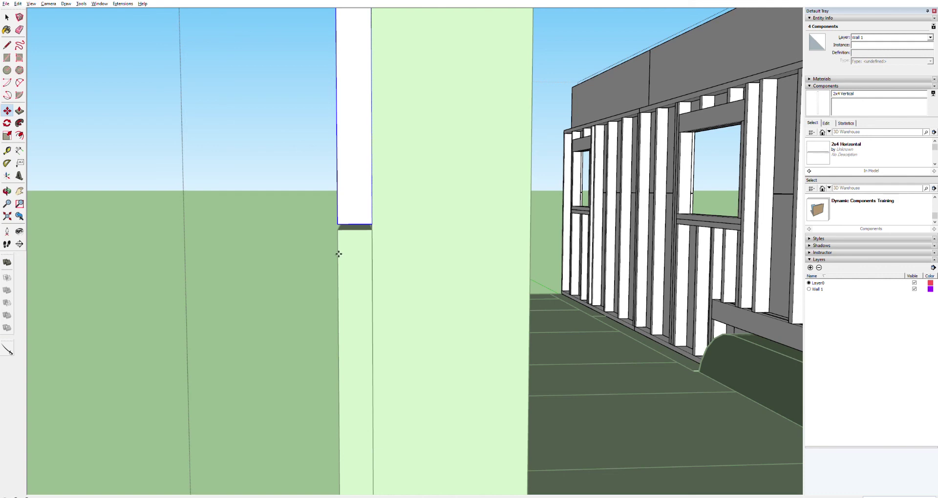
- Close the Wall 1 group and explode it to separate the copied upper panels from the original wall
{"action": "scroll", "coordinate": [360, 237], "scroll_direction": "down", "scroll_amount": 5}
{"action": "middle_click_drag", "start_coordinate": [347, 238], "coordinate": [442, 260]}
{"action": "key", "text": "space"}
{"action": "scroll", "coordinate": [497, 256], "scroll_direction": "down", "scroll_amount": 1}
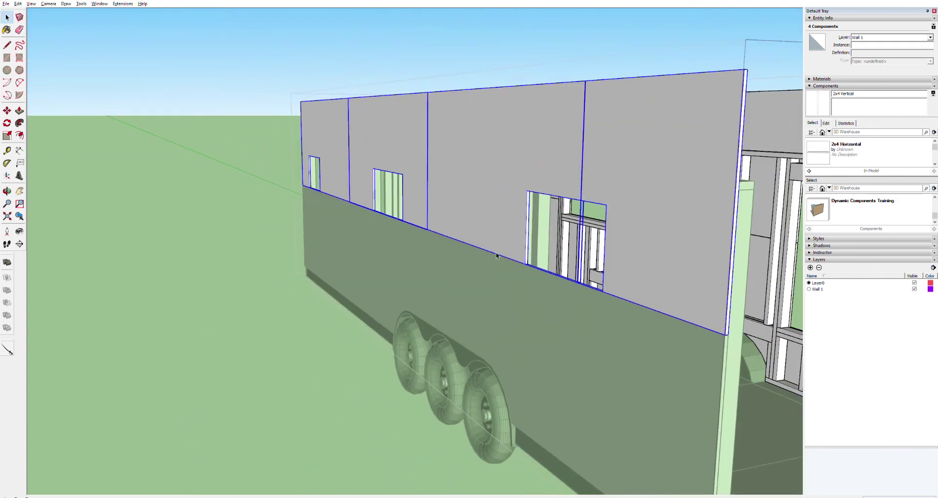
{"action": "scroll", "coordinate": [495, 254], "scroll_direction": "down", "scroll_amount": 3}
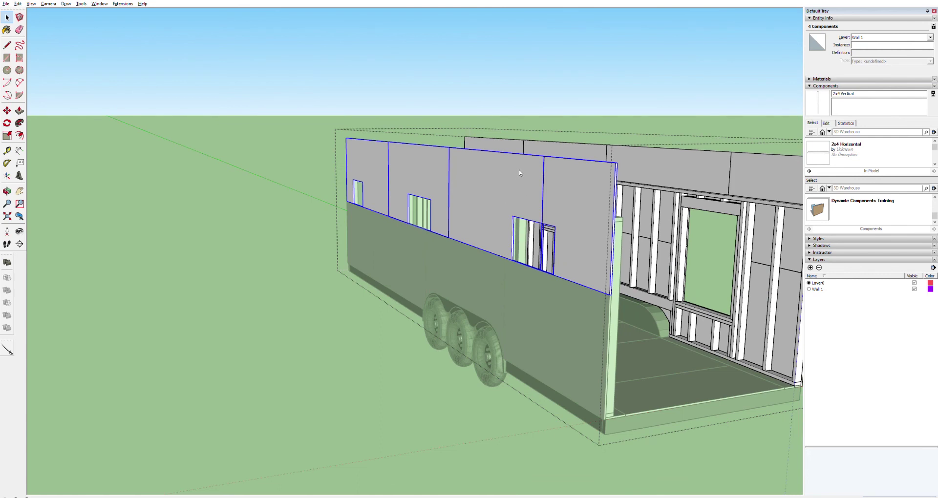
{"action": "left_click", "coordinate": [675, 168]}
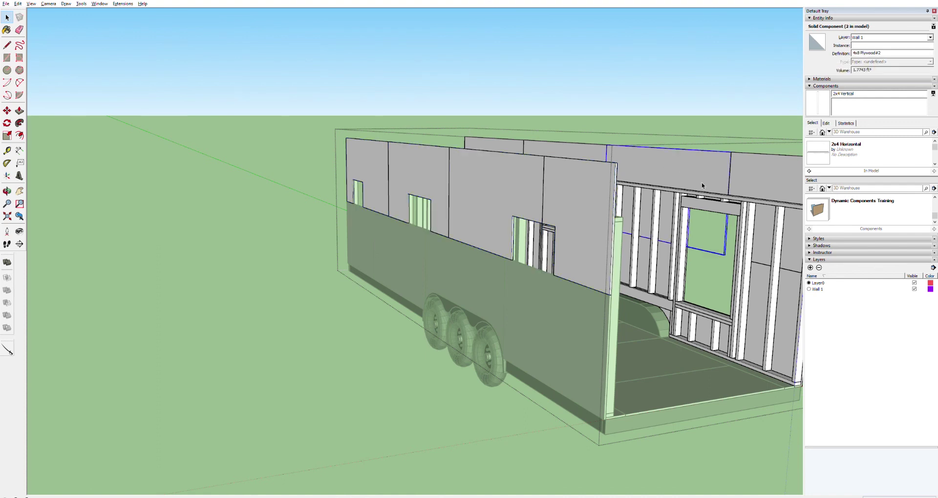
{"action": "left_click", "coordinate": [715, 94]}
{"action": "left_click", "coordinate": [719, 169]}
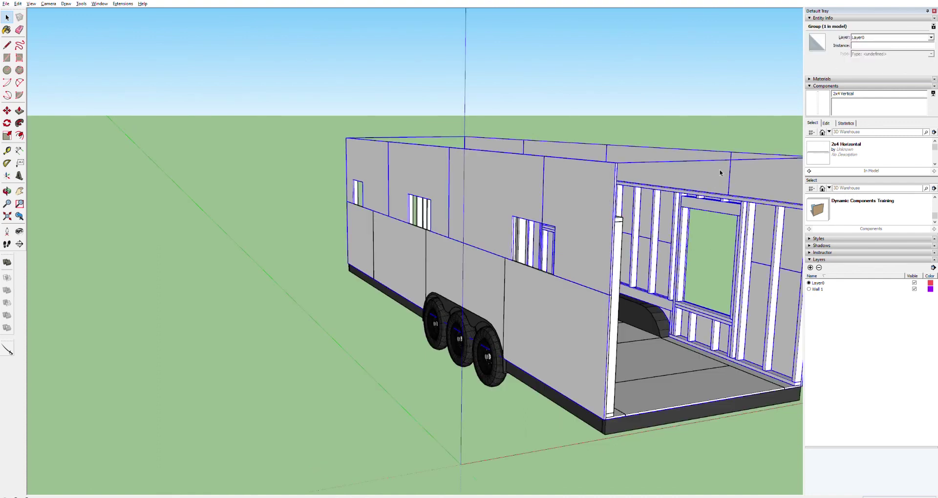
{"action": "right_click", "coordinate": [724, 168]}
{"action": "left_click", "coordinate": [754, 212]}
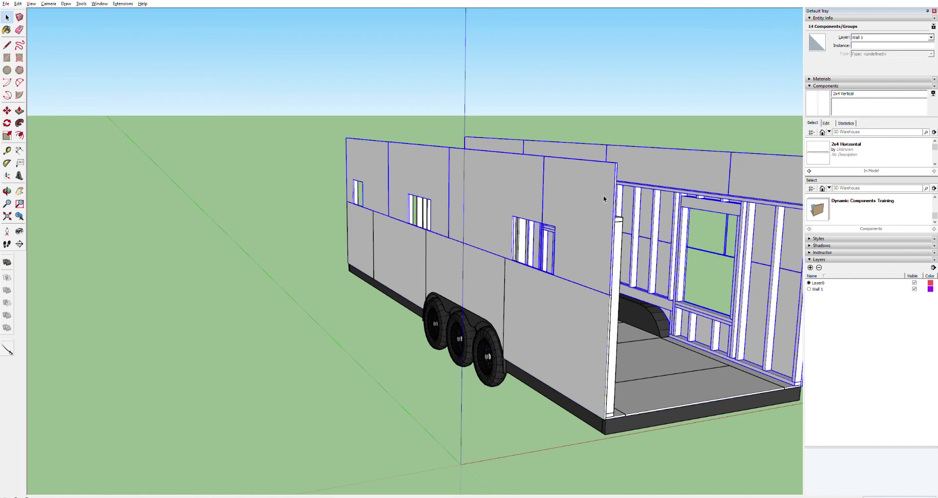
- Deselect the four copied upper panels and group the remaining Wall 1 parts again
{"action": "left_click", "coordinate": [589, 196], "text": "shift"}
{"action": "left_click", "coordinate": [510, 184], "text": "shift"}
{"action": "left_click", "coordinate": [418, 169], "text": "shift"}
{"action": "left_click", "coordinate": [363, 159], "text": "shift"}
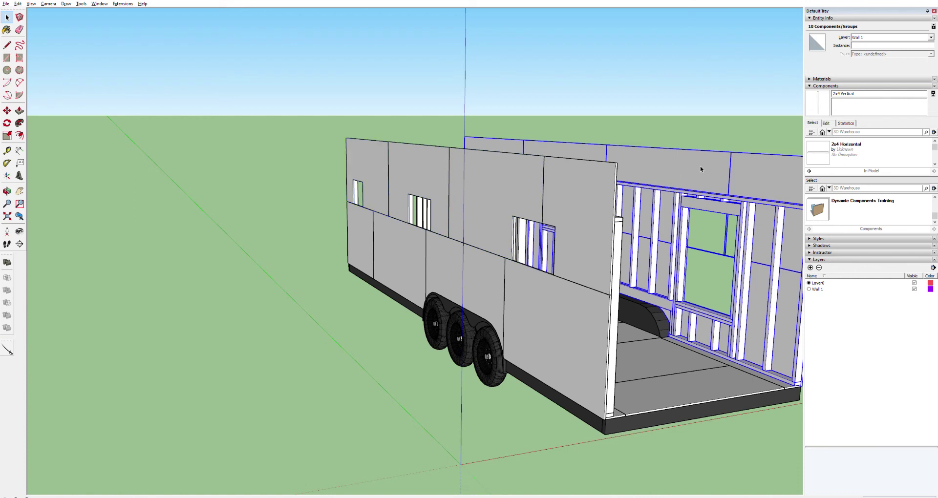
{"action": "left_click", "coordinate": [717, 180]}
{"action": "left_click", "coordinate": [713, 102]}
{"action": "left_click", "coordinate": [712, 168]}
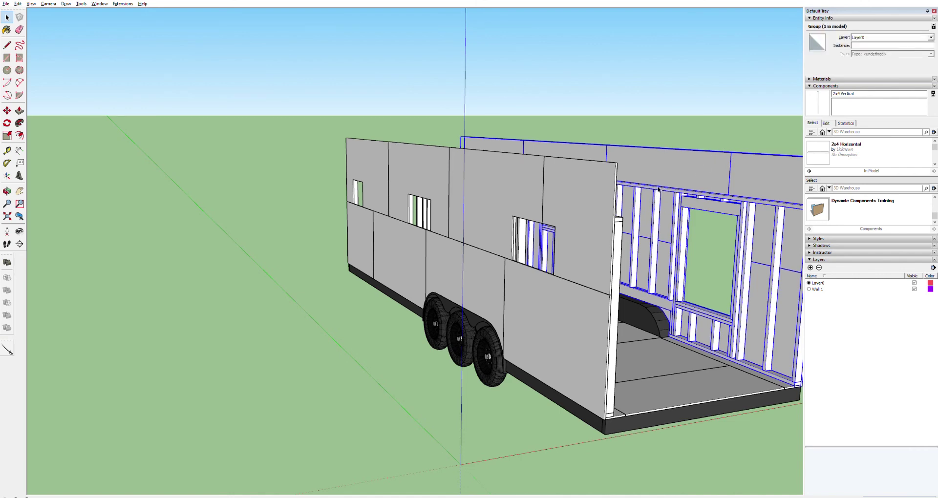
- Select the four copied upper panels on the opposite wall and make them unique from Wall 1's panels
{"action": "left_click", "coordinate": [580, 195]}
{"action": "left_click", "coordinate": [503, 192]}
{"action": "left_click", "coordinate": [723, 146]}
{"action": "left_click", "coordinate": [697, 164]}
{"action": "middle_click_drag", "start_coordinate": [626, 181], "coordinate": [496, 222]}
{"action": "left_click", "coordinate": [490, 264]}
{"action": "left_click", "coordinate": [452, 205]}
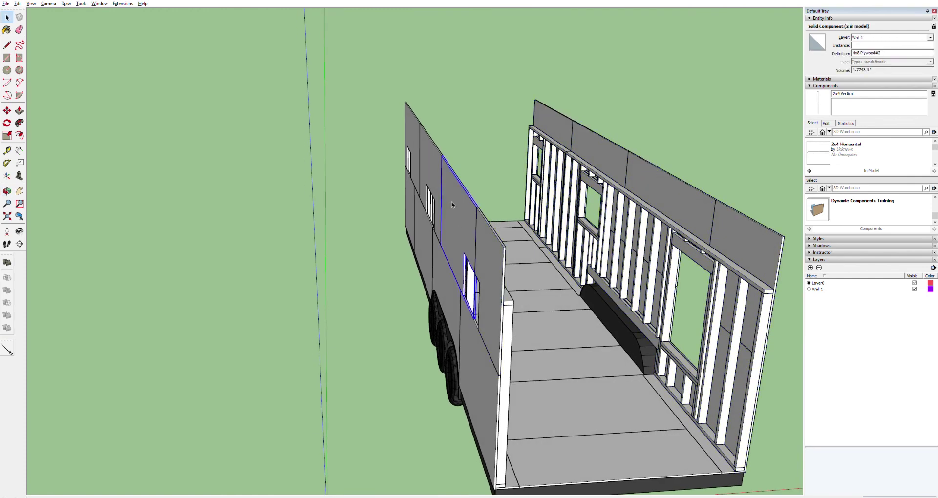
{"action": "left_click", "coordinate": [498, 250]}
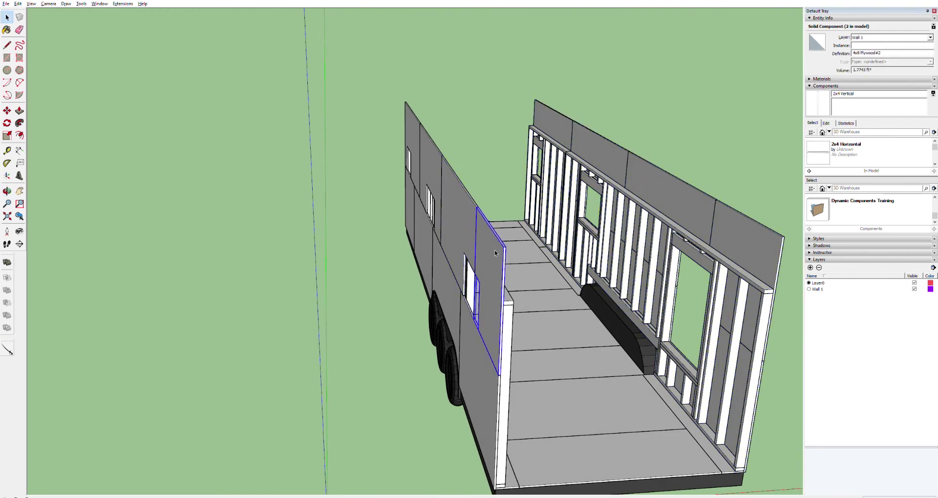
{"action": "left_click", "coordinate": [463, 222], "text": "shift"}
{"action": "left_click", "coordinate": [416, 142], "text": "shift"}
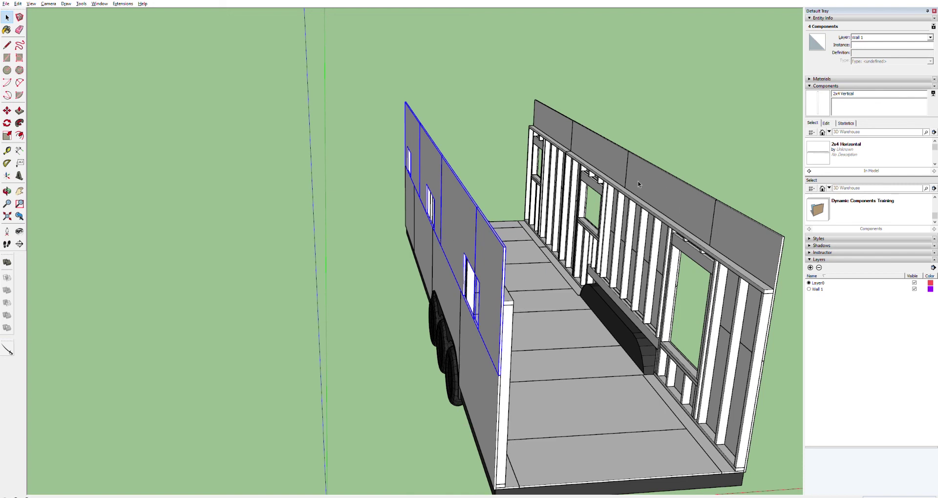
{"action": "left_click", "coordinate": [440, 71]}
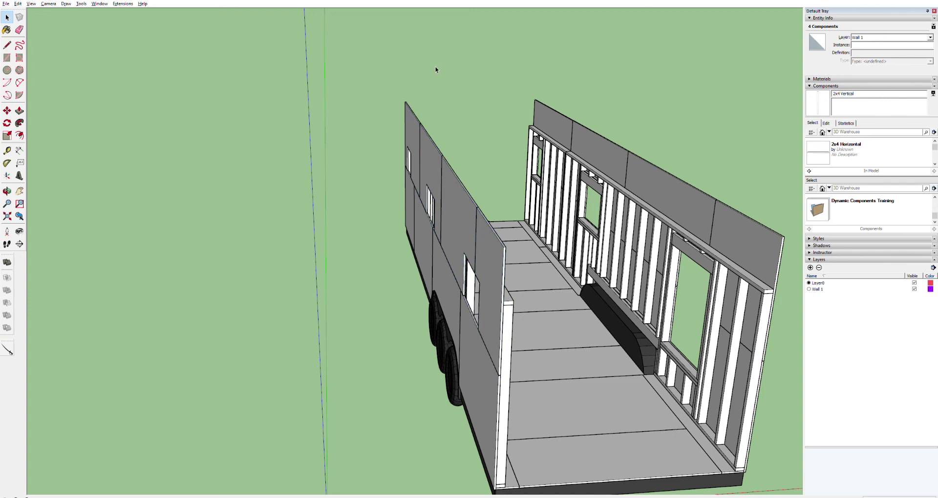
{"action": "left_click", "coordinate": [447, 175]}
{"action": "left_click", "coordinate": [423, 167]}
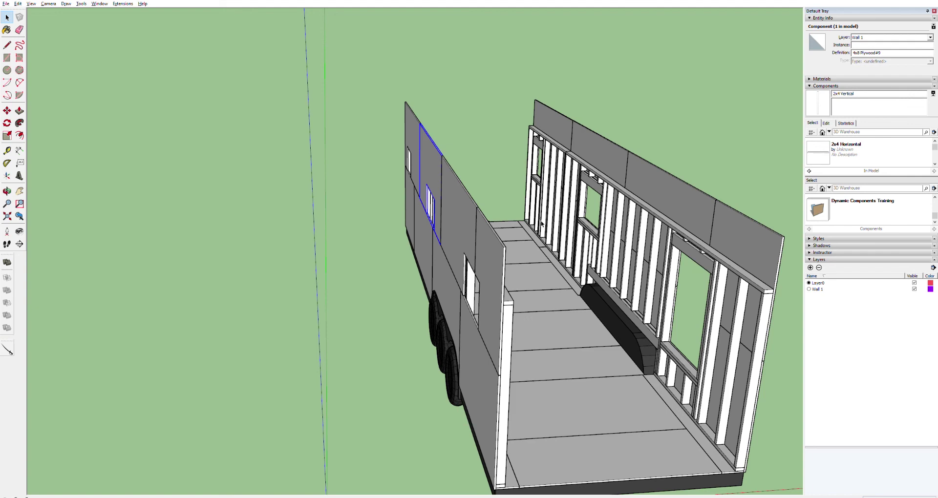
{"action": "left_click", "coordinate": [498, 268]}
- Open the copied upper end panel and push/pull its window notch closed, flush with the panel's lower edge
{"action": "middle_click_drag", "start_coordinate": [498, 268], "coordinate": [520, 213]}
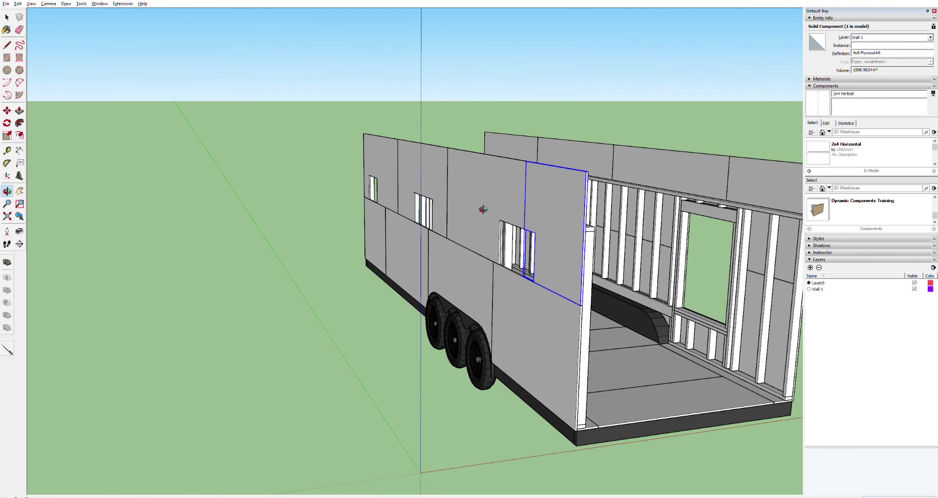
{"action": "scroll", "coordinate": [569, 253], "scroll_direction": "up", "scroll_amount": 4}
{"action": "middle_click_drag", "start_coordinate": [609, 258], "coordinate": [634, 253]}
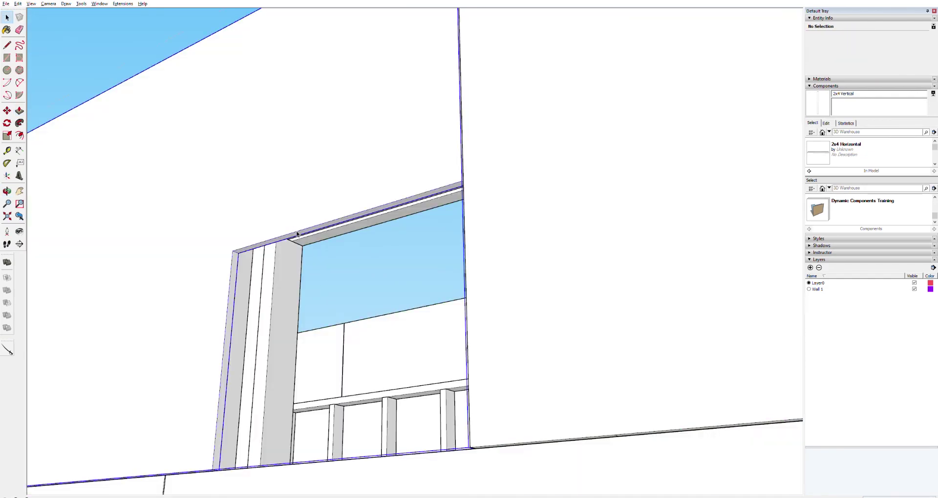
{"action": "double_click", "coordinate": [297, 234]}
{"action": "key", "text": "p"}
{"action": "left_click", "coordinate": [297, 234]}
{"action": "scroll", "coordinate": [220, 463], "scroll_direction": "up", "scroll_amount": 5}
{"action": "left_click", "coordinate": [207, 459]}
- Open the adjoining copied upper panel and push/pull its part of the same window notch closed
{"action": "scroll", "coordinate": [391, 493], "scroll_direction": "down", "scroll_amount": 5}
{"action": "middle_click_drag", "start_coordinate": [674, 440], "coordinate": [376, 348], "text": "shift"}
{"action": "double_click", "coordinate": [341, 265]}
{"action": "key", "text": "p"}
{"action": "left_click", "coordinate": [342, 266]}
{"action": "scroll", "coordinate": [368, 349], "scroll_direction": "up", "scroll_amount": 5}
{"action": "scroll", "coordinate": [253, 364], "scroll_direction": "down", "scroll_amount": 5}
- Open the copied upper panel with the middle window, push/pull its cutout closed and erase the leftover seam edges
{"action": "key", "text": "space"}
{"action": "double_click", "coordinate": [215, 289]}
{"action": "key", "text": "p"}
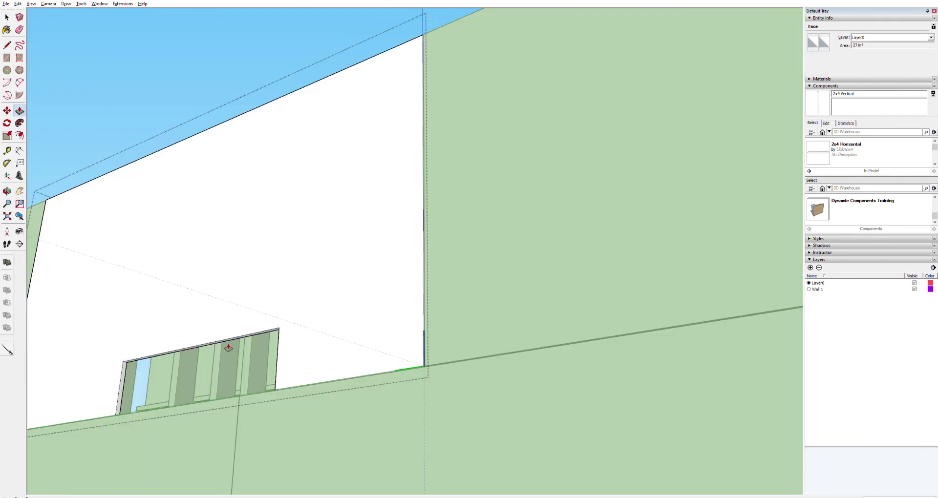
{"action": "scroll", "coordinate": [343, 411], "scroll_direction": "up", "scroll_amount": 5}
{"action": "key", "text": "e"}
{"action": "middle_click_drag", "start_coordinate": [298, 442], "coordinate": [412, 366]}
{"action": "scroll", "coordinate": [429, 363], "scroll_direction": "up", "scroll_amount": 5}
{"action": "left_click", "coordinate": [424, 361]}
{"action": "scroll", "coordinate": [424, 361], "scroll_direction": "down", "scroll_amount": 8}
{"action": "middle_click_drag", "start_coordinate": [210, 361], "coordinate": [80, 404], "text": "shift"}
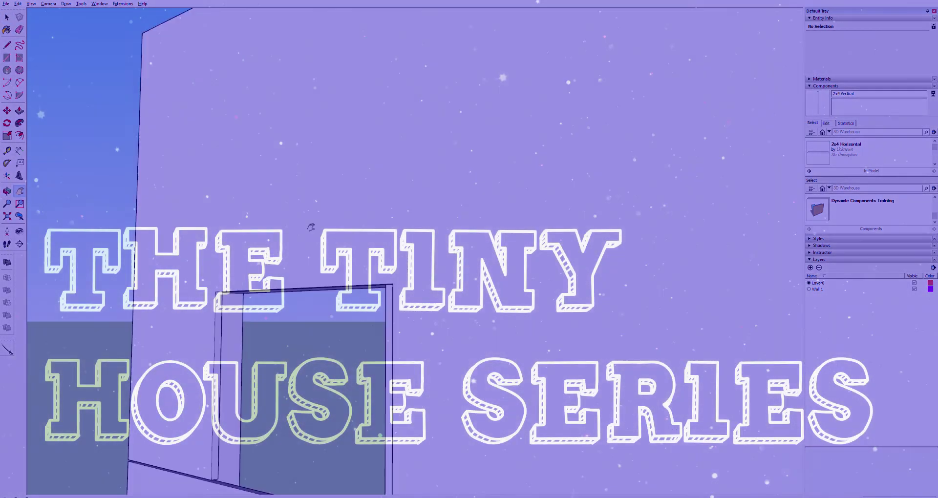